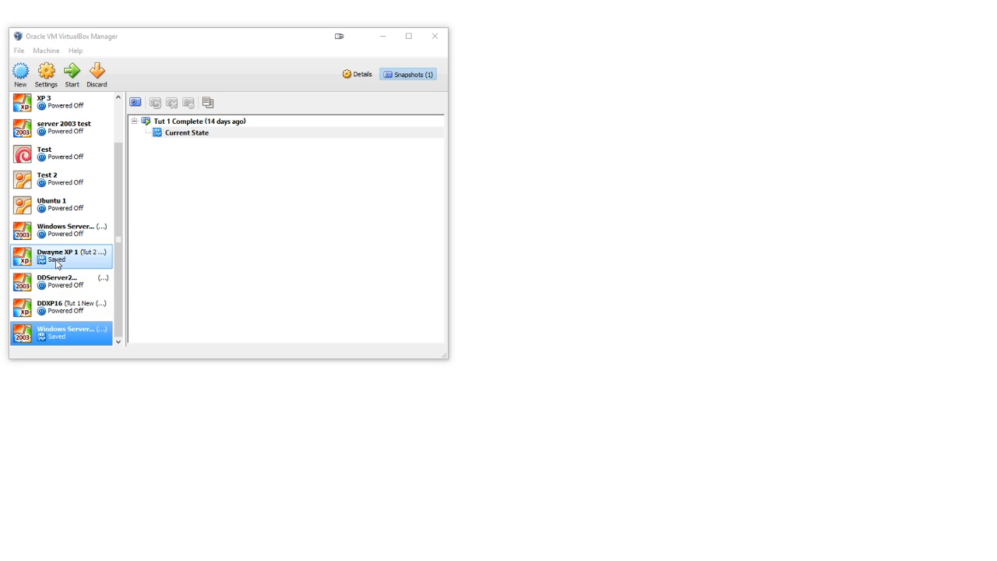
{"action": "left_click", "coordinate": [398, 72]}
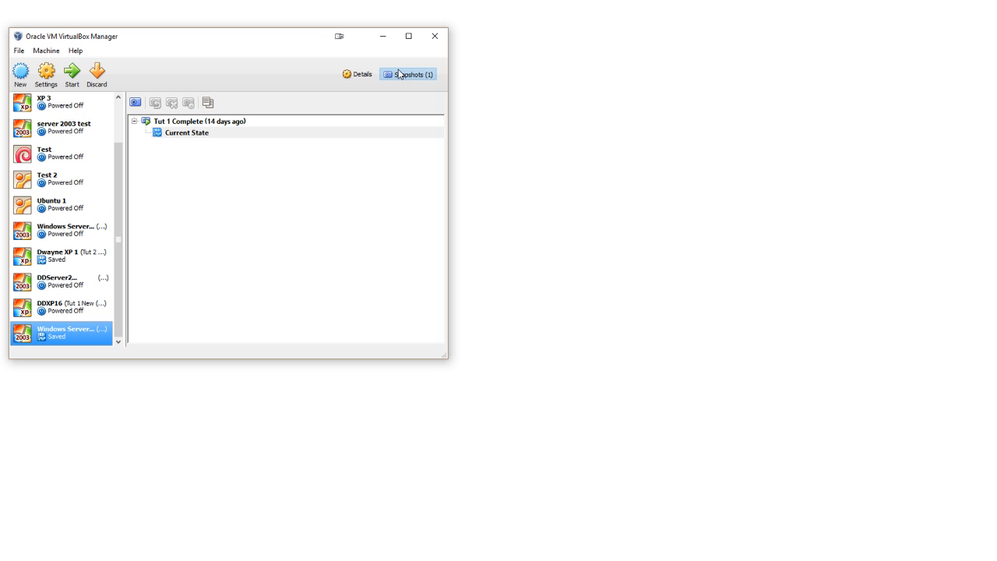
{"action": "left_click", "coordinate": [191, 122]}
{"action": "left_click", "coordinate": [192, 122]}
{"action": "left_click", "coordinate": [165, 133]}
{"action": "left_click", "coordinate": [173, 123]}
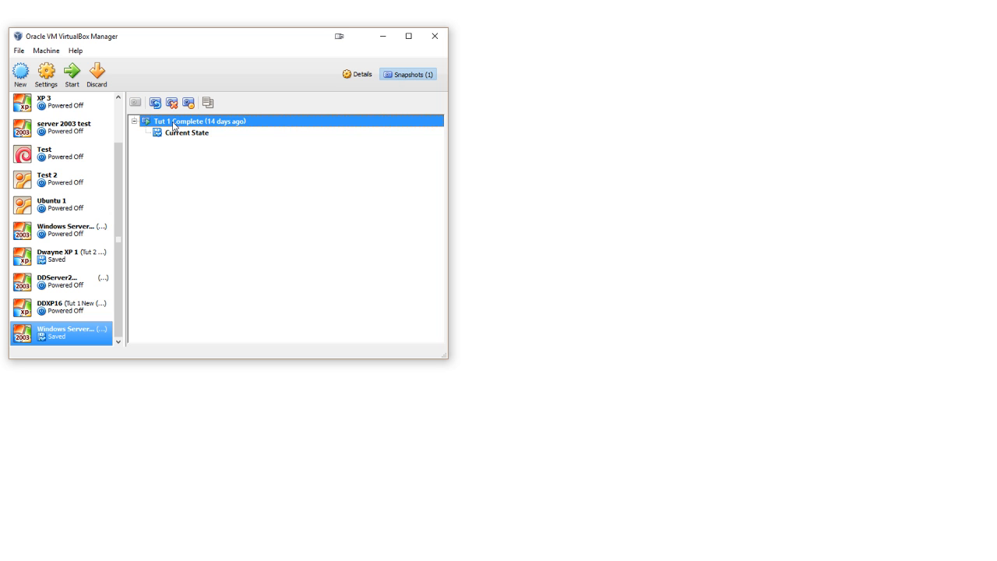
{"action": "left_click", "coordinate": [173, 124]}
{"action": "left_click", "coordinate": [184, 133]}
{"action": "left_click", "coordinate": [167, 122]}
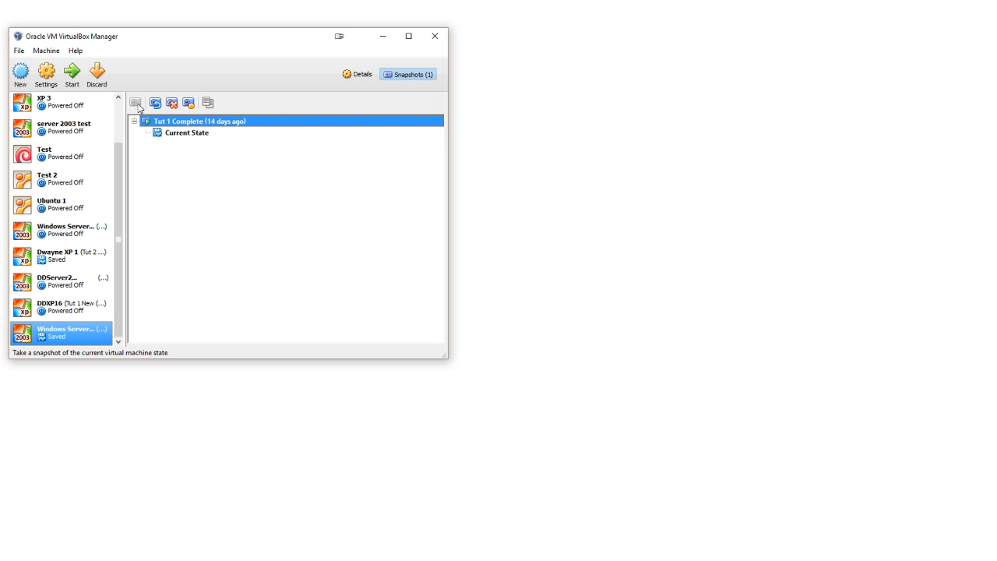
{"action": "left_click", "coordinate": [172, 134]}
{"action": "left_click", "coordinate": [135, 103]}
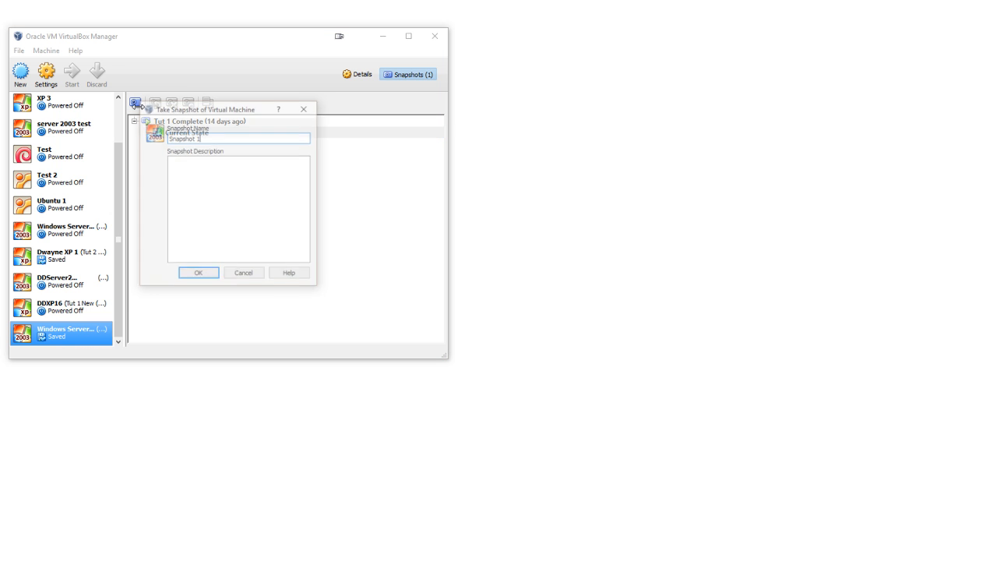
{"action": "left_click", "coordinate": [244, 274]}
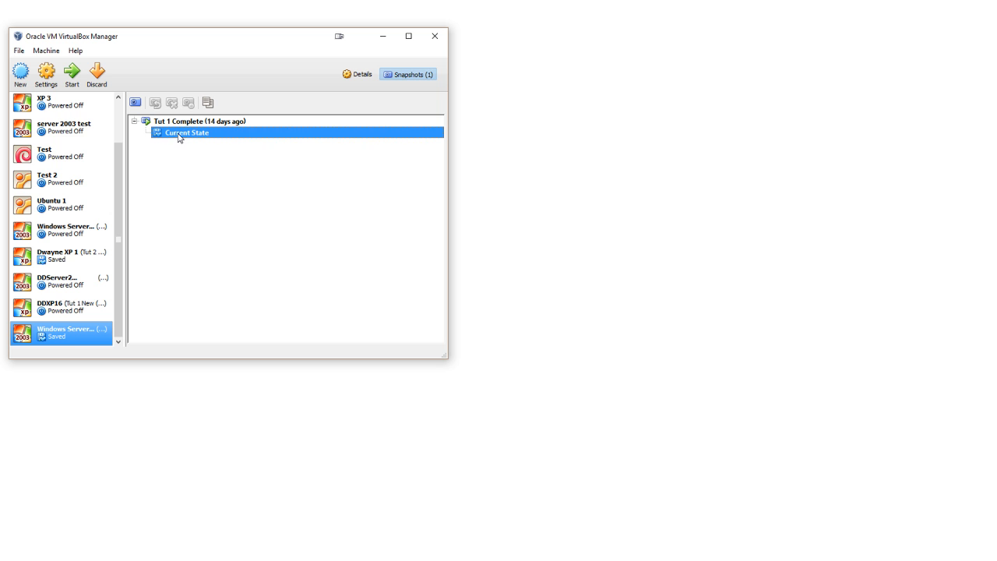
Step: Restore the Tut 1 Complete snapshot of the selected Windows Server 2003 virtual machine
{"action": "right_click", "coordinate": [178, 138]}
{"action": "right_click", "coordinate": [181, 123]}
{"action": "left_click", "coordinate": [212, 132]}
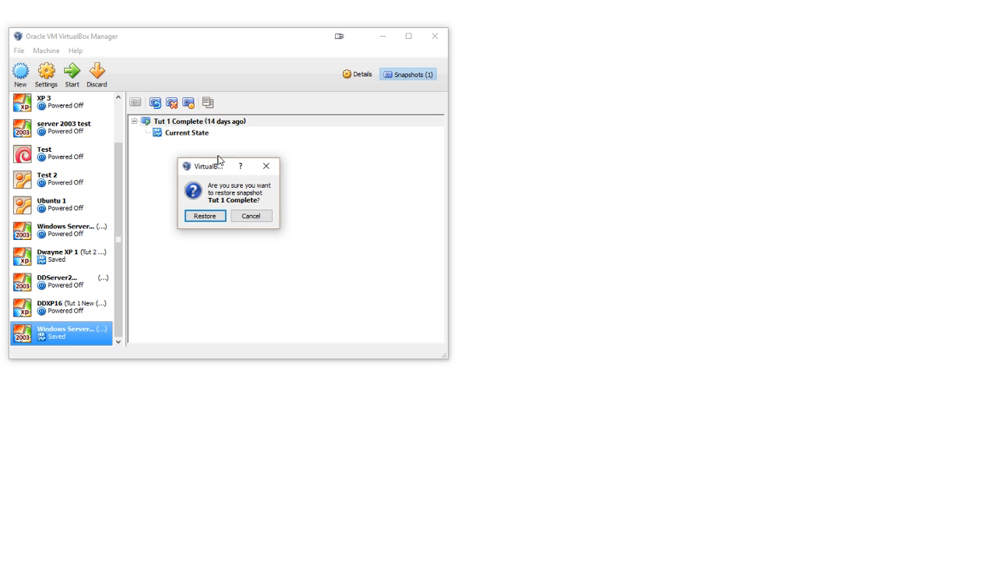
{"action": "left_click", "coordinate": [205, 216]}
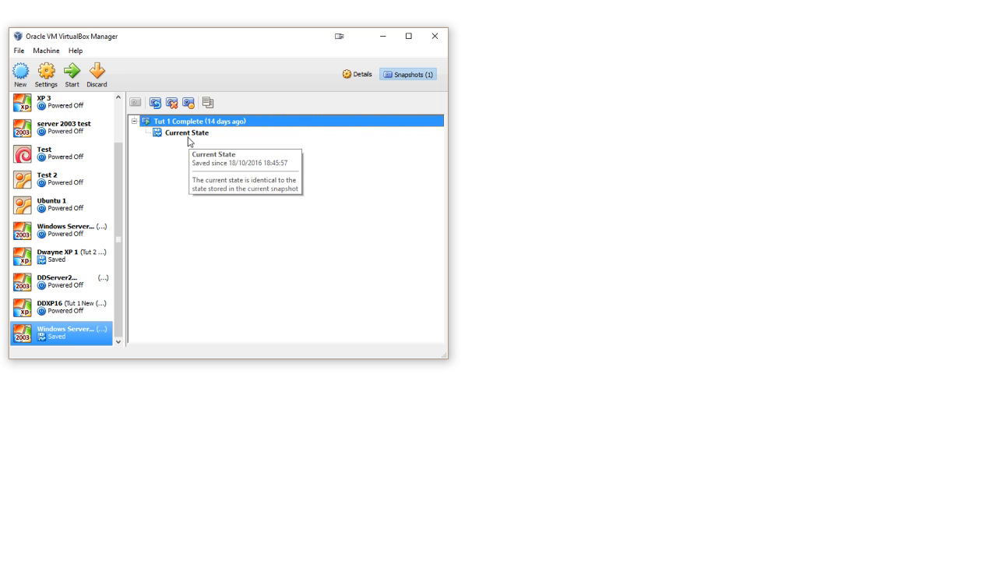
Step: Start the Windows Server 2003 Test 4 and DDXP16 virtual machines and dismiss the server's network notification
{"action": "double_click", "coordinate": [75, 341]}
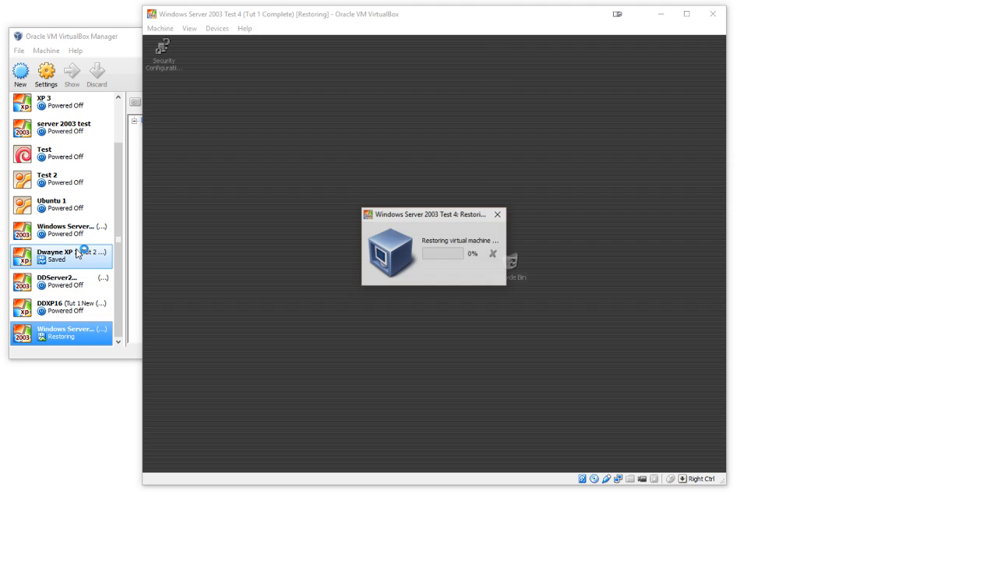
{"action": "left_click", "coordinate": [85, 306]}
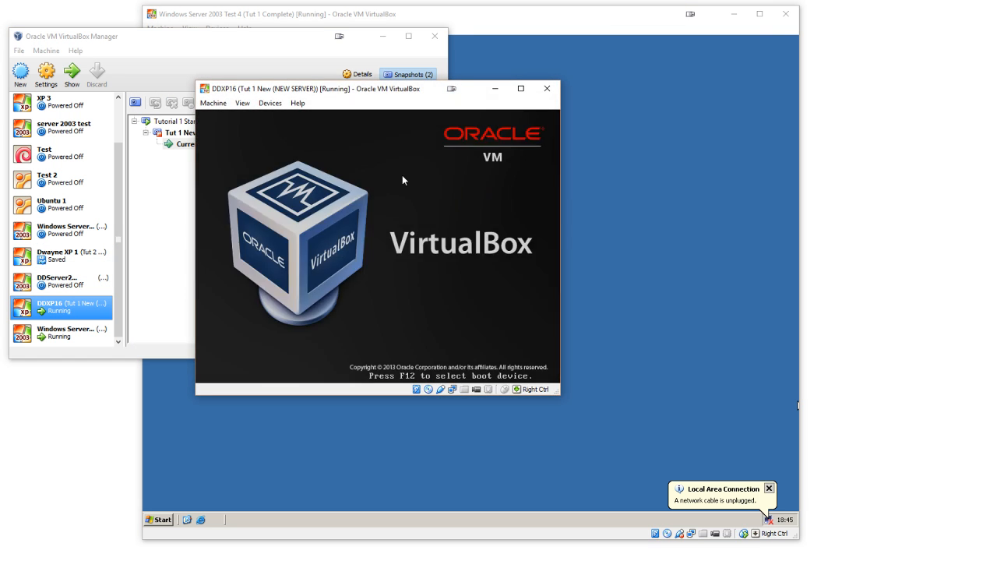
{"action": "left_click", "coordinate": [769, 489]}
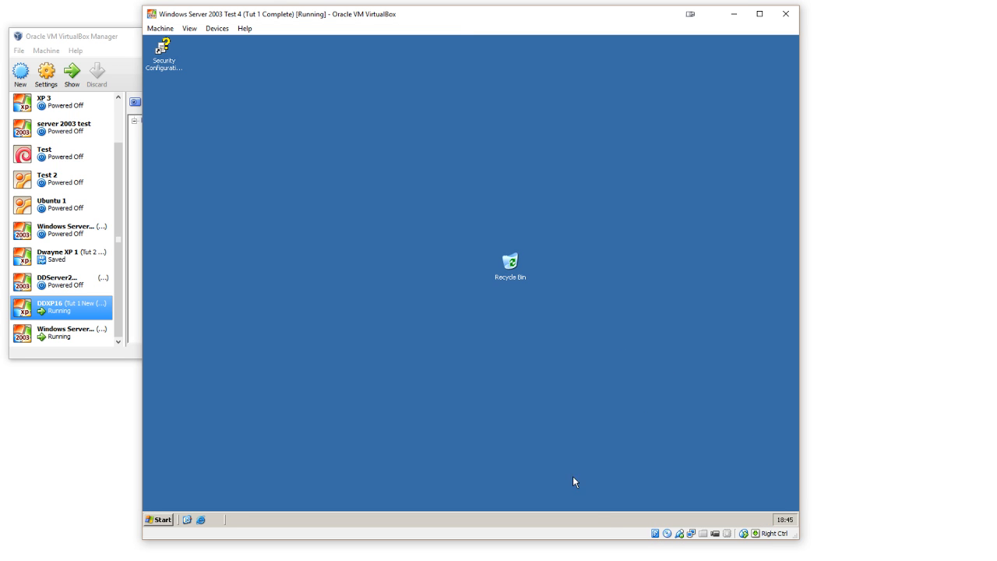
{"action": "left_click", "coordinate": [647, 560]}
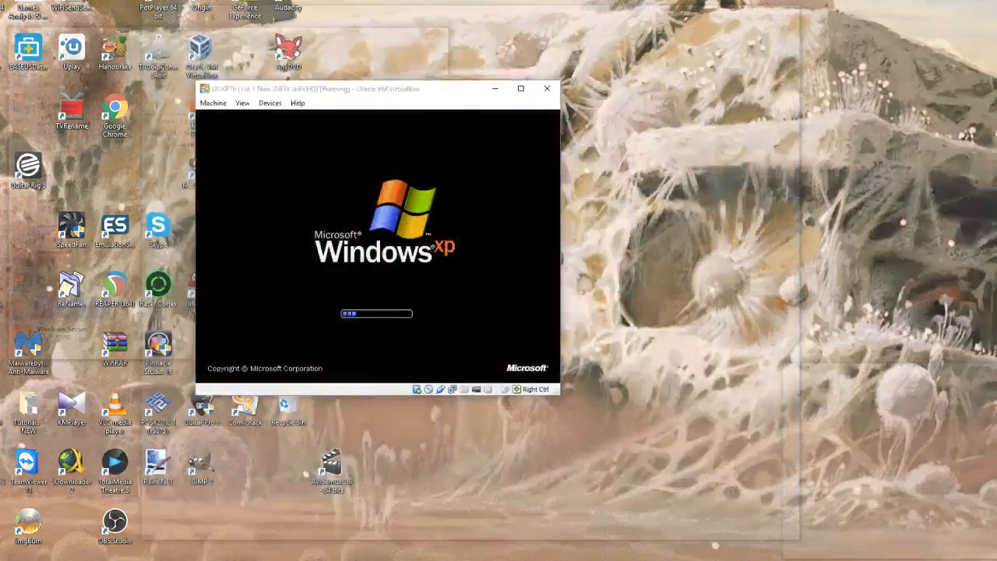
{"action": "left_click", "coordinate": [739, 526]}
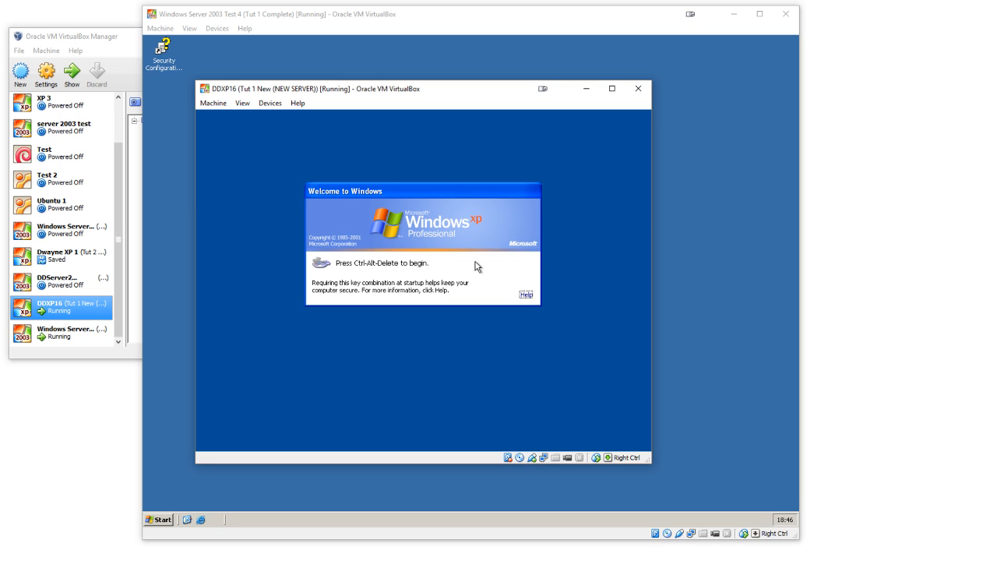
{"action": "left_click", "coordinate": [678, 202]}
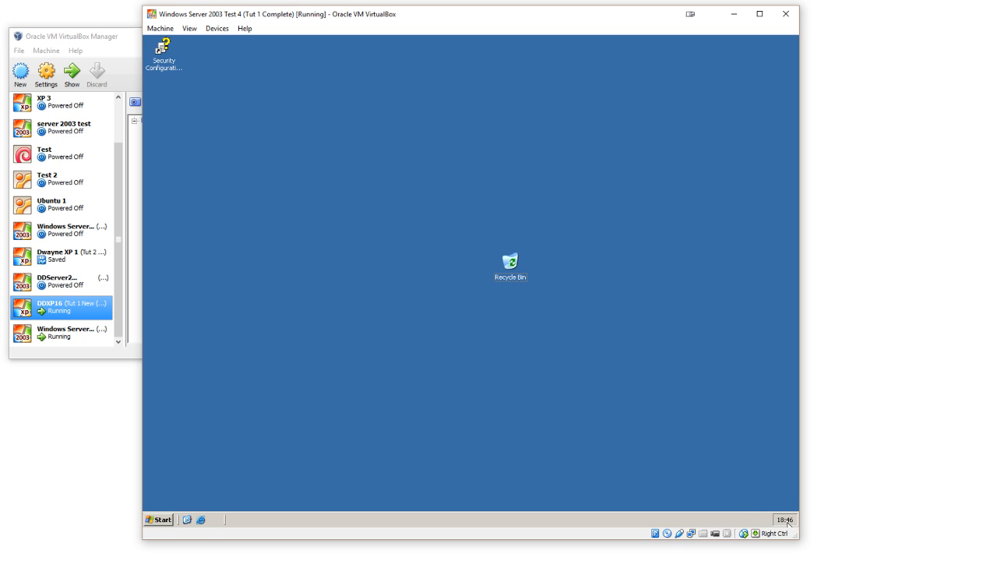
Step: Log on to the DDXP16 virtual machine's DDSERVER2016 domain with the user's account name and password
{"action": "mouse_move", "coordinate": [775, 520]}
{"action": "mouse_move", "coordinate": [641, 535]}
{"action": "left_click", "coordinate": [735, 524]}
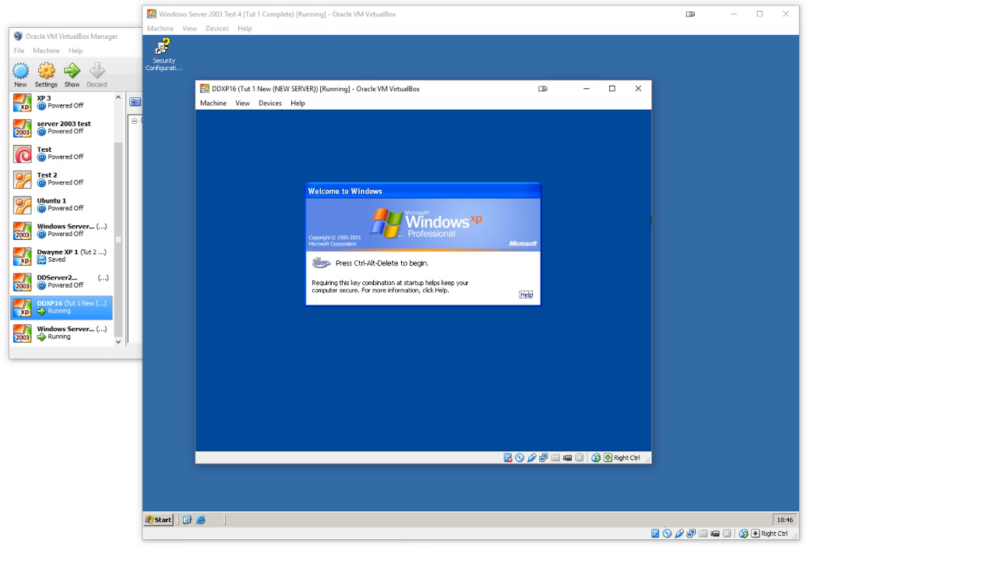
{"action": "left_click", "coordinate": [214, 106]}
{"action": "left_click", "coordinate": [246, 189]}
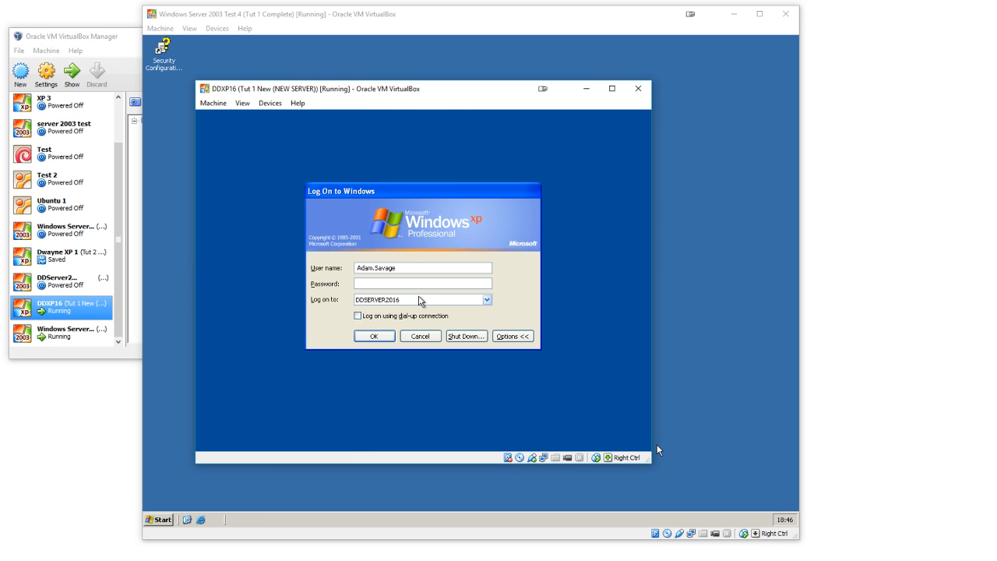
{"action": "key", "text": "shift+Tab"}
{"action": "type", "text": "dwayne.daly*********"}
{"action": "key", "text": "Return"}
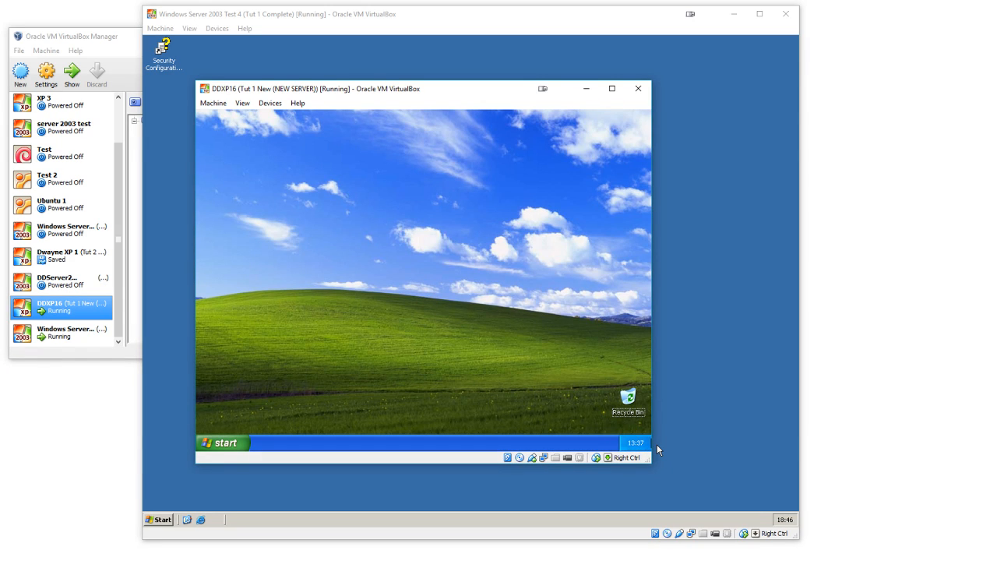
Step: Switch to the Windows Server 2003 Test 4 virtual machine and open Active Directory Users and Computers
{"action": "left_click", "coordinate": [658, 446]}
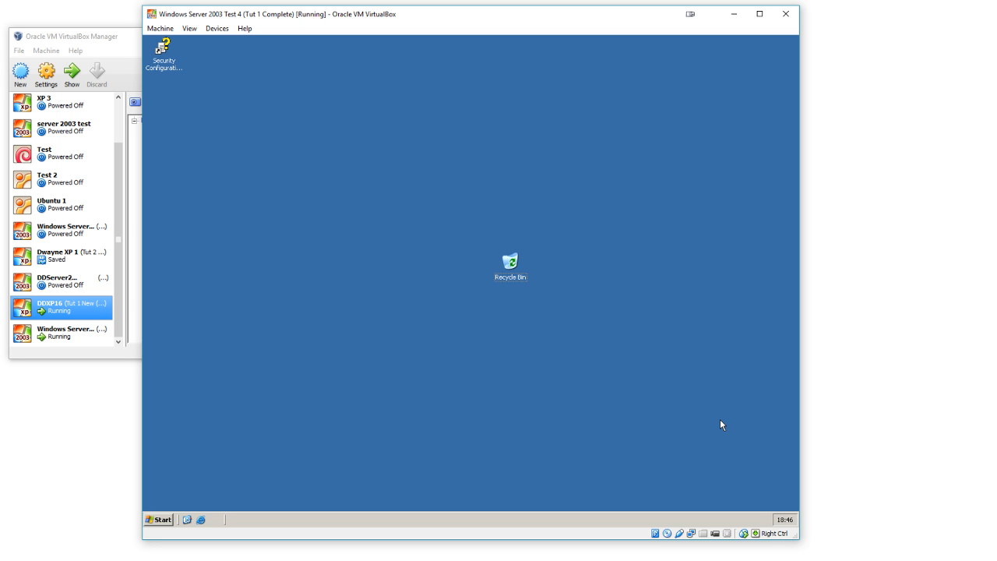
{"action": "left_click", "coordinate": [141, 418]}
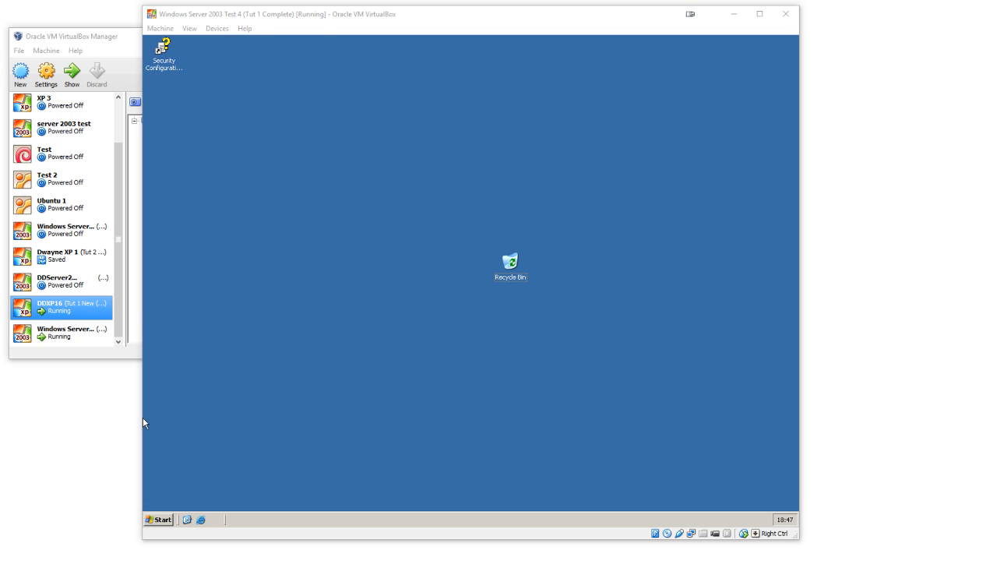
{"action": "left_click", "coordinate": [269, 270]}
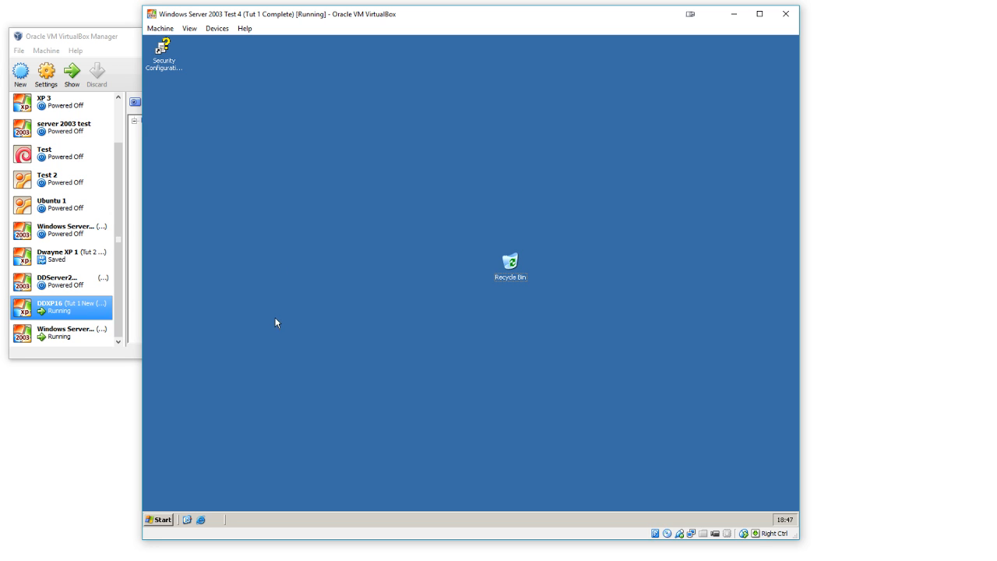
{"action": "left_click", "coordinate": [163, 519]}
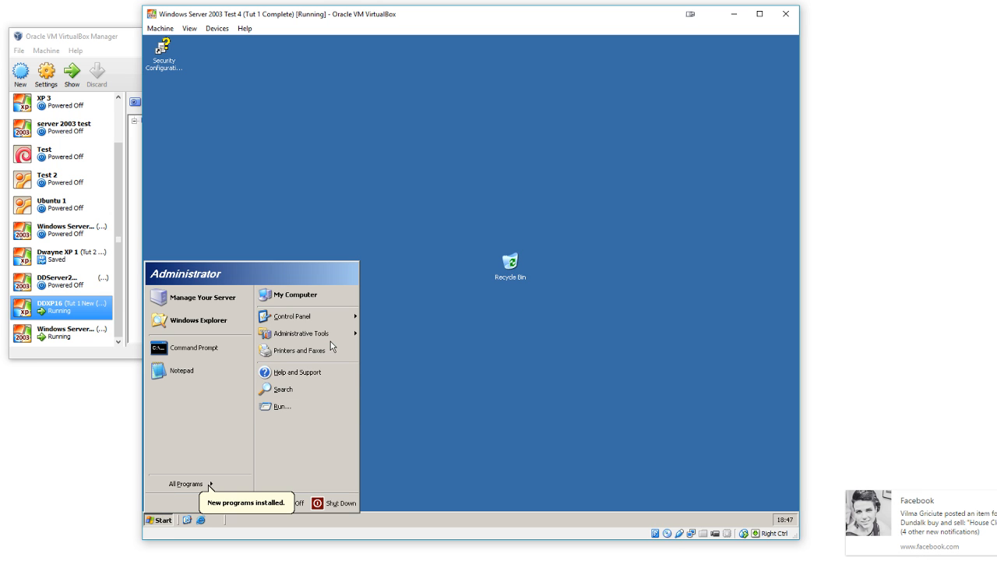
{"action": "mouse_move", "coordinate": [337, 343]}
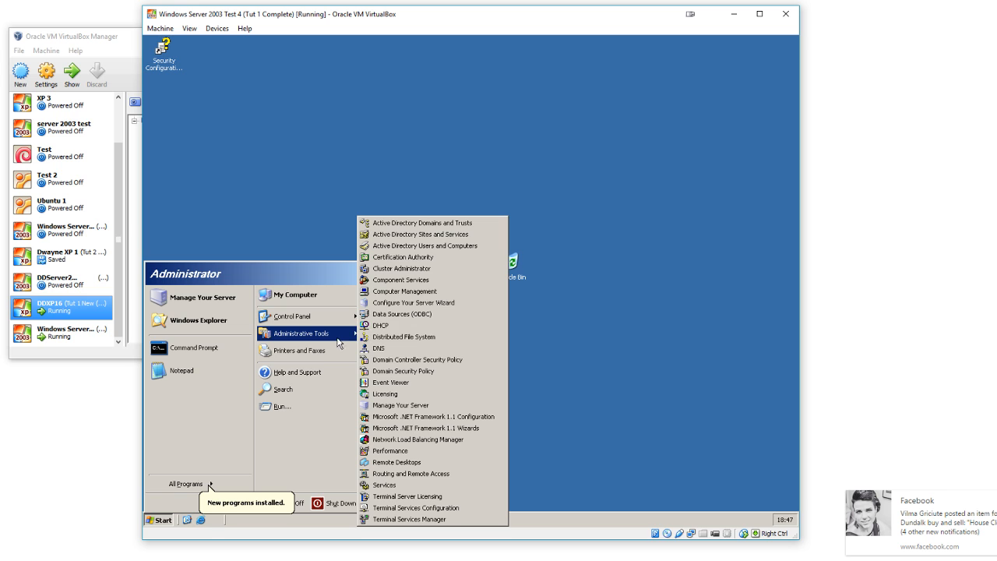
{"action": "left_click", "coordinate": [433, 247]}
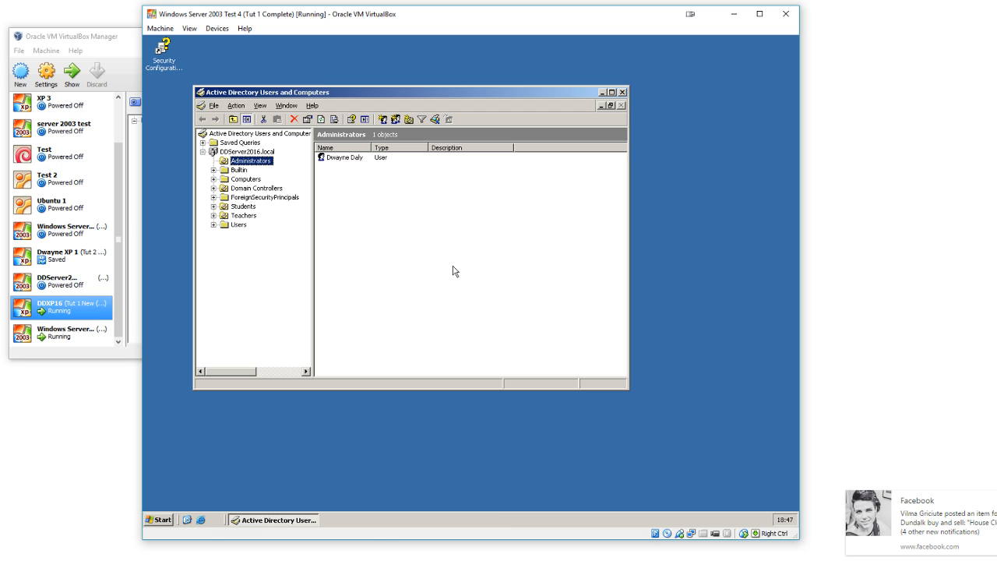
Step: Expand the Students organizational unit and show the Group Policy settings in its properties
{"action": "left_click", "coordinate": [244, 206]}
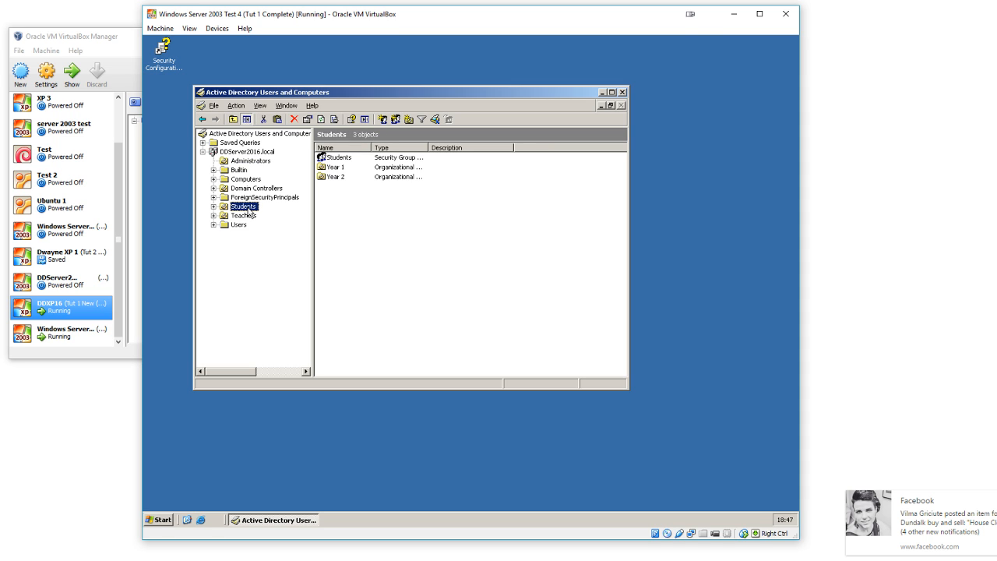
{"action": "double_click", "coordinate": [247, 208]}
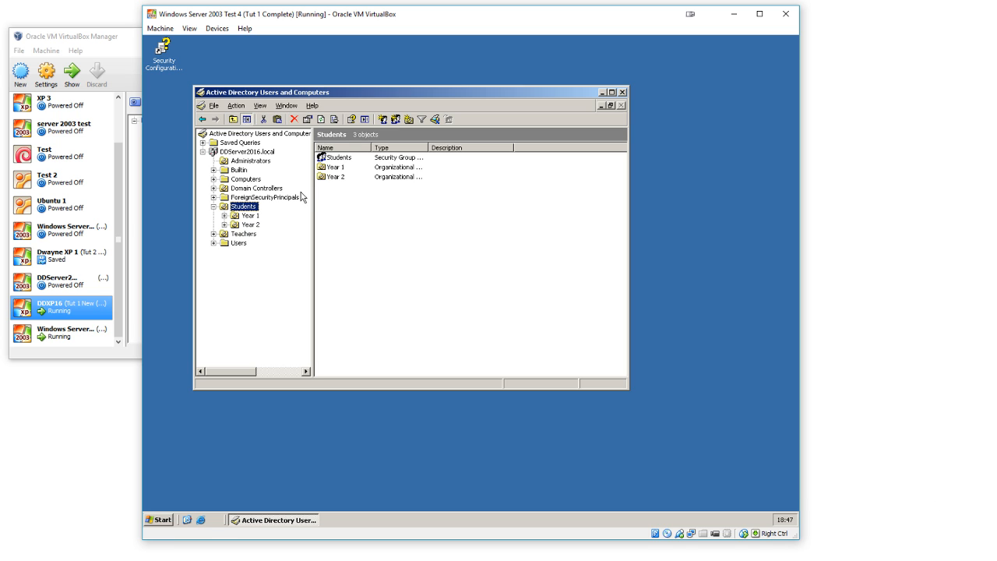
{"action": "right_click", "coordinate": [247, 207]}
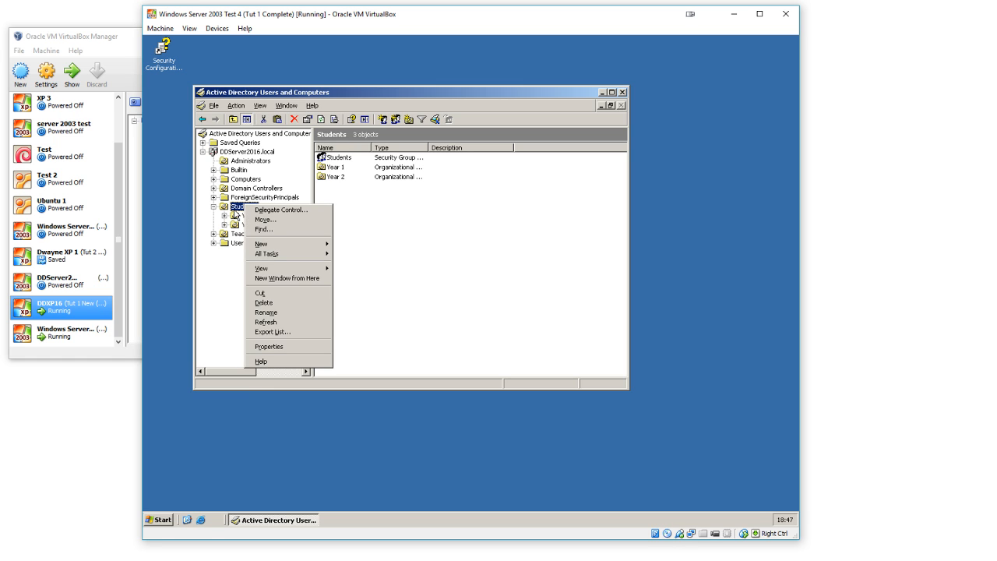
{"action": "left_click", "coordinate": [274, 346]}
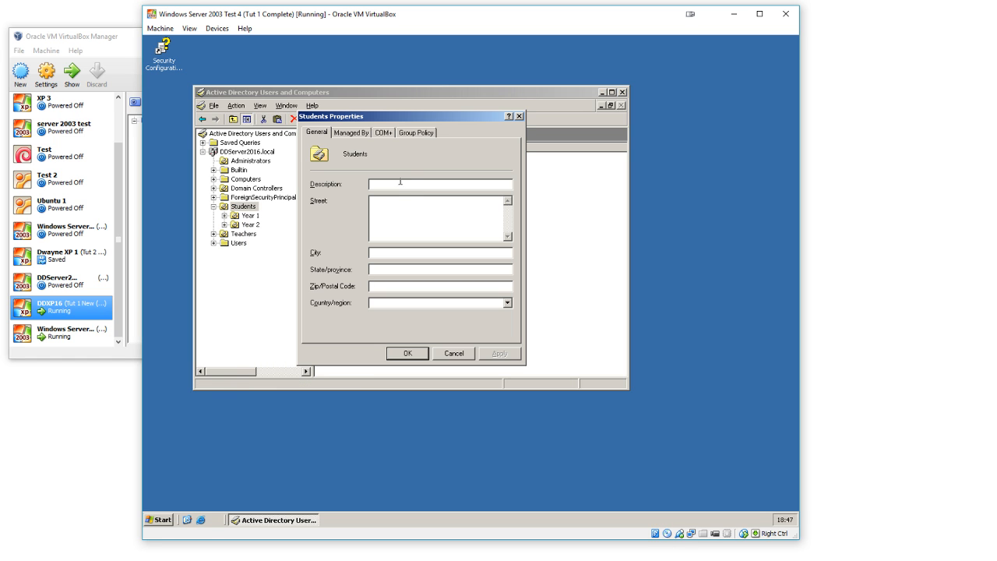
{"action": "left_click", "coordinate": [433, 136]}
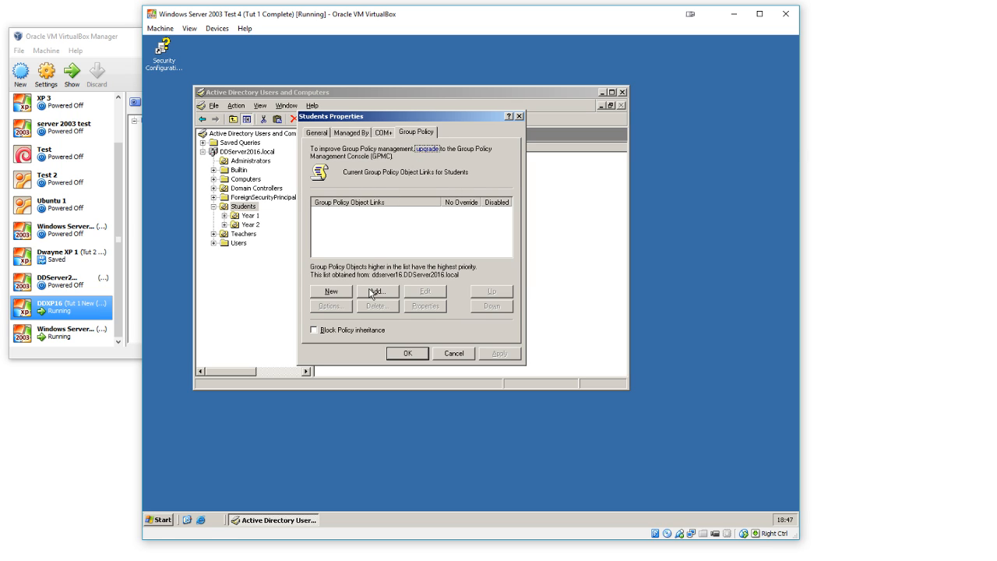
Step: Create a group policy object named Students for the Students organizational unit and open it for editing
{"action": "left_click", "coordinate": [333, 293]}
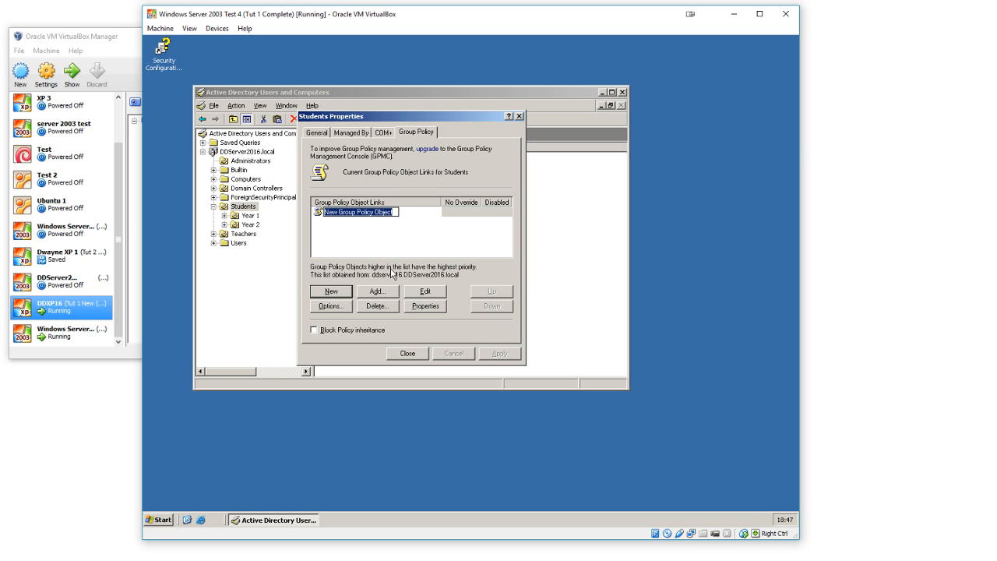
{"action": "type", "text": "Students"}
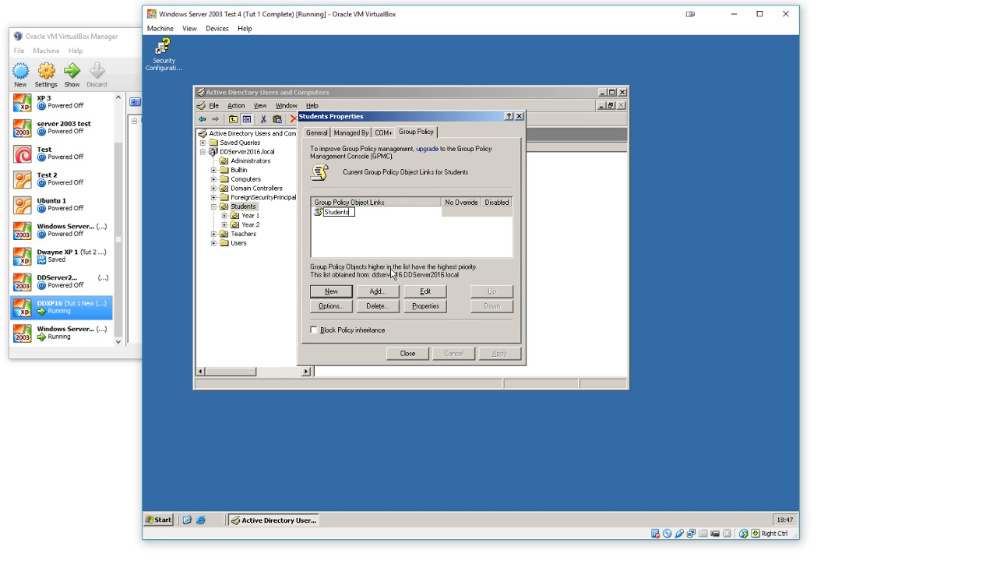
{"action": "left_click", "coordinate": [370, 243]}
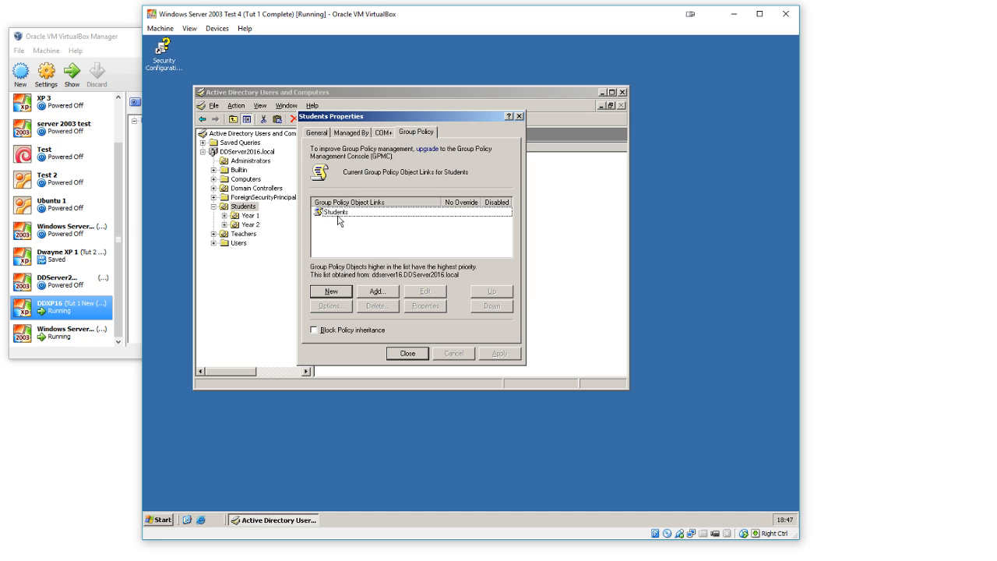
{"action": "left_click", "coordinate": [338, 216]}
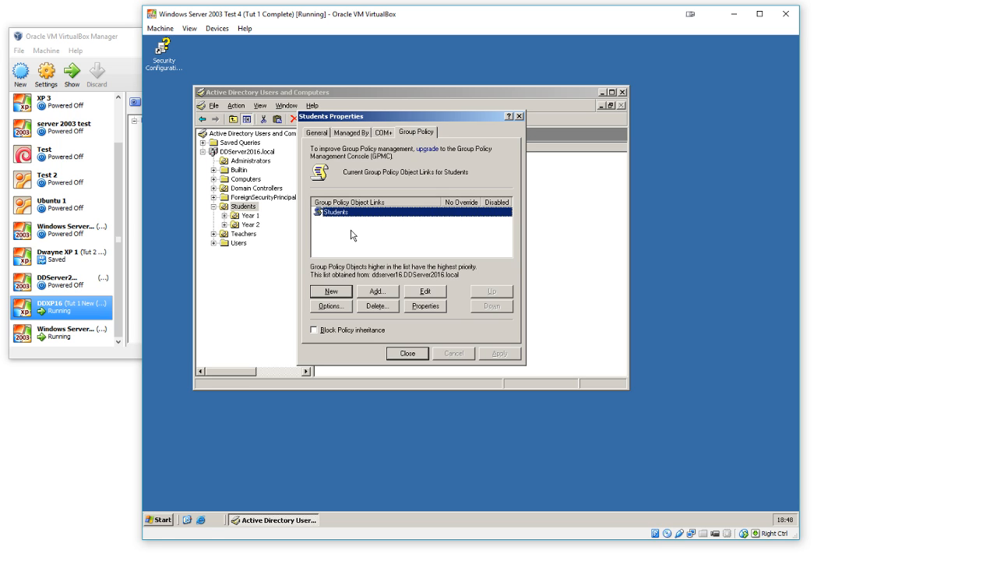
{"action": "left_click", "coordinate": [424, 291]}
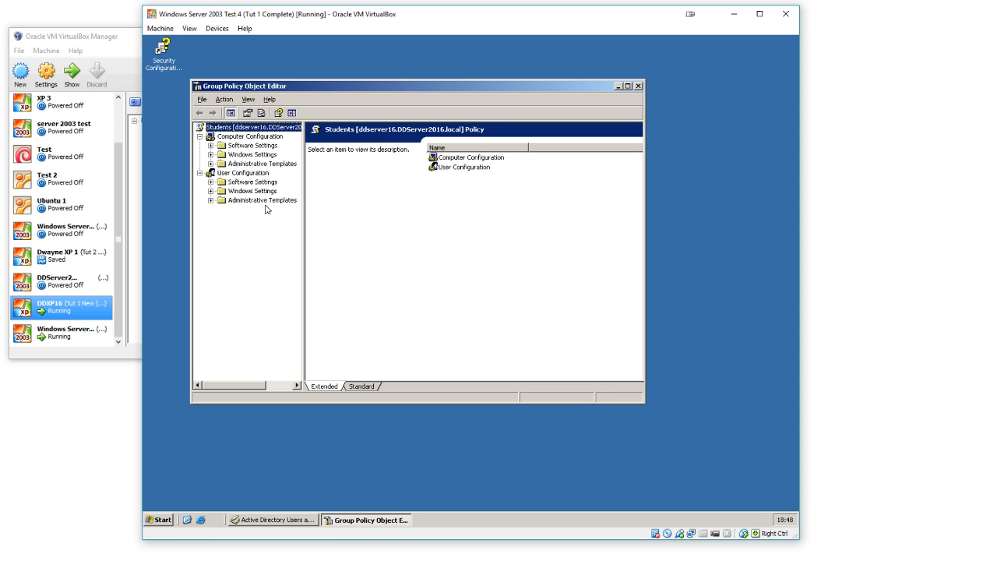
Step: Examine the Computer Configuration and User Configuration branches, expanding the user's Software Settings and Windows Settings
{"action": "left_click", "coordinate": [263, 145]}
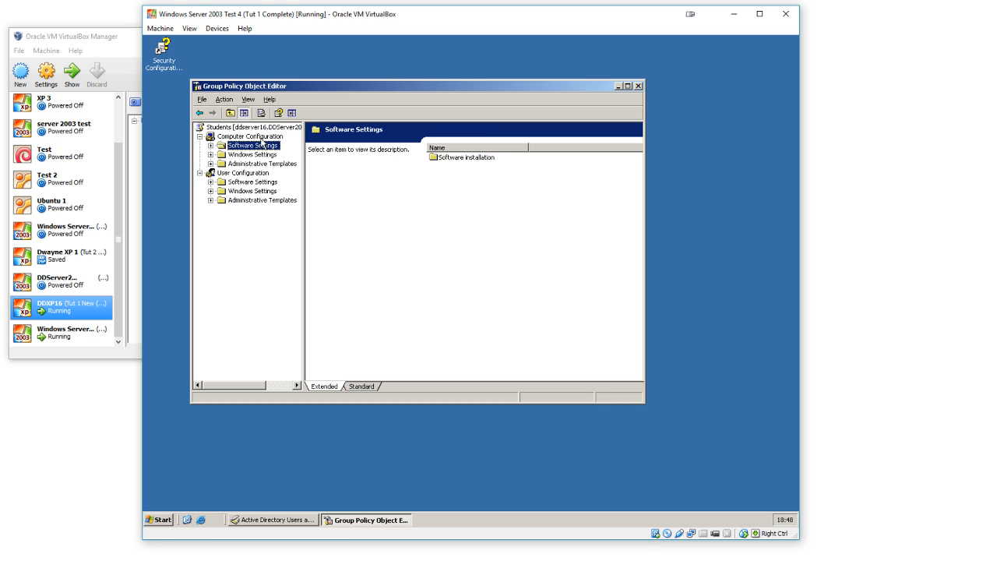
{"action": "key", "text": "Up"}
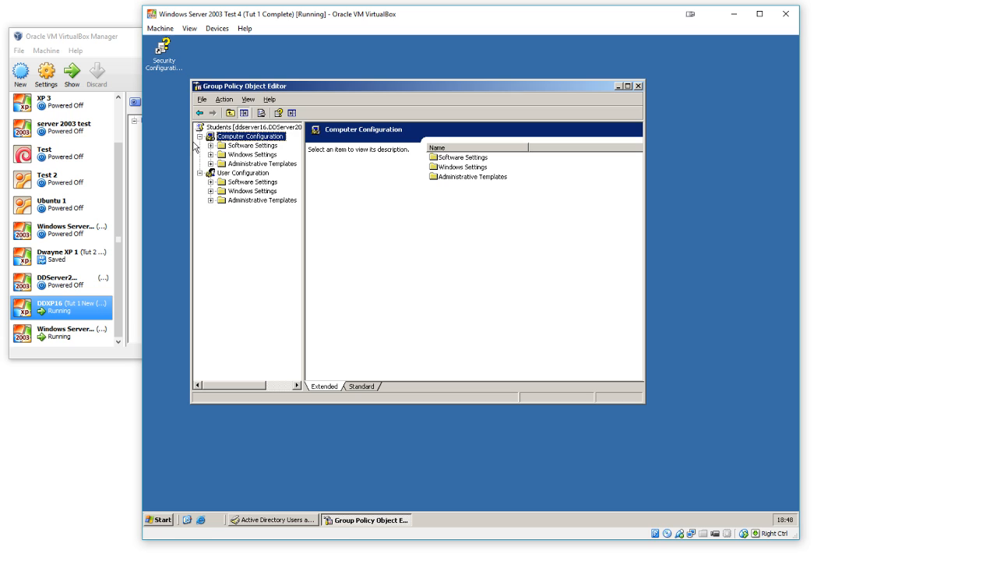
{"action": "double_click", "coordinate": [254, 185]}
{"action": "left_click", "coordinate": [260, 192]}
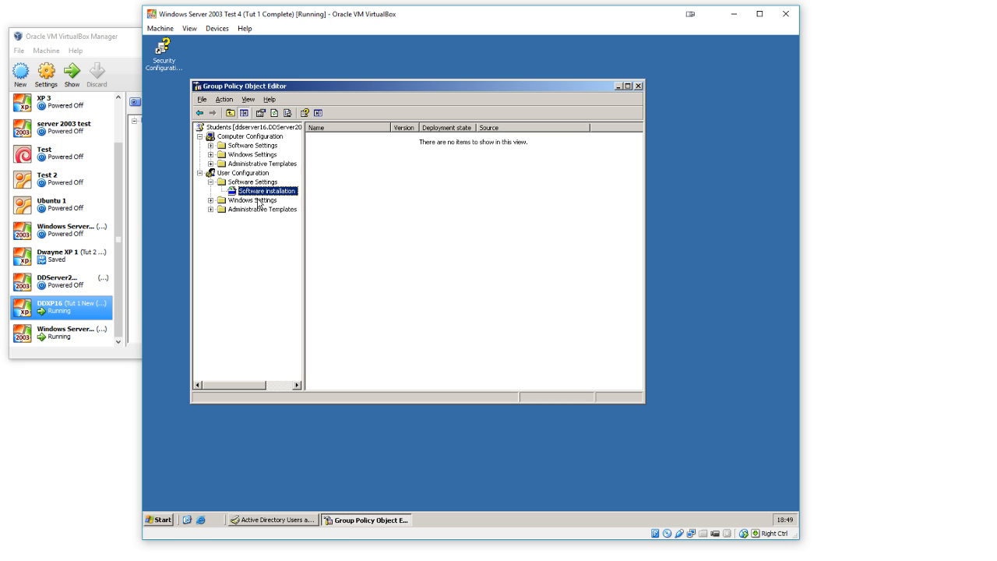
{"action": "double_click", "coordinate": [257, 201]}
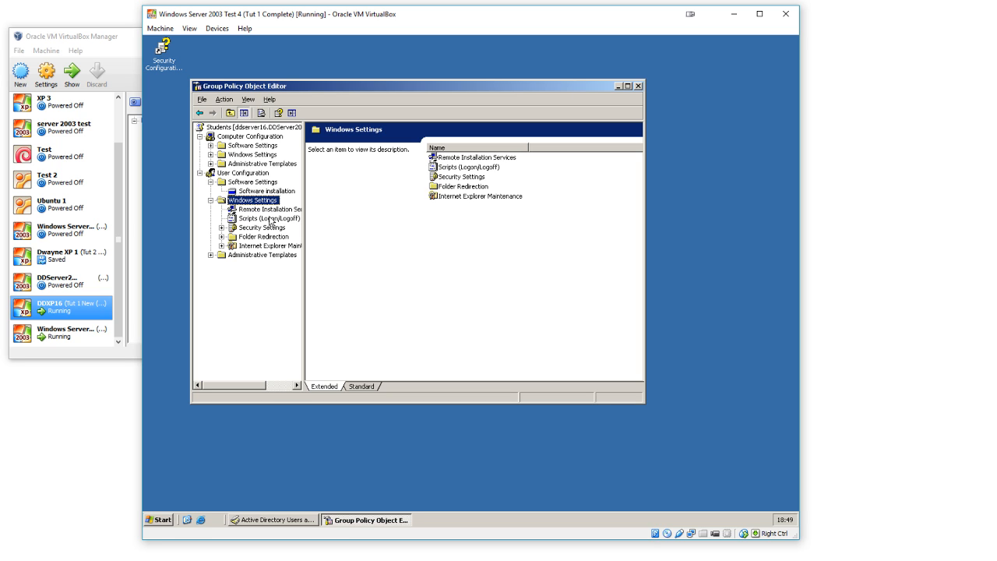
Step: Open the Favorites and Links settings in the URLs section of Internet Explorer Maintenance under the user's Windows Settings
{"action": "left_click", "coordinate": [252, 227]}
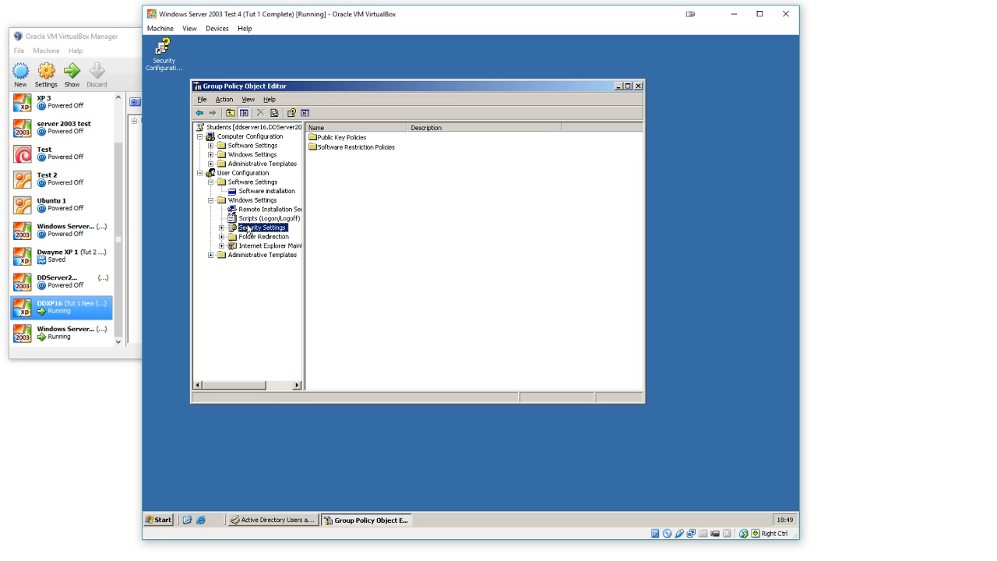
{"action": "left_click", "coordinate": [270, 237]}
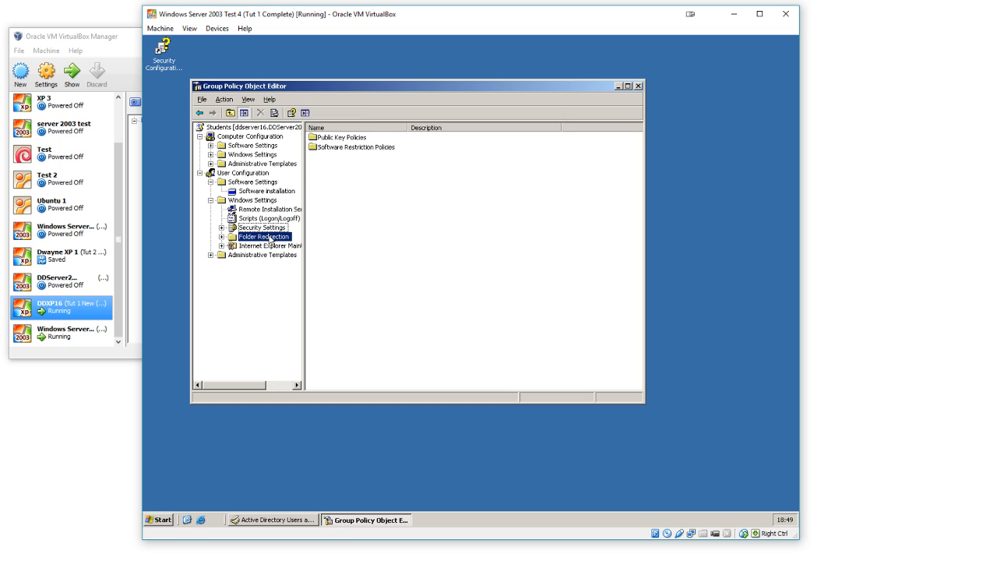
{"action": "left_click", "coordinate": [279, 246]}
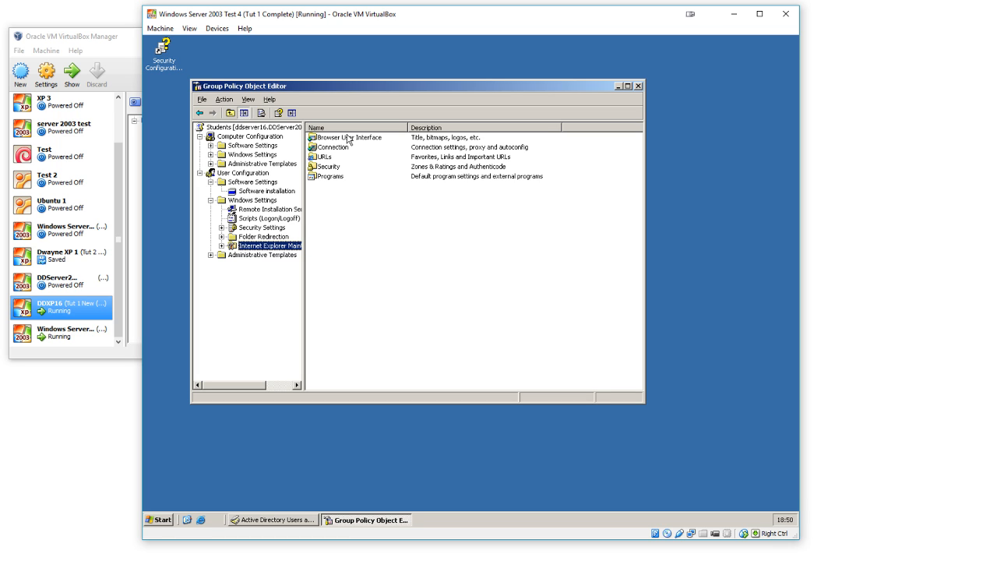
{"action": "left_click", "coordinate": [328, 157]}
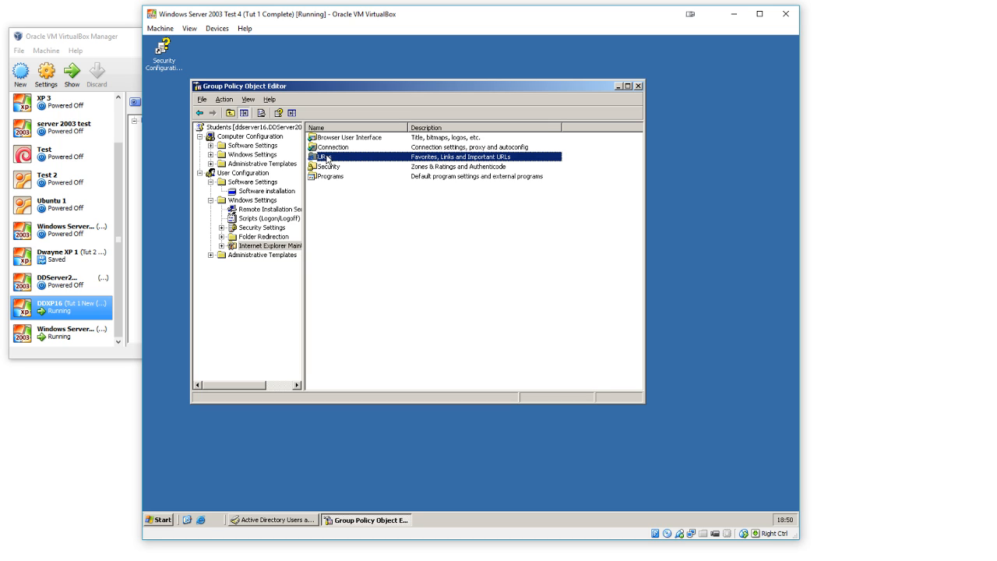
{"action": "left_click", "coordinate": [265, 245]}
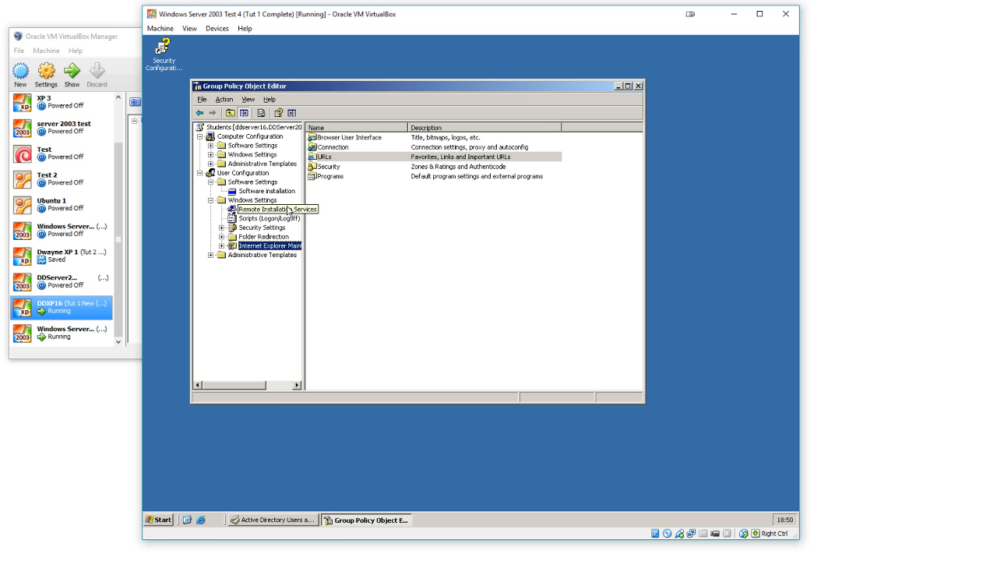
{"action": "double_click", "coordinate": [322, 157]}
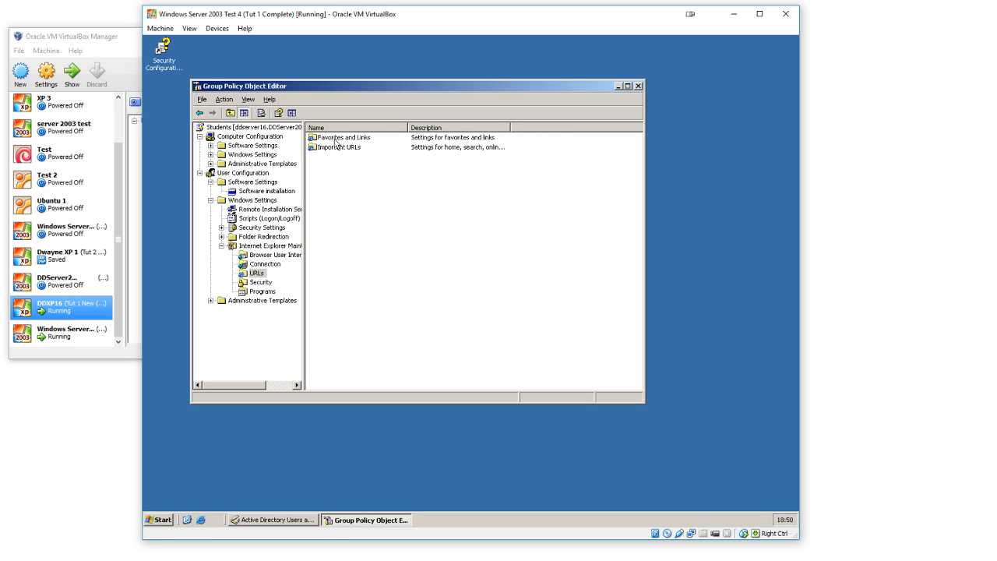
{"action": "double_click", "coordinate": [335, 140]}
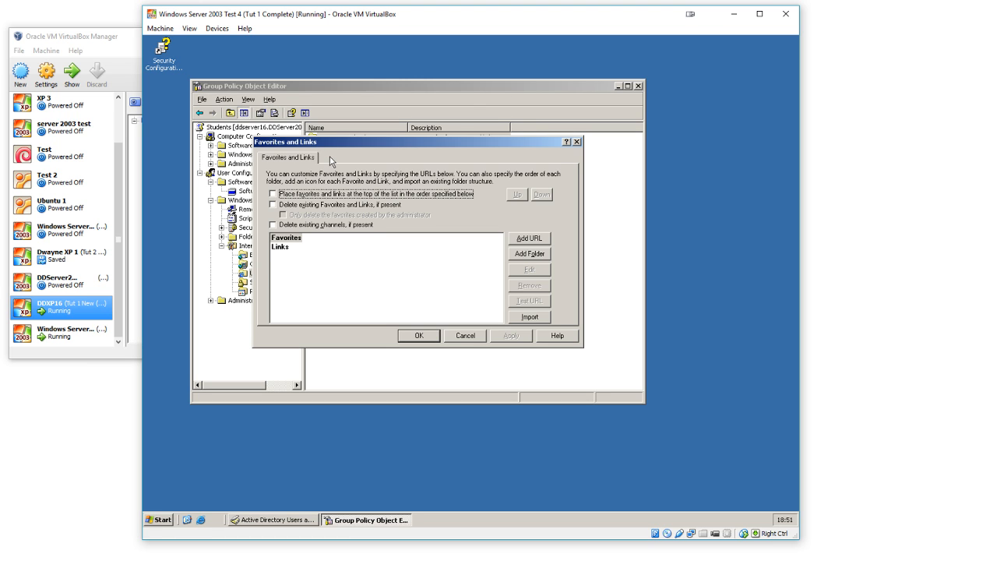
{"action": "left_click", "coordinate": [523, 240]}
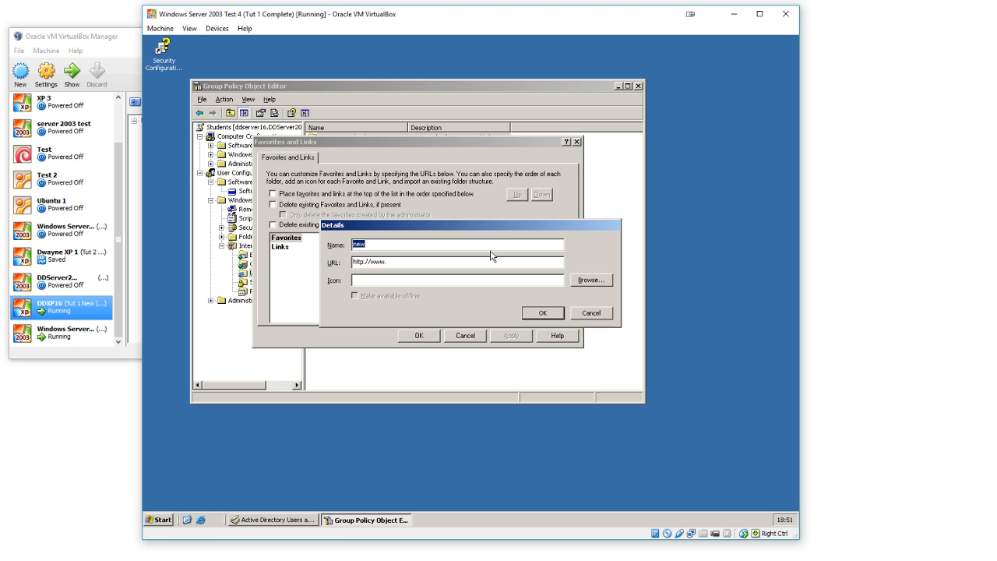
{"action": "type", "text": "OFI Webw"}
{"action": "key", "text": "BackSpace"}
{"action": "type", "text": "site"}
{"action": "key", "text": "Tab"}
{"action": "key", "text": "End"}
{"action": "type", "text": "ofi.ie"}
{"action": "left_click", "coordinate": [559, 280]}
{"action": "left_click", "coordinate": [543, 313]}
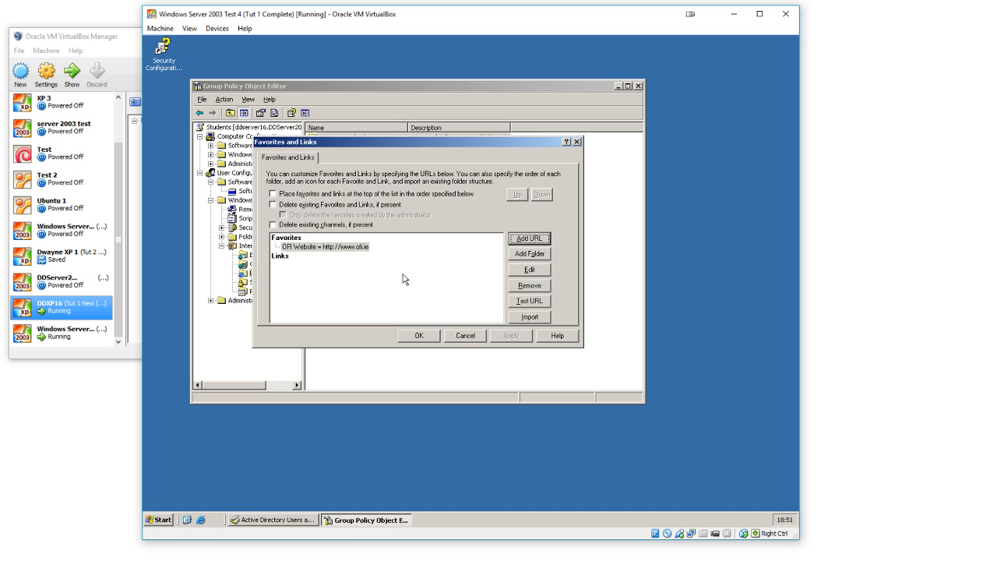
{"action": "left_click", "coordinate": [315, 247]}
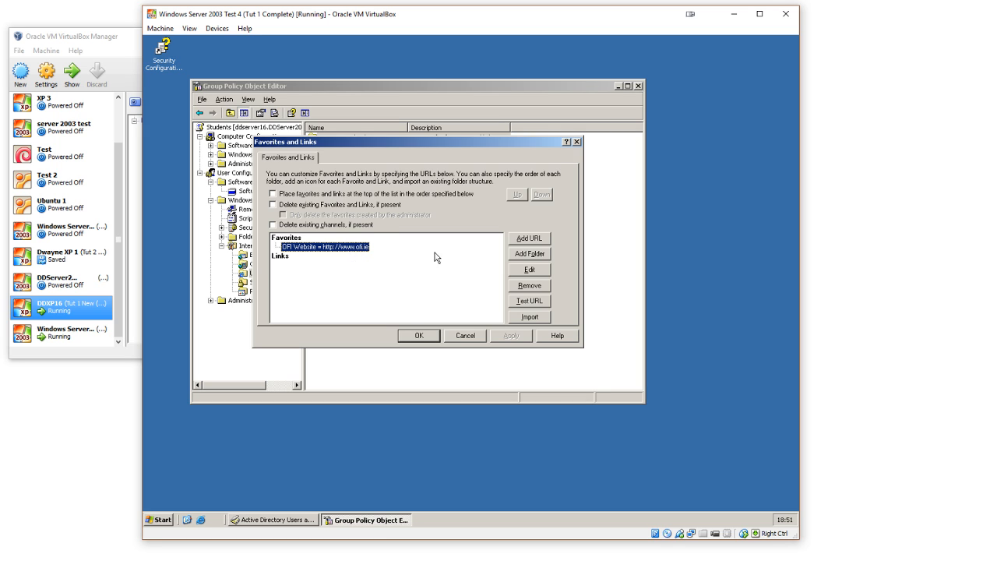
{"action": "left_click", "coordinate": [530, 239]}
{"action": "type", "text": "www."}
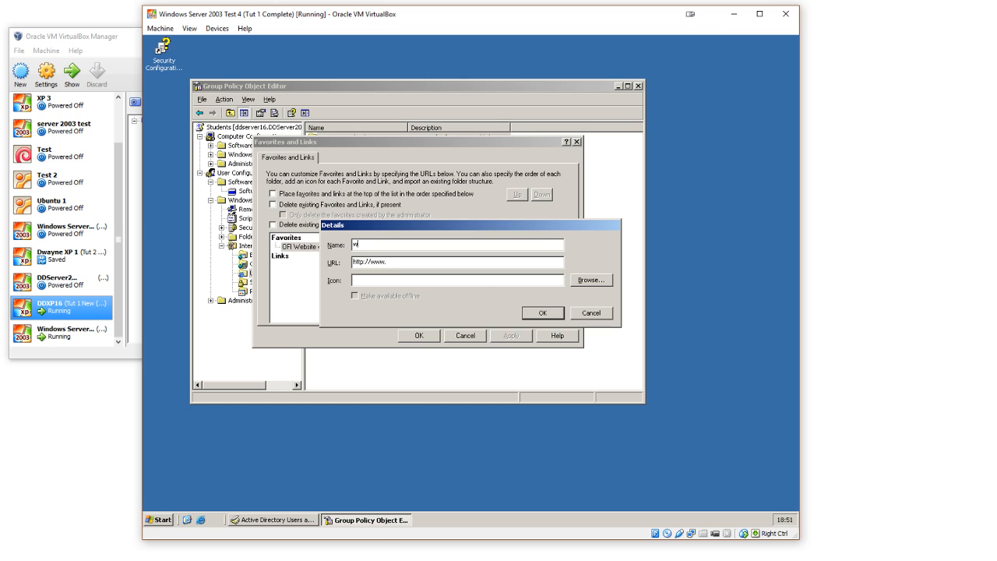
{"action": "type", "text": "wikipedia.org"}
{"action": "key", "text": "BackSpace"}
{"action": "key", "text": "BackSpace"}
{"action": "key", "text": "BackSpace"}
{"action": "key", "text": "BackSpace"}
{"action": "key", "text": "shift+Right"}
{"action": "key", "text": "shift+Right"}
{"action": "key", "text": "shift+Right"}
{"action": "key", "text": "shift+Right"}
{"action": "type", "text": "Wwikipedia.org"}
{"action": "left_click", "coordinate": [541, 314]}
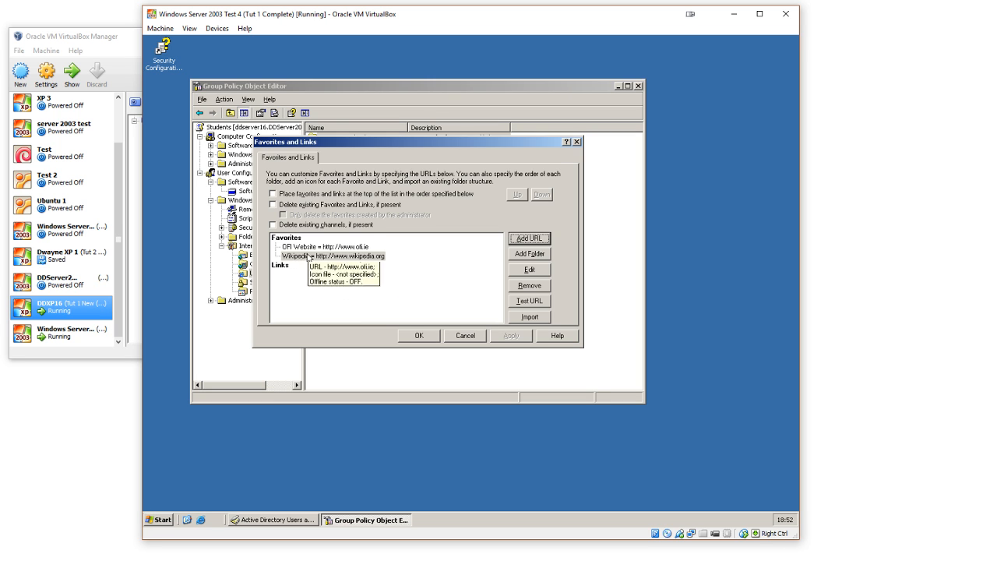
{"action": "left_click", "coordinate": [277, 195]}
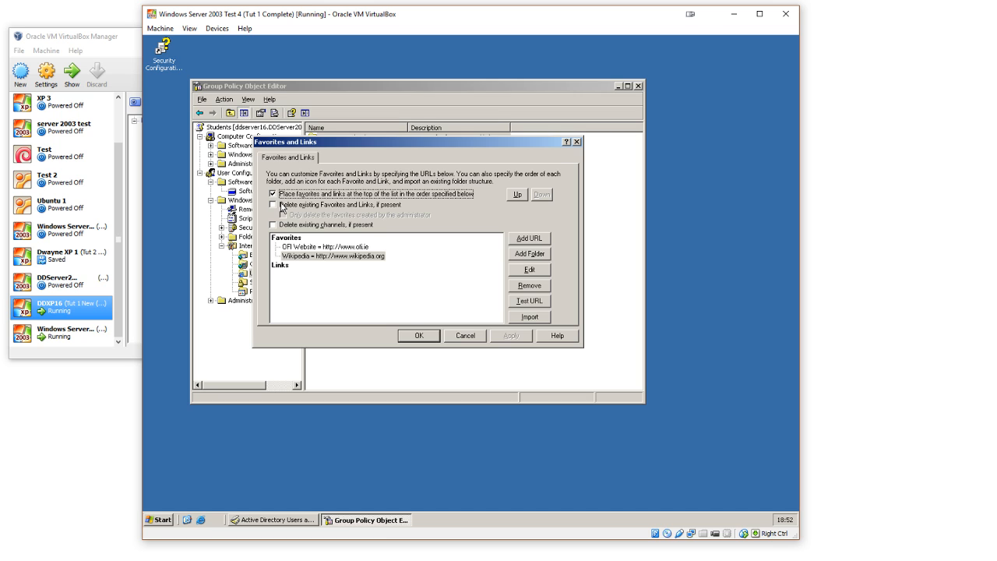
{"action": "left_click", "coordinate": [282, 206]}
{"action": "left_click", "coordinate": [284, 201]}
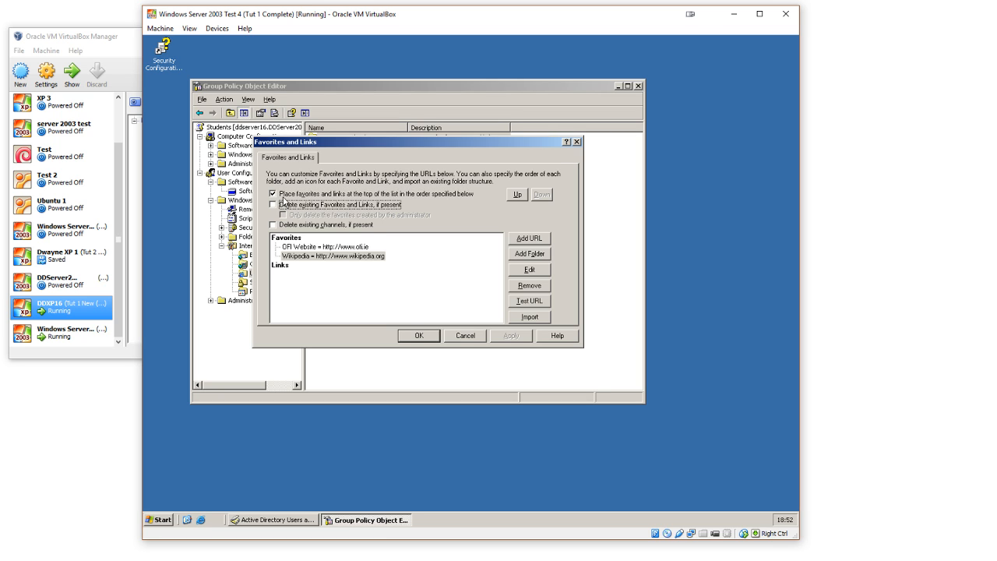
{"action": "left_click", "coordinate": [284, 195]}
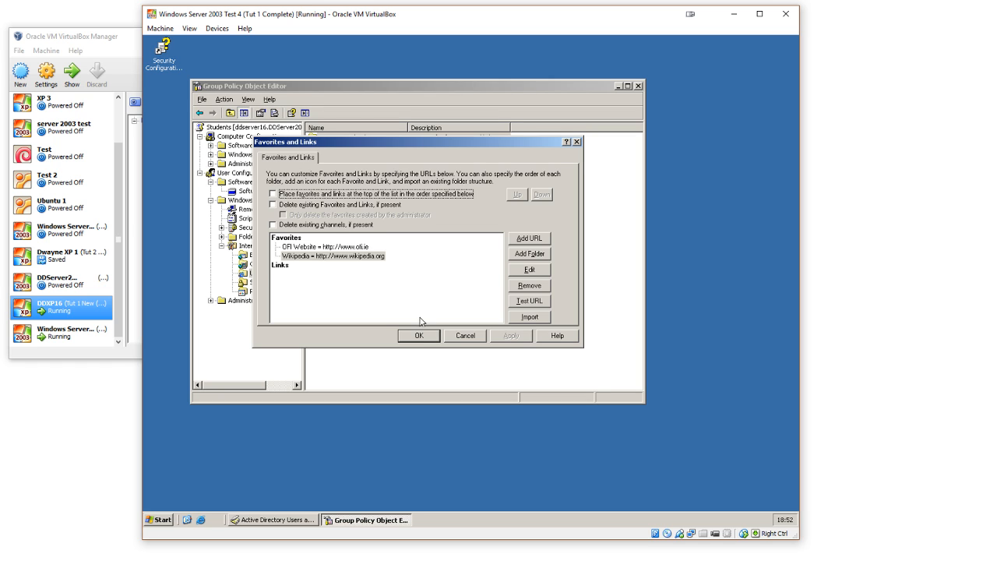
{"action": "left_click", "coordinate": [434, 340]}
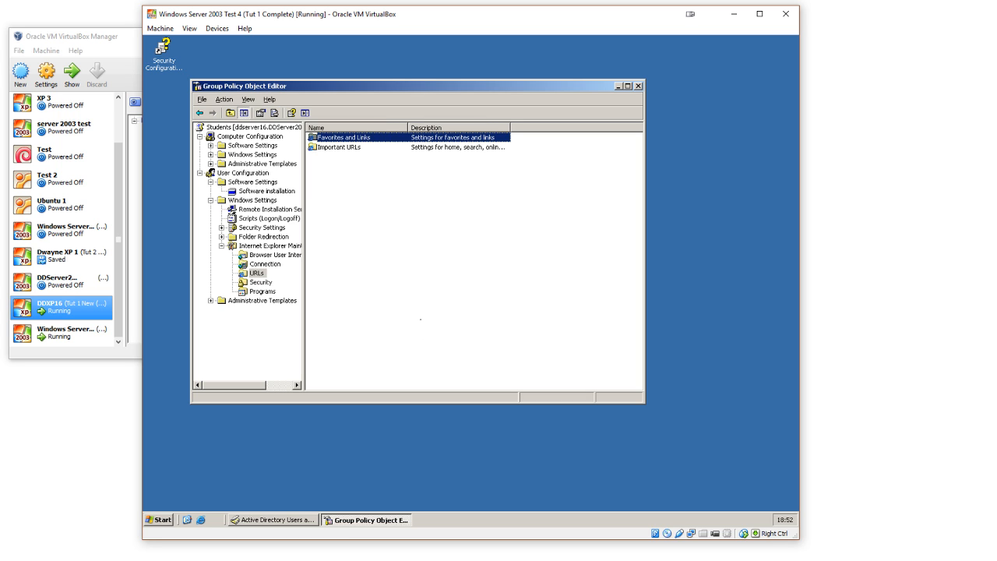
{"action": "double_click", "coordinate": [332, 148]}
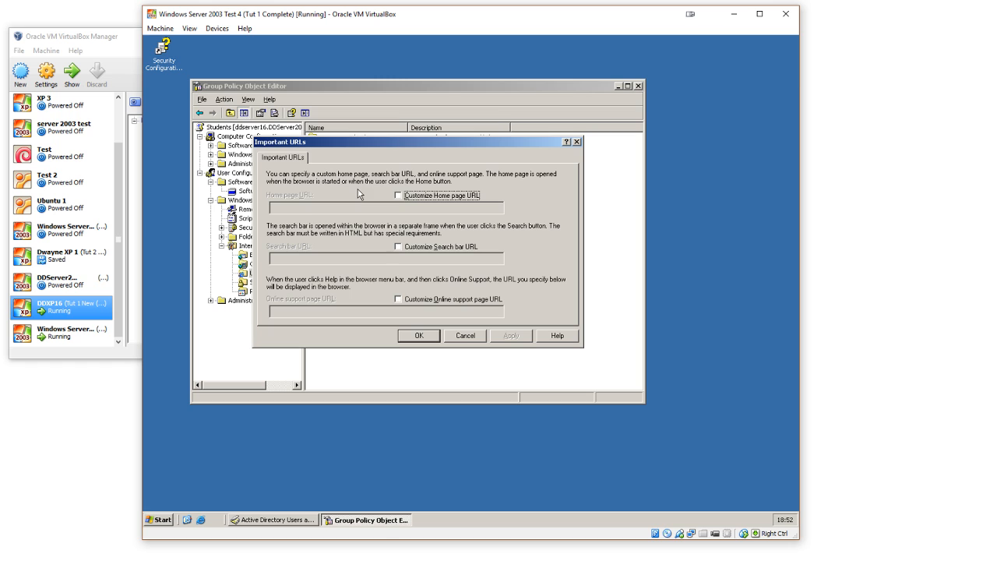
{"action": "left_click", "coordinate": [399, 196]}
{"action": "left_click", "coordinate": [398, 207]}
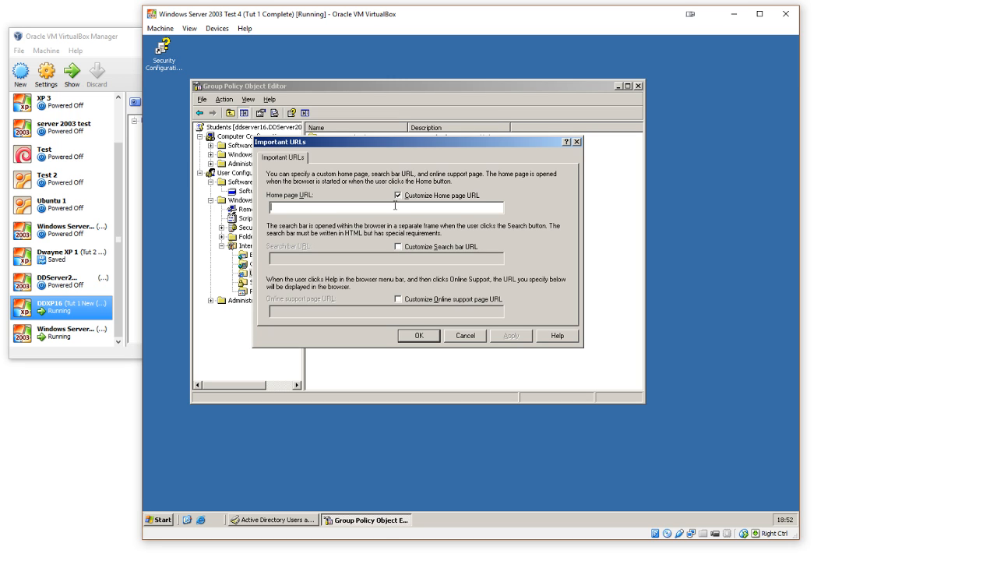
{"action": "type", "text": "www.google.ie"}
{"action": "left_click", "coordinate": [411, 334]}
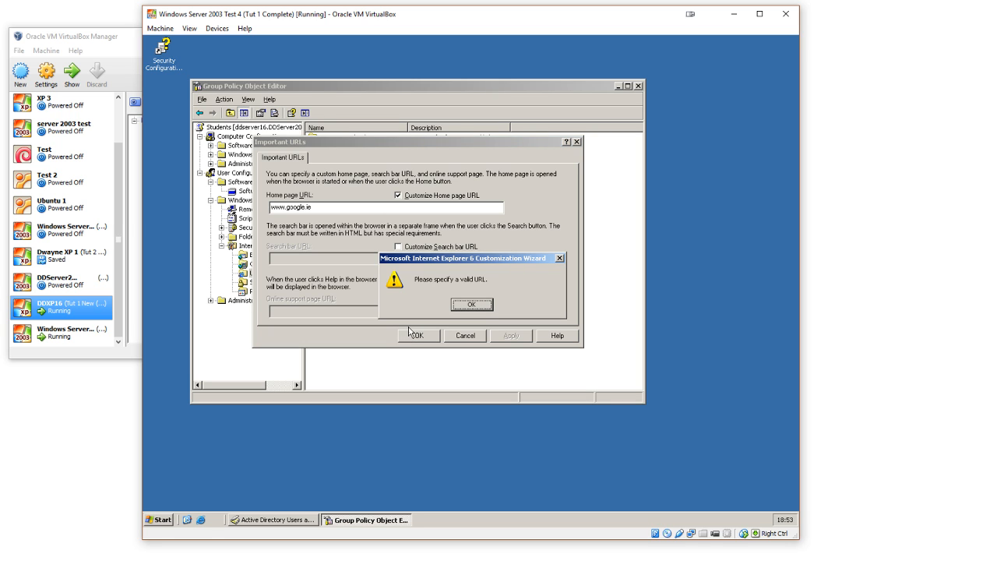
{"action": "left_click", "coordinate": [472, 304]}
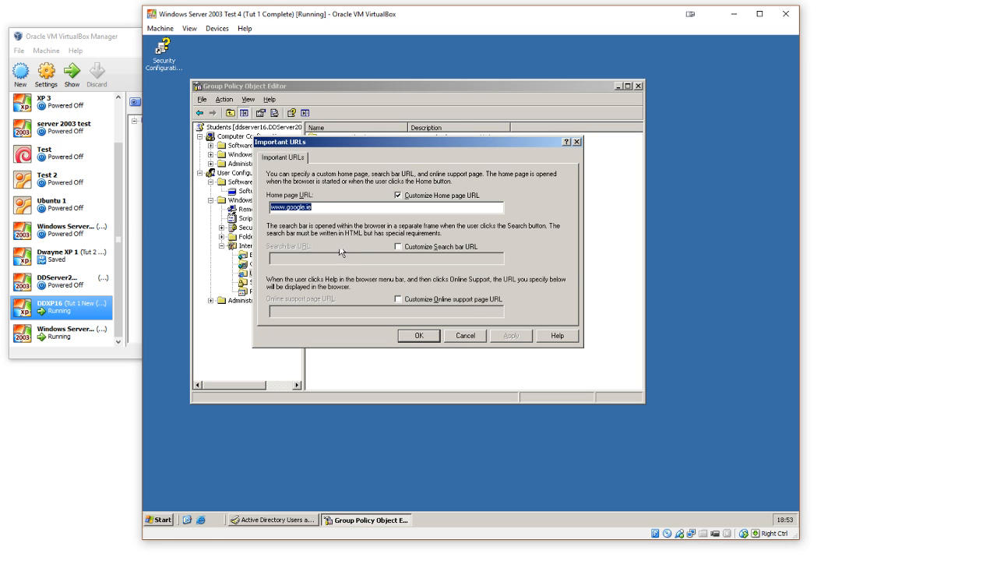
{"action": "left_click", "coordinate": [323, 207]}
{"action": "type", "text": "http://"}
{"action": "left_click_drag", "start_coordinate": [356, 209], "coordinate": [246, 211]}
{"action": "left_click", "coordinate": [273, 208]}
{"action": "left_click", "coordinate": [422, 335]}
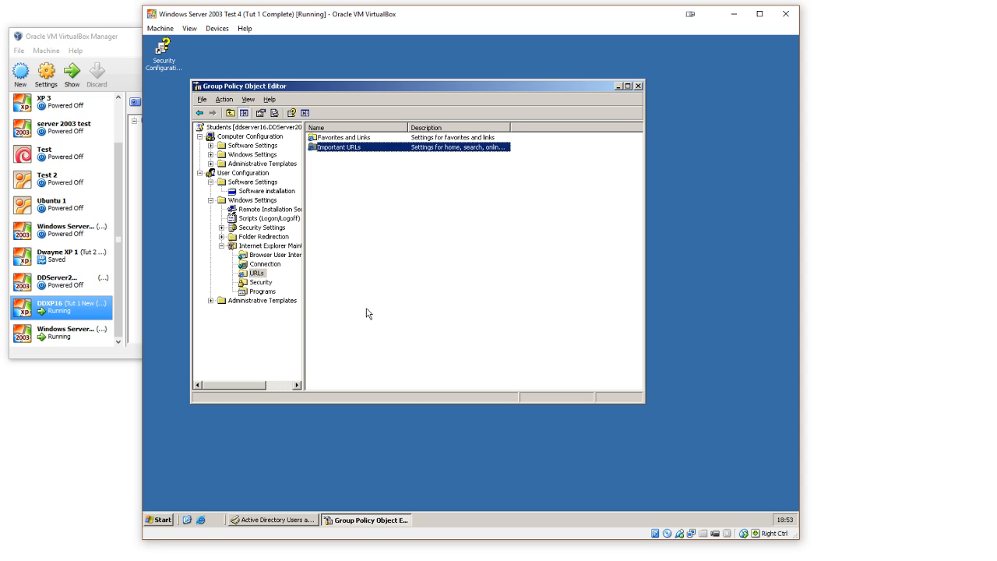
{"action": "left_click", "coordinate": [265, 265]}
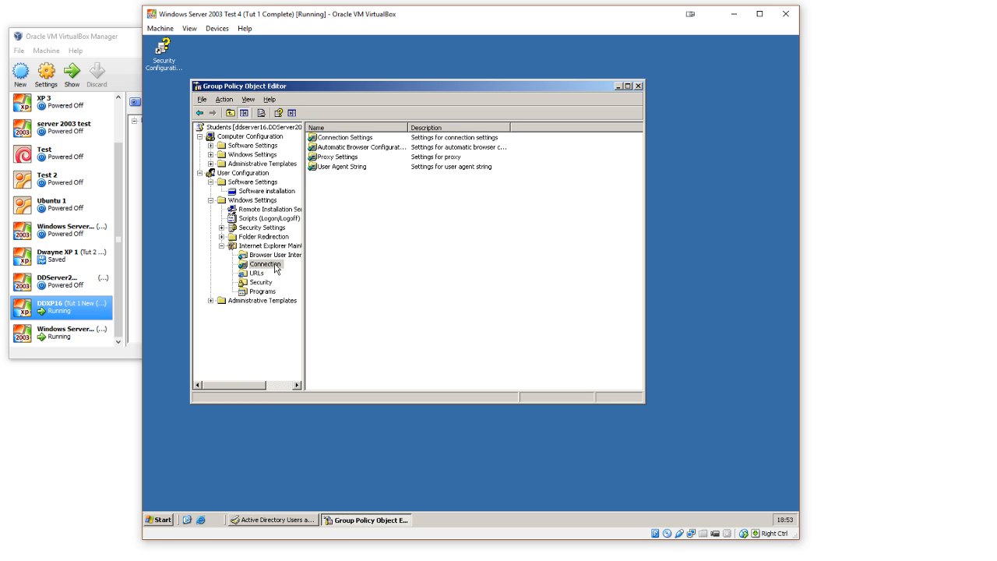
{"action": "double_click", "coordinate": [351, 159]}
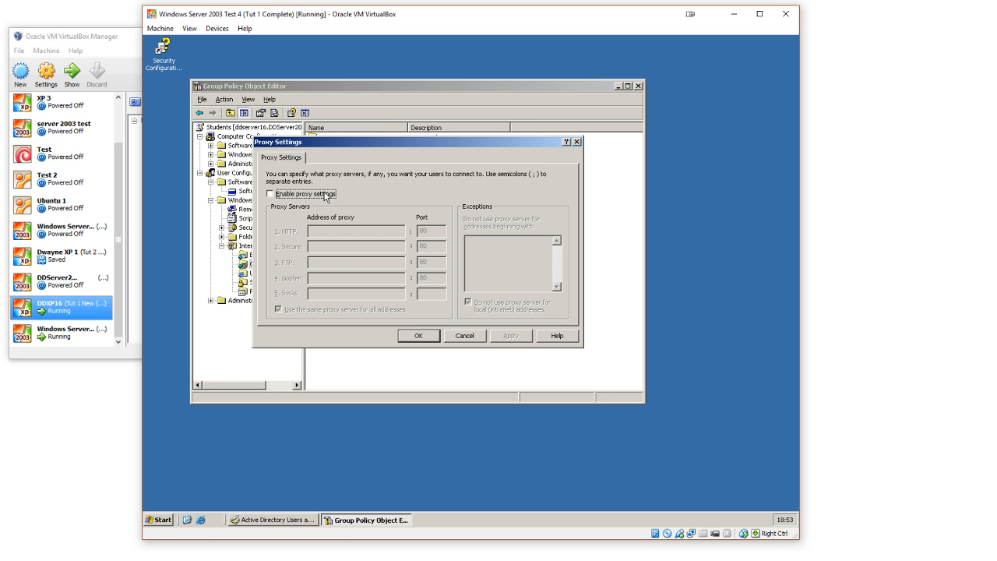
{"action": "left_click", "coordinate": [325, 195]}
{"action": "left_click", "coordinate": [330, 229]}
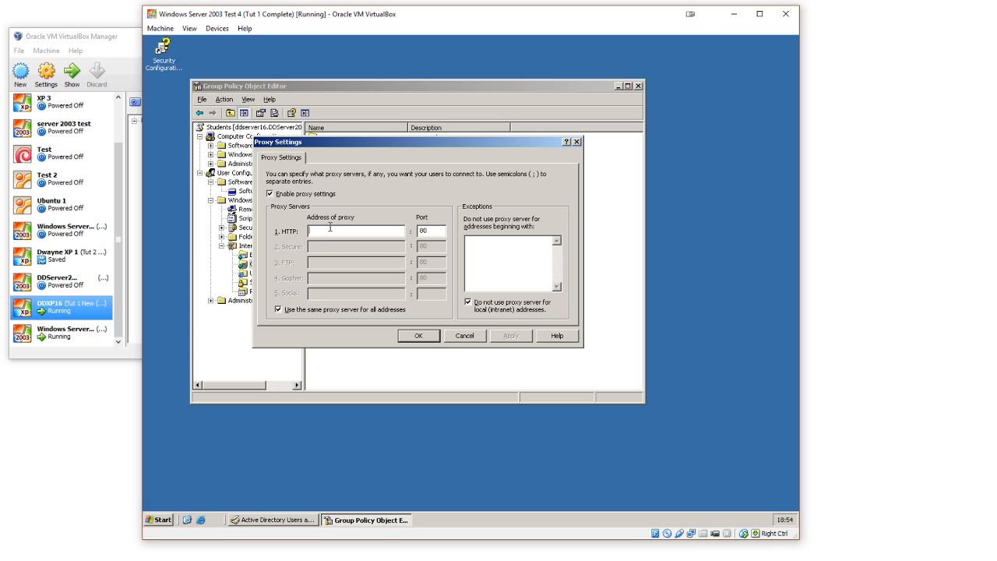
{"action": "type", "text": "http://www.netnanny.com/filter"}
{"action": "left_click", "coordinate": [406, 338]}
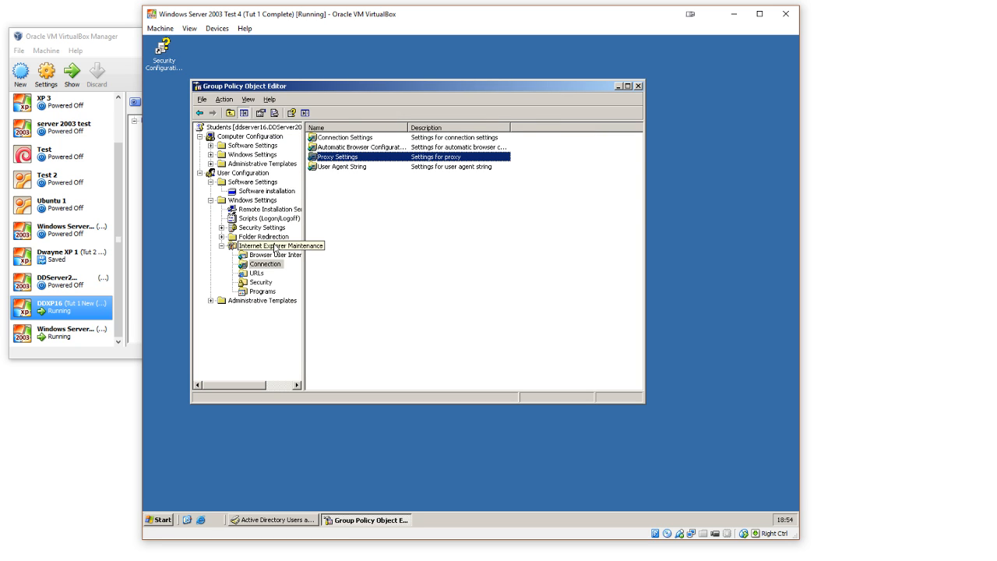
Step: Examine the Programs, Security, Browser User Interface and Connection sections of Internet Explorer Maintenance
{"action": "left_click", "coordinate": [267, 292]}
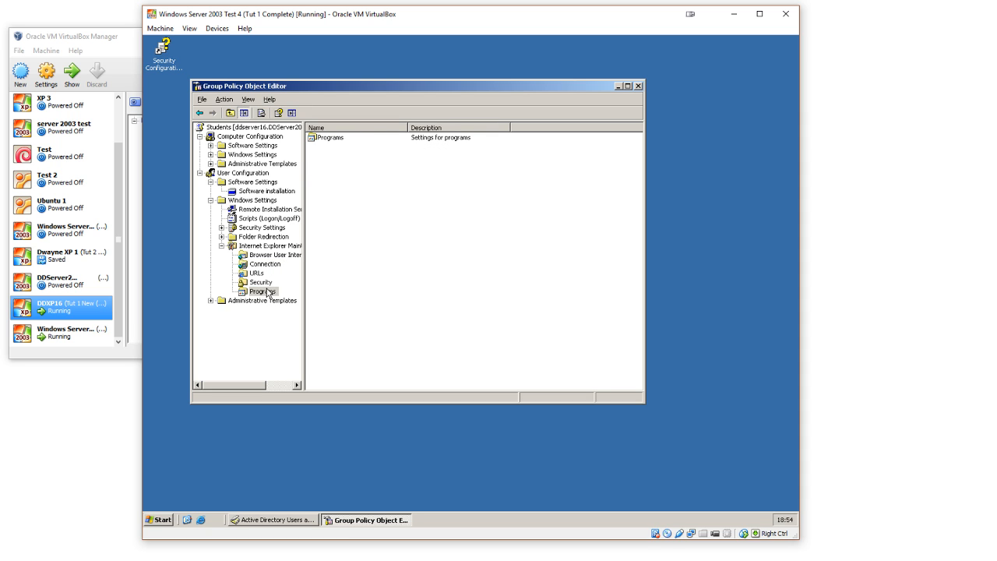
{"action": "left_click", "coordinate": [261, 282]}
{"action": "left_click", "coordinate": [268, 256]}
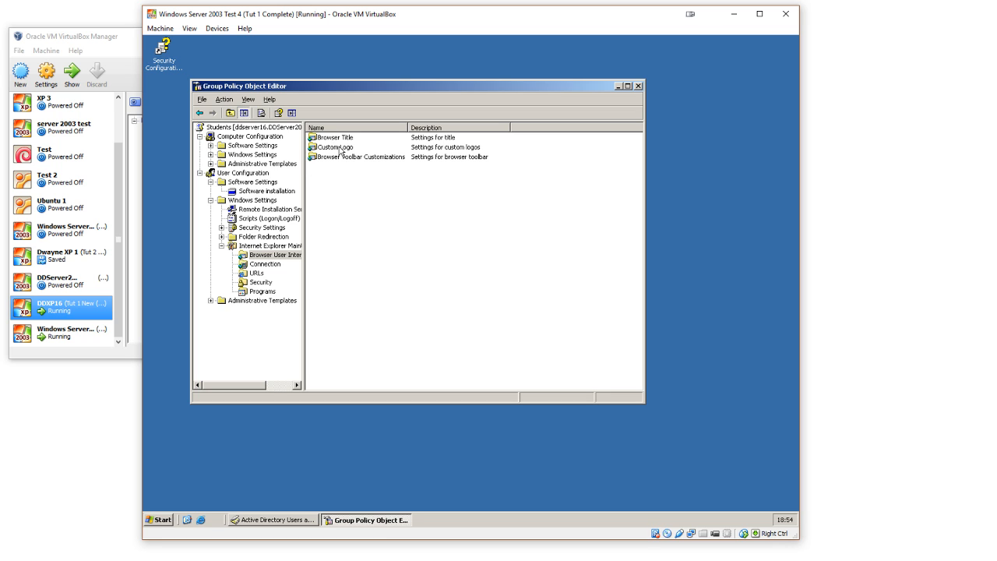
{"action": "left_click", "coordinate": [267, 265]}
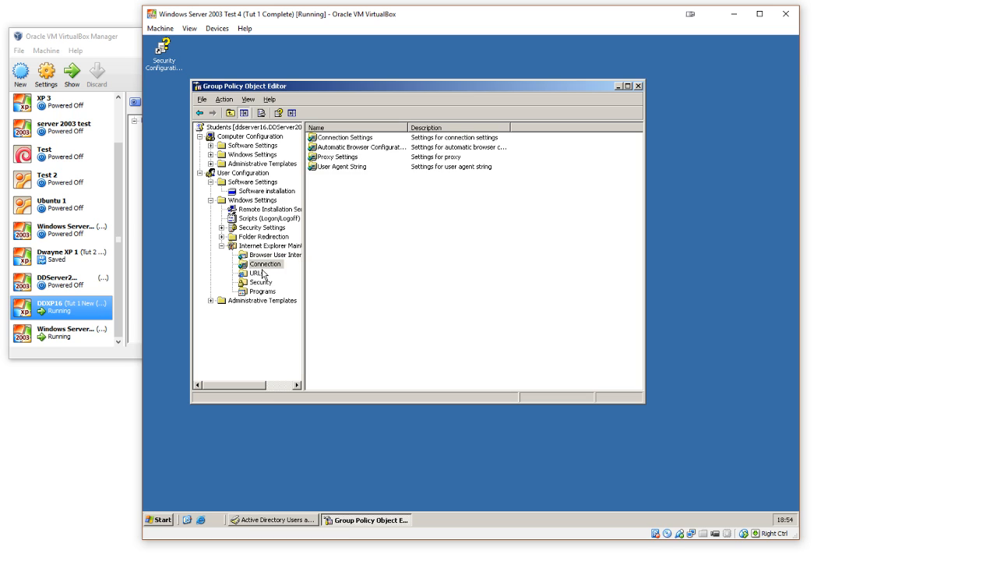
{"action": "left_click", "coordinate": [262, 282]}
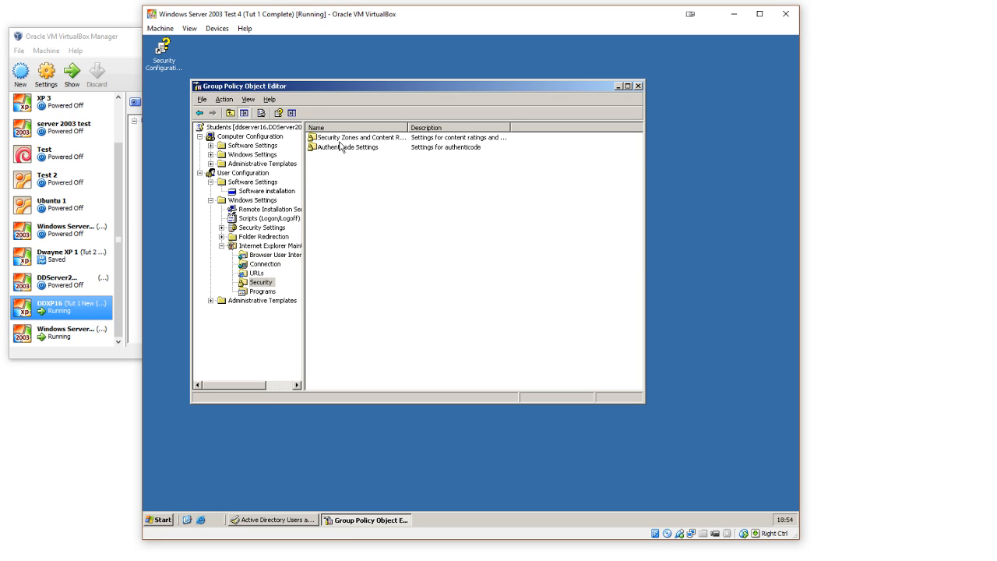
{"action": "left_click", "coordinate": [269, 292]}
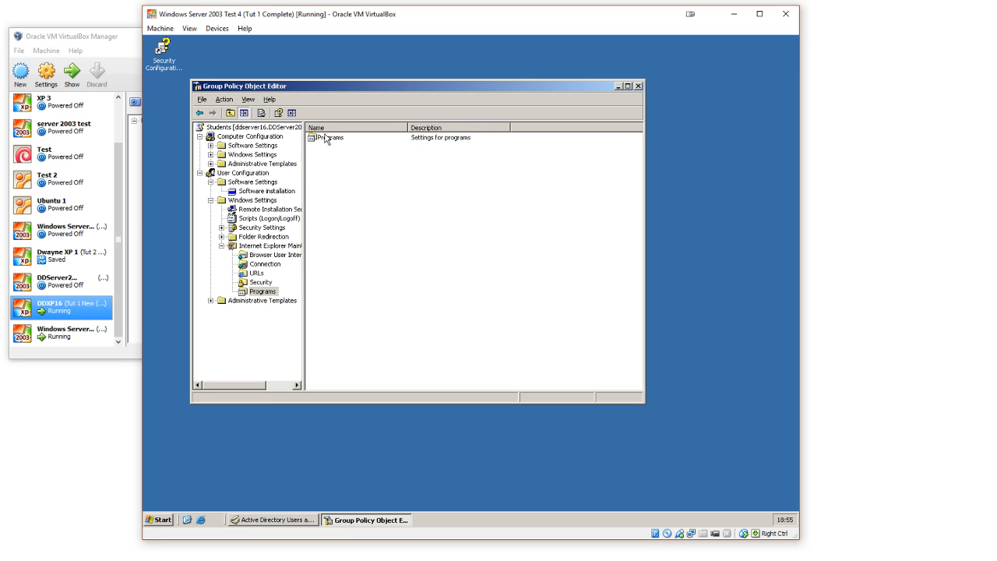
Step: Expand the user's Administrative Templates in a maximized editor and examine its Windows Components, Start Menu and Taskbar, Desktop and Control Panel policies
{"action": "double_click", "coordinate": [253, 301]}
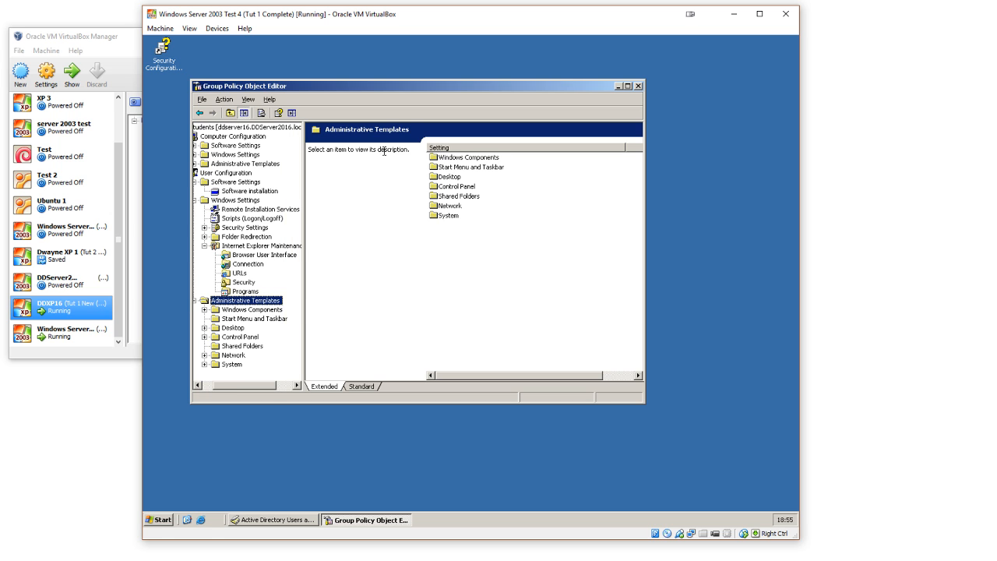
{"action": "double_click", "coordinate": [421, 88]}
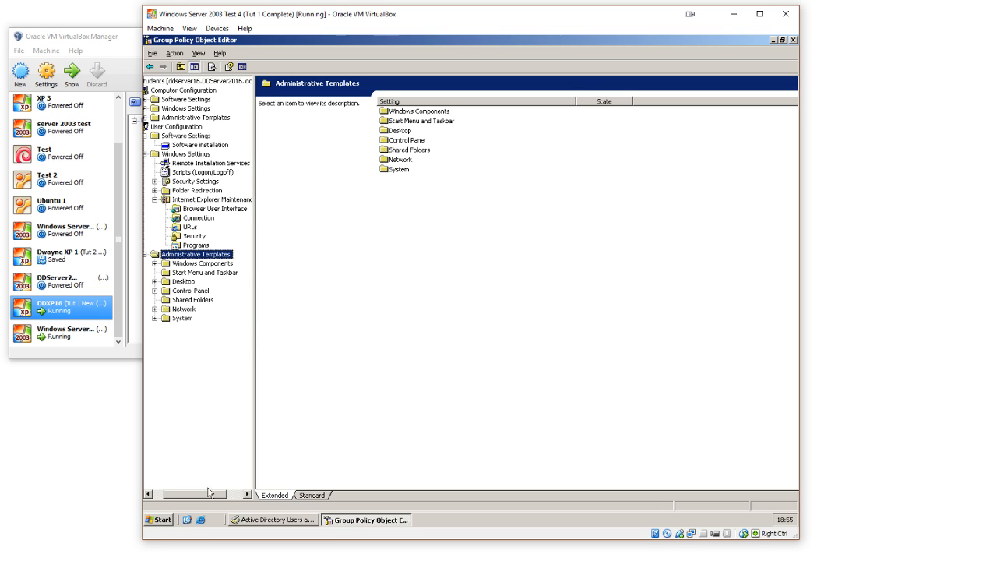
{"action": "left_click_drag", "start_coordinate": [214, 492], "coordinate": [194, 497]}
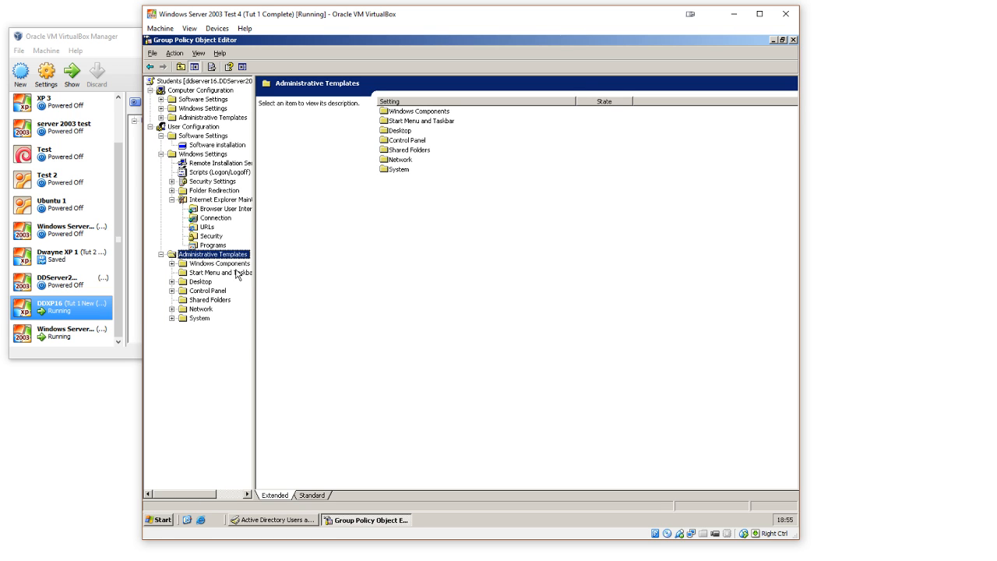
{"action": "left_click", "coordinate": [234, 264]}
{"action": "left_click", "coordinate": [237, 273]}
{"action": "left_click", "coordinate": [204, 282]}
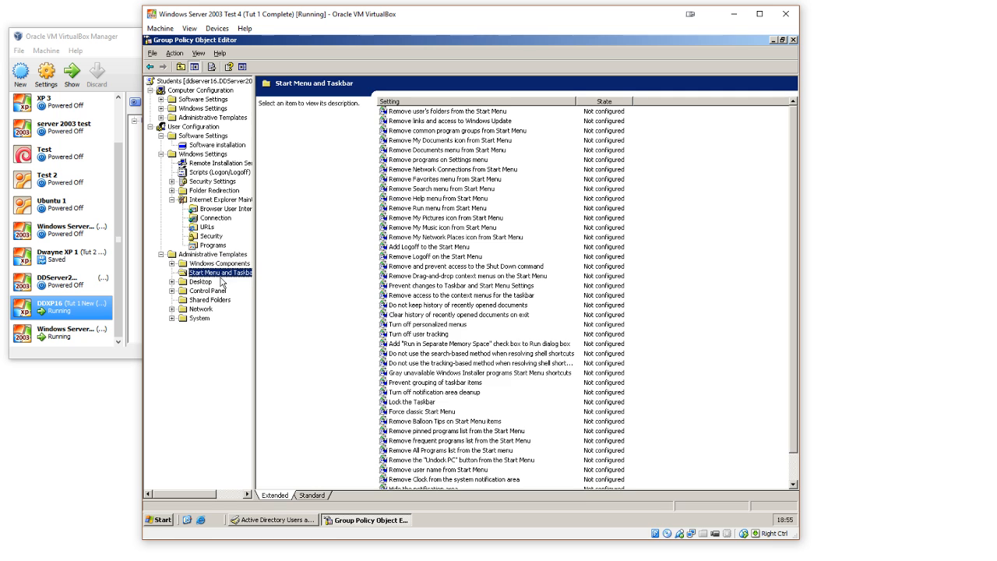
{"action": "left_click", "coordinate": [214, 293]}
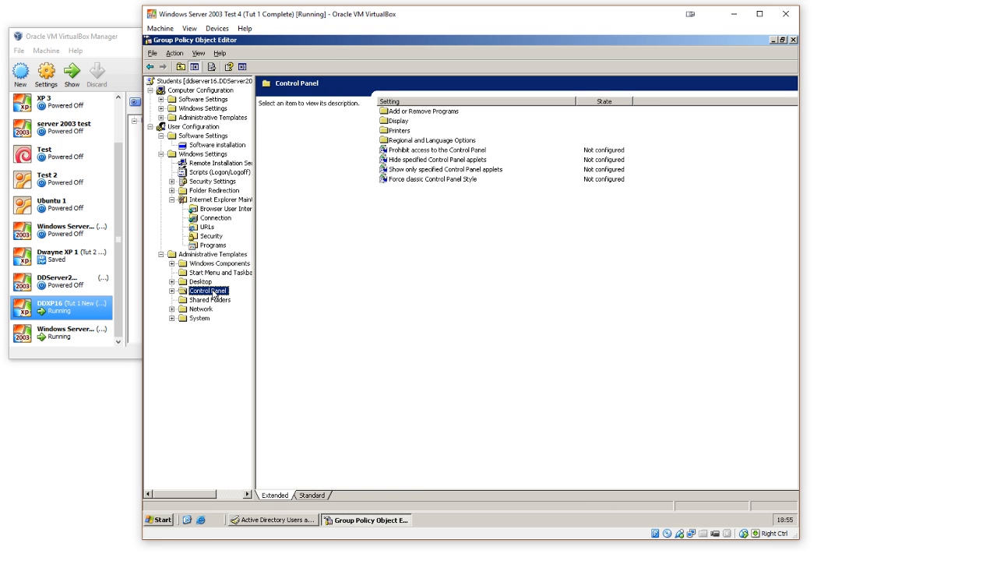
Step: Examine the Shared Folders, Network and System policies under the user's Administrative Templates
{"action": "left_click", "coordinate": [214, 300]}
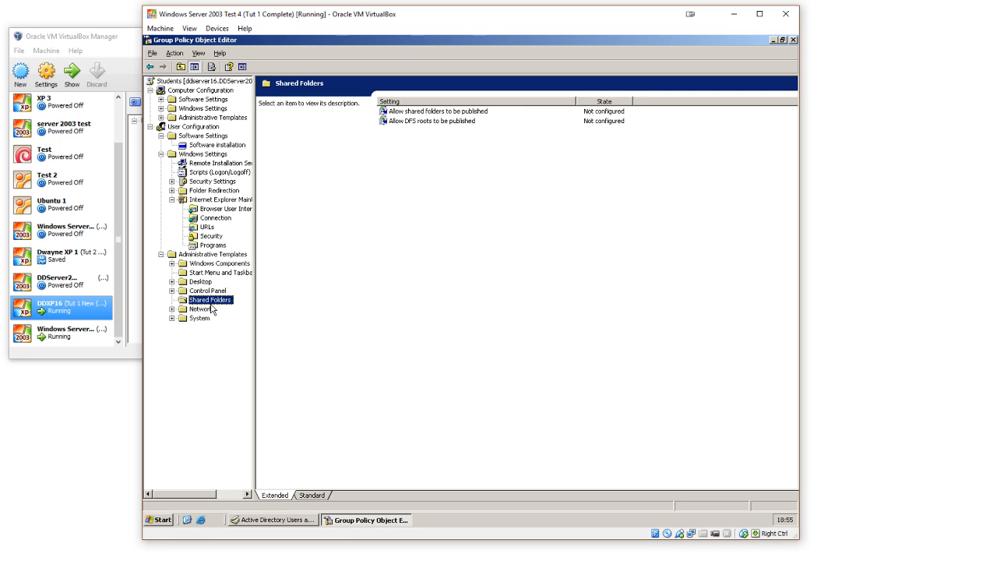
{"action": "left_click", "coordinate": [211, 310]}
{"action": "left_click", "coordinate": [207, 319]}
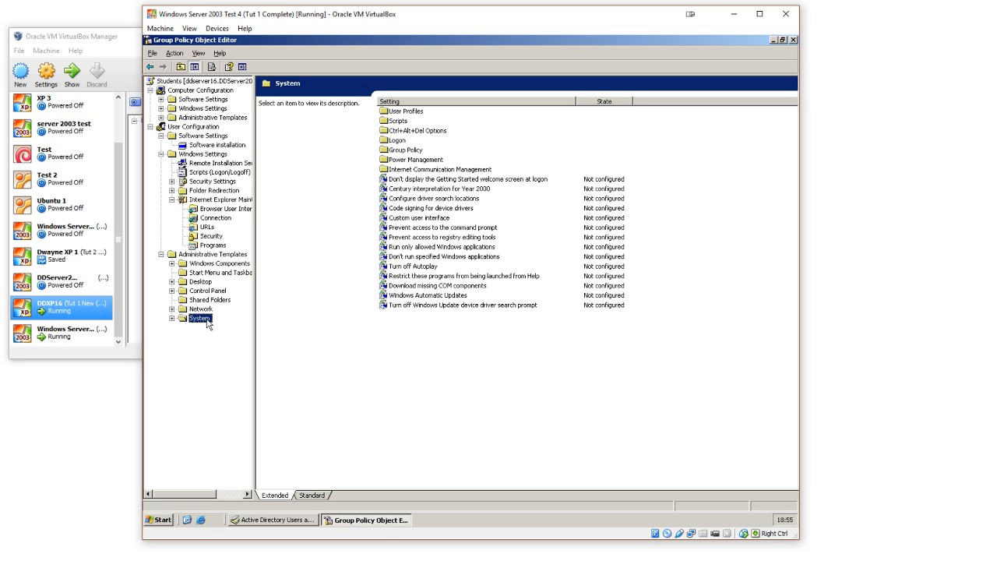
Step: Open Windows Media Player under Windows Components and read the descriptions of its CD and DVD, music file and radio preset retrieval policies
{"action": "left_click", "coordinate": [234, 263]}
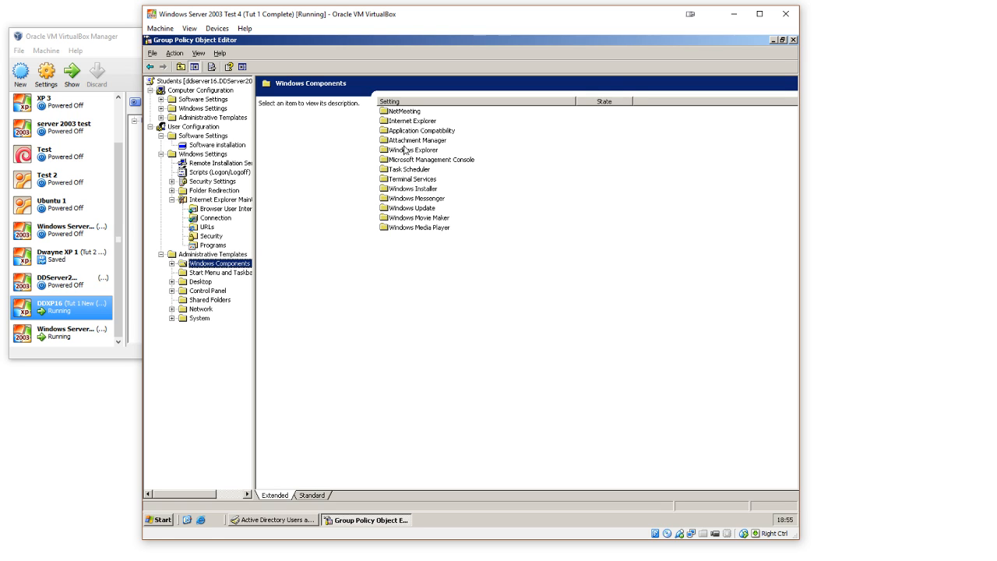
{"action": "left_click", "coordinate": [427, 202]}
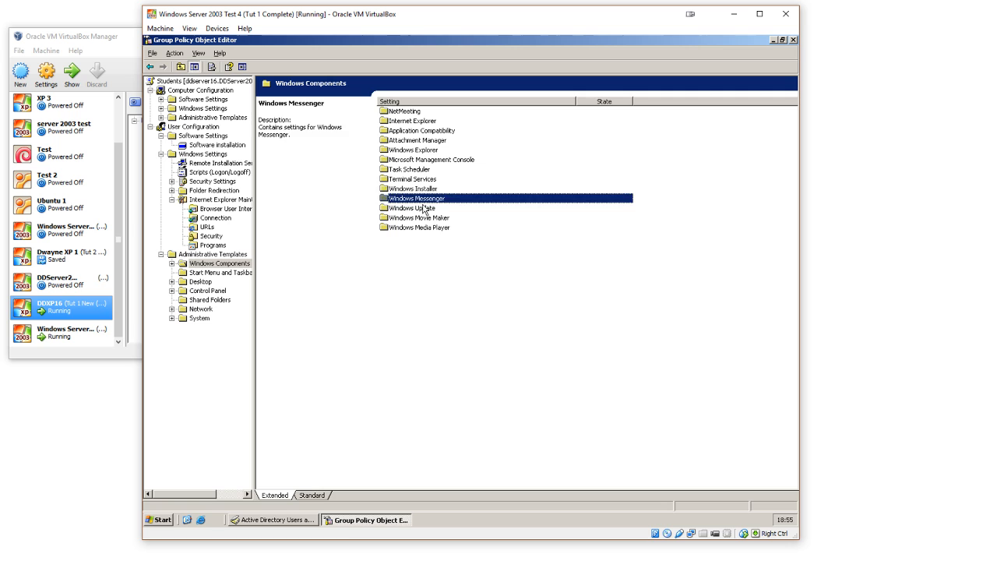
{"action": "left_click", "coordinate": [425, 209]}
{"action": "left_click", "coordinate": [426, 227]}
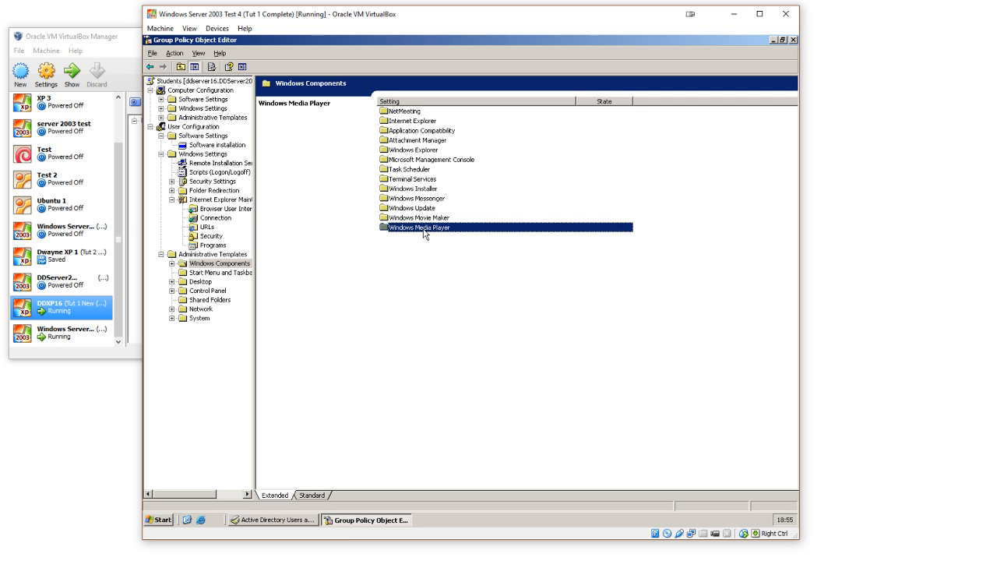
{"action": "double_click", "coordinate": [425, 229]}
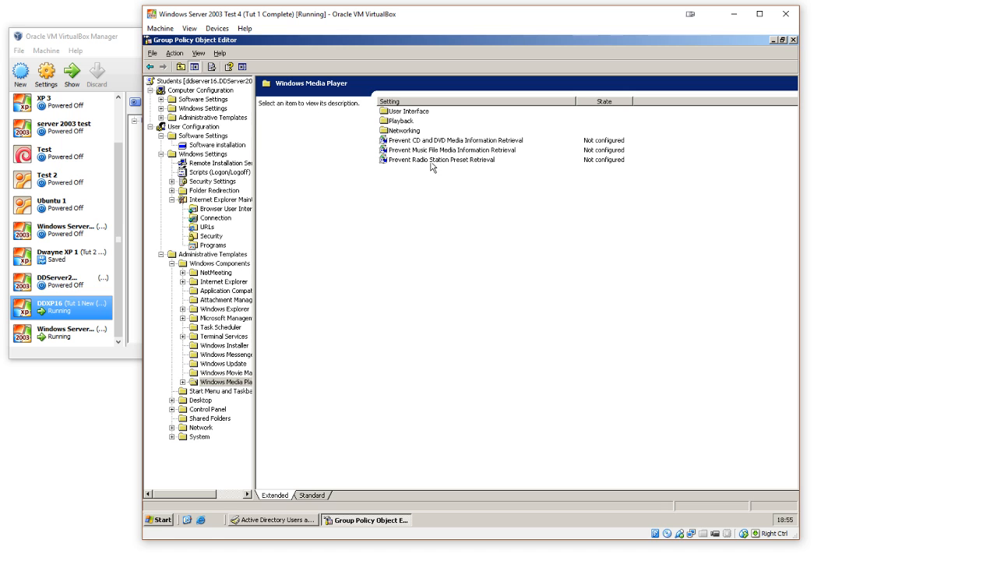
{"action": "left_click", "coordinate": [447, 144]}
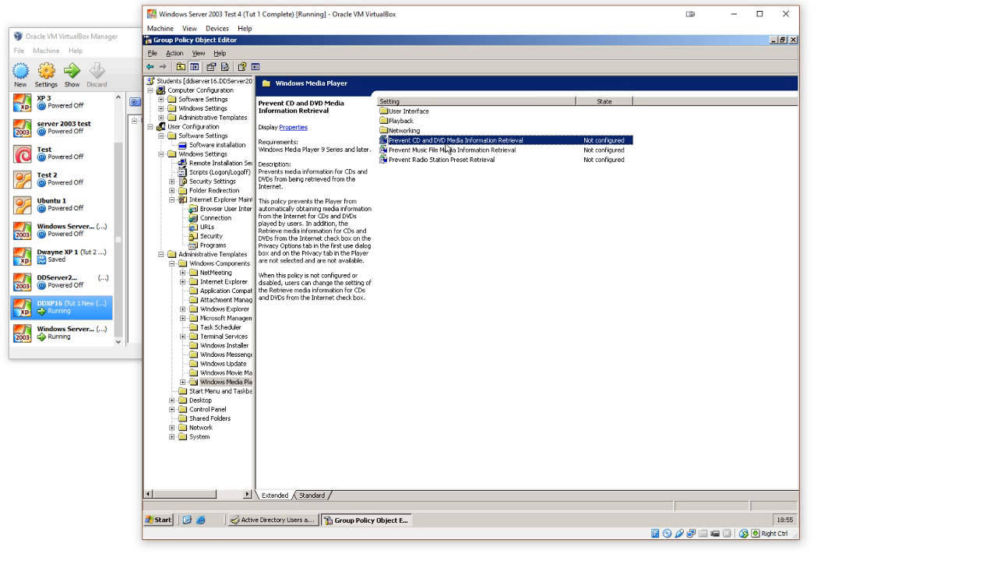
{"action": "left_click", "coordinate": [448, 151]}
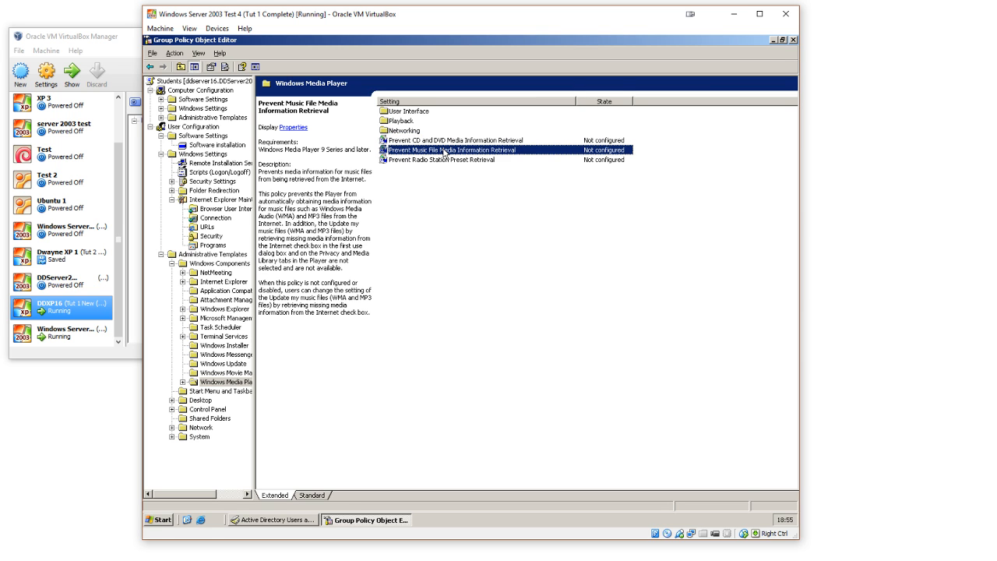
{"action": "left_click", "coordinate": [446, 160]}
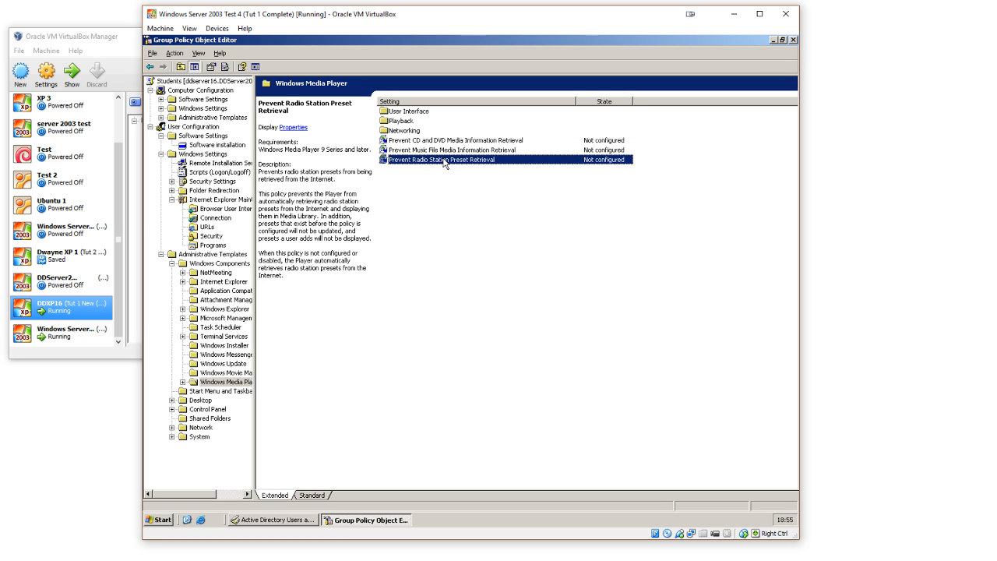
{"action": "left_click", "coordinate": [446, 175]}
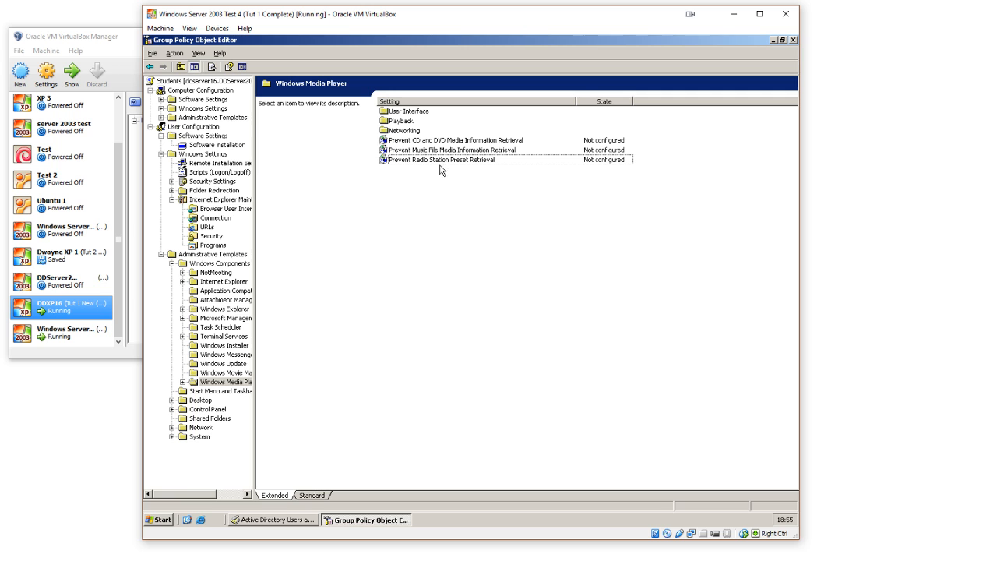
Step: Examine the Playback and Networking policies of Windows Media Player, including Prevent Codec Download and Allow Screen Saver
{"action": "double_click", "coordinate": [408, 122]}
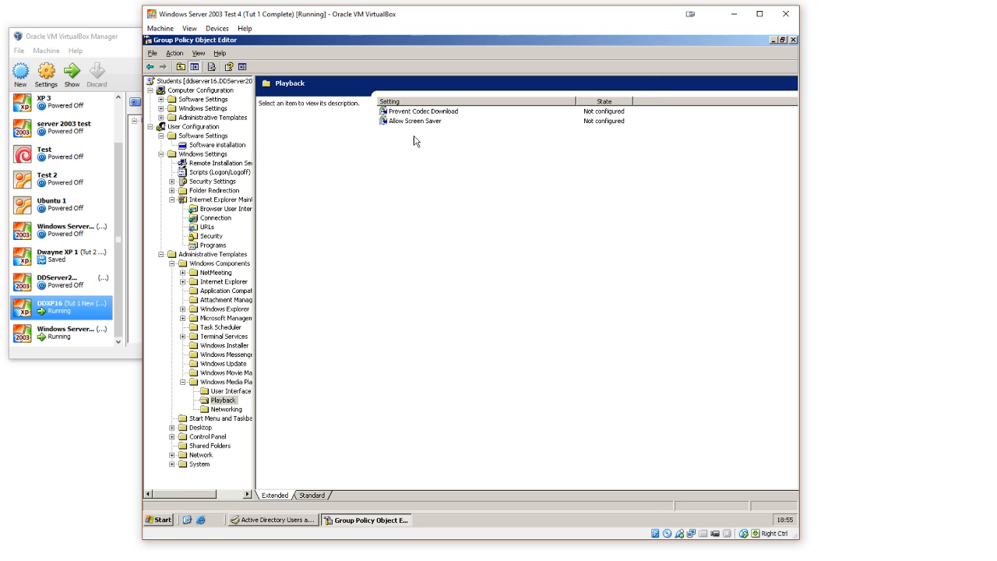
{"action": "left_click", "coordinate": [429, 113]}
{"action": "left_click", "coordinate": [430, 121]}
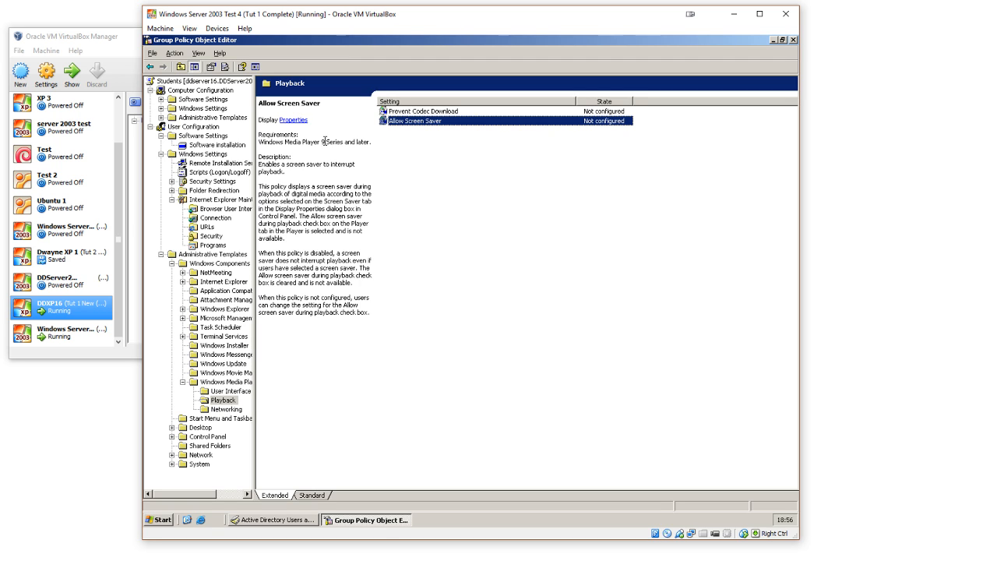
{"action": "left_click", "coordinate": [402, 164]}
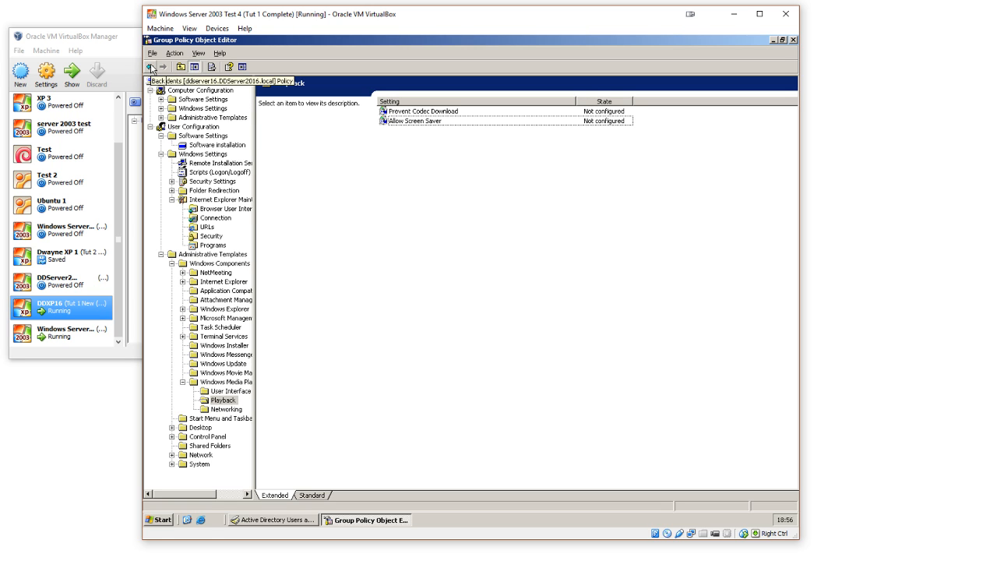
{"action": "left_click", "coordinate": [151, 68]}
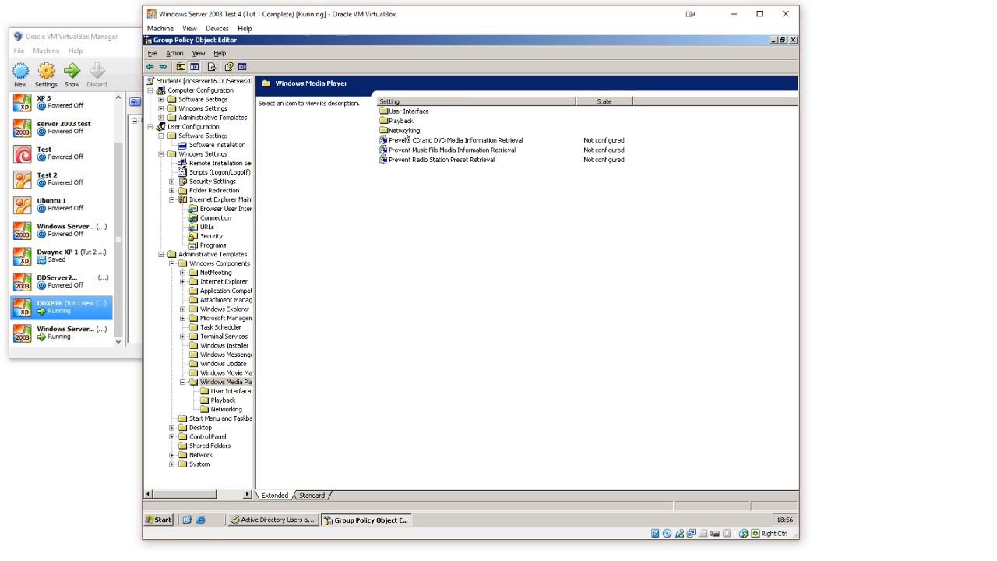
{"action": "double_click", "coordinate": [403, 131]}
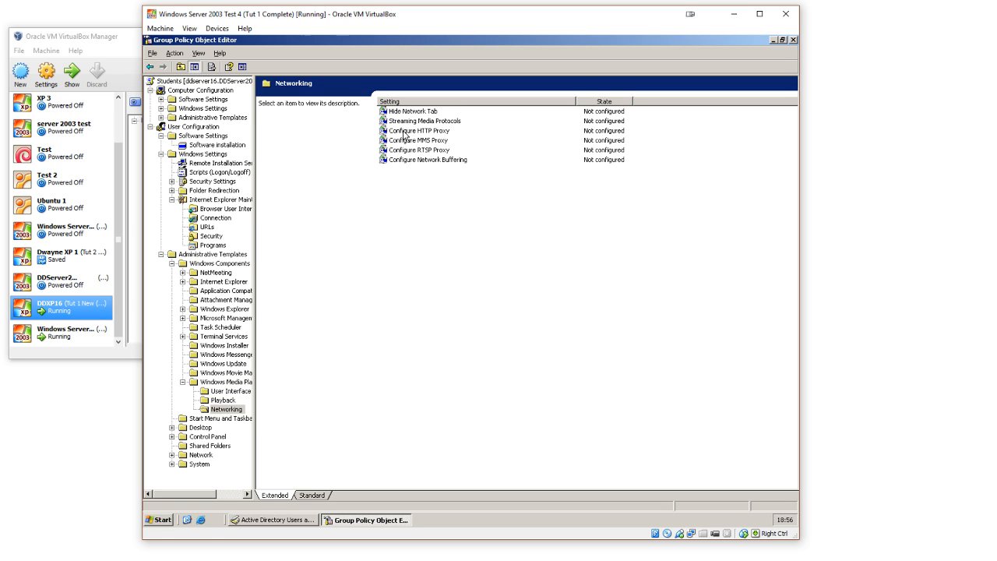
{"action": "left_click", "coordinate": [151, 67]}
Step: Read through the Windows Media Player User Interface policies and return to the Windows Components list
{"action": "double_click", "coordinate": [388, 114]}
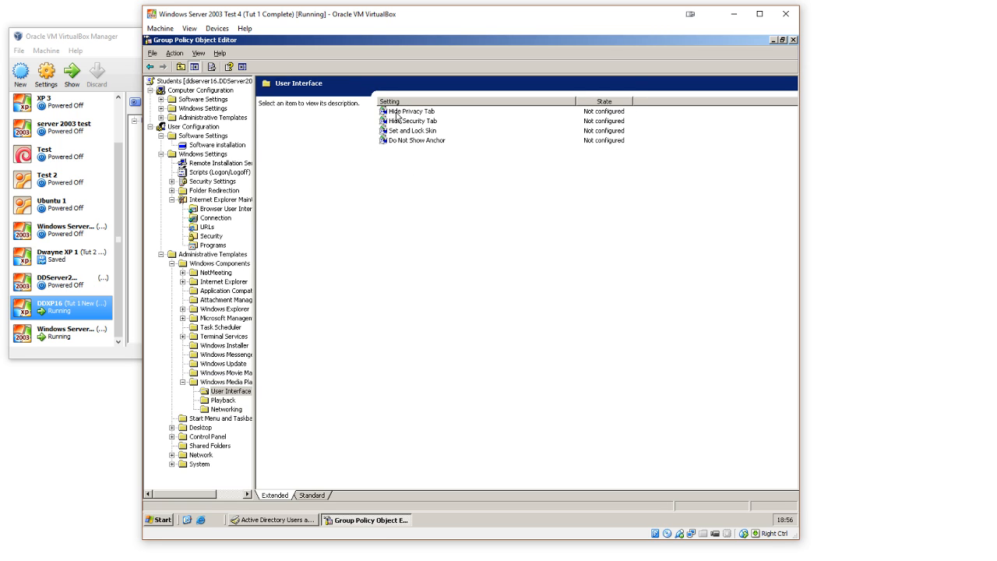
{"action": "left_click", "coordinate": [402, 114]}
{"action": "left_click", "coordinate": [405, 123]}
{"action": "left_click", "coordinate": [411, 131]}
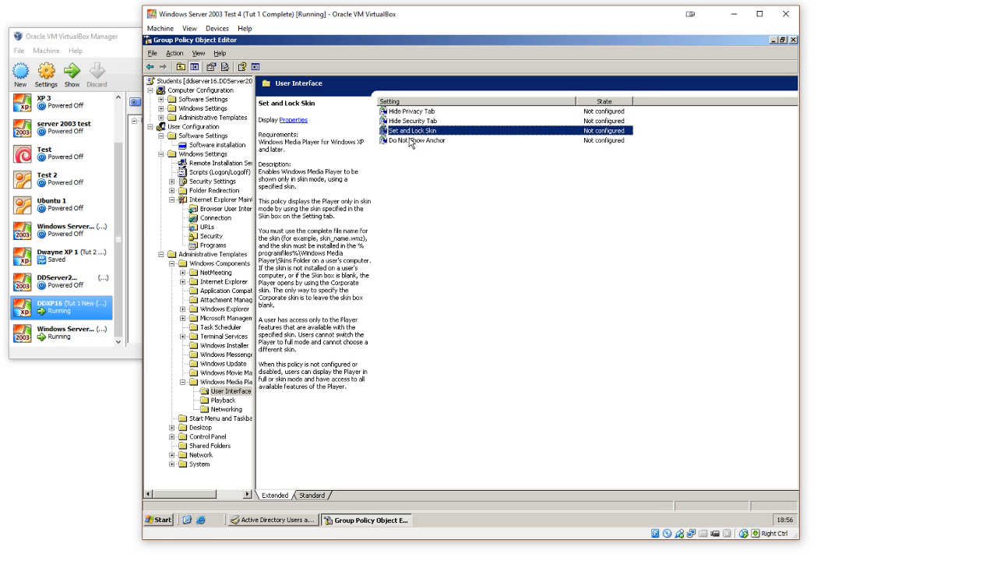
{"action": "left_click", "coordinate": [410, 141]}
{"action": "left_click", "coordinate": [152, 67]}
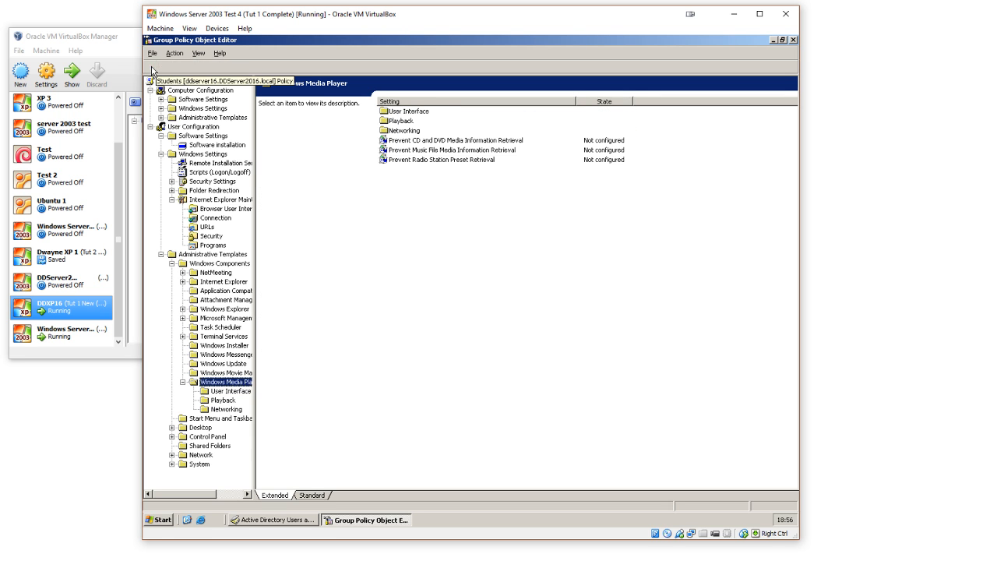
{"action": "left_click", "coordinate": [151, 67]}
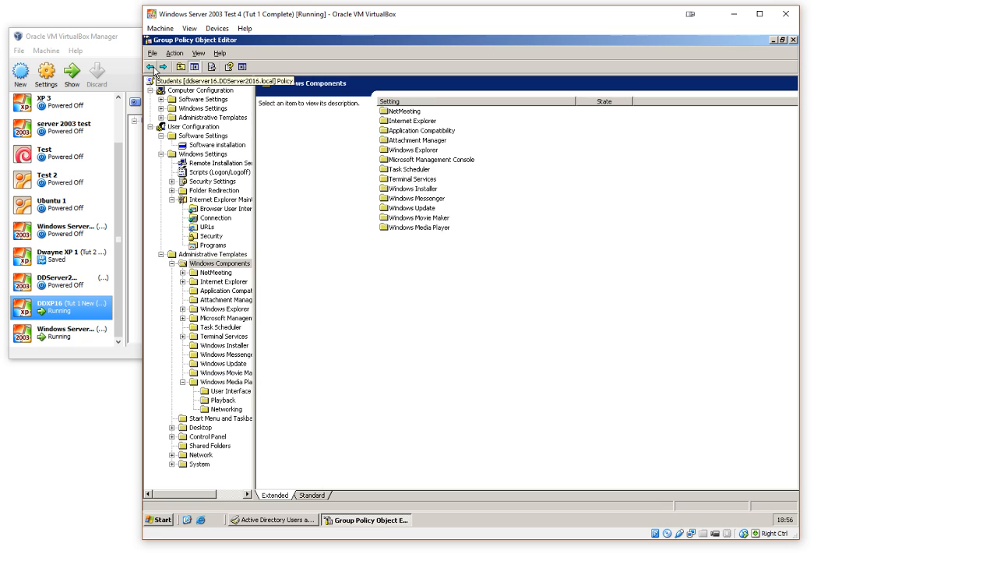
Step: Open the Windows Explorer policies under Windows Components and read the description of Turn on Classic Shell
{"action": "left_click", "coordinate": [432, 230]}
{"action": "left_click", "coordinate": [432, 244]}
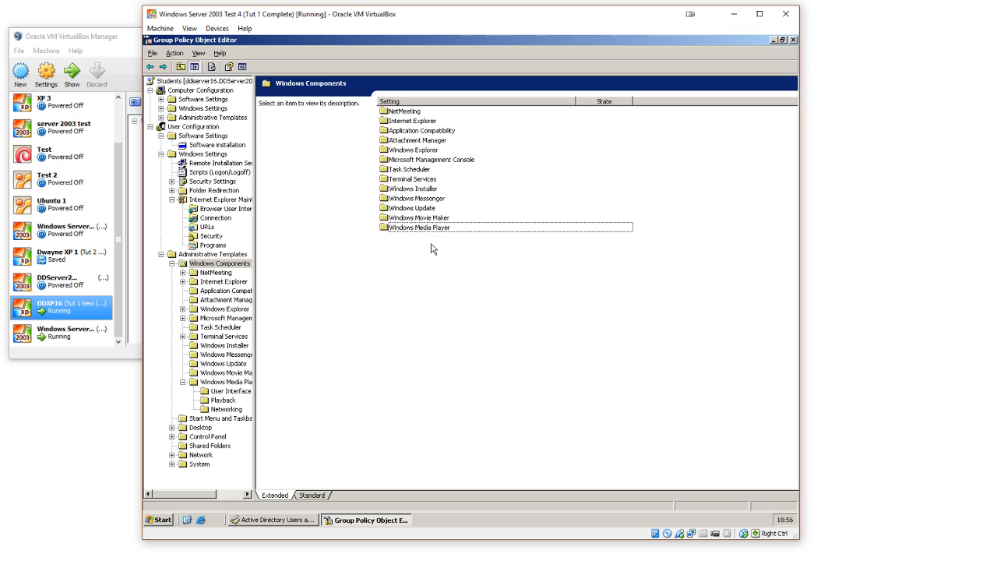
{"action": "left_click", "coordinate": [434, 200]}
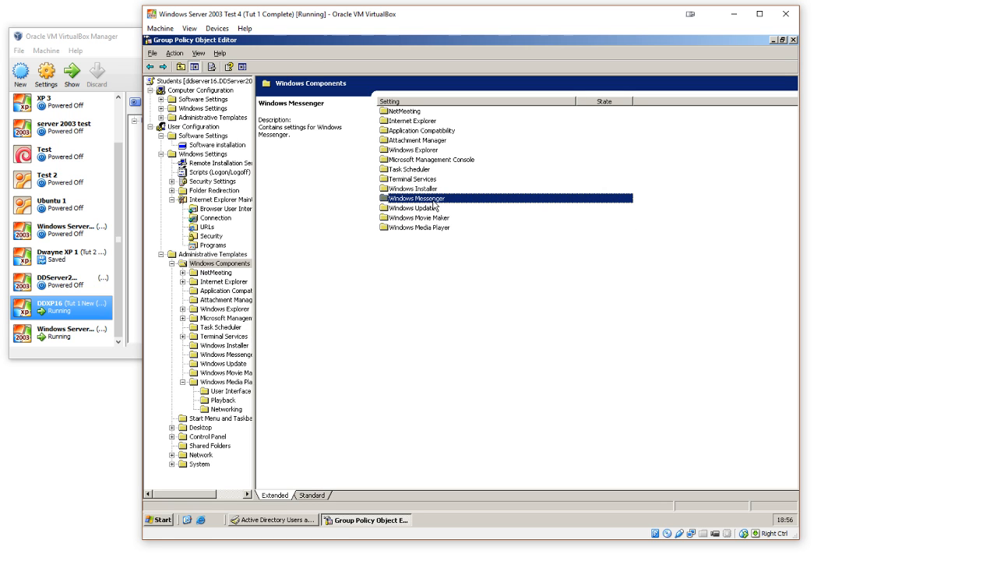
{"action": "left_click", "coordinate": [427, 152]}
{"action": "double_click", "coordinate": [427, 153]}
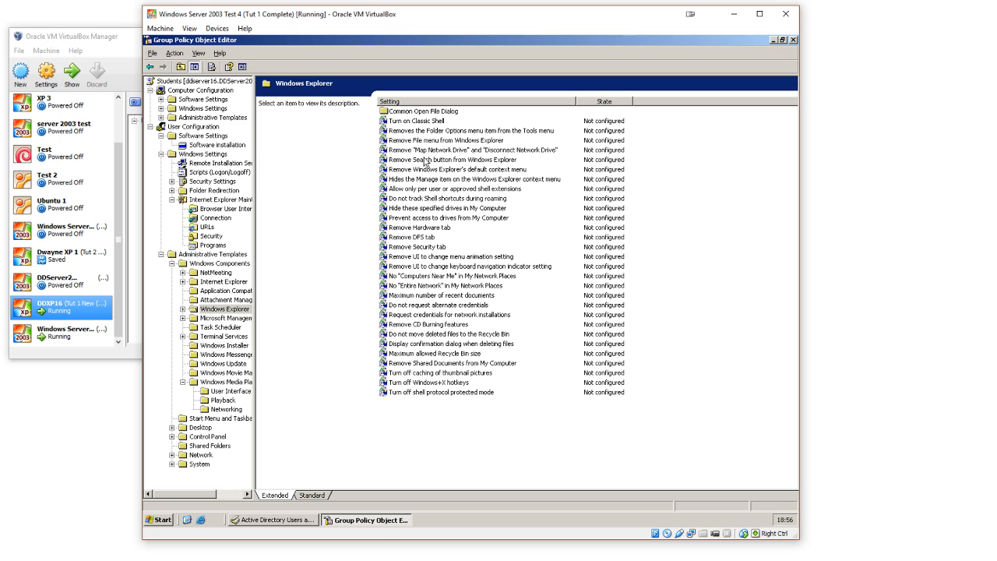
{"action": "left_click", "coordinate": [438, 122]}
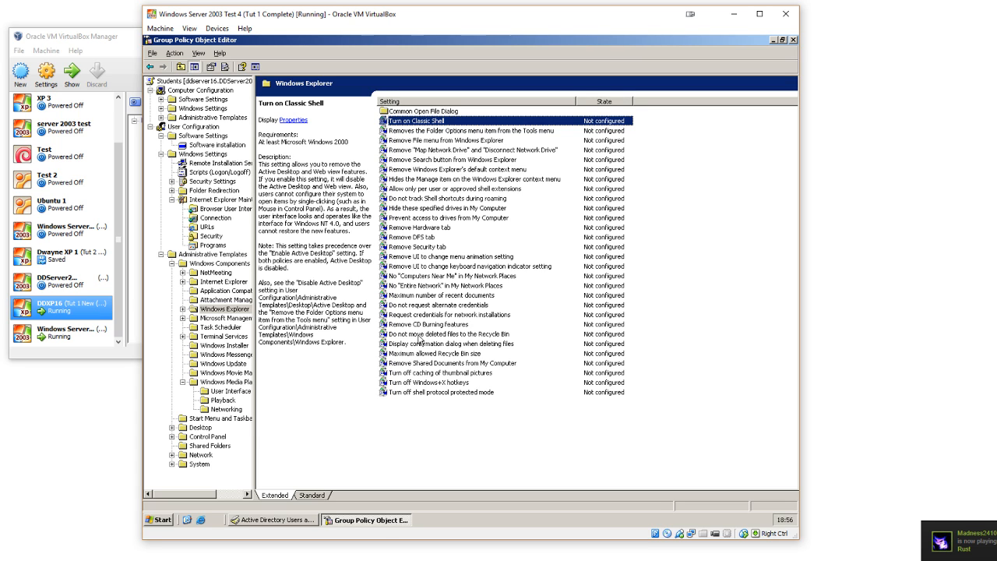
Step: Enable the "Removes the Folder Options menu item from the Tools menu" policy, review its explanation and apply it
{"action": "left_click", "coordinate": [492, 131]}
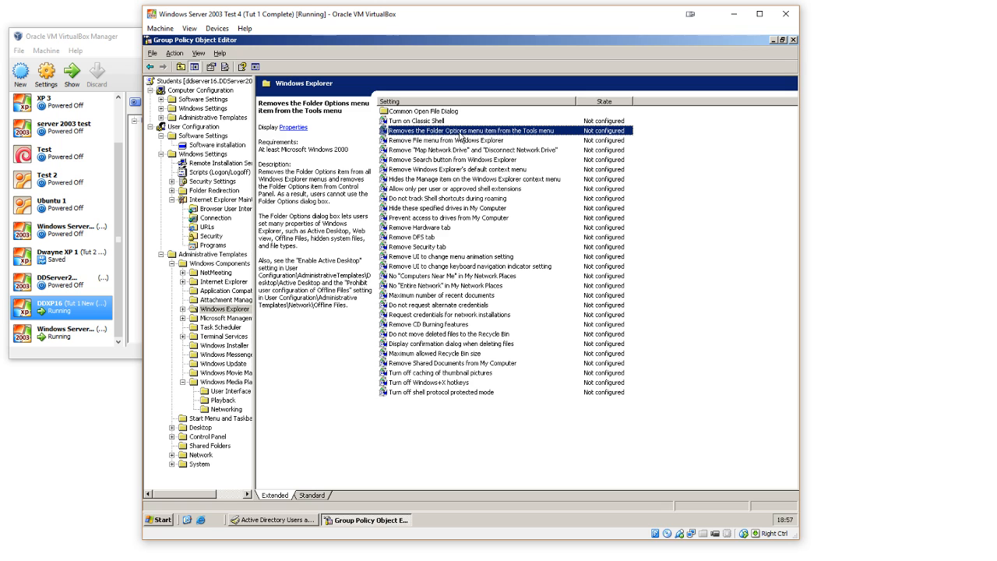
{"action": "double_click", "coordinate": [493, 134]}
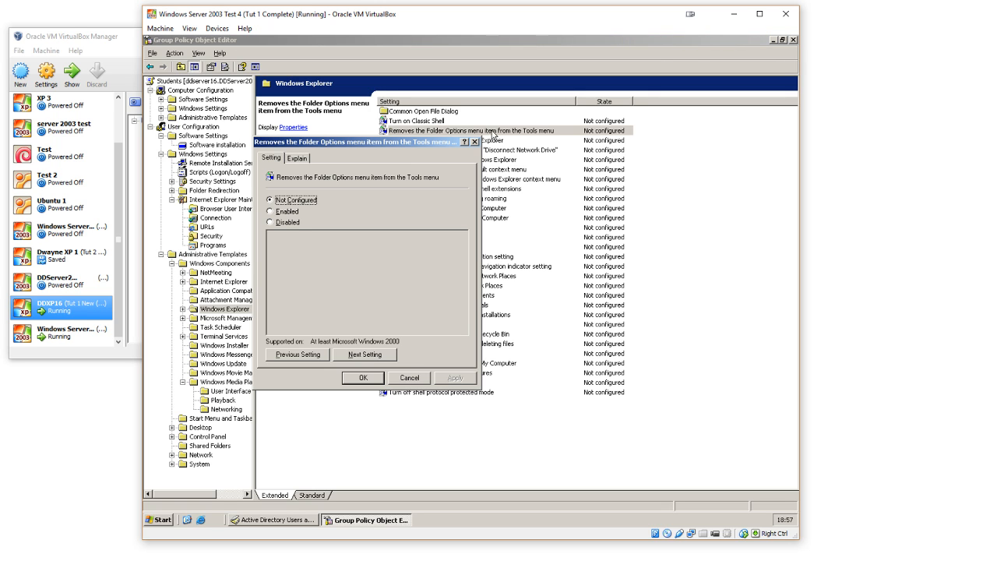
{"action": "left_click_drag", "start_coordinate": [403, 145], "coordinate": [550, 127]}
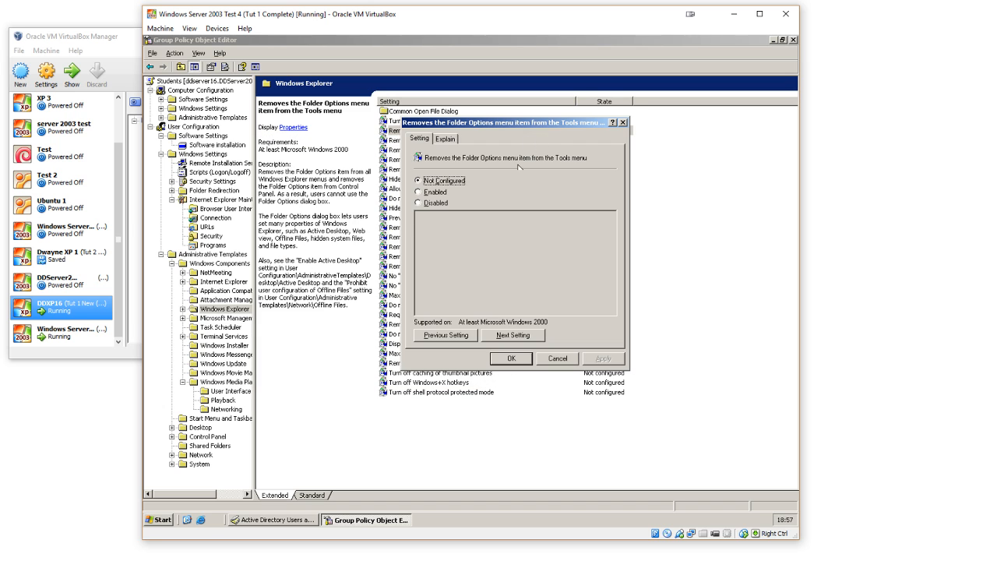
{"action": "left_click", "coordinate": [429, 192]}
{"action": "left_click", "coordinate": [445, 139]}
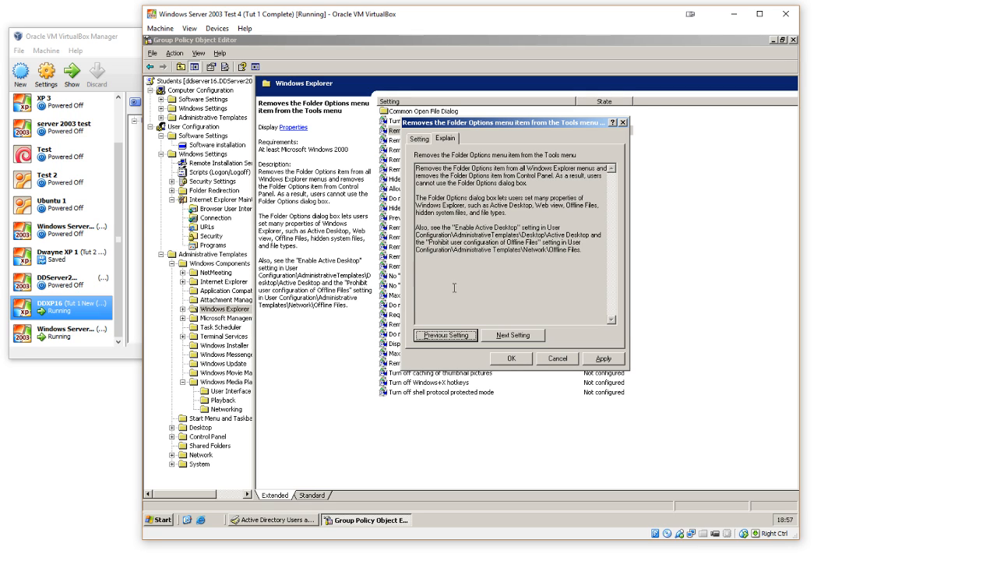
{"action": "left_click", "coordinate": [601, 358]}
Step: Open Folder Options from the C: drive in My Computer, examine its View settings for hidden files, and close it
{"action": "left_click", "coordinate": [162, 519]}
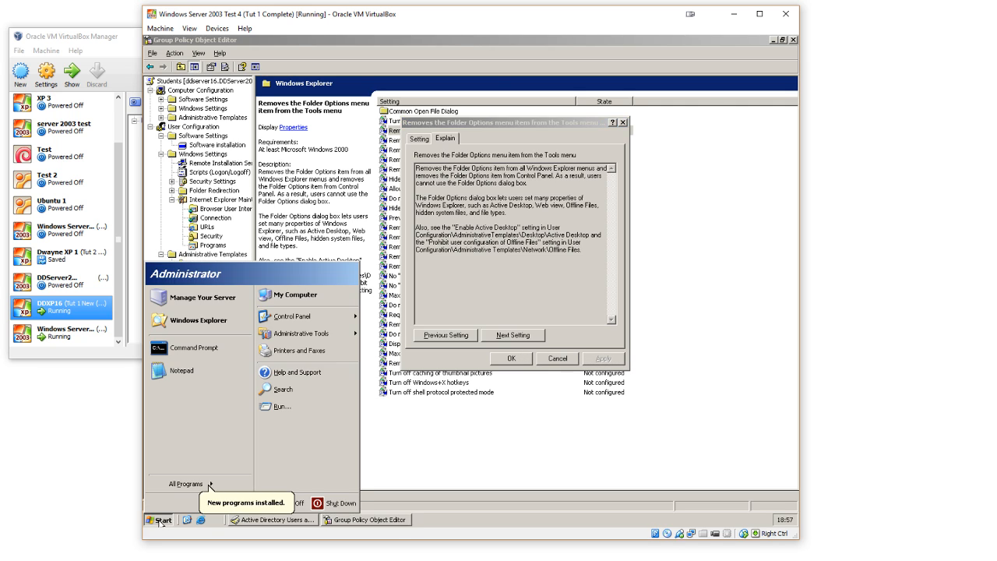
{"action": "left_click", "coordinate": [293, 295]}
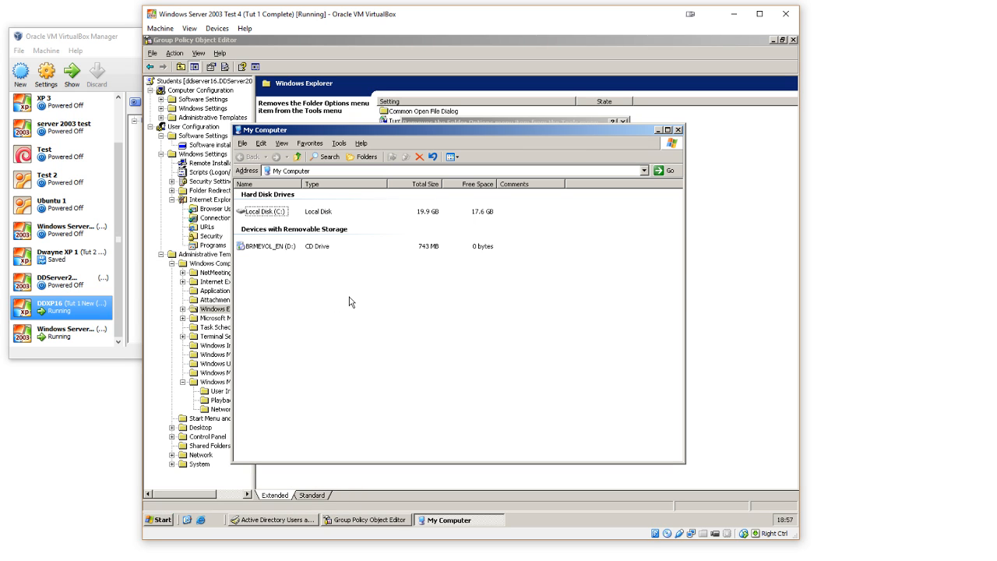
{"action": "right_click", "coordinate": [349, 302]}
{"action": "double_click", "coordinate": [279, 211]}
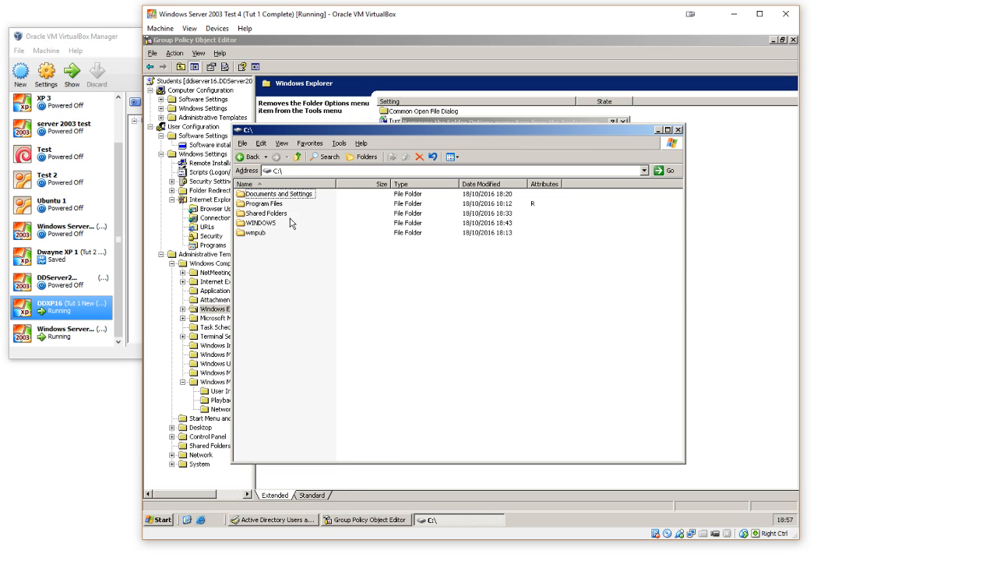
{"action": "left_click", "coordinate": [339, 143]}
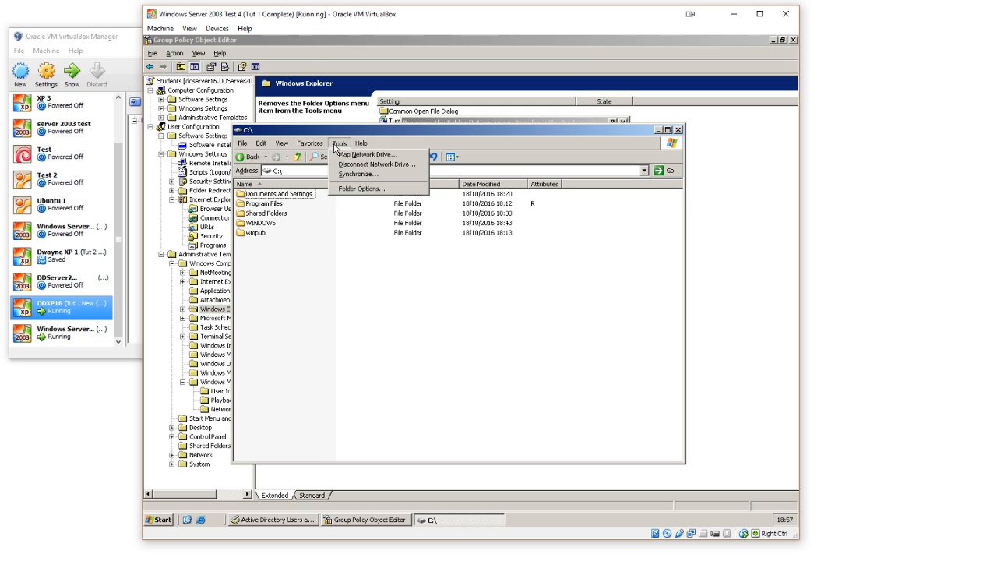
{"action": "left_click", "coordinate": [357, 190]}
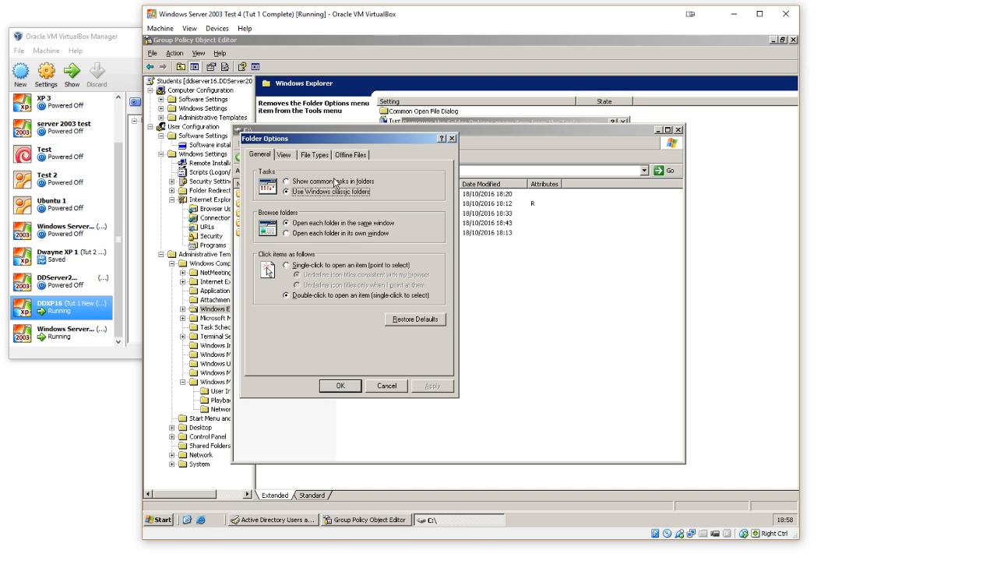
{"action": "left_click", "coordinate": [289, 157]}
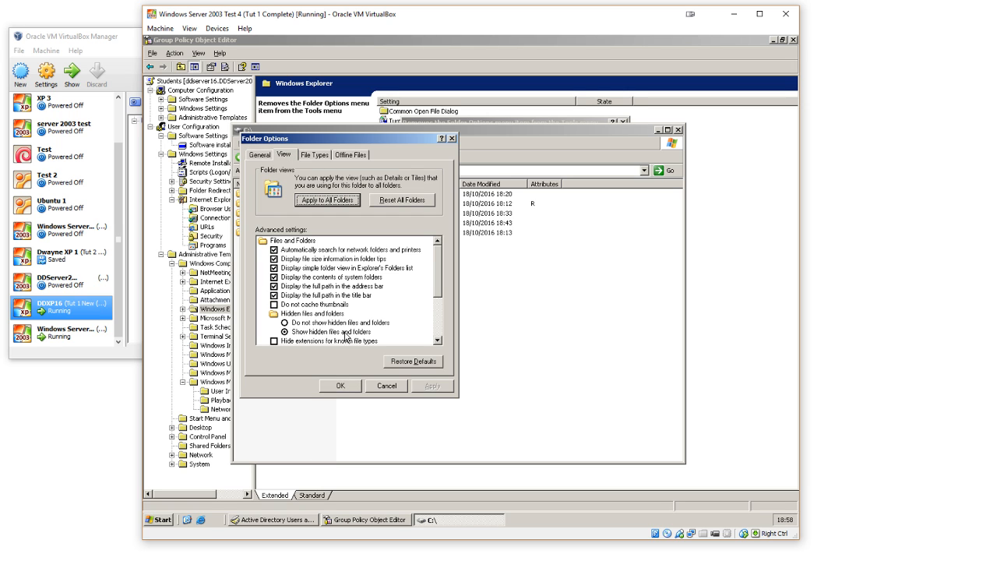
{"action": "scroll", "coordinate": [441, 278], "scroll_direction": "down", "scroll_amount": 1}
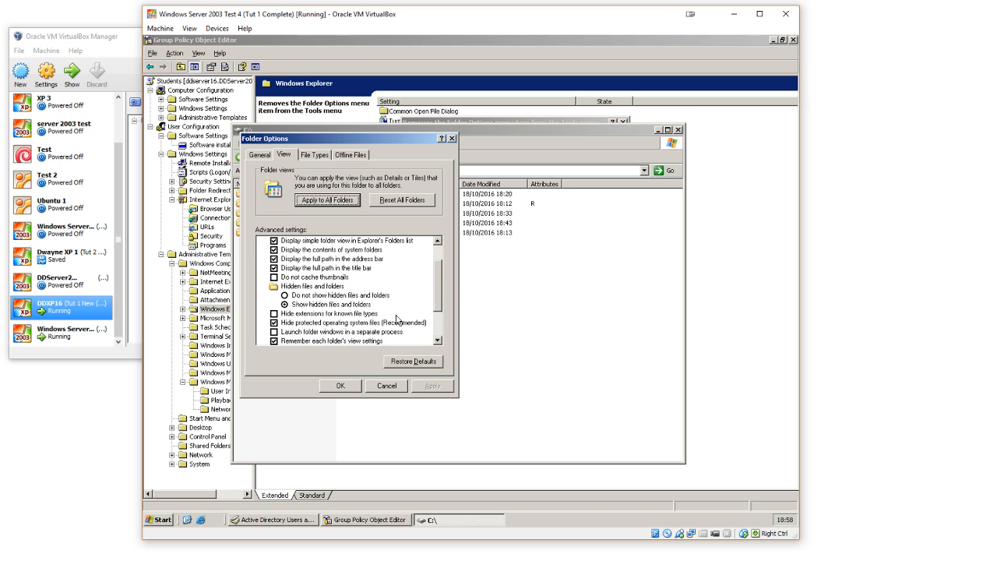
{"action": "left_click", "coordinate": [342, 388]}
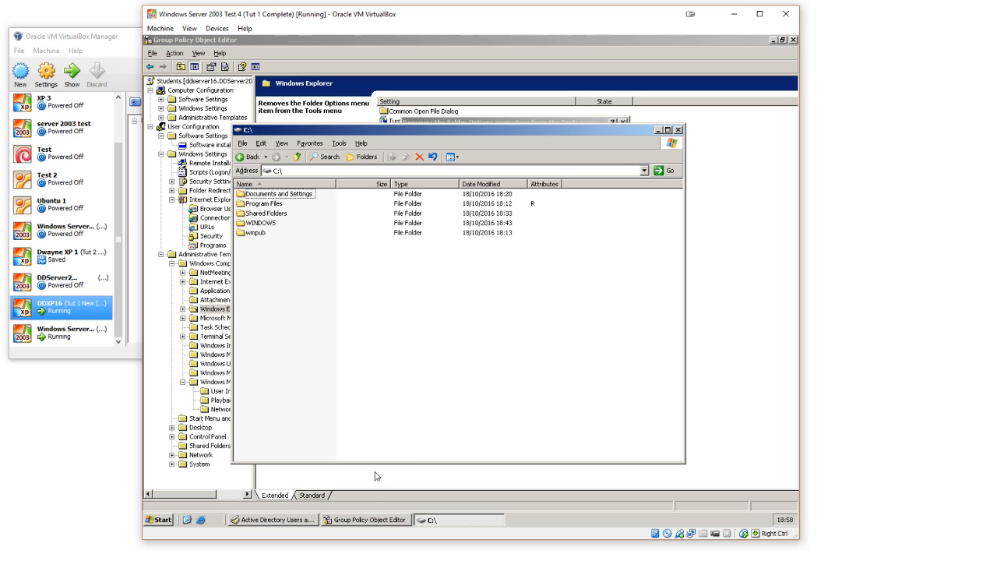
Step: Return to the Group Policy Object Editor and review the settings for removing Folder Options and the Windows Explorer File menu
{"action": "left_click", "coordinate": [301, 520]}
{"action": "left_click", "coordinate": [335, 520]}
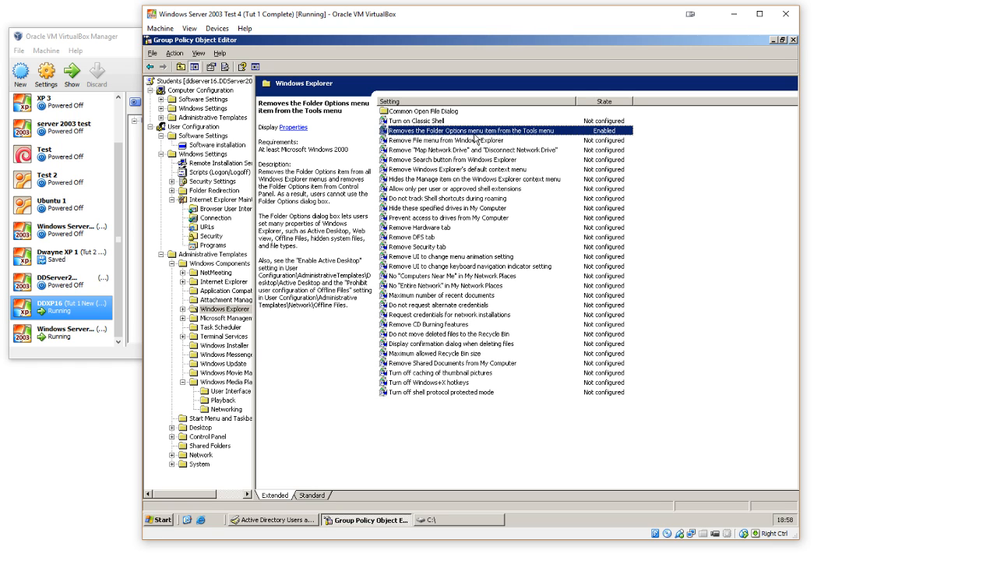
{"action": "key", "text": "Return"}
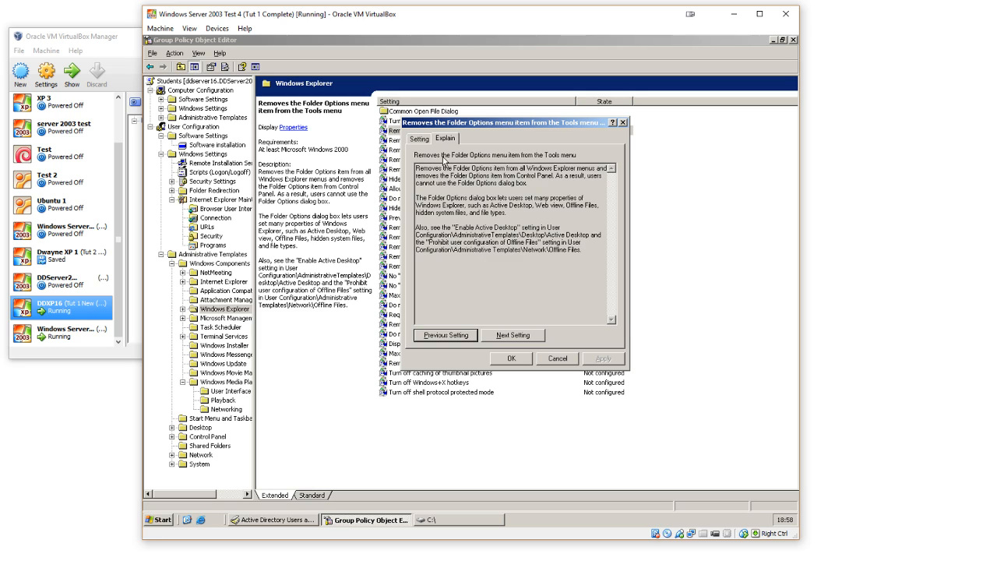
{"action": "left_click", "coordinate": [419, 139]}
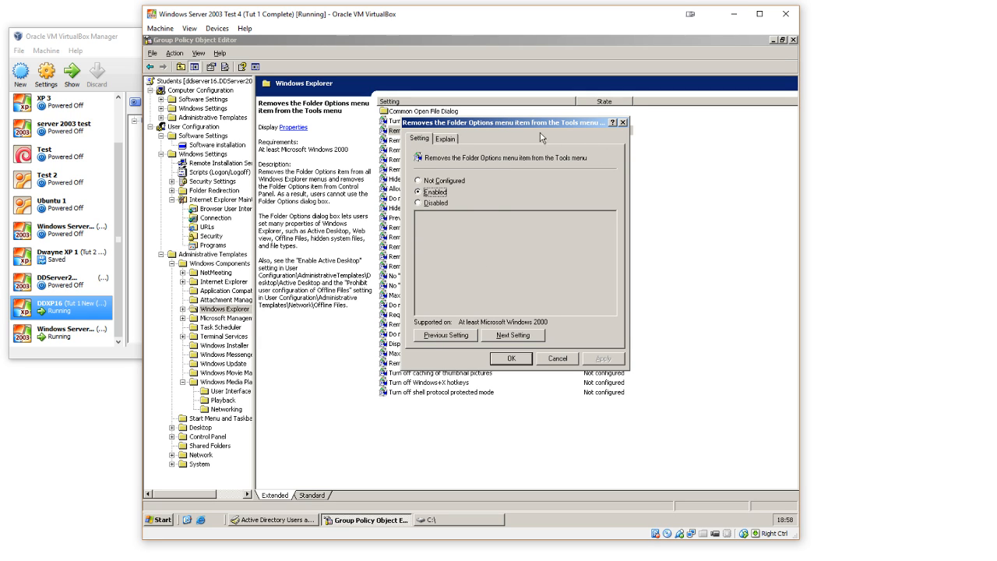
{"action": "left_click_drag", "start_coordinate": [533, 123], "coordinate": [544, 126]}
{"action": "left_click", "coordinate": [534, 362]}
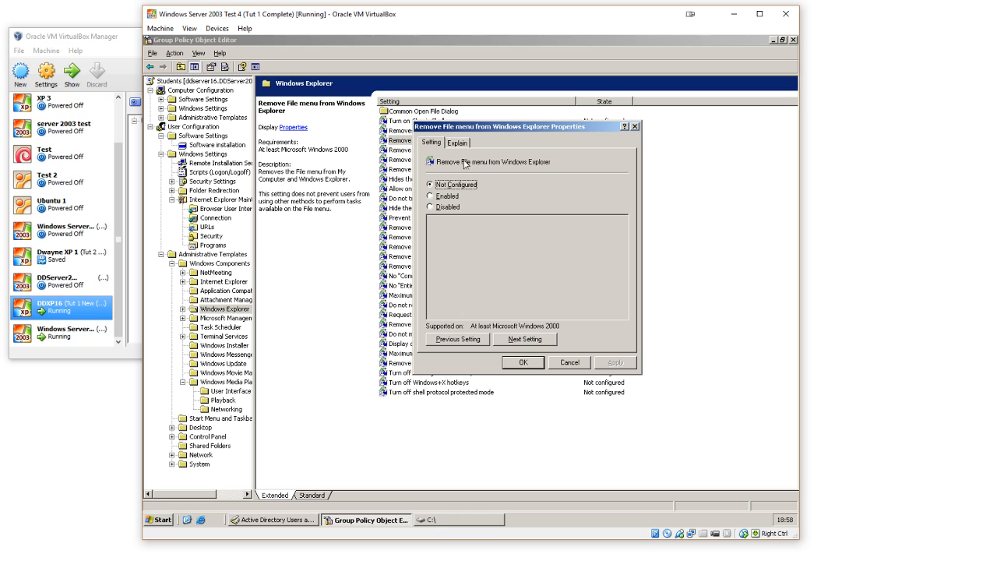
{"action": "left_click", "coordinate": [526, 361]}
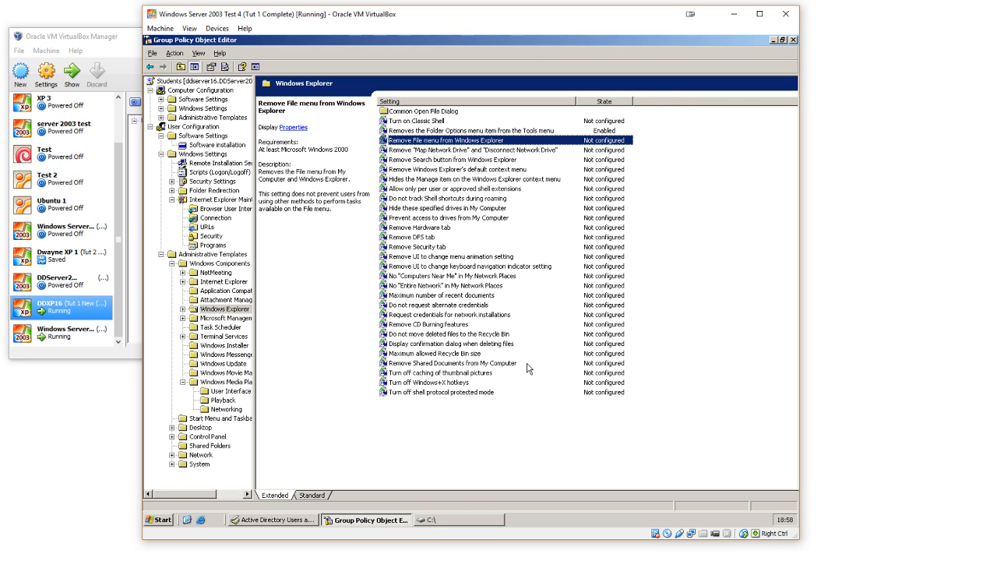
Step: Check the "Remove File menu from Windows Explorer" policy against the File menu commands in the C: drive window
{"action": "double_click", "coordinate": [482, 131]}
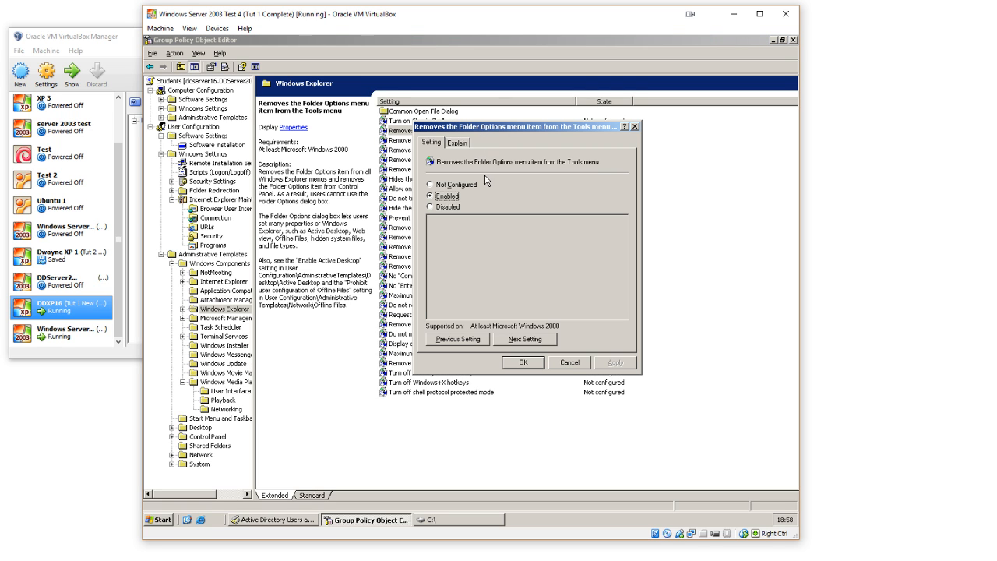
{"action": "left_click", "coordinate": [525, 339]}
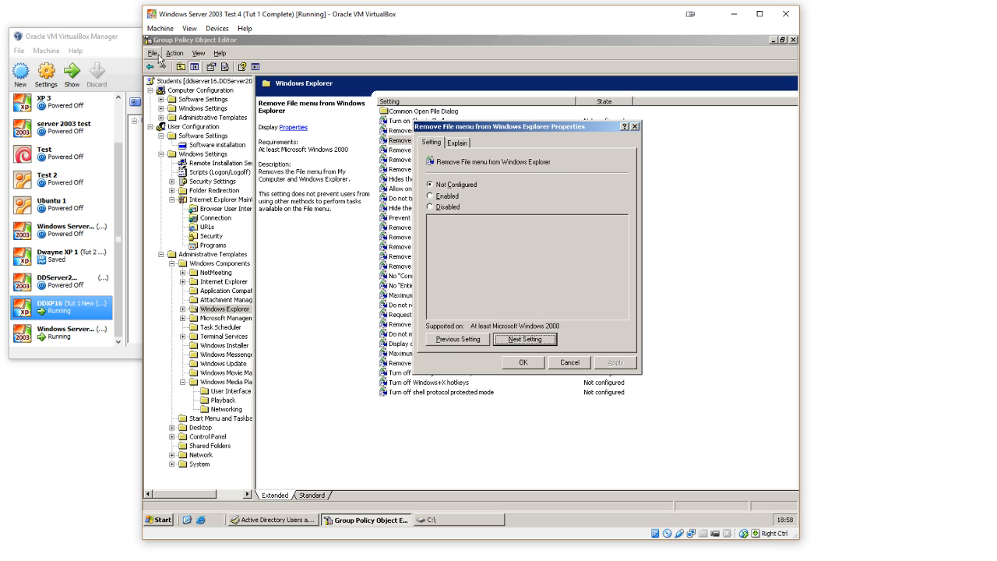
{"action": "left_click", "coordinate": [438, 520]}
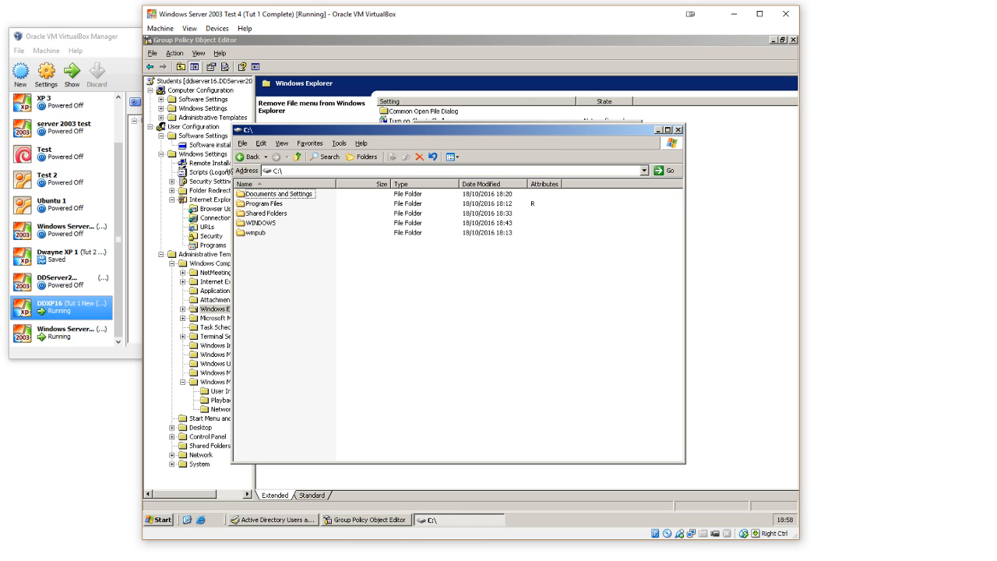
{"action": "left_click", "coordinate": [244, 143]}
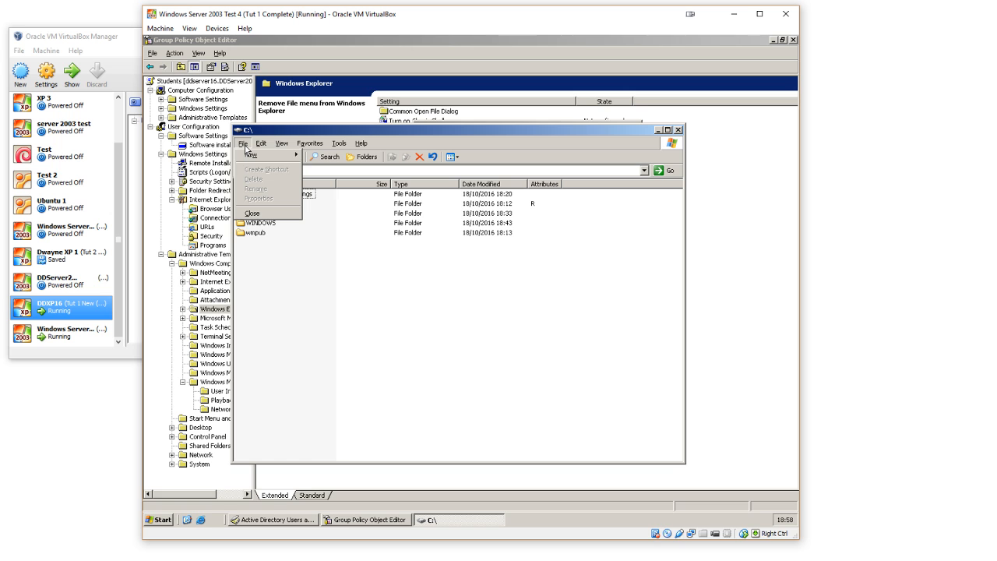
{"action": "left_click", "coordinate": [259, 212]}
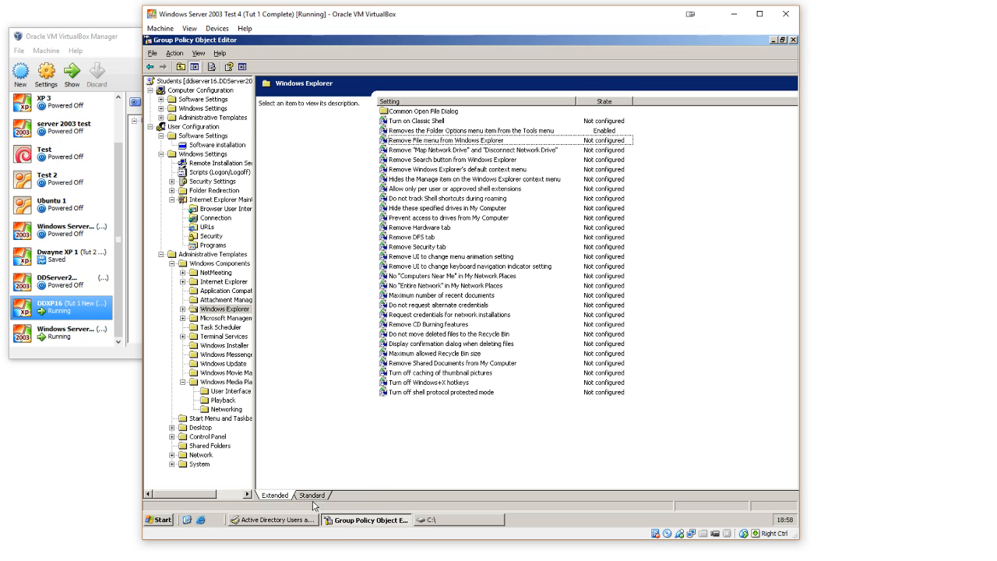
Step: Skip the File menu policy and enable Remove "Map Network Drive" and "Disconnect Network Drive"
{"action": "double_click", "coordinate": [463, 142]}
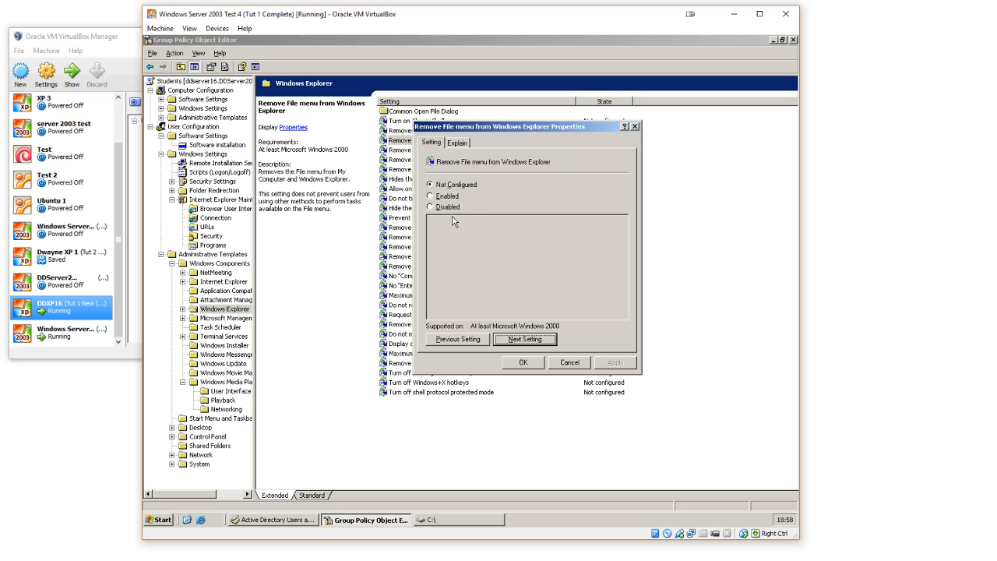
{"action": "left_click", "coordinate": [544, 339]}
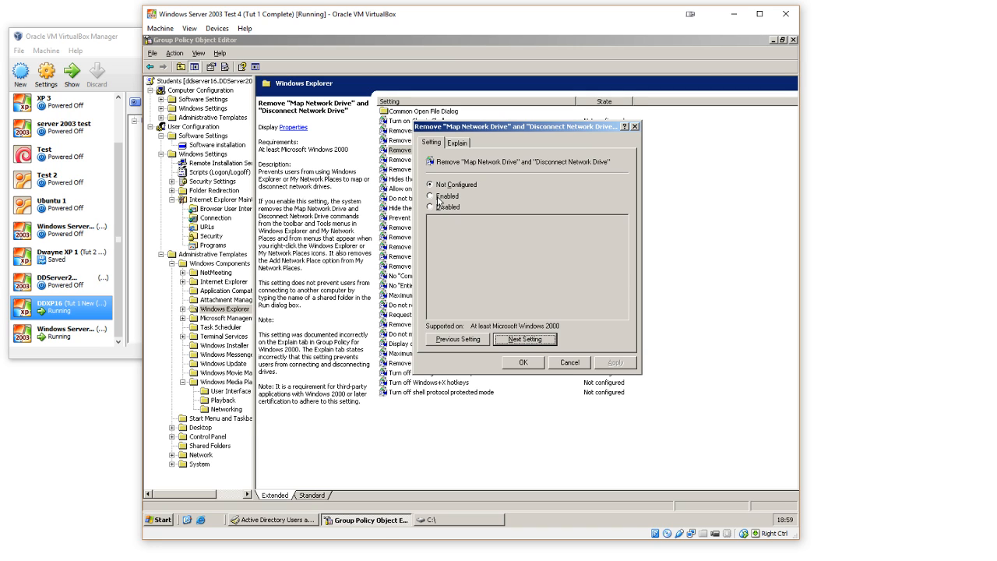
{"action": "left_click", "coordinate": [438, 196]}
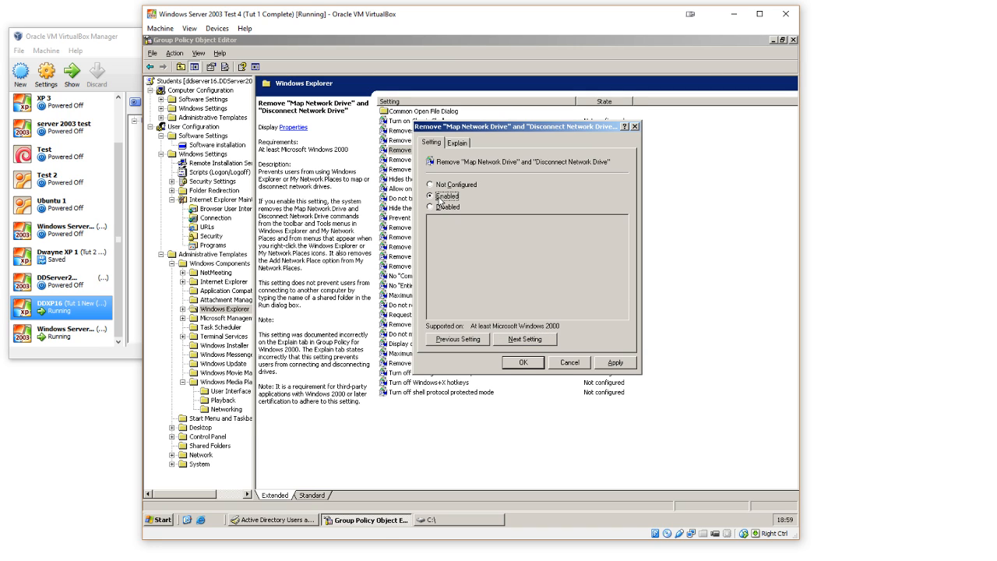
{"action": "left_click", "coordinate": [520, 340]}
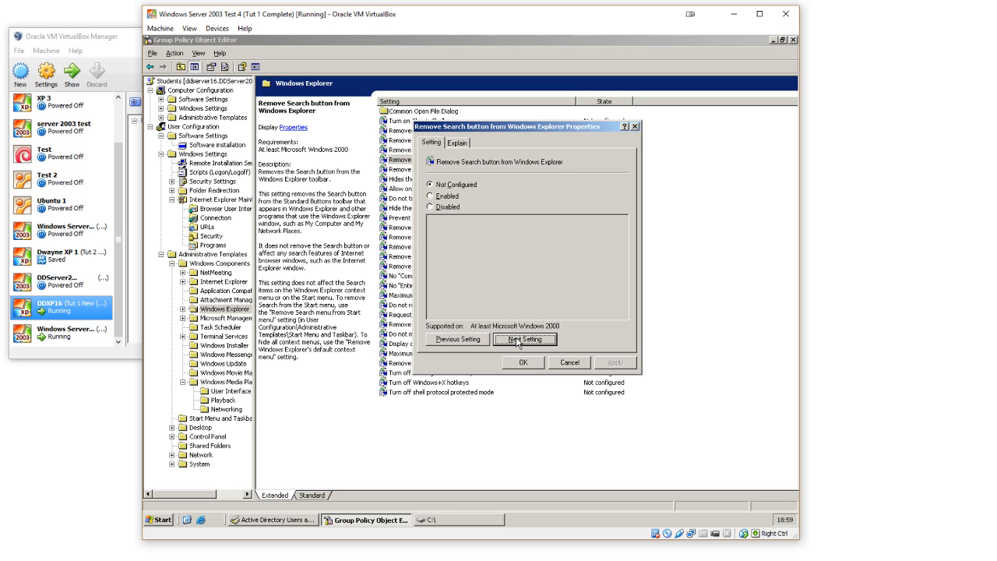
Step: Review the "Remove Windows Explorer's default context menu" policy and examine the context menu it affects in the C: drive window
{"action": "left_click", "coordinate": [518, 340]}
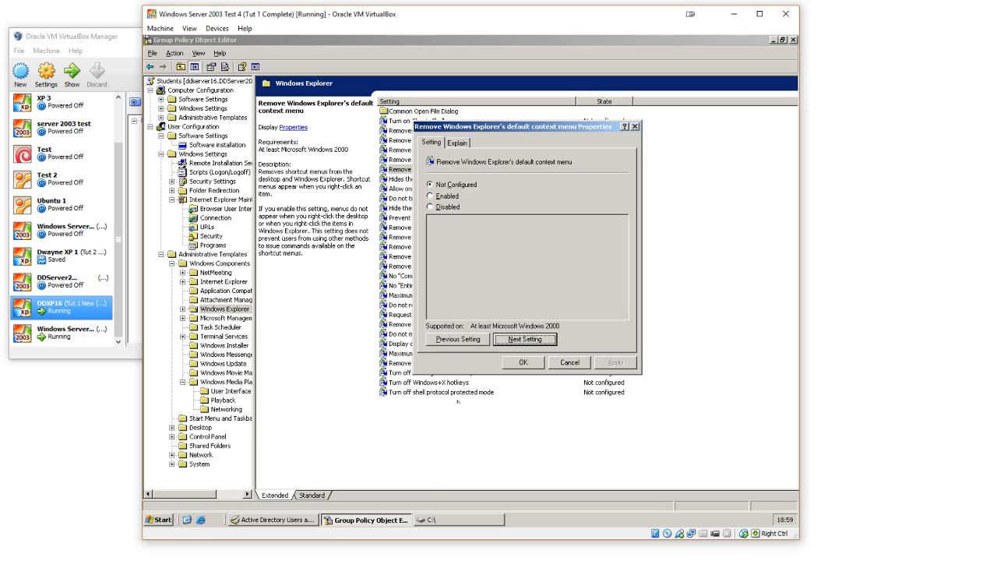
{"action": "left_click", "coordinate": [444, 521]}
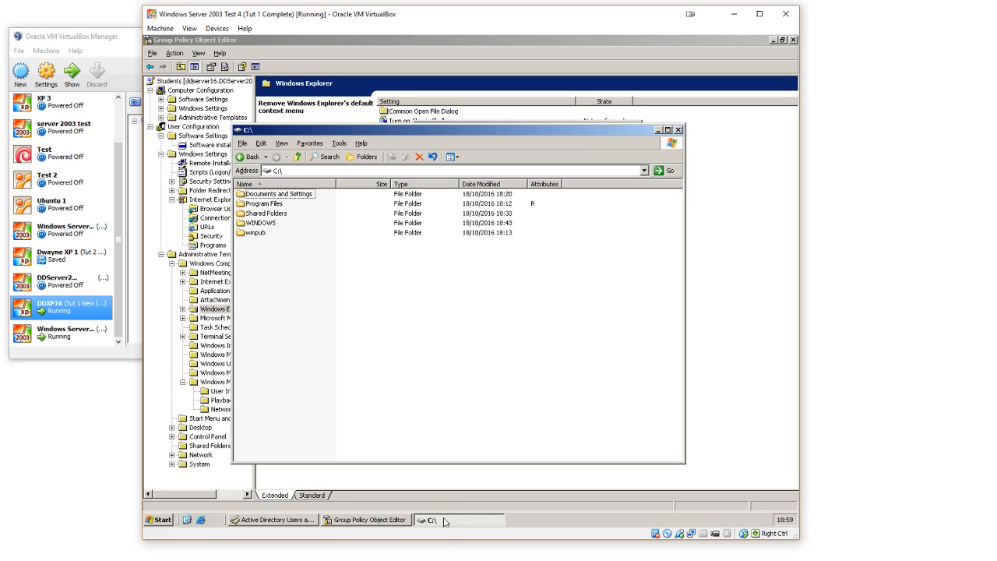
{"action": "right_click", "coordinate": [391, 305]}
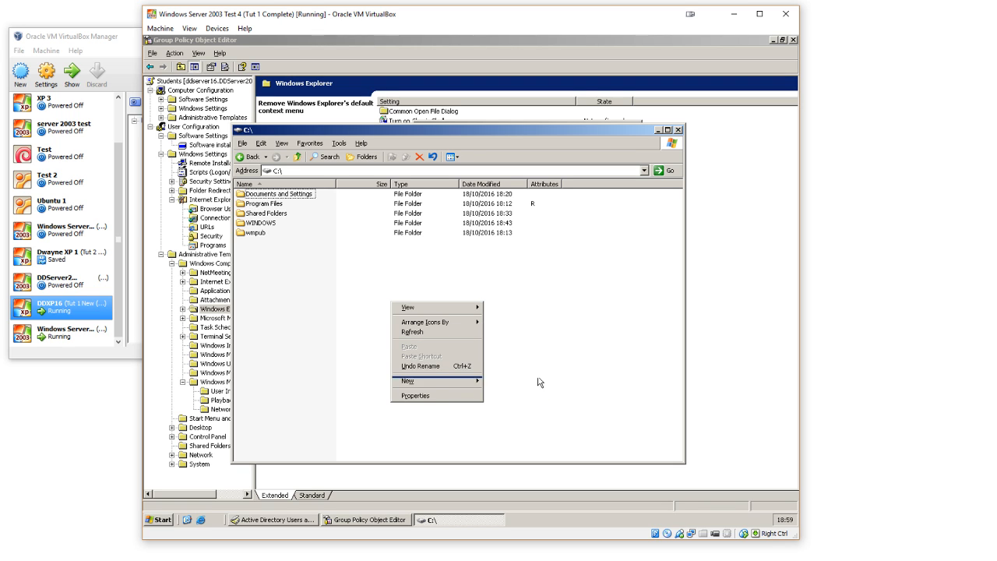
{"action": "left_click", "coordinate": [290, 519]}
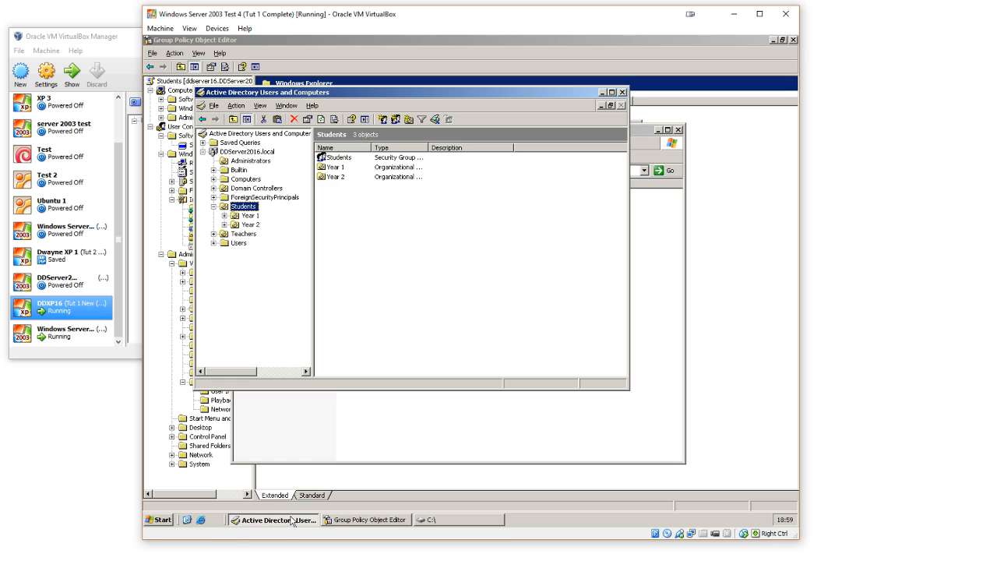
{"action": "left_click", "coordinate": [369, 520]}
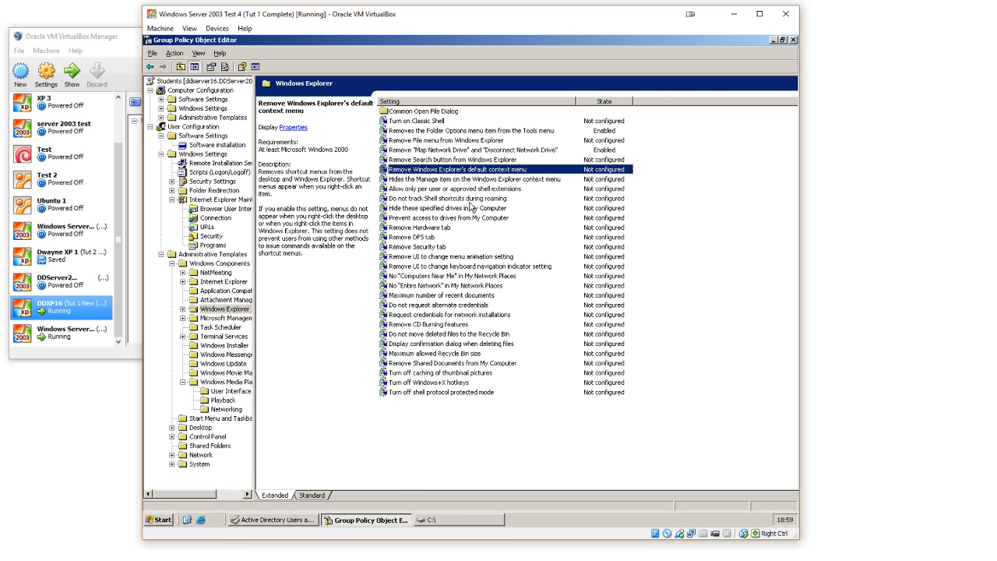
Step: Look through the policies from the default context menu to "Do not track Shell shortcuts during roaming"
{"action": "double_click", "coordinate": [504, 175]}
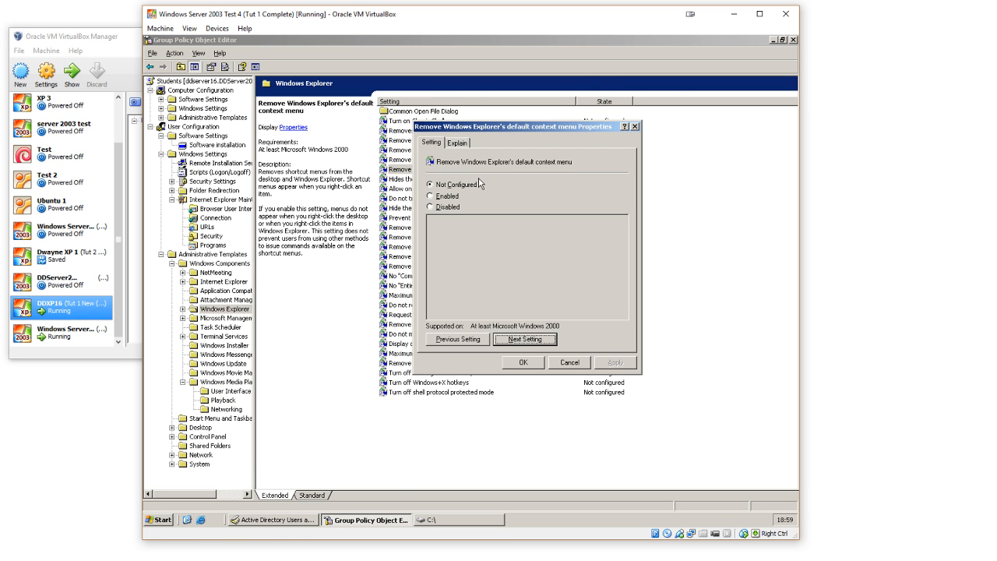
{"action": "left_click", "coordinate": [516, 340]}
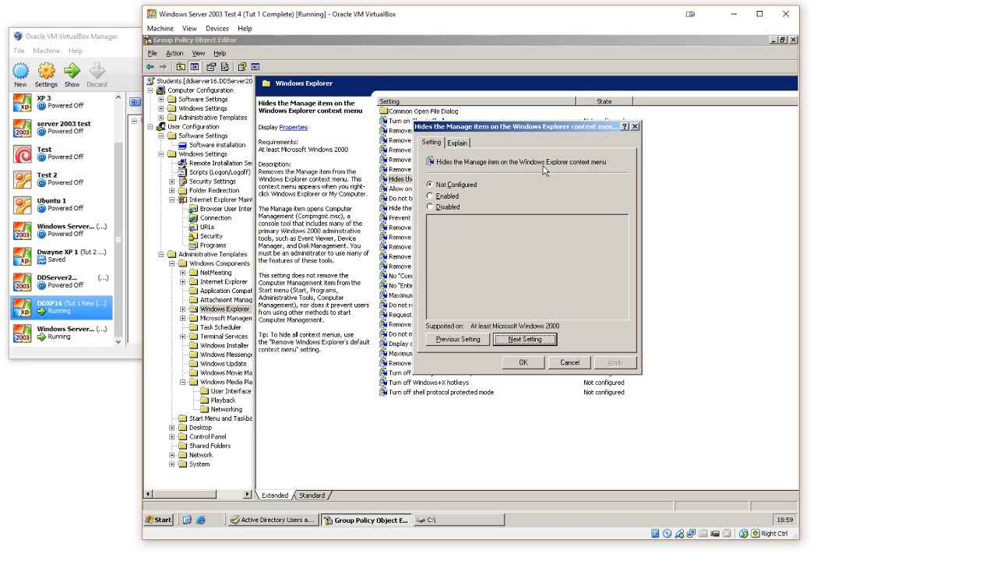
{"action": "left_click", "coordinate": [524, 340]}
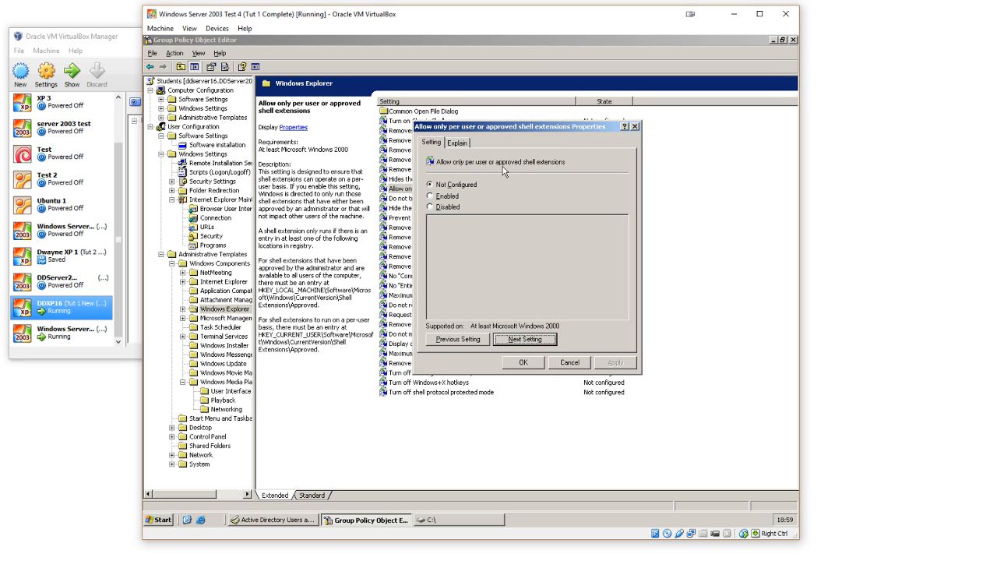
{"action": "left_click", "coordinate": [524, 340]}
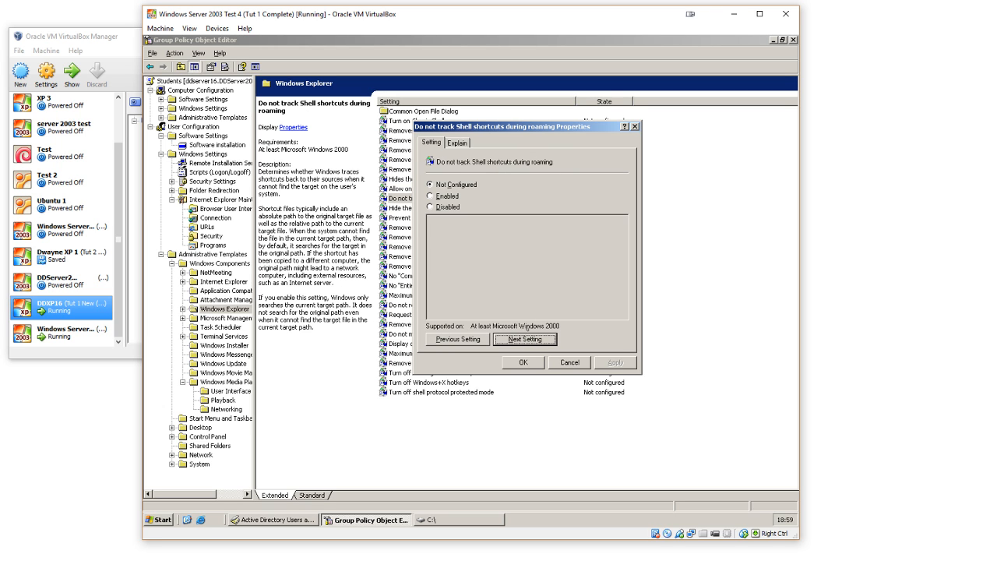
Step: Enable "Hide these specified drives in My Computer" with the combination "Restrict C drive only"
{"action": "left_click", "coordinate": [526, 340]}
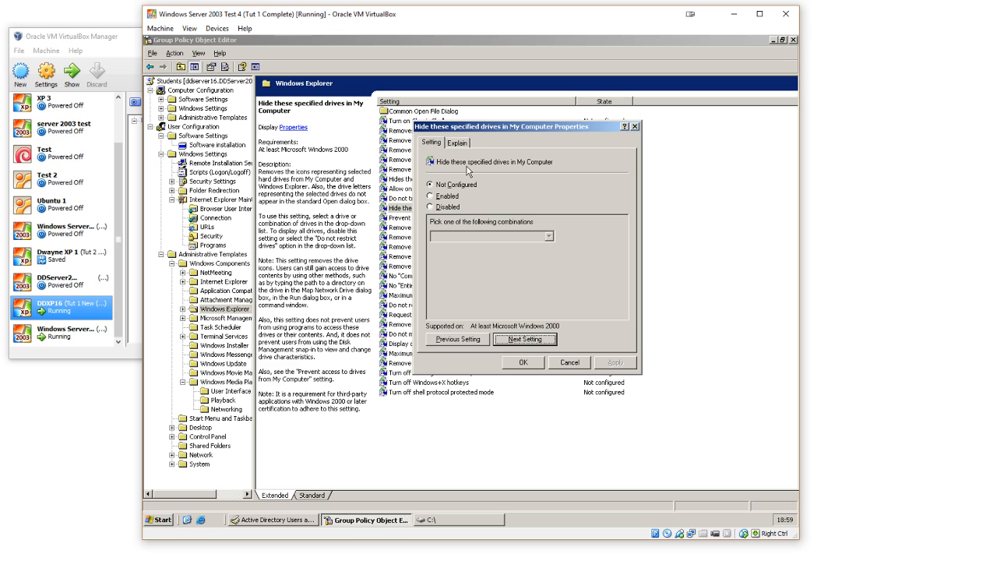
{"action": "left_click", "coordinate": [454, 198]}
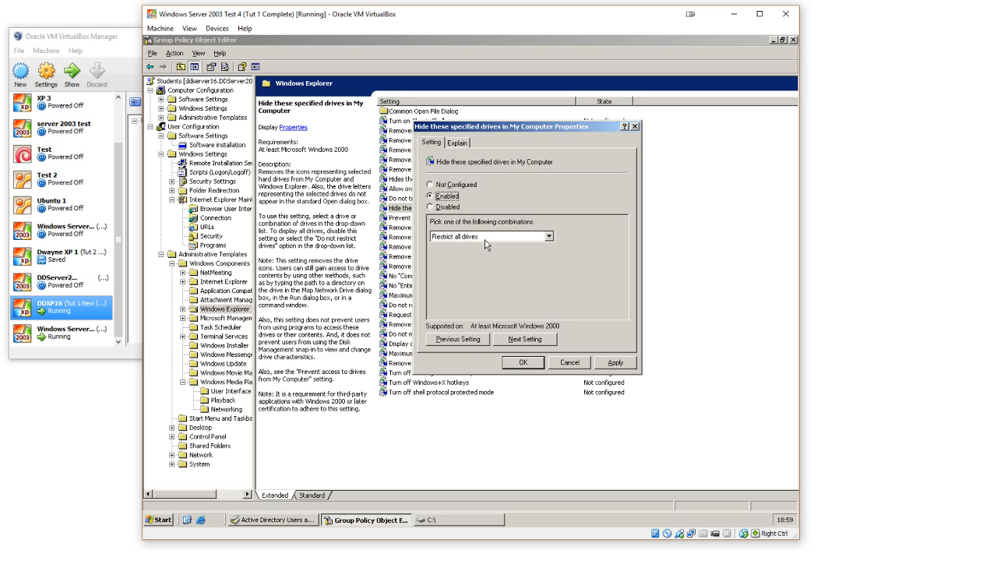
{"action": "left_click", "coordinate": [448, 239]}
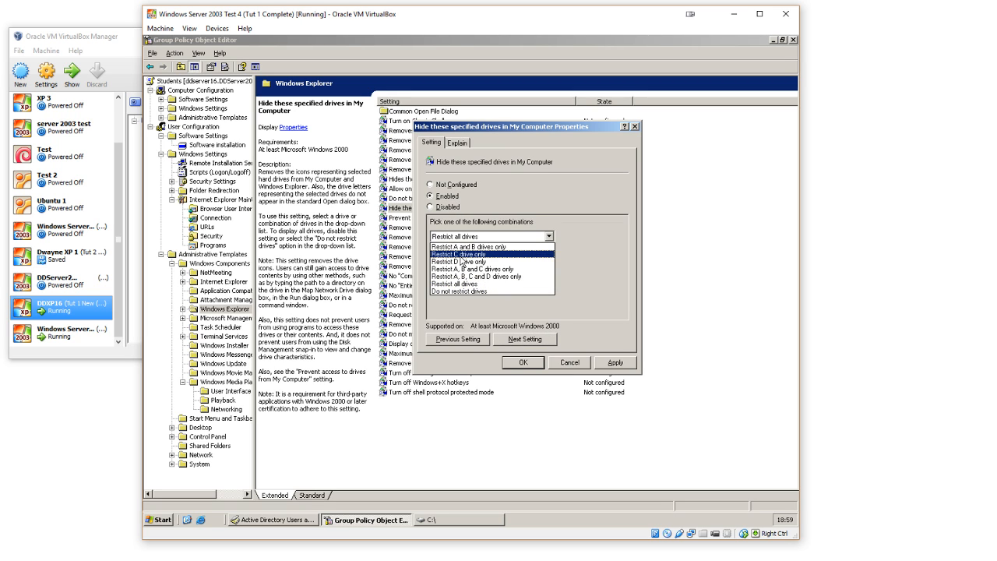
{"action": "left_click", "coordinate": [463, 255]}
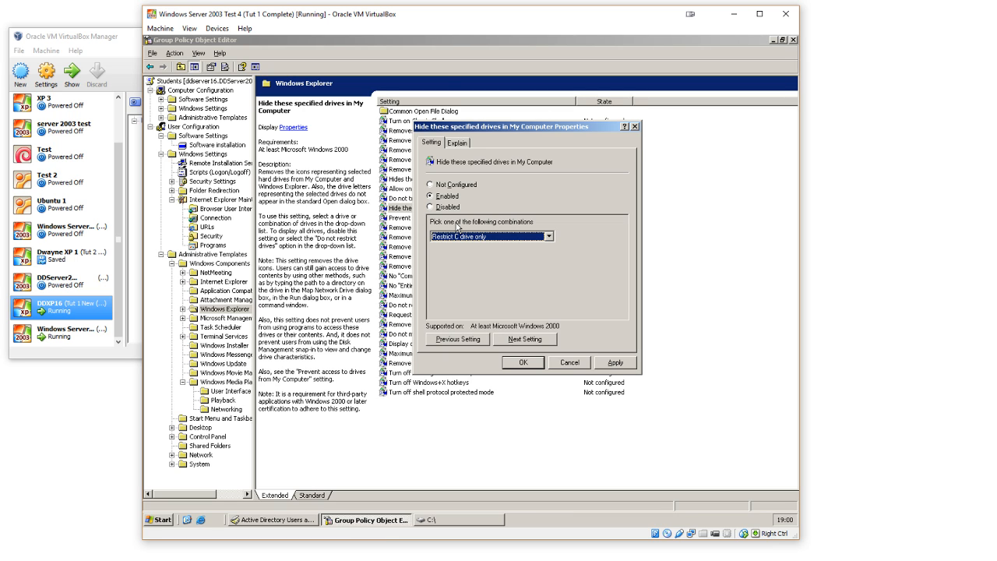
{"action": "left_click", "coordinate": [534, 340]}
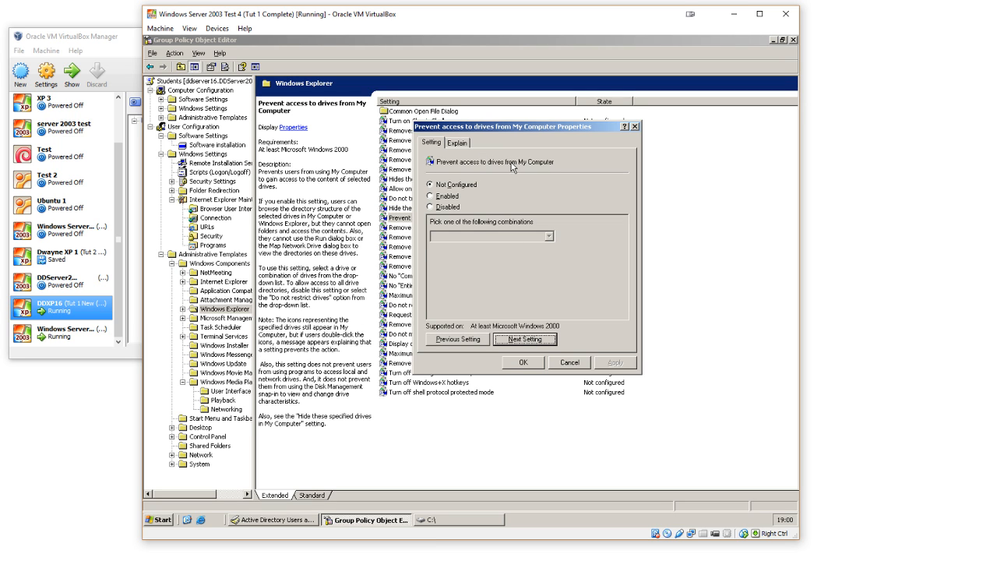
Step: Skip "Prevent access to drives from My Computer" and enable the "Remove Hardware tab" and "Remove DFS tab" policies
{"action": "left_click", "coordinate": [529, 339]}
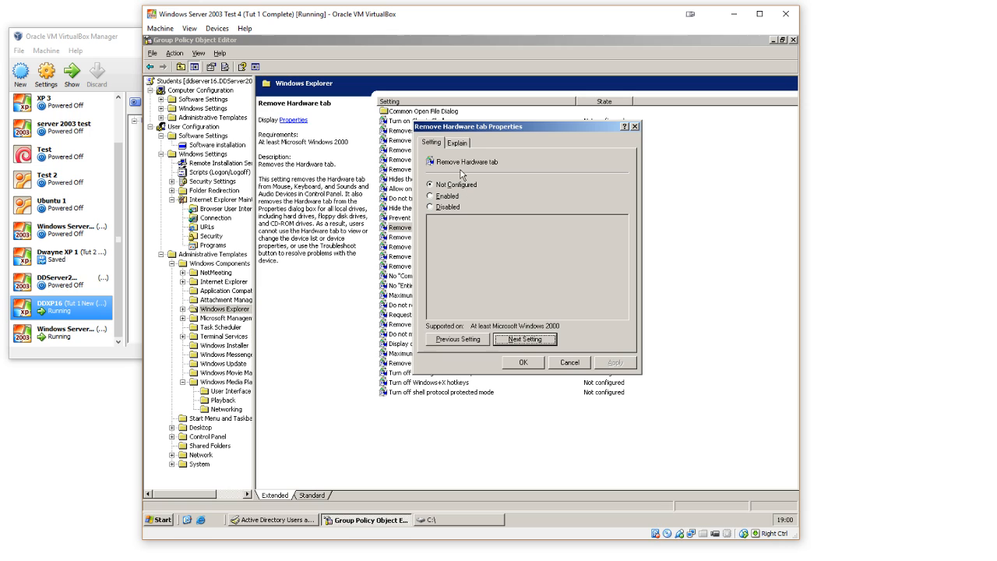
{"action": "left_click", "coordinate": [457, 198]}
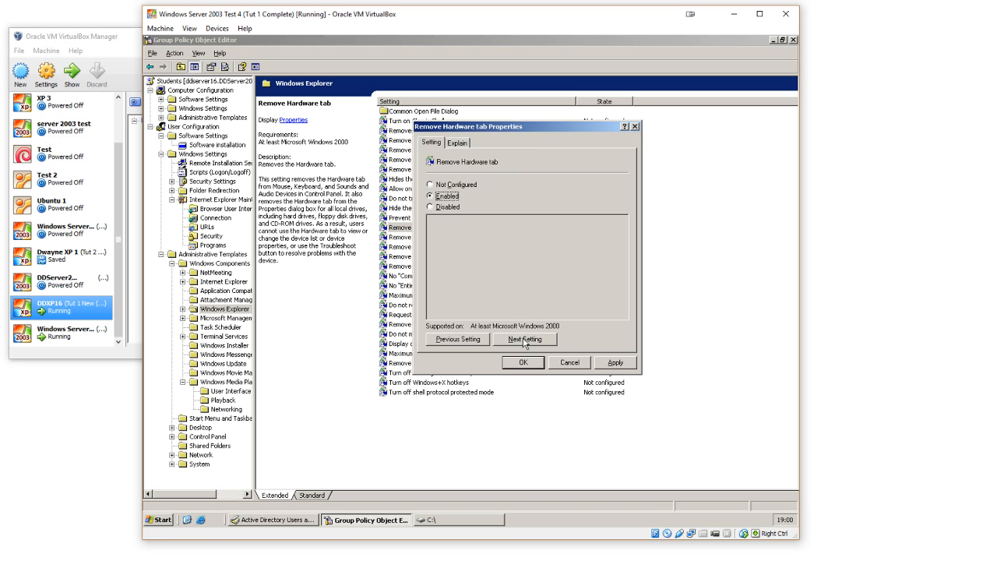
{"action": "left_click", "coordinate": [525, 341]}
{"action": "left_click", "coordinate": [447, 196]}
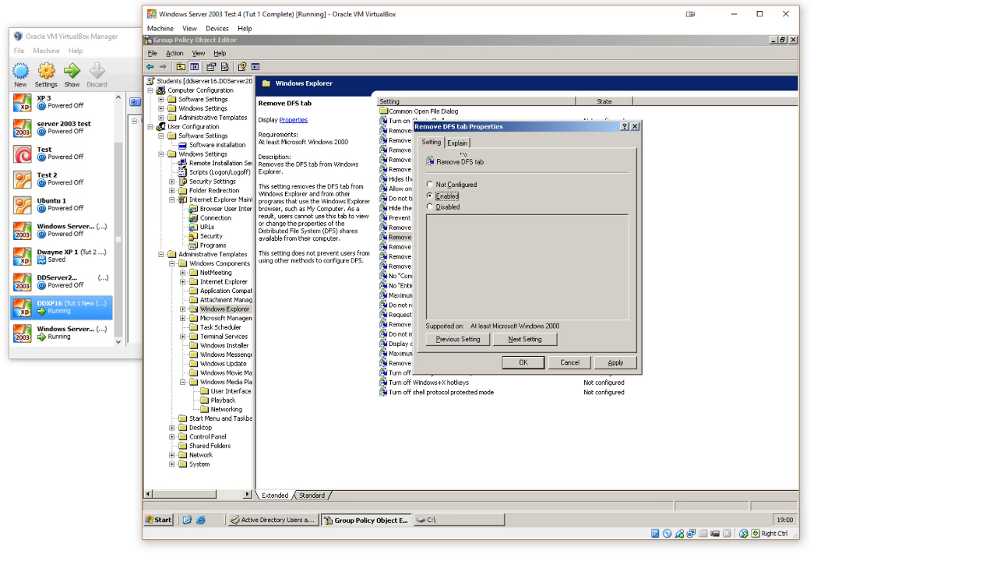
{"action": "left_click", "coordinate": [520, 339]}
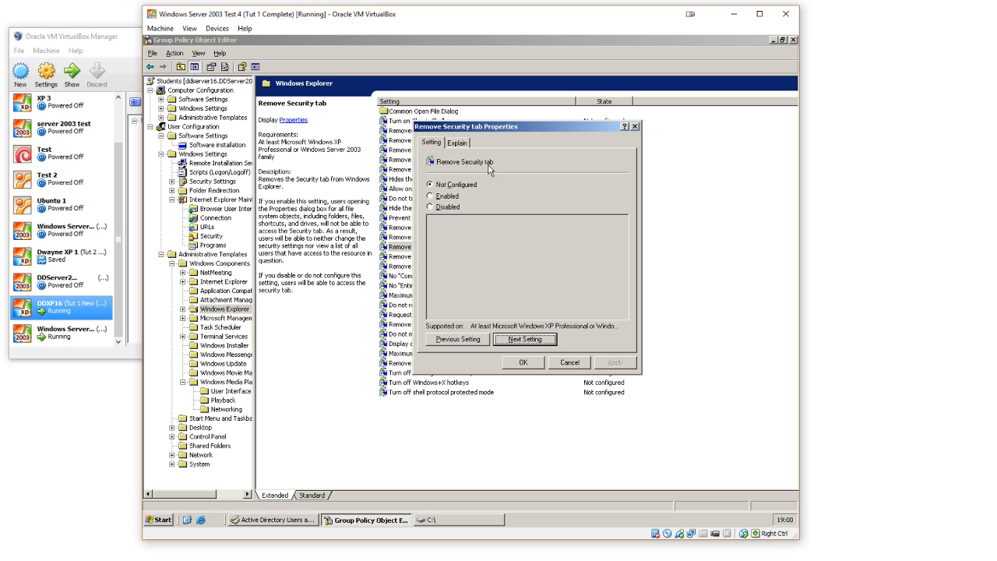
Step: Skip the Security tab, menu animation and keyboard indicator policies, and enable No "Computers Near Me" in My Network Places
{"action": "left_click", "coordinate": [525, 340]}
{"action": "left_click", "coordinate": [525, 339]}
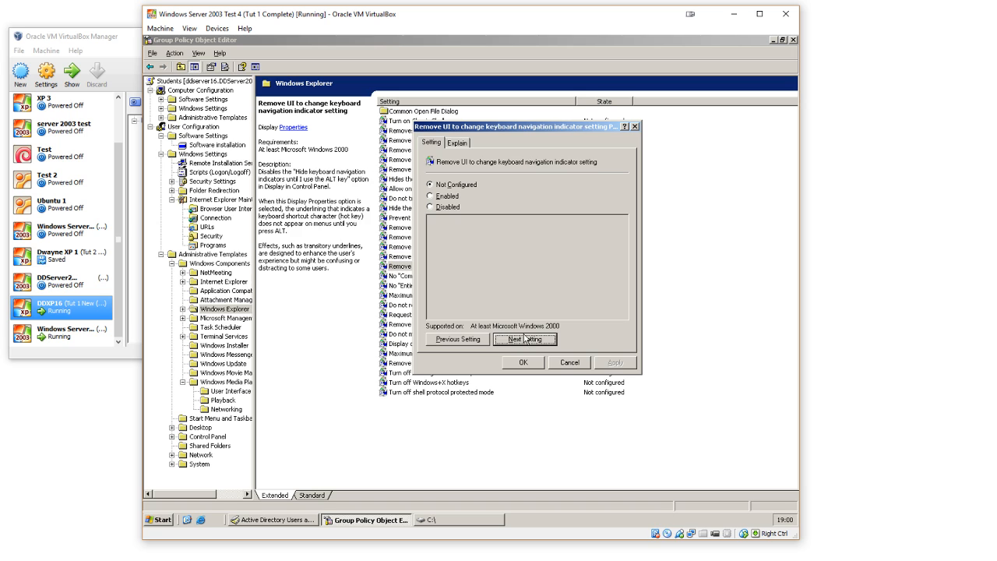
{"action": "left_click", "coordinate": [525, 339]}
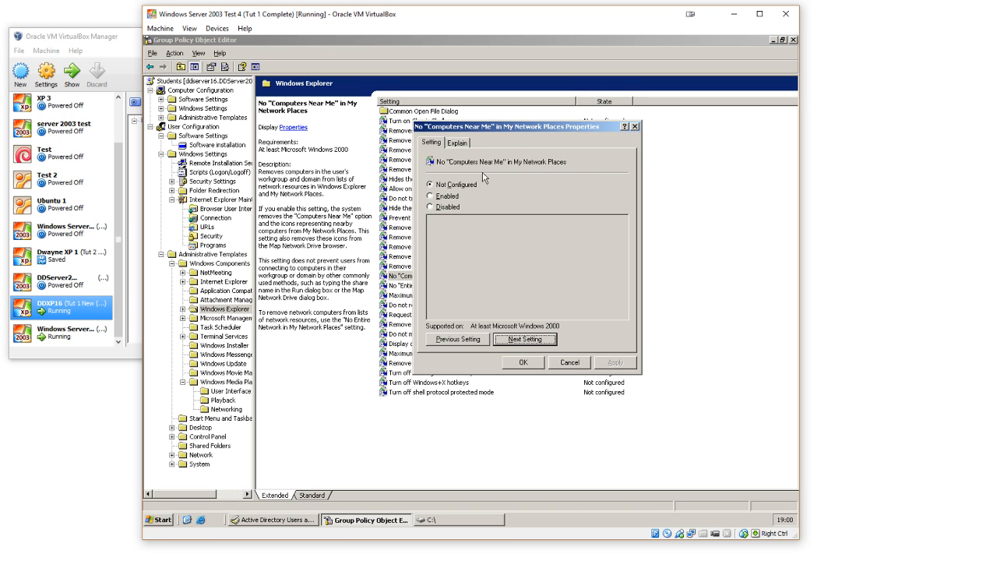
{"action": "left_click", "coordinate": [450, 197]}
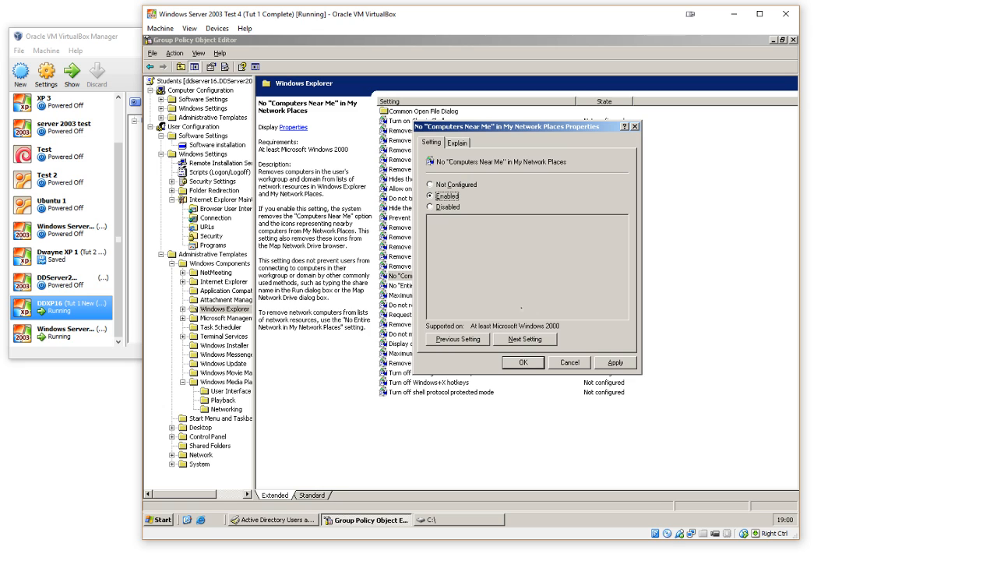
{"action": "left_click", "coordinate": [521, 341]}
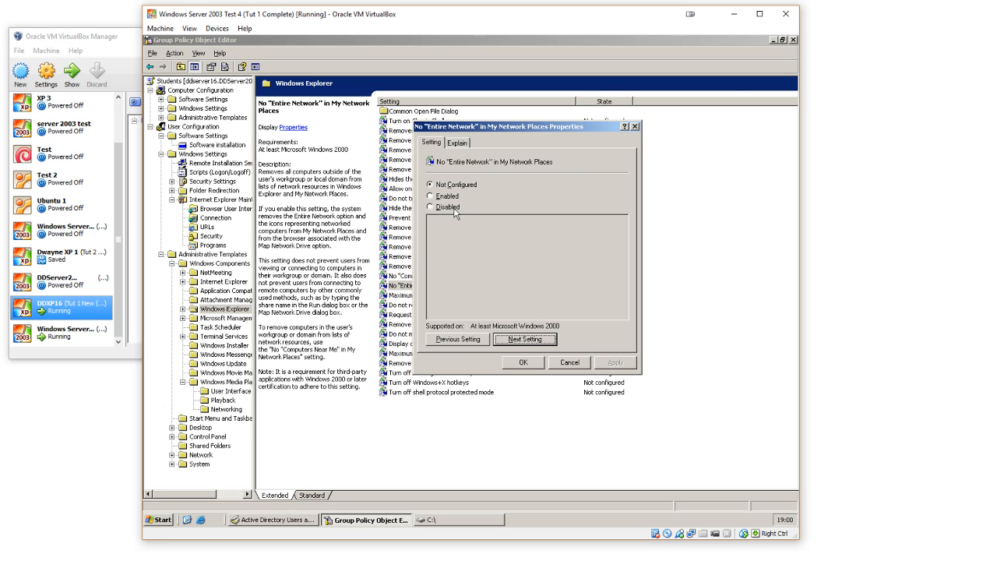
Step: Enable No "Entire Network" in My Network Places and "Do not request alternate credentials", skipping "Maximum number of recent documents"
{"action": "left_click", "coordinate": [454, 200]}
{"action": "left_click", "coordinate": [514, 341]}
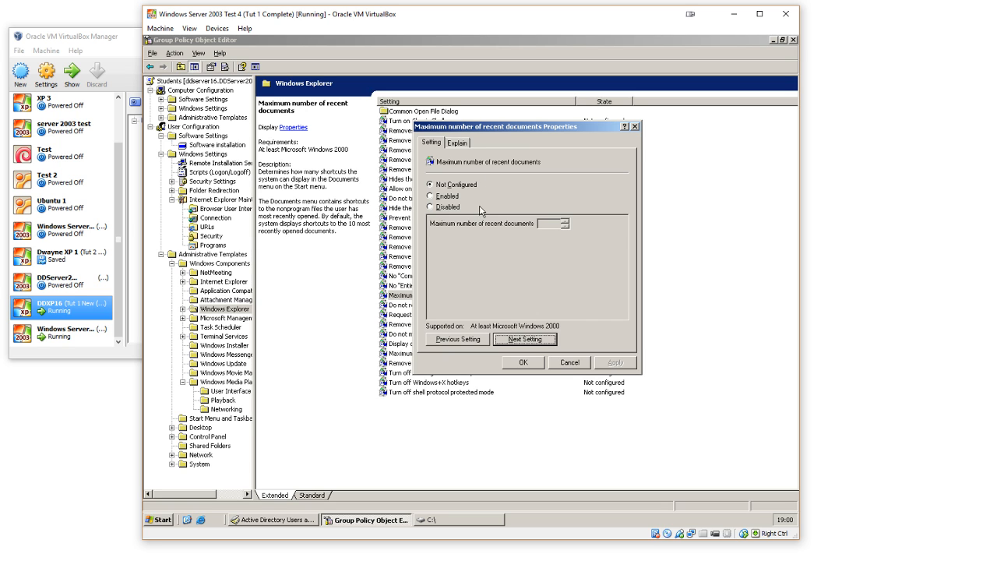
{"action": "left_click", "coordinate": [526, 341]}
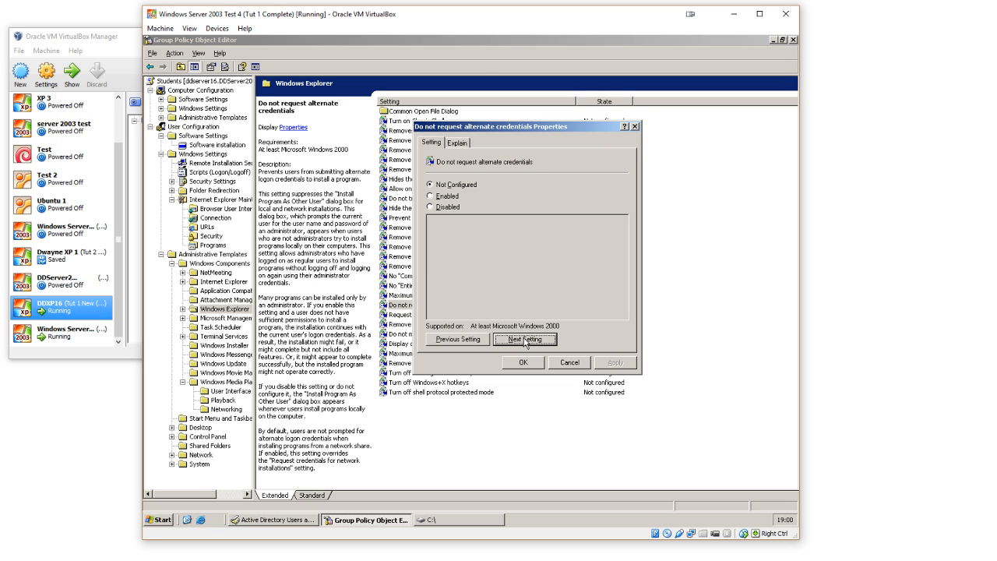
{"action": "left_click", "coordinate": [450, 198]}
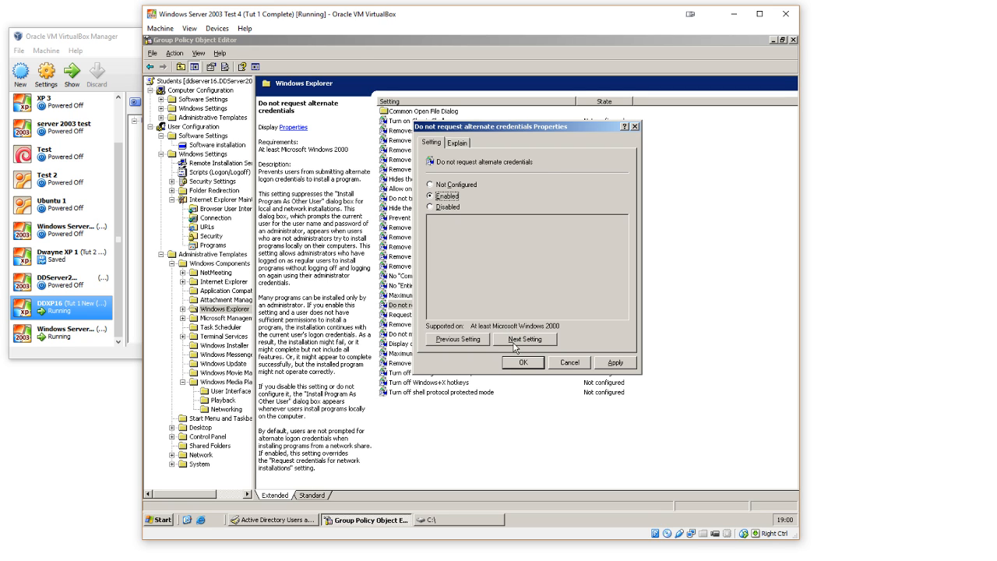
{"action": "left_click", "coordinate": [515, 347]}
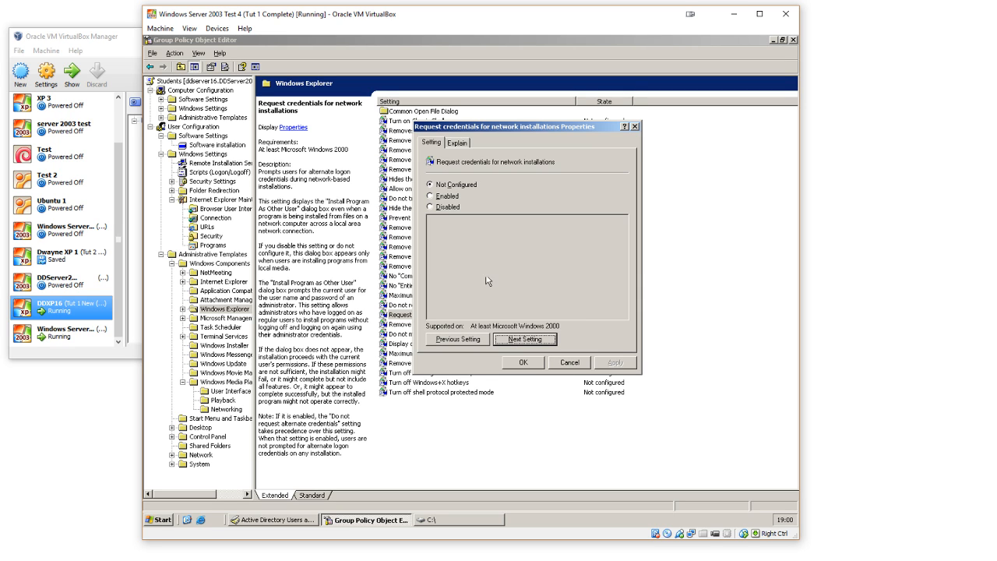
Step: Enable "Do not move deleted files to the Recycle Bin", leave the remaining Windows Explorer policies unconfigured and close the policy properties
{"action": "left_click", "coordinate": [538, 339]}
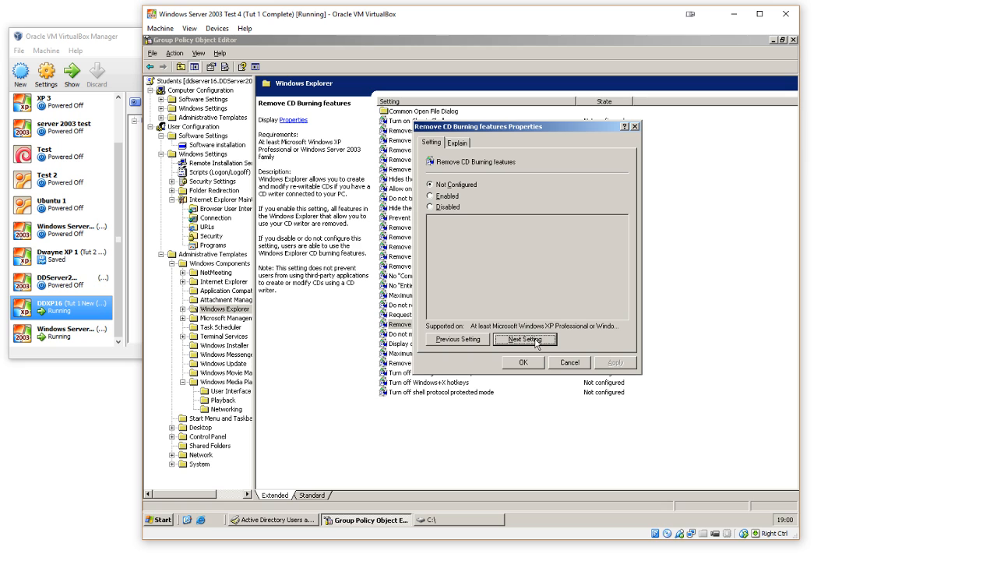
{"action": "left_click", "coordinate": [539, 340]}
{"action": "left_click", "coordinate": [462, 340]}
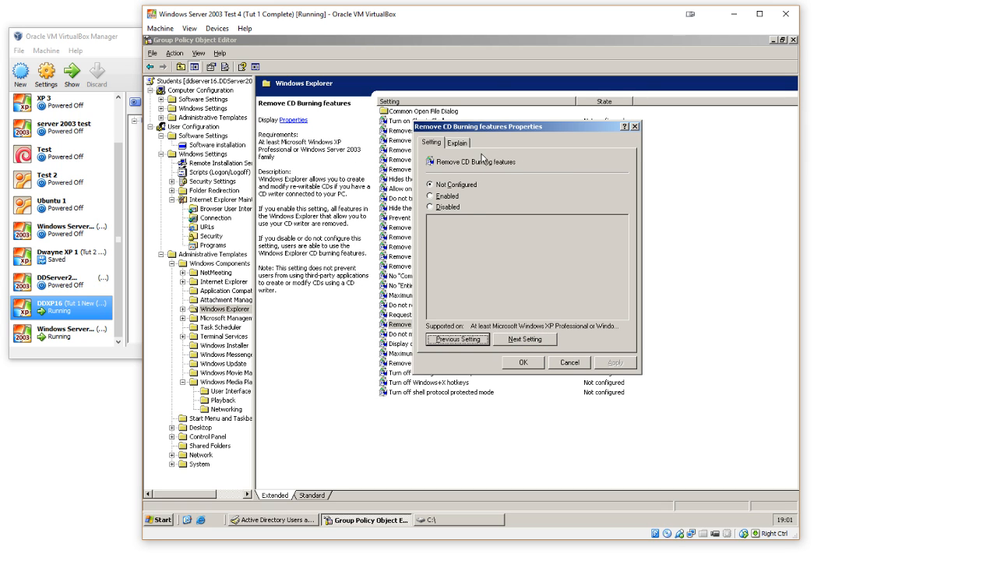
{"action": "left_click", "coordinate": [522, 337]}
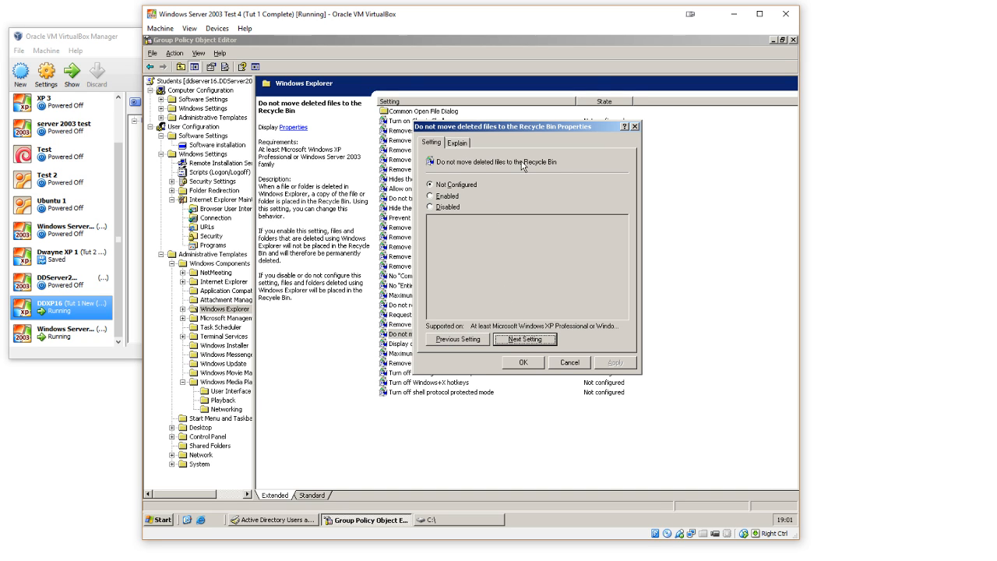
{"action": "left_click", "coordinate": [458, 201]}
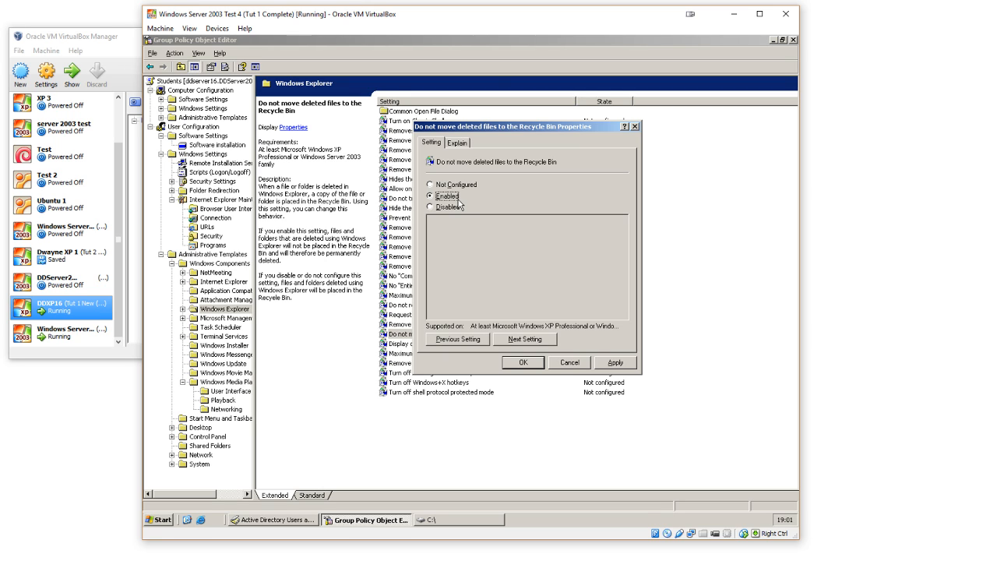
{"action": "left_click", "coordinate": [525, 340]}
{"action": "left_click", "coordinate": [525, 340]}
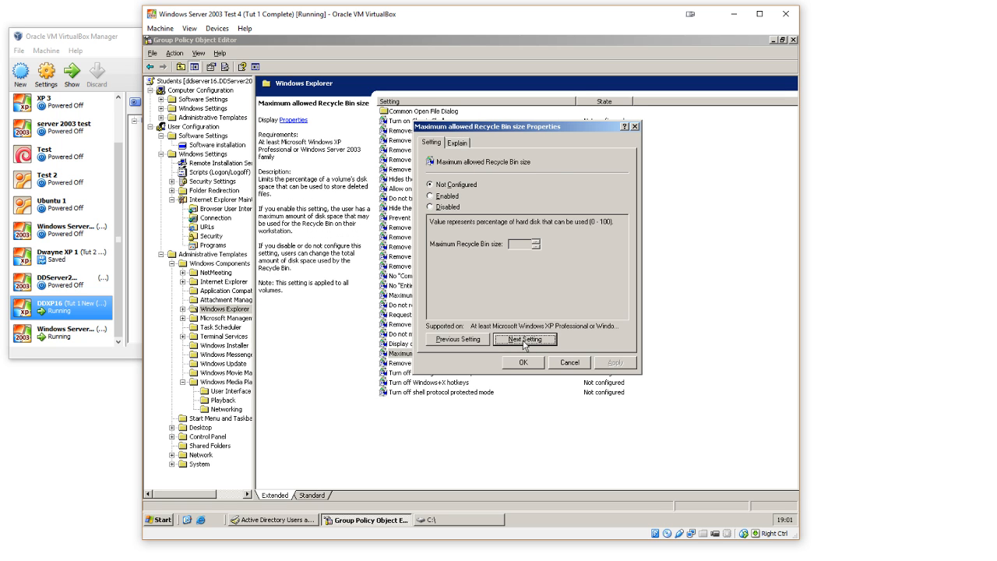
{"action": "left_click", "coordinate": [524, 339]}
{"action": "left_click", "coordinate": [524, 340]}
{"action": "left_click", "coordinate": [524, 339]}
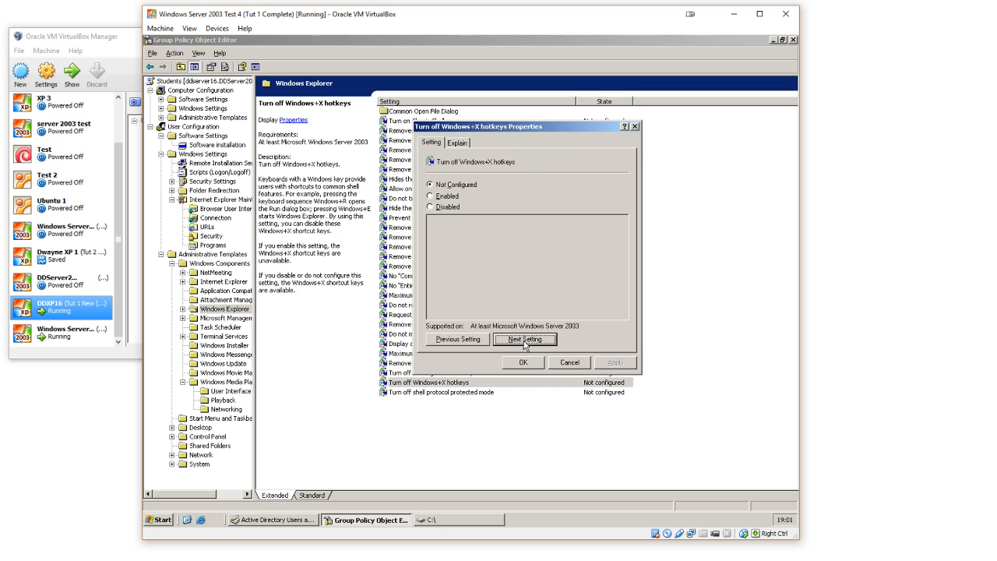
{"action": "left_click", "coordinate": [525, 340]}
{"action": "left_click", "coordinate": [530, 364]}
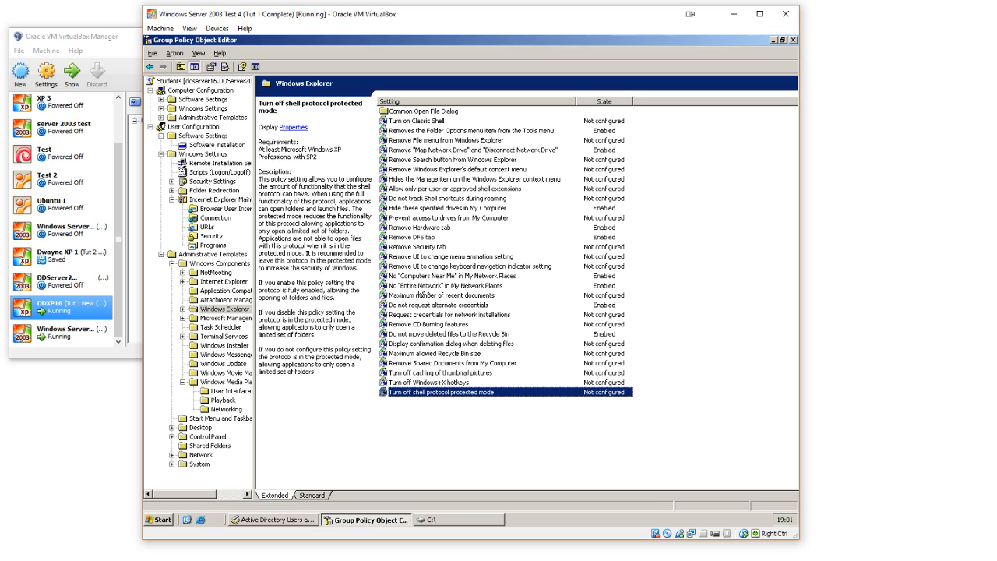
Step: Enable "Disable changing proxy settings" in the Internet Explorer administrative templates under User Configuration
{"action": "left_click_drag", "start_coordinate": [255, 218], "coordinate": [315, 208]}
{"action": "left_click", "coordinate": [234, 283]}
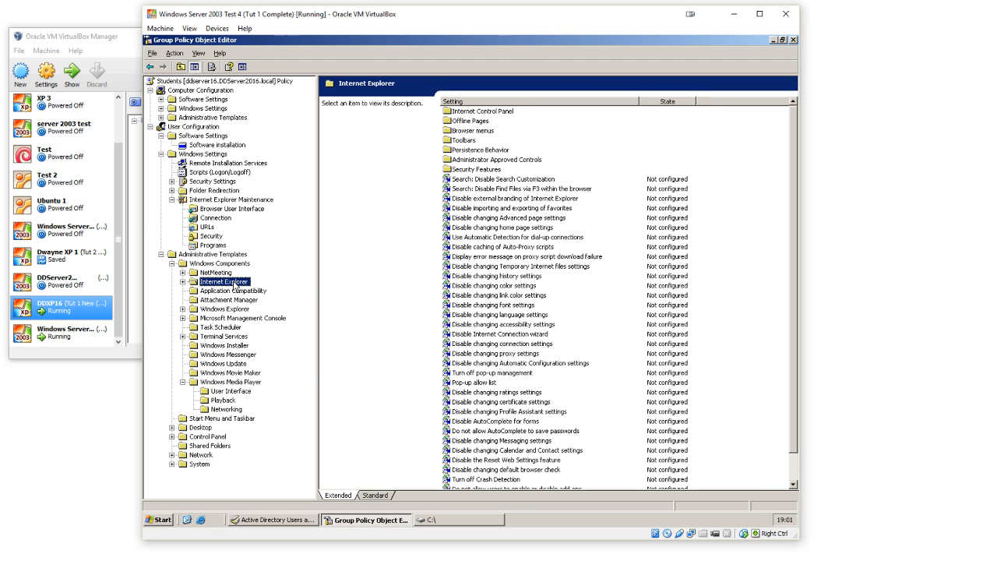
{"action": "left_click", "coordinate": [508, 276]}
{"action": "scroll", "coordinate": [508, 277], "scroll_direction": "down", "scroll_amount": 1}
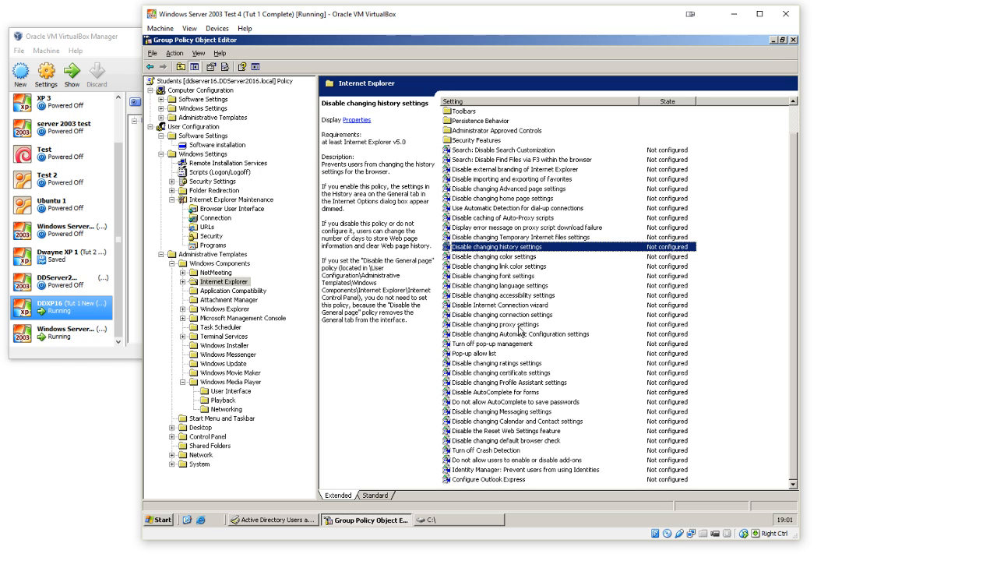
{"action": "double_click", "coordinate": [518, 326]}
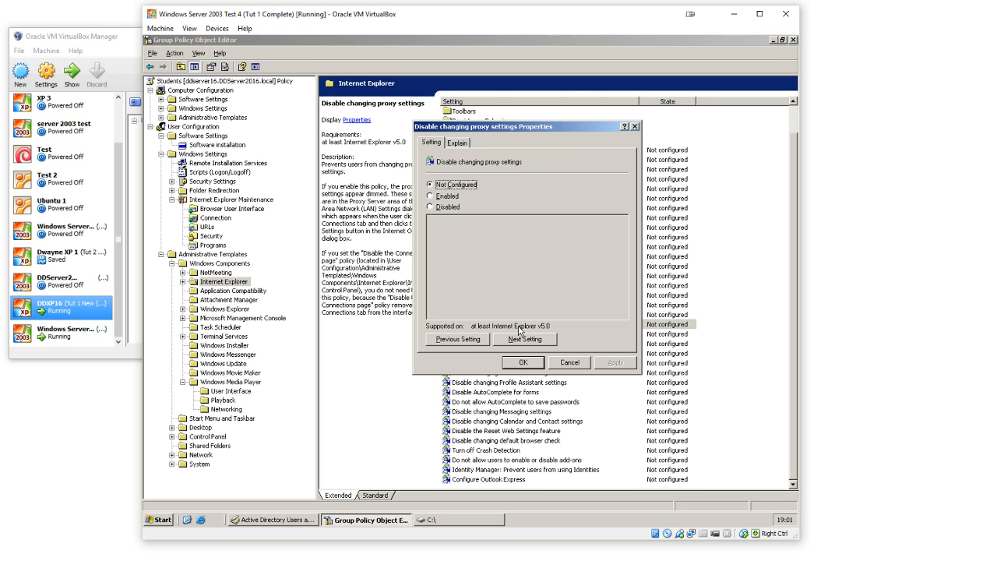
{"action": "left_click", "coordinate": [449, 200]}
{"action": "left_click", "coordinate": [615, 363]}
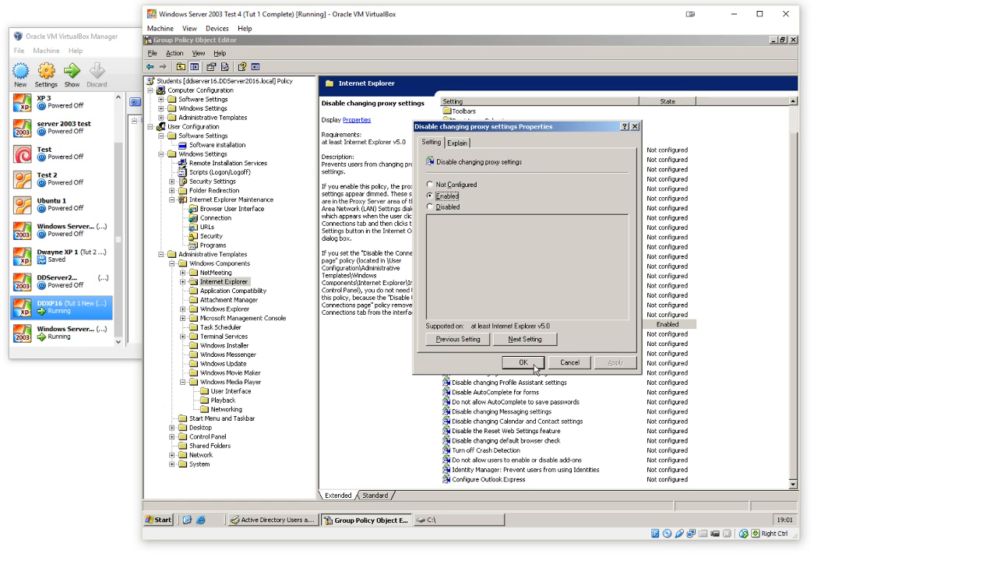
{"action": "left_click", "coordinate": [536, 366]}
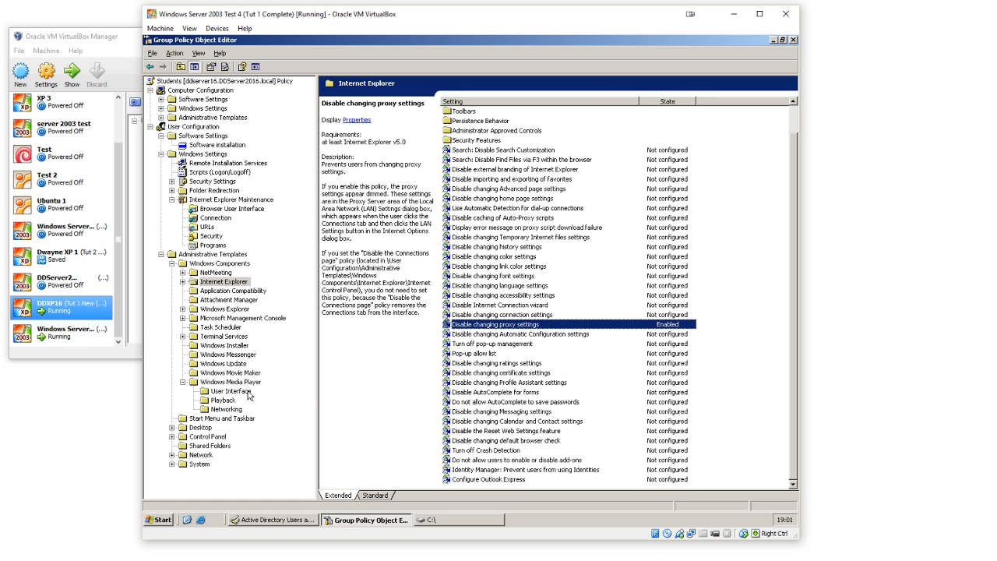
Step: Collapse Windows Components and review the Start Menu and Taskbar policies from "Remove user's folders from the Start Menu" to "Remove programs on Settings menu"
{"action": "left_click", "coordinate": [173, 263]}
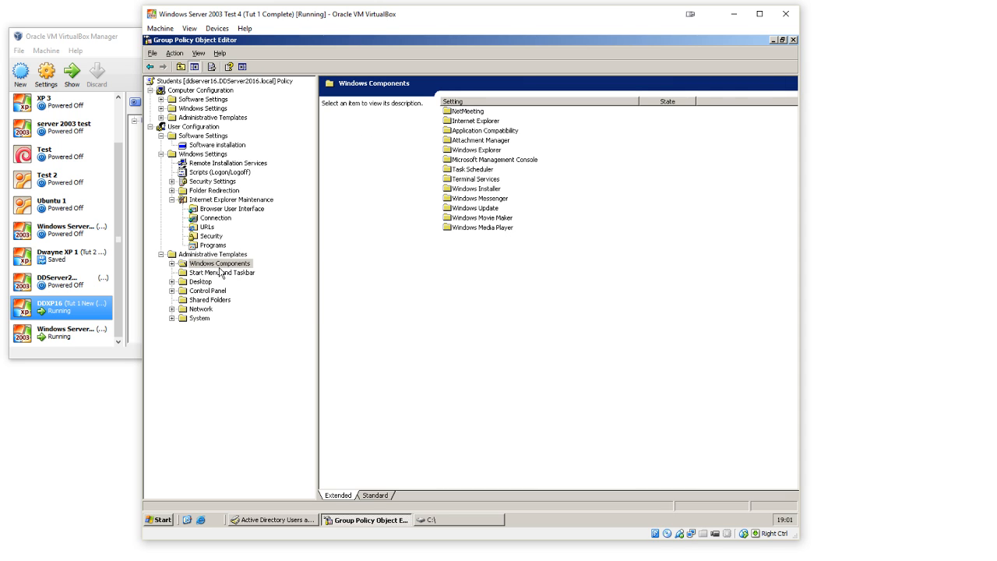
{"action": "left_click", "coordinate": [223, 273]}
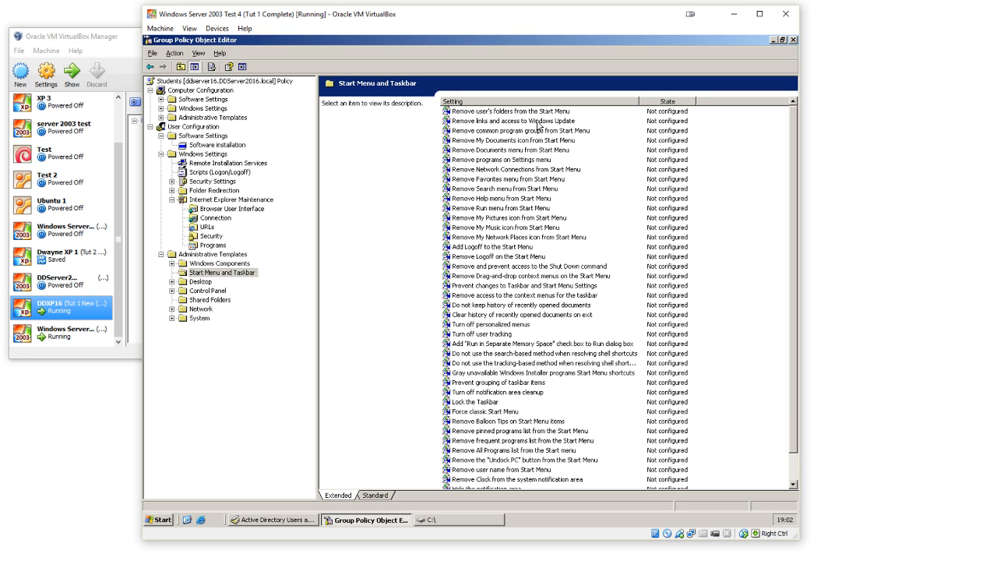
{"action": "scroll", "coordinate": [558, 250], "scroll_direction": "down", "scroll_amount": 1}
{"action": "scroll", "coordinate": [558, 249], "scroll_direction": "up", "scroll_amount": 1}
{"action": "left_click", "coordinate": [523, 114]}
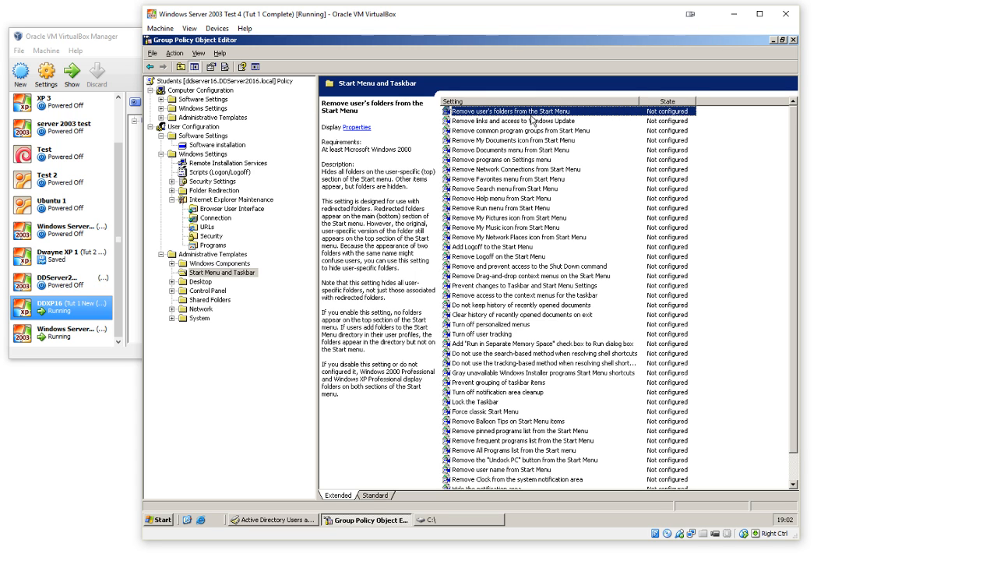
{"action": "left_click", "coordinate": [532, 123]}
{"action": "left_click", "coordinate": [517, 132]}
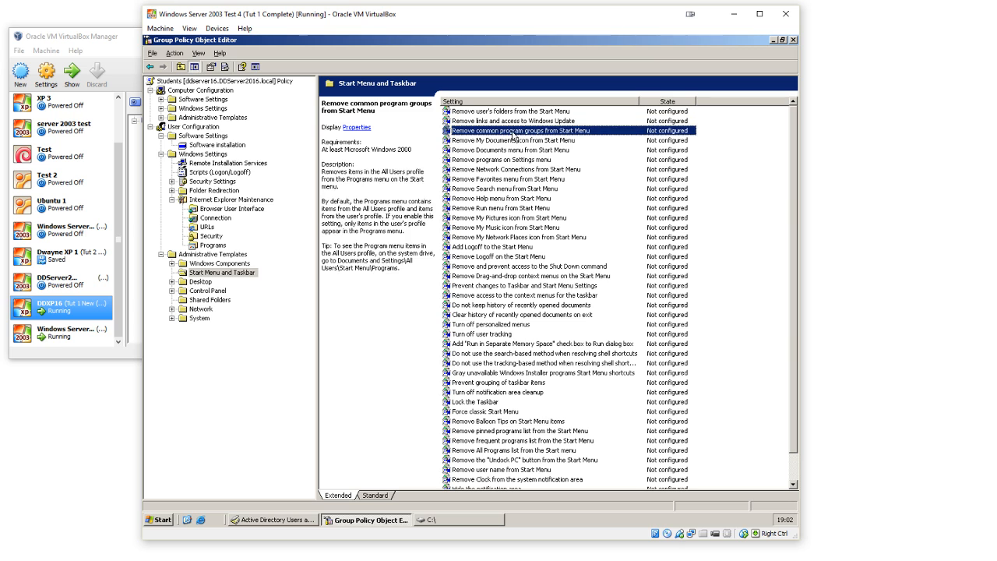
{"action": "left_click", "coordinate": [519, 141]}
{"action": "left_click", "coordinate": [521, 151]}
{"action": "left_click", "coordinate": [523, 160]}
Step: Enable the "Remove Network Connections from Start Menu" policy
{"action": "left_click", "coordinate": [526, 169]}
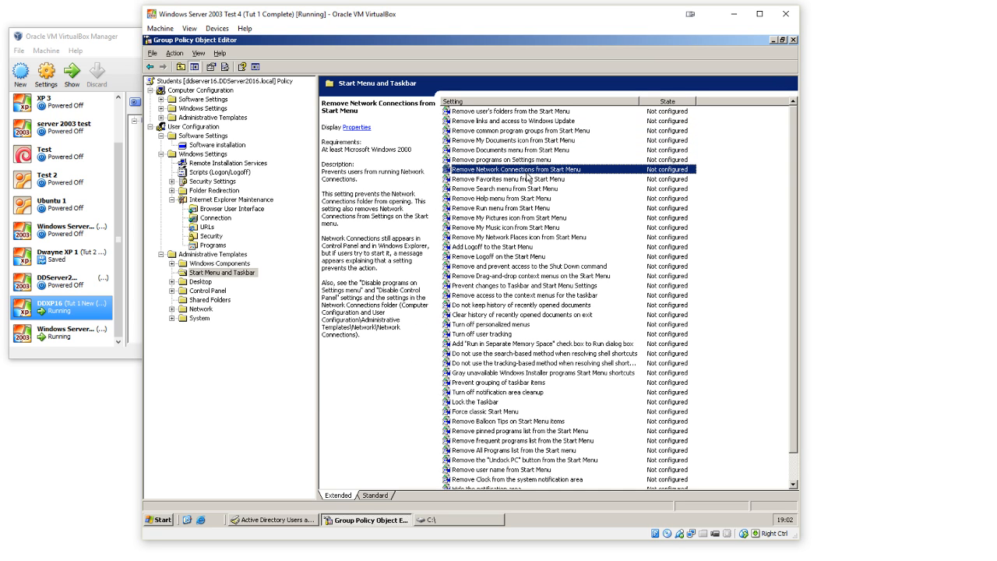
{"action": "double_click", "coordinate": [529, 170]}
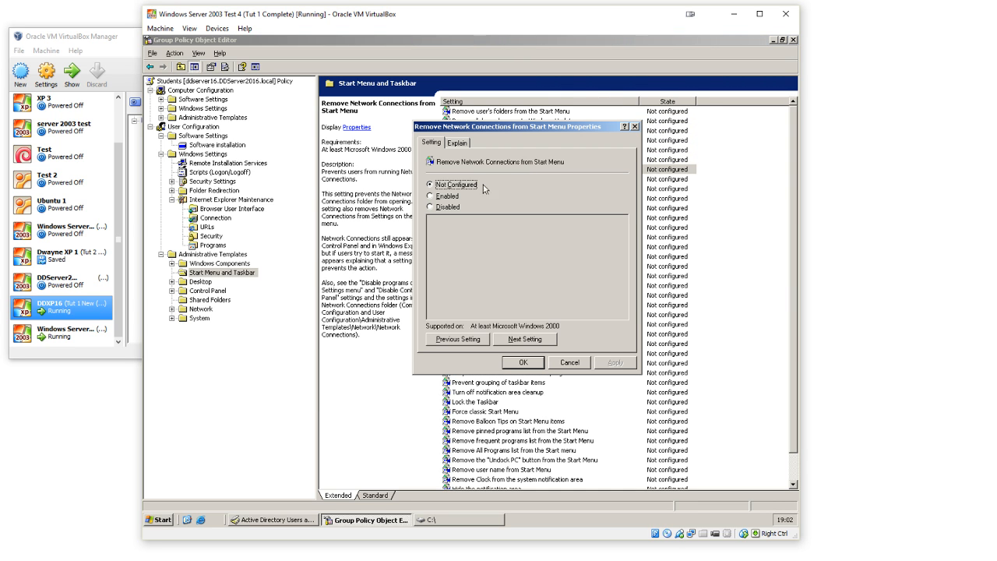
{"action": "left_click", "coordinate": [452, 196]}
{"action": "left_click", "coordinate": [516, 363]}
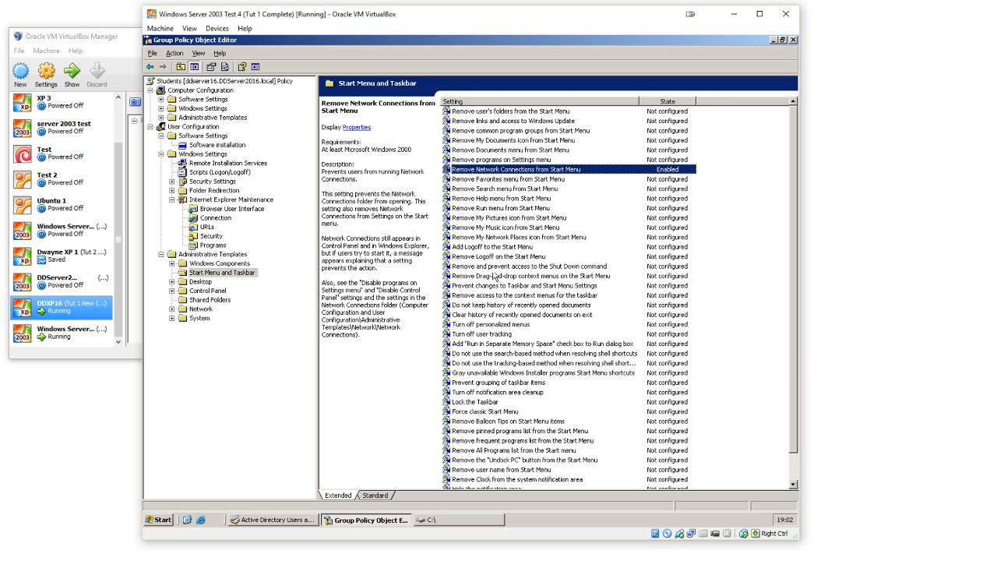
Step: Enable the "Lock the Taskbar" policy
{"action": "left_click", "coordinate": [479, 403]}
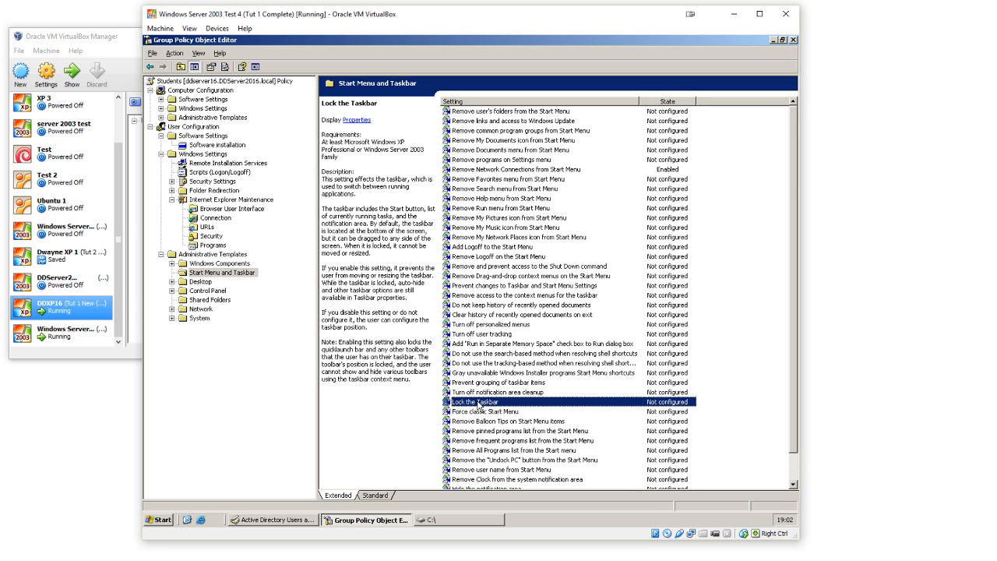
{"action": "double_click", "coordinate": [479, 403]}
{"action": "left_click", "coordinate": [454, 198]}
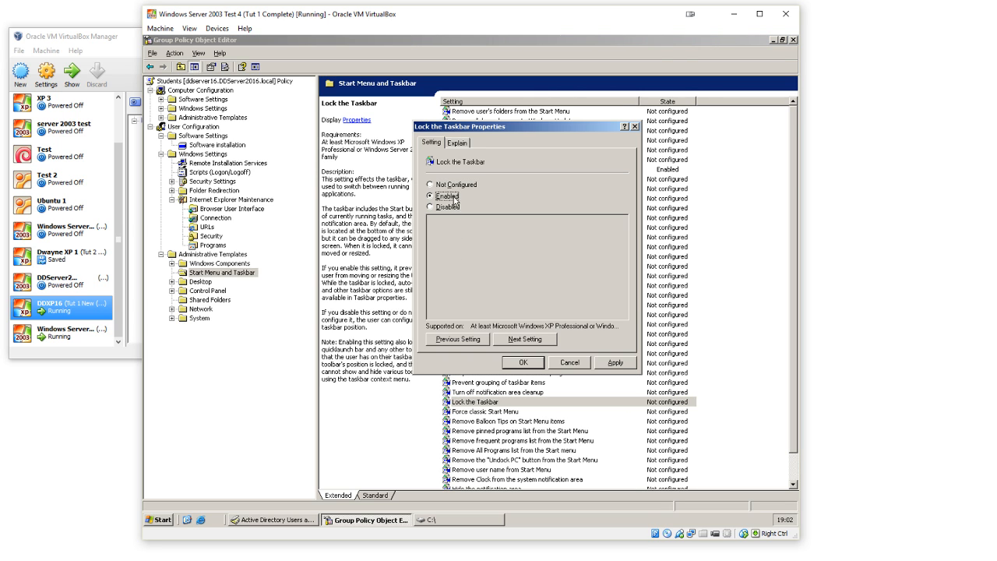
{"action": "left_click", "coordinate": [524, 363]}
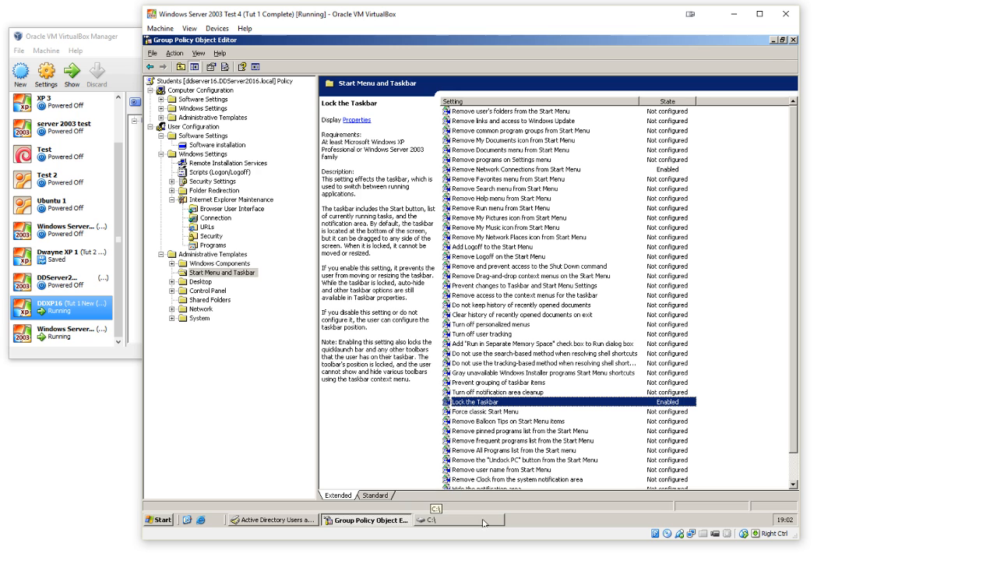
Step: Skip the pinned, frequent and All Programs list policies and enable Remove the "Undock PC" button from the Start Menu
{"action": "scroll", "coordinate": [488, 389], "scroll_direction": "down", "scroll_amount": 1}
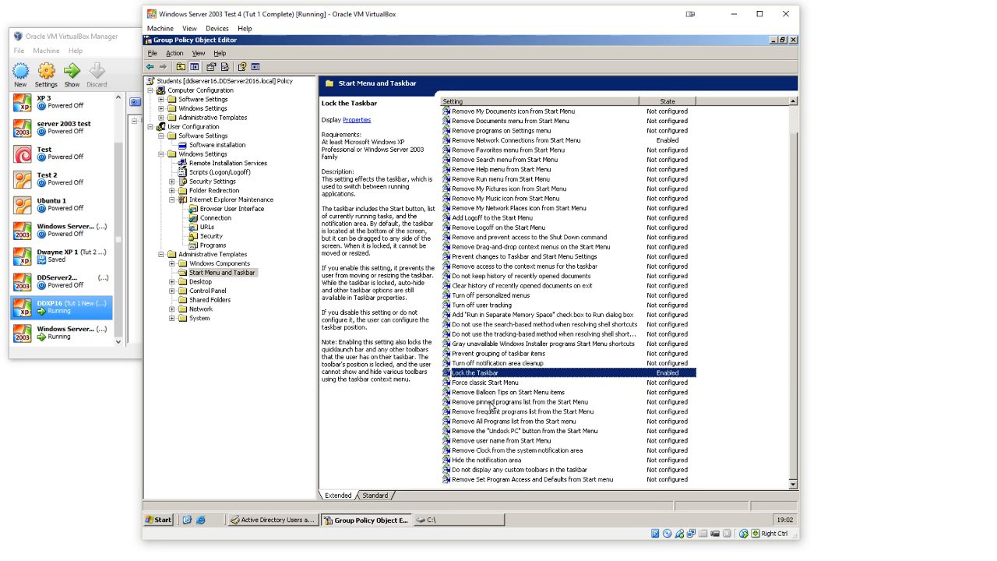
{"action": "left_click", "coordinate": [496, 403]}
{"action": "left_click", "coordinate": [497, 413]}
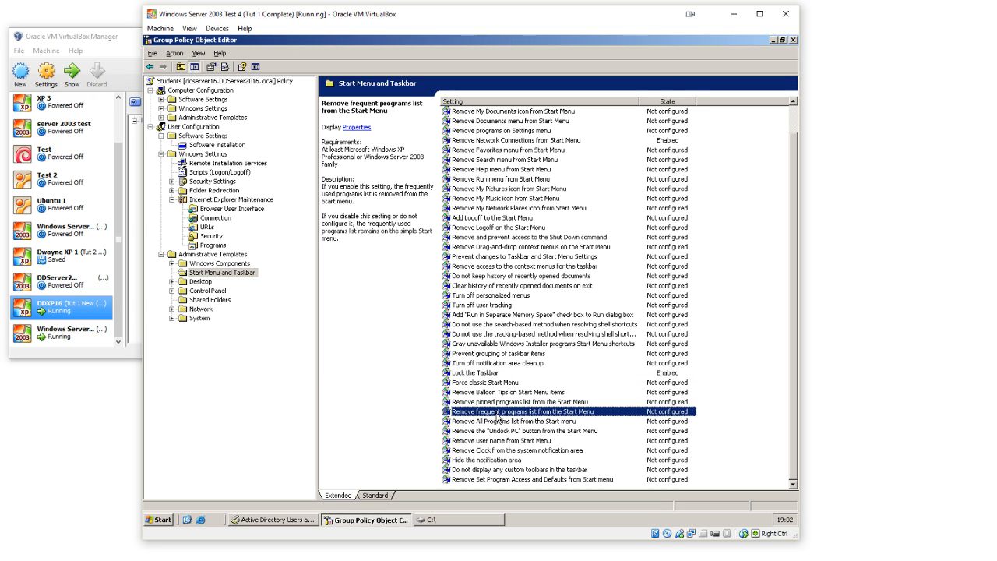
{"action": "left_click", "coordinate": [498, 421]}
{"action": "left_click", "coordinate": [504, 432]}
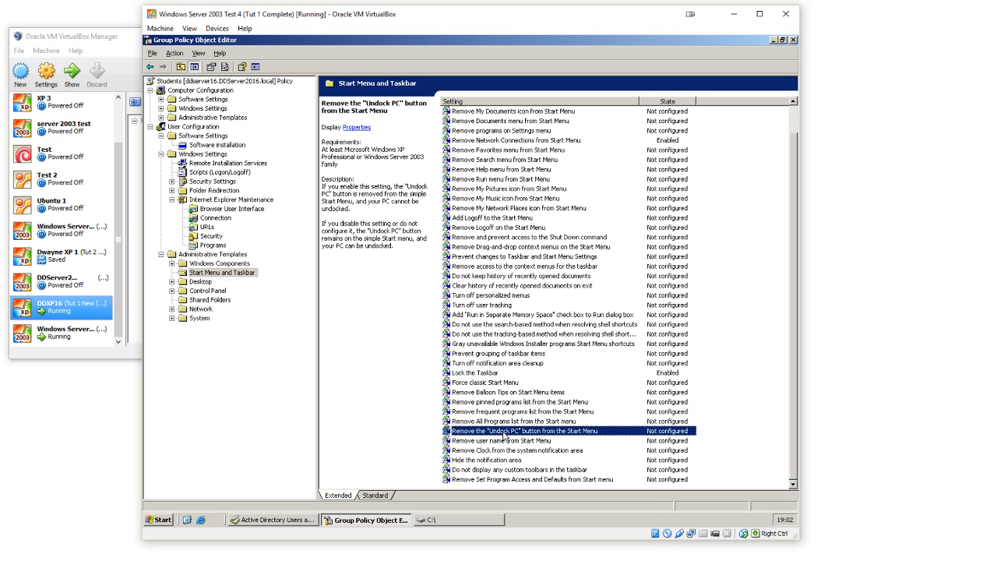
{"action": "double_click", "coordinate": [505, 434]}
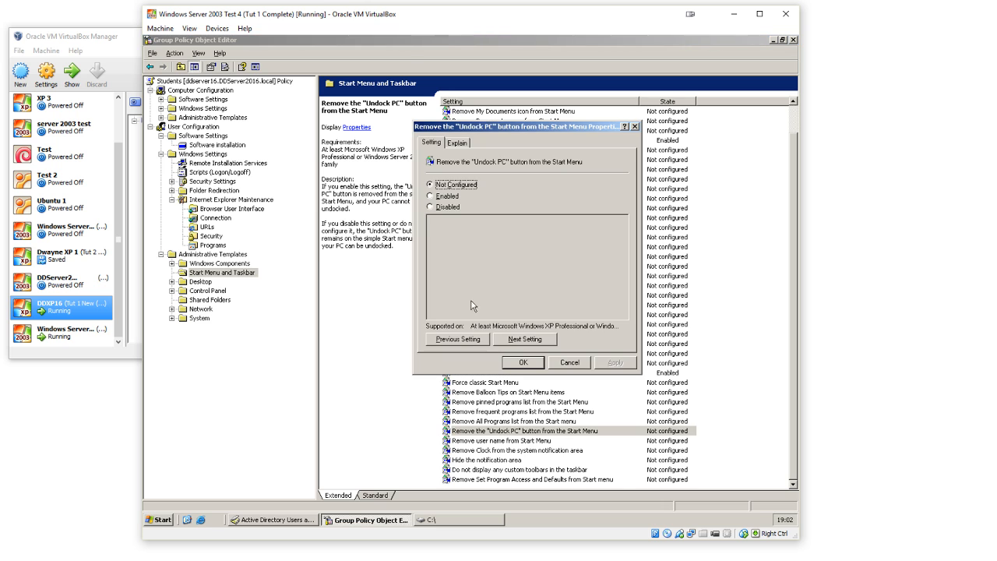
{"action": "left_click", "coordinate": [450, 196]}
{"action": "left_click", "coordinate": [526, 364]}
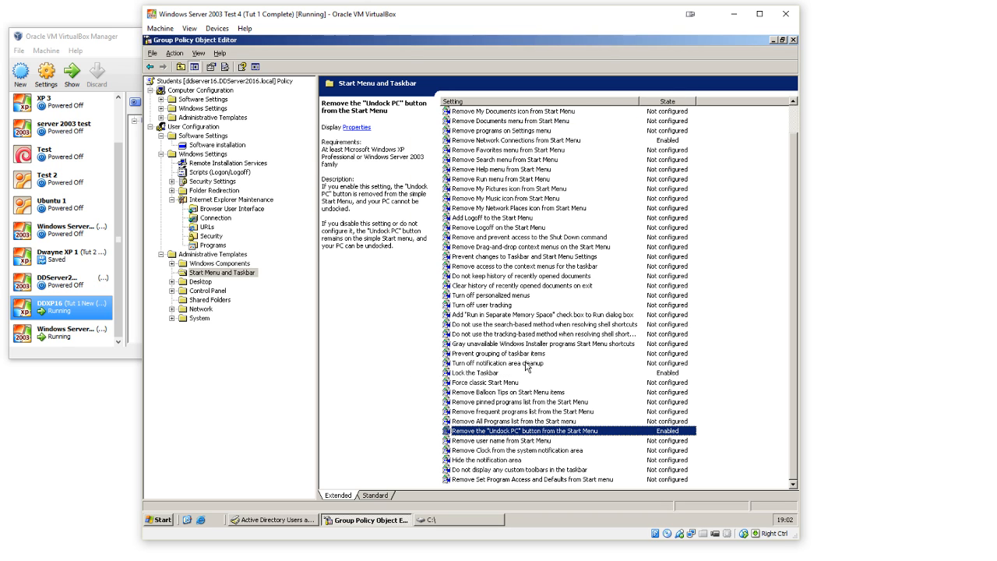
Step: Read the descriptions of the notification area, system clock, and Set Program Access and Defaults policies
{"action": "left_click", "coordinate": [508, 461]}
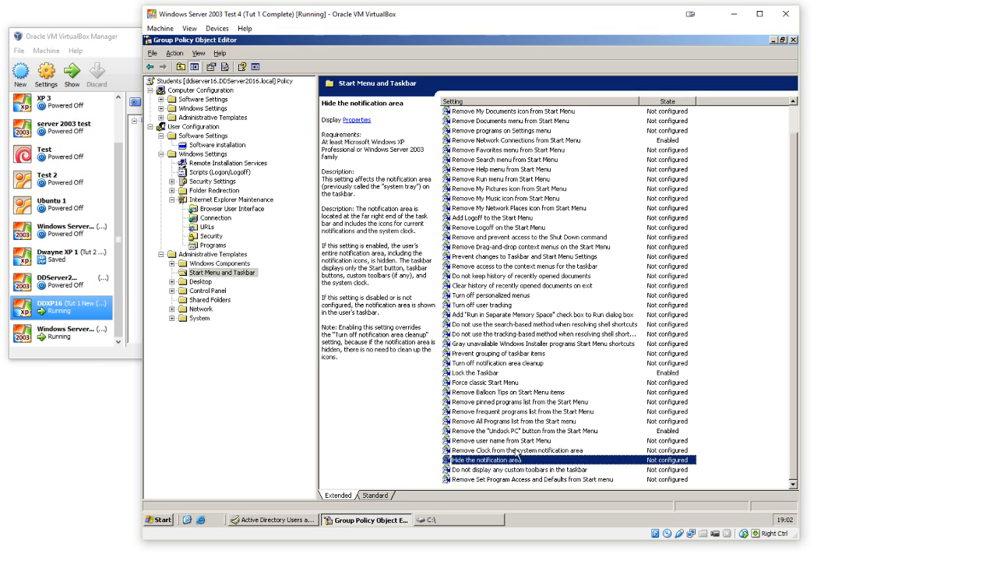
{"action": "left_click", "coordinate": [515, 451]}
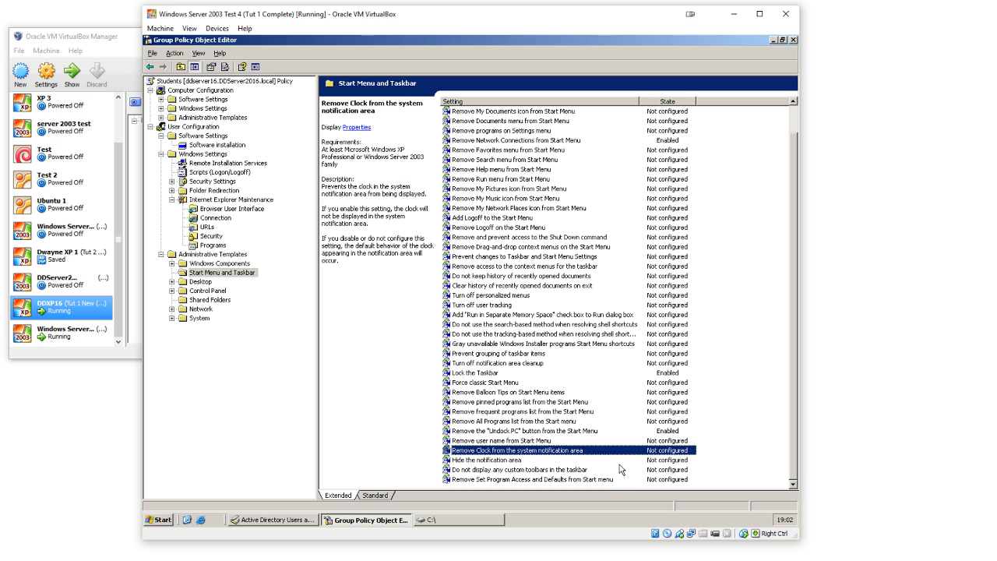
{"action": "left_click", "coordinate": [587, 481]}
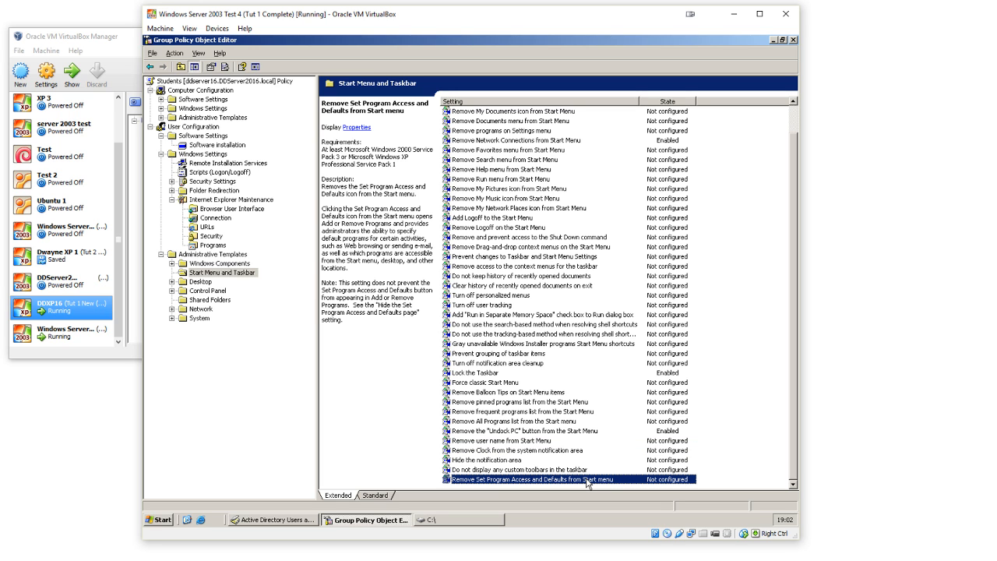
{"action": "scroll", "coordinate": [543, 411], "scroll_direction": "up", "scroll_amount": 1}
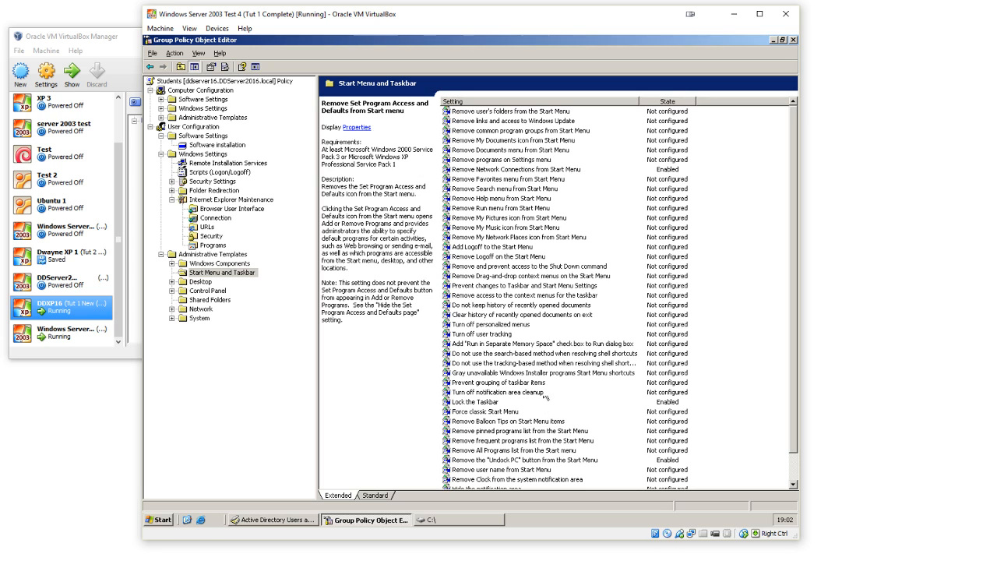
Step: Enable the "Remove My Network Places icon from Start Menu" policy
{"action": "double_click", "coordinate": [527, 238]}
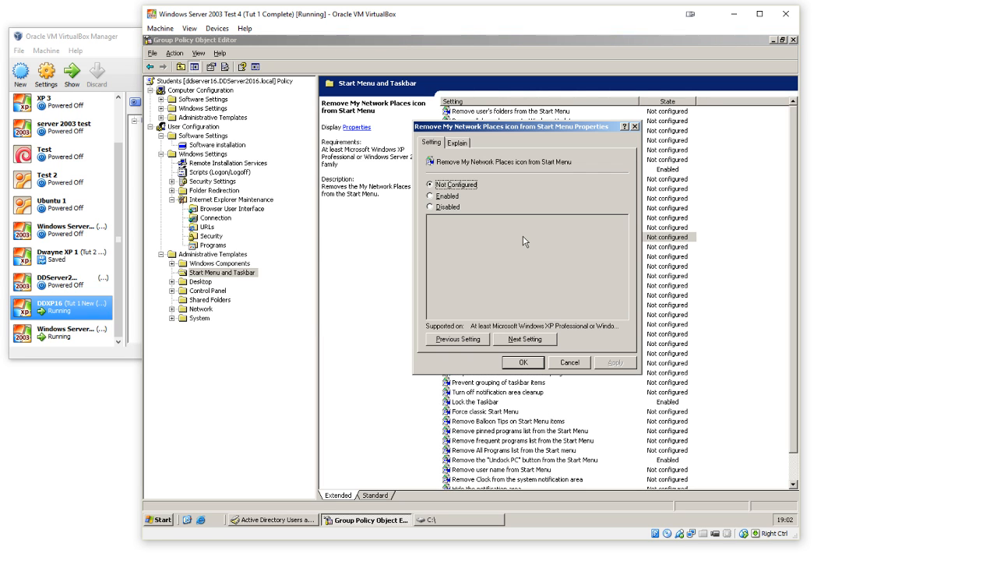
{"action": "left_click", "coordinate": [447, 196]}
{"action": "left_click", "coordinate": [523, 362]}
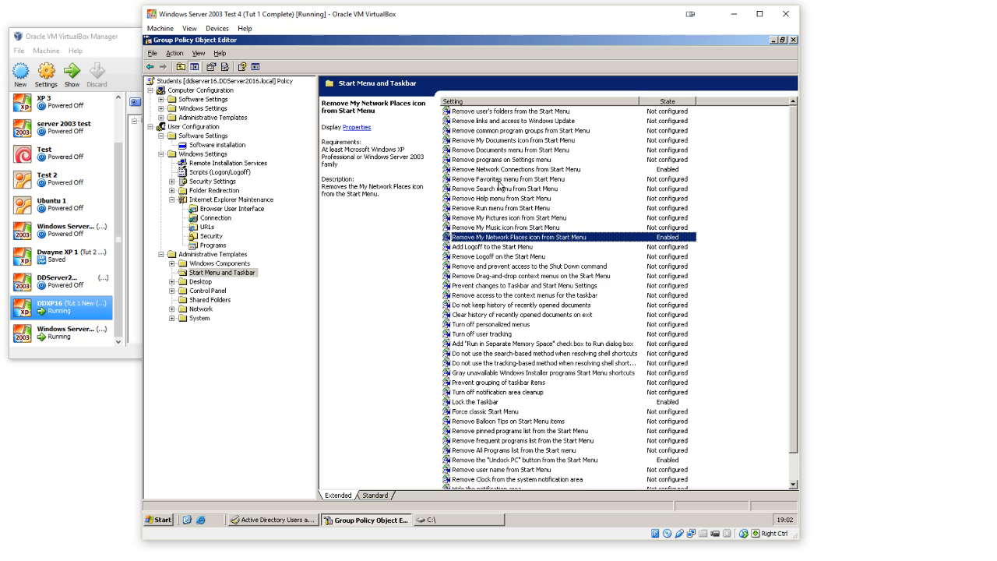
Step: In the Desktop administrative templates, enable the "Remove Recycle Bin icon from desktop" policy
{"action": "left_click", "coordinate": [204, 283]}
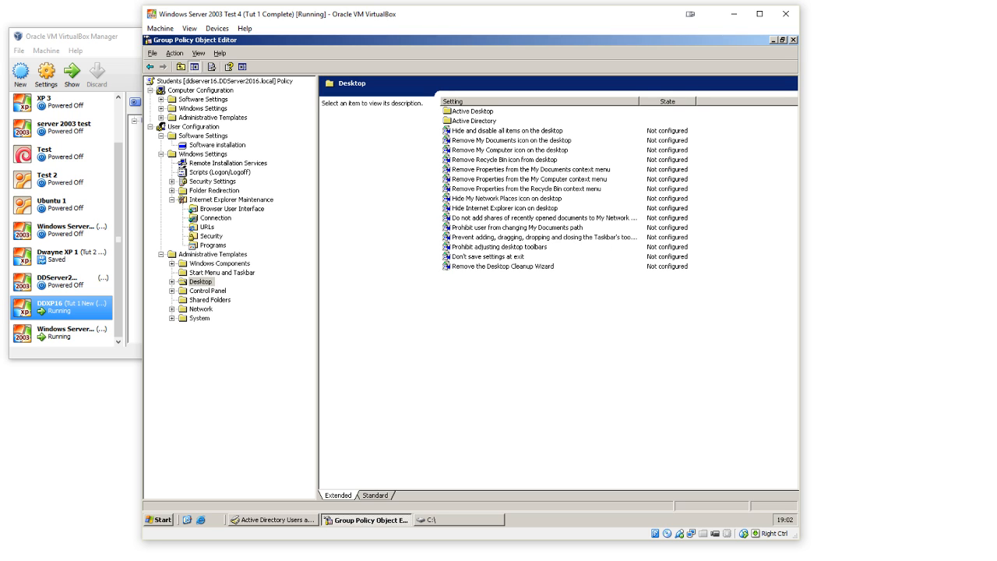
{"action": "double_click", "coordinate": [522, 161]}
{"action": "left_click", "coordinate": [457, 200]}
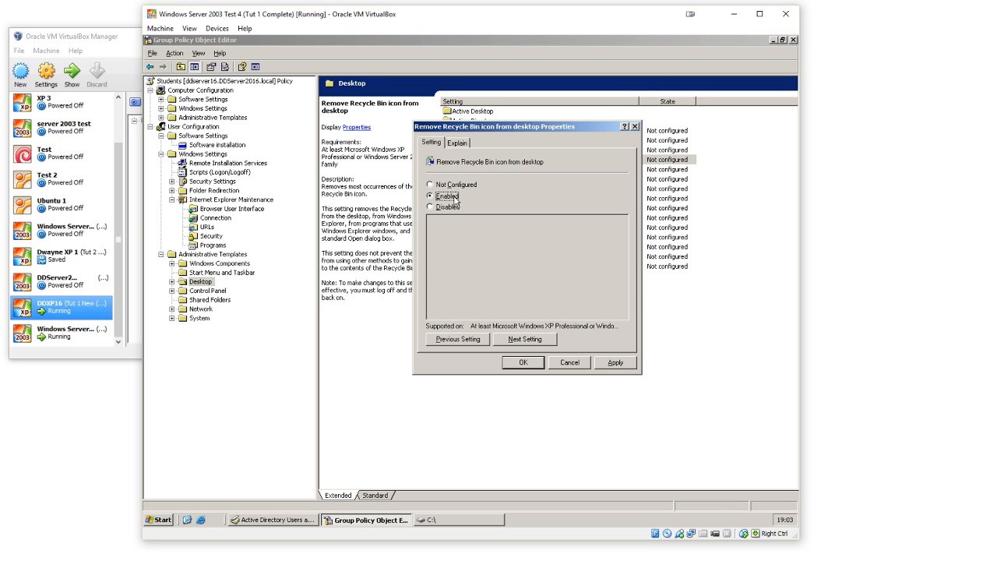
{"action": "left_click", "coordinate": [620, 362]}
{"action": "left_click", "coordinate": [524, 362]}
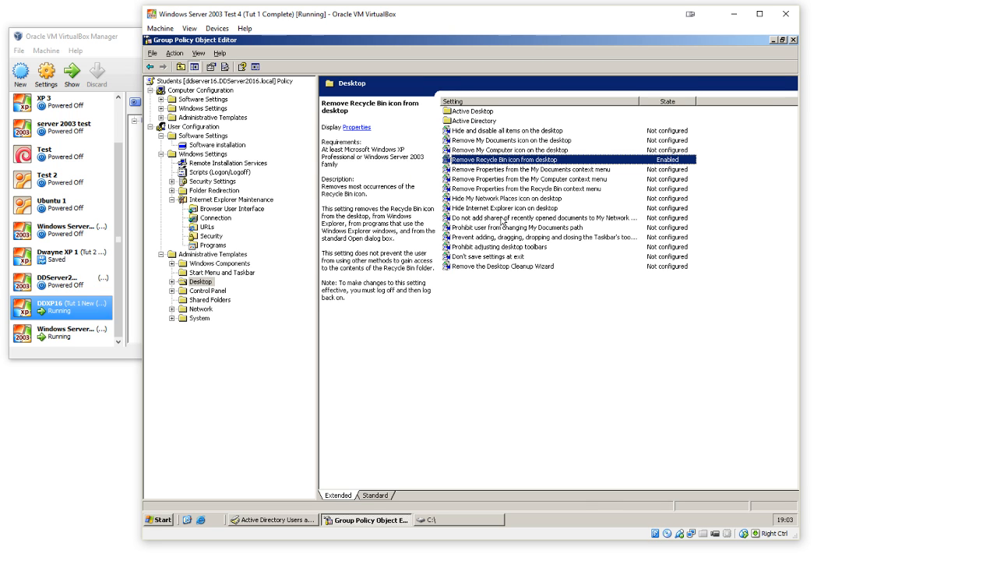
Step: Enable the "Remove the Desktop Cleanup Wizard" policy
{"action": "double_click", "coordinate": [500, 265]}
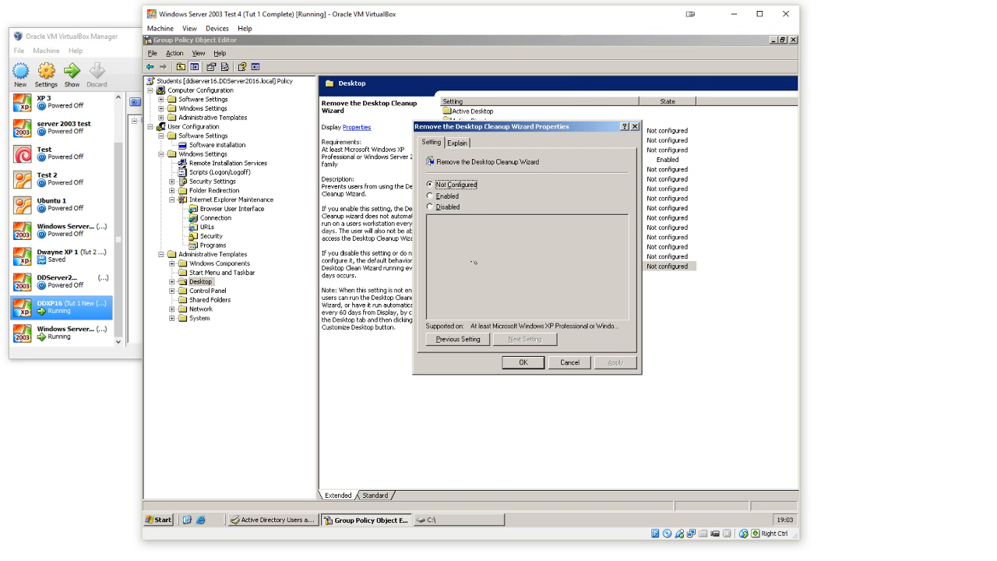
{"action": "left_click", "coordinate": [453, 197]}
{"action": "left_click", "coordinate": [530, 363]}
{"action": "left_click", "coordinate": [530, 365]}
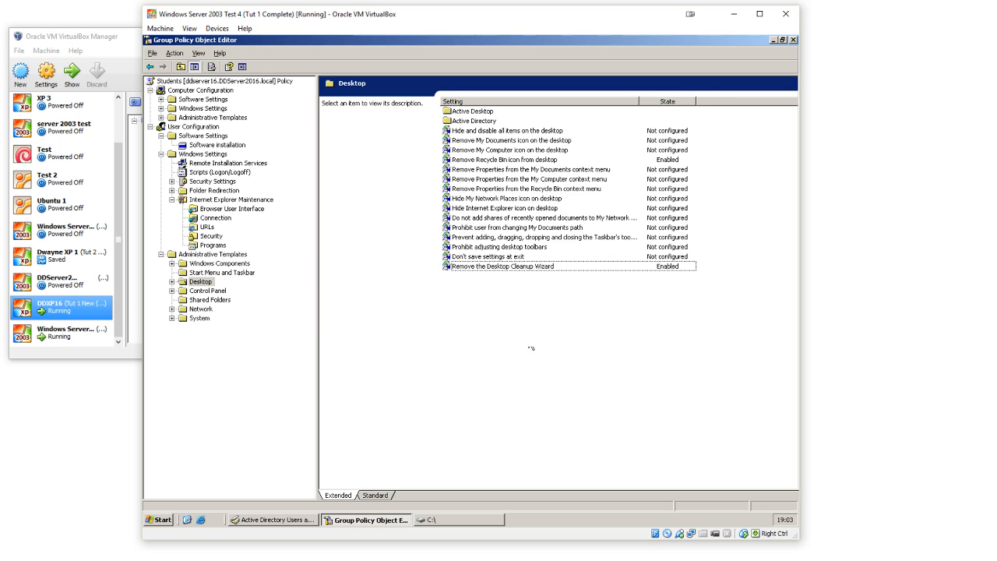
{"action": "double_click", "coordinate": [482, 113]}
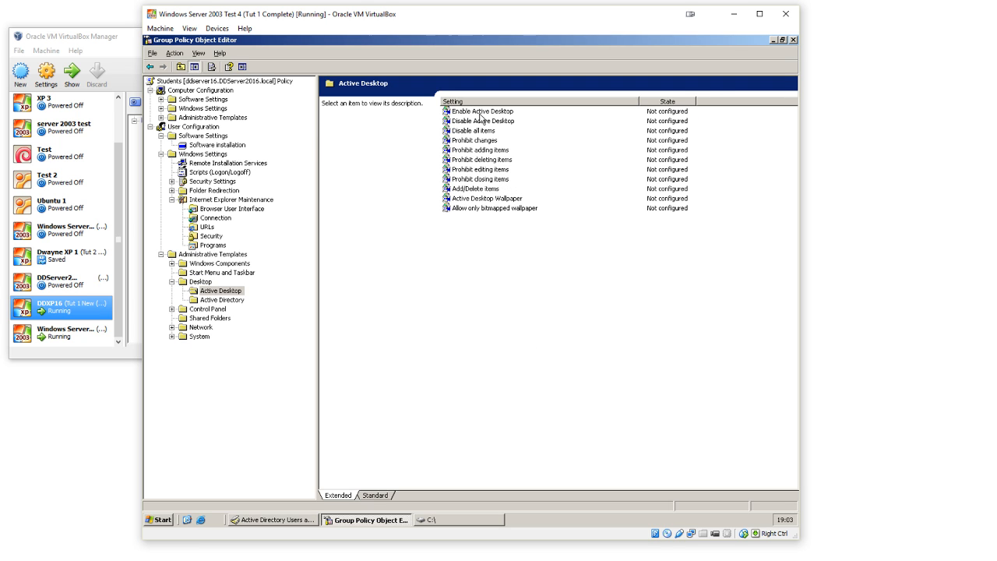
{"action": "double_click", "coordinate": [483, 199]}
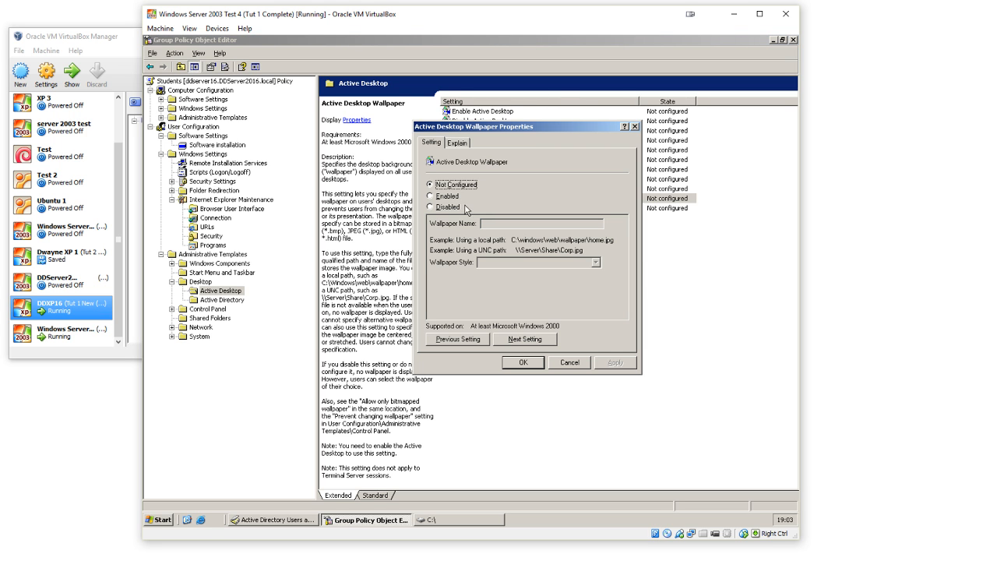
{"action": "left_click", "coordinate": [447, 198]}
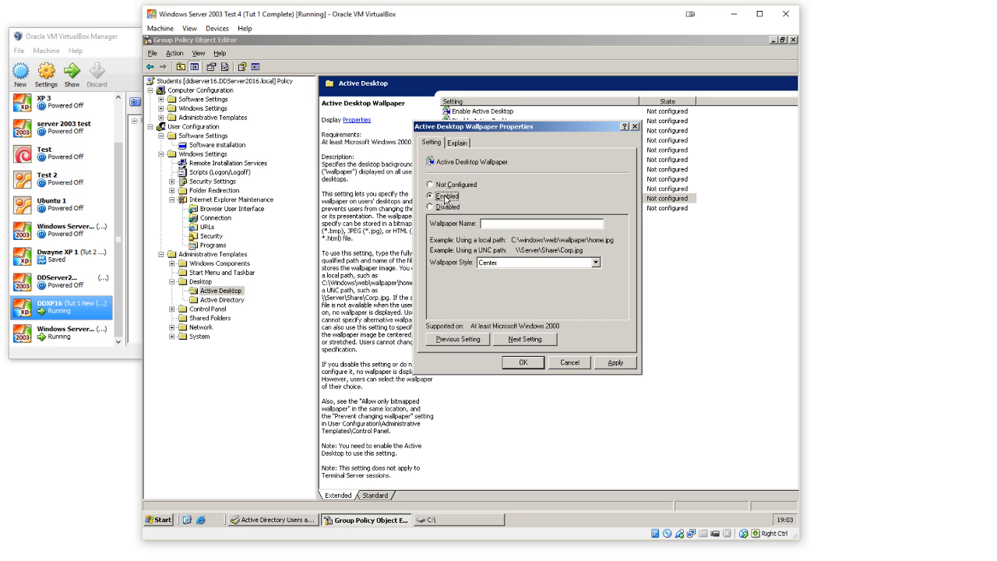
{"action": "left_click", "coordinate": [507, 263]}
{"action": "left_click", "coordinate": [502, 223]}
{"action": "left_click", "coordinate": [569, 370]}
{"action": "left_click", "coordinate": [568, 303]}
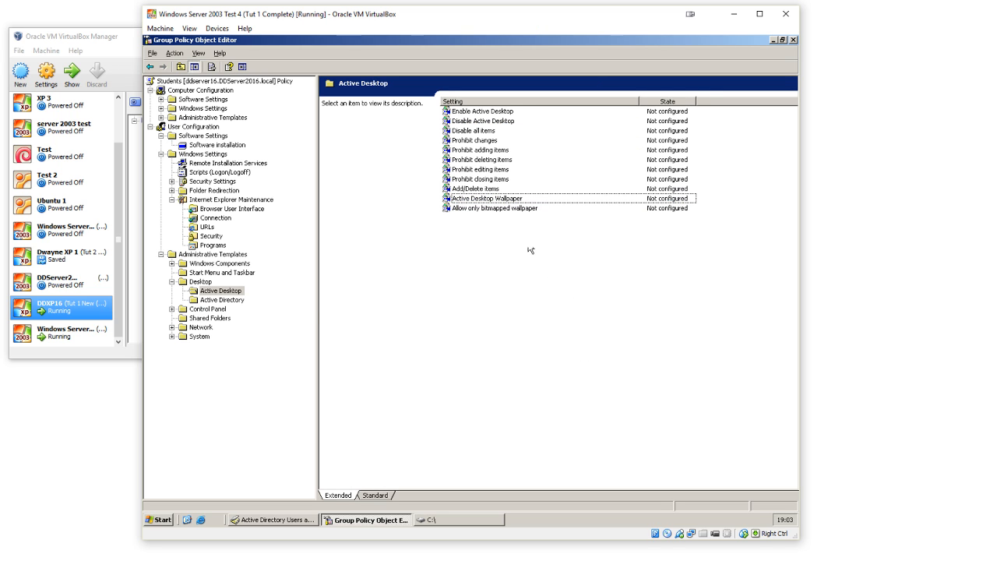
Step: Read the descriptions of the Active Desktop policies and look over the Active Directory policies under Desktop
{"action": "left_click", "coordinate": [478, 180]}
{"action": "key", "text": "Down"}
{"action": "key", "text": "Up"}
{"action": "key", "text": "Up"}
{"action": "key", "text": "Up"}
{"action": "key", "text": "Up"}
{"action": "key", "text": "Up"}
{"action": "key", "text": "Up"}
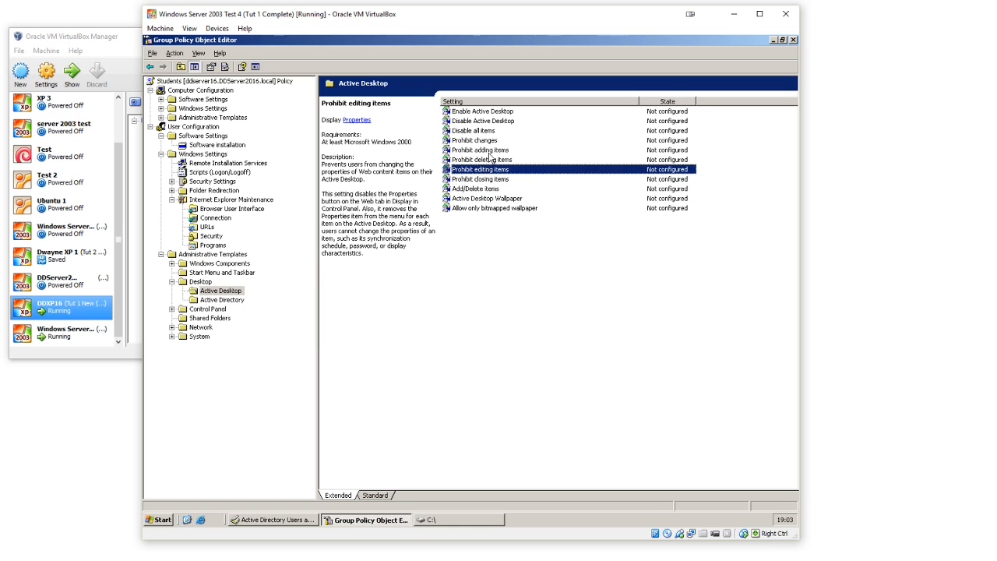
{"action": "key", "text": "Up"}
{"action": "key", "text": "Up"}
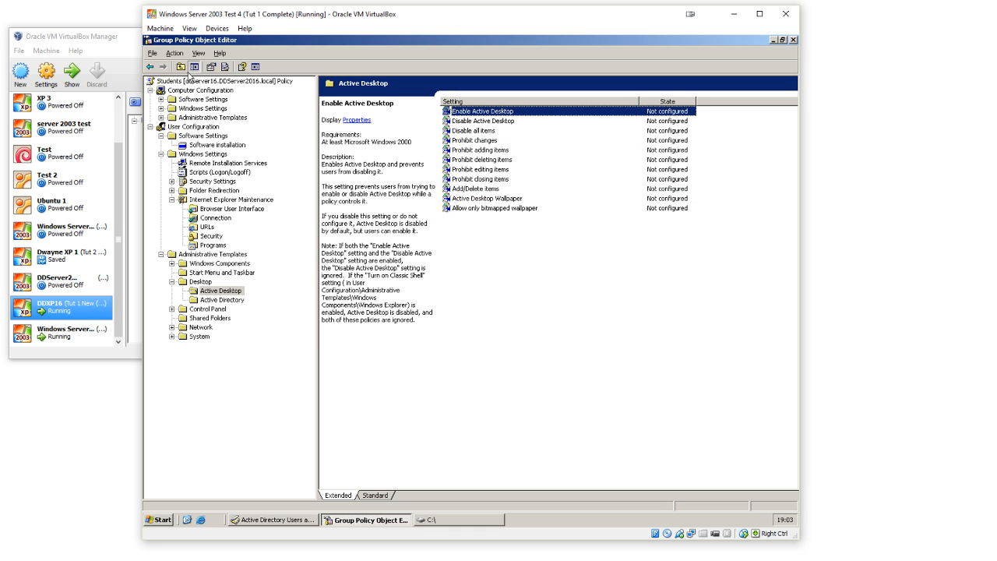
{"action": "left_click", "coordinate": [150, 67]}
{"action": "double_click", "coordinate": [477, 122]}
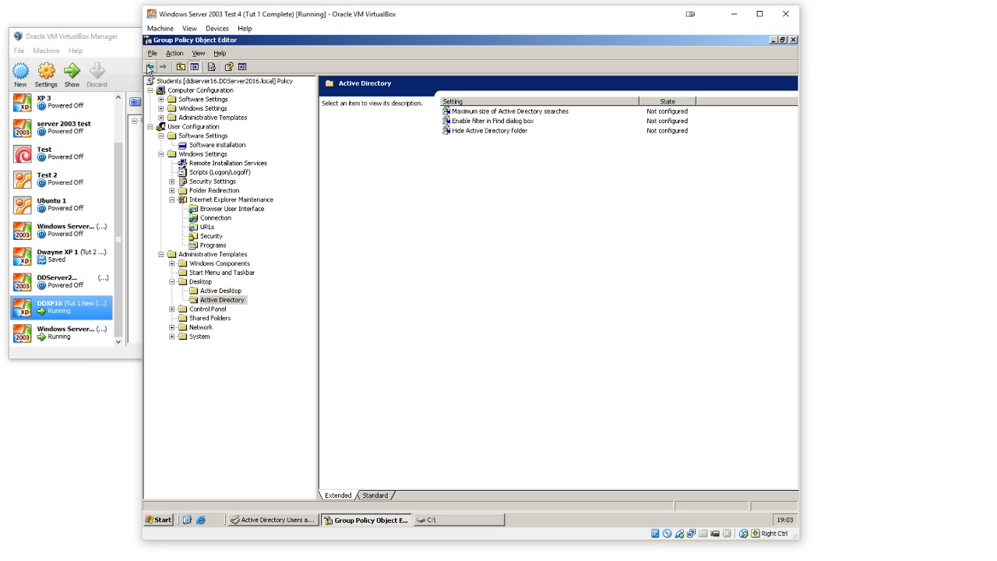
Step: Review the Desktop policy descriptions, including the My Computer, context menu and My Network Places icon policies
{"action": "left_click", "coordinate": [149, 67]}
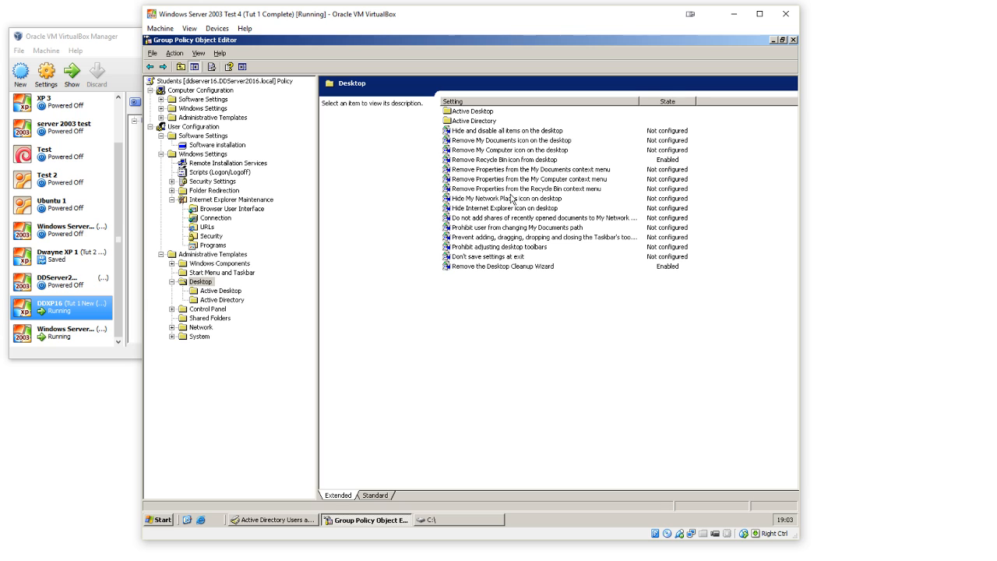
{"action": "left_click", "coordinate": [512, 257]}
{"action": "left_click", "coordinate": [513, 266]}
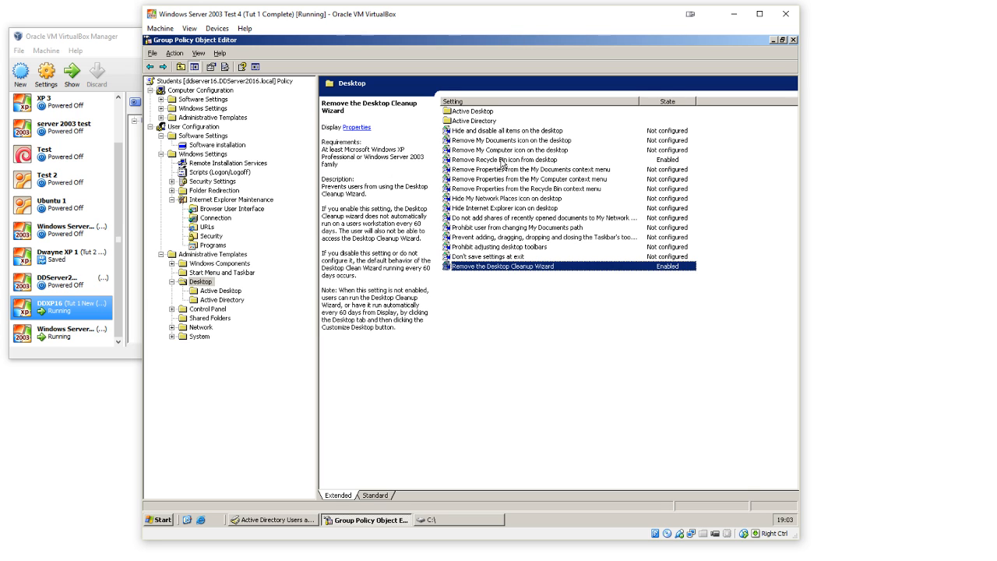
{"action": "left_click", "coordinate": [504, 153]}
{"action": "left_click", "coordinate": [508, 170]}
{"action": "left_click", "coordinate": [511, 180]}
{"action": "left_click", "coordinate": [514, 199]}
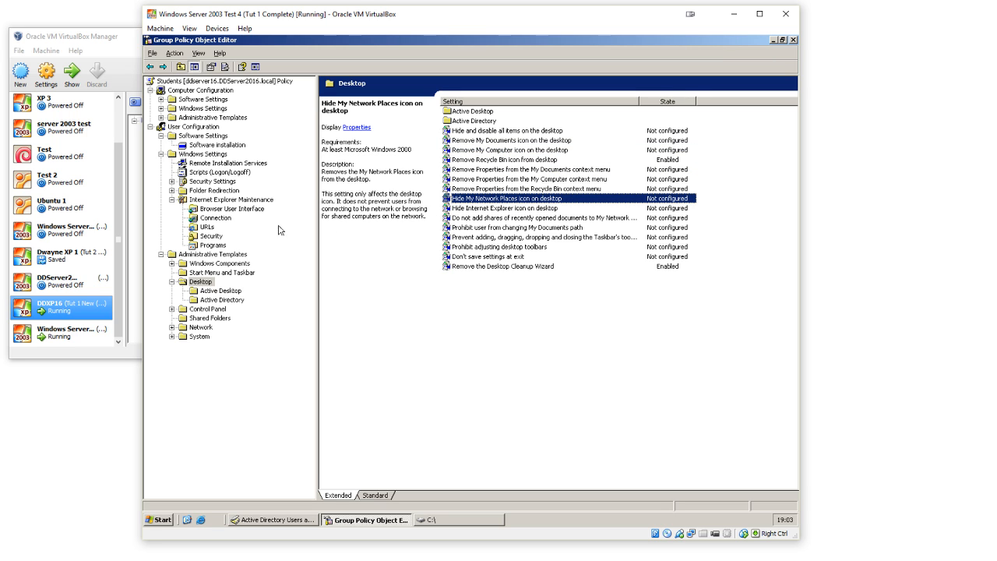
Step: In the Control Panel administrative templates, enable the "Prohibit access to the Control Panel" policy
{"action": "left_click", "coordinate": [205, 309]}
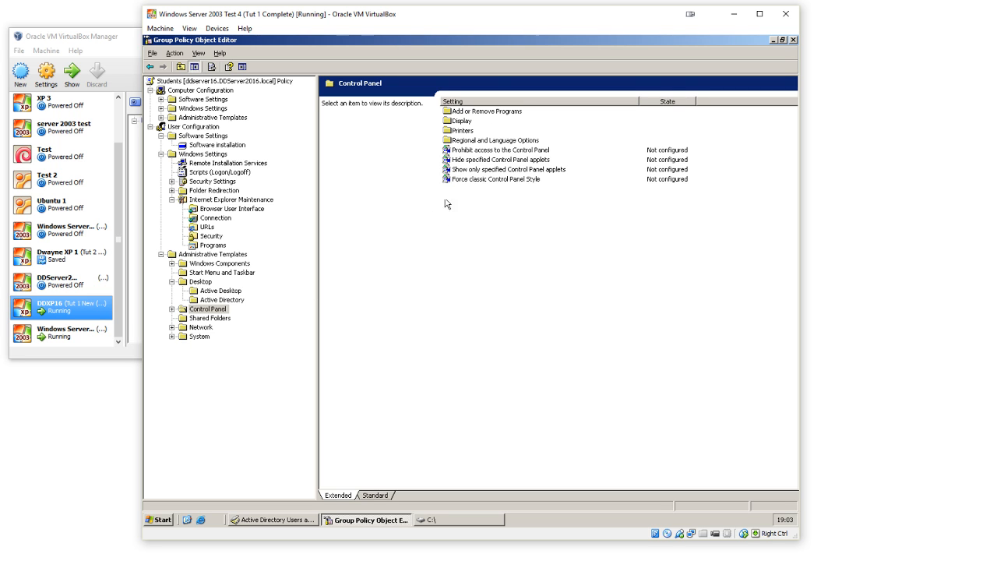
{"action": "double_click", "coordinate": [518, 150]}
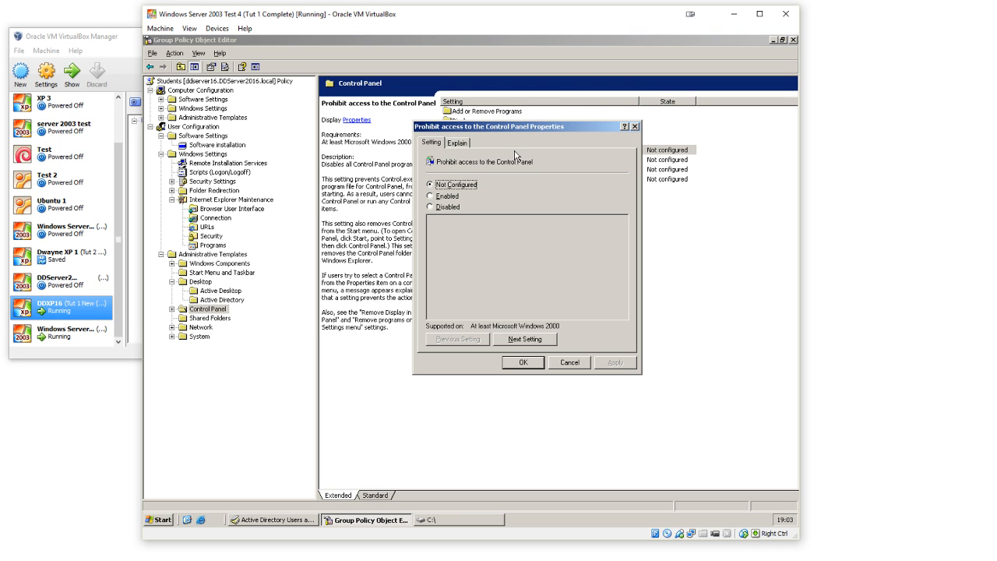
{"action": "left_click", "coordinate": [449, 196]}
{"action": "left_click", "coordinate": [612, 361]}
{"action": "left_click", "coordinate": [523, 361]}
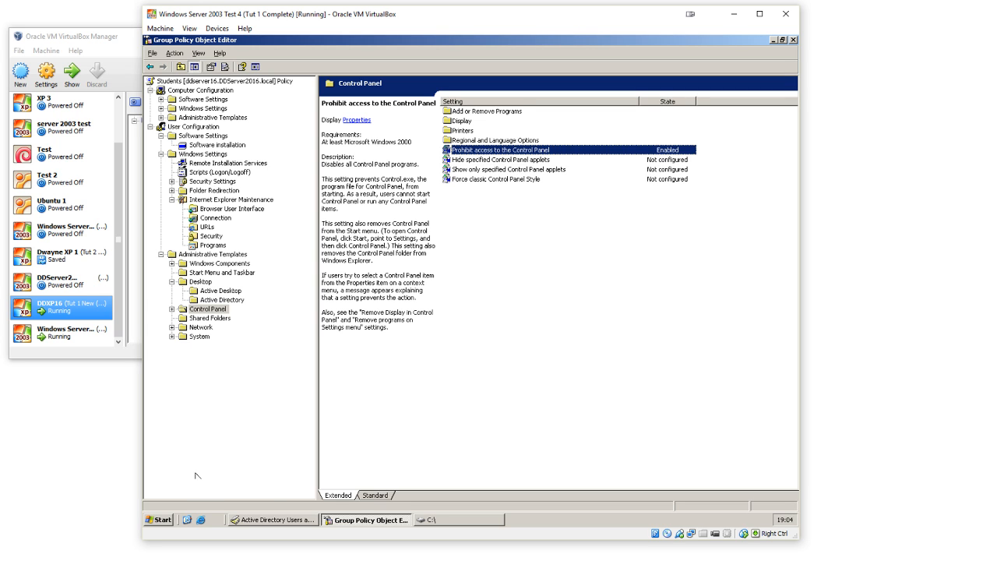
Step: Open the server's own Control Panel to view its items, and close it again
{"action": "left_click", "coordinate": [170, 521]}
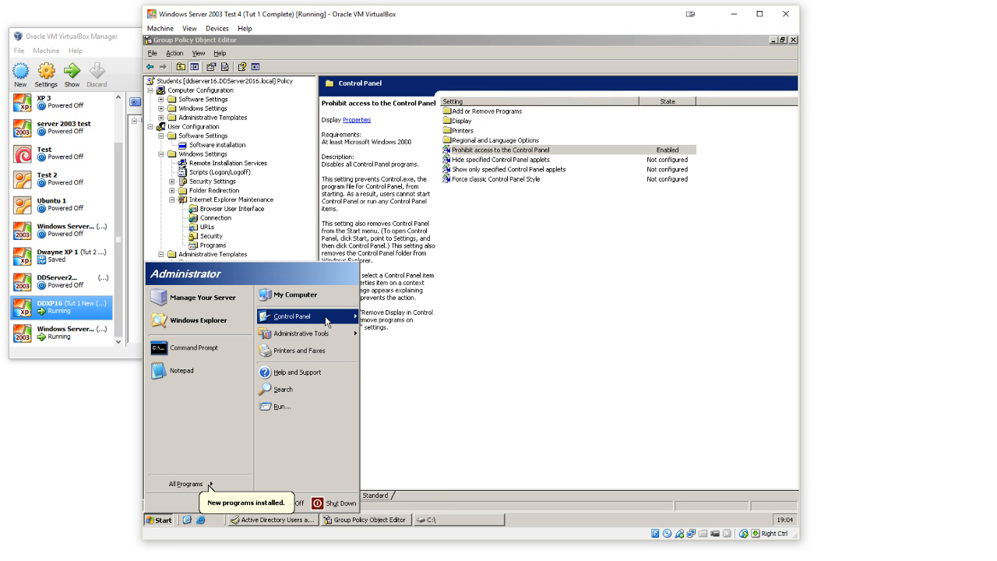
{"action": "left_click", "coordinate": [331, 318]}
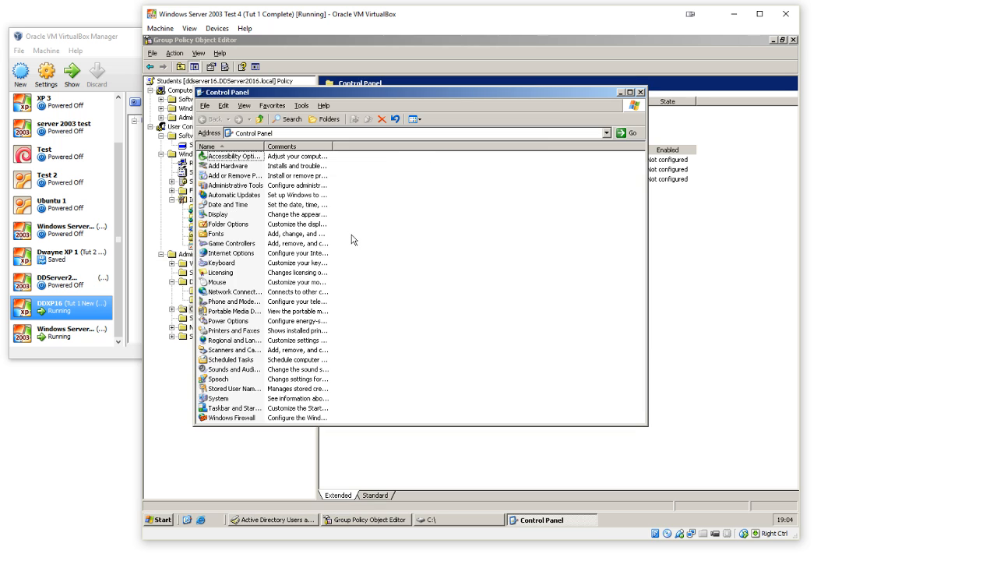
{"action": "left_click", "coordinate": [641, 92]}
Step: Review the "Hide specified Control Panel applets" description and the Desktop Themes policies under Display
{"action": "left_click", "coordinate": [519, 160]}
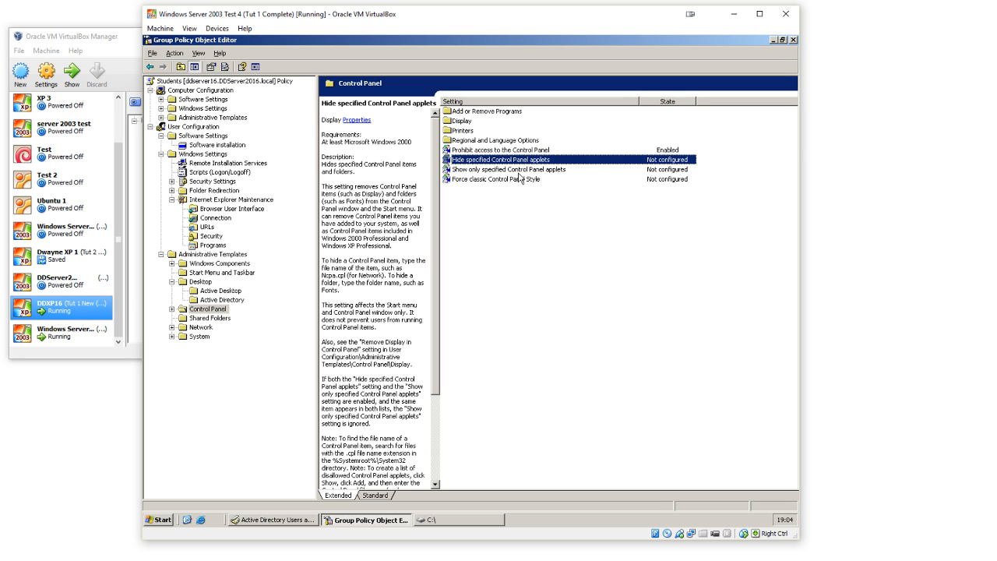
{"action": "double_click", "coordinate": [463, 121]}
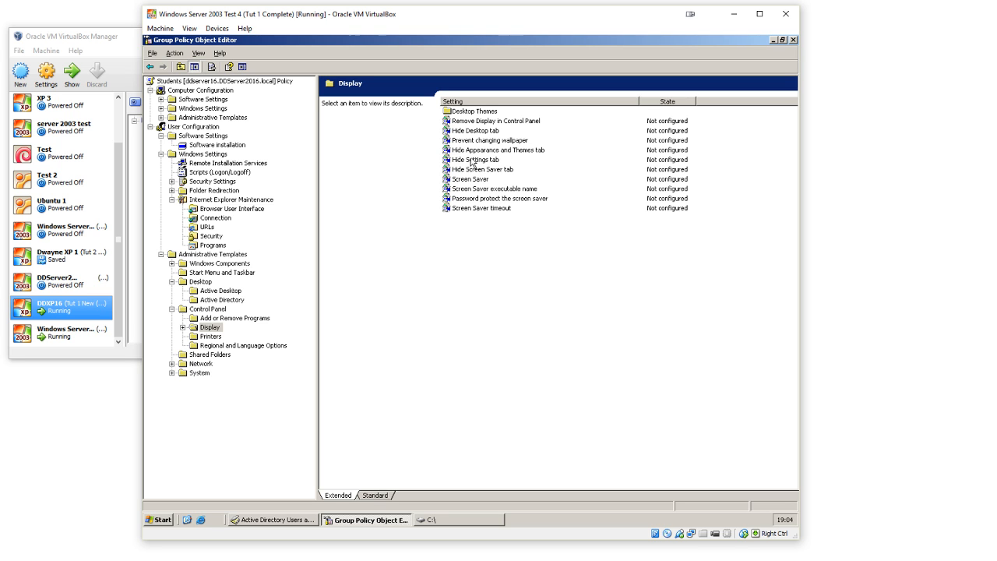
{"action": "double_click", "coordinate": [477, 113]}
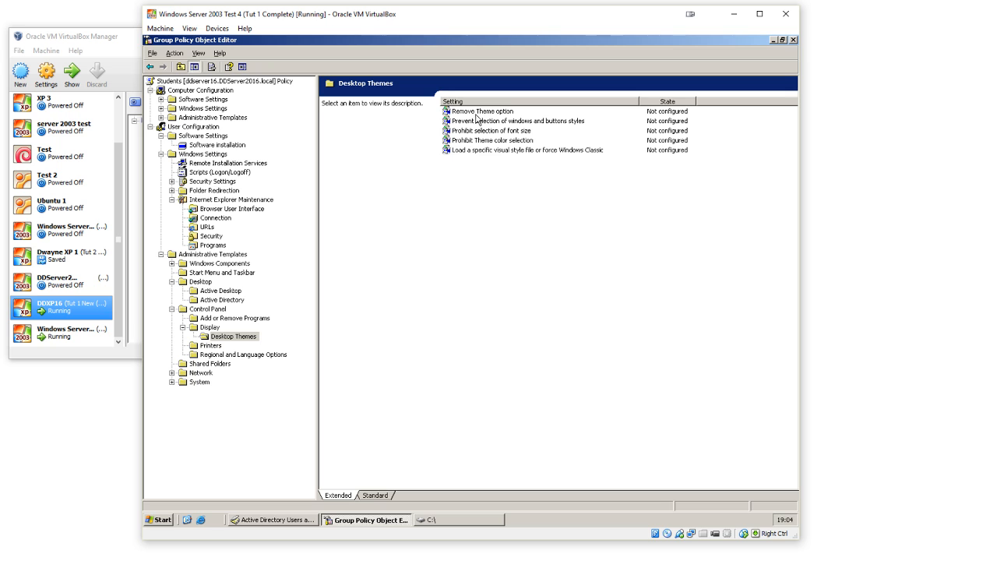
{"action": "left_click", "coordinate": [479, 113]}
{"action": "left_click", "coordinate": [487, 140]}
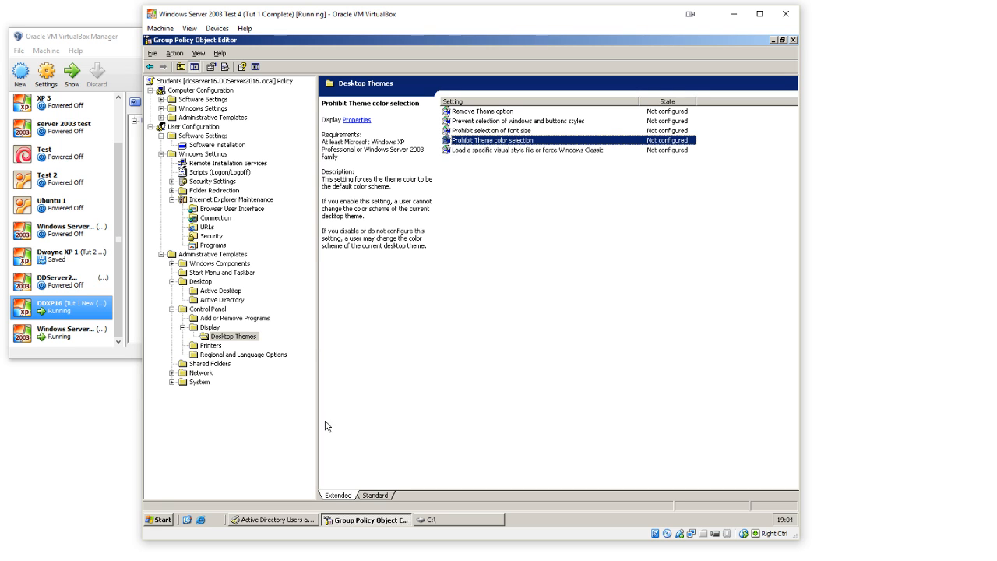
{"action": "left_click", "coordinate": [151, 67]}
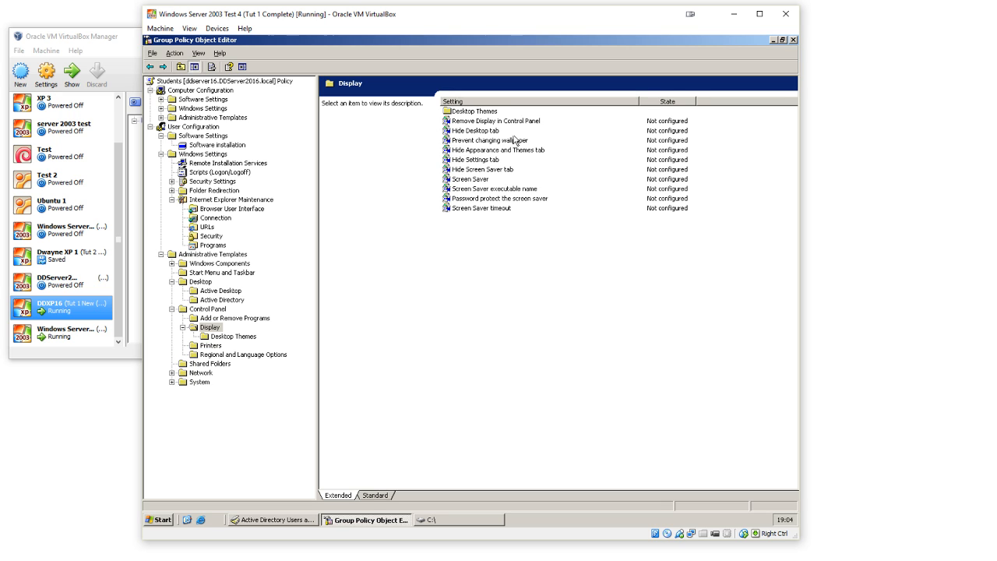
Step: Enable the "Prevent changing wallpaper" policy in the Display templates
{"action": "left_click", "coordinate": [477, 145]}
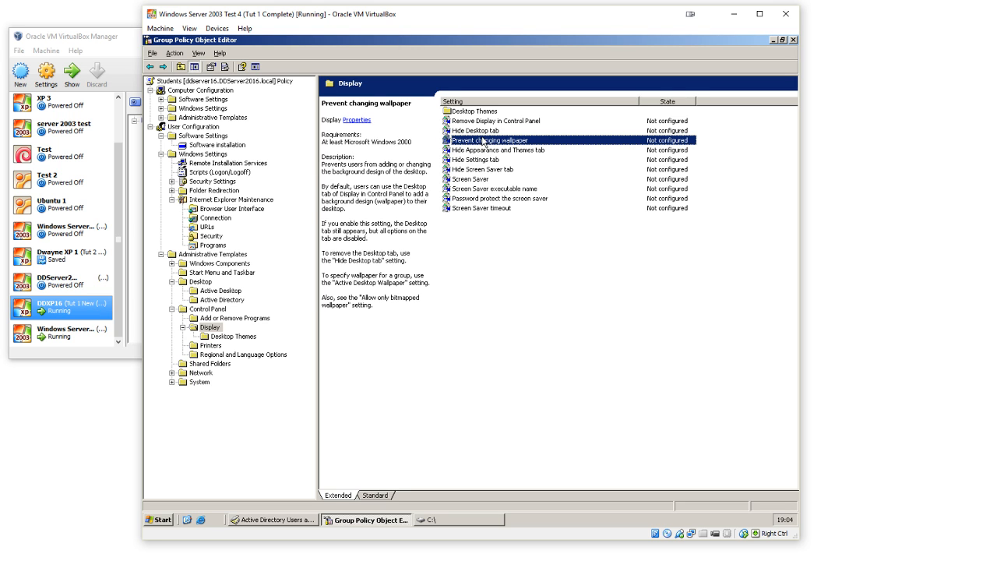
{"action": "double_click", "coordinate": [483, 140]}
{"action": "left_click", "coordinate": [450, 197]}
{"action": "left_click", "coordinate": [611, 364]}
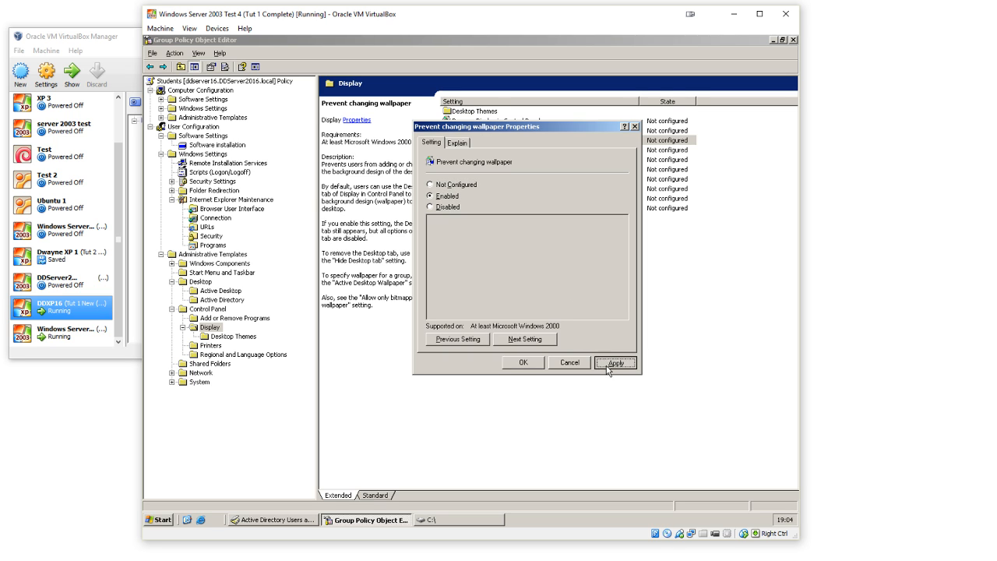
{"action": "left_click", "coordinate": [524, 364]}
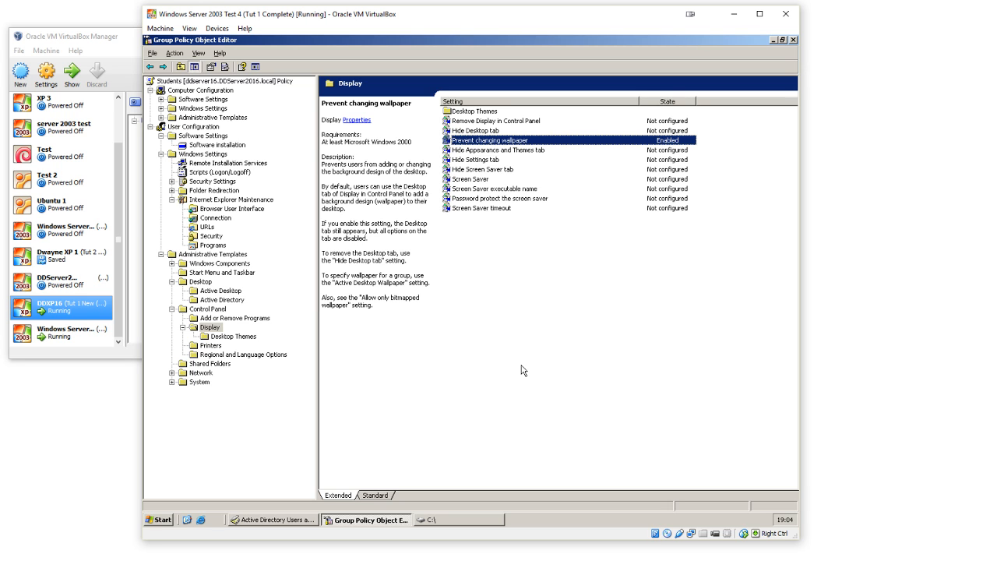
{"action": "left_click", "coordinate": [522, 371]}
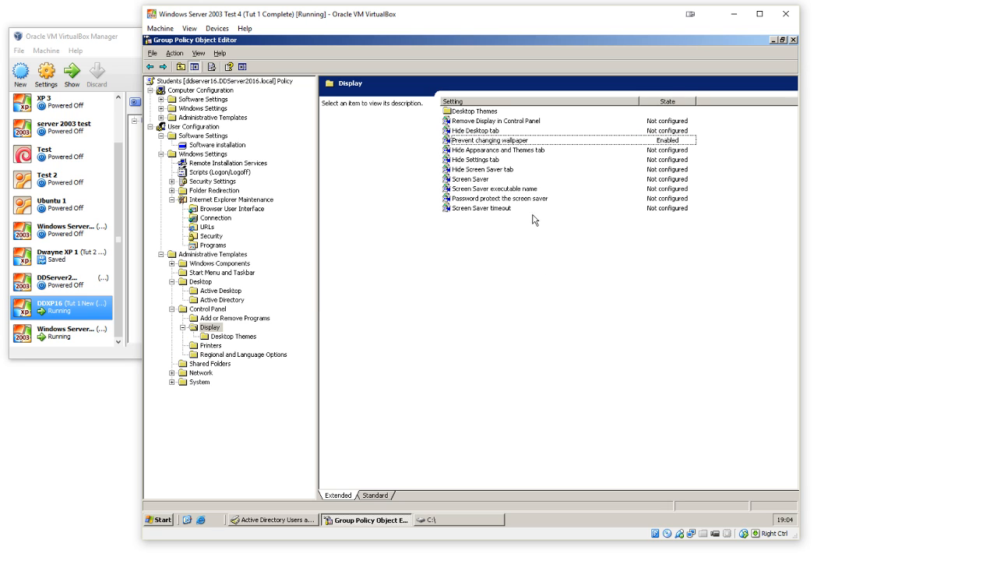
{"action": "left_click", "coordinate": [530, 143]}
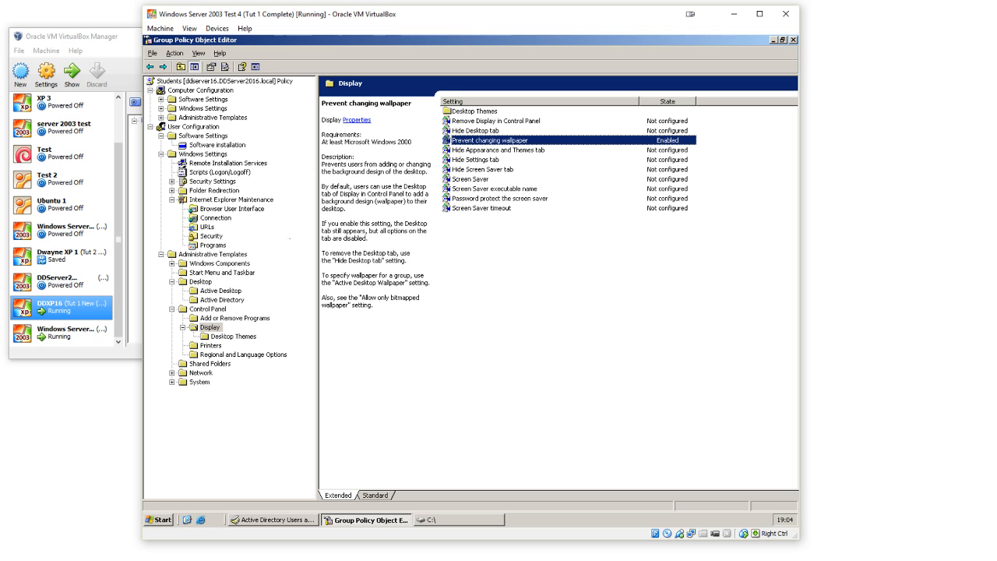
Step: In the Printers templates, enable the "Prevent addition of printers" policy and advance to "Prevent deletion of printers"
{"action": "left_click", "coordinate": [212, 346]}
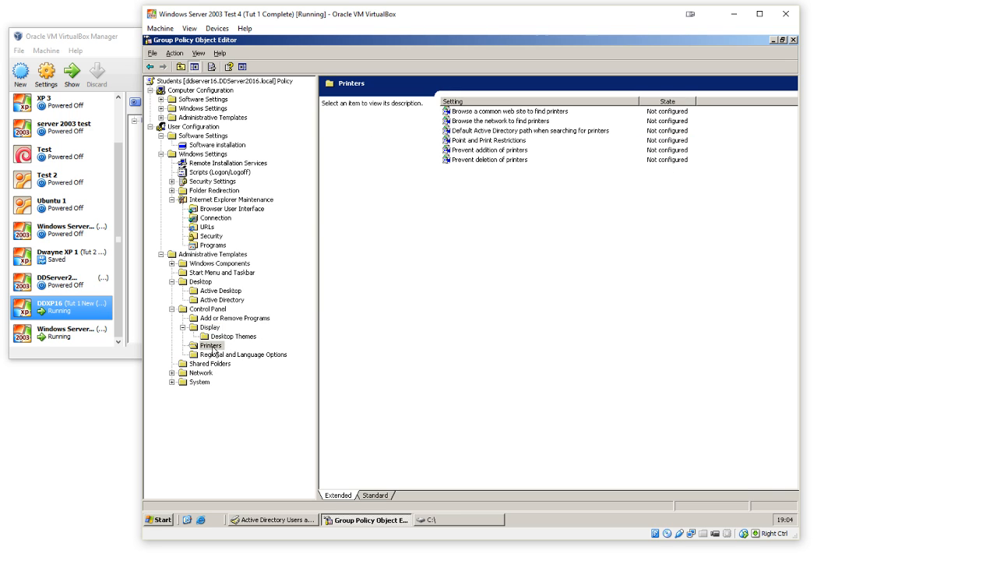
{"action": "double_click", "coordinate": [500, 150]}
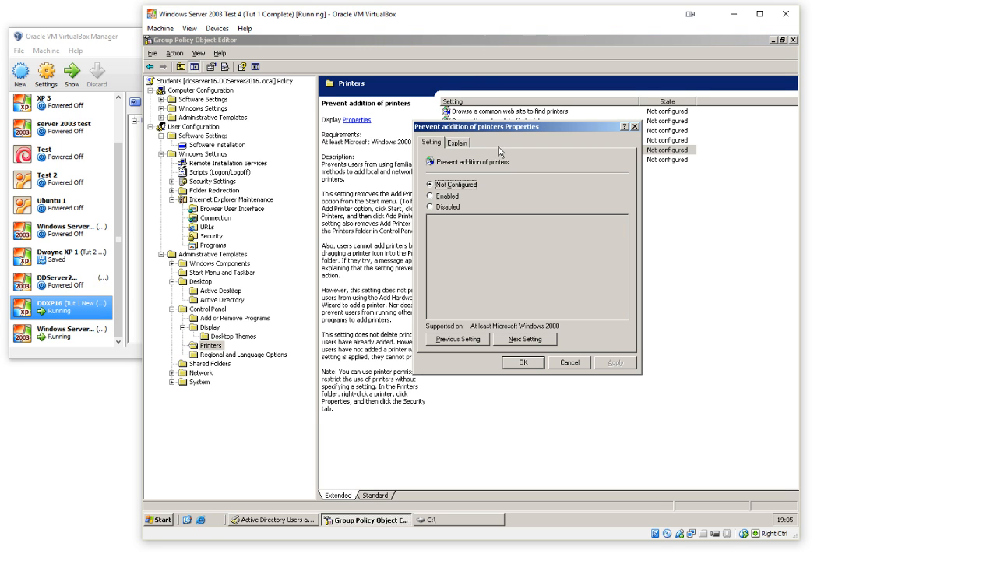
{"action": "left_click", "coordinate": [440, 196]}
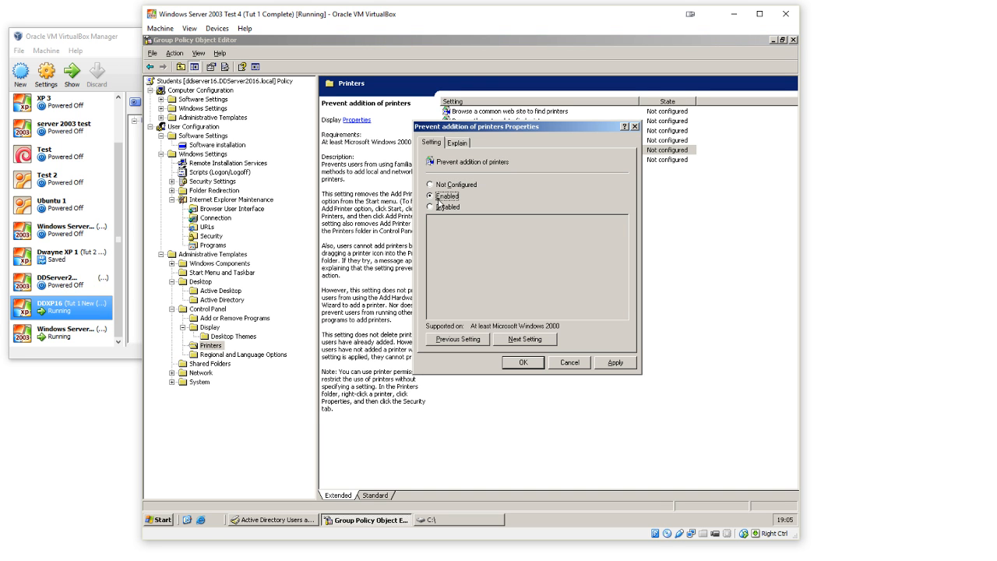
{"action": "left_click", "coordinate": [548, 343]}
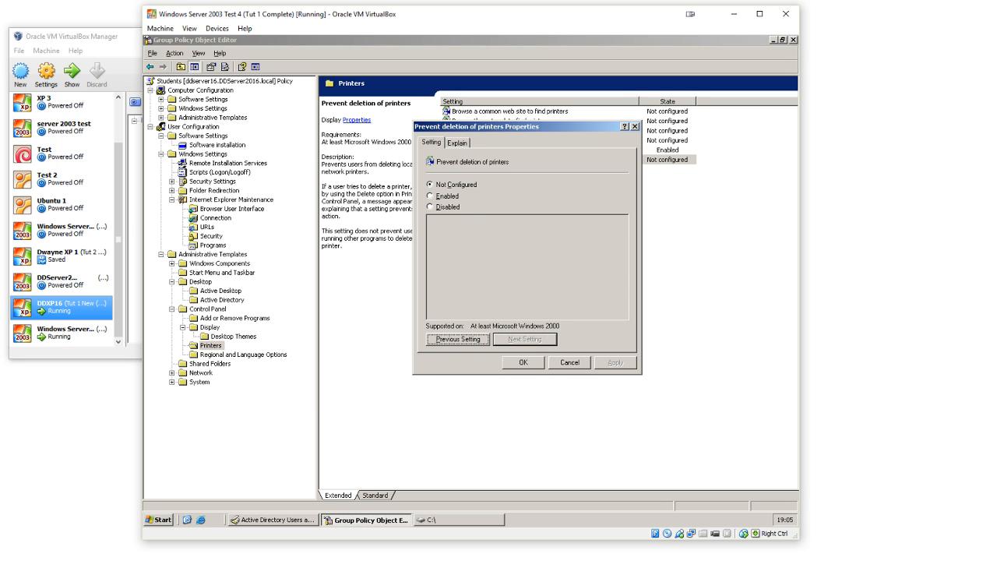
Step: Enable the "Prevent deletion of printers" policy and close its properties
{"action": "left_click", "coordinate": [449, 197]}
{"action": "left_click", "coordinate": [613, 362]}
{"action": "left_click", "coordinate": [543, 363]}
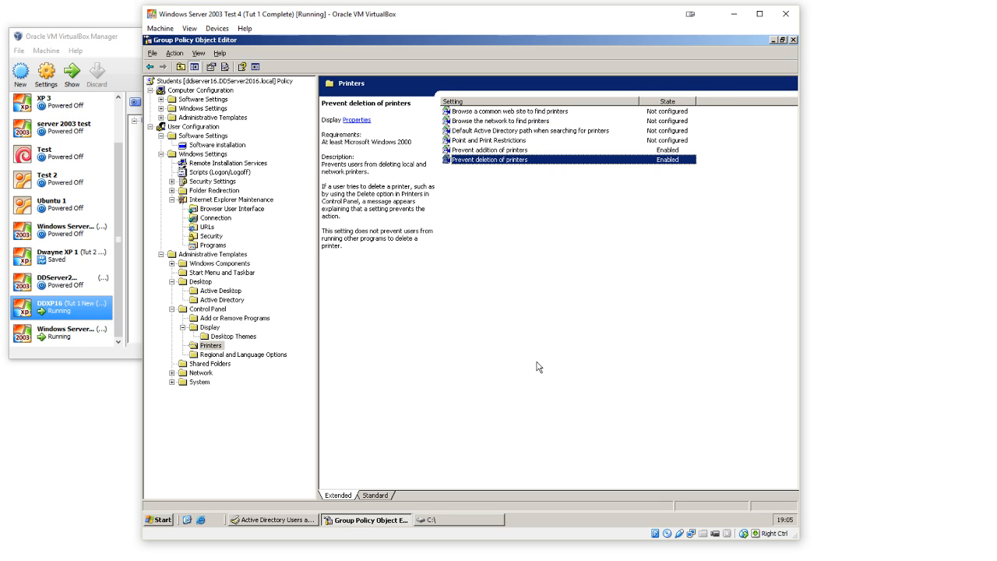
{"action": "left_click", "coordinate": [527, 358]}
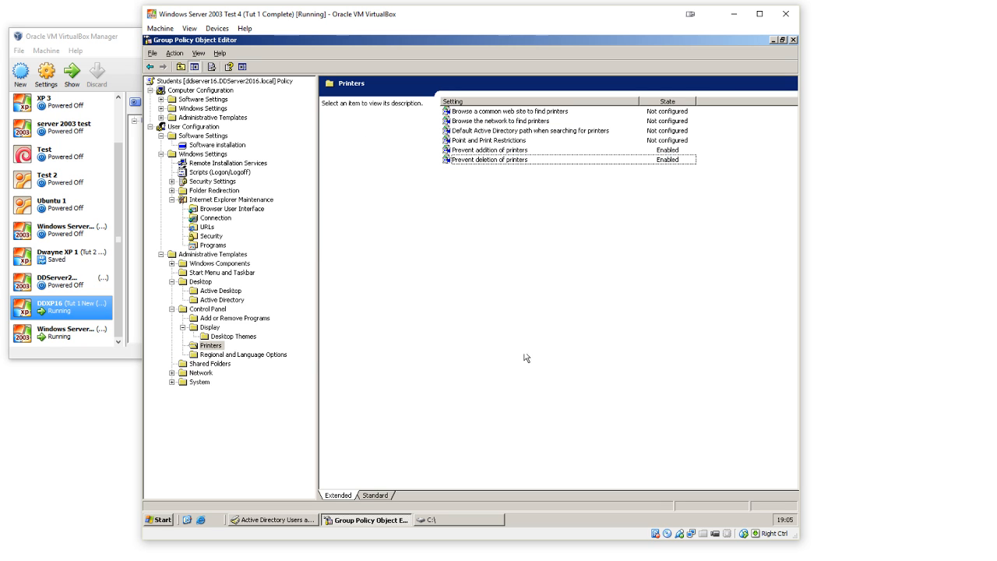
Step: Under Regional and Language Options, enable "Restrict selection of Windows menus and dialogs language" with English as the language
{"action": "left_click", "coordinate": [236, 356]}
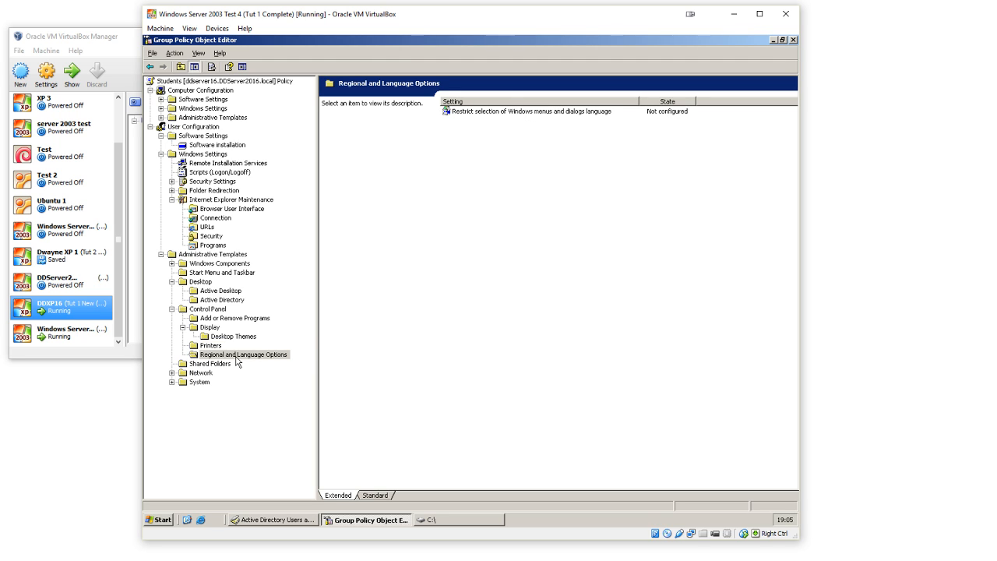
{"action": "double_click", "coordinate": [520, 117]}
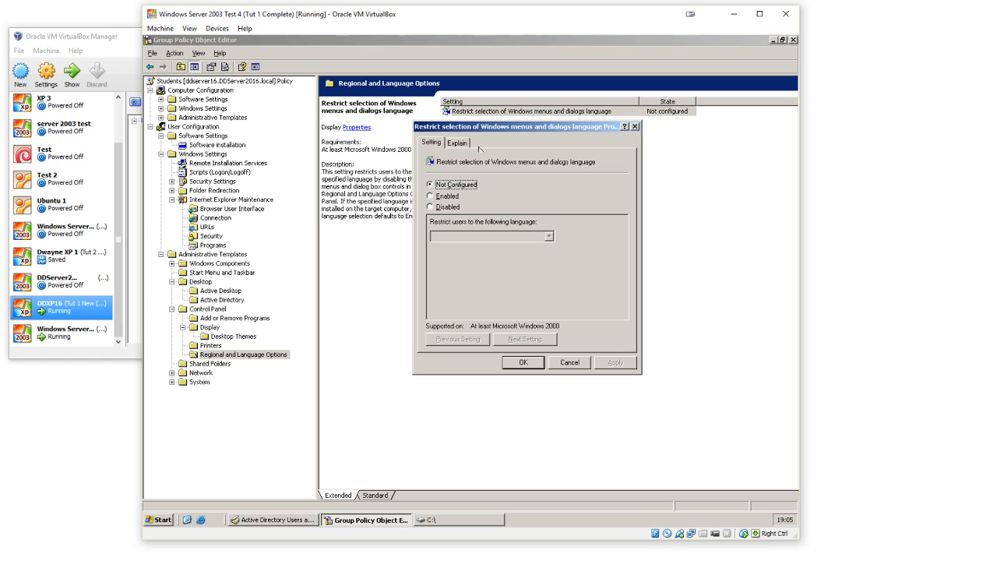
{"action": "left_click", "coordinate": [451, 196]}
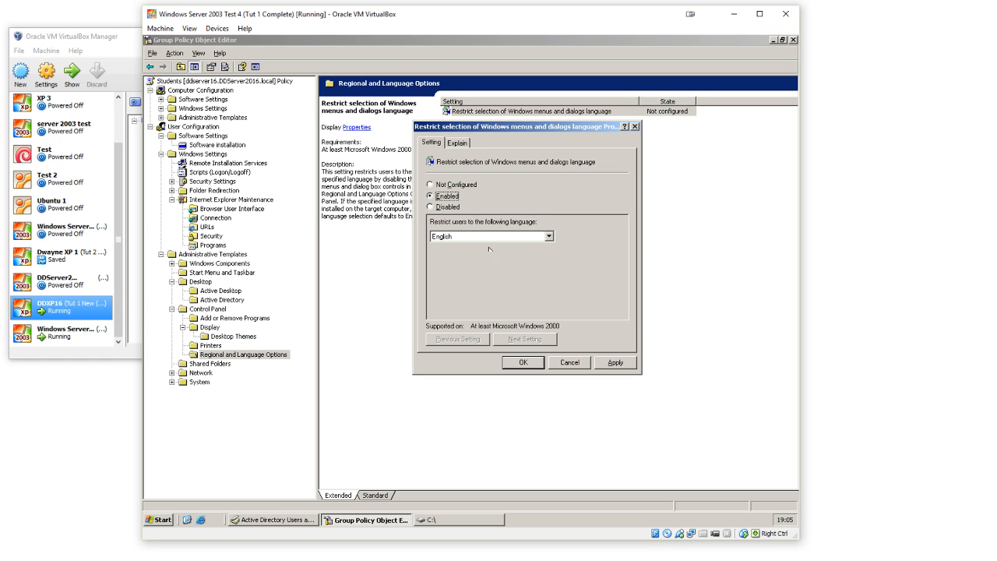
{"action": "left_click", "coordinate": [613, 363]}
{"action": "left_click", "coordinate": [512, 363]}
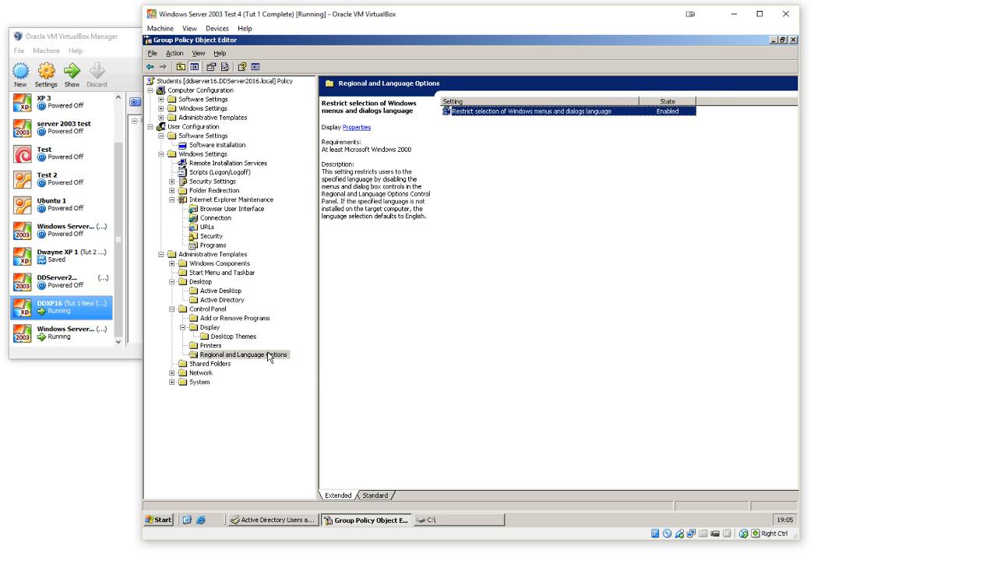
Step: In the Shared Folders templates, enable the "Allow shared folders to be published" policy
{"action": "left_click", "coordinate": [224, 367]}
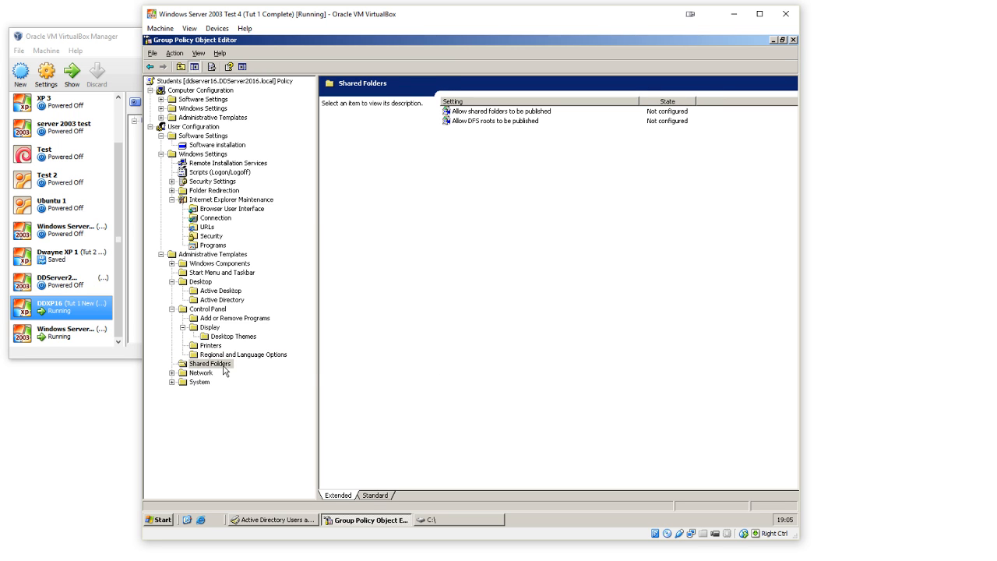
{"action": "left_click", "coordinate": [497, 123]}
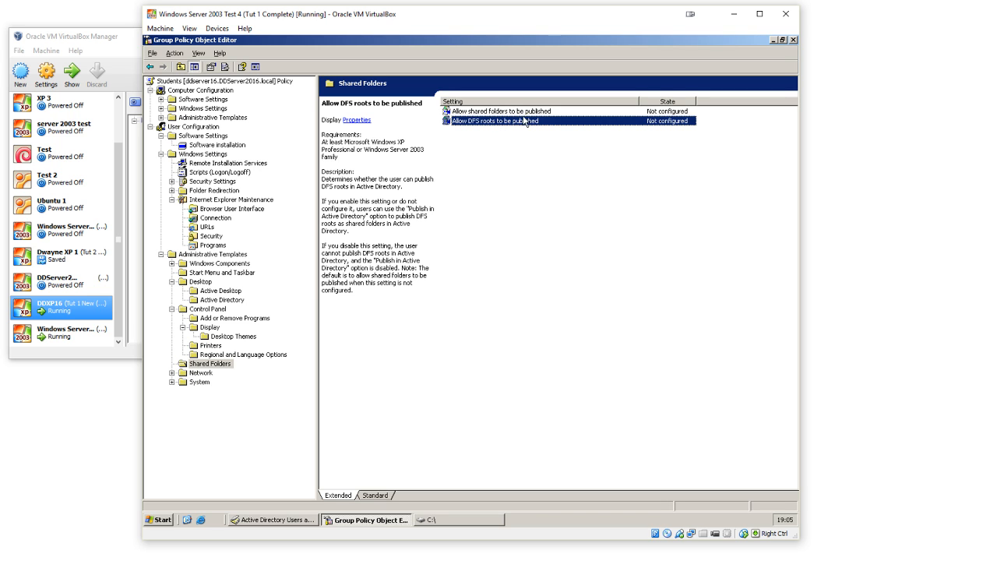
{"action": "left_click", "coordinate": [530, 114]}
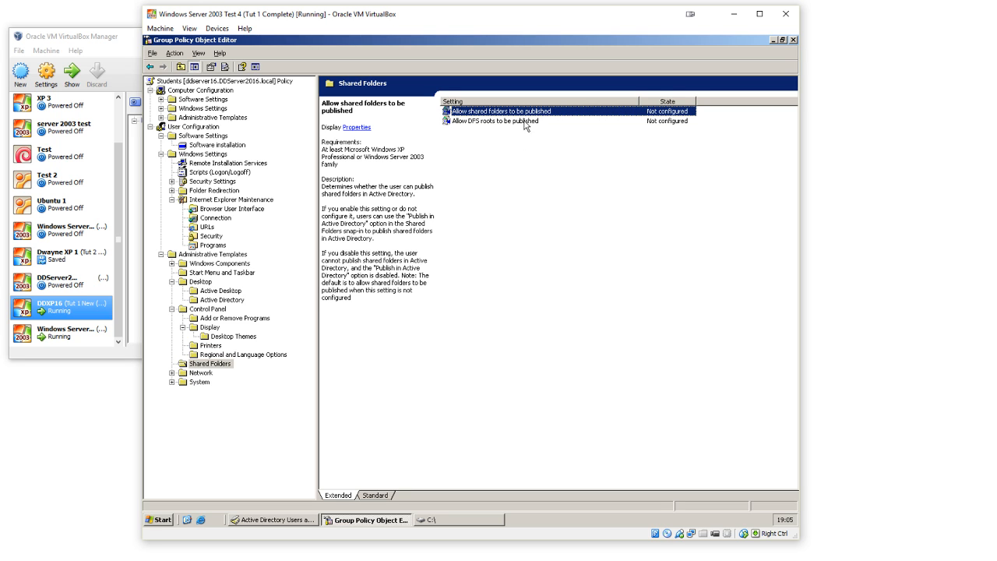
{"action": "double_click", "coordinate": [530, 115]}
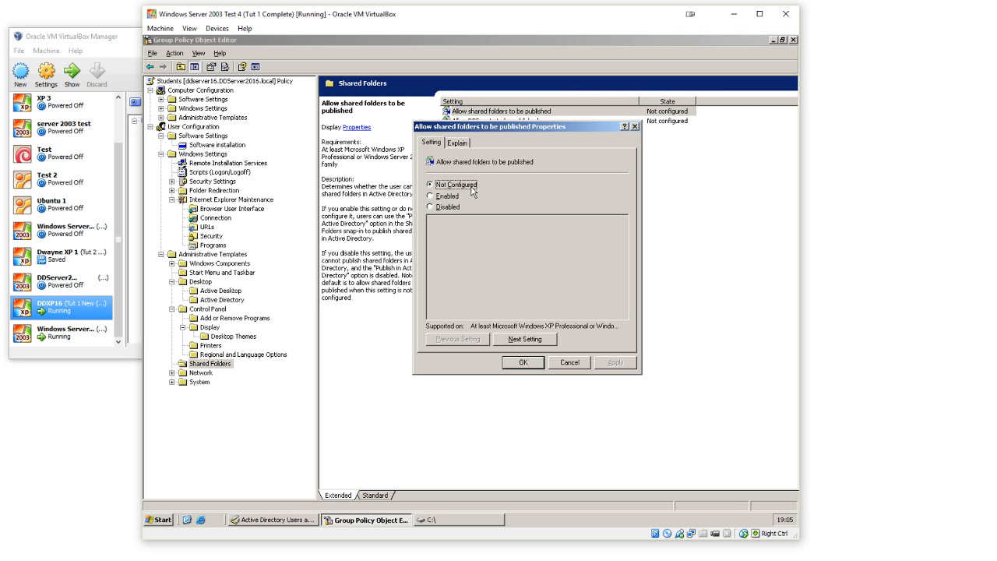
{"action": "left_click", "coordinate": [444, 198]}
{"action": "left_click", "coordinate": [616, 363]}
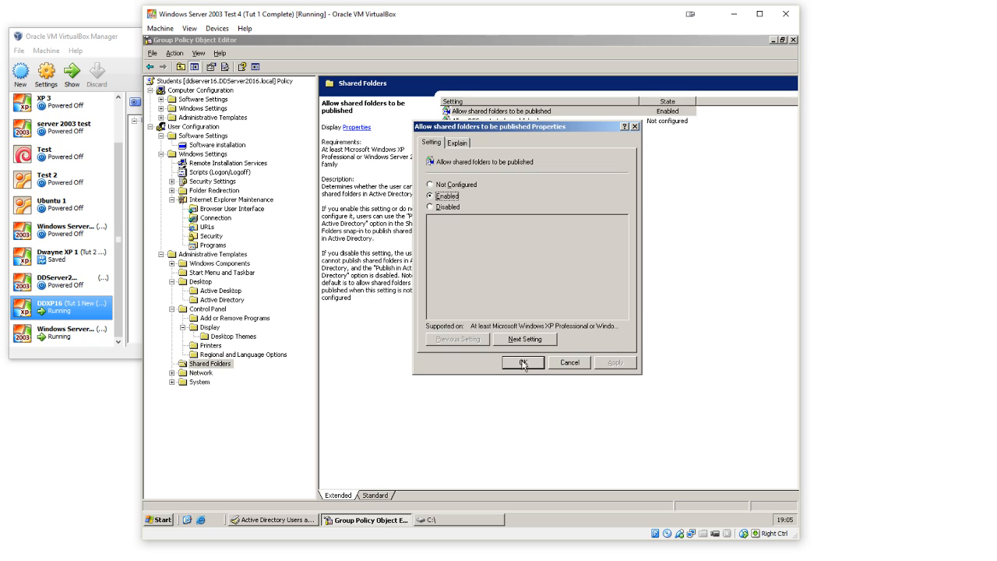
{"action": "left_click", "coordinate": [524, 363]}
{"action": "left_click", "coordinate": [524, 366]}
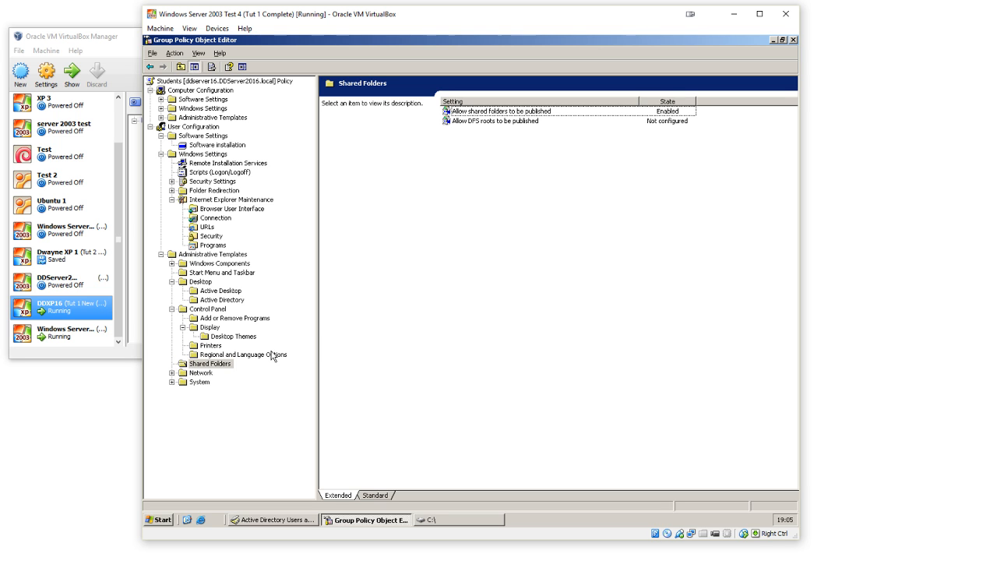
Step: Under Network Connections, enable the policies prohibiting access to properties of components of a LAN connection and of a remote access connection
{"action": "double_click", "coordinate": [209, 373]}
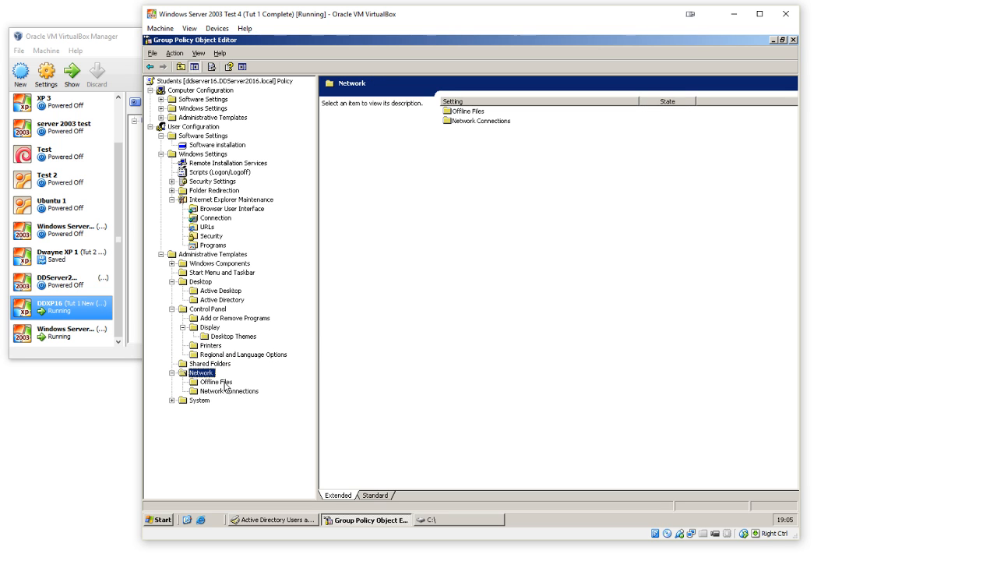
{"action": "left_click", "coordinate": [220, 382]}
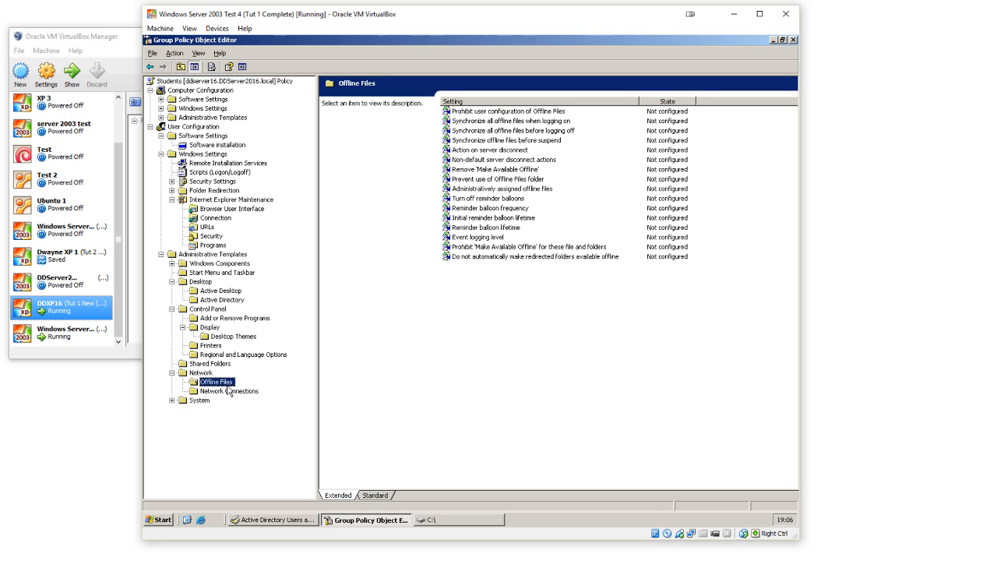
{"action": "left_click", "coordinate": [228, 392]}
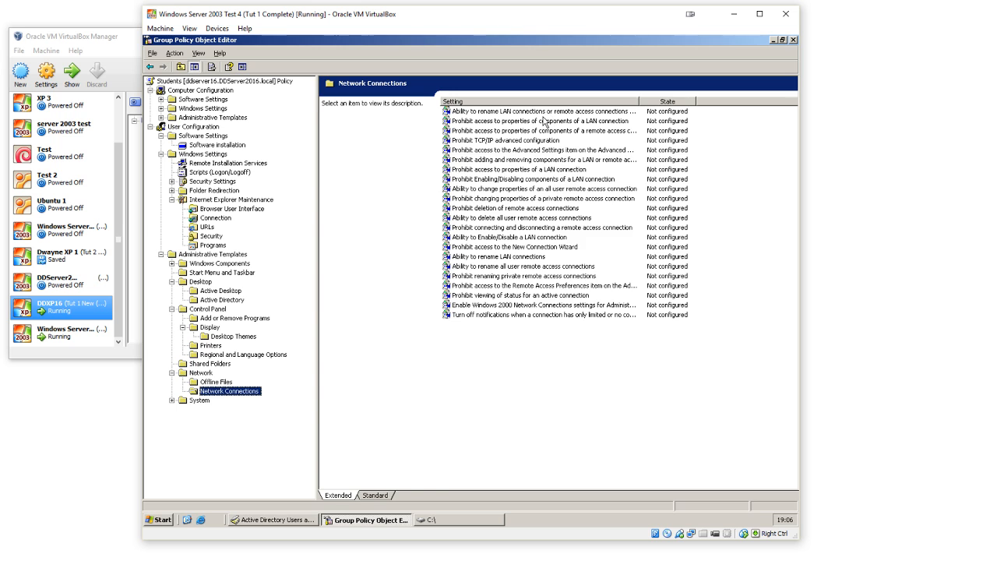
{"action": "double_click", "coordinate": [544, 120]}
{"action": "left_click", "coordinate": [455, 196]}
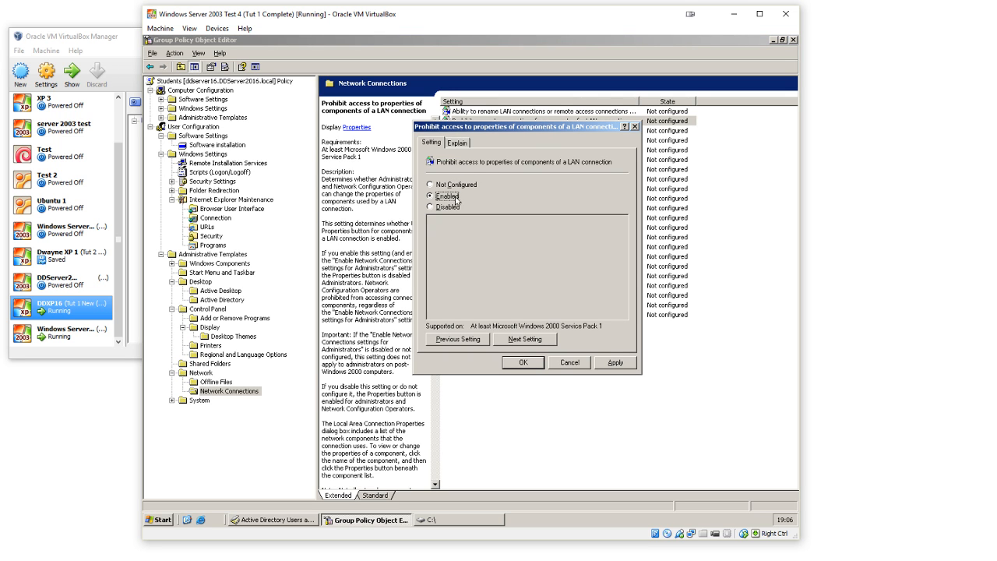
{"action": "left_click", "coordinate": [518, 340]}
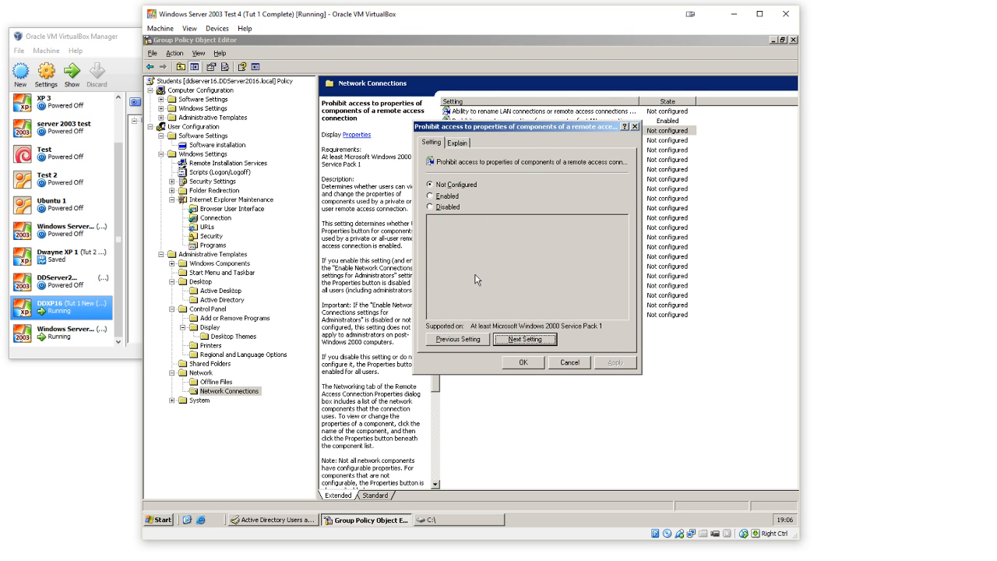
{"action": "left_click", "coordinate": [450, 198]}
{"action": "left_click", "coordinate": [527, 339]}
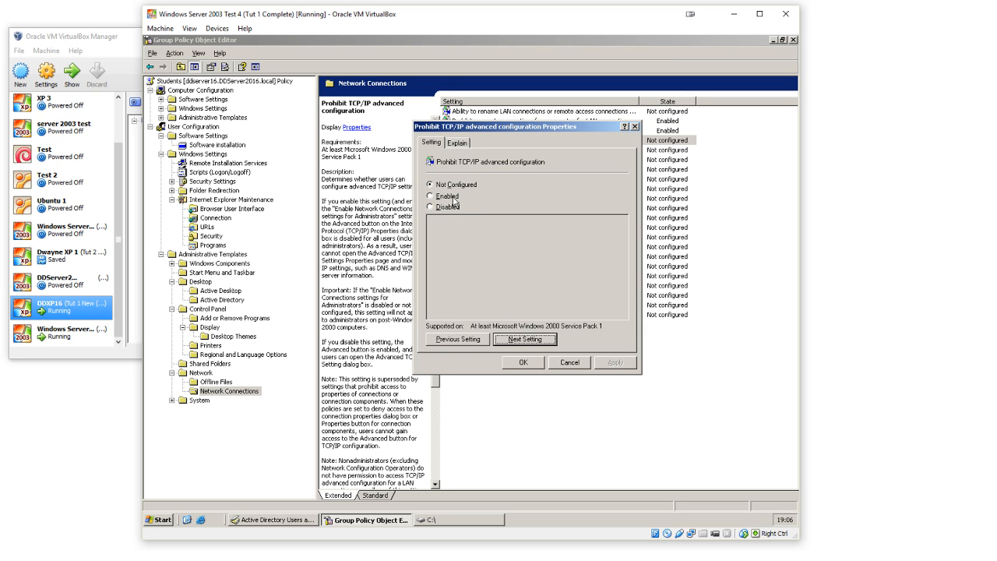
Step: Enable the policies prohibiting TCP/IP advanced configuration, access to the Advanced Settings item, and adding and removing LAN or remote access connection components
{"action": "left_click", "coordinate": [454, 198]}
{"action": "left_click", "coordinate": [532, 339]}
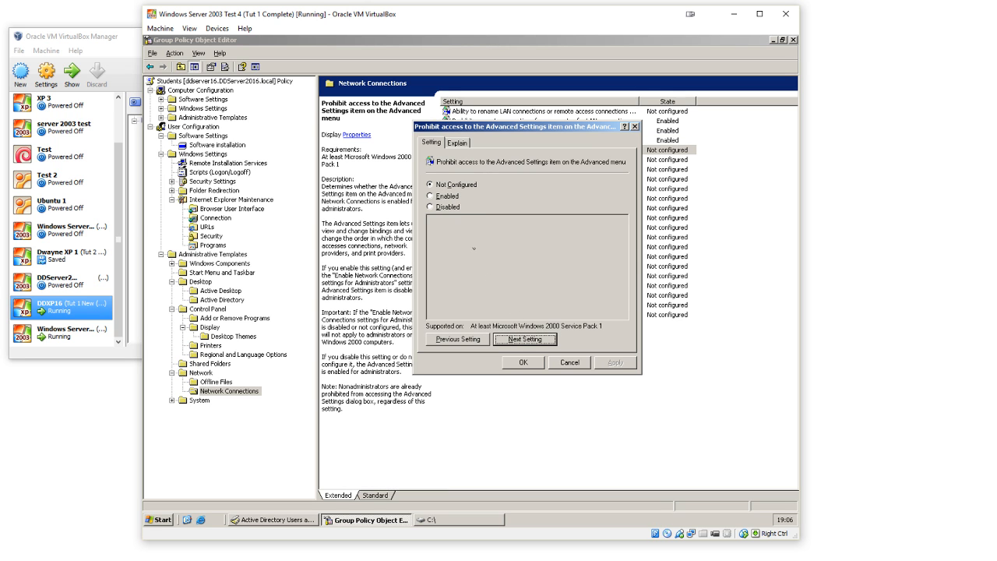
{"action": "left_click", "coordinate": [453, 198]}
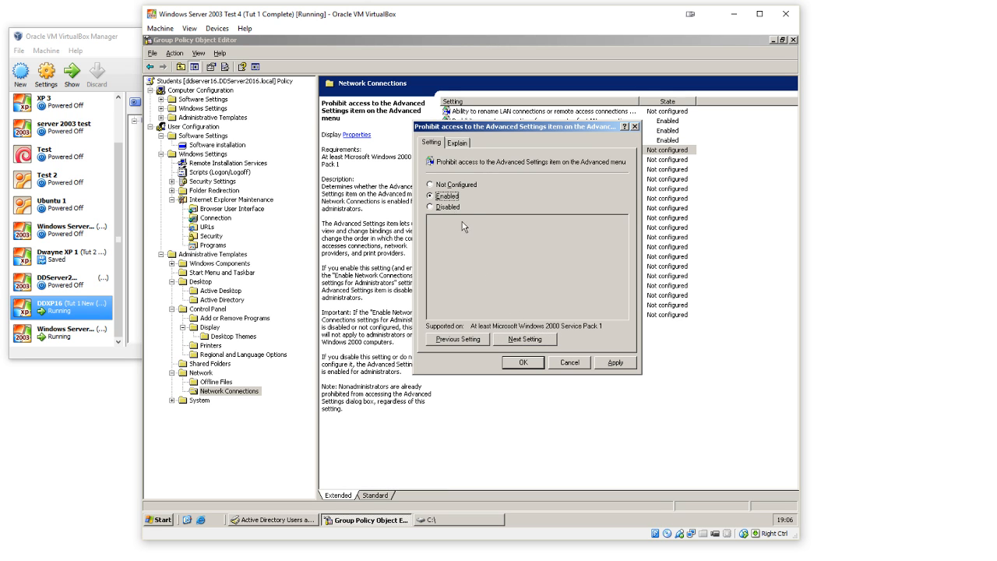
{"action": "left_click", "coordinate": [534, 340]}
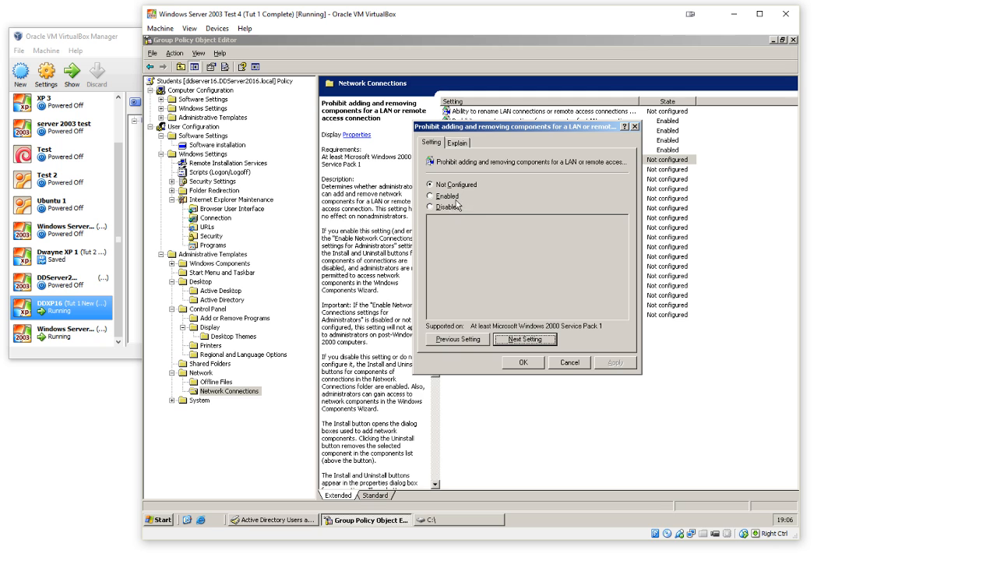
{"action": "left_click", "coordinate": [456, 199]}
{"action": "left_click", "coordinate": [537, 340]}
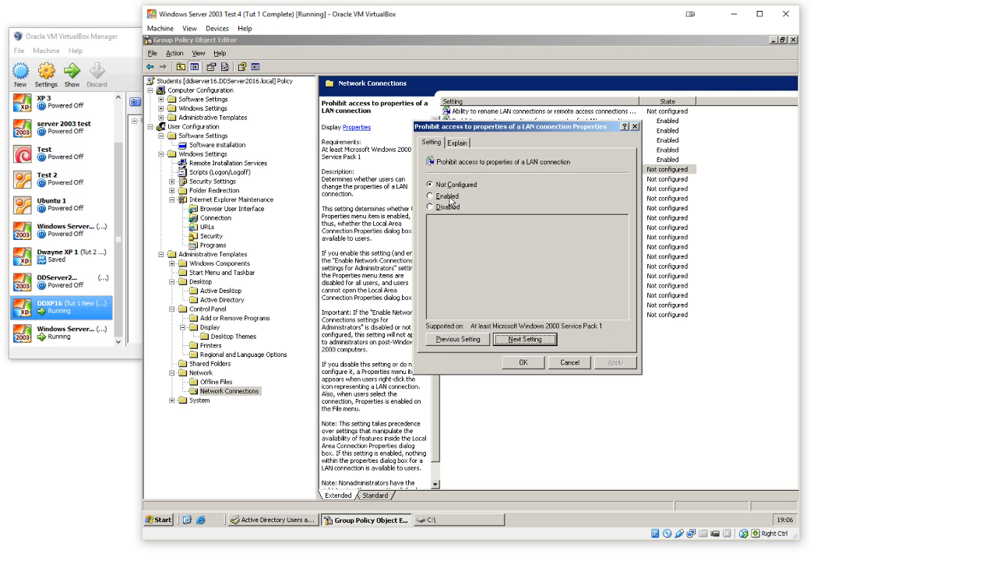
Step: Enable "Prohibit access to properties of a LAN connection" and "Prohibit Enabling/Disabling components of a LAN connection", and close the policy properties
{"action": "left_click", "coordinate": [450, 197]}
{"action": "left_click", "coordinate": [536, 340]}
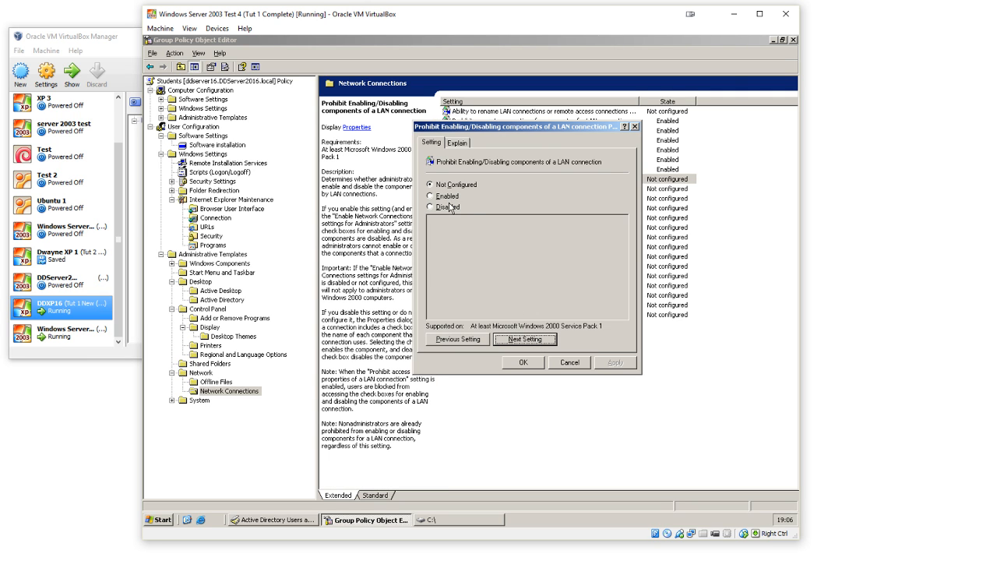
{"action": "left_click", "coordinate": [448, 197]}
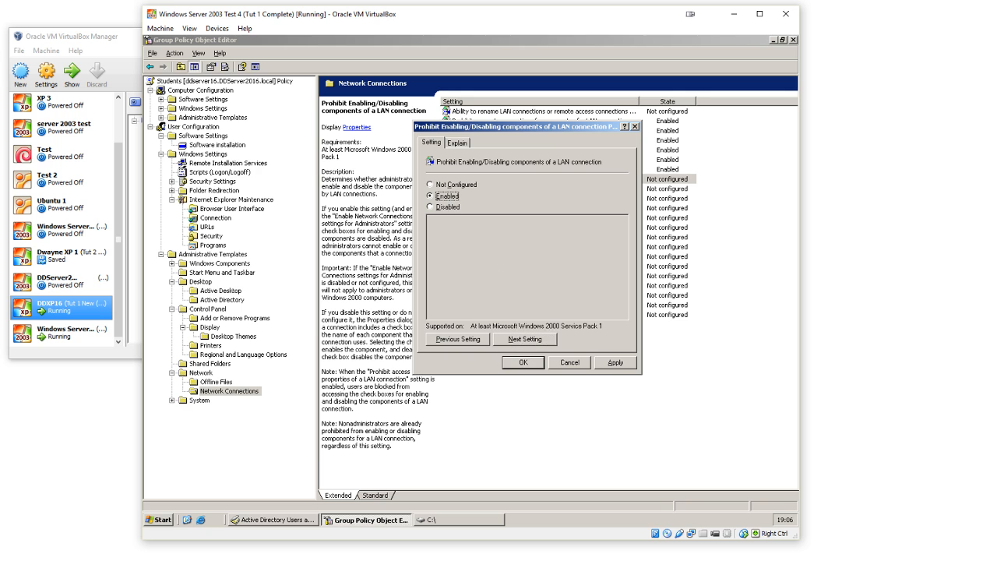
{"action": "left_click", "coordinate": [531, 343]}
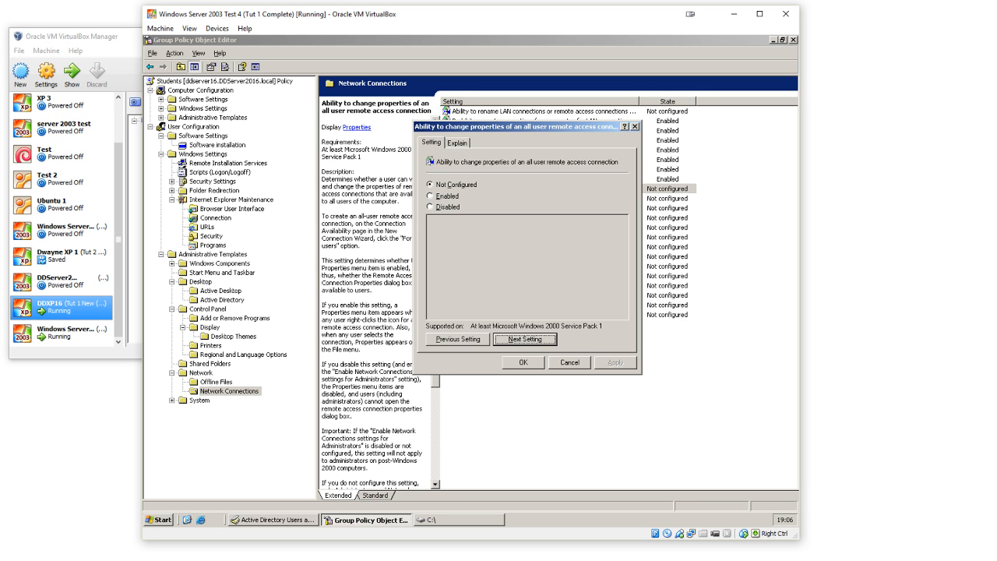
{"action": "left_click", "coordinate": [527, 364]}
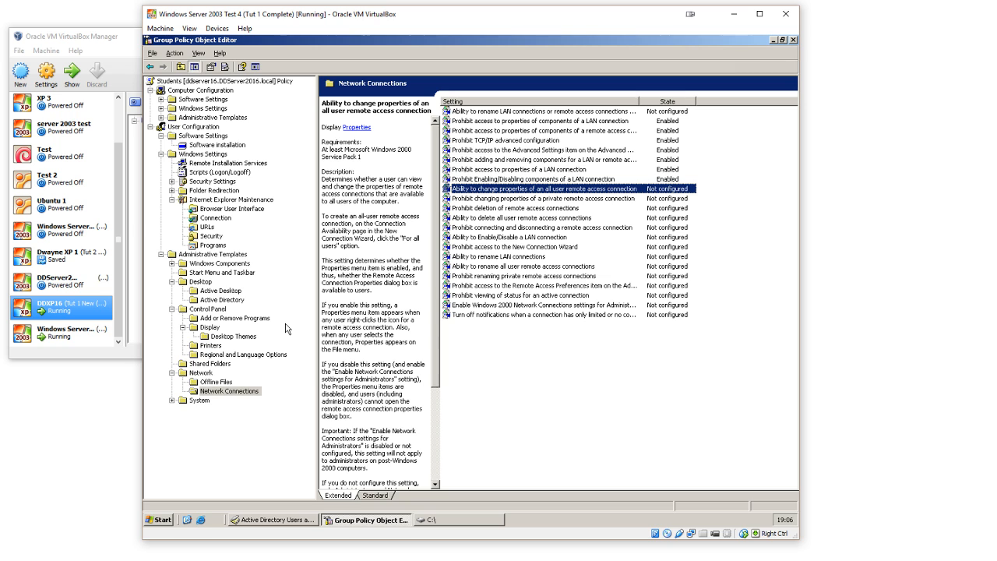
Step: Review the descriptions of the three User Profiles policies under System and return to the System templates
{"action": "double_click", "coordinate": [183, 400]}
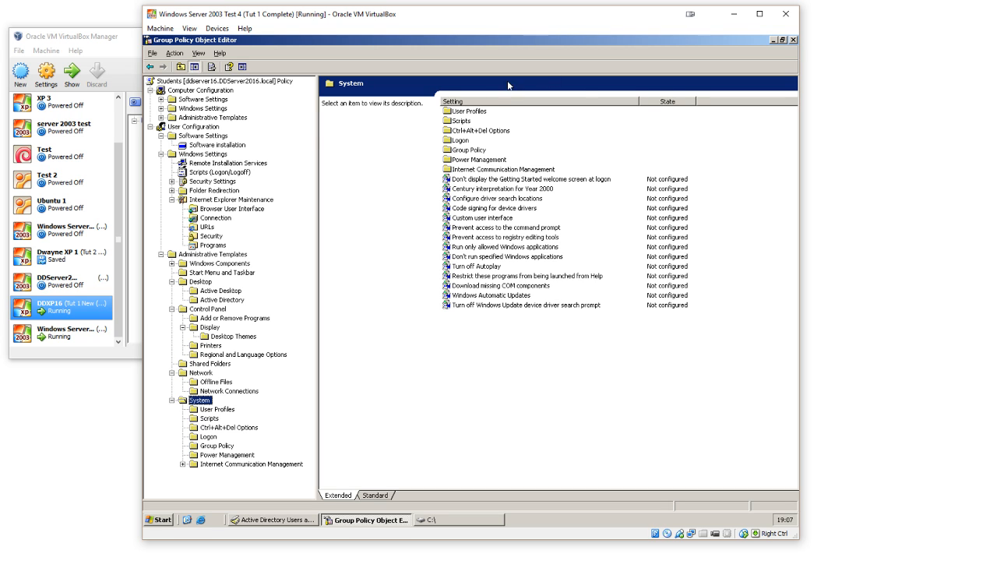
{"action": "double_click", "coordinate": [479, 111]}
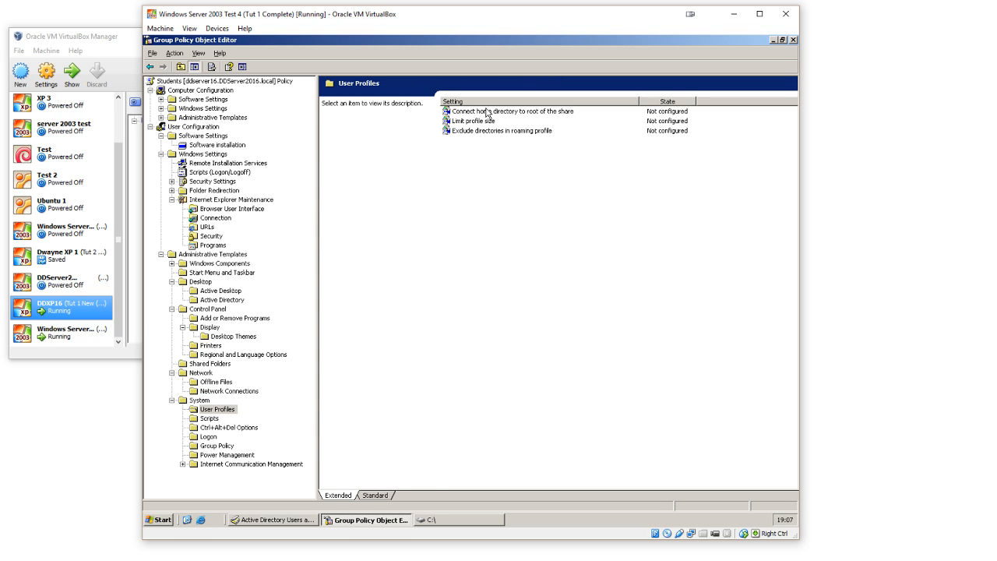
{"action": "left_click", "coordinate": [486, 112]}
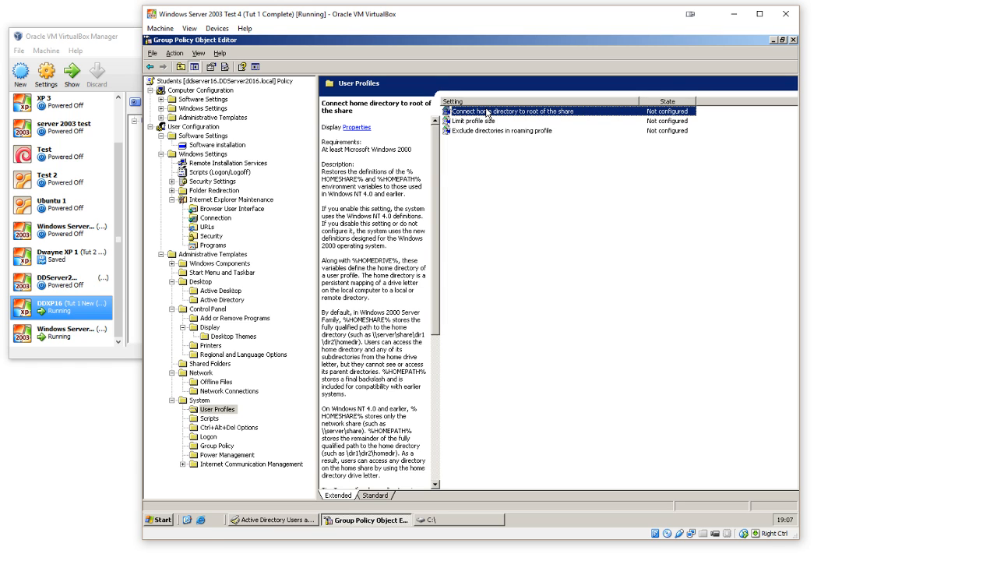
{"action": "left_click", "coordinate": [433, 172]}
{"action": "left_click_drag", "start_coordinate": [432, 172], "coordinate": [446, 152]}
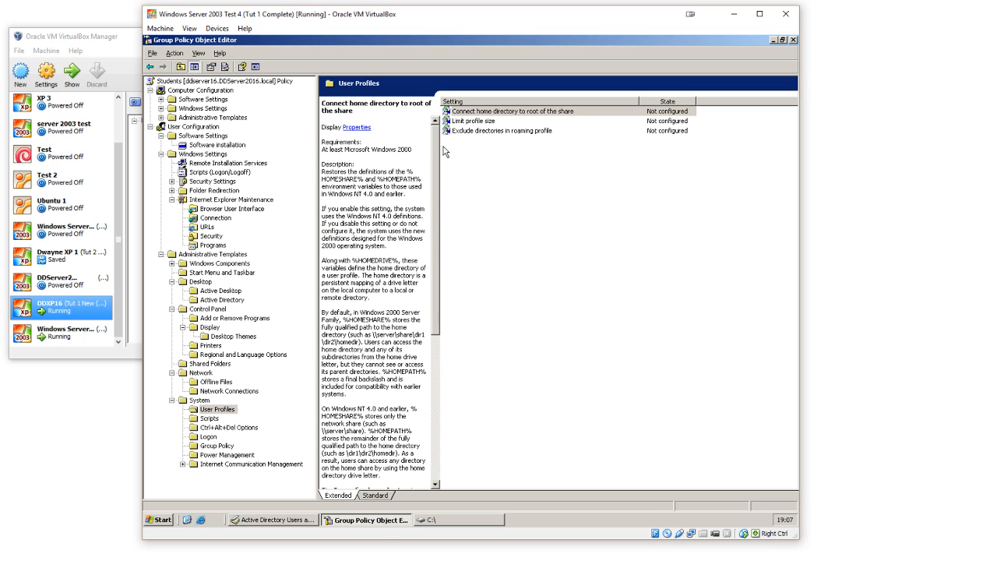
{"action": "left_click", "coordinate": [476, 123]}
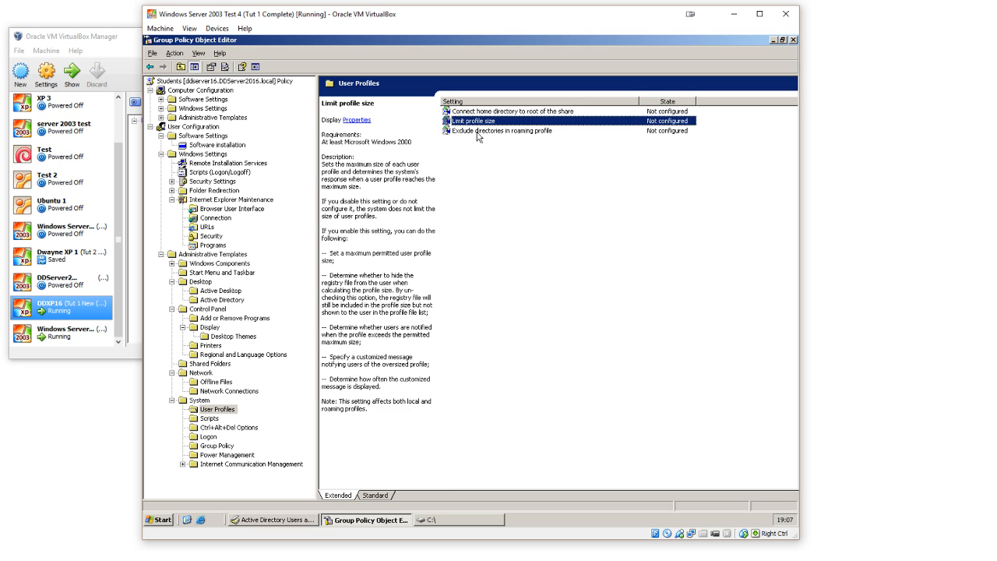
{"action": "left_click", "coordinate": [479, 133]}
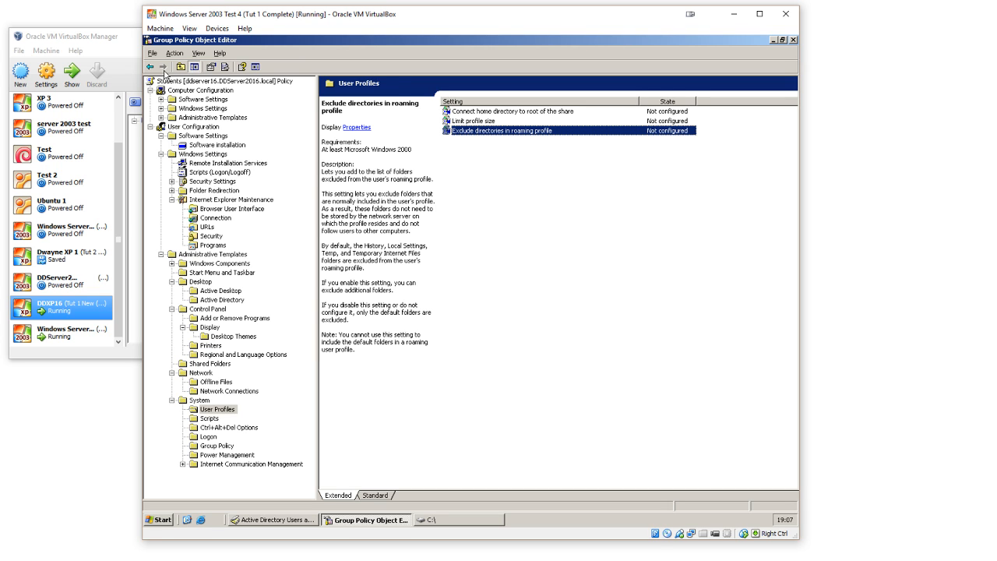
{"action": "key", "text": "Up"}
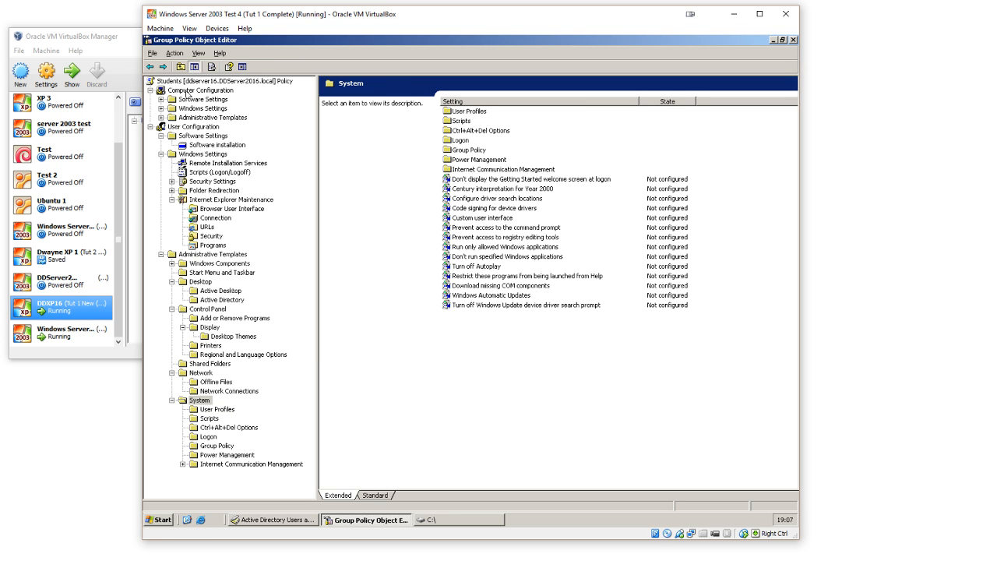
Step: Under System's Scripts templates, enable the policy "Run legacy logon scripts hidden"
{"action": "key", "text": "Down"}
{"action": "key", "text": "Down"}
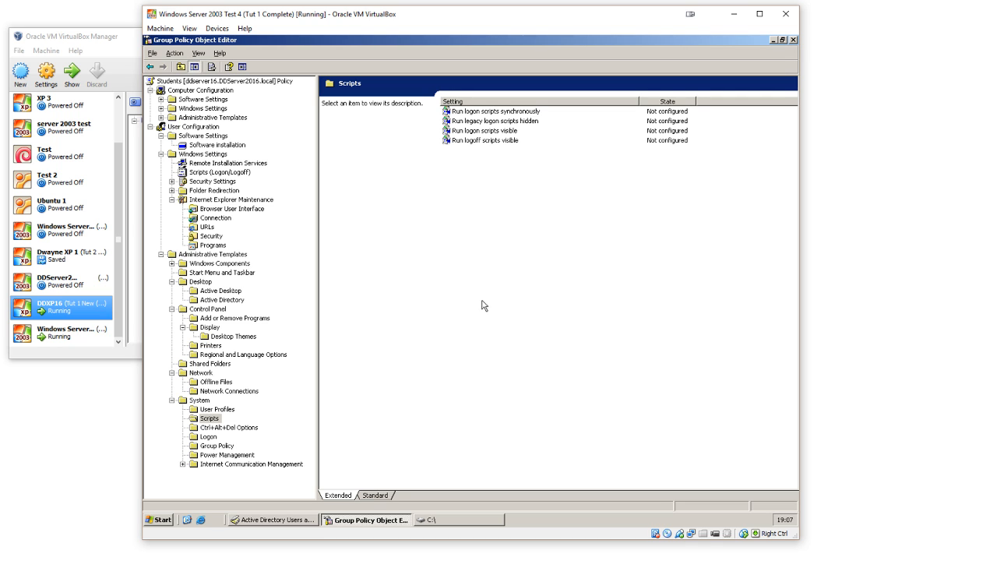
{"action": "double_click", "coordinate": [499, 122]}
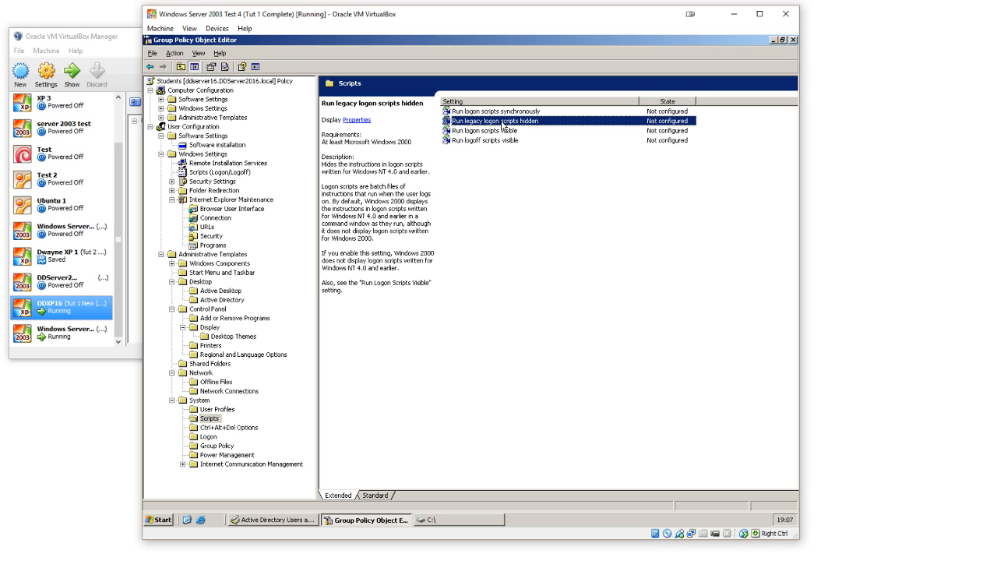
{"action": "left_click", "coordinate": [454, 197]}
{"action": "left_click", "coordinate": [522, 363]}
Step: Under Ctrl+Alt+Del Options, enable the policies "Remove Task Manager" and "Remove Change Password"
{"action": "left_click", "coordinate": [252, 428]}
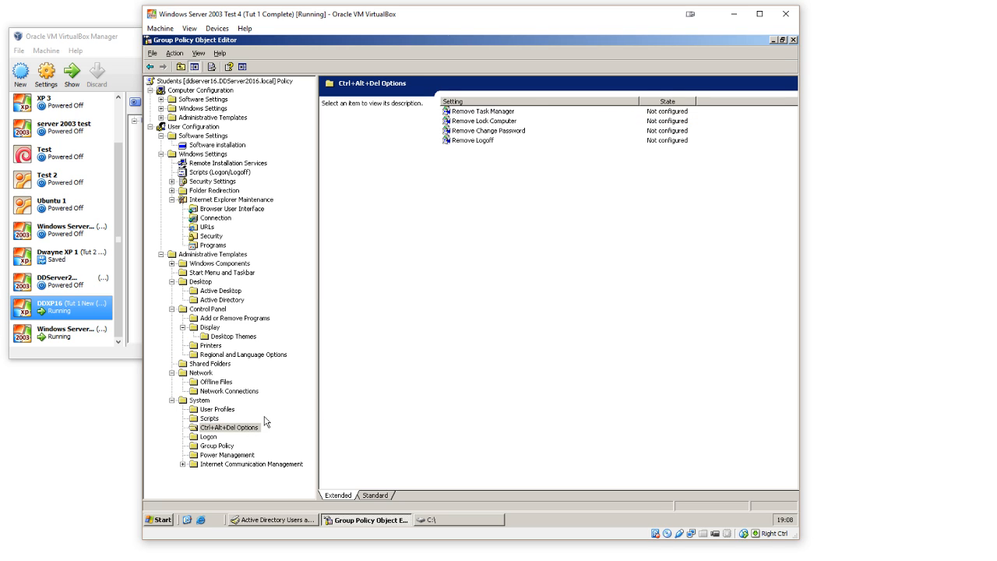
{"action": "double_click", "coordinate": [507, 112]}
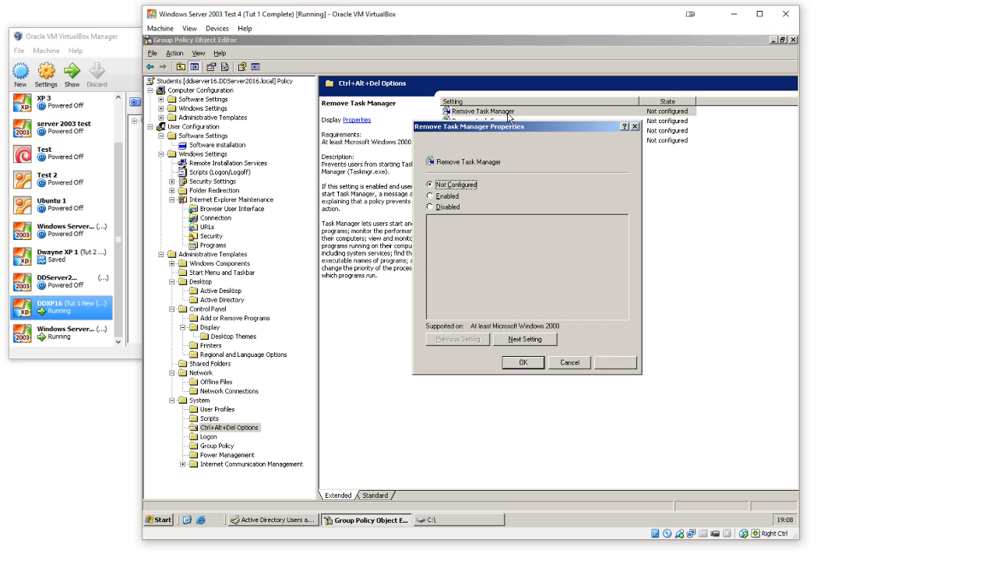
{"action": "left_click", "coordinate": [456, 195]}
{"action": "left_click", "coordinate": [515, 362]}
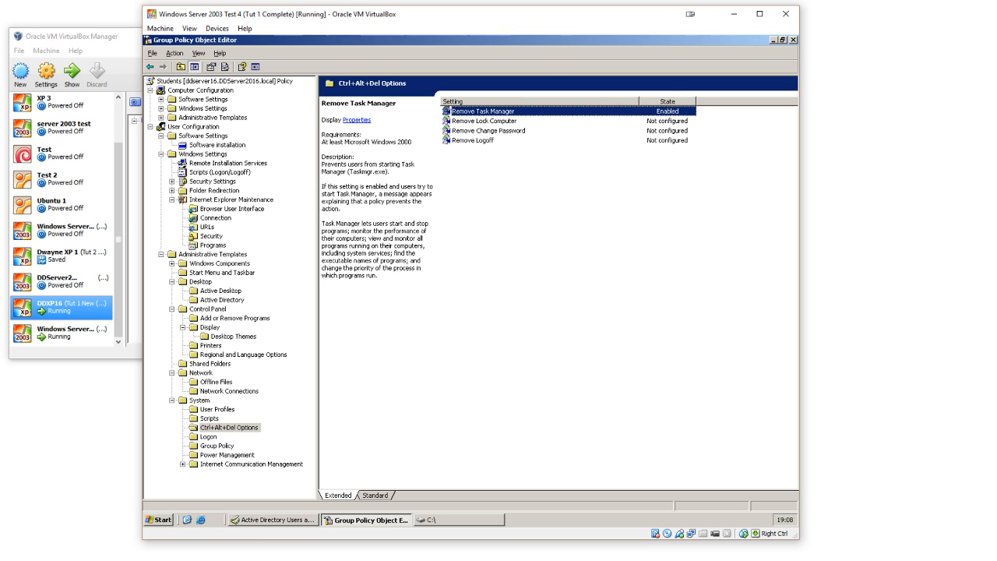
{"action": "double_click", "coordinate": [506, 131]}
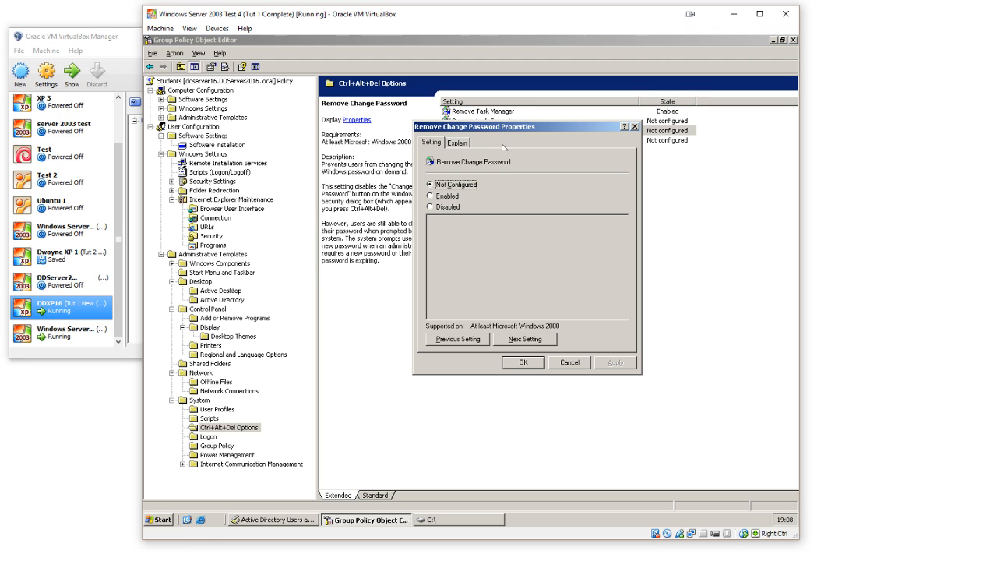
{"action": "left_click", "coordinate": [455, 195]}
{"action": "left_click", "coordinate": [519, 362]}
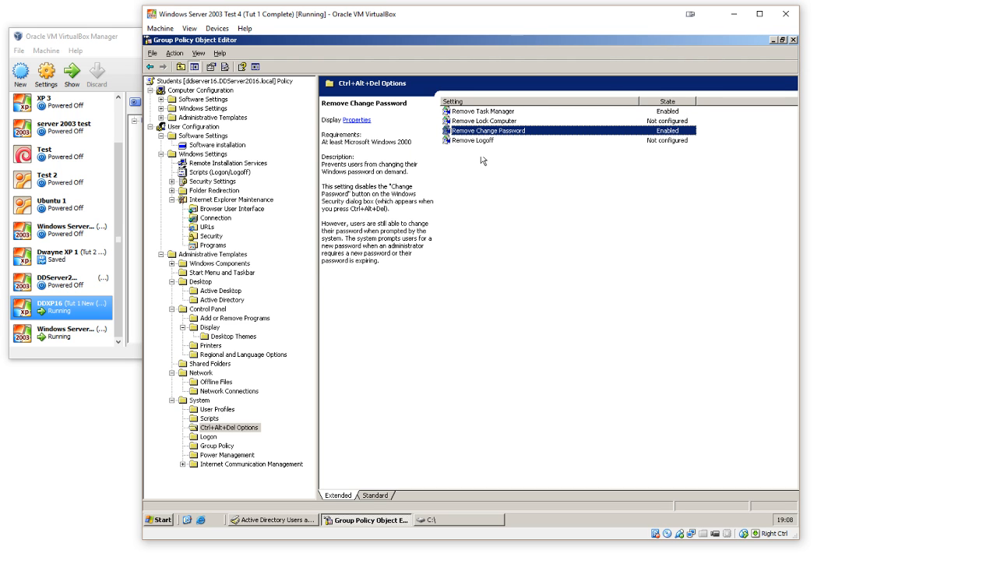
Step: Enable the "Remove Lock Computer" policy under Ctrl+Alt+Del Options
{"action": "left_click", "coordinate": [483, 141]}
{"action": "left_click", "coordinate": [488, 122]}
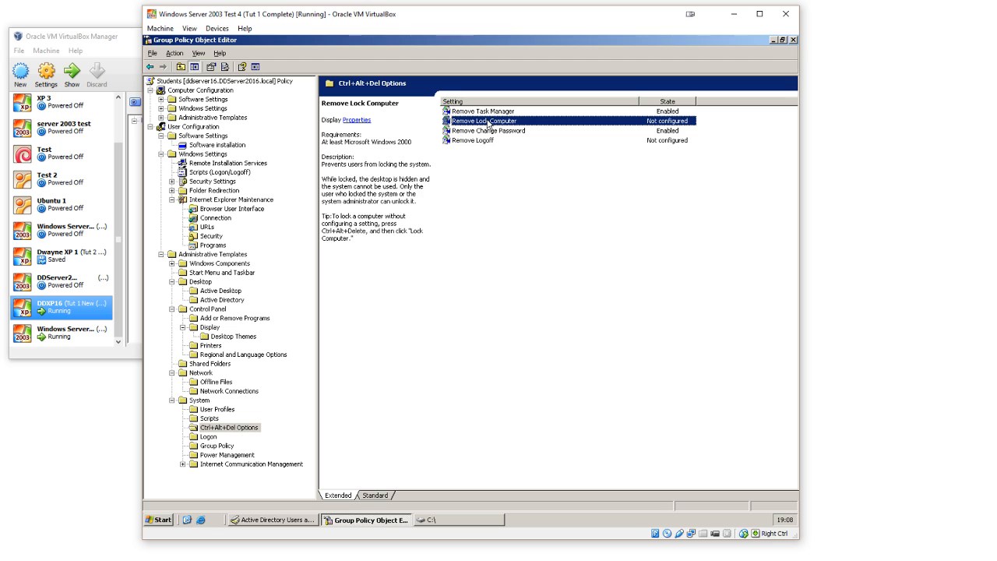
{"action": "double_click", "coordinate": [487, 122]}
{"action": "left_click", "coordinate": [458, 196]}
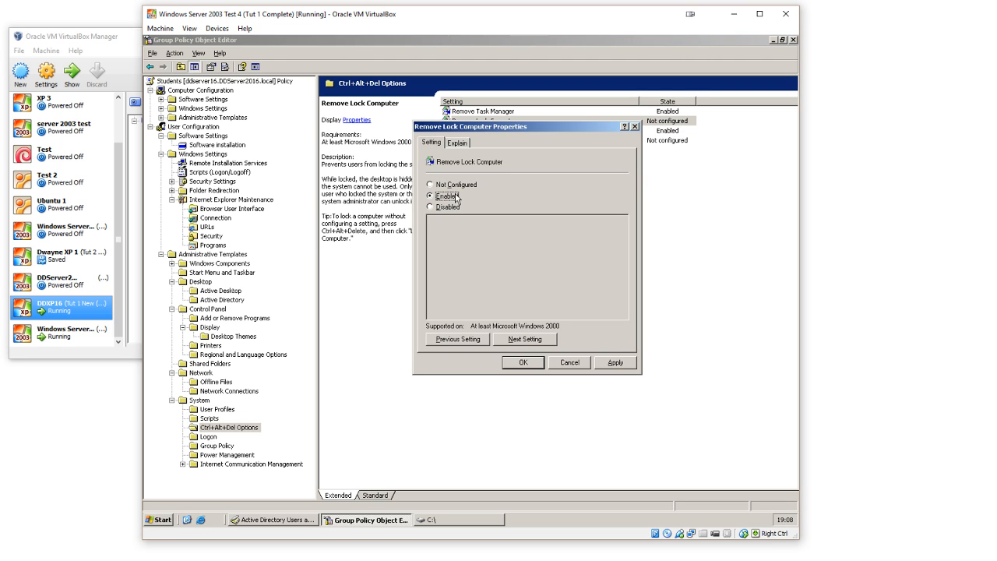
{"action": "left_click", "coordinate": [523, 362]}
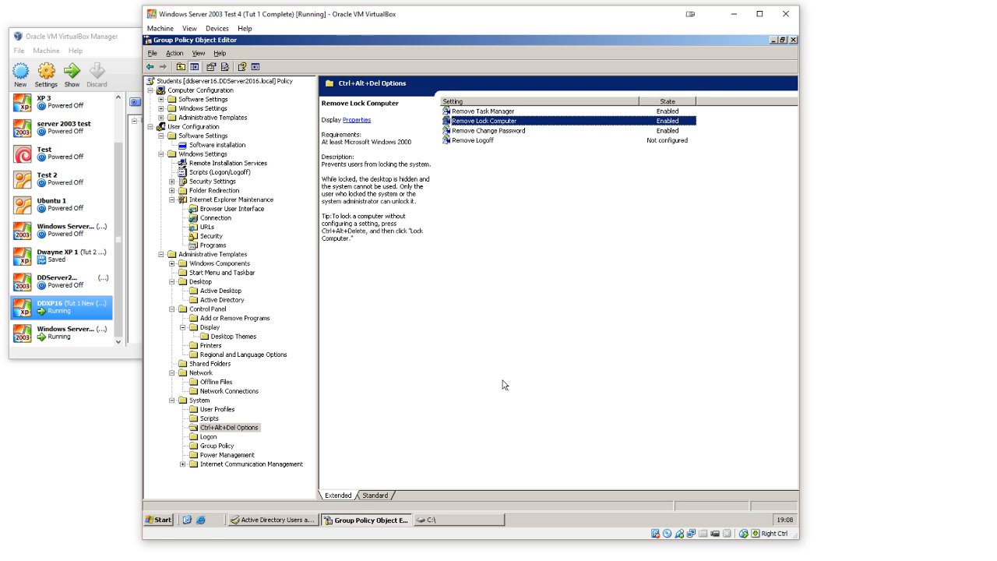
Step: Under Start Menu and Taskbar, enable the policy "Remove Logoff on the Start Menu"
{"action": "left_click", "coordinate": [235, 272]}
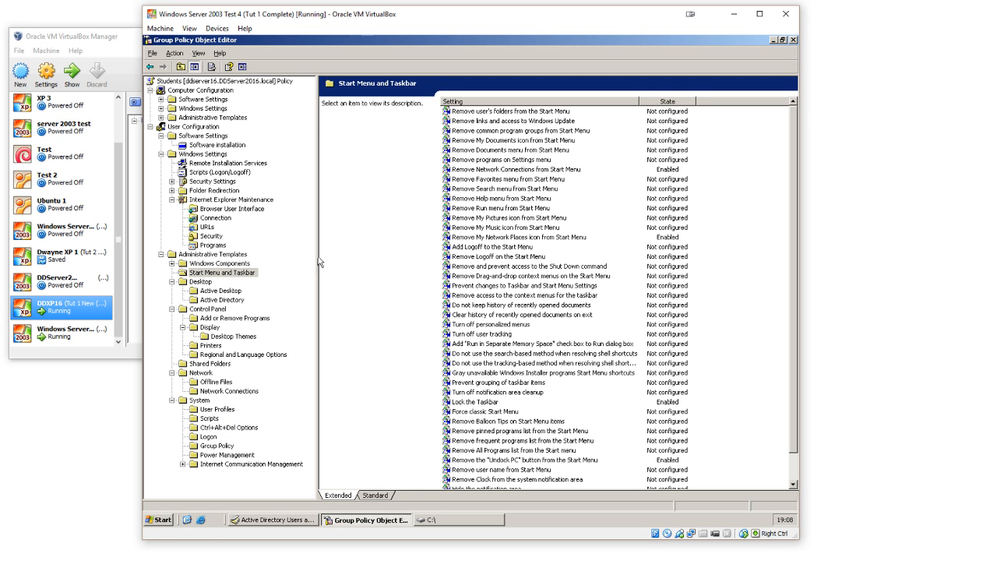
{"action": "scroll", "coordinate": [546, 270], "scroll_direction": "down", "scroll_amount": 1}
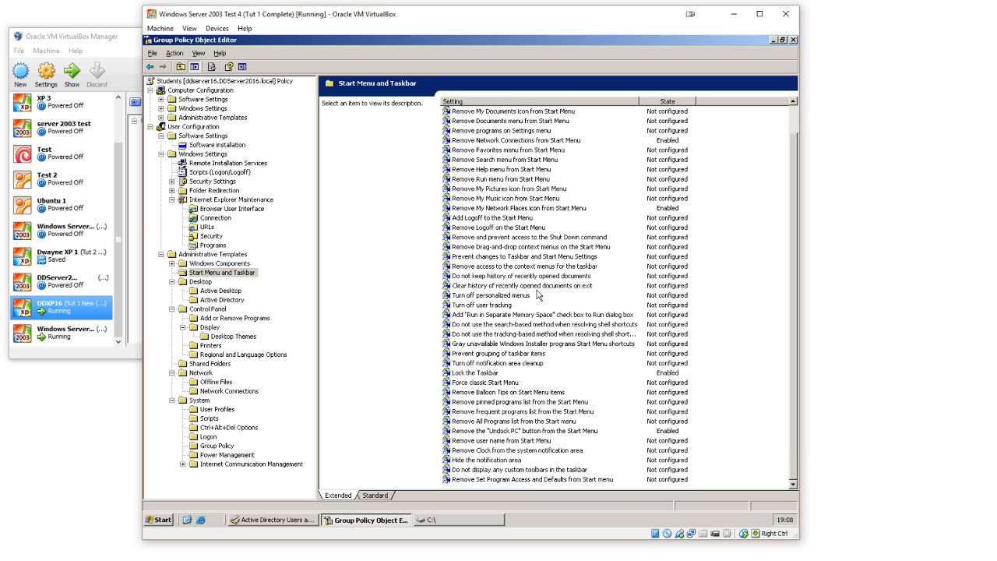
{"action": "double_click", "coordinate": [488, 229]}
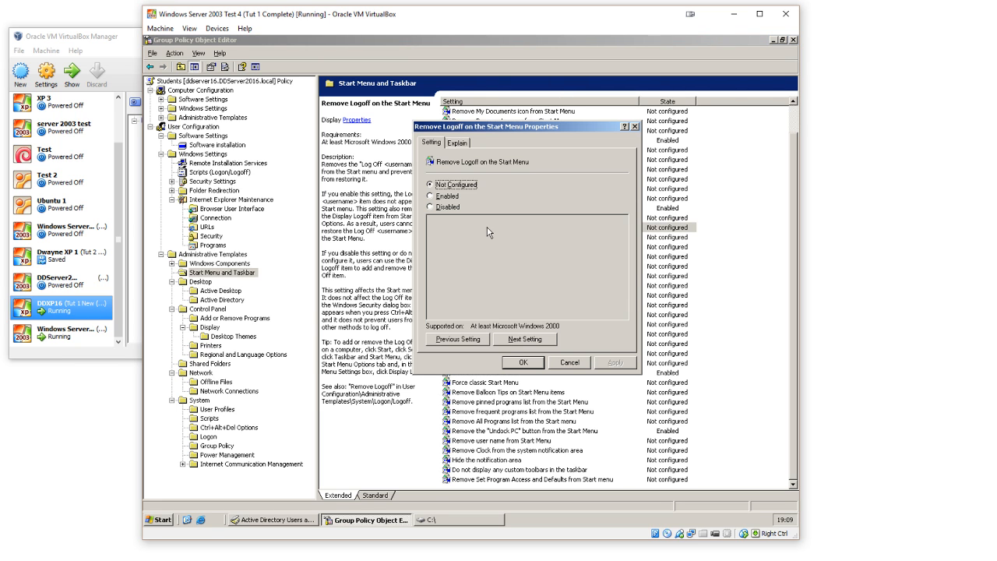
{"action": "left_click", "coordinate": [444, 196]}
{"action": "left_click", "coordinate": [523, 362]}
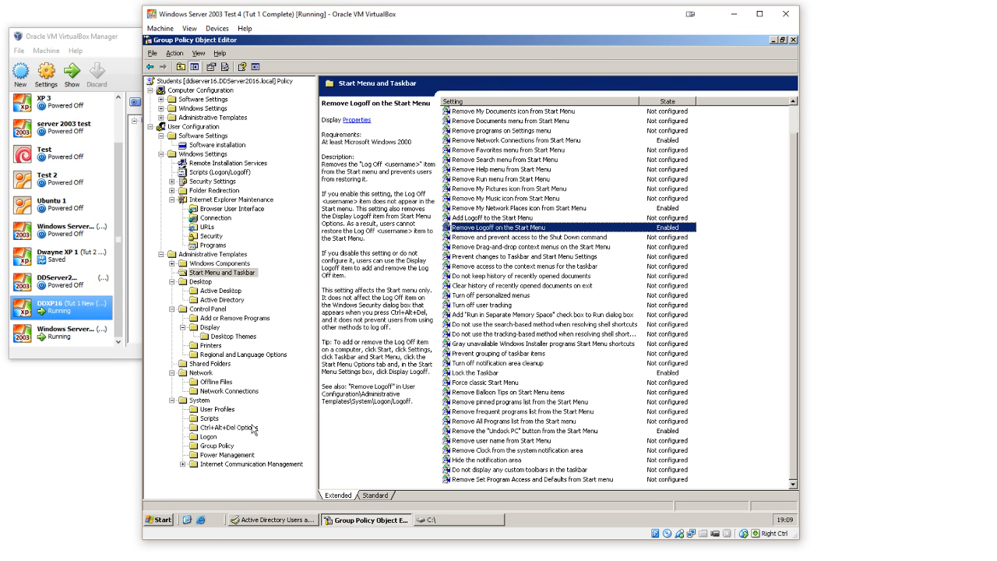
Step: Review the description of "Remove Logoff" under Ctrl+Alt+Del Options and the descriptions of the Logon policies under System
{"action": "left_click", "coordinate": [217, 430]}
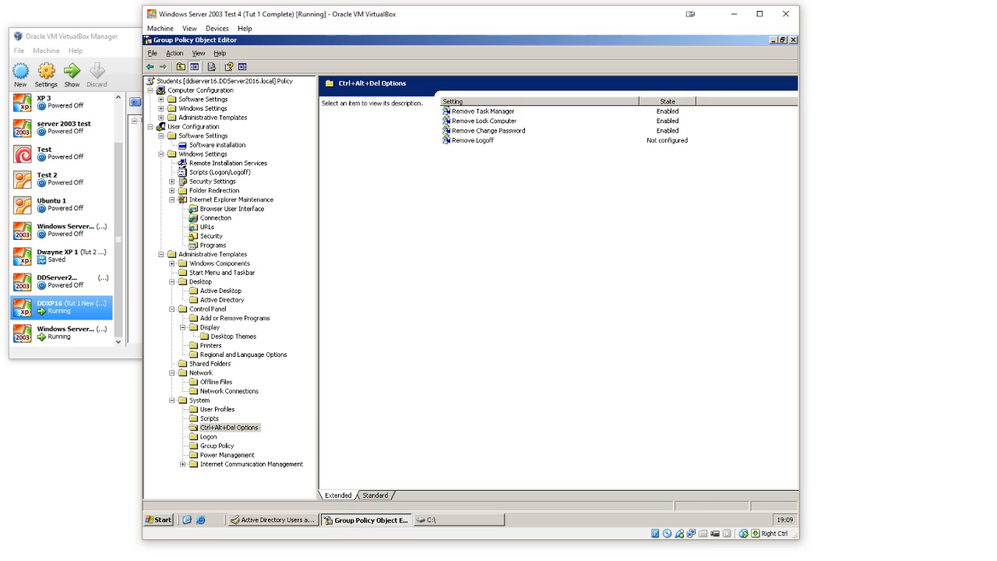
{"action": "left_click", "coordinate": [496, 141]}
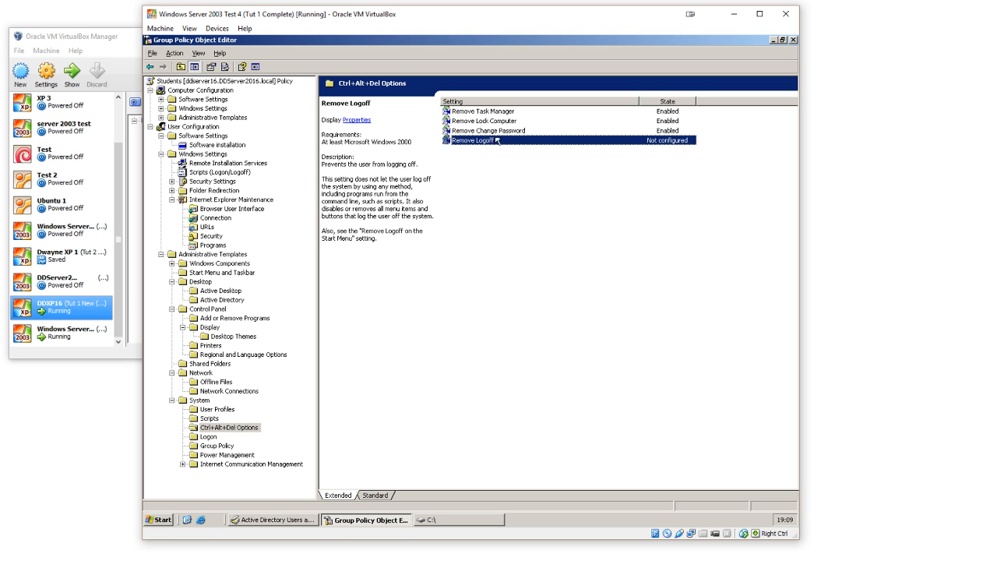
{"action": "left_click", "coordinate": [216, 440]}
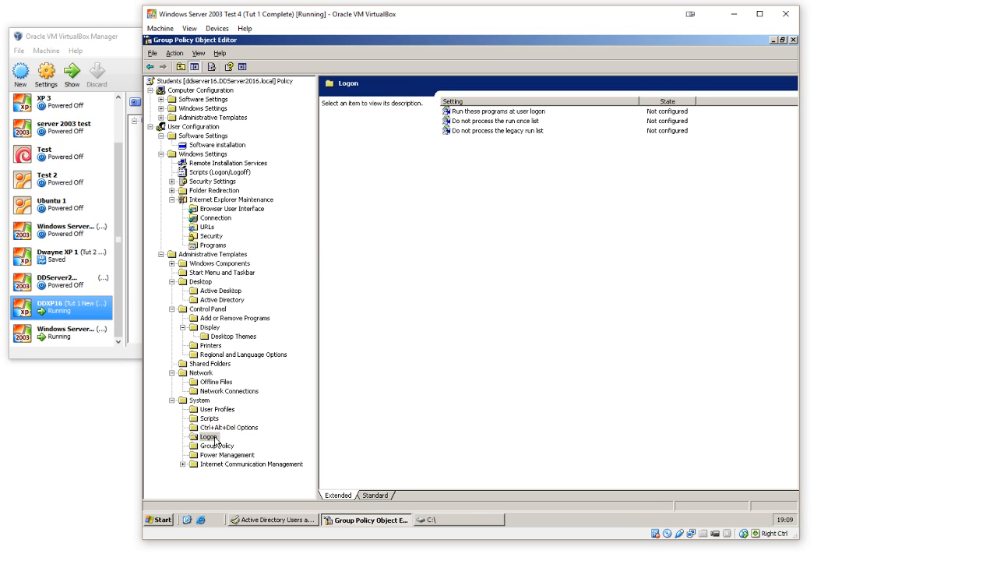
{"action": "left_click", "coordinate": [520, 123]}
{"action": "left_click", "coordinate": [518, 134]}
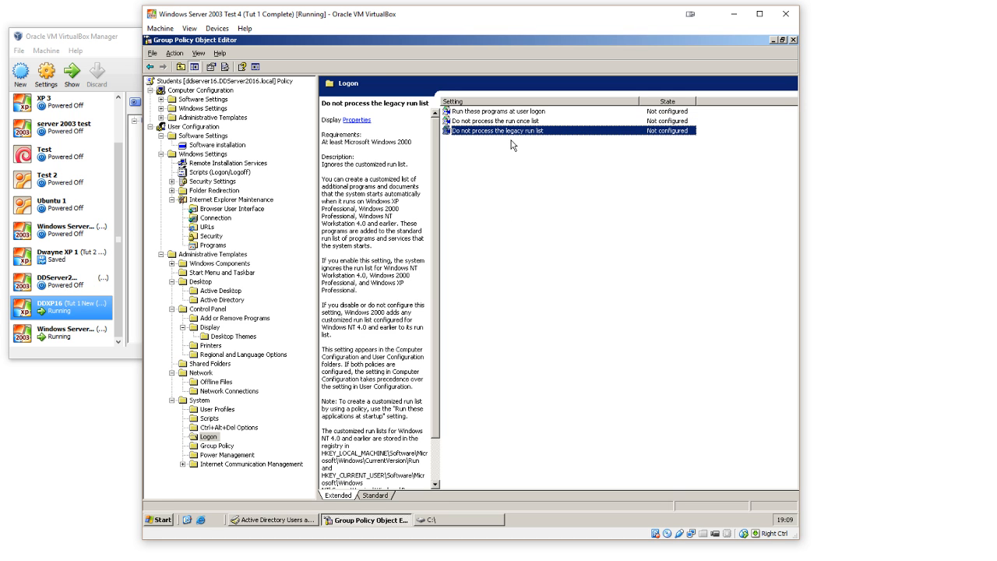
{"action": "left_click", "coordinate": [517, 113]}
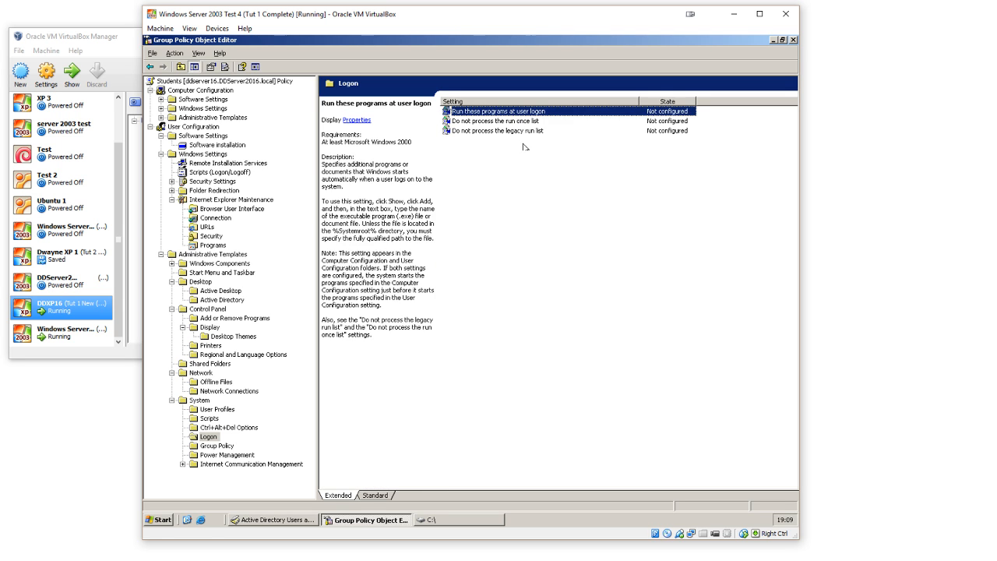
{"action": "left_click", "coordinate": [525, 145]}
{"action": "left_click", "coordinate": [526, 119]}
{"action": "left_click", "coordinate": [523, 113]}
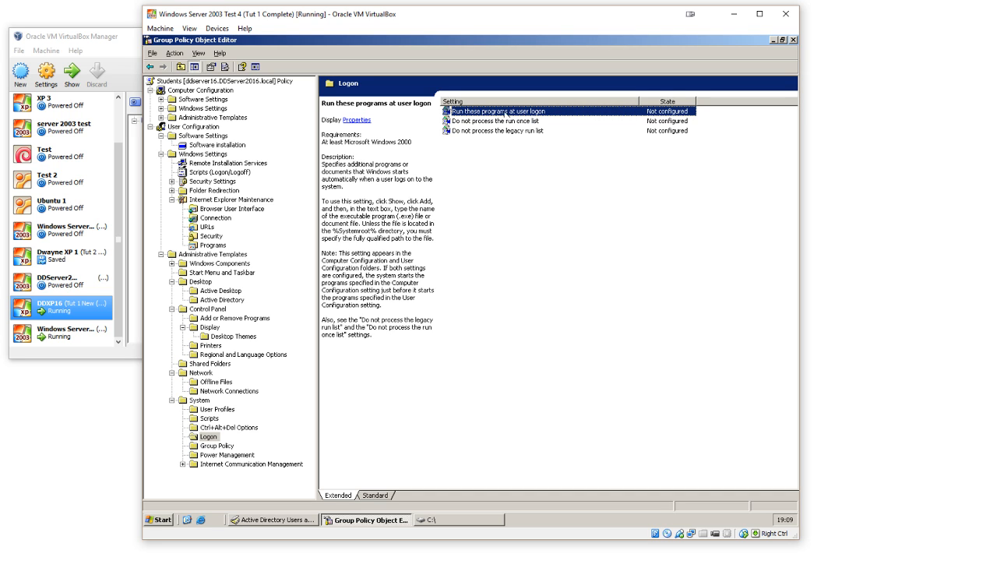
Step: Review the descriptions of the Group Policy settings under System, including "Turn off automatic update of ADM files"
{"action": "left_click", "coordinate": [223, 446]}
{"action": "left_click", "coordinate": [502, 112]}
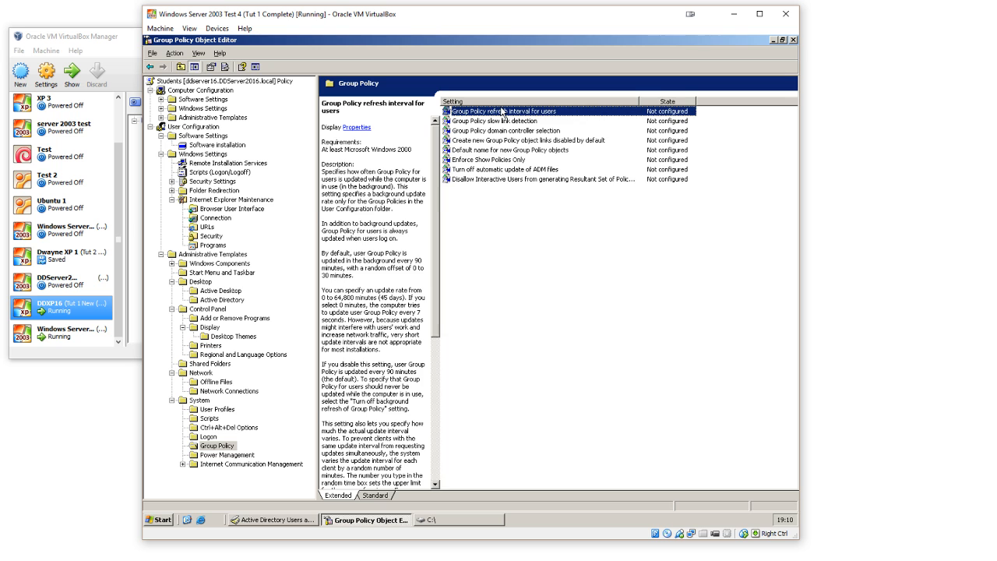
{"action": "left_click", "coordinate": [534, 169]}
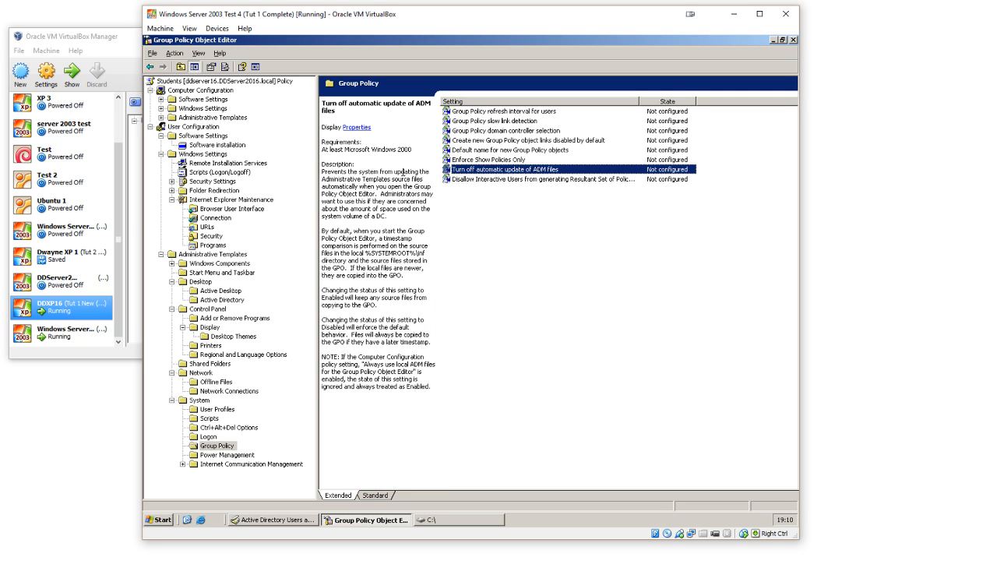
Step: Under Power Management, disable the policy "Prompt for password on resume from hibernate / suspend"
{"action": "left_click", "coordinate": [227, 455]}
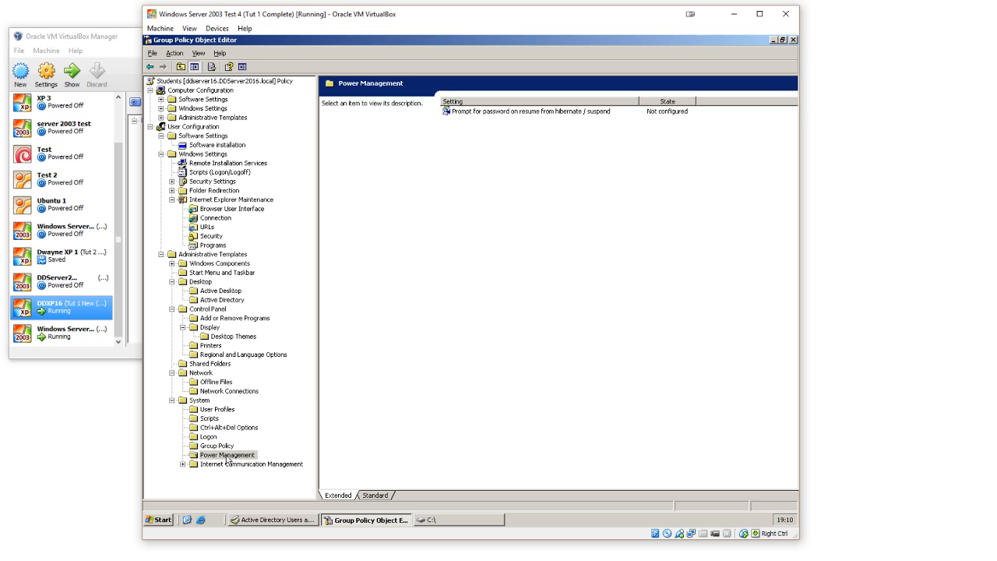
{"action": "left_click", "coordinate": [520, 114]}
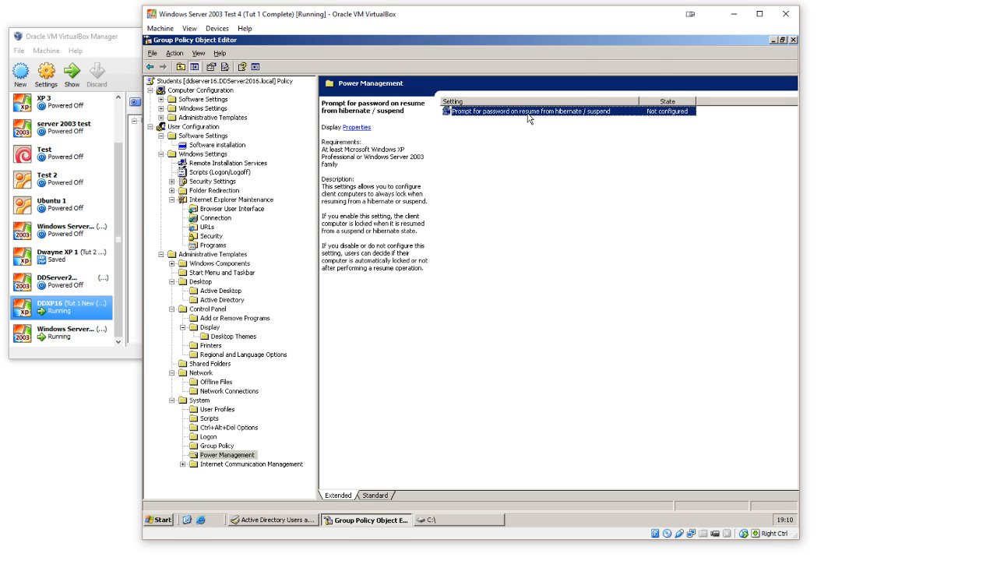
{"action": "double_click", "coordinate": [528, 111]}
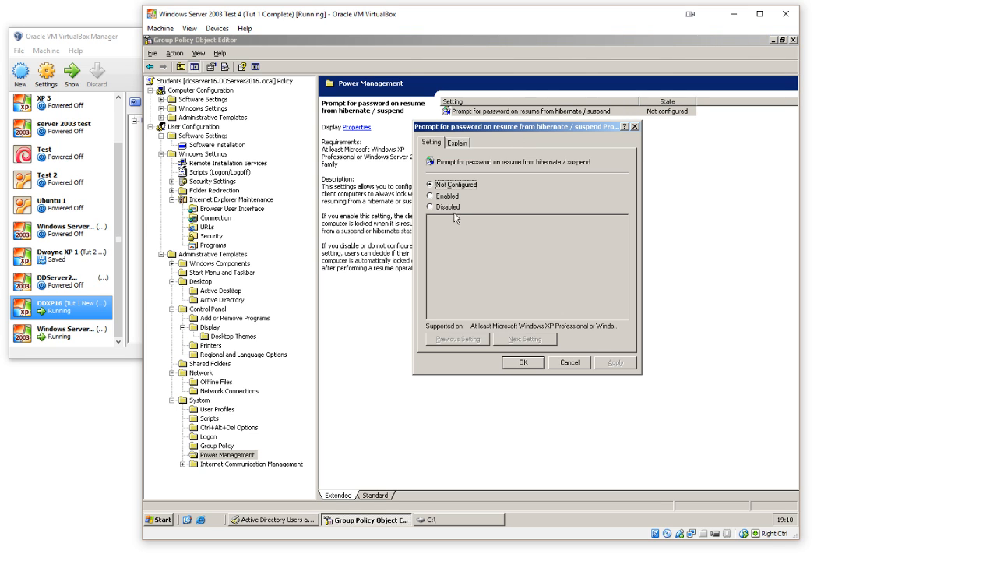
{"action": "left_click", "coordinate": [477, 207]}
{"action": "left_click", "coordinate": [515, 363]}
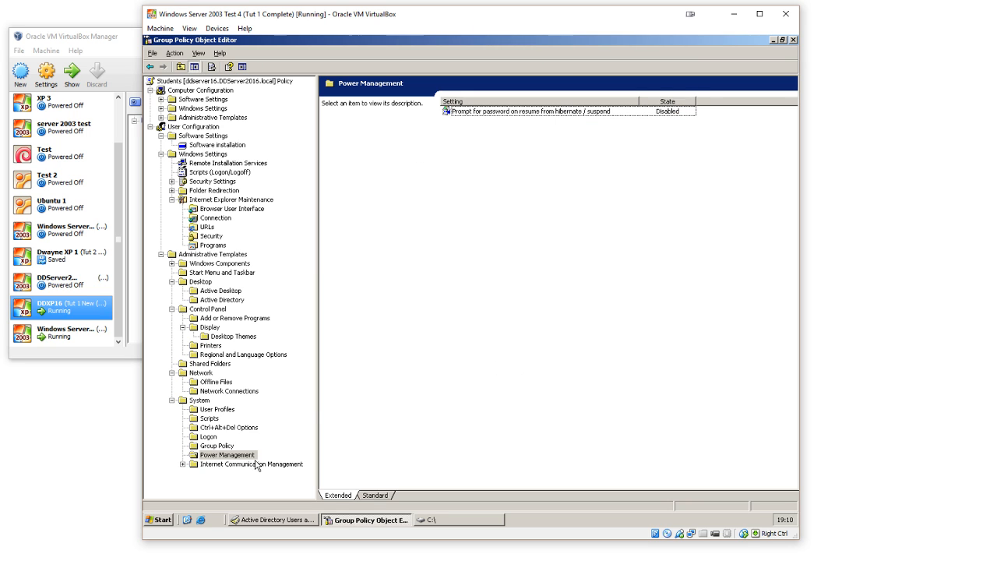
{"action": "left_click", "coordinate": [548, 112]}
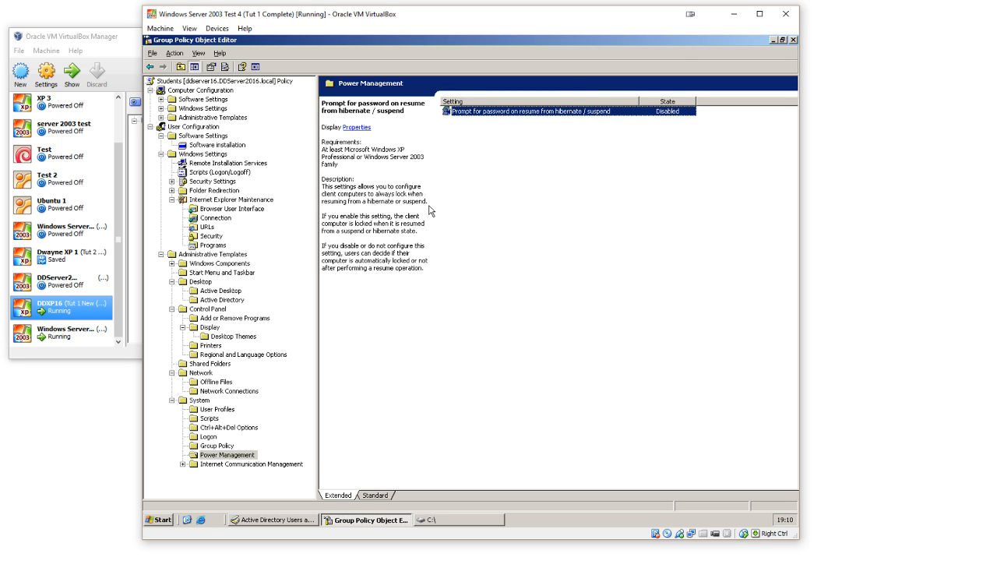
Step: Examine the "Restrict Internet communication" policy under Internet Communication Management and the Folder Redirection items under Windows Settings
{"action": "left_click", "coordinate": [293, 474]}
{"action": "double_click", "coordinate": [293, 466]}
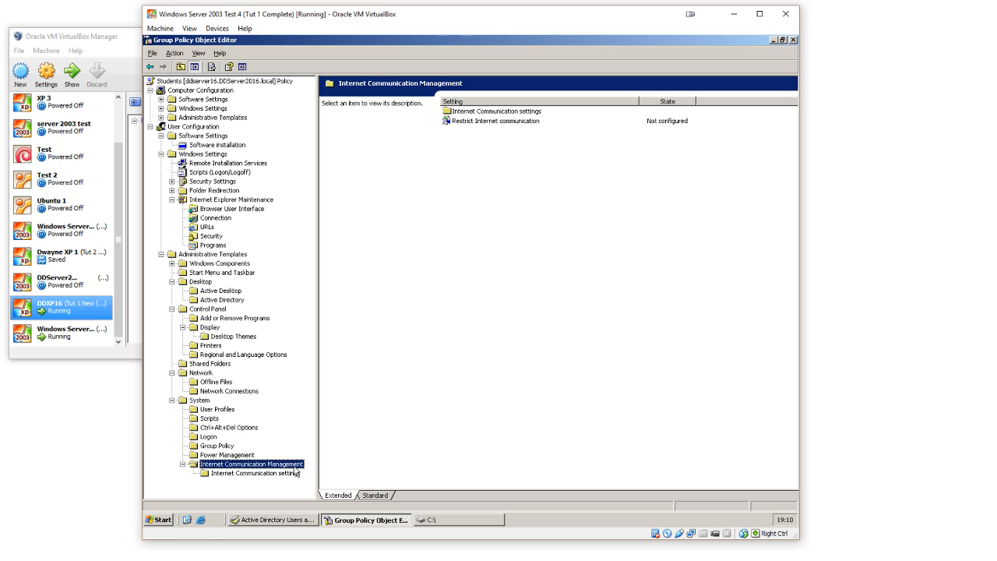
{"action": "double_click", "coordinate": [530, 121]}
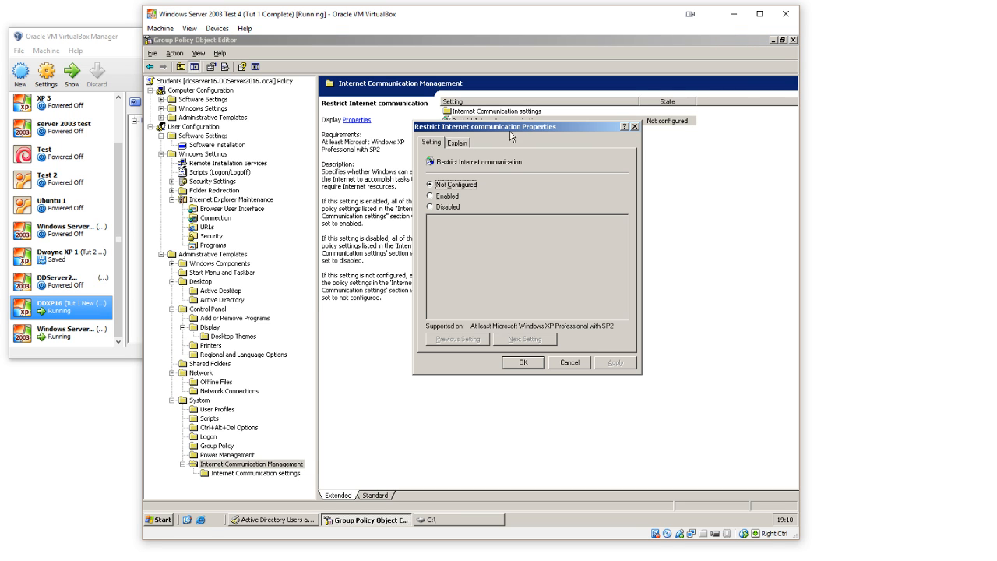
{"action": "left_click", "coordinate": [527, 364]}
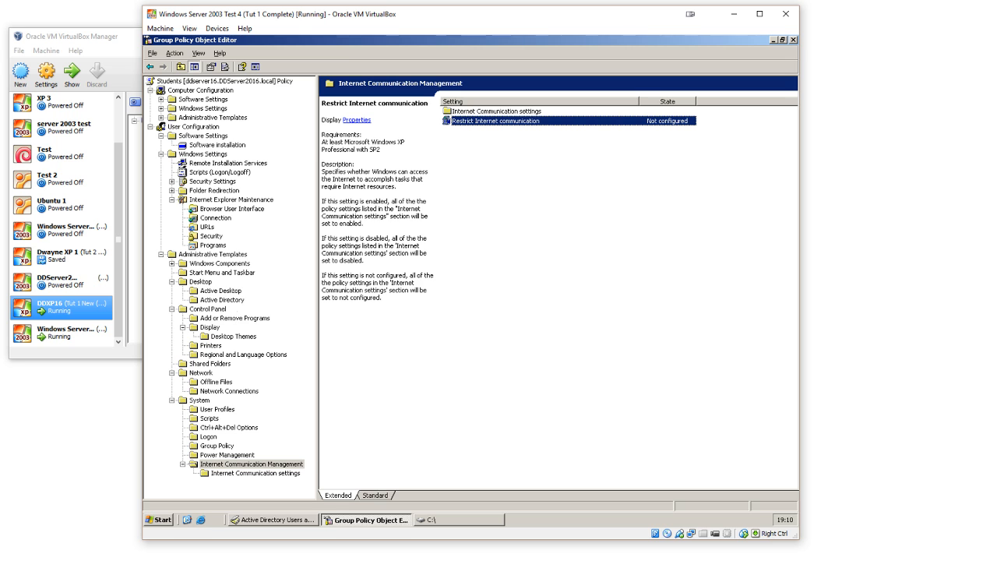
{"action": "double_click", "coordinate": [217, 191]}
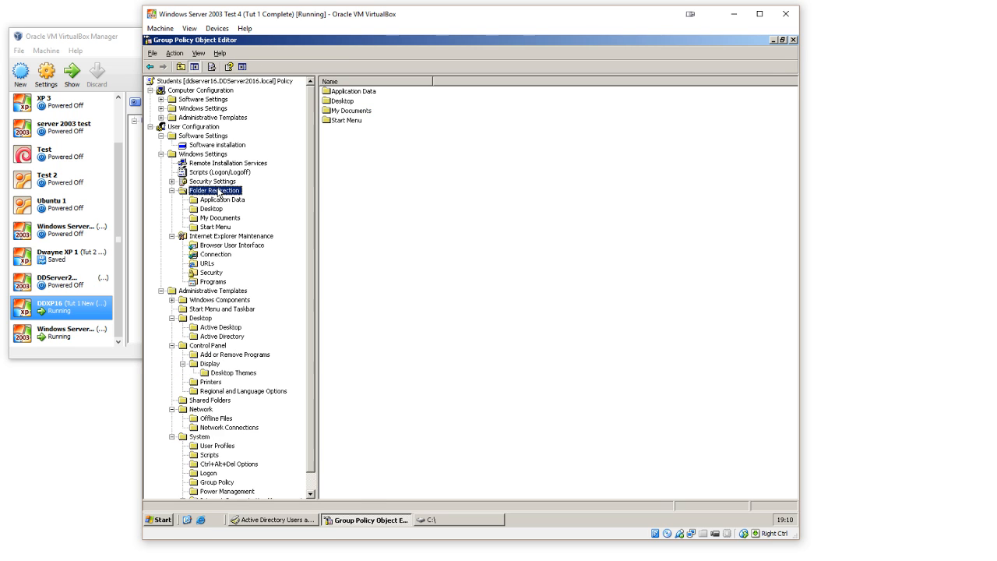
{"action": "left_click", "coordinate": [400, 178]}
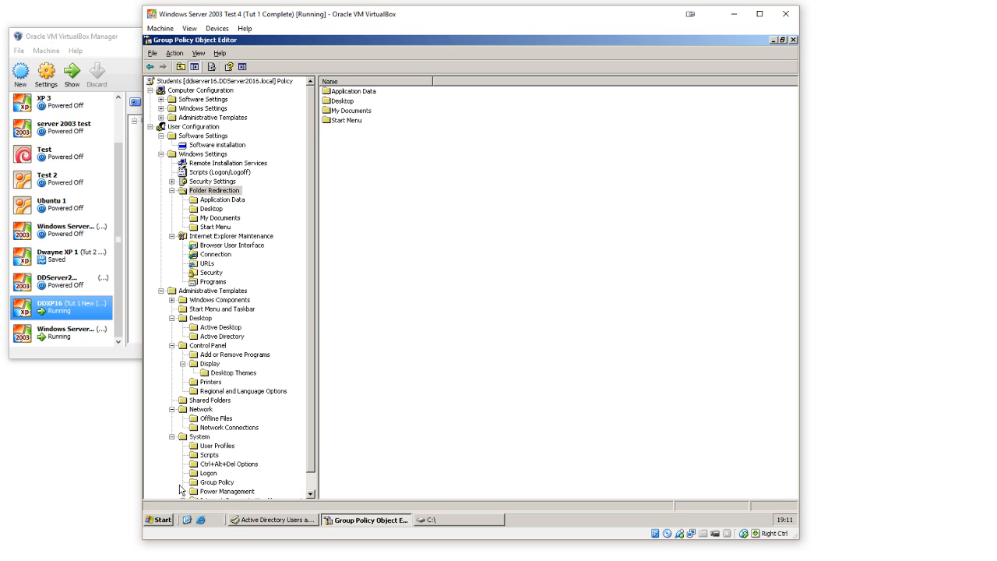
Step: Browse the C: drive down to Shared Folders\HomeFolders\Students\Year 1\Class A\Template.ClassA to inspect the home folder structure
{"action": "left_click", "coordinate": [162, 520]}
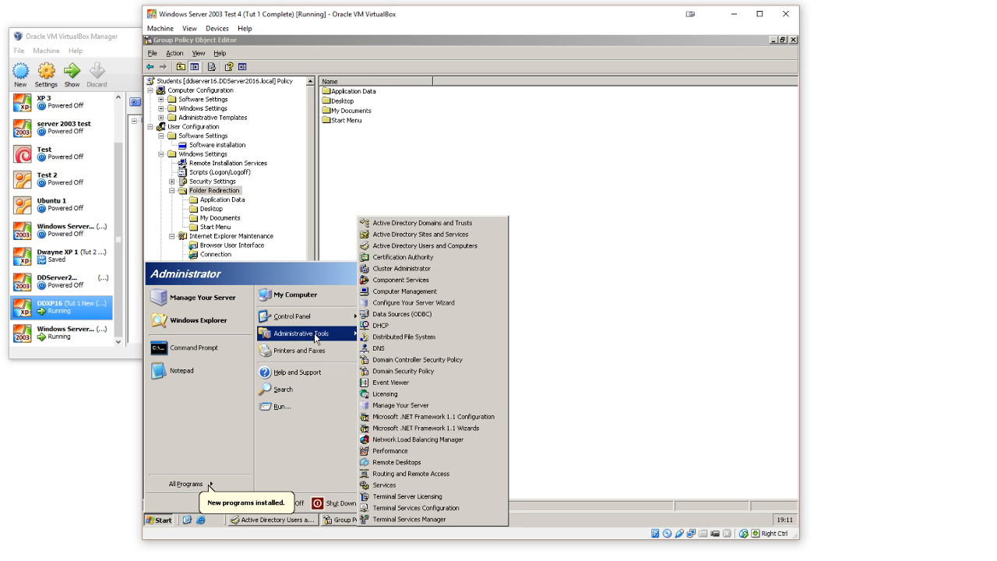
{"action": "left_click", "coordinate": [318, 295]}
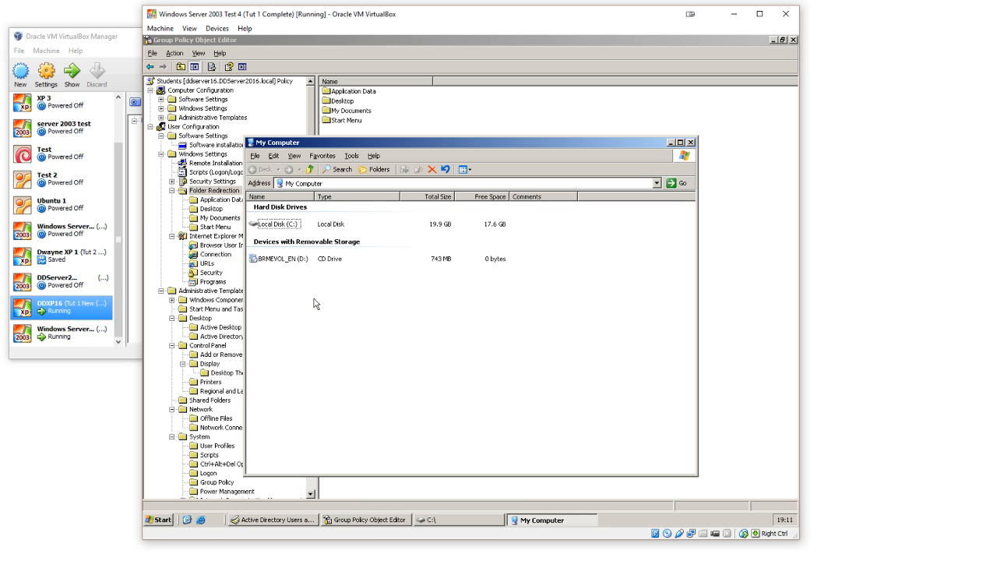
{"action": "double_click", "coordinate": [291, 223]}
{"action": "double_click", "coordinate": [291, 222]}
{"action": "double_click", "coordinate": [277, 208]}
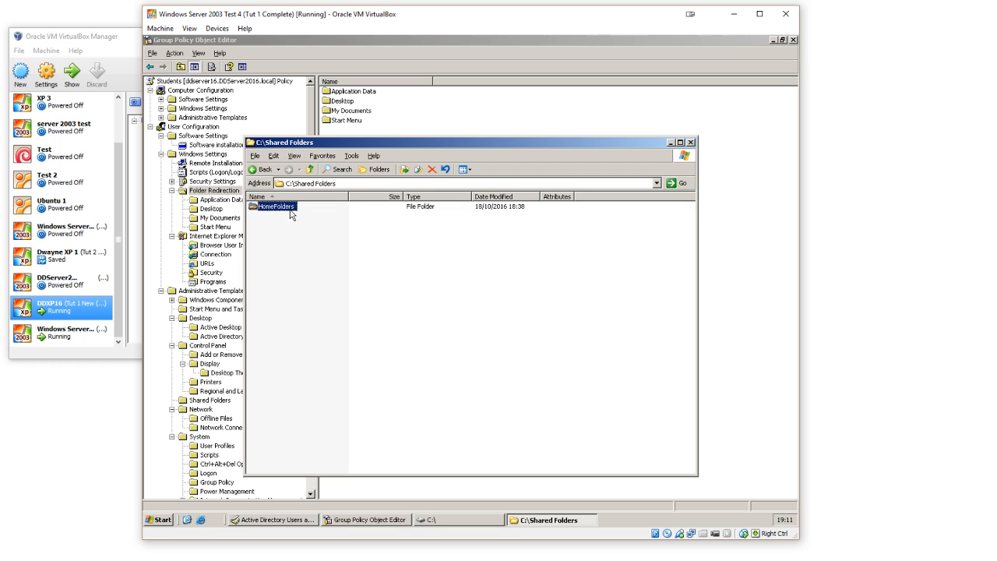
{"action": "double_click", "coordinate": [284, 217]}
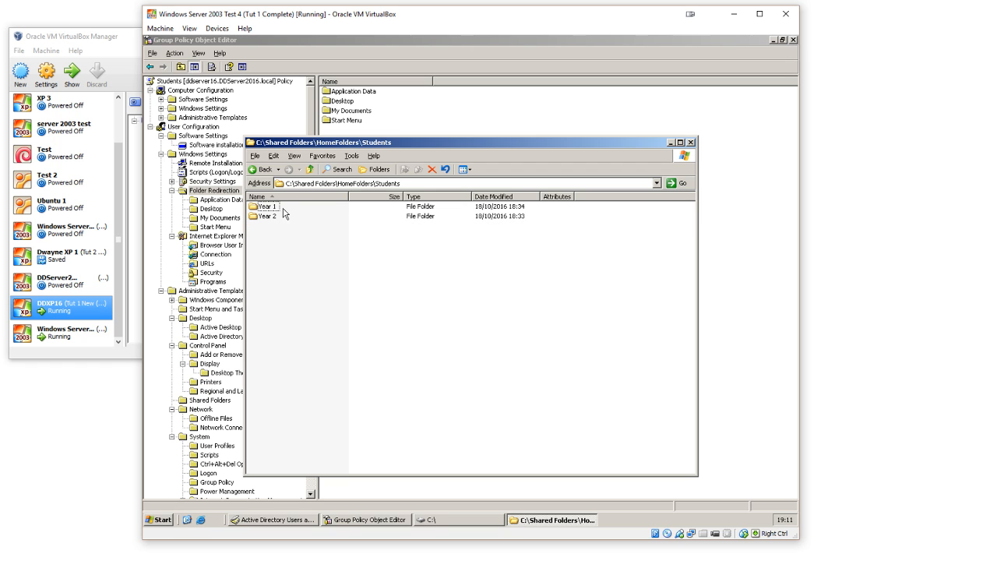
{"action": "double_click", "coordinate": [274, 208]}
{"action": "double_click", "coordinate": [276, 208]}
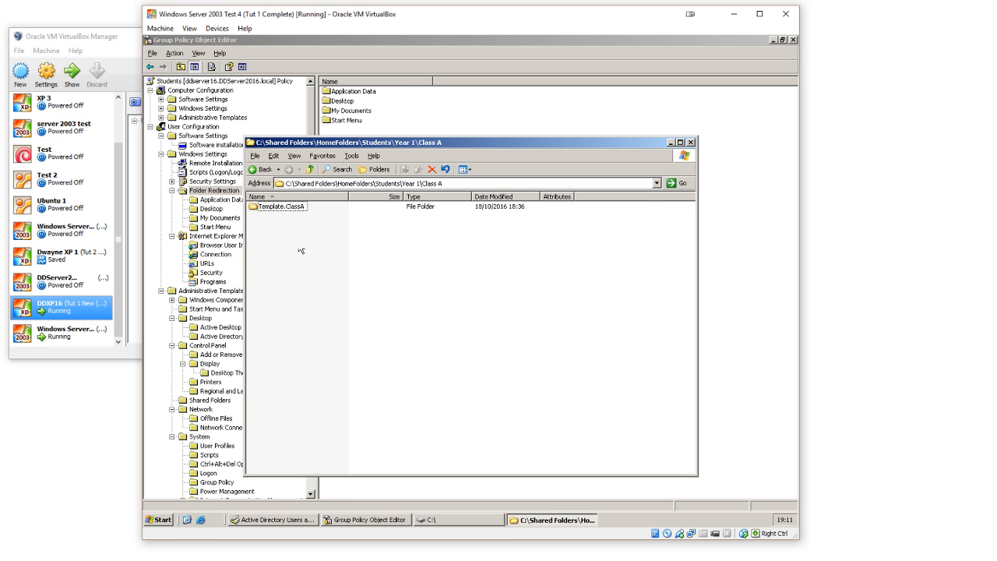
{"action": "double_click", "coordinate": [300, 209]}
Step: Return to the HomeFolders folder, examine its Students and Teachers folders, and minimize the window
{"action": "left_click", "coordinate": [261, 169]}
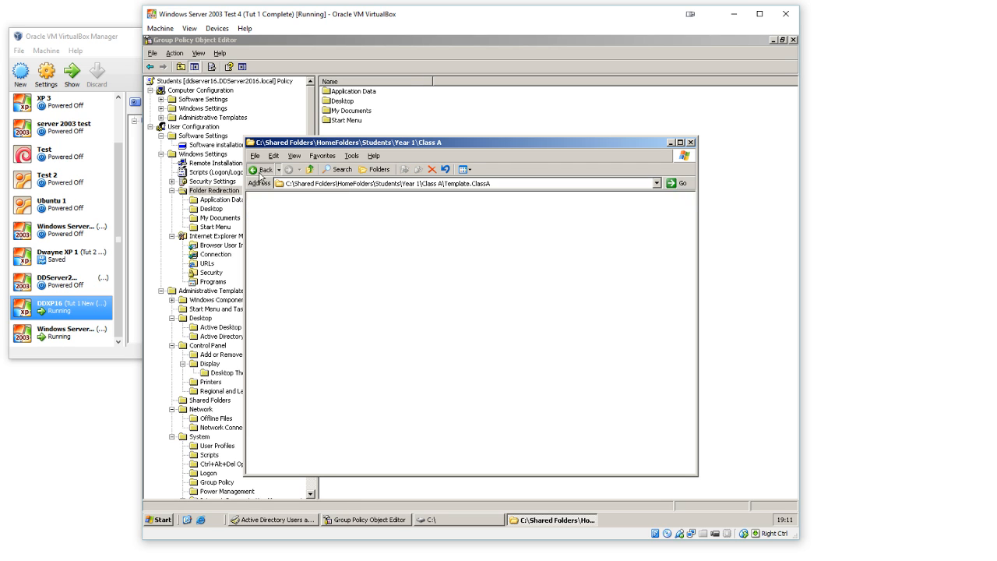
{"action": "left_click", "coordinate": [261, 169]}
{"action": "left_click", "coordinate": [261, 170]}
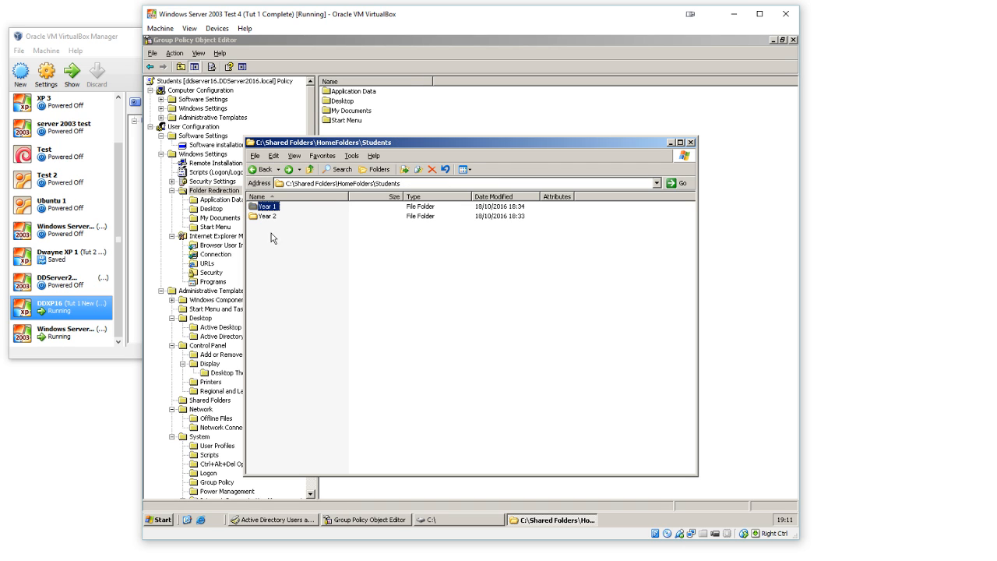
{"action": "left_click", "coordinate": [261, 169]}
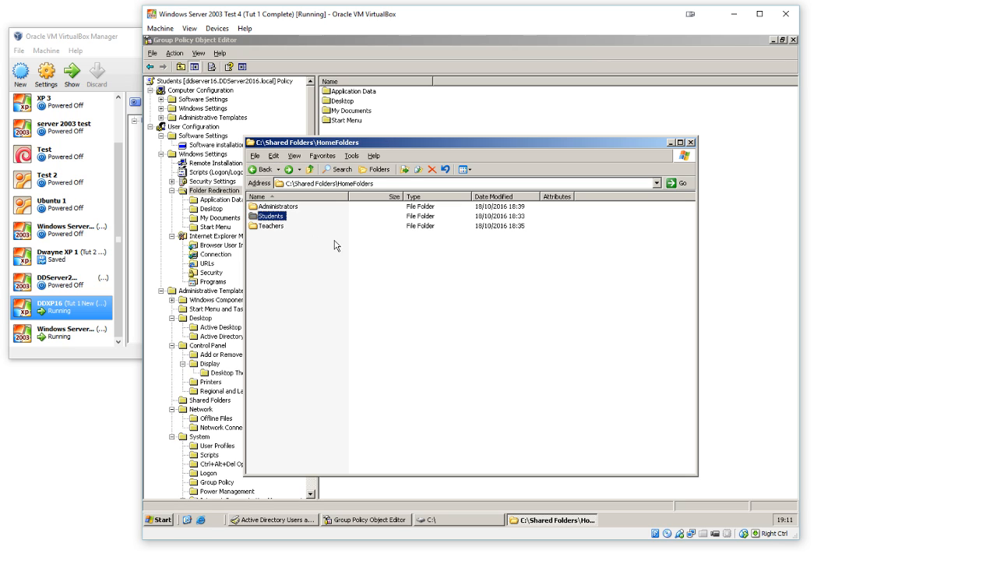
{"action": "left_click", "coordinate": [281, 228]}
{"action": "left_click", "coordinate": [276, 216]}
{"action": "mouse_move", "coordinate": [257, 218]}
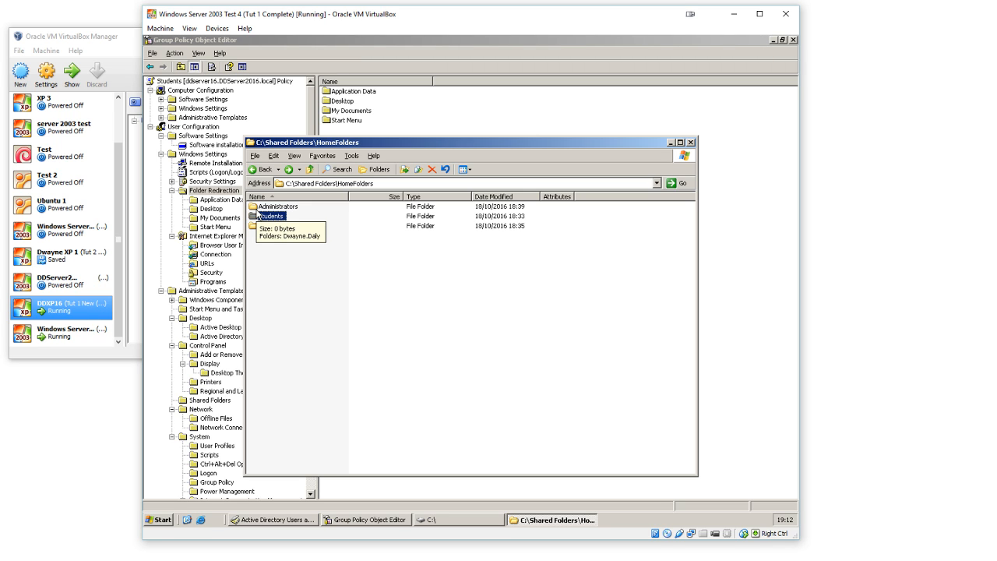
{"action": "left_click", "coordinate": [414, 265]}
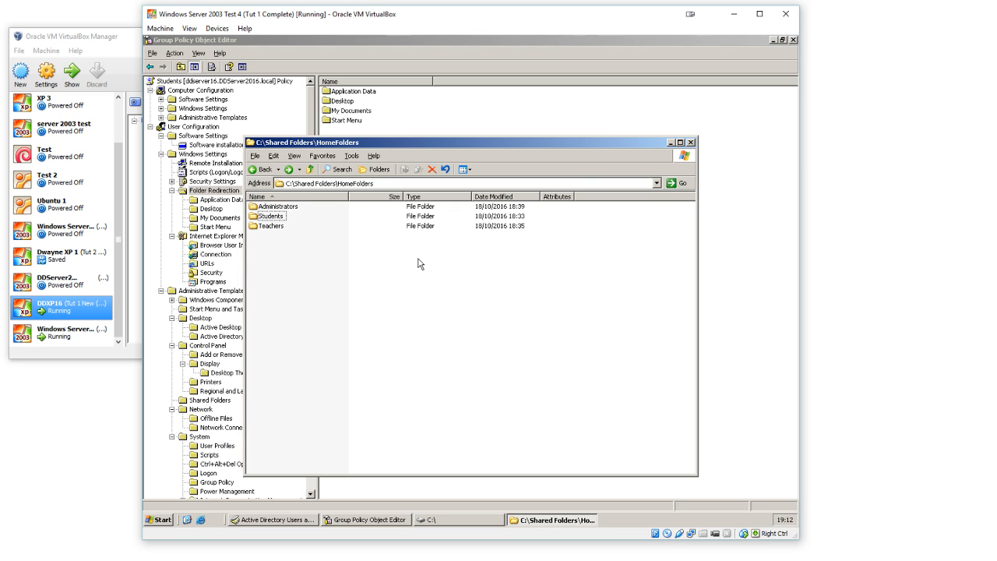
{"action": "left_click", "coordinate": [670, 143]}
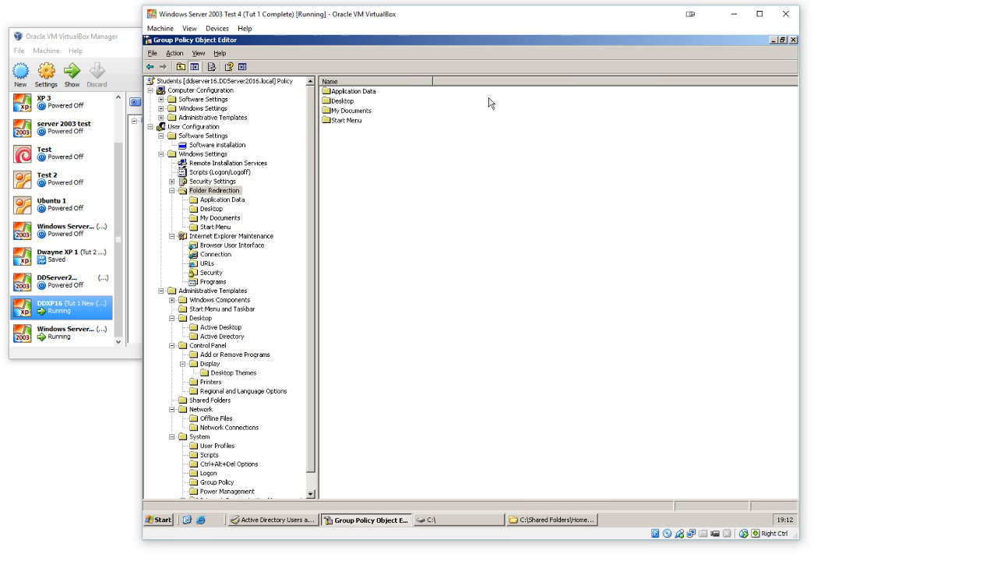
Step: Close the Students policy editor and open the group policy links of the Class A organizational unit under Students, Year 1
{"action": "left_click", "coordinate": [793, 39]}
{"action": "left_click", "coordinate": [493, 206]}
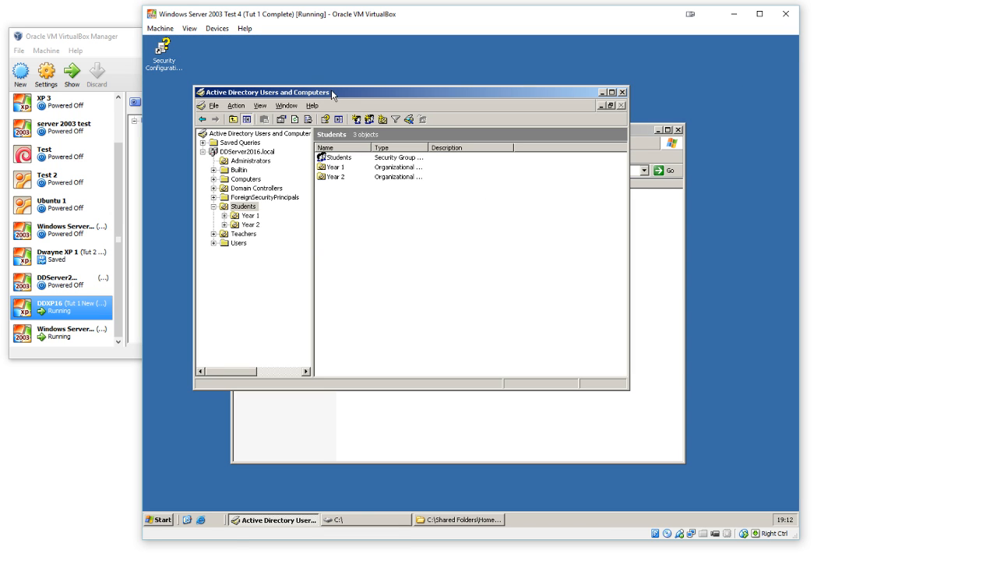
{"action": "left_click_drag", "start_coordinate": [332, 94], "coordinate": [357, 72]}
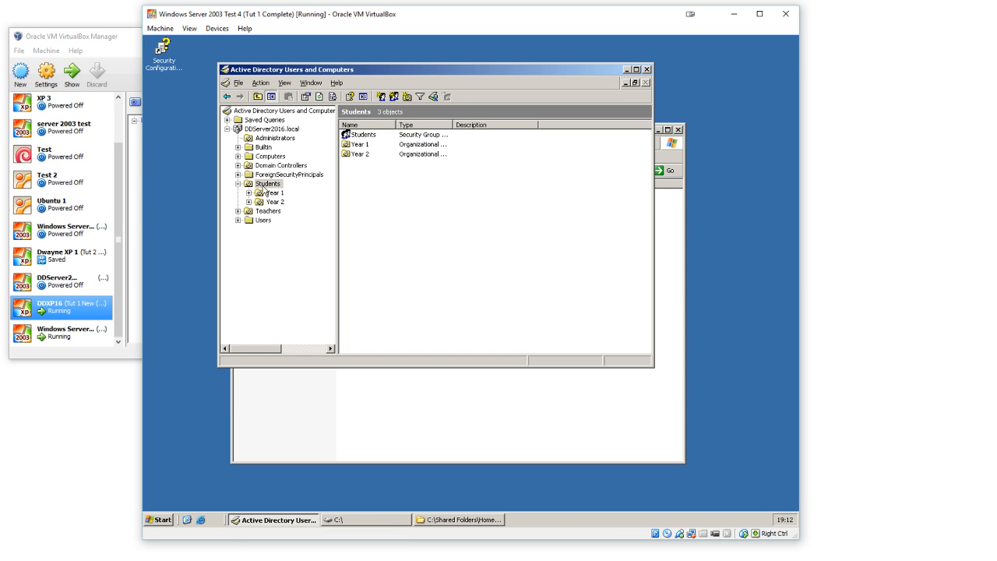
{"action": "double_click", "coordinate": [268, 192]}
{"action": "left_click", "coordinate": [286, 202]}
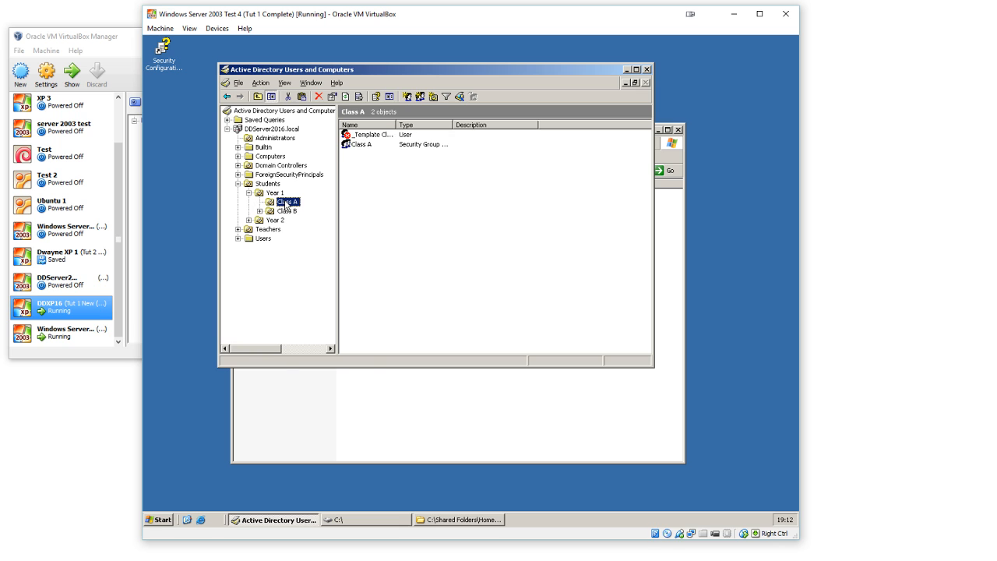
{"action": "right_click", "coordinate": [286, 203]}
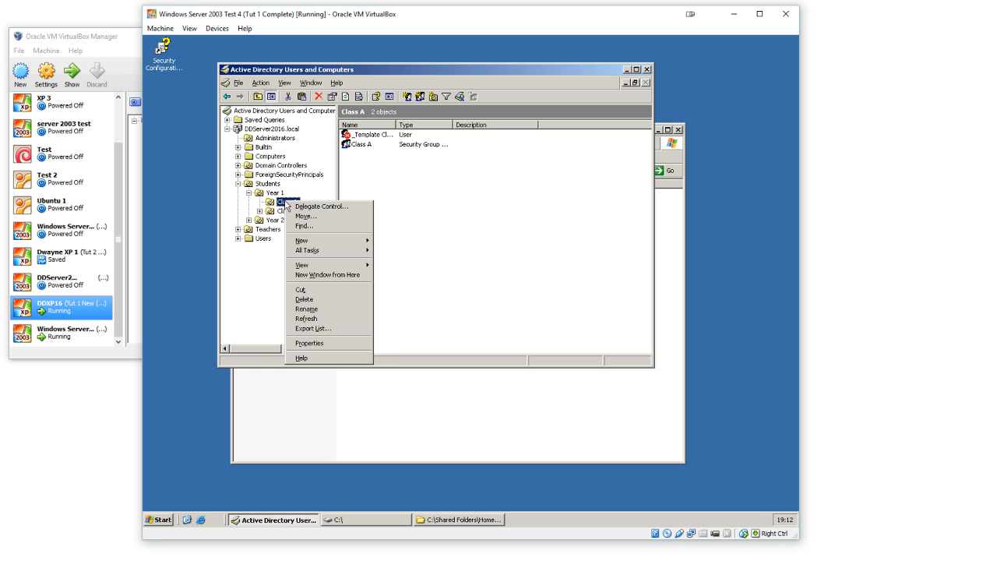
{"action": "left_click", "coordinate": [320, 346]}
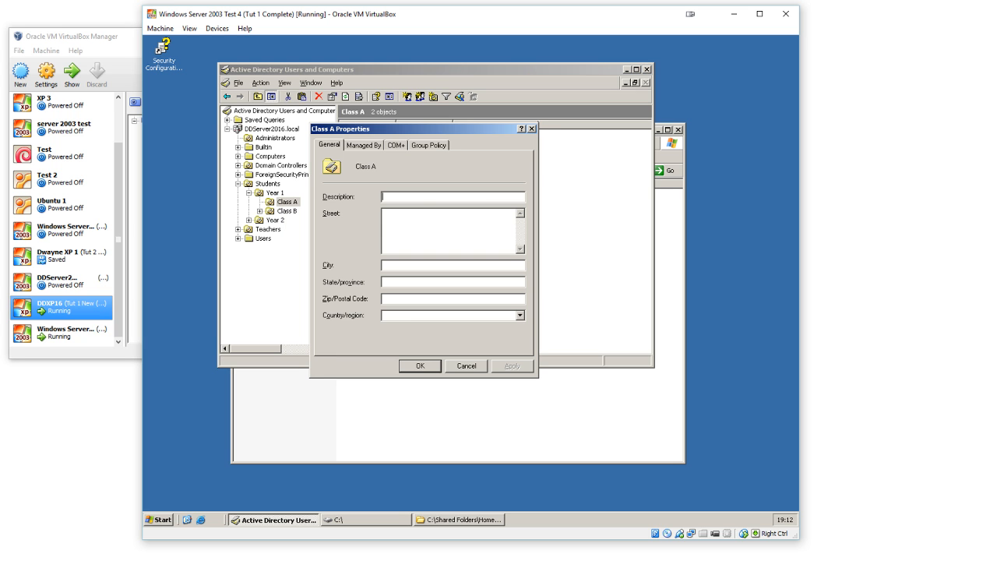
{"action": "left_click", "coordinate": [428, 150]}
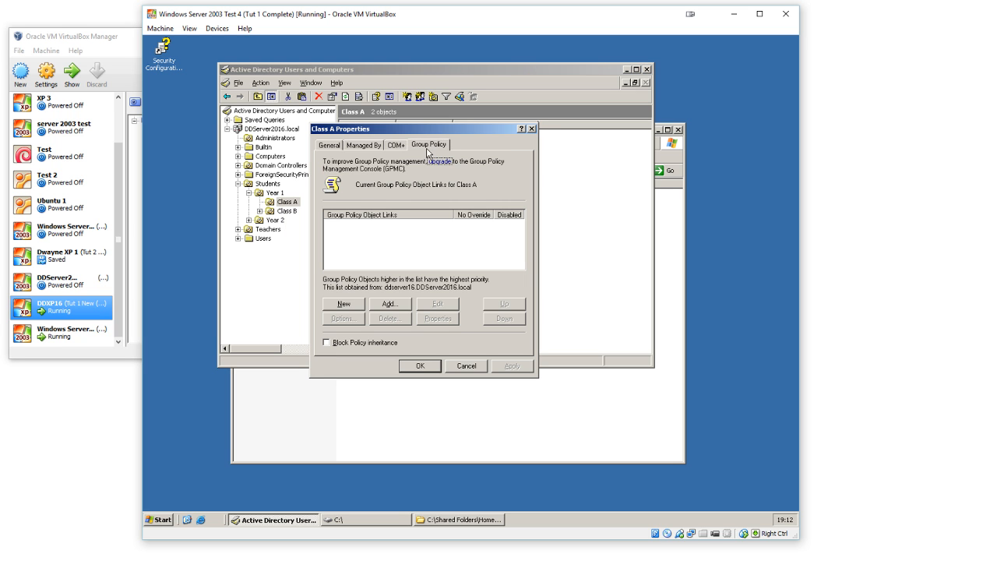
Step: Create a group policy object named "Class A" for the Class A organizational unit and open it for editing
{"action": "left_click", "coordinate": [359, 305]}
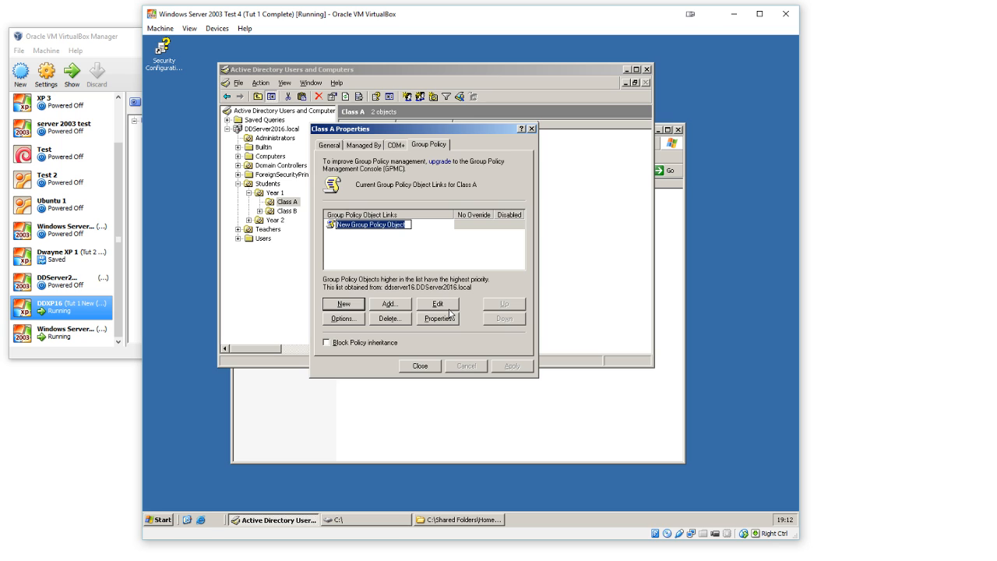
{"action": "type", "text": "Class A"}
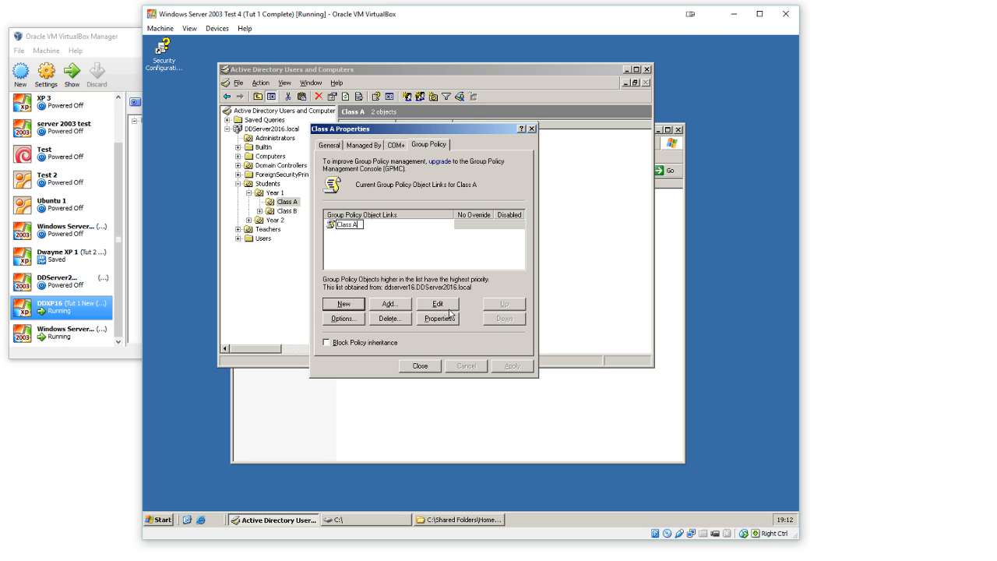
{"action": "key", "text": "Return"}
{"action": "double_click", "coordinate": [363, 228]}
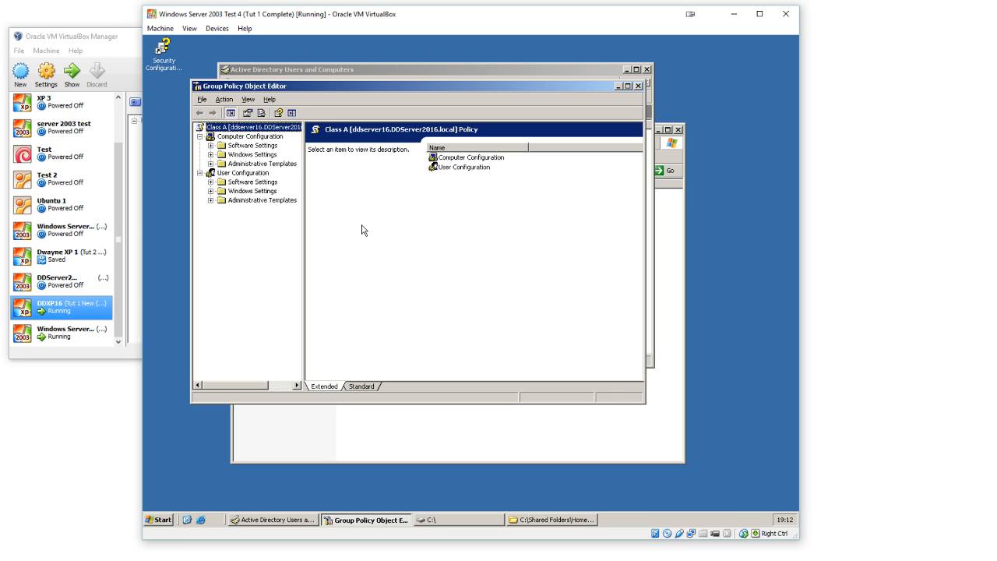
{"action": "left_click", "coordinate": [265, 184]}
{"action": "double_click", "coordinate": [264, 201]}
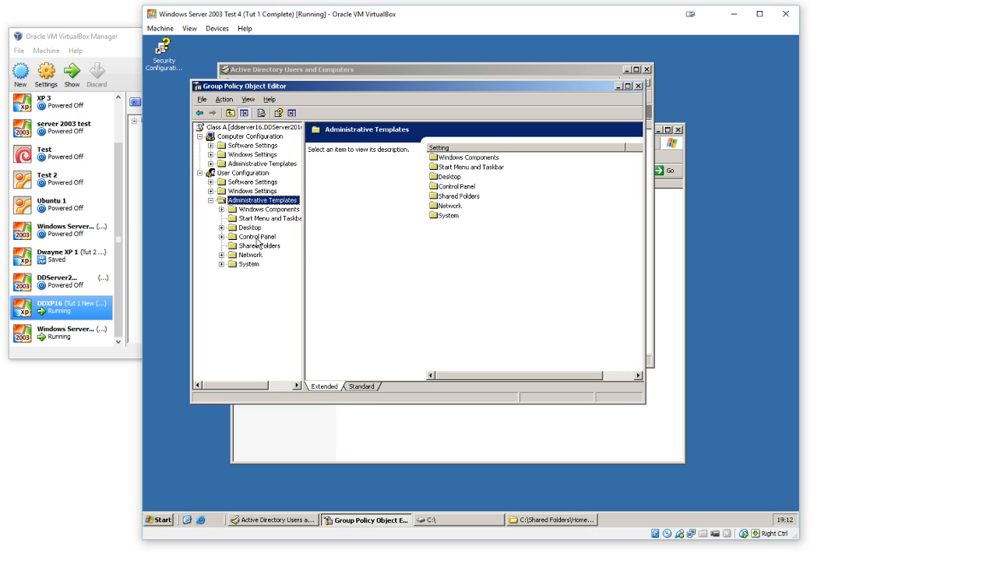
{"action": "double_click", "coordinate": [260, 237]}
{"action": "double_click", "coordinate": [491, 197]}
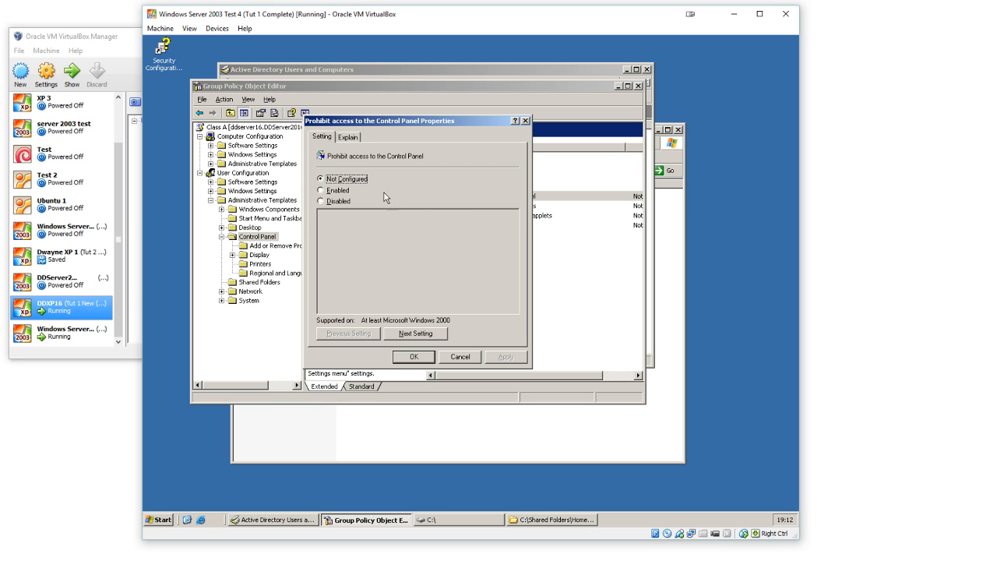
{"action": "left_click", "coordinate": [344, 204]}
{"action": "left_click", "coordinate": [465, 356]}
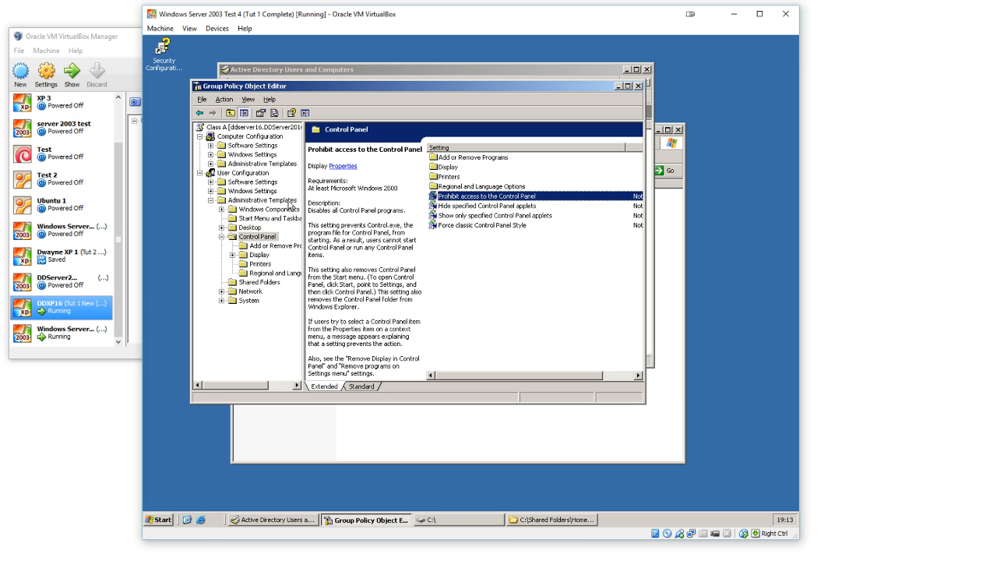
Step: Under the user-side Windows Settings, set My Documents folder redirection to "Basic - Redirect everyone's folder to the same location"
{"action": "double_click", "coordinate": [259, 192]}
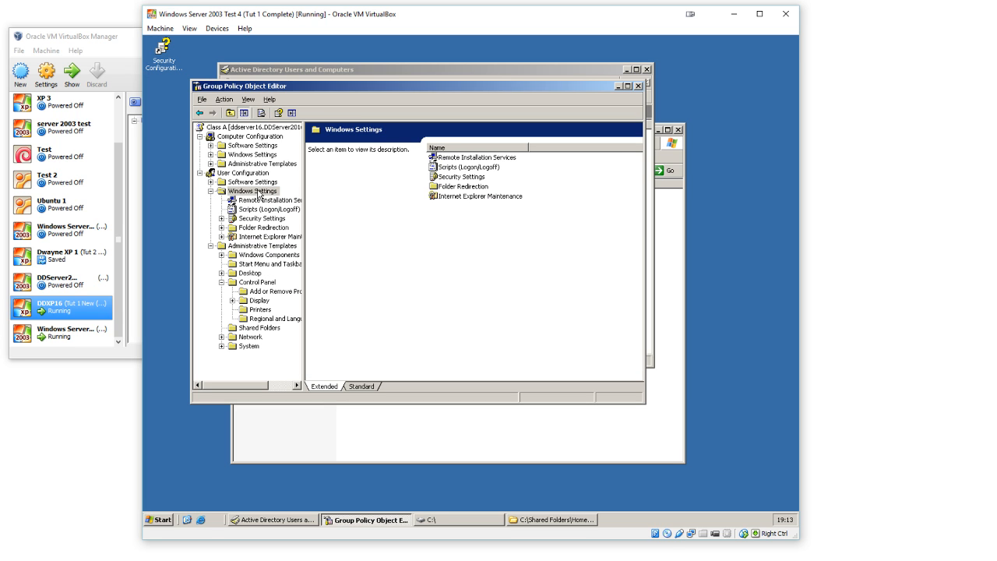
{"action": "double_click", "coordinate": [259, 227]}
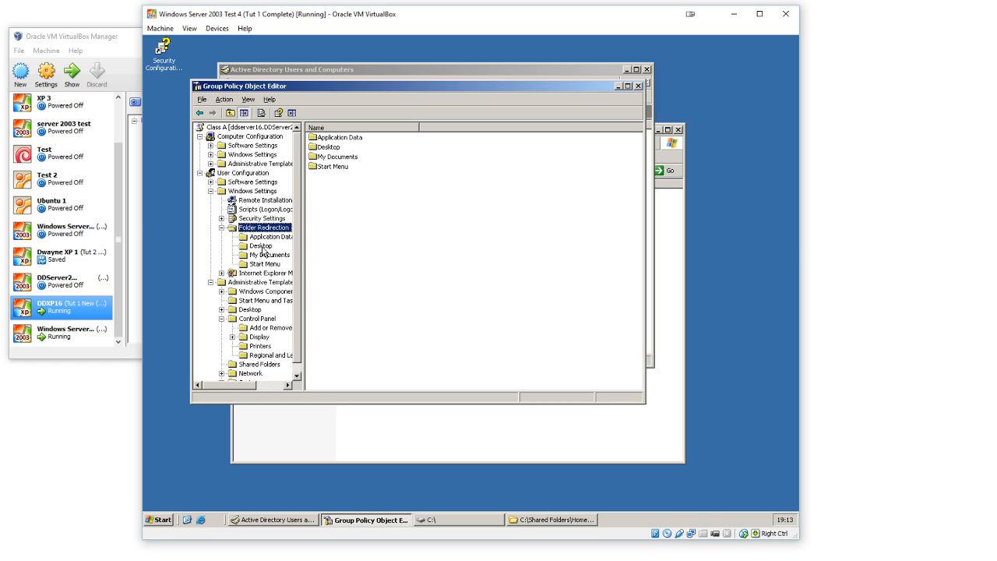
{"action": "left_click", "coordinate": [266, 255]}
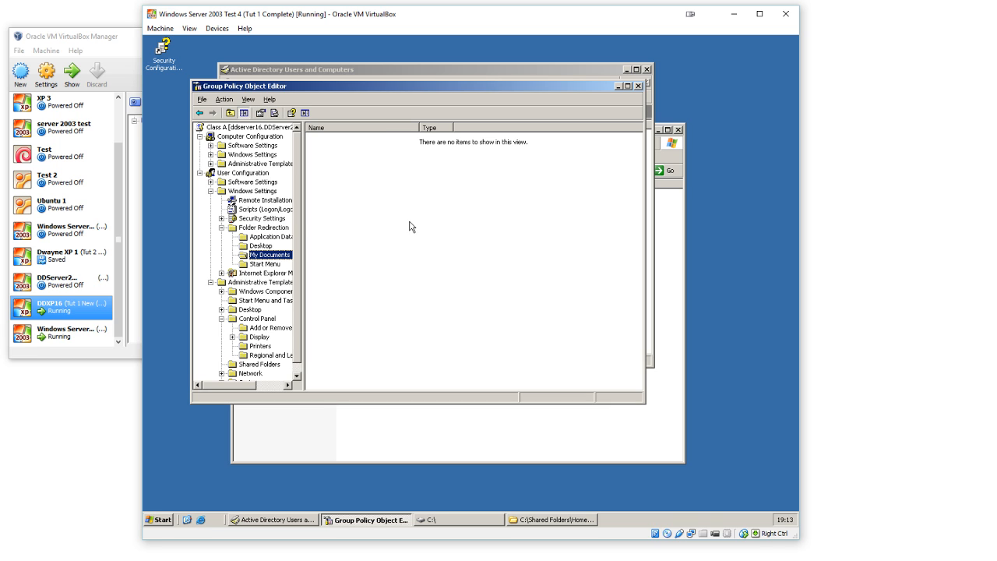
{"action": "right_click", "coordinate": [375, 194]}
{"action": "left_click", "coordinate": [395, 231]}
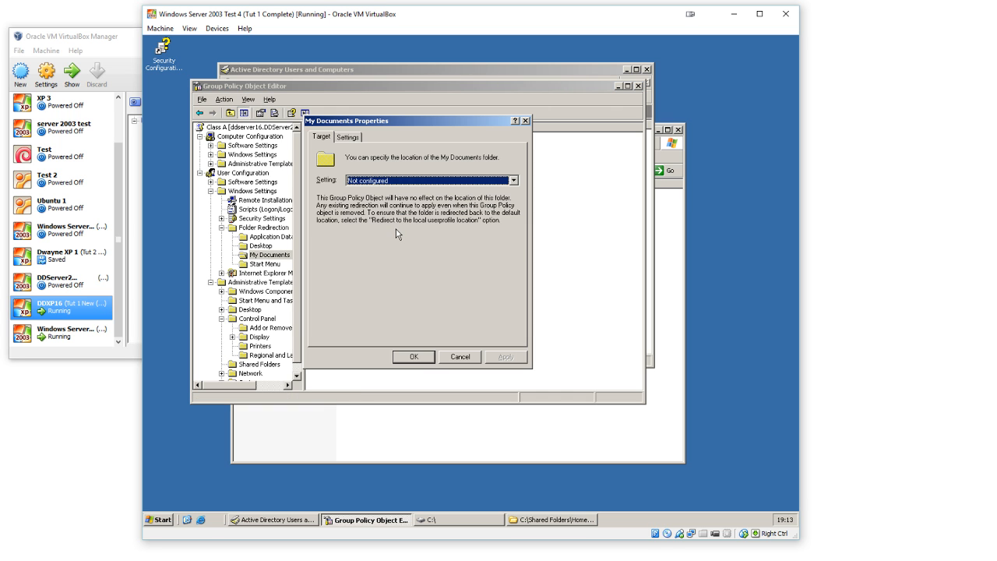
{"action": "left_click", "coordinate": [419, 180]}
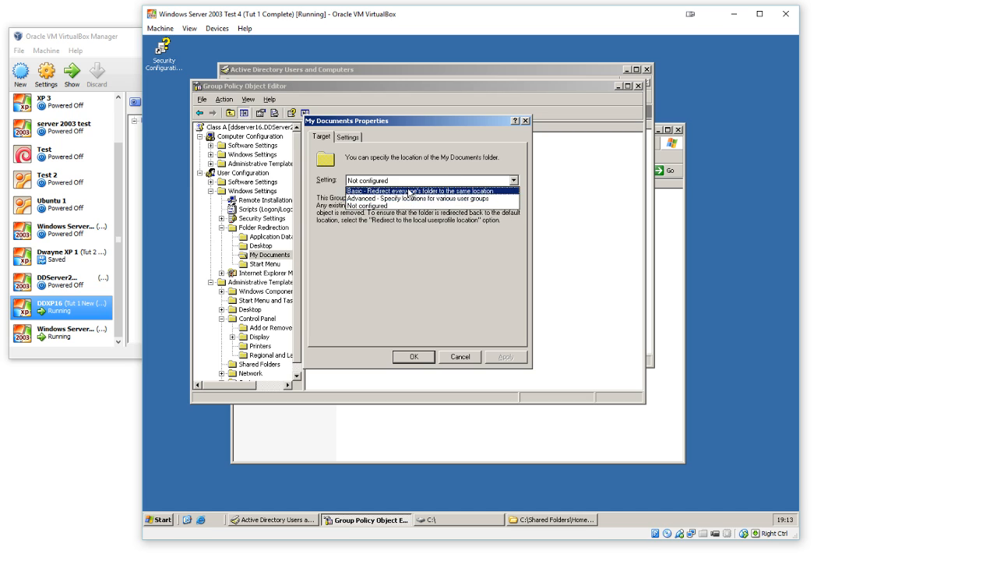
{"action": "left_click", "coordinate": [408, 190]}
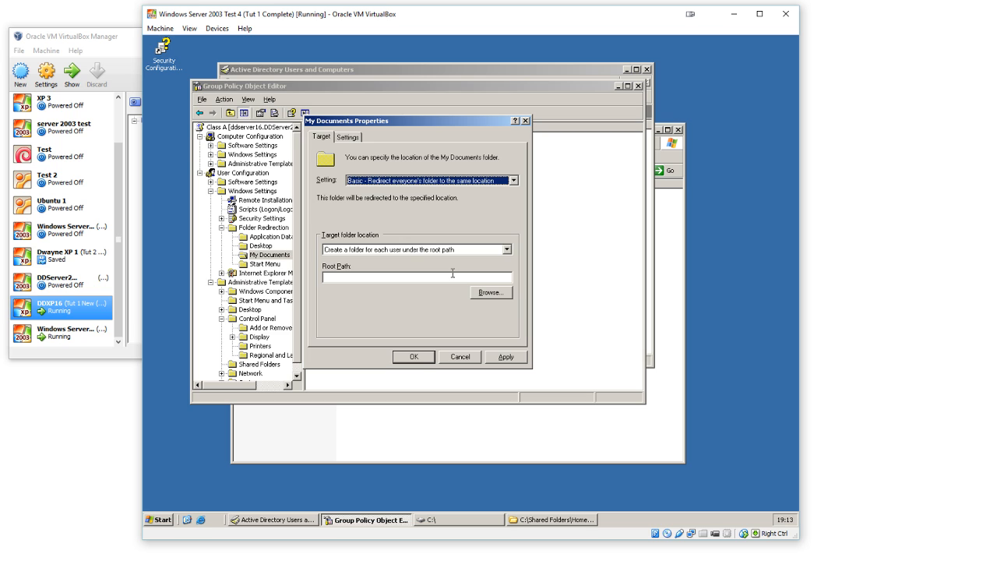
Step: Browse from HomeFolders to Students\Year 1\Class A and examine the folder's path
{"action": "left_click", "coordinate": [558, 519]}
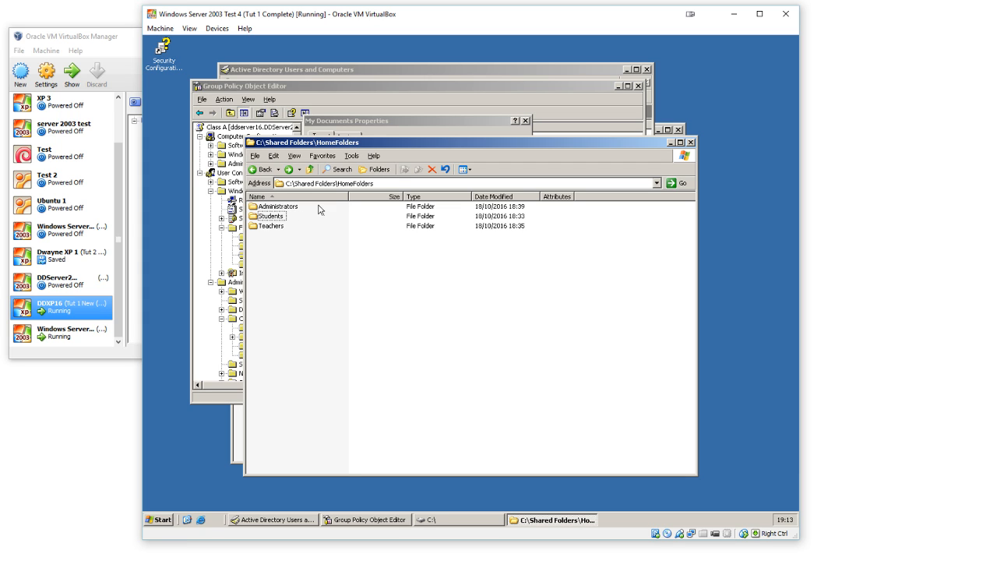
{"action": "left_click", "coordinate": [413, 183]}
{"action": "left_click", "coordinate": [419, 182]}
{"action": "left_click_drag", "start_coordinate": [419, 182], "coordinate": [338, 183]}
{"action": "left_click", "coordinate": [361, 258]}
{"action": "double_click", "coordinate": [274, 216]}
{"action": "double_click", "coordinate": [272, 207]}
{"action": "double_click", "coordinate": [273, 207]}
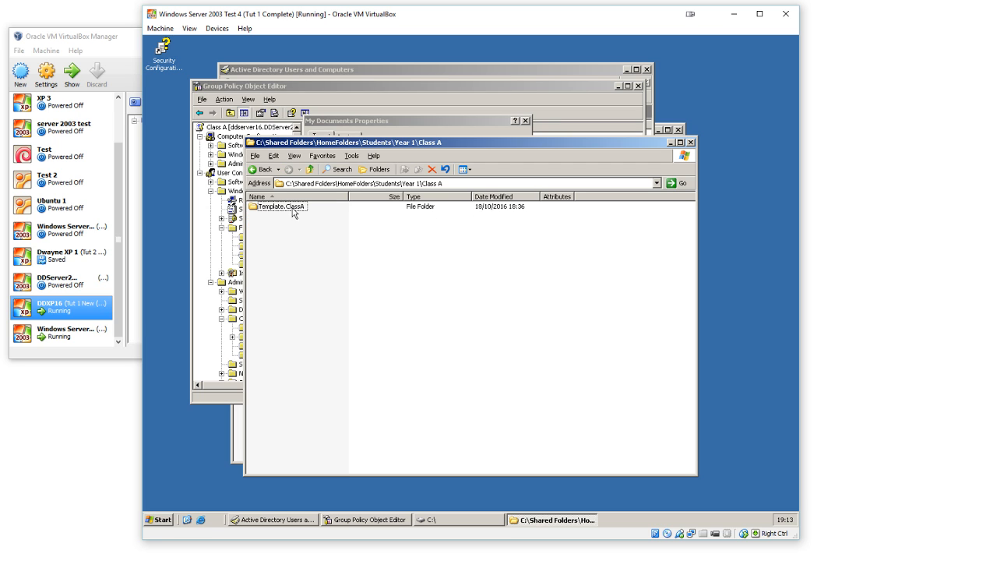
{"action": "left_click", "coordinate": [458, 182]}
{"action": "left_click", "coordinate": [370, 183]}
{"action": "left_click_drag", "start_coordinate": [372, 183], "coordinate": [462, 183]}
{"action": "left_click", "coordinate": [462, 183]}
Step: Copy the home folder path from the profile settings of the _Template ClassA user in Active Directory Users and Computers
{"action": "left_click", "coordinate": [276, 520]}
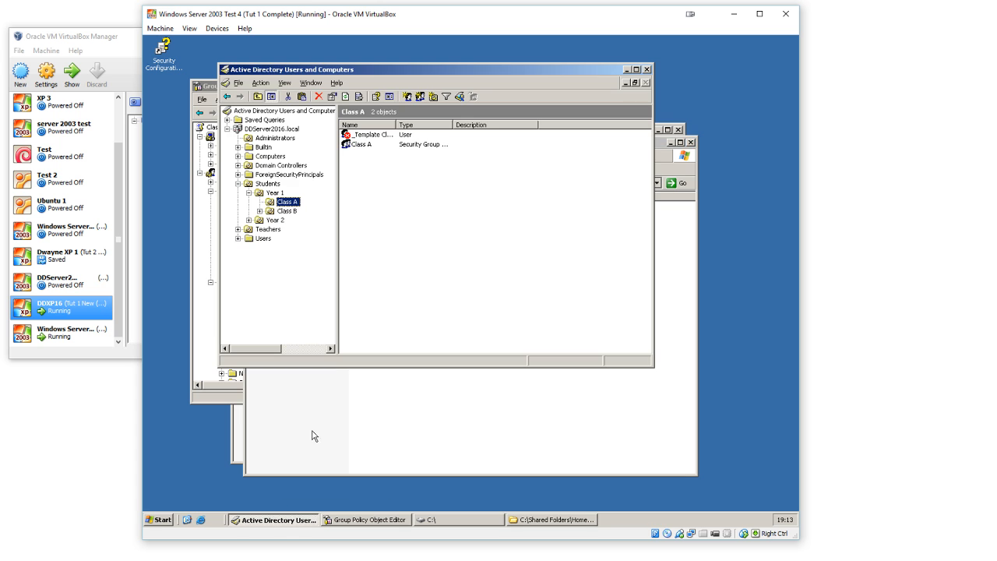
{"action": "double_click", "coordinate": [379, 136]}
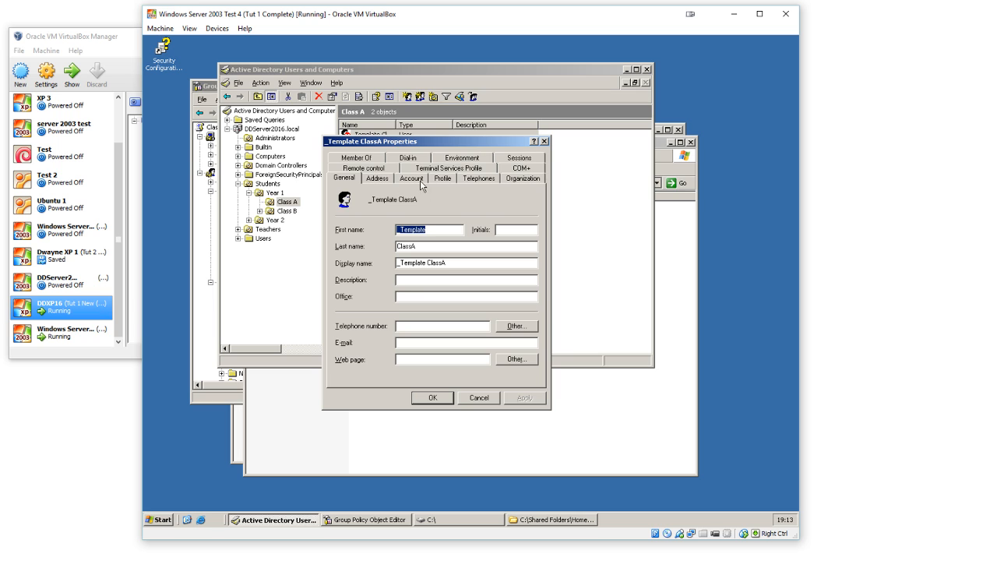
{"action": "left_click", "coordinate": [443, 181]}
{"action": "left_click_drag", "start_coordinate": [463, 278], "coordinate": [406, 277]}
{"action": "right_click", "coordinate": [466, 278]}
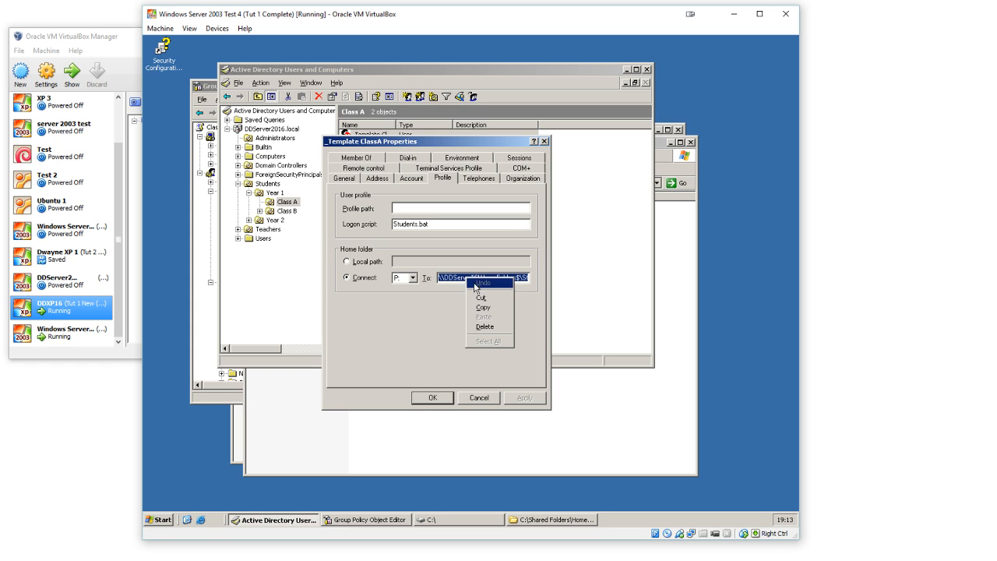
{"action": "left_click", "coordinate": [484, 310]}
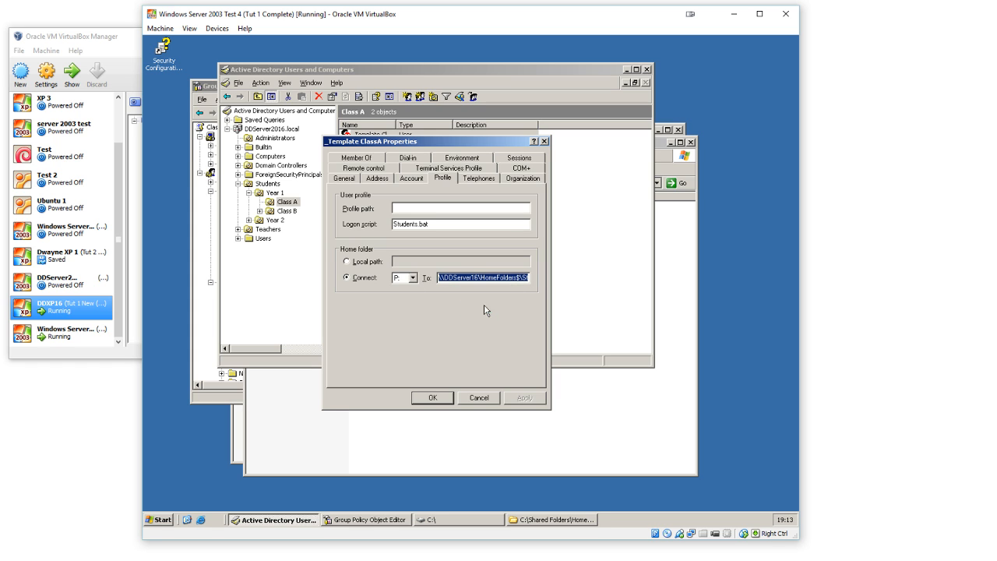
Step: Return to the My Documents redirection properties in the group policy editor and paste the copied home folder path as the root path
{"action": "left_click", "coordinate": [301, 414]}
{"action": "left_click", "coordinate": [208, 363]}
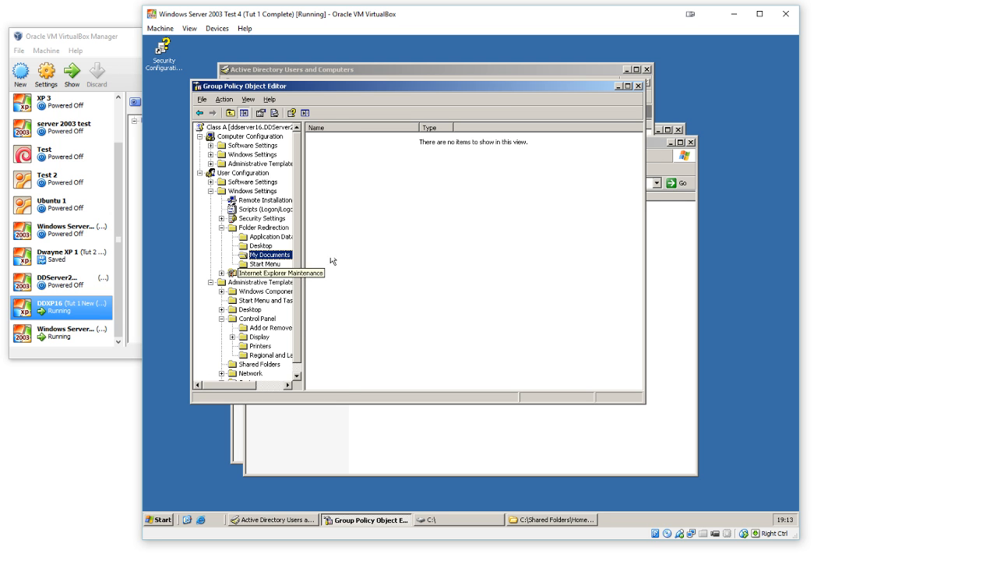
{"action": "right_click", "coordinate": [398, 242]}
{"action": "left_click", "coordinate": [427, 280]}
{"action": "left_click", "coordinate": [375, 277]}
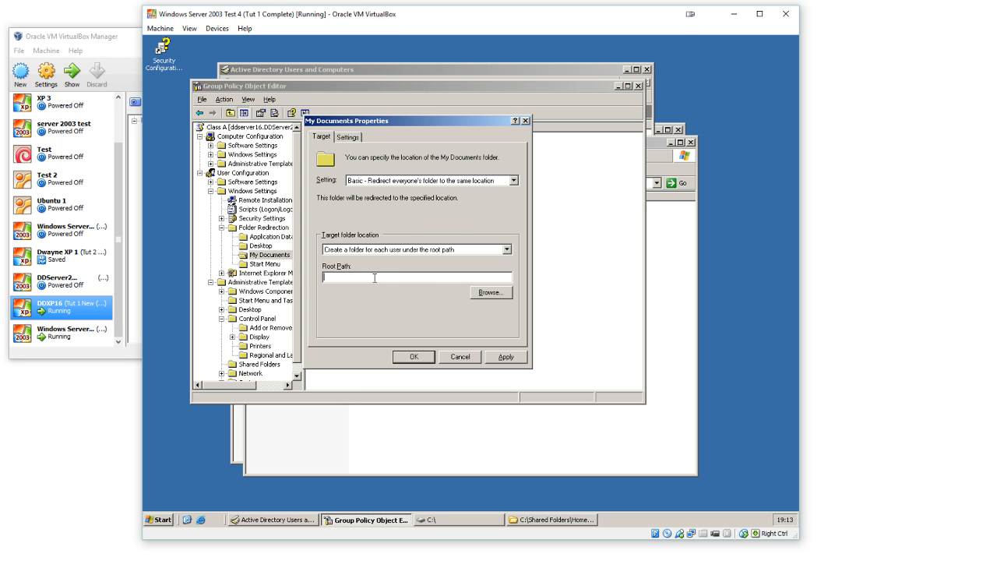
{"action": "key", "text": "ctrl+v"}
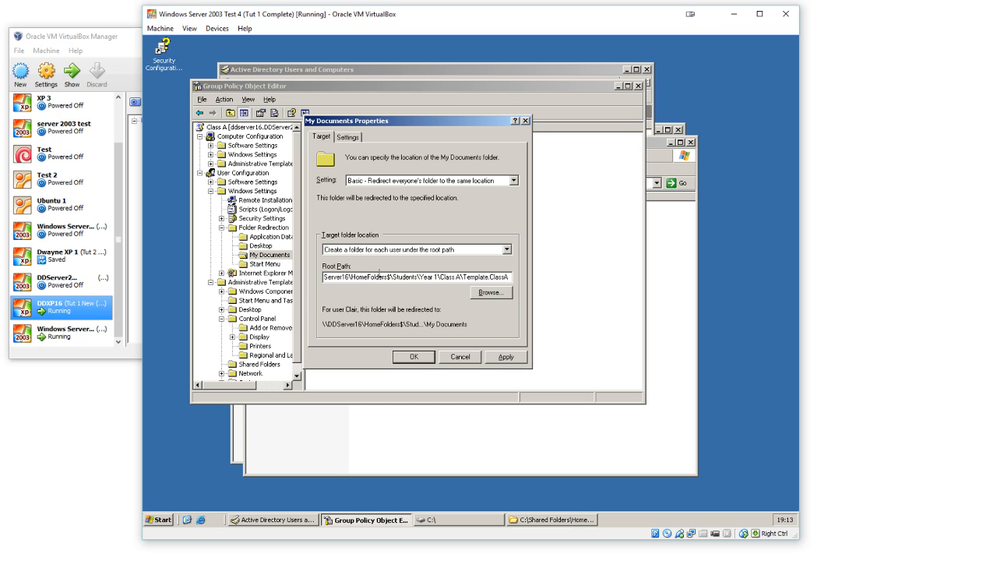
Step: Review the server and share parts of the My Documents root path and delete Template.ClassA from its end
{"action": "left_click_drag", "start_coordinate": [340, 278], "coordinate": [305, 277]}
{"action": "left_click", "coordinate": [339, 278]}
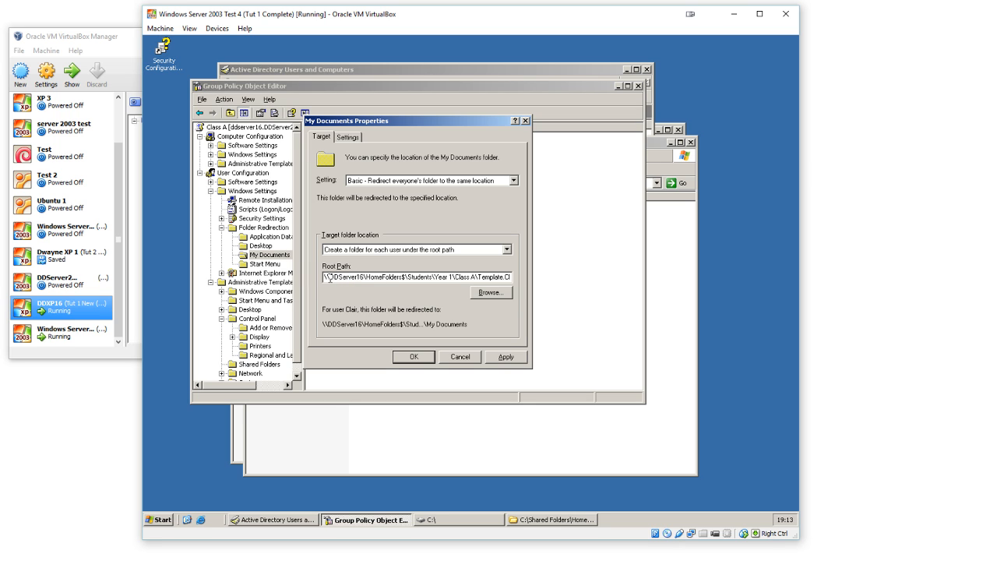
{"action": "left_click_drag", "start_coordinate": [330, 278], "coordinate": [367, 278]}
{"action": "left_click", "coordinate": [384, 280]}
{"action": "left_click_drag", "start_coordinate": [456, 278], "coordinate": [536, 283]}
{"action": "left_click", "coordinate": [470, 277]}
{"action": "key", "text": "Delete"}
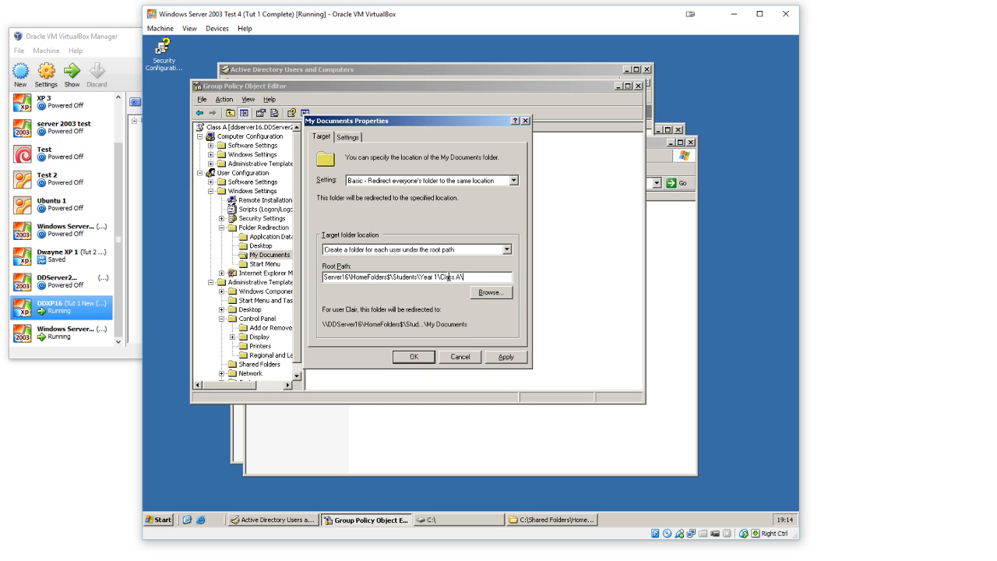
Step: Trim the root path back to \\DDServer16\HomeFolders$\ and replace it with the full copied home folder path
{"action": "left_click_drag", "start_coordinate": [465, 277], "coordinate": [391, 270]}
{"action": "key", "text": "BackSpace"}
{"action": "left_click_drag", "start_coordinate": [419, 276], "coordinate": [241, 283]}
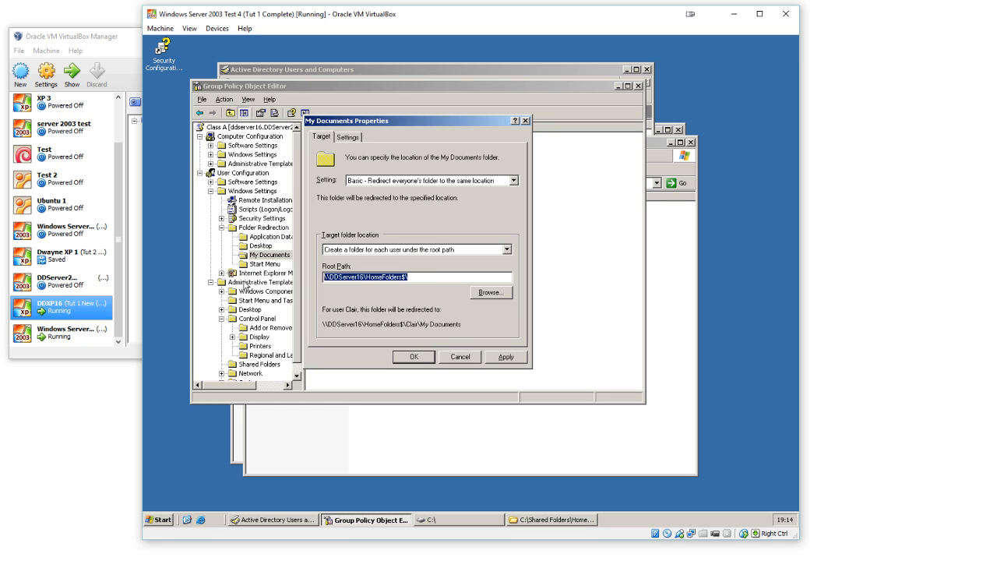
{"action": "key", "text": "ctrl+v"}
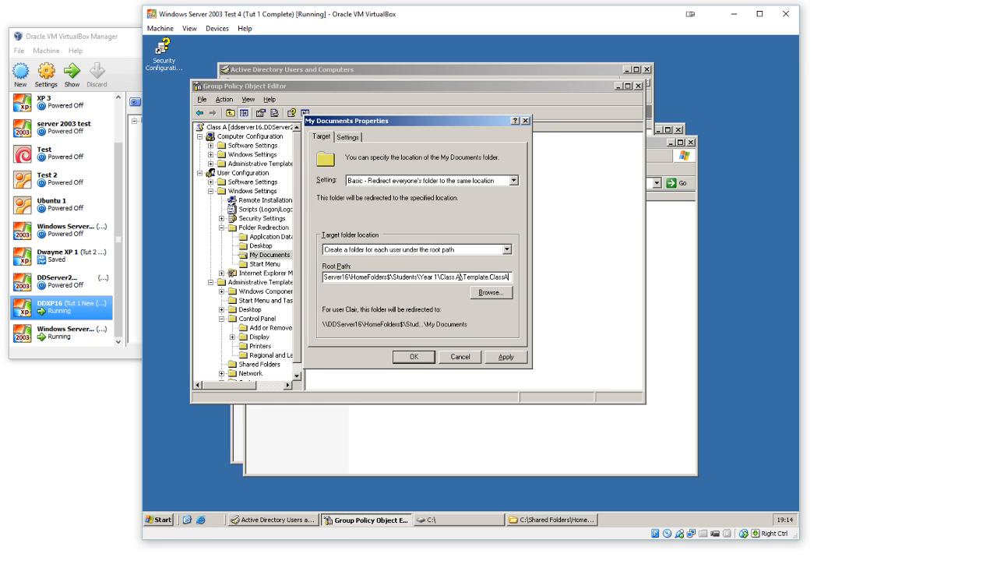
Step: Remove the Template.ClassA folder from the end of the root path and apply the My Documents redirection
{"action": "left_click_drag", "start_coordinate": [463, 274], "coordinate": [547, 278]}
{"action": "key", "text": "BackSpace"}
{"action": "left_click", "coordinate": [498, 358]}
{"action": "left_click", "coordinate": [416, 358]}
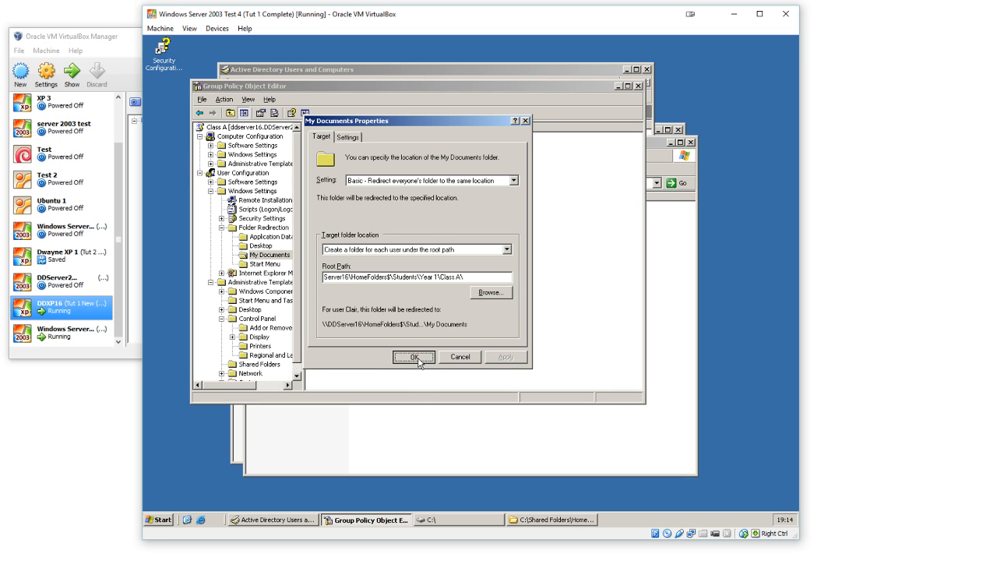
Step: Set Desktop folder redirection to "Basic - Redirect everyone's folder to the same location"
{"action": "left_click", "coordinate": [265, 247]}
{"action": "right_click", "coordinate": [367, 226]}
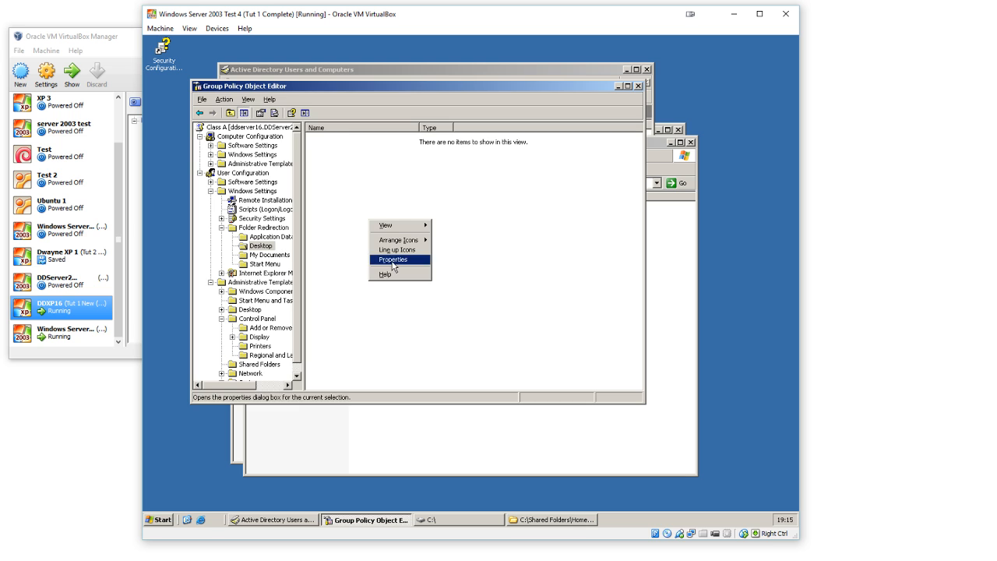
{"action": "left_click", "coordinate": [389, 259]}
{"action": "left_click", "coordinate": [414, 180]}
{"action": "left_click", "coordinate": [425, 198]}
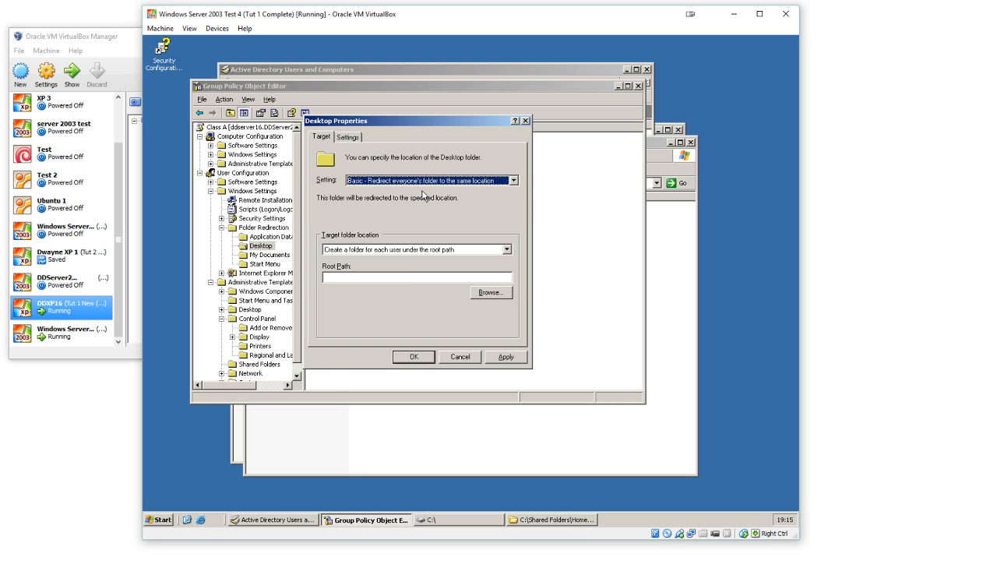
Step: Paste the copied home folder path as the Desktop root path, remove Template.ClassA from its end, and confirm the redirection
{"action": "left_click", "coordinate": [410, 279]}
{"action": "key", "text": "ctrl+v"}
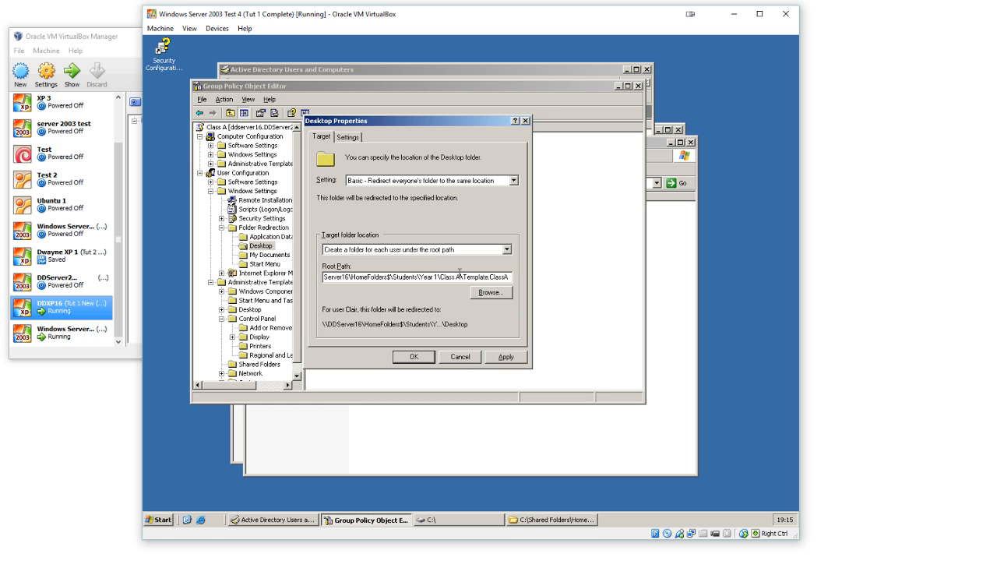
{"action": "left_click_drag", "start_coordinate": [470, 277], "coordinate": [540, 276]}
{"action": "key", "text": "BackSpace"}
{"action": "left_click", "coordinate": [417, 357]}
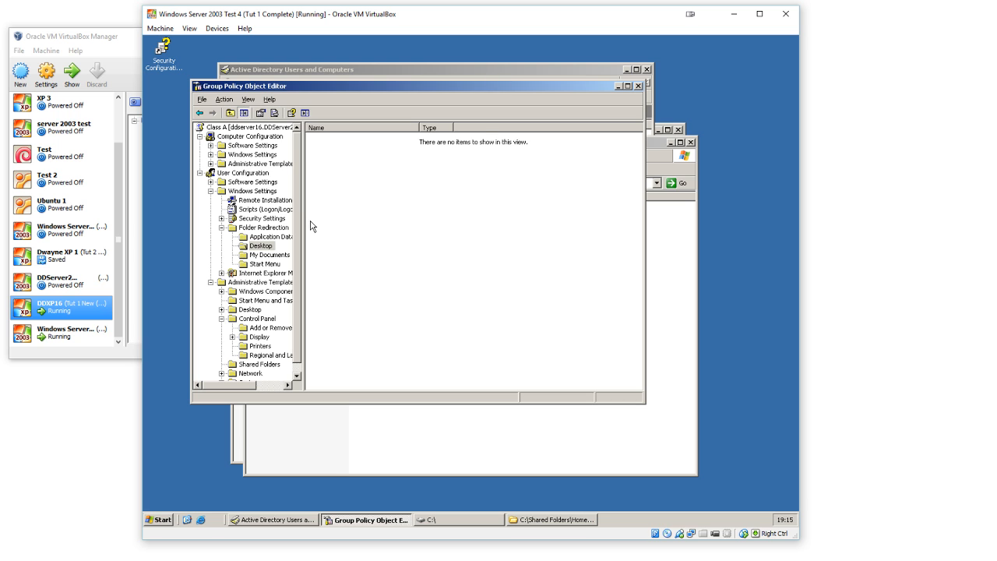
Step: Browse to the Class B folder under Students\Year 1 to inspect its path, and return to the group policy editor
{"action": "left_click", "coordinate": [548, 518]}
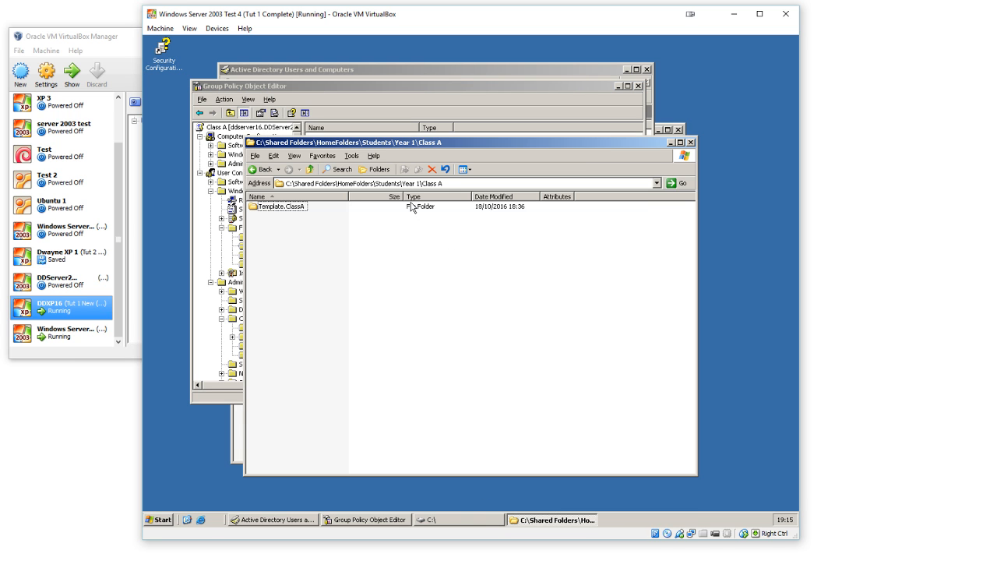
{"action": "left_click", "coordinate": [448, 184]}
{"action": "left_click_drag", "start_coordinate": [423, 185], "coordinate": [472, 181]}
{"action": "key", "text": "BackSpace"}
{"action": "key", "text": "Return"}
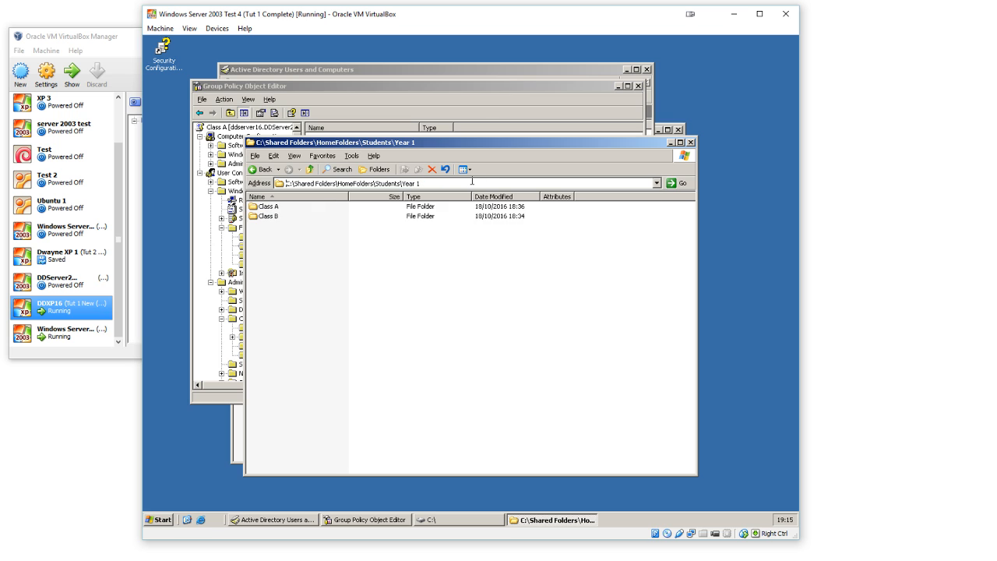
{"action": "double_click", "coordinate": [273, 218]}
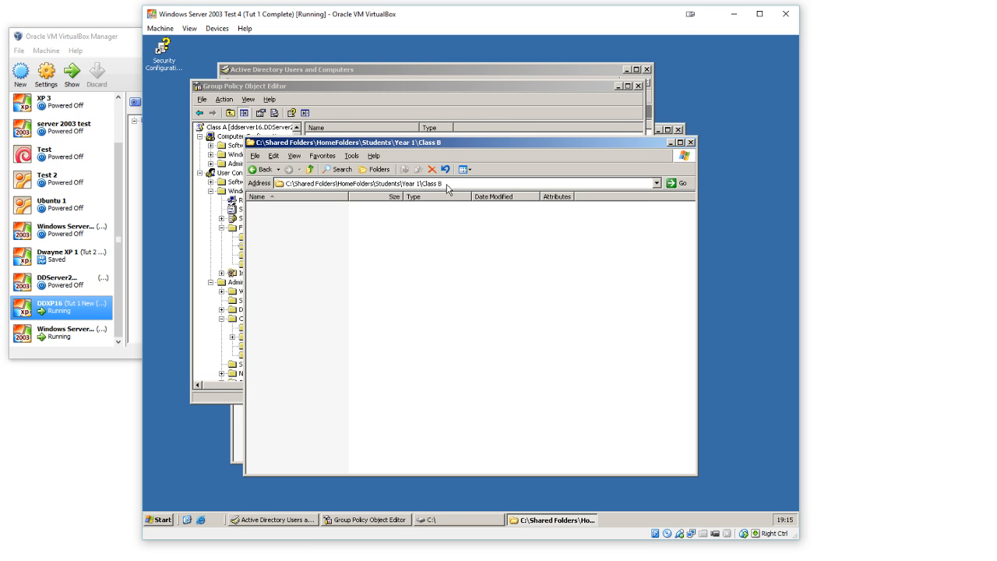
{"action": "left_click", "coordinate": [499, 101]}
{"action": "left_click", "coordinate": [668, 248]}
{"action": "left_click", "coordinate": [583, 115]}
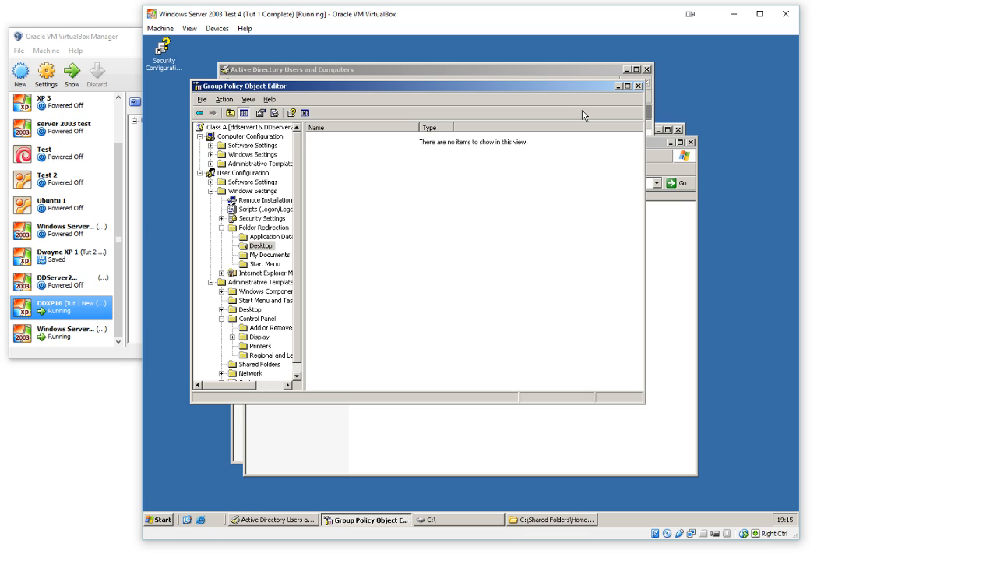
Step: Open the properties of Local Disk (C:) from My Computer and enable quota management for the drive
{"action": "left_click", "coordinate": [465, 520]}
{"action": "left_click", "coordinate": [240, 157]}
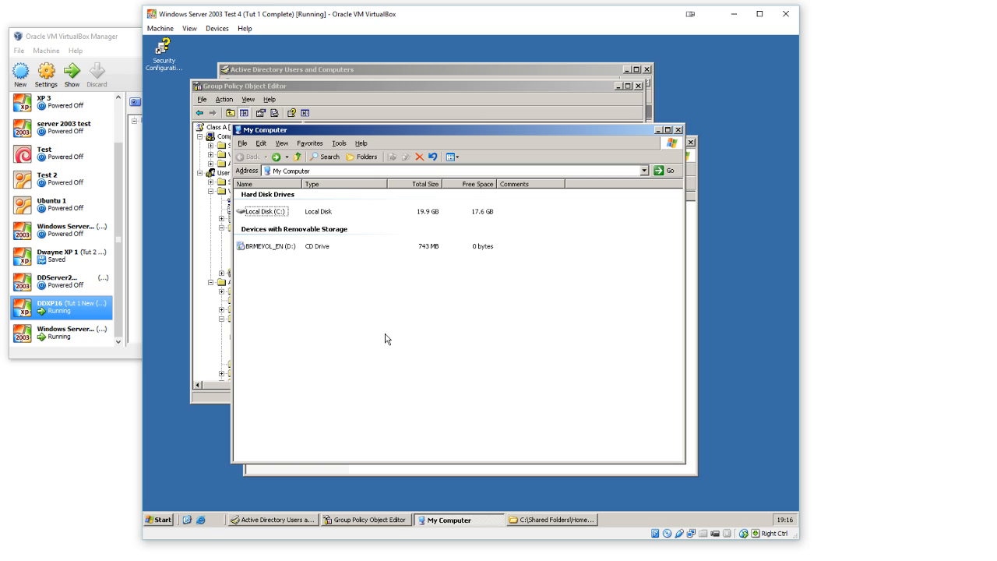
{"action": "left_click", "coordinate": [267, 212]}
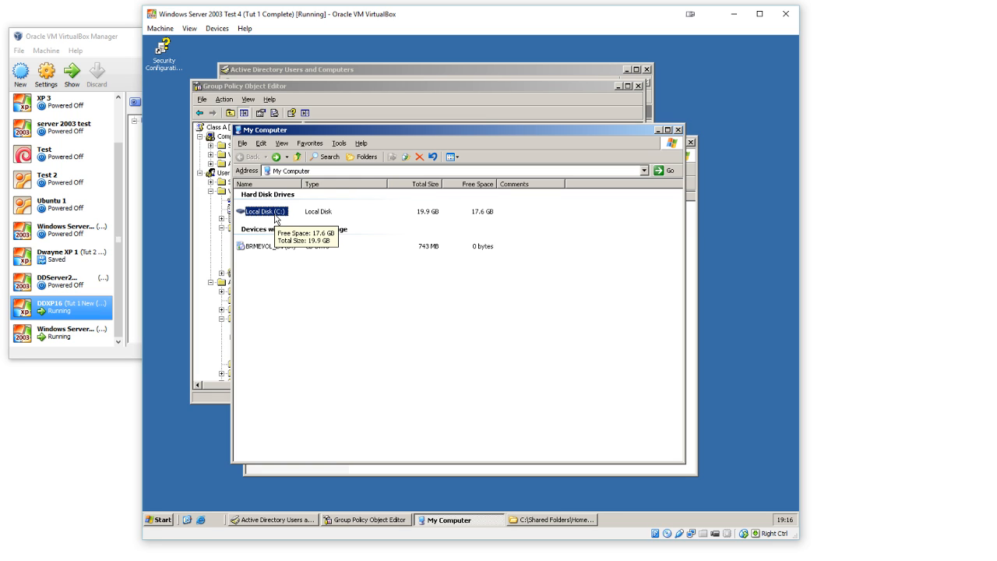
{"action": "left_click", "coordinate": [325, 295]}
{"action": "left_click", "coordinate": [273, 214]}
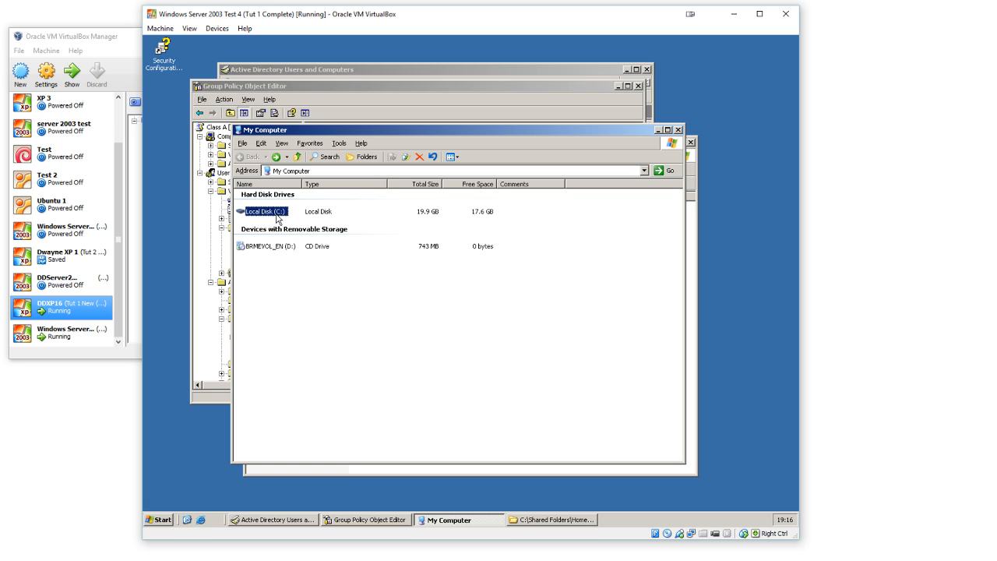
{"action": "right_click", "coordinate": [275, 212]}
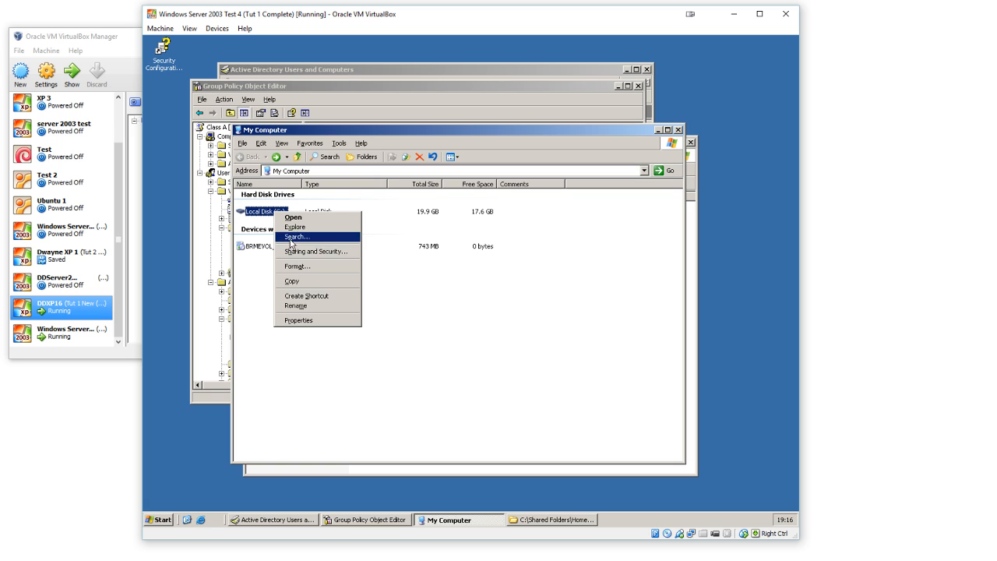
{"action": "left_click", "coordinate": [299, 320]}
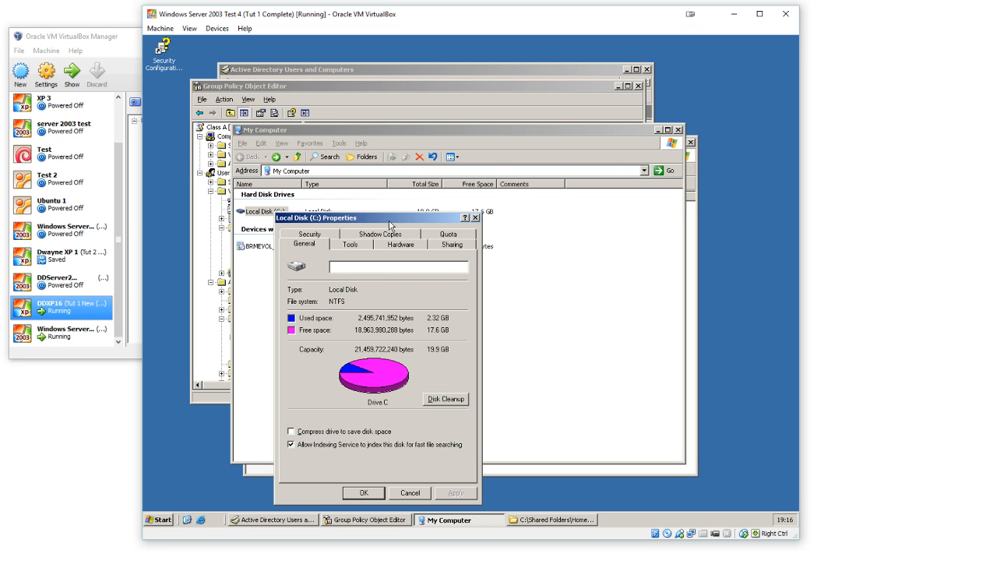
{"action": "left_click_drag", "start_coordinate": [394, 219], "coordinate": [411, 156]}
{"action": "left_click", "coordinate": [468, 171]}
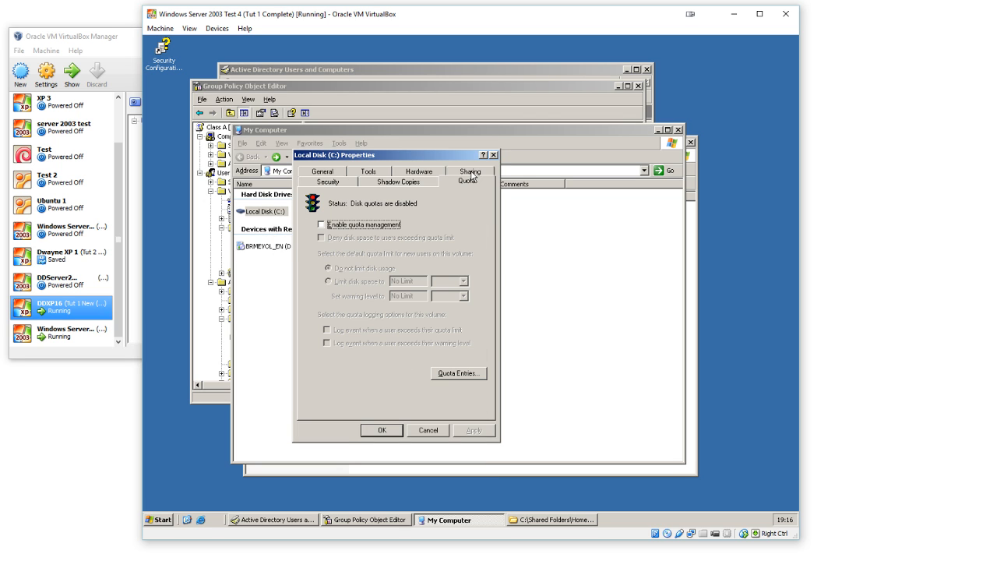
{"action": "left_click", "coordinate": [382, 228]}
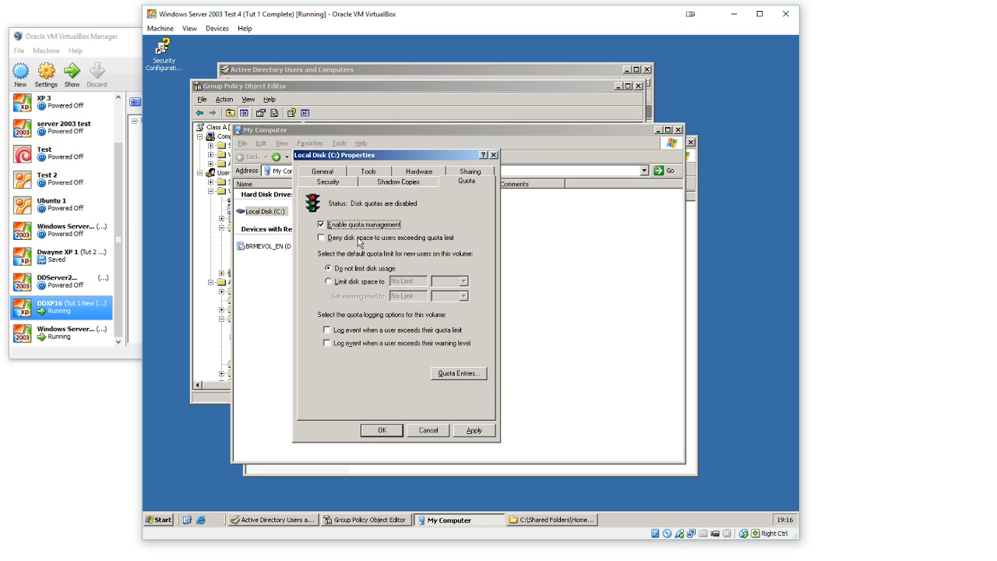
Step: Deny disk space to users exceeding the quota, limiting disk space to 5 GB with a warning level of 2 GB
{"action": "left_click", "coordinate": [356, 240]}
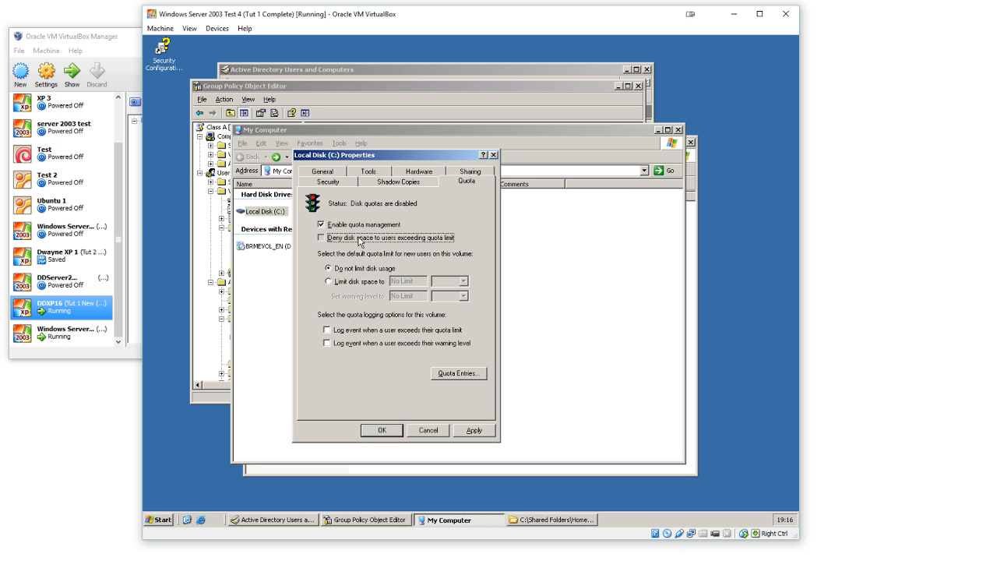
{"action": "left_click", "coordinate": [361, 283]}
{"action": "left_click", "coordinate": [405, 281]}
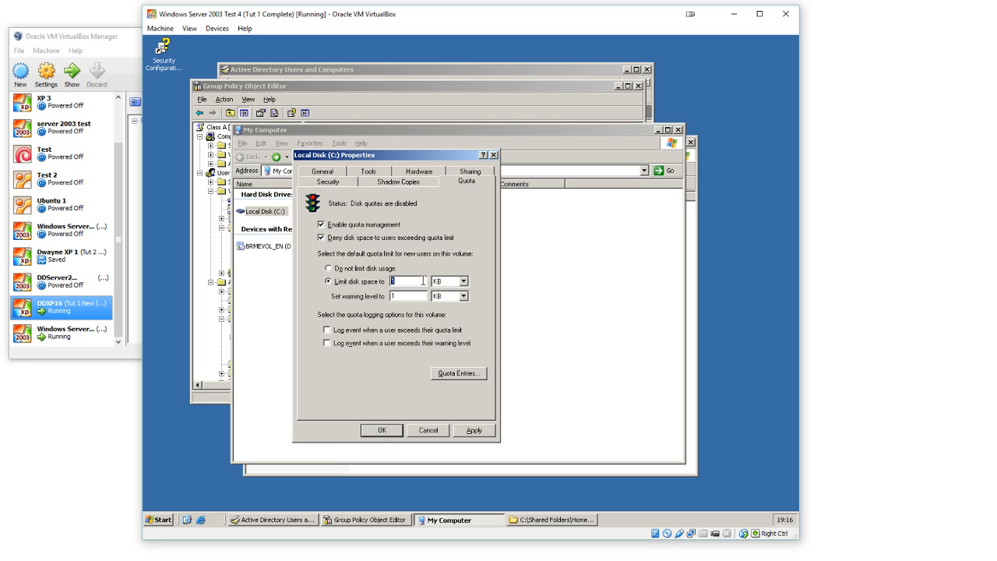
{"action": "type", "text": "5"}
{"action": "key", "text": "Tab"}
{"action": "key", "text": "Tab"}
{"action": "type", "text": "2"}
{"action": "left_click", "coordinate": [464, 282]}
{"action": "left_click", "coordinate": [456, 305]}
{"action": "left_click", "coordinate": [464, 297]}
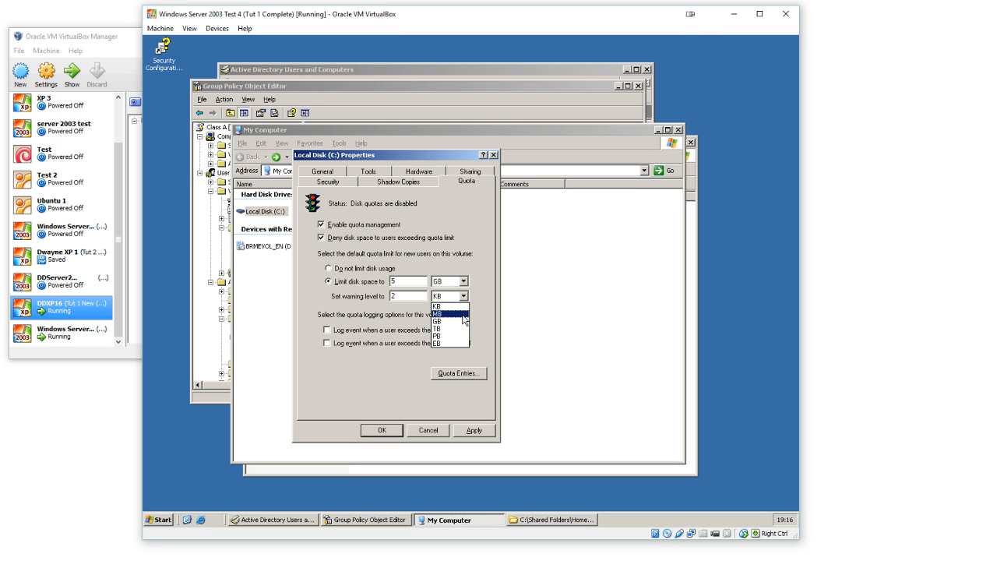
{"action": "left_click", "coordinate": [463, 321]}
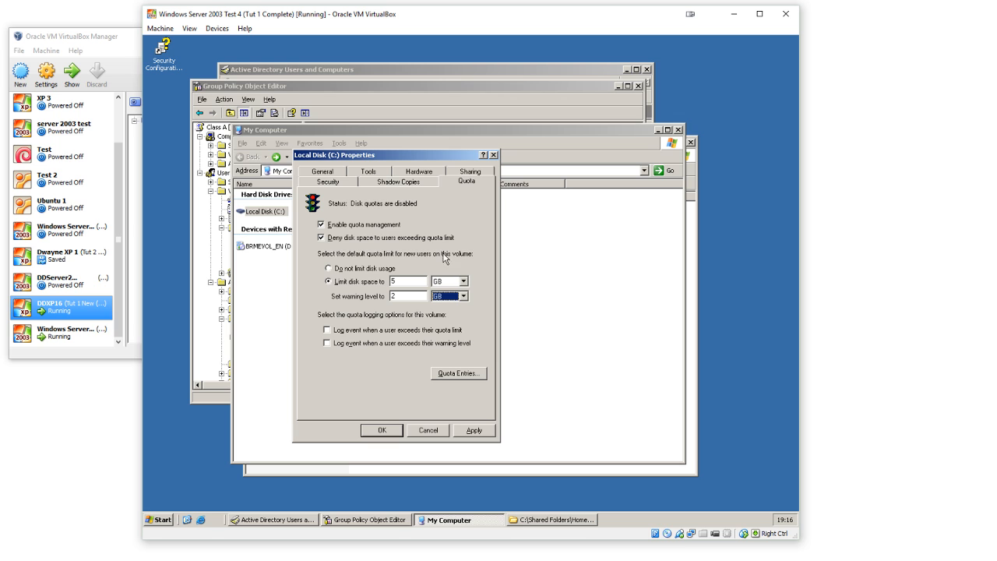
Step: Accept the quota settings for Local Disk (C:) and confirm enabling the quota system
{"action": "left_click", "coordinate": [400, 432]}
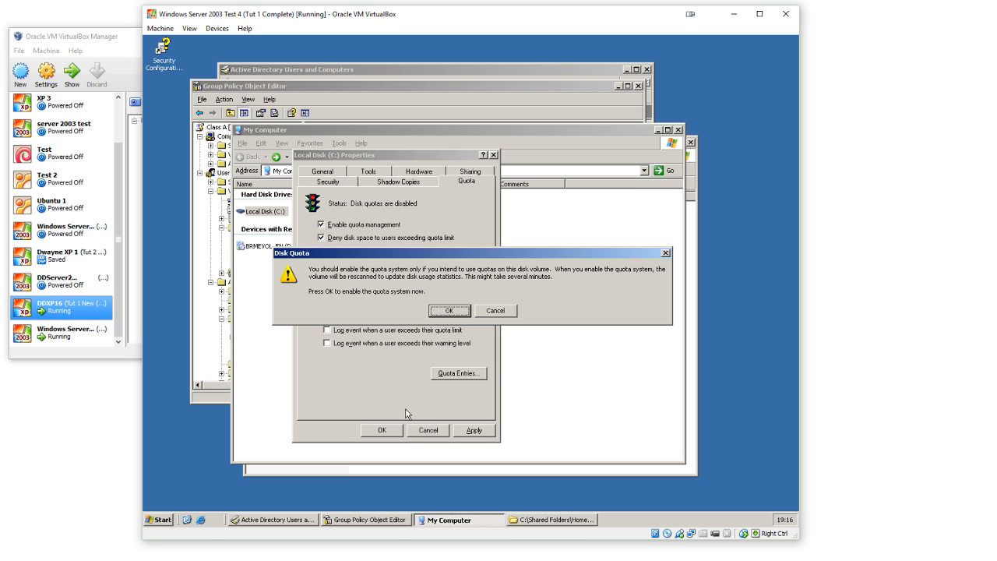
{"action": "left_click", "coordinate": [444, 313]}
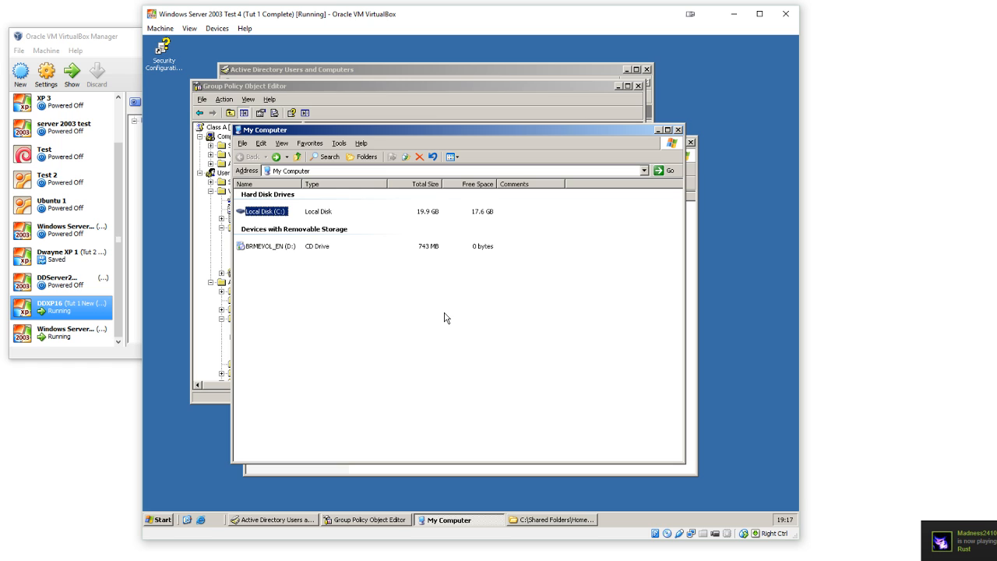
{"action": "left_click", "coordinate": [446, 318]}
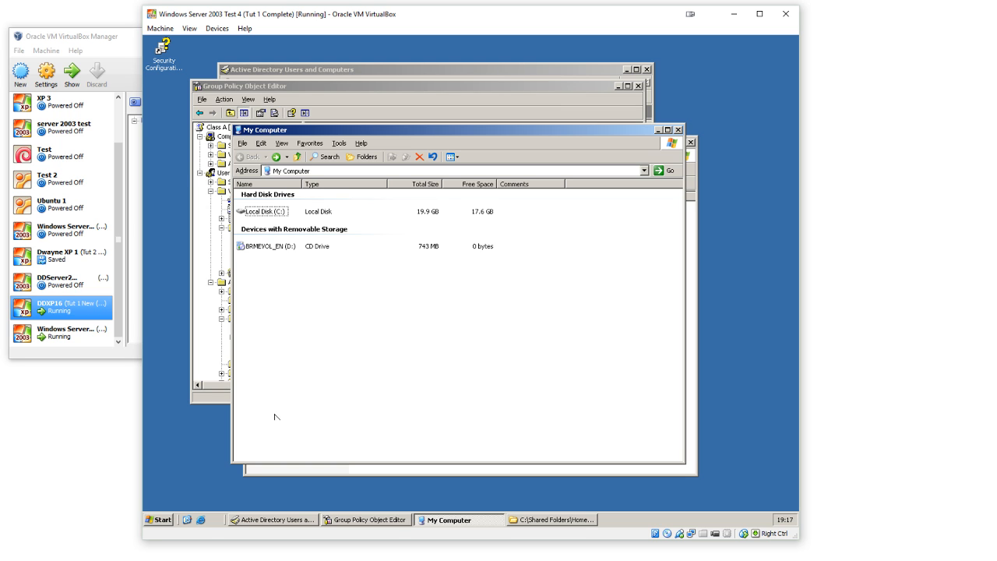
Step: Open the Domain Security Policy administrative tool and display the Password Policy settings under Account Policies
{"action": "left_click", "coordinate": [162, 520]}
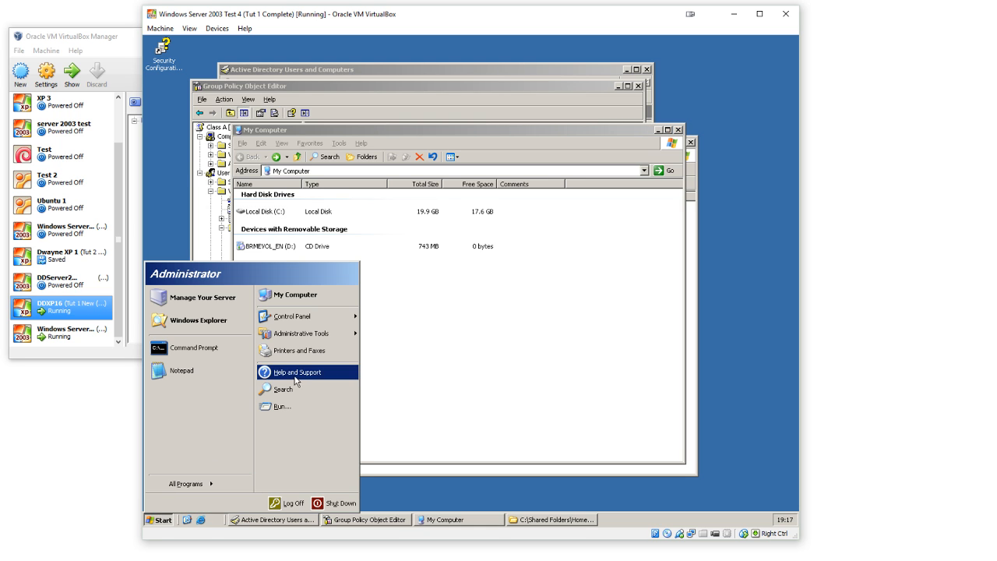
{"action": "mouse_move", "coordinate": [312, 334]}
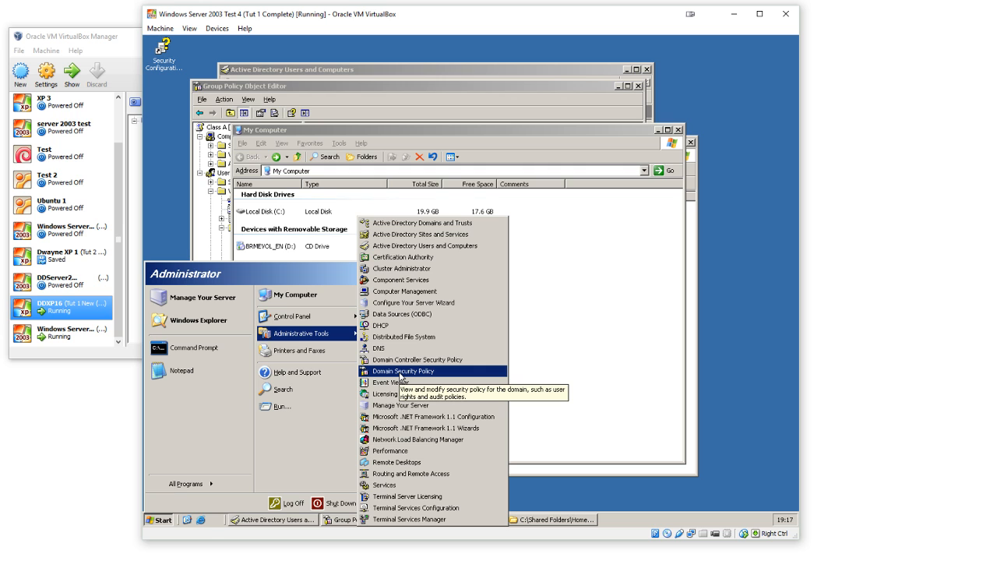
{"action": "left_click", "coordinate": [401, 372]}
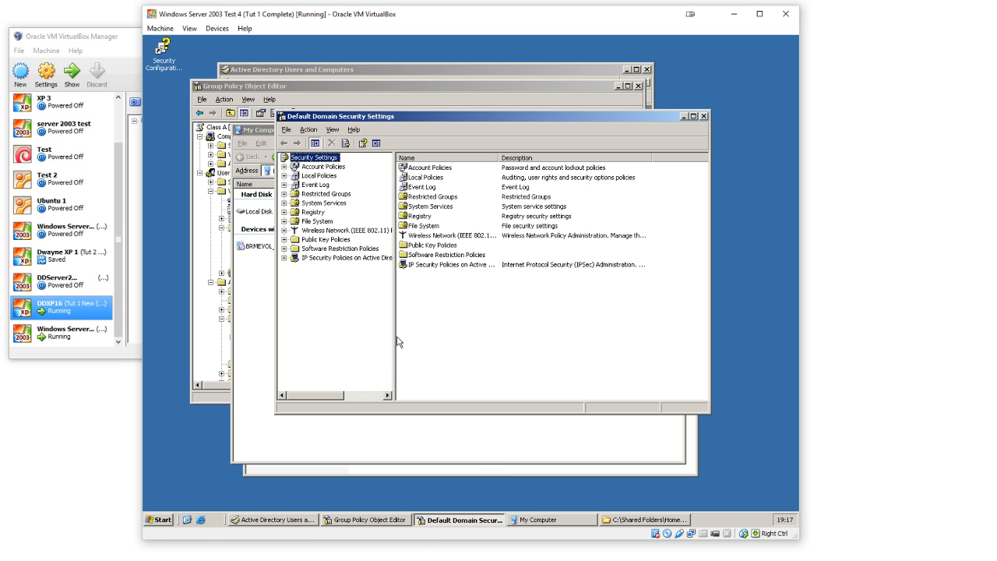
{"action": "double_click", "coordinate": [335, 168]}
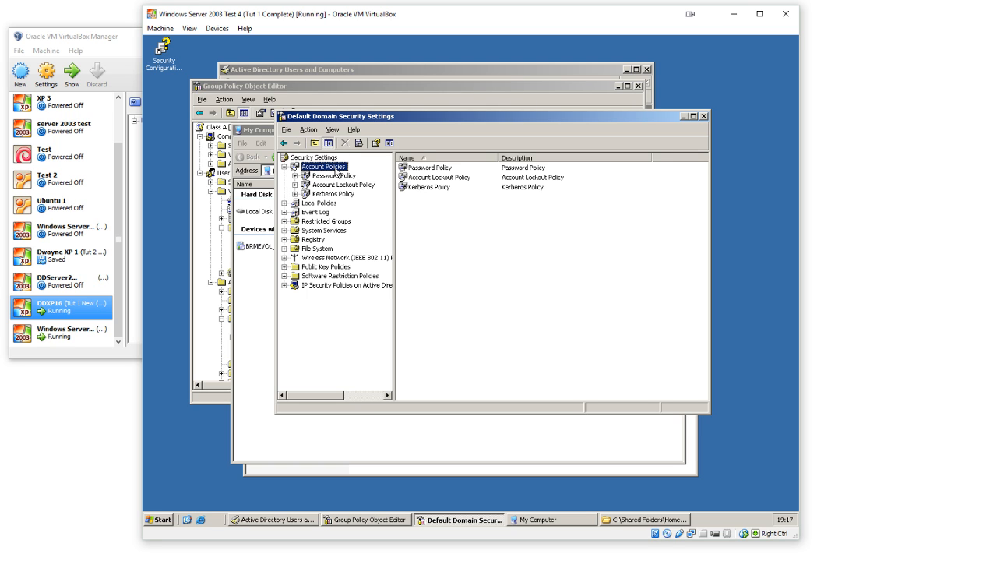
{"action": "left_click", "coordinate": [335, 176]}
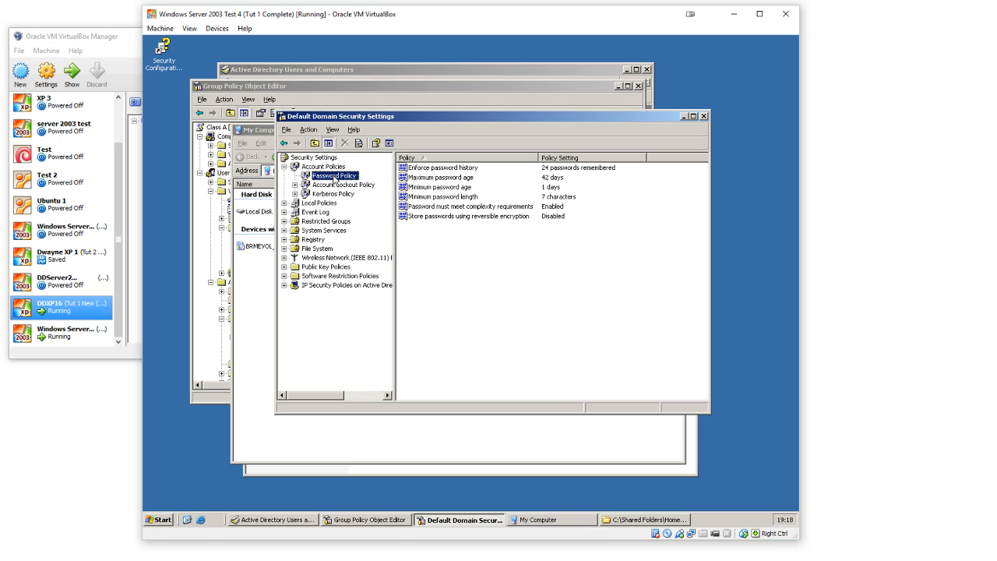
{"action": "left_click", "coordinate": [507, 291]}
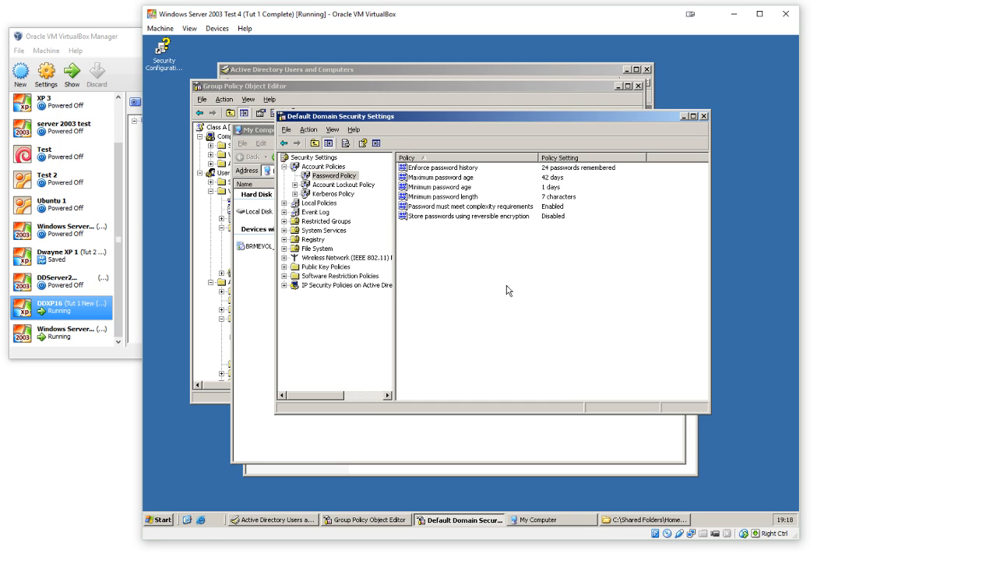
Step: Set the Enforce password history policy to not defined and accept the change
{"action": "left_click", "coordinate": [467, 188]}
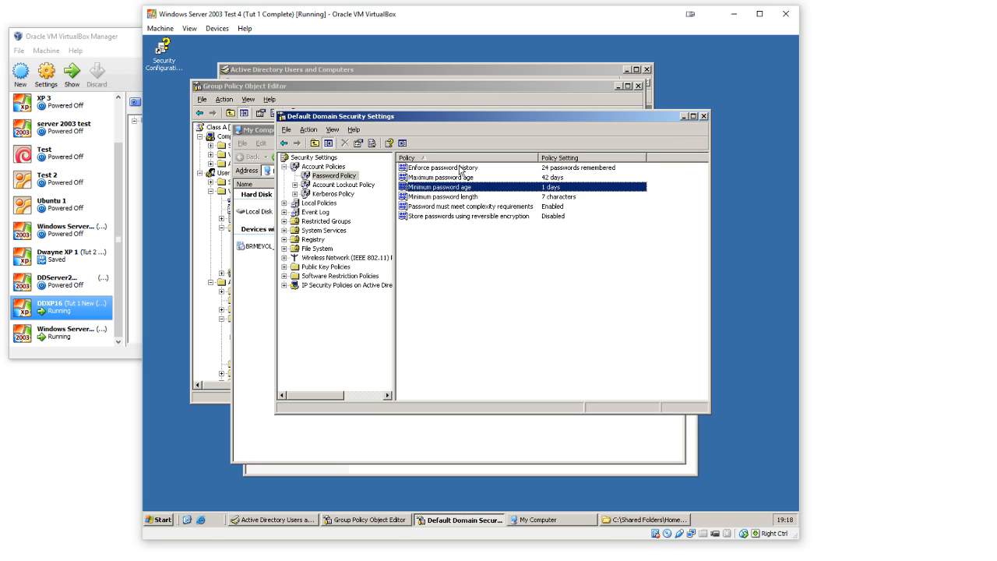
{"action": "left_click", "coordinate": [461, 169]}
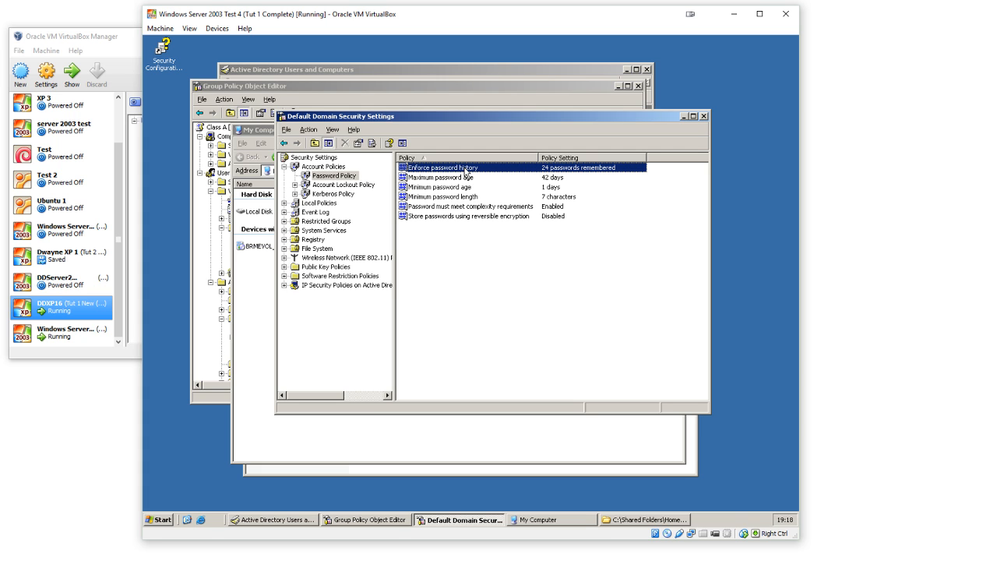
{"action": "double_click", "coordinate": [466, 168]}
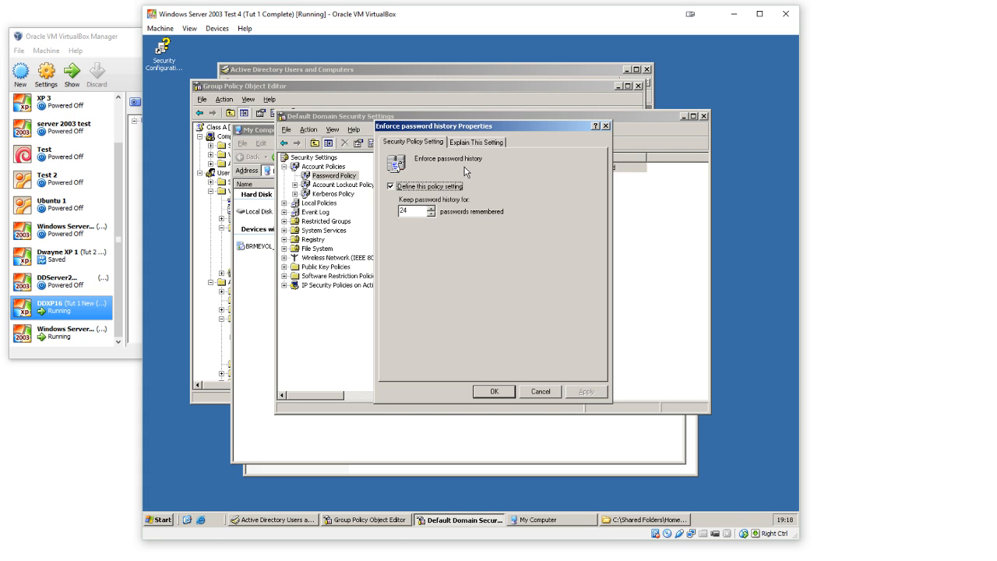
{"action": "left_click", "coordinate": [419, 188]}
{"action": "left_click", "coordinate": [494, 391]}
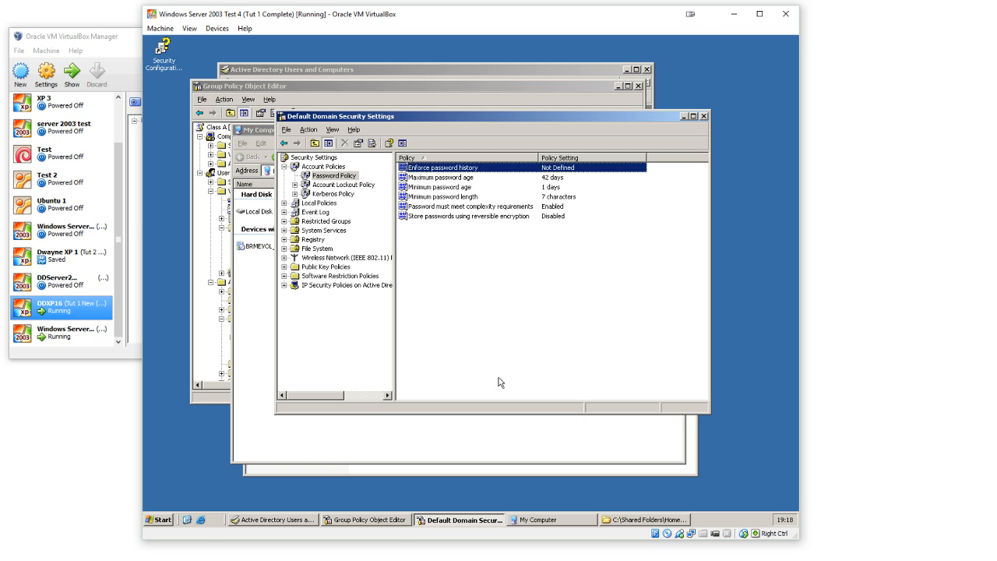
Step: Review the Minimum password length policy setting and close its properties
{"action": "left_click", "coordinate": [468, 177]}
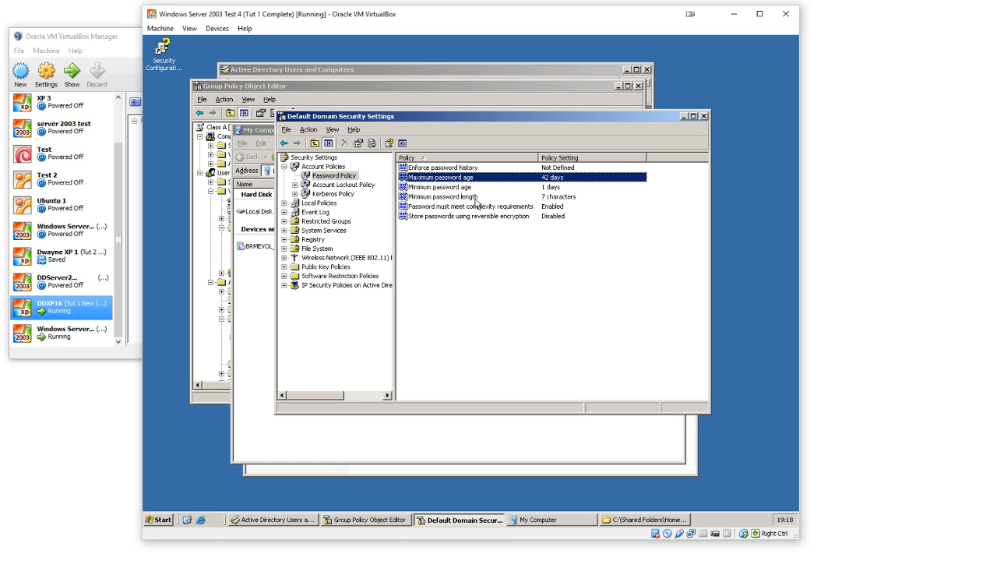
{"action": "double_click", "coordinate": [476, 198]}
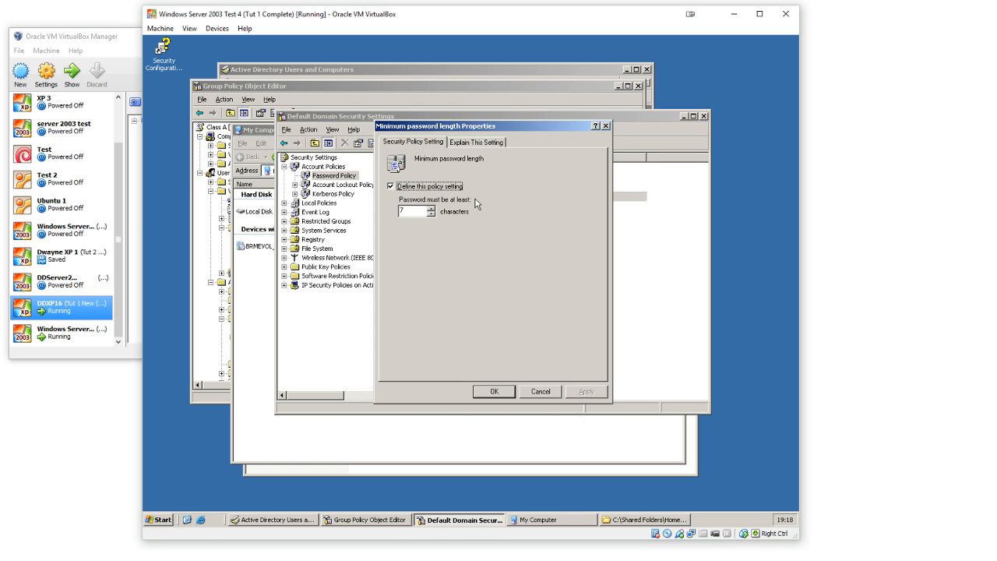
{"action": "left_click", "coordinate": [419, 210]}
{"action": "double_click", "coordinate": [419, 210]}
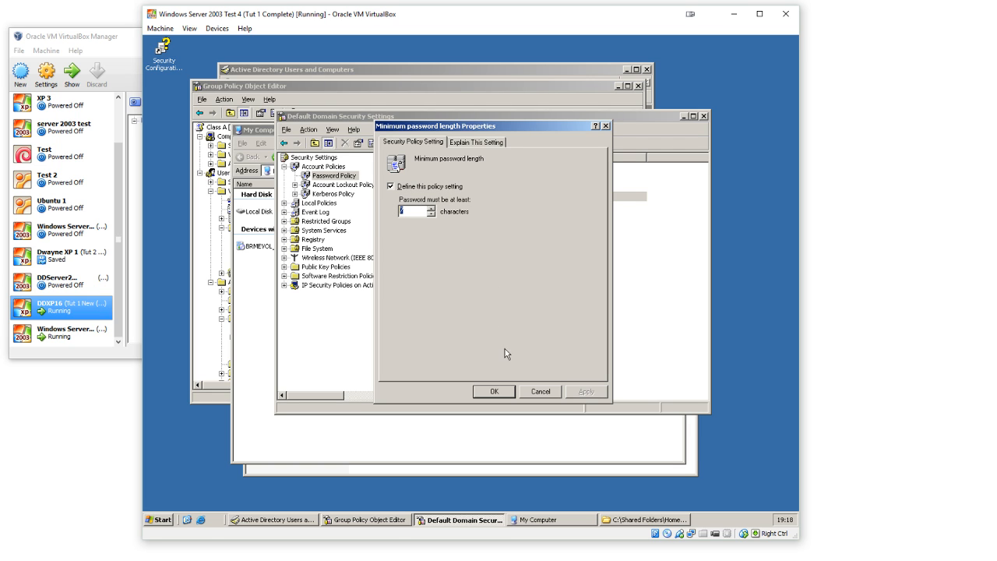
{"action": "left_click", "coordinate": [489, 390]}
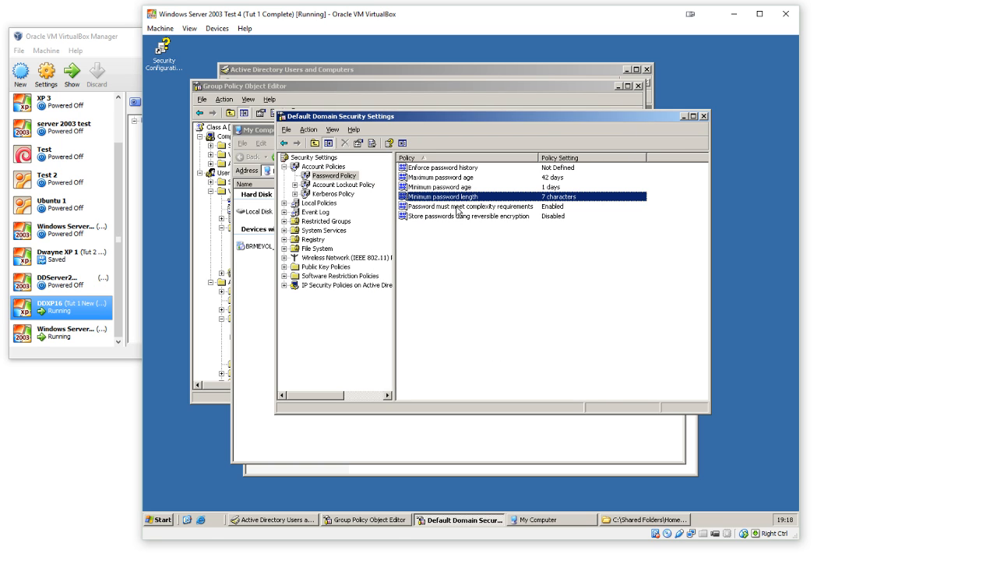
Step: Read the explanation of the password complexity requirements policy, including its character rules and defaults, and close its properties
{"action": "double_click", "coordinate": [458, 211]}
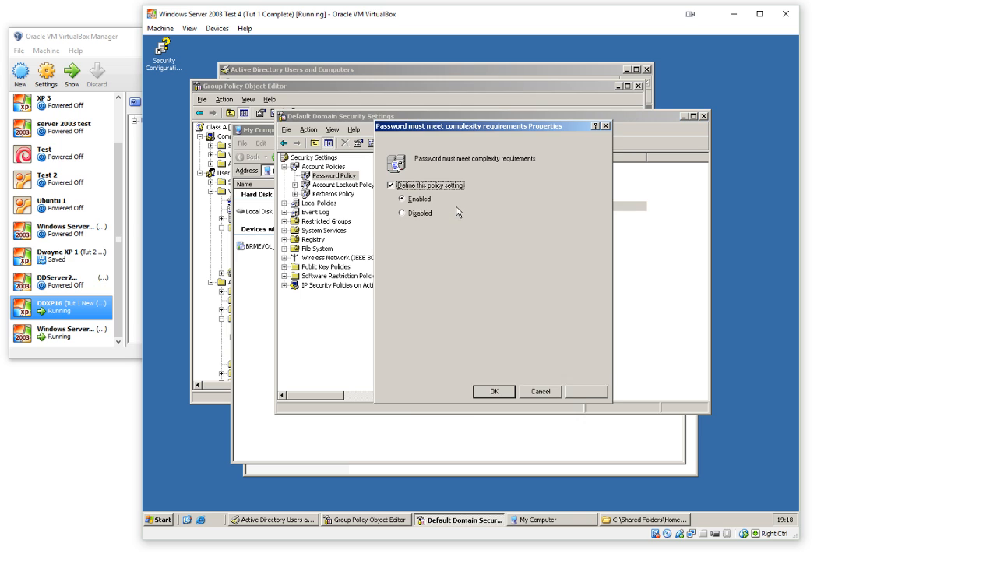
{"action": "left_click", "coordinate": [477, 142]}
{"action": "left_click", "coordinate": [522, 248]}
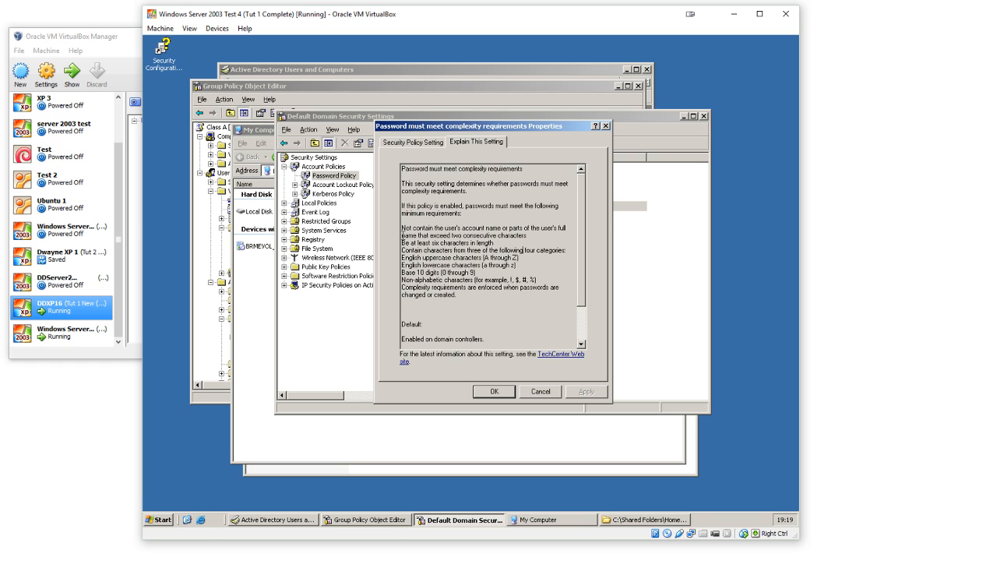
{"action": "left_click_drag", "start_coordinate": [402, 235], "coordinate": [505, 244]}
{"action": "left_click", "coordinate": [404, 226]}
{"action": "left_click", "coordinate": [508, 244]}
{"action": "left_click_drag", "start_coordinate": [406, 258], "coordinate": [389, 271]}
{"action": "left_click", "coordinate": [527, 260]}
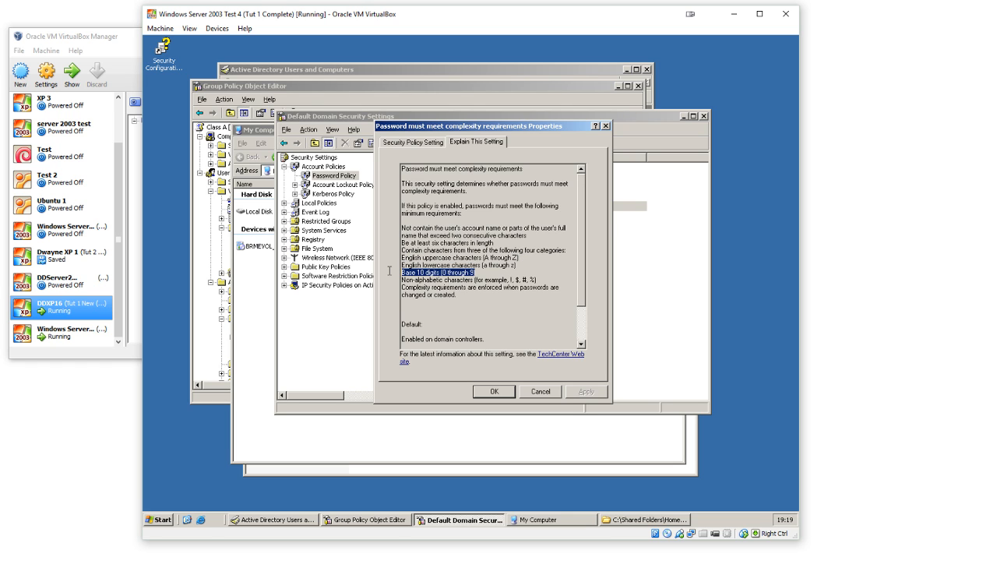
{"action": "left_click", "coordinate": [487, 294]}
{"action": "scroll", "coordinate": [487, 294], "scroll_direction": "down", "scroll_amount": 2}
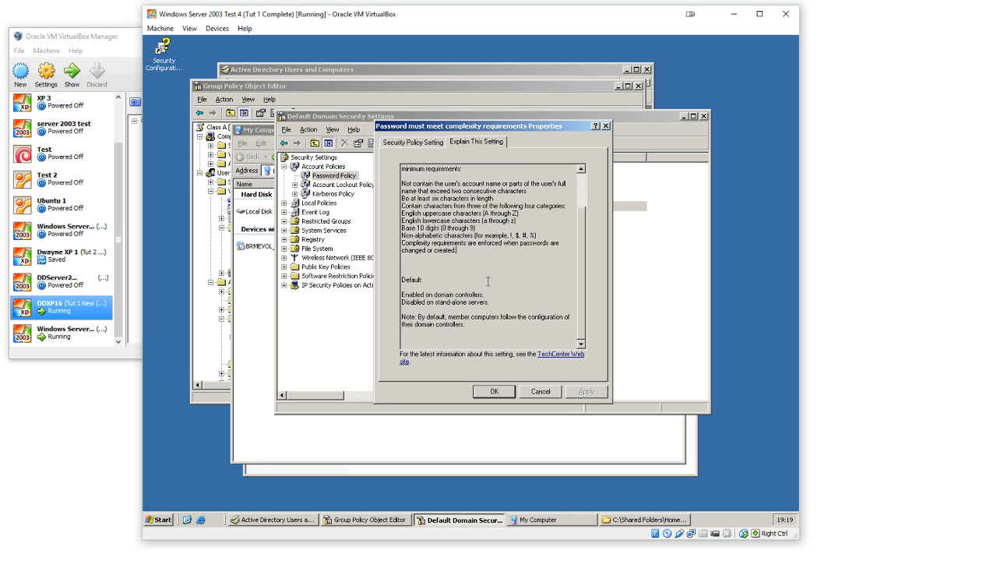
{"action": "left_click", "coordinate": [494, 392]}
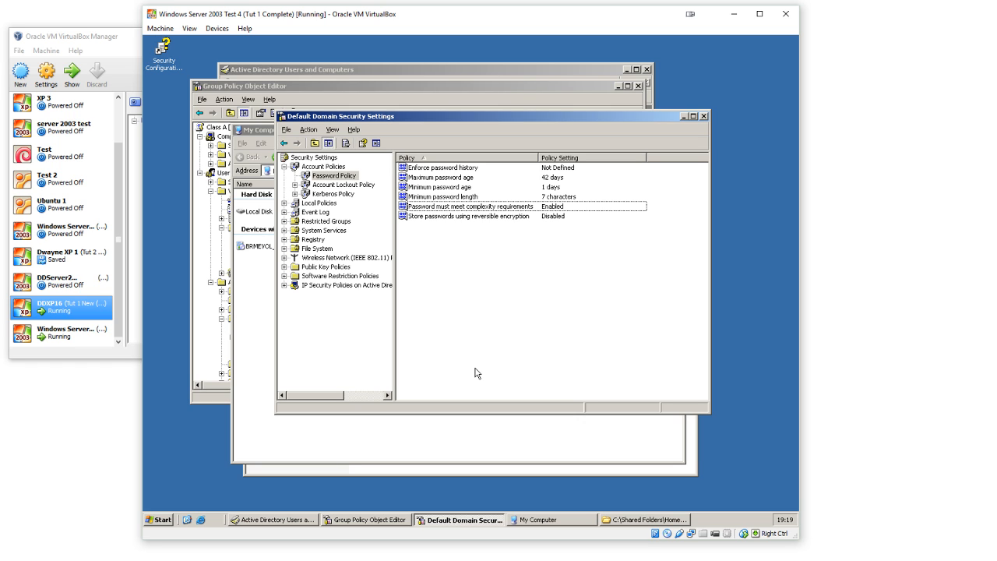
{"action": "left_click", "coordinate": [523, 207]}
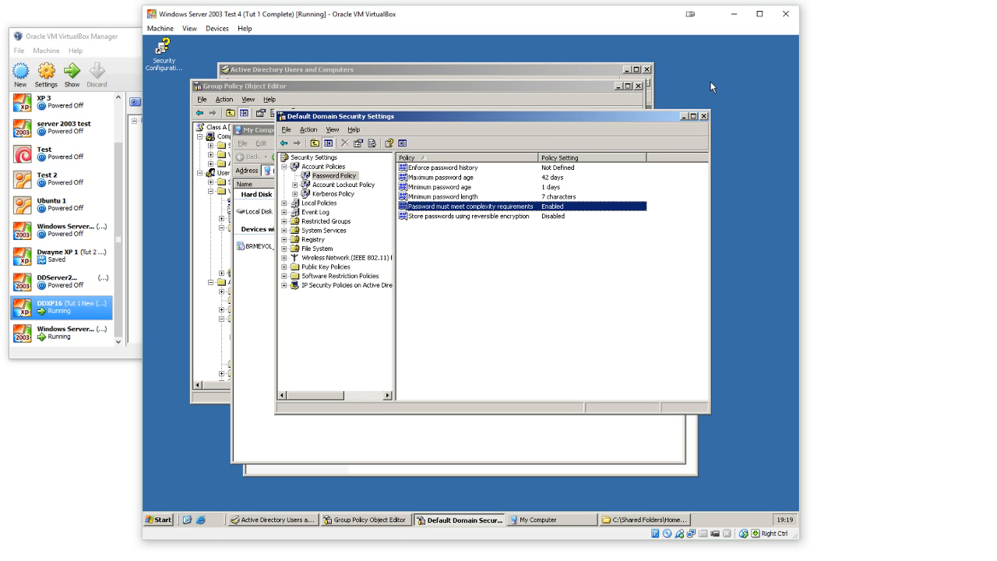
Step: Close the Default Domain Security Settings, My Computer and Group Policy Object Editor windows
{"action": "left_click", "coordinate": [704, 116]}
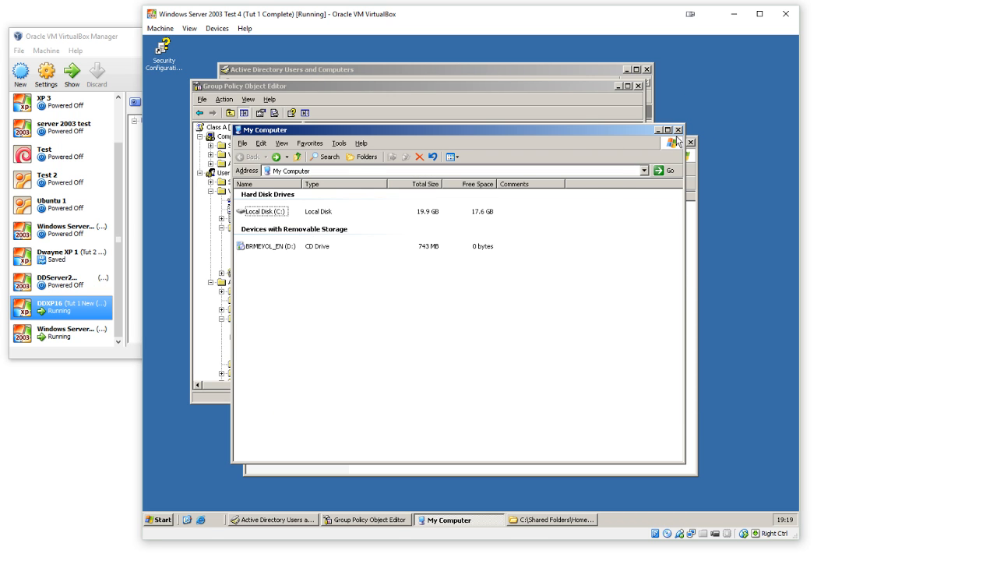
{"action": "left_click", "coordinate": [681, 129]}
{"action": "left_click", "coordinate": [638, 86]}
Step: Close the template user, Class A and Students properties, Active Directory Users and Computers, and the home folder window
{"action": "left_click", "coordinate": [647, 69]}
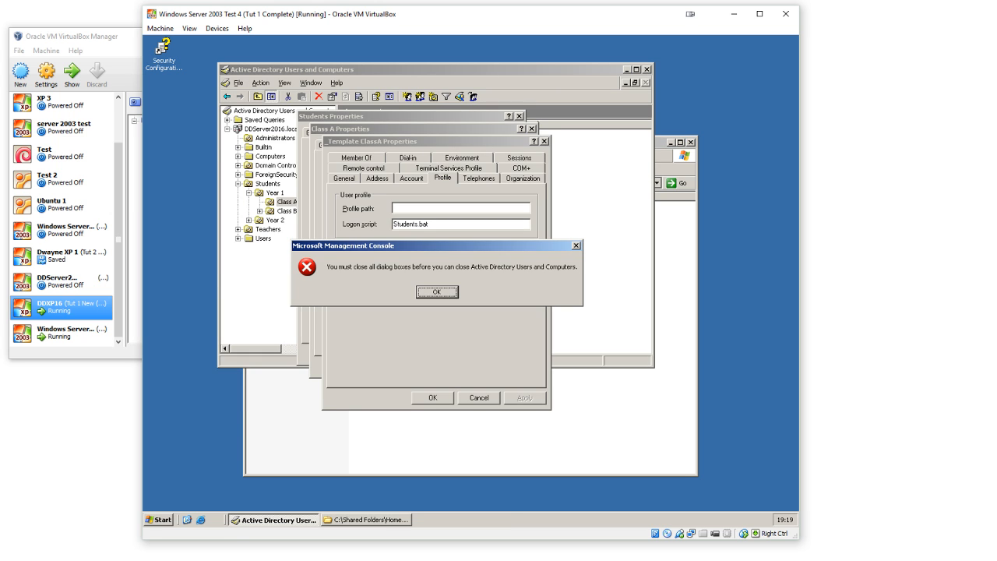
{"action": "left_click", "coordinate": [454, 292]}
{"action": "left_click", "coordinate": [472, 396]}
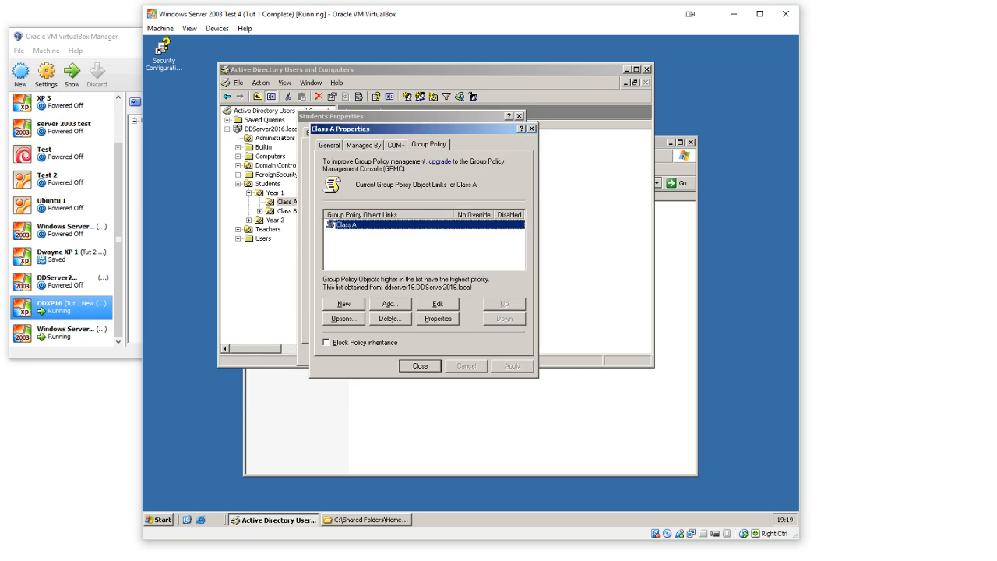
{"action": "left_click", "coordinate": [532, 129]}
{"action": "left_click", "coordinate": [519, 116]}
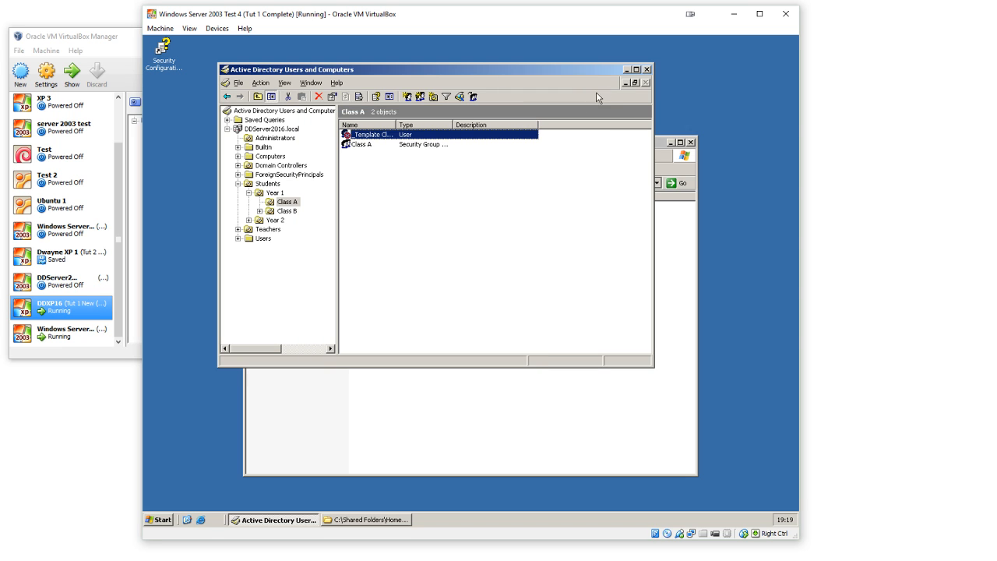
{"action": "left_click", "coordinate": [646, 70]}
{"action": "left_click", "coordinate": [691, 143]}
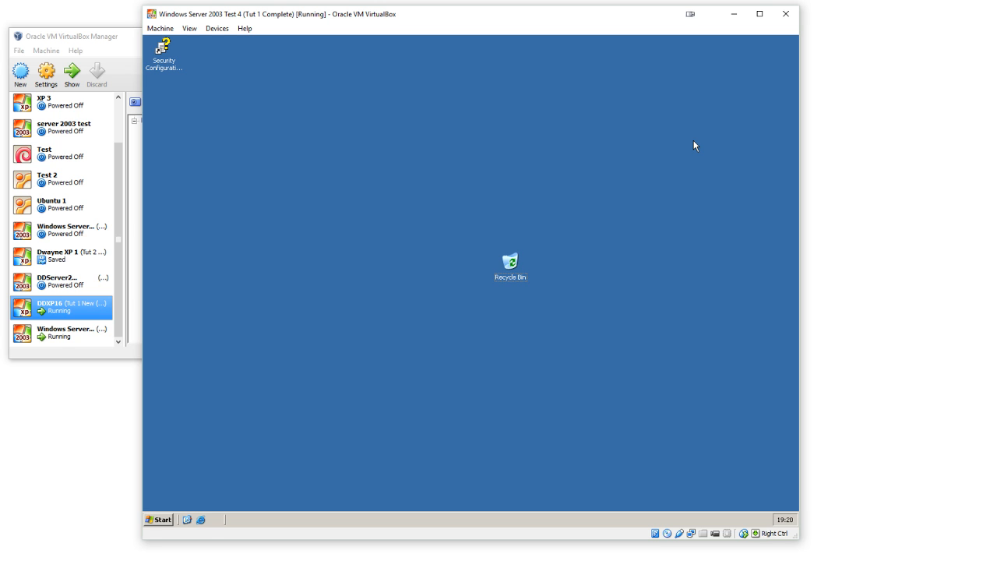
Step: Open Manage Your Server and start adding or removing a role, advancing the wizard to the server role list
{"action": "left_click", "coordinate": [169, 522]}
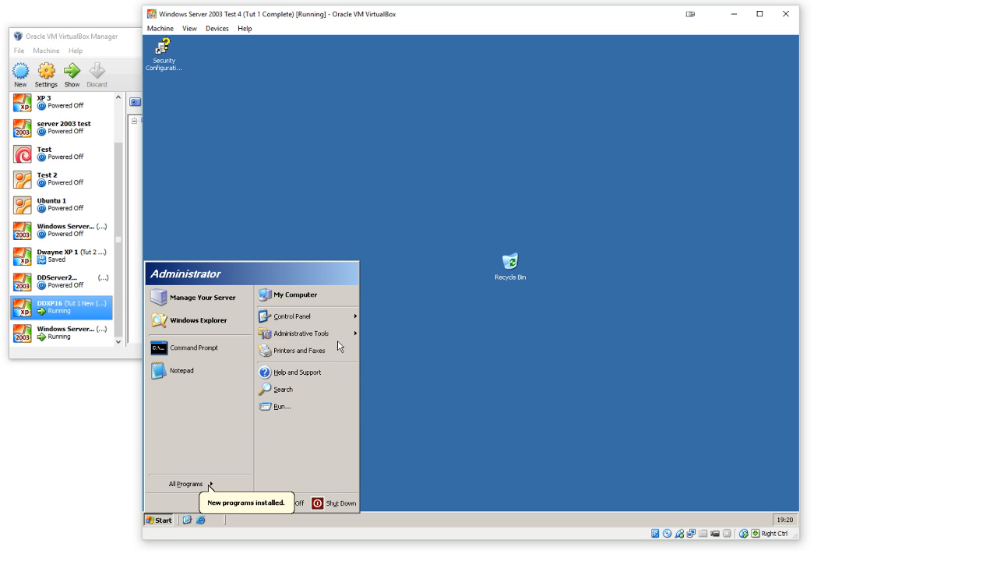
{"action": "mouse_move", "coordinate": [340, 342]}
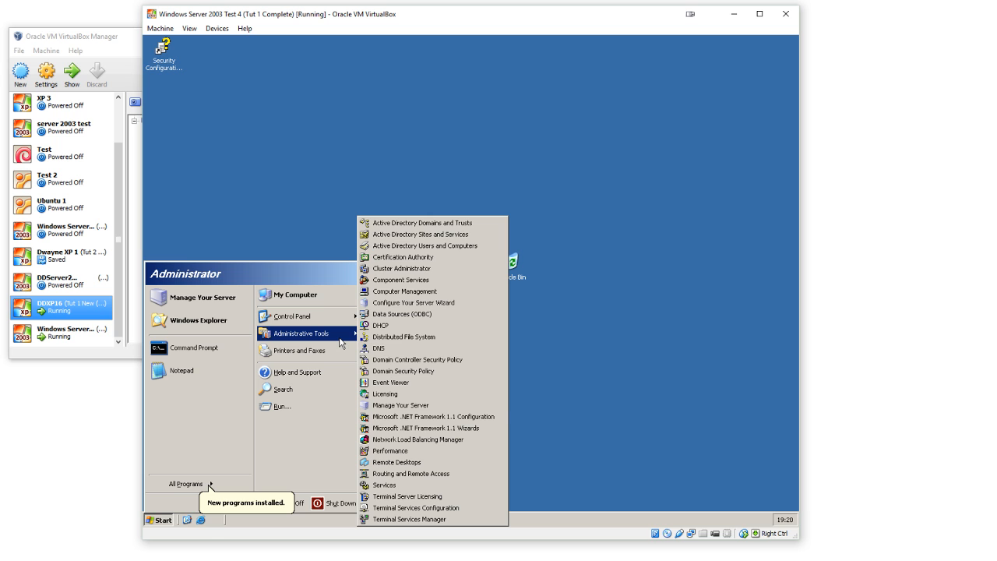
{"action": "left_click", "coordinate": [421, 405]}
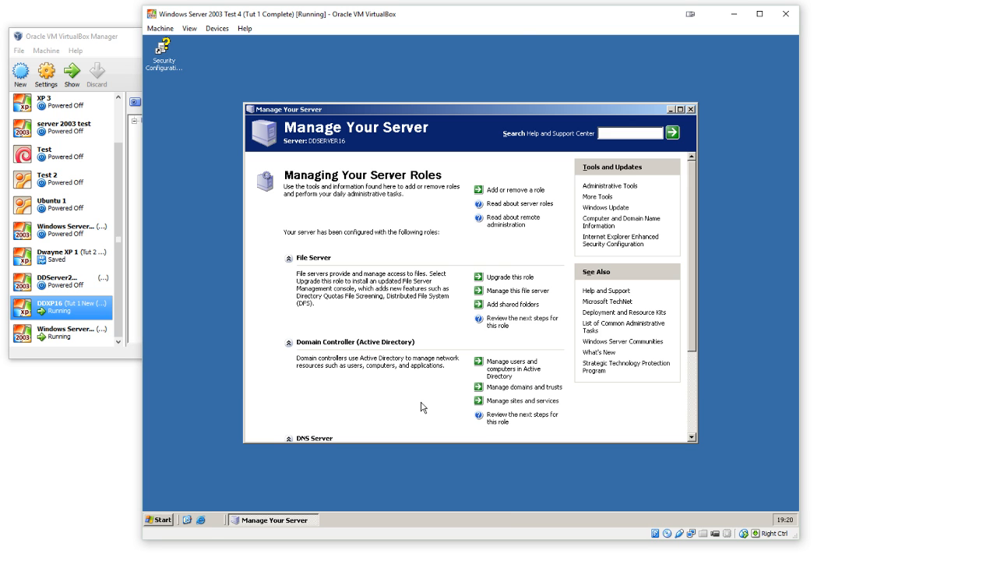
{"action": "left_click", "coordinate": [516, 190]}
{"action": "left_click", "coordinate": [381, 283]}
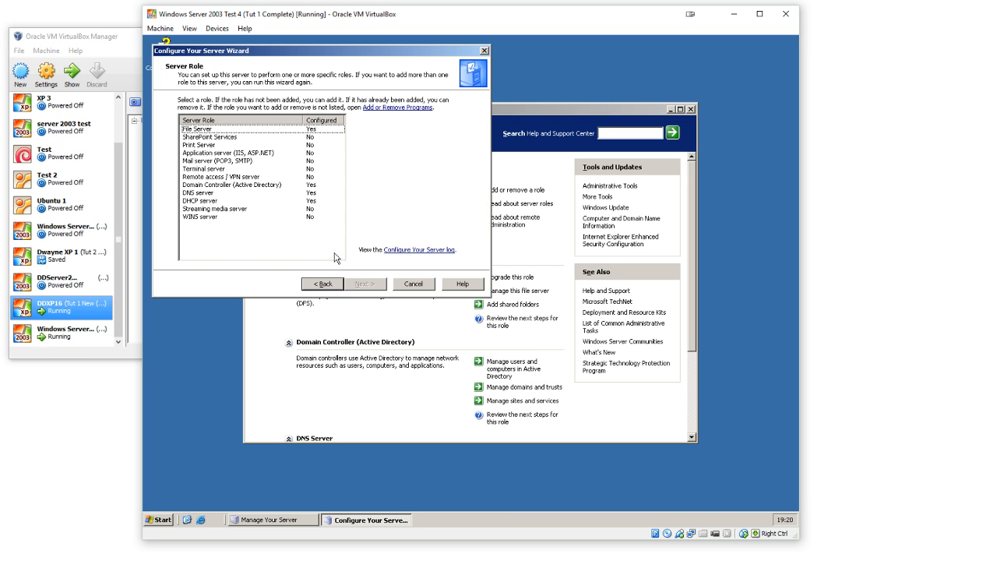
Step: Review the description of the Remote access / VPN server role, and cancel the server configuration wizard
{"action": "left_click", "coordinate": [216, 177]}
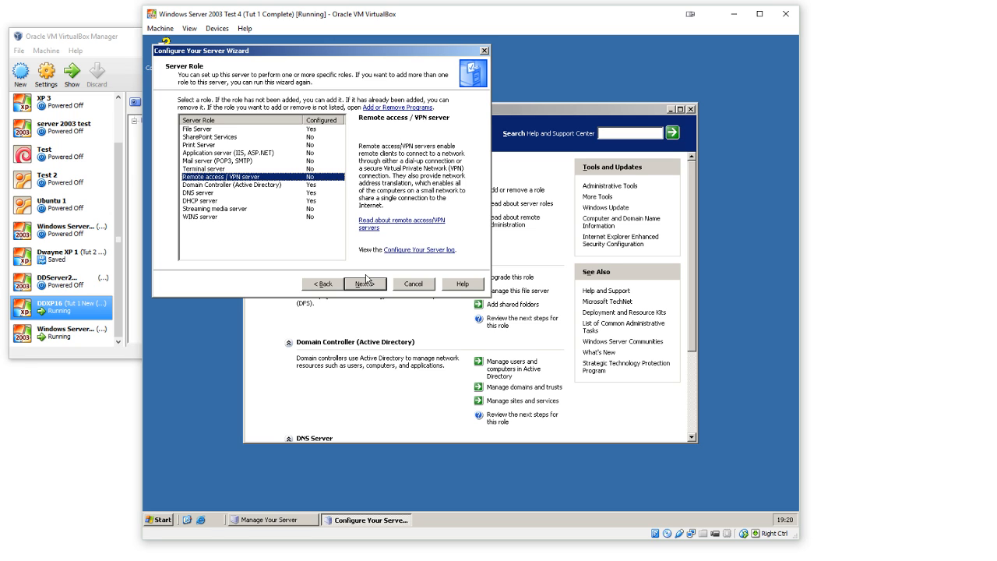
{"action": "left_click", "coordinate": [413, 283]}
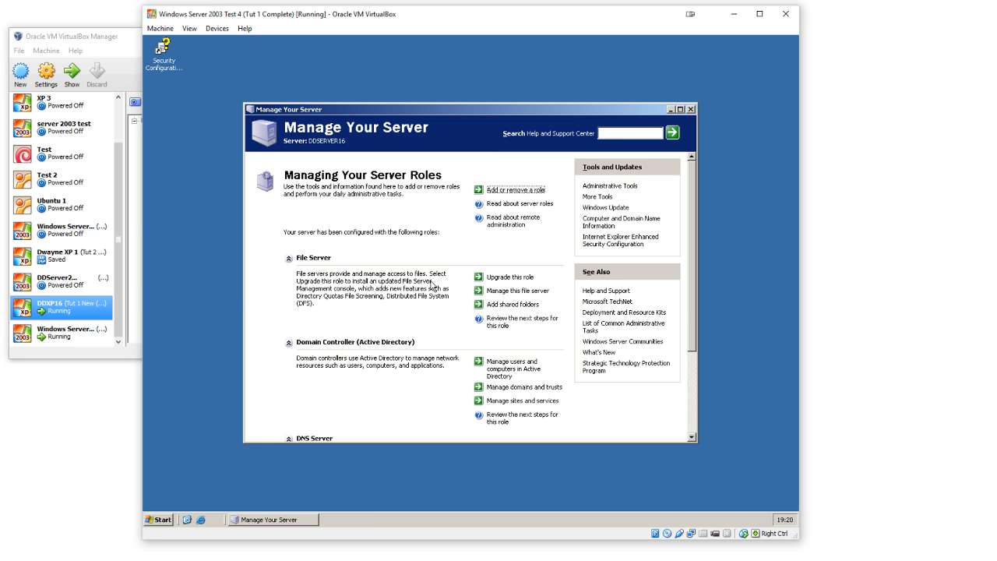
Step: In Active Directory Users and Computers, turn off remote control for the _Template ClassA user in the Class A unit
{"action": "left_click", "coordinate": [161, 520]}
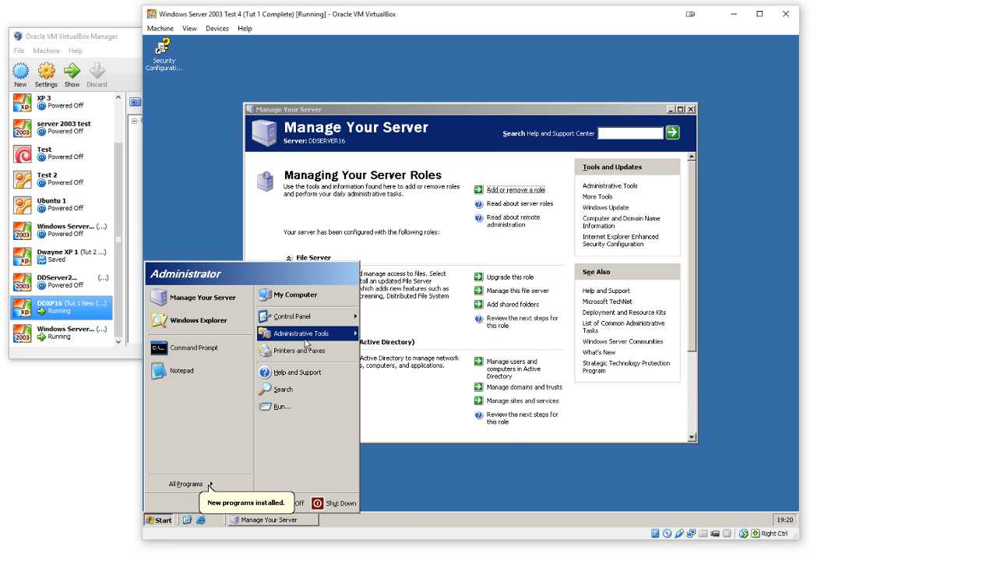
{"action": "mouse_move", "coordinate": [306, 344]}
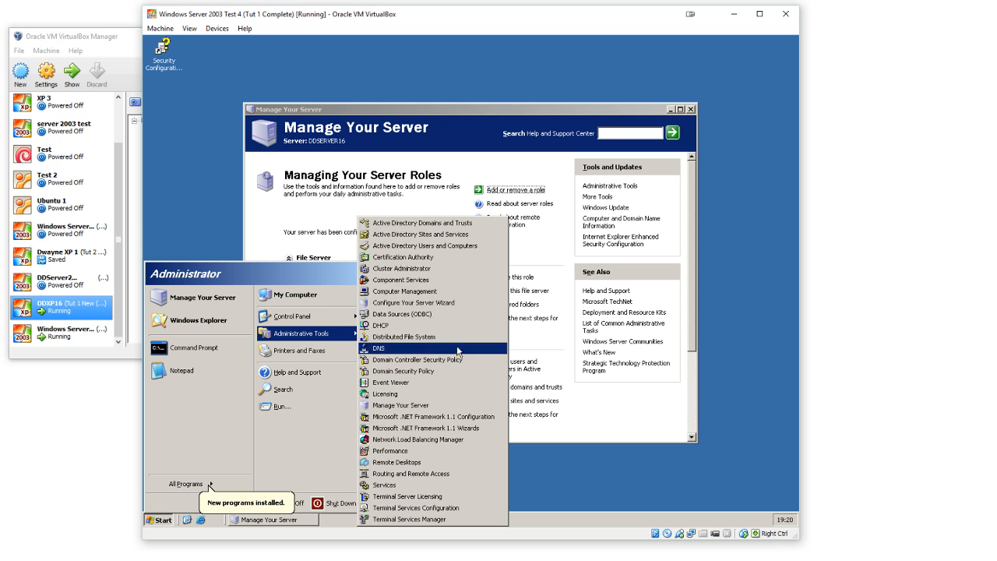
{"action": "left_click", "coordinate": [474, 246]}
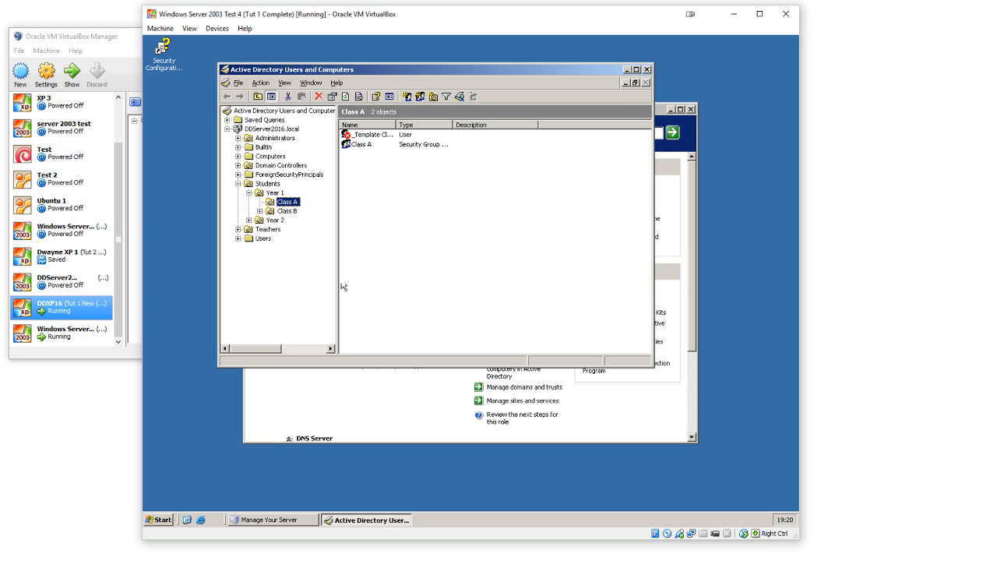
{"action": "left_click", "coordinate": [370, 136]}
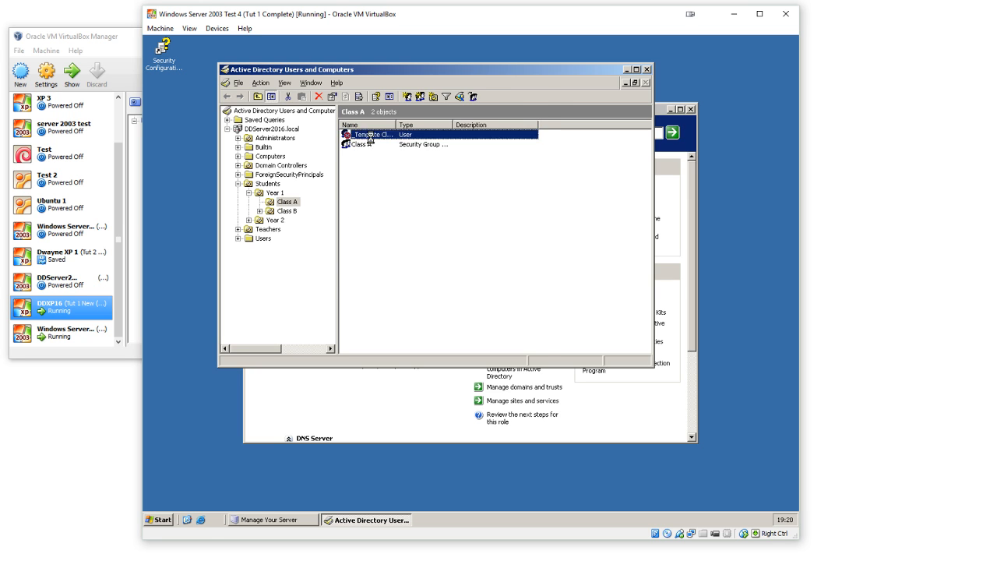
{"action": "double_click", "coordinate": [370, 136]}
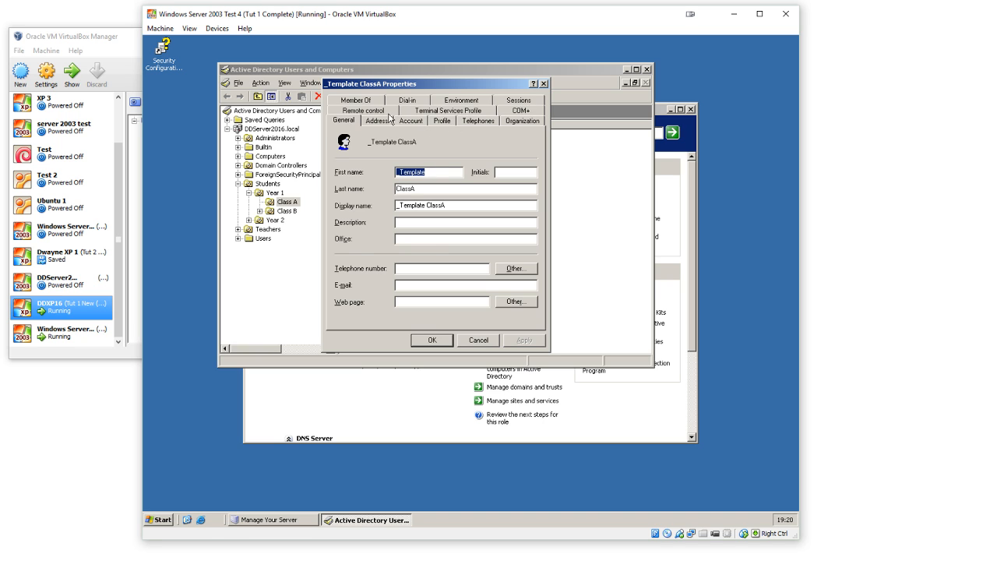
{"action": "left_click", "coordinate": [389, 114]}
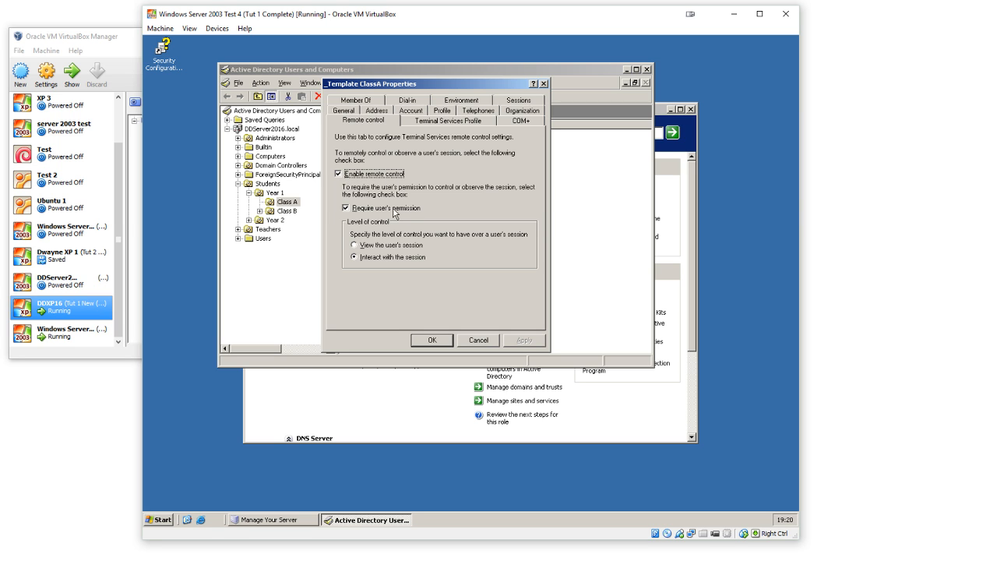
{"action": "left_click", "coordinate": [368, 173]}
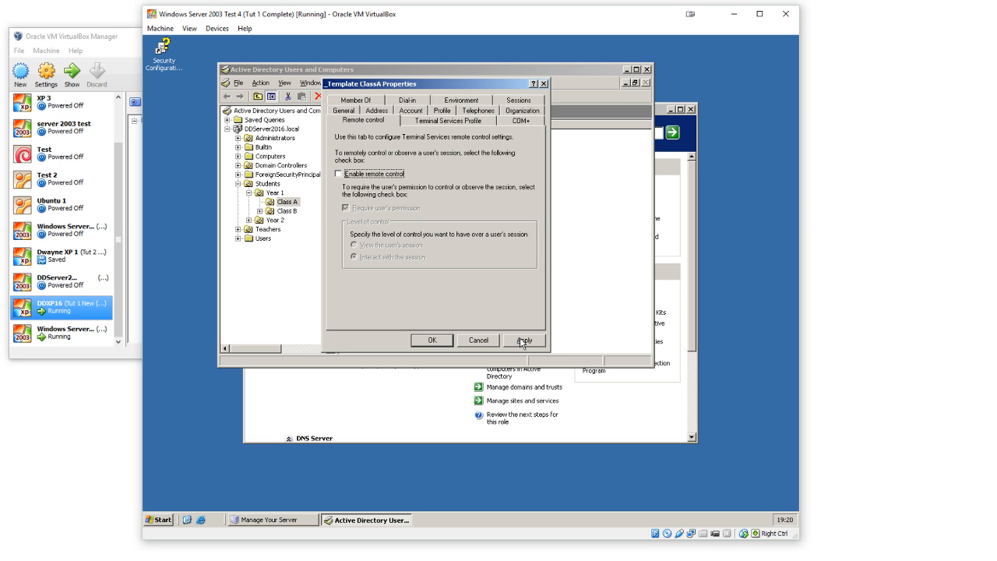
{"action": "left_click", "coordinate": [424, 341]}
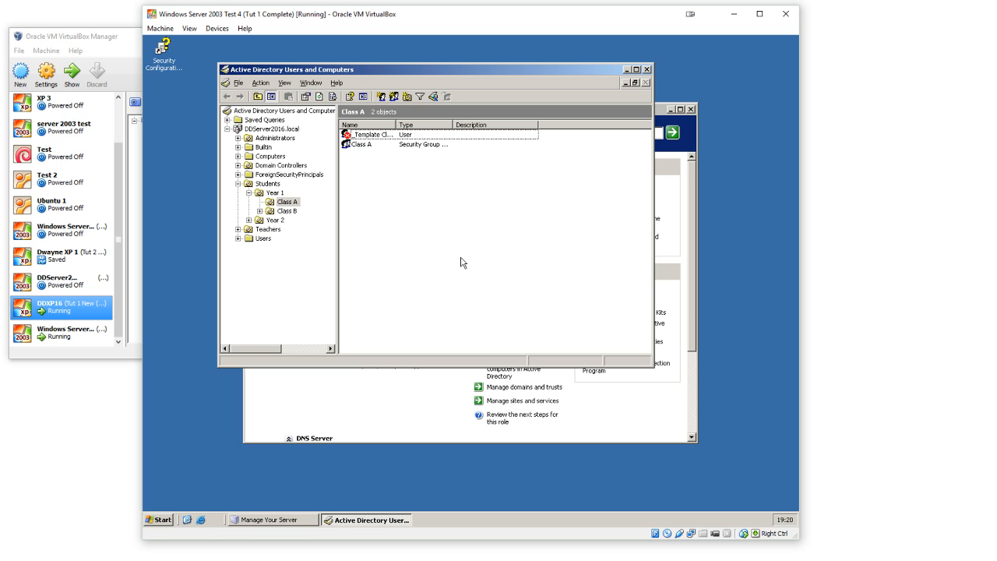
{"action": "left_click", "coordinate": [367, 134]}
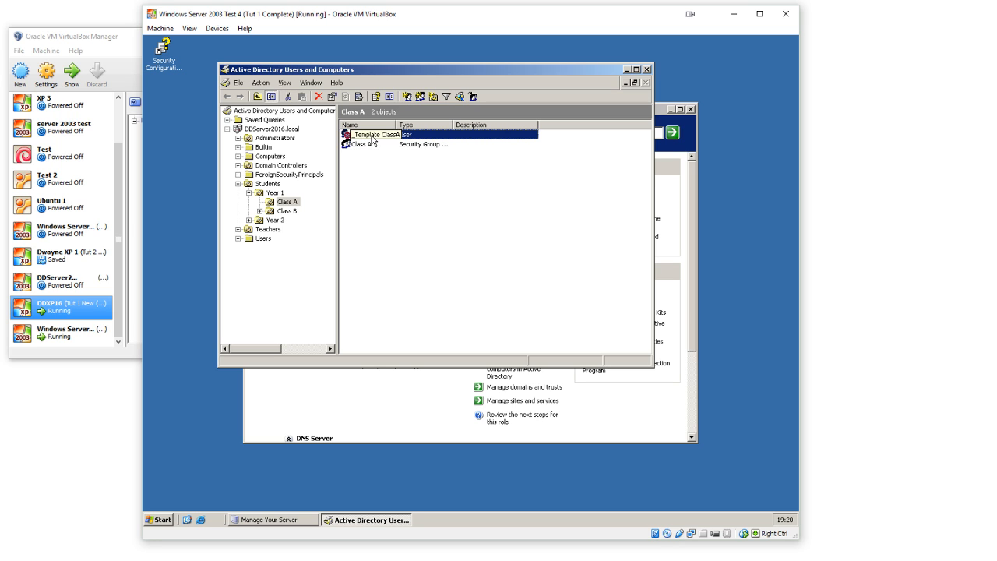
{"action": "left_click", "coordinate": [411, 195]}
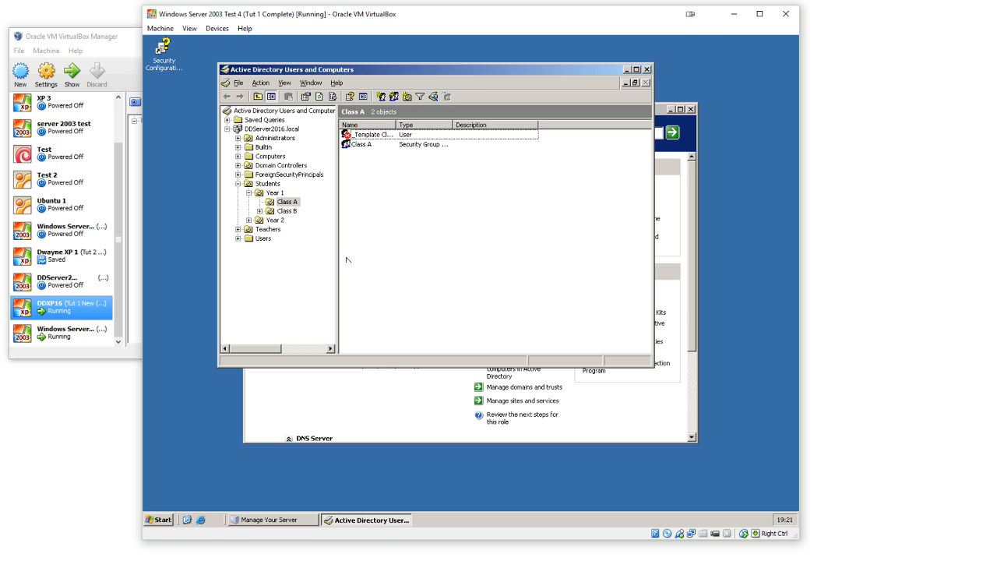
{"action": "left_click", "coordinate": [304, 281]}
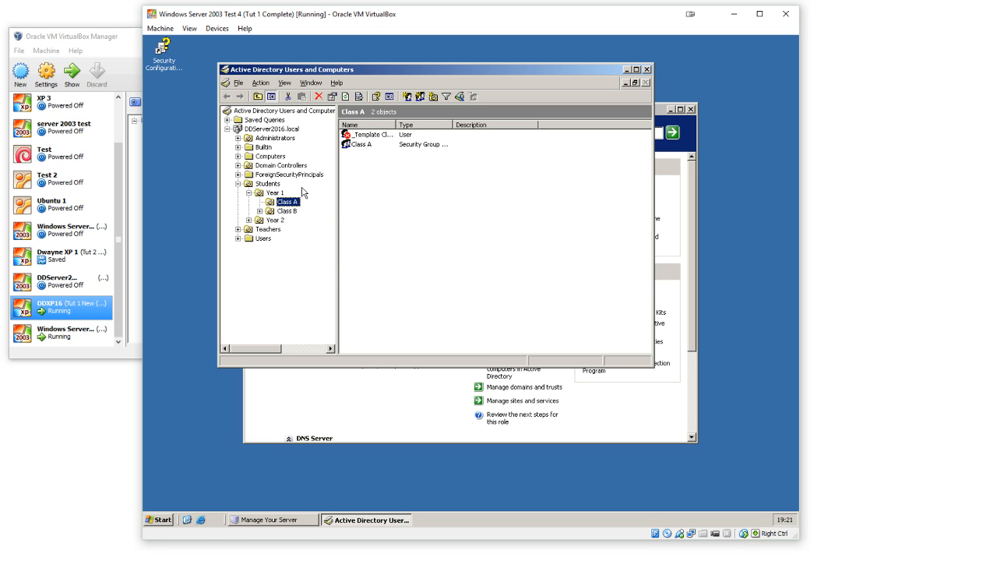
Step: Create a group policy object named Administrators linked to the Administrators organizational unit
{"action": "left_click", "coordinate": [279, 139]}
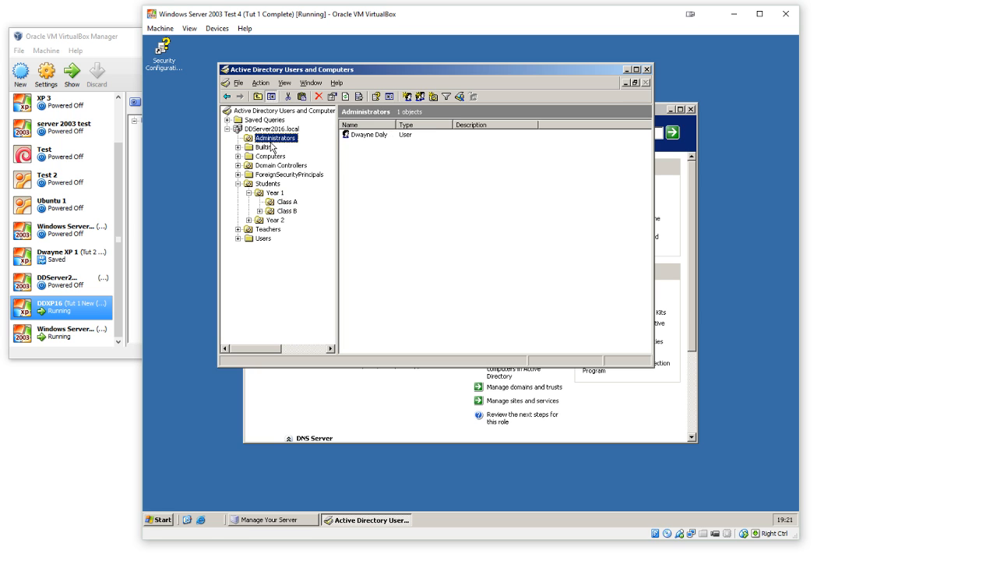
{"action": "left_click", "coordinate": [366, 137]}
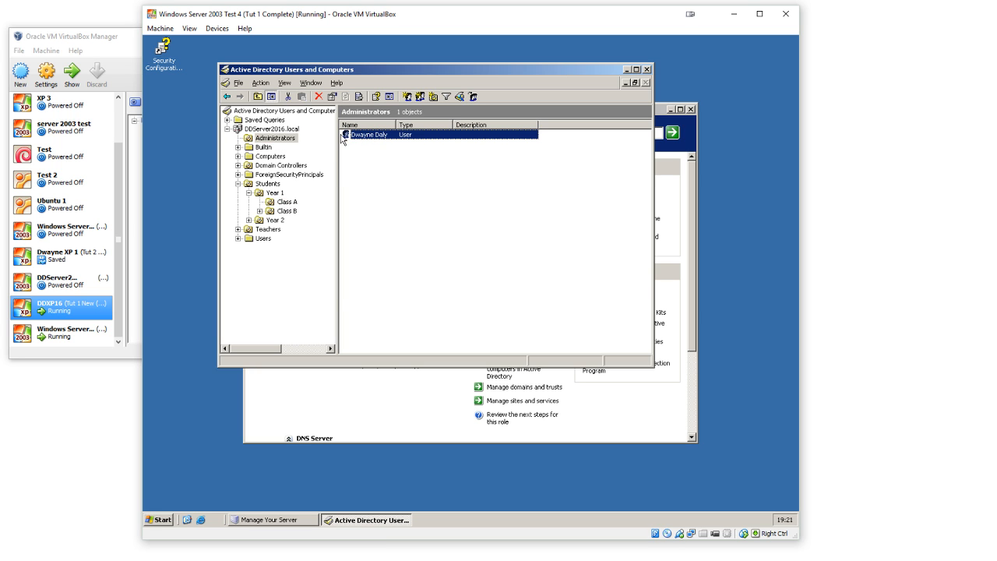
{"action": "right_click", "coordinate": [291, 139]}
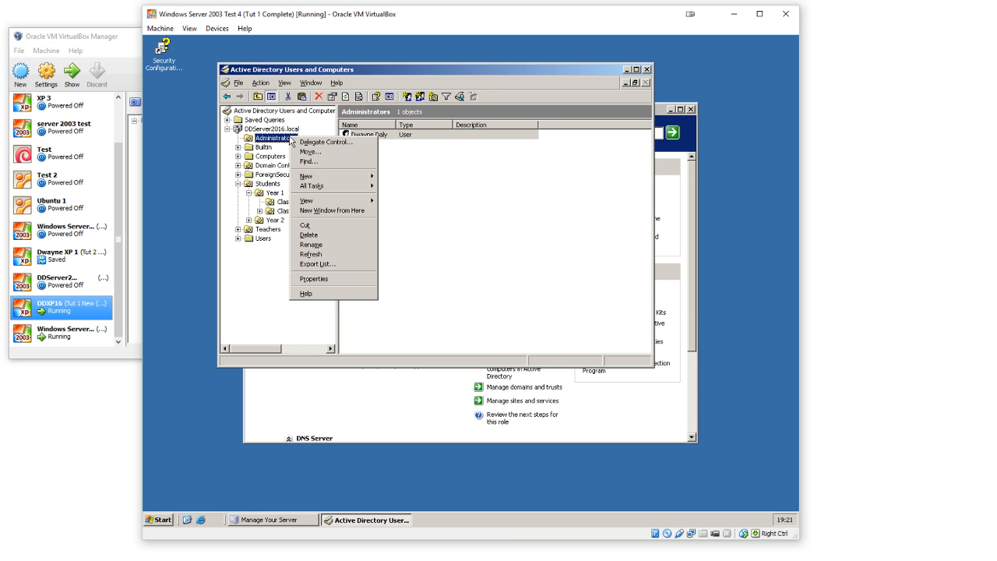
{"action": "left_click", "coordinate": [333, 279]}
{"action": "left_click", "coordinate": [438, 100]}
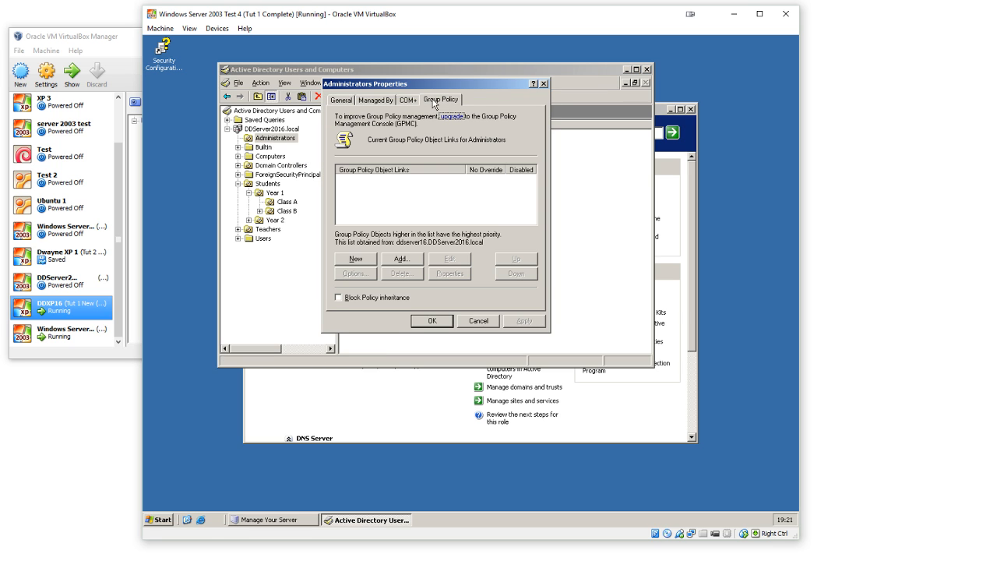
{"action": "left_click", "coordinate": [365, 261]}
{"action": "key", "text": "BackSpace"}
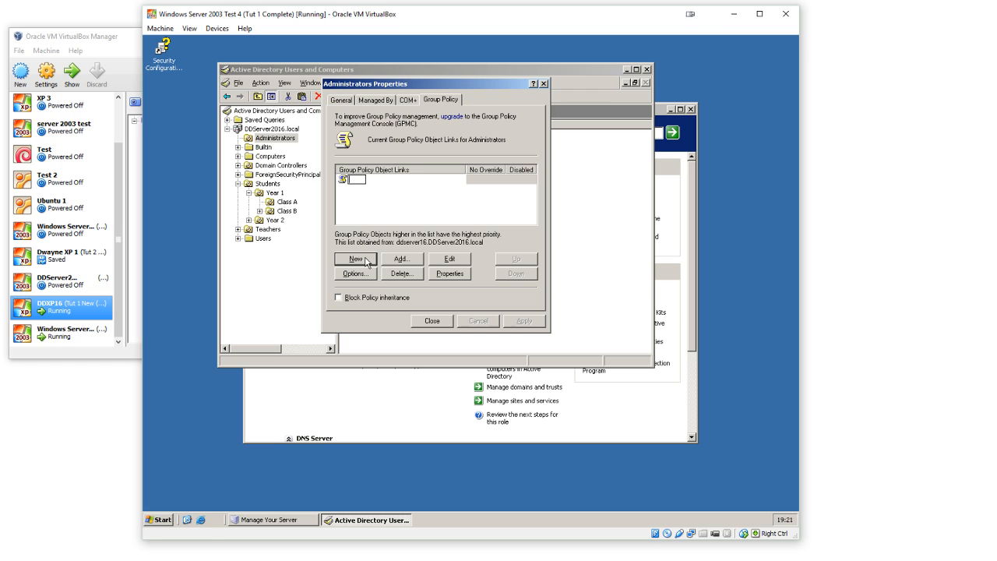
{"action": "type", "text": "Administrators"}
{"action": "left_click", "coordinate": [372, 204]}
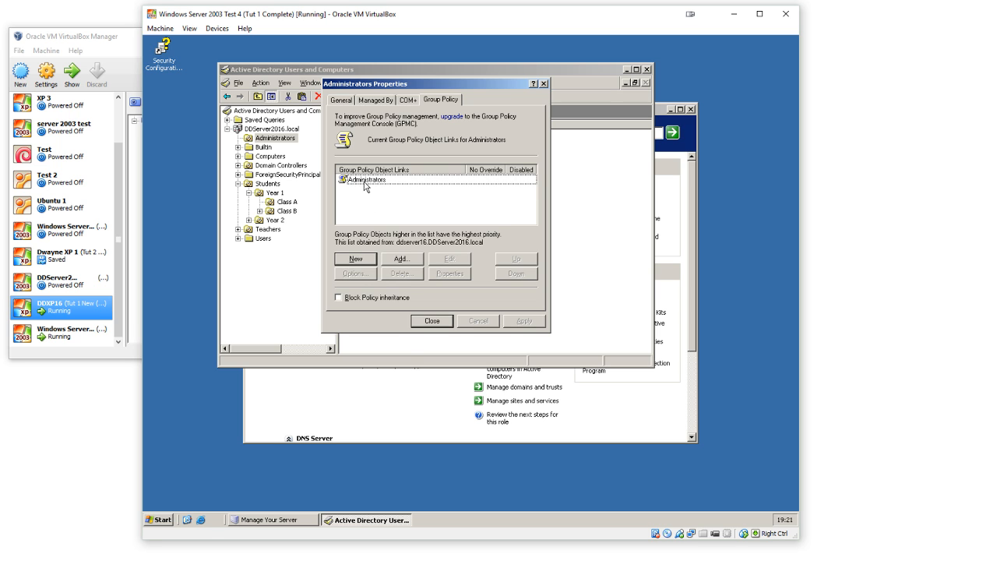
Step: Open the Administrators policy for editing and display Software installation under the User Configuration software settings
{"action": "double_click", "coordinate": [366, 180]}
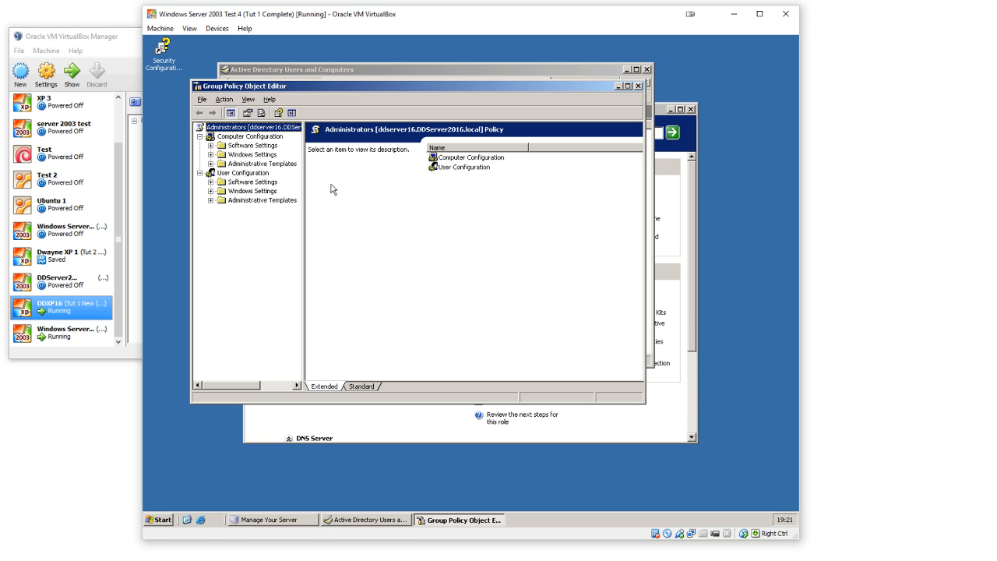
{"action": "double_click", "coordinate": [269, 182]}
{"action": "left_click", "coordinate": [269, 192]}
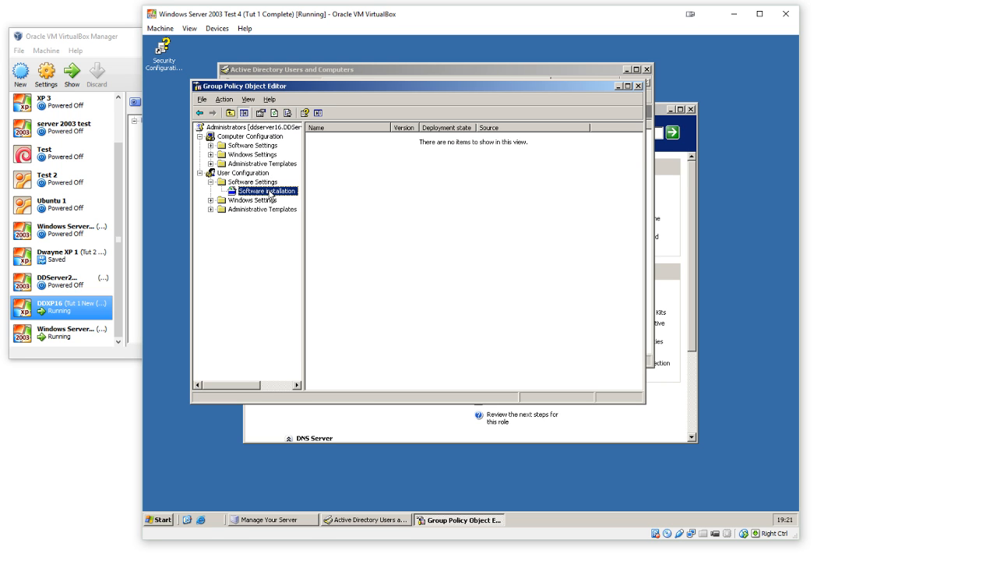
Step: Try to add adminpak.msi from system32 as a new software installation package, declining to deploy it from the local path
{"action": "right_click", "coordinate": [425, 180]}
{"action": "left_click", "coordinate": [373, 193]}
{"action": "right_click", "coordinate": [411, 195]}
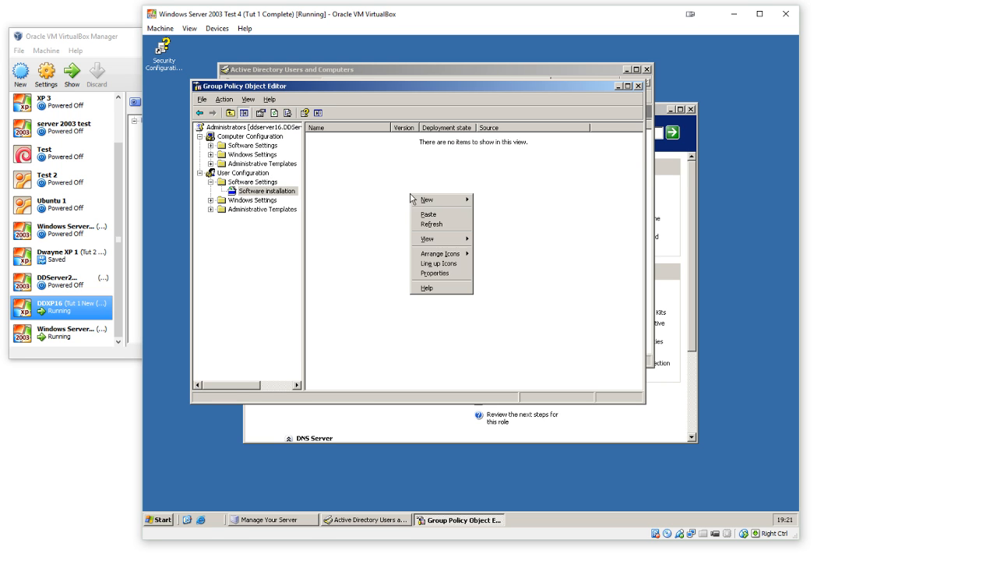
{"action": "mouse_move", "coordinate": [455, 204]}
{"action": "left_click", "coordinate": [495, 201]}
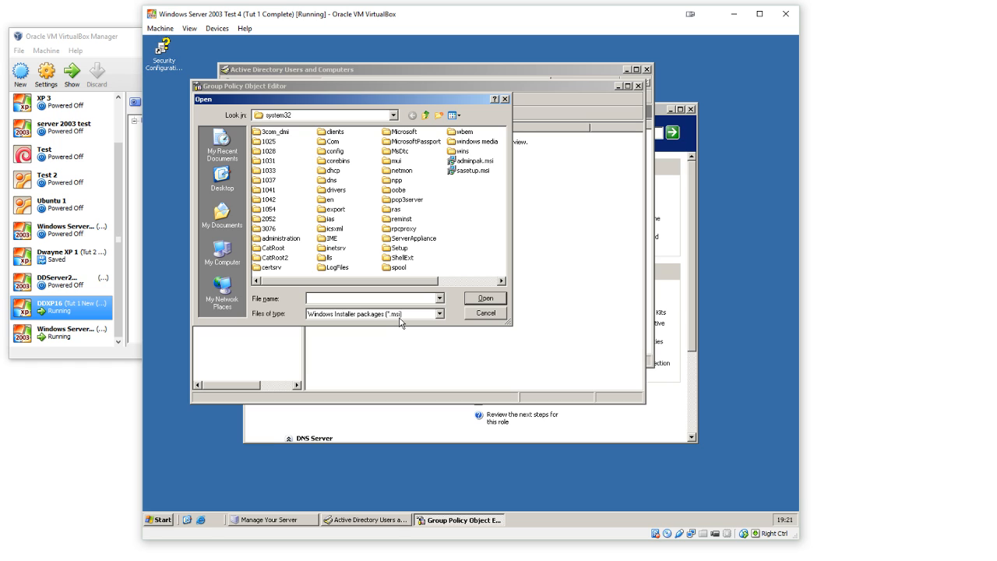
{"action": "left_click", "coordinate": [469, 218]}
{"action": "left_click", "coordinate": [489, 162]}
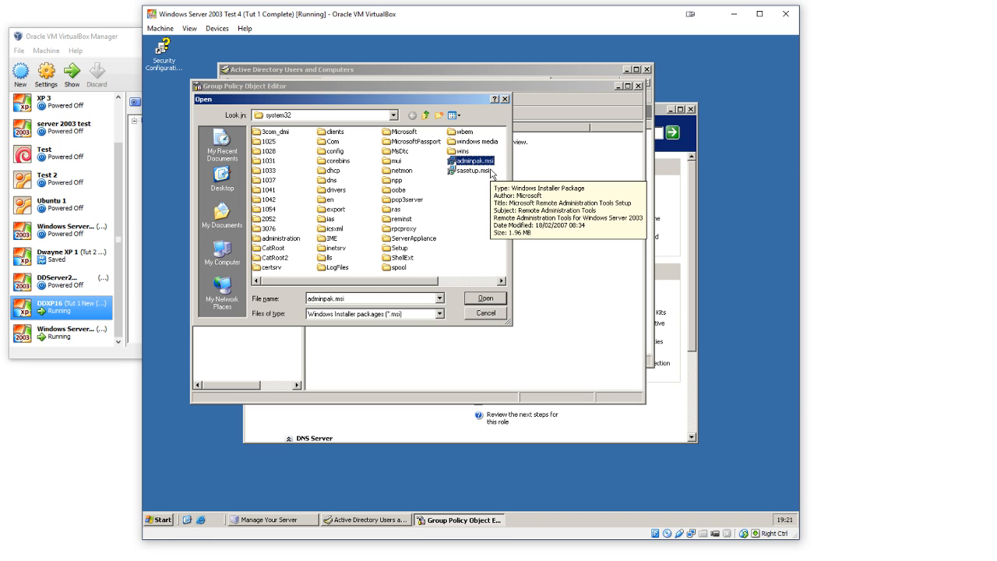
{"action": "left_click", "coordinate": [488, 299]}
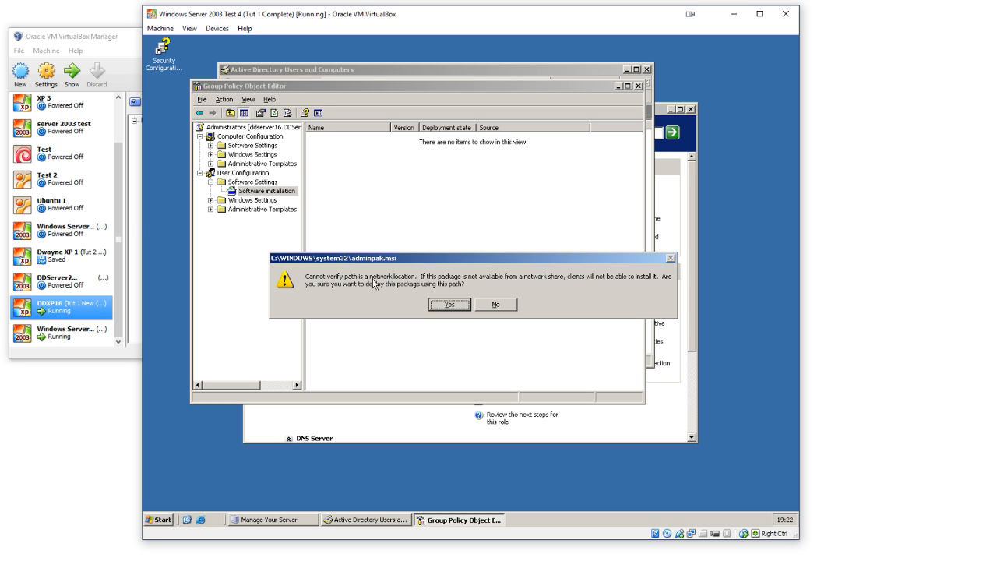
{"action": "left_click", "coordinate": [496, 304]}
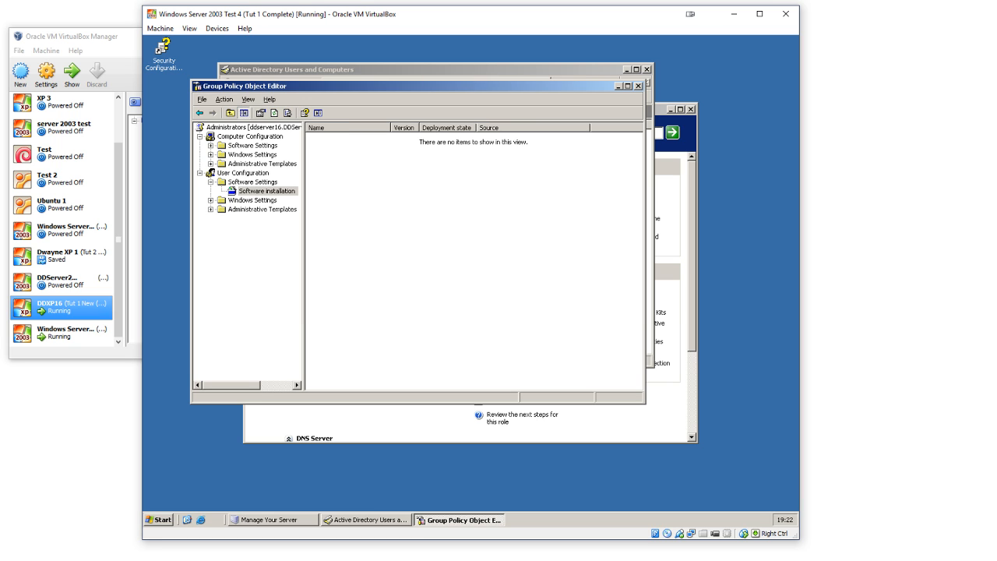
Step: Create a folder named Utilities in the root of the C: drive
{"action": "left_click", "coordinate": [160, 519]}
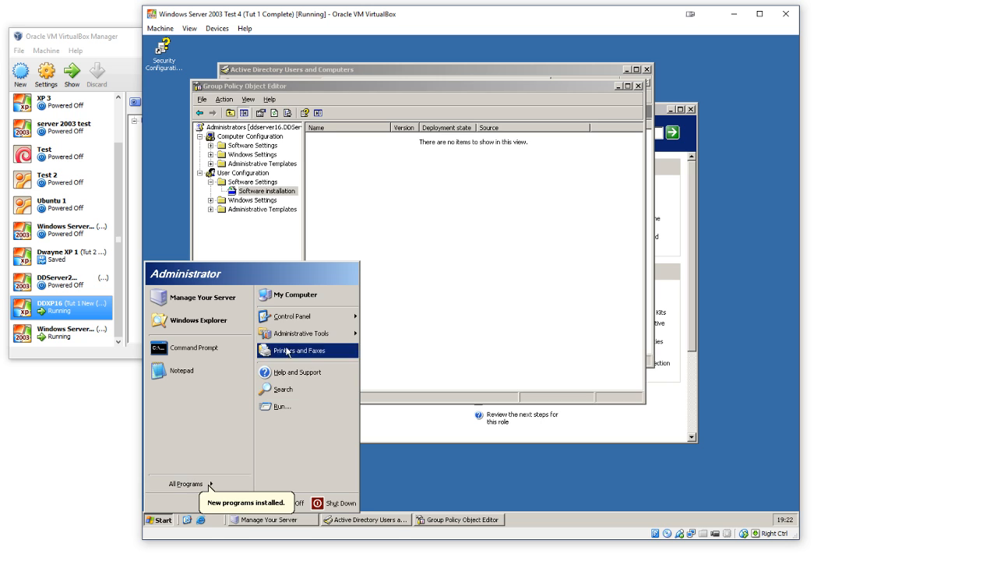
{"action": "left_click", "coordinate": [311, 302]}
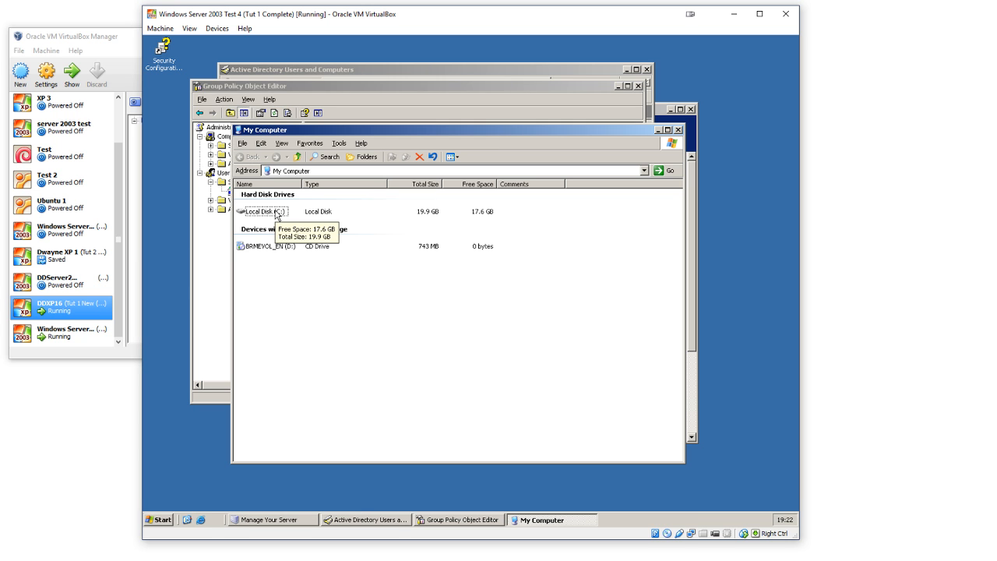
{"action": "double_click", "coordinate": [277, 213]}
{"action": "right_click", "coordinate": [296, 286]}
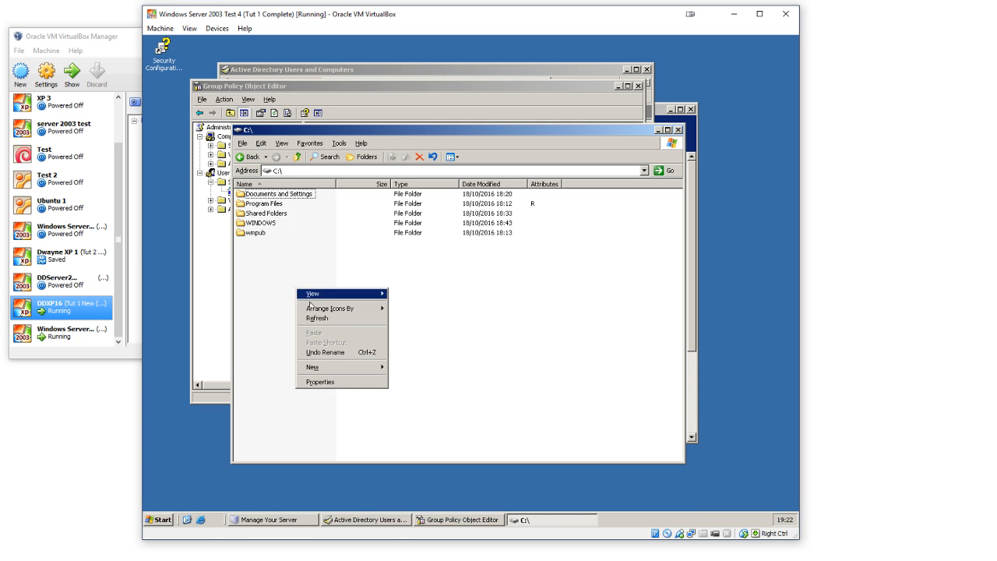
{"action": "mouse_move", "coordinate": [356, 367]}
{"action": "left_click", "coordinate": [401, 368]}
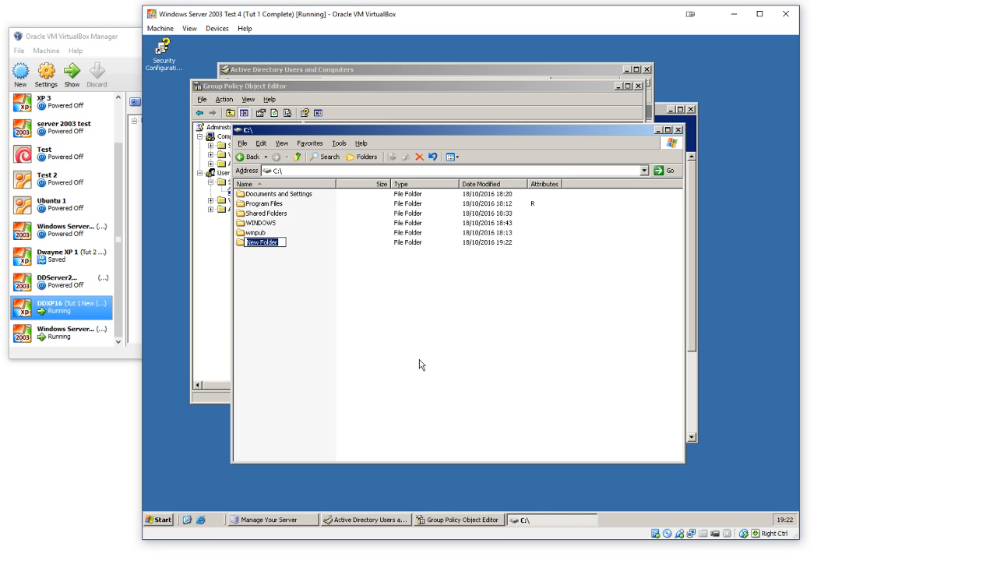
{"action": "type", "text": "Utilities"}
{"action": "key", "text": "Return"}
Step: Enable sharing for the Utilities folder with the share name Utilities$
{"action": "right_click", "coordinate": [258, 249]}
{"action": "left_click", "coordinate": [290, 378]}
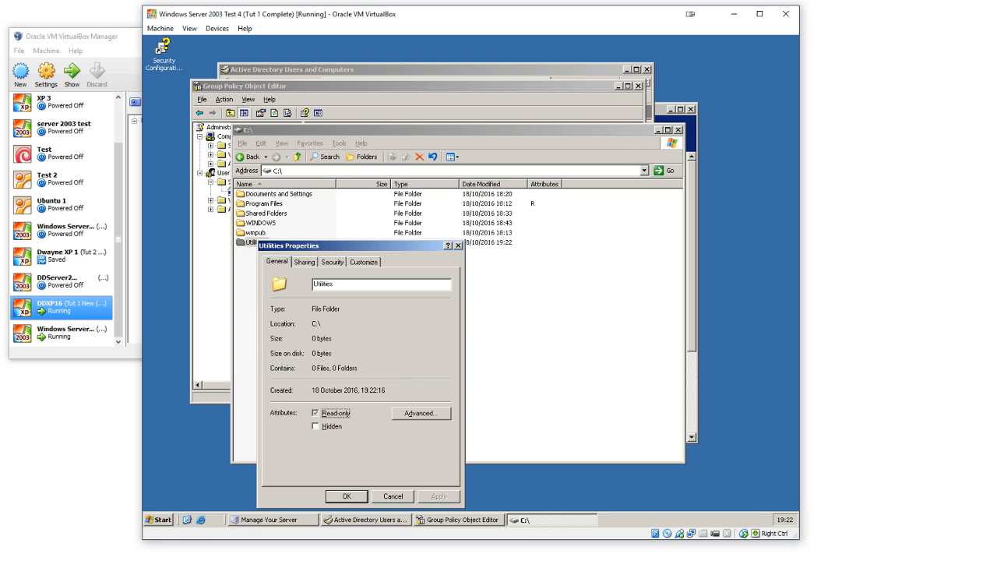
{"action": "left_click", "coordinate": [311, 263]}
{"action": "left_click", "coordinate": [313, 318]}
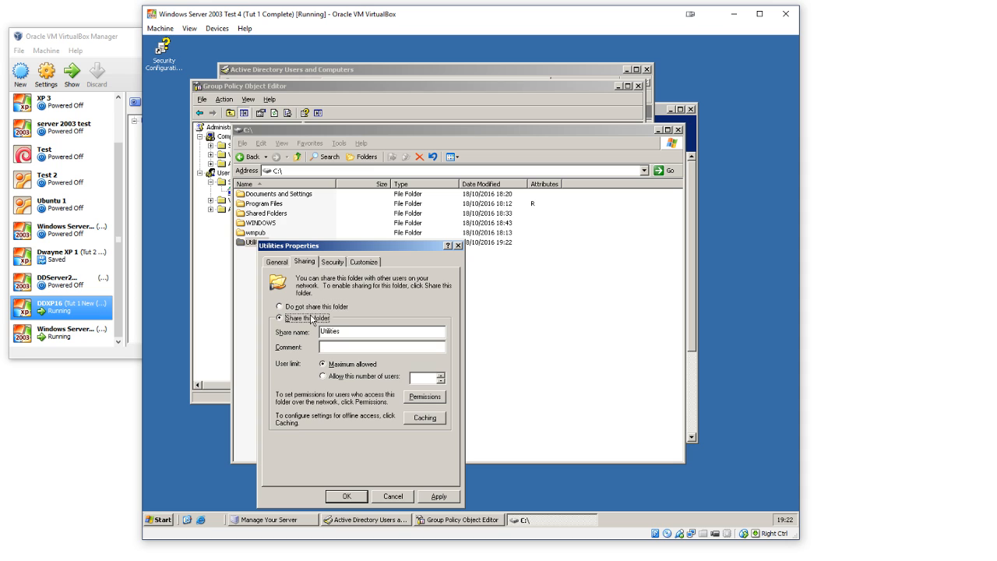
{"action": "left_click", "coordinate": [368, 330]}
Step: Add the Administrators group to the share permissions of Utilities$
{"action": "left_click", "coordinate": [430, 398]}
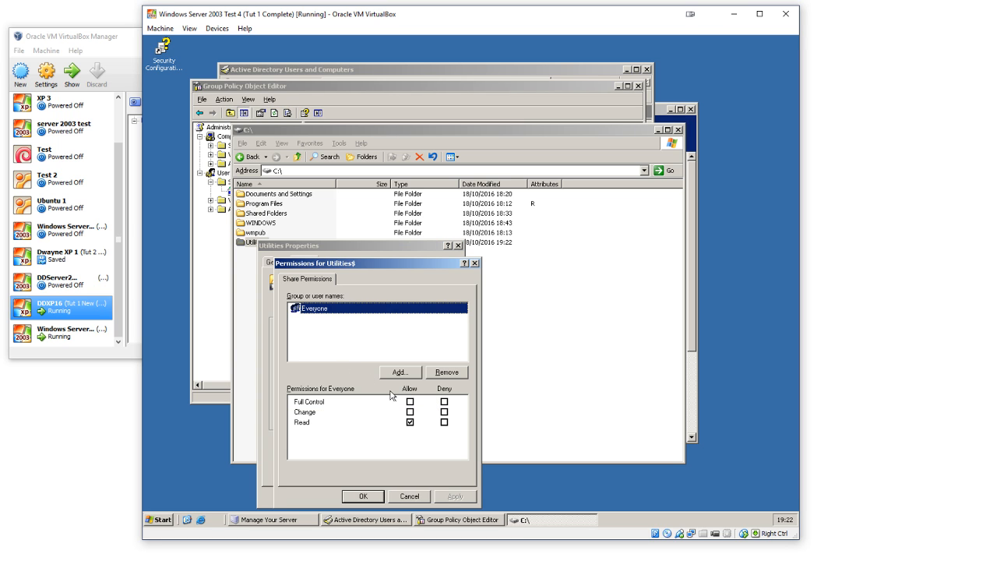
{"action": "left_click", "coordinate": [411, 373]}
{"action": "type", "text": "Administrators"}
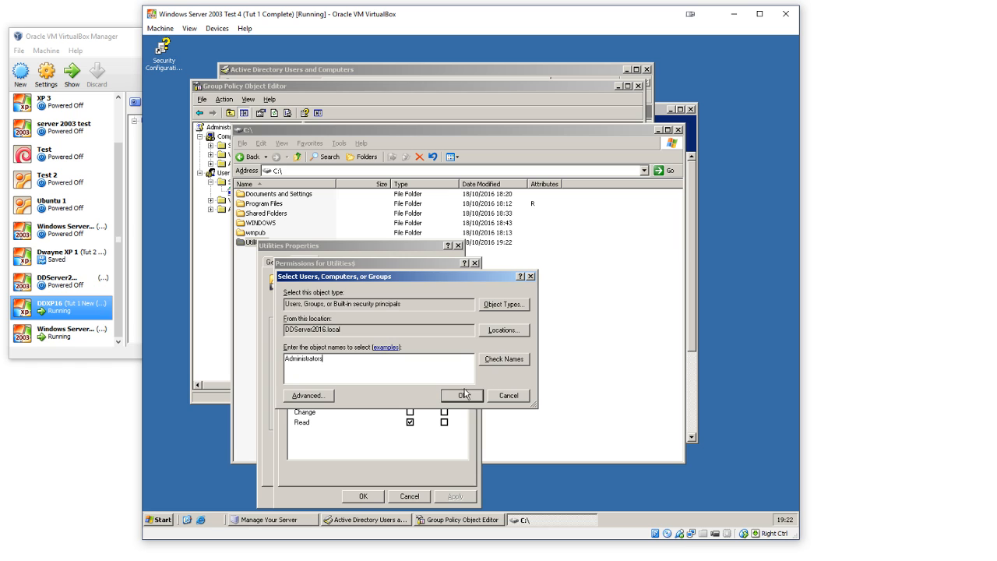
{"action": "left_click", "coordinate": [465, 395]}
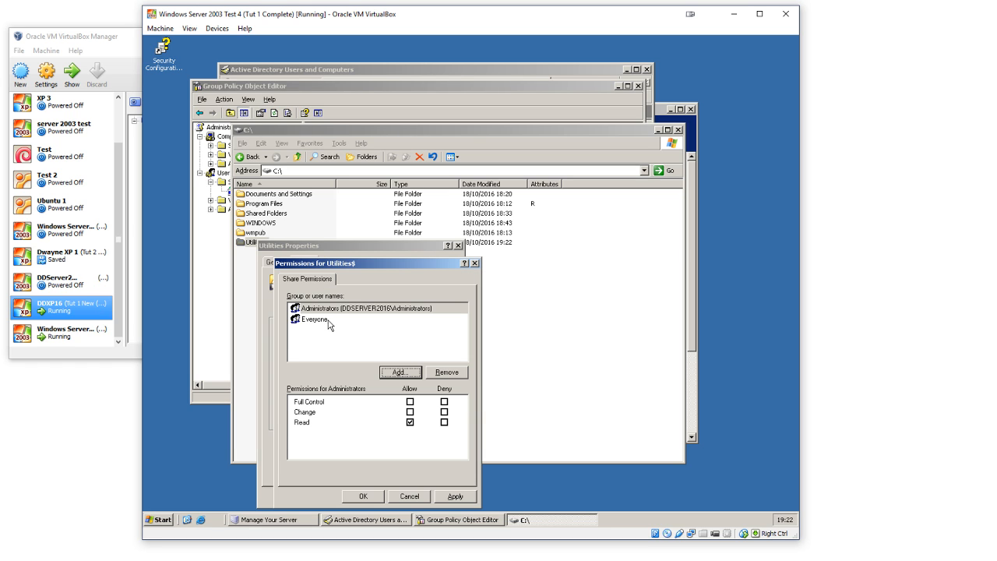
Step: Grant Administrators Full Control on the Utilities$ share, remove Everyone from its permissions, and accept the folder properties
{"action": "left_click", "coordinate": [411, 402]}
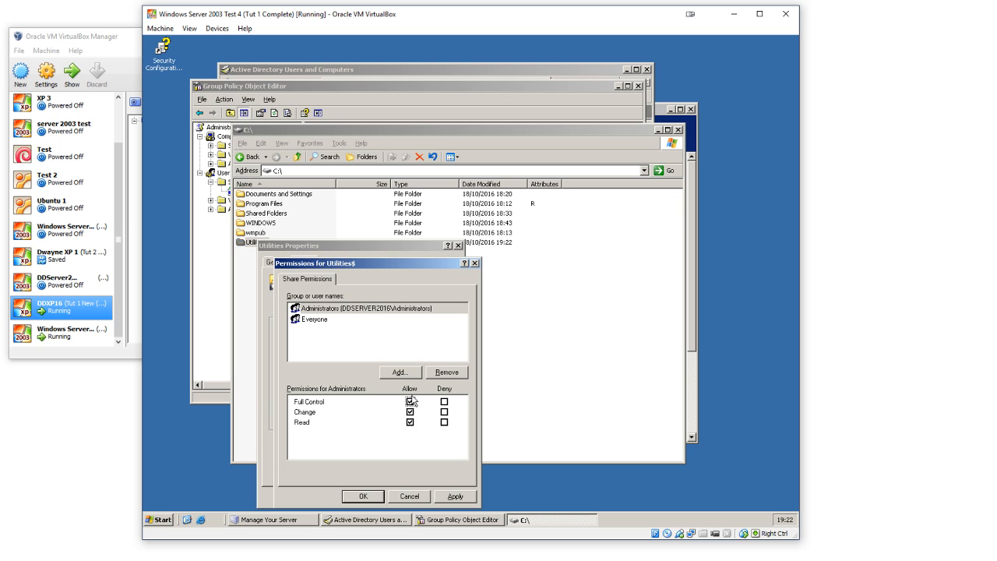
{"action": "left_click", "coordinate": [318, 321]}
{"action": "left_click", "coordinate": [447, 372]}
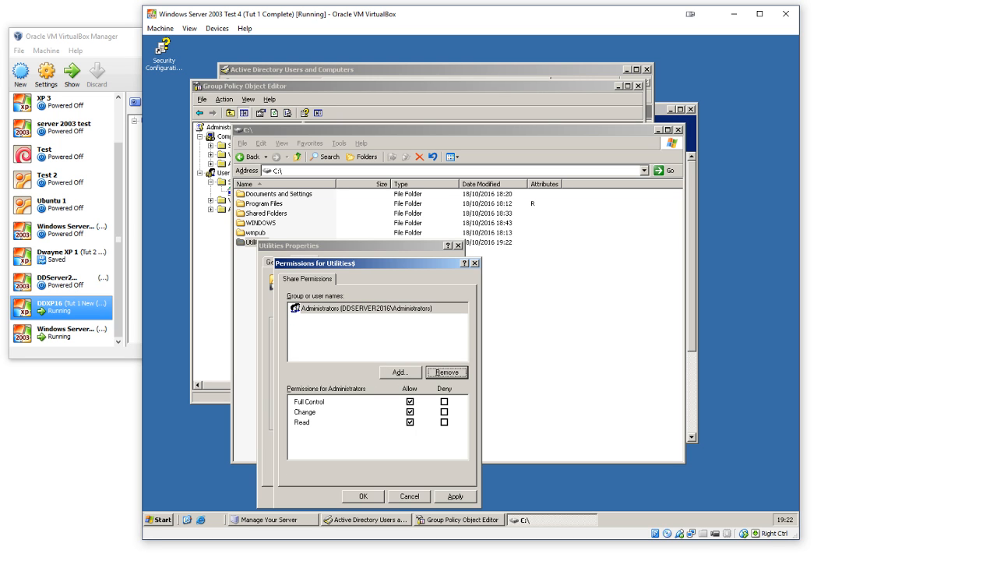
{"action": "left_click", "coordinate": [363, 497]}
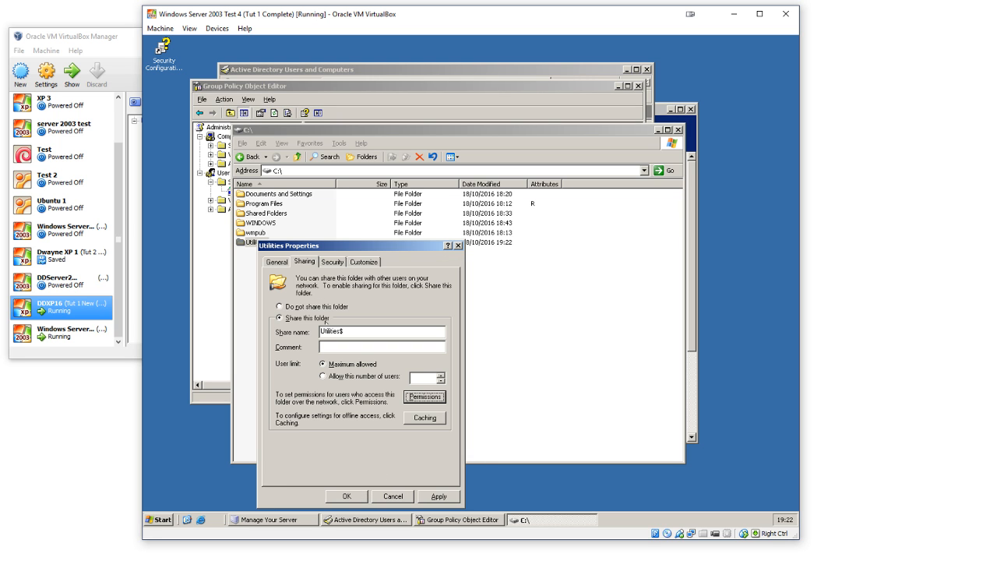
{"action": "left_click", "coordinate": [346, 496]}
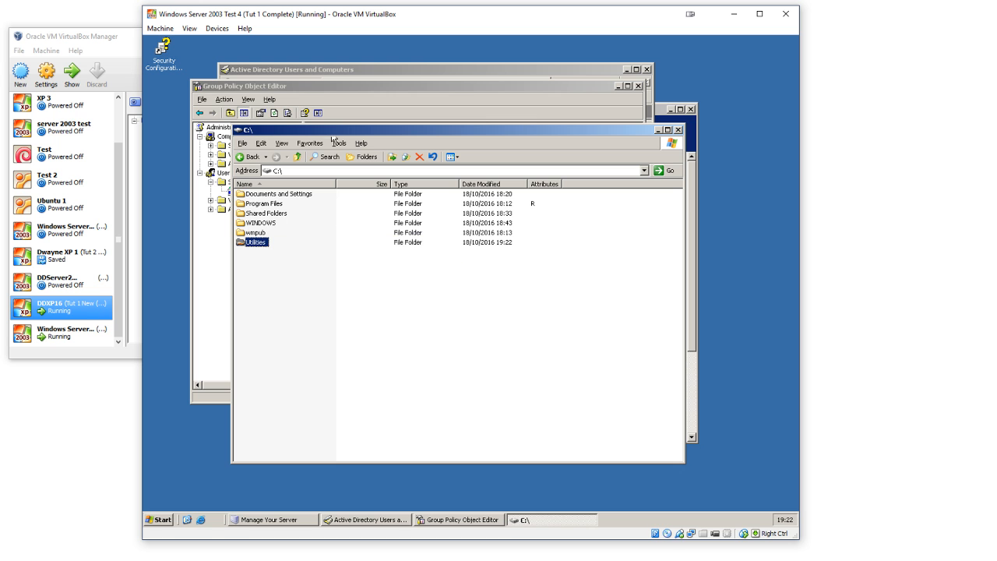
Step: Open the system32 folder inside C:\WINDOWS
{"action": "left_click_drag", "start_coordinate": [335, 130], "coordinate": [357, 138]}
{"action": "double_click", "coordinate": [279, 249]}
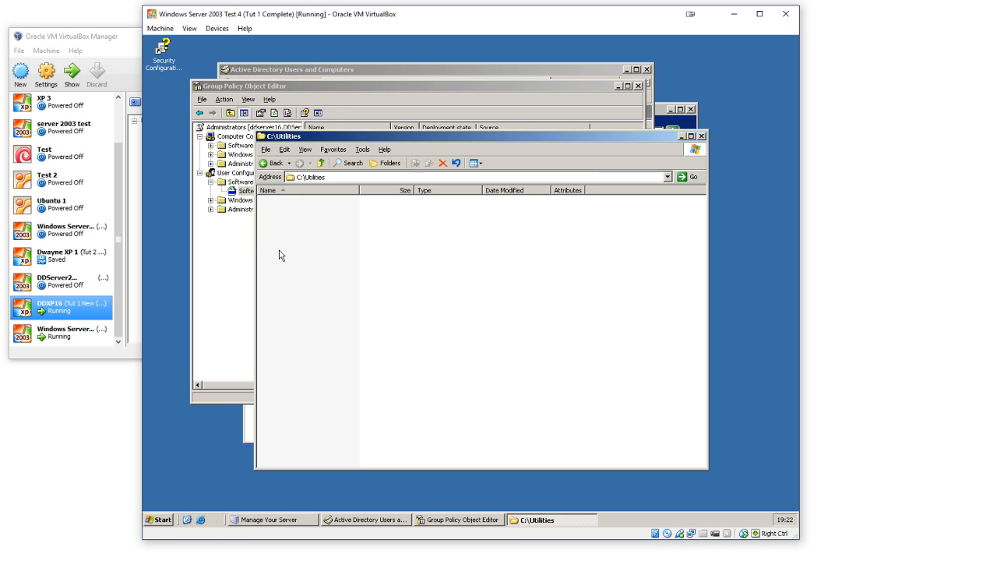
{"action": "left_click", "coordinate": [271, 163]}
{"action": "double_click", "coordinate": [285, 238]}
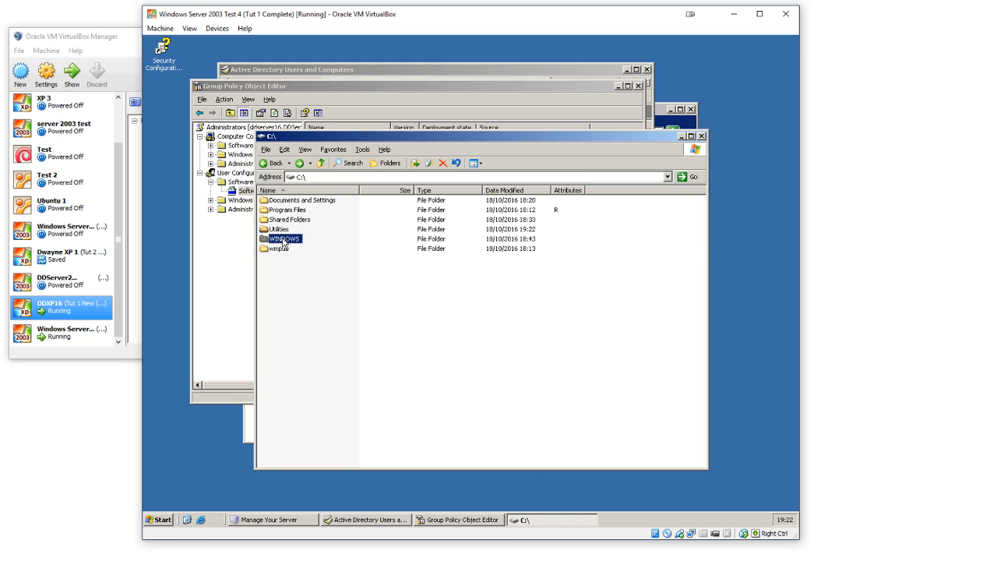
{"action": "scroll", "coordinate": [309, 264], "scroll_direction": "down", "scroll_amount": 8}
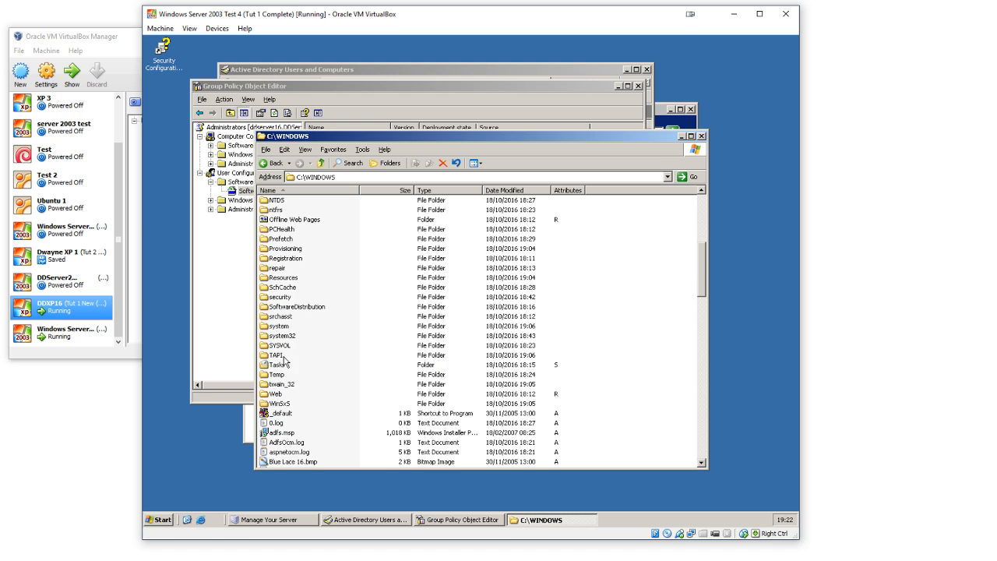
{"action": "double_click", "coordinate": [282, 336]}
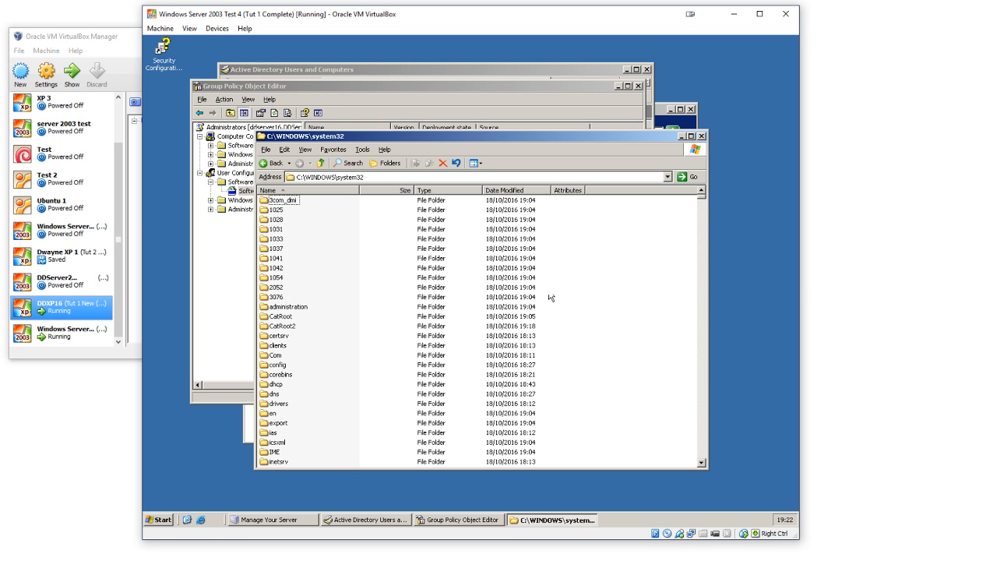
Step: Find adminpak.msi in the system32 folder and copy it
{"action": "scroll", "coordinate": [427, 340], "scroll_direction": "down", "scroll_amount": 15}
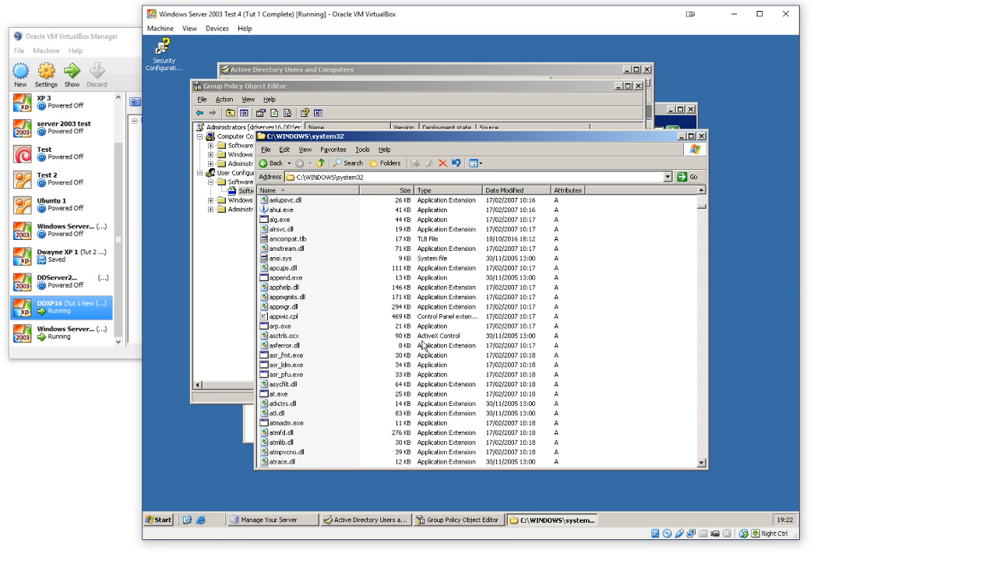
{"action": "scroll", "coordinate": [425, 347], "scroll_direction": "down", "scroll_amount": 9}
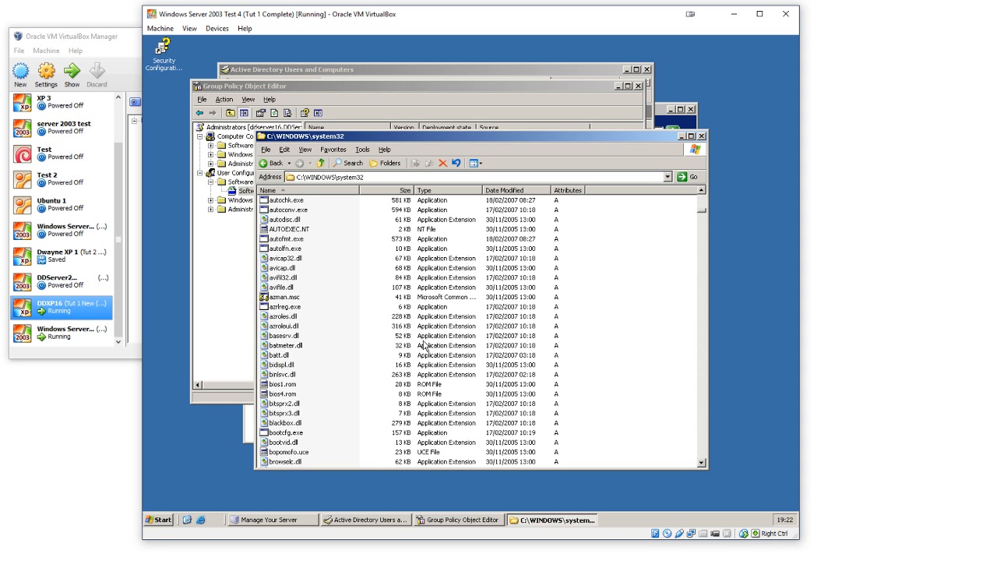
{"action": "scroll", "coordinate": [425, 346], "scroll_direction": "down", "scroll_amount": 9}
{"action": "left_click", "coordinate": [296, 288]}
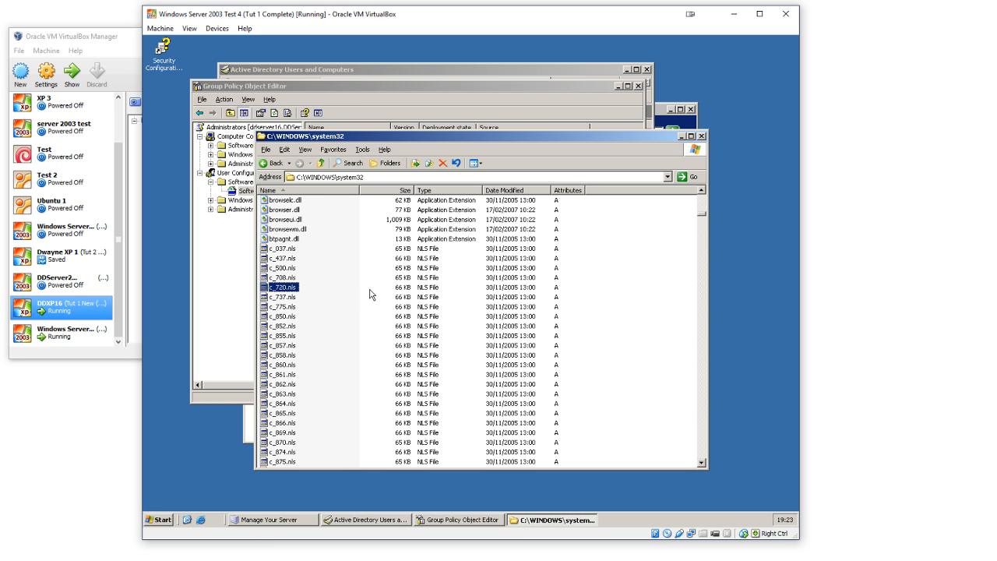
{"action": "key", "text": "Home"}
{"action": "scroll", "coordinate": [566, 292], "scroll_direction": "down", "scroll_amount": 15}
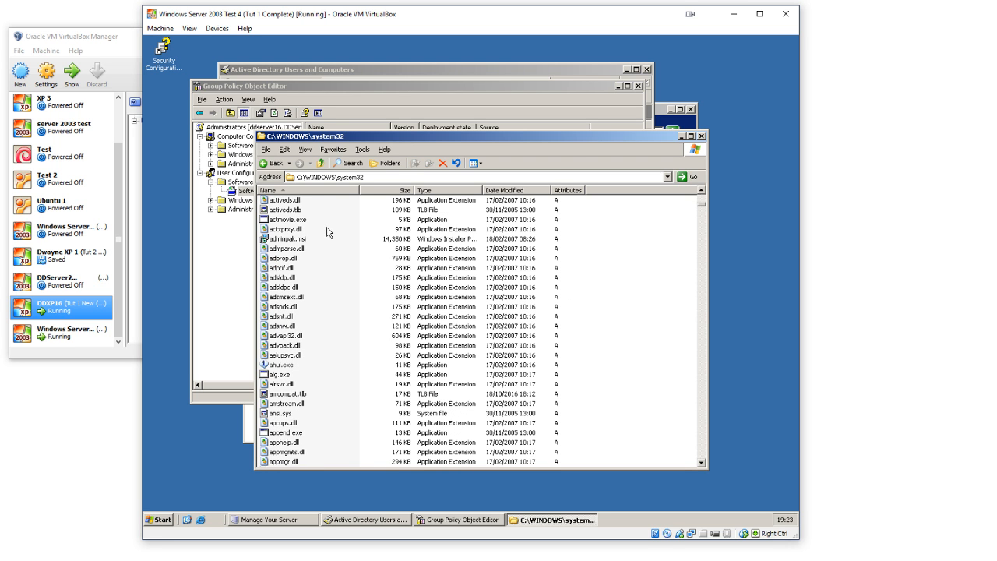
{"action": "left_click", "coordinate": [299, 229]}
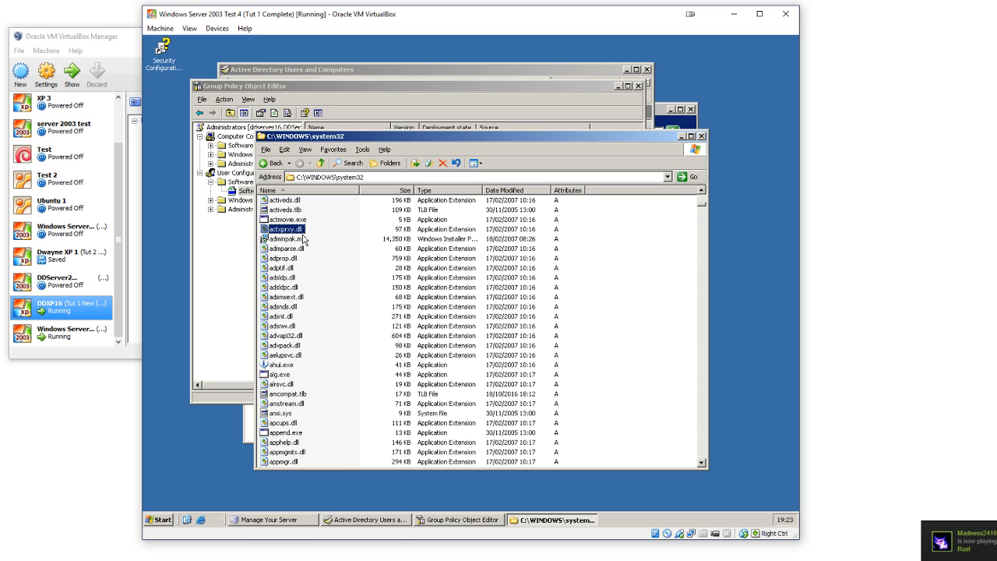
{"action": "mouse_move", "coordinate": [304, 239]}
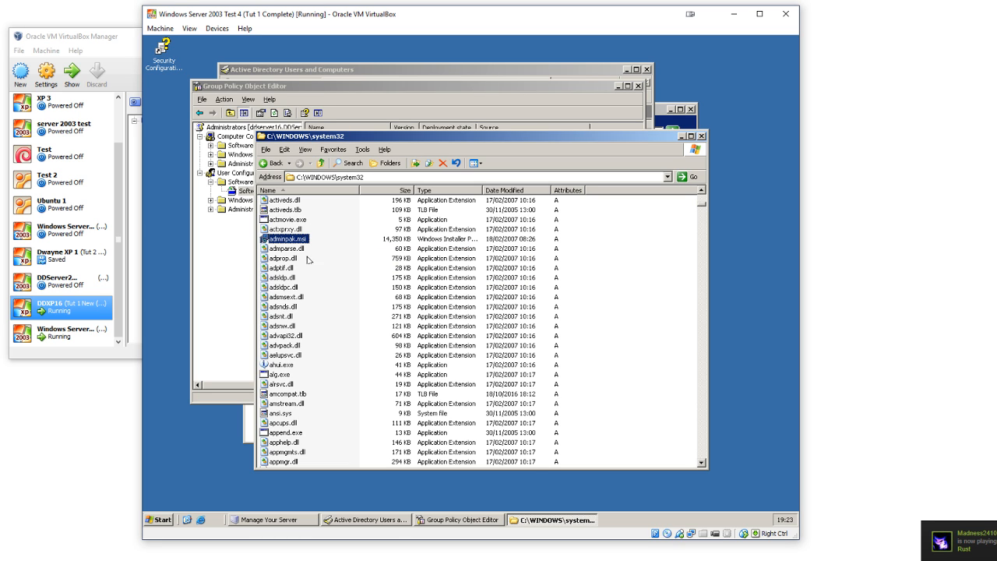
{"action": "left_click", "coordinate": [284, 241]}
{"action": "right_click", "coordinate": [297, 245]}
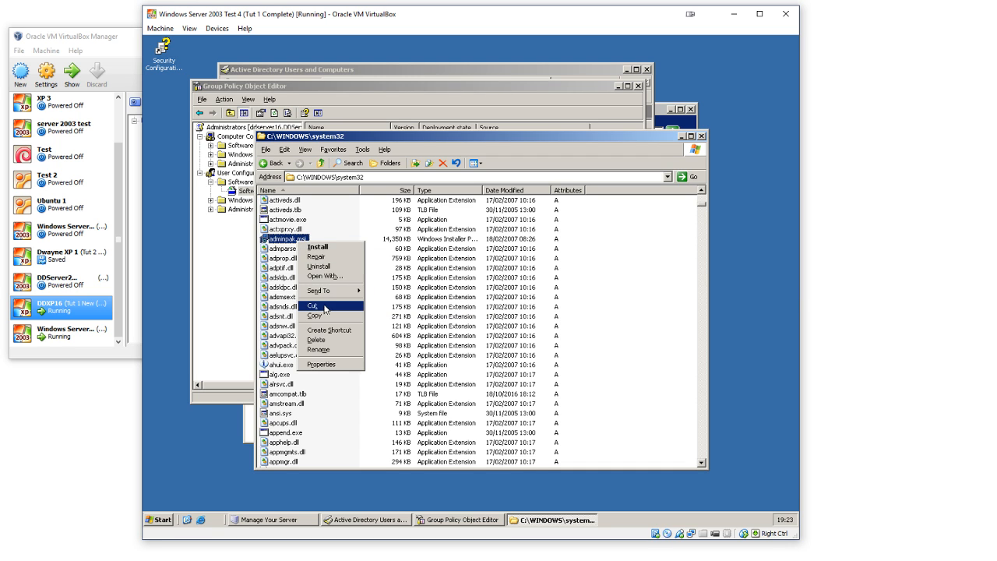
{"action": "left_click", "coordinate": [326, 318]}
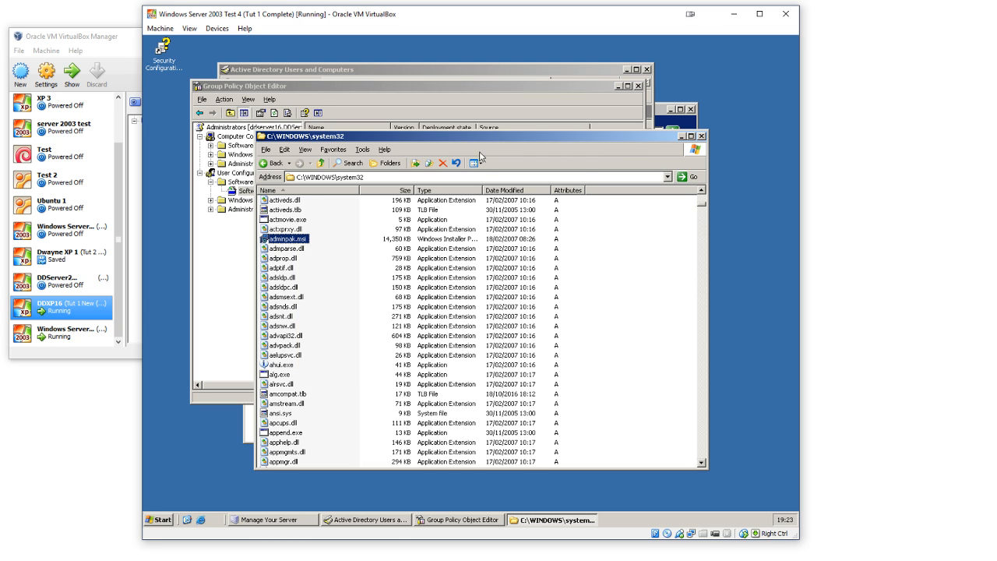
Step: Paste the copied adminpak.msi into the C:\Utilities folder
{"action": "left_click", "coordinate": [271, 163]}
{"action": "left_click", "coordinate": [272, 164]}
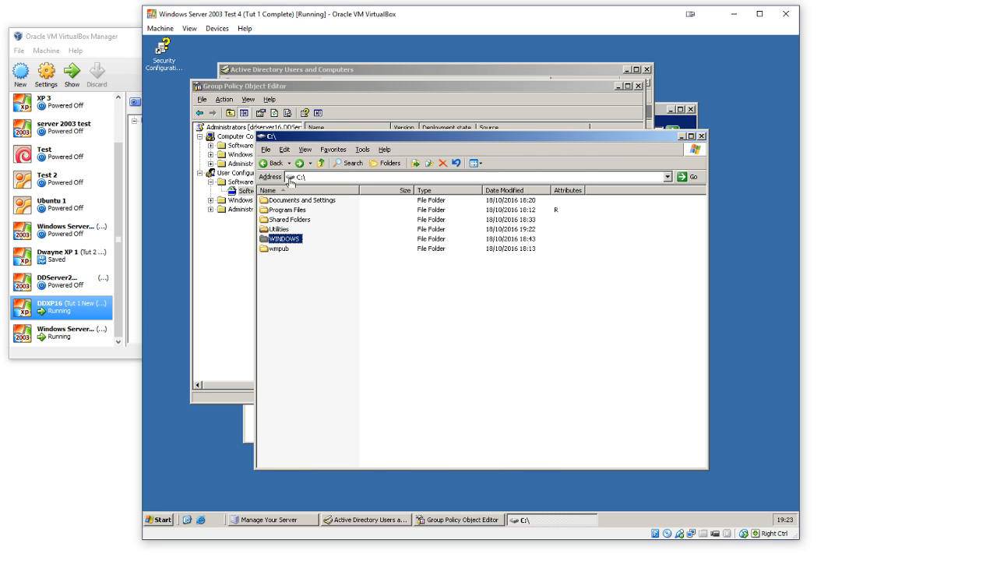
{"action": "double_click", "coordinate": [281, 230]}
{"action": "right_click", "coordinate": [309, 241]}
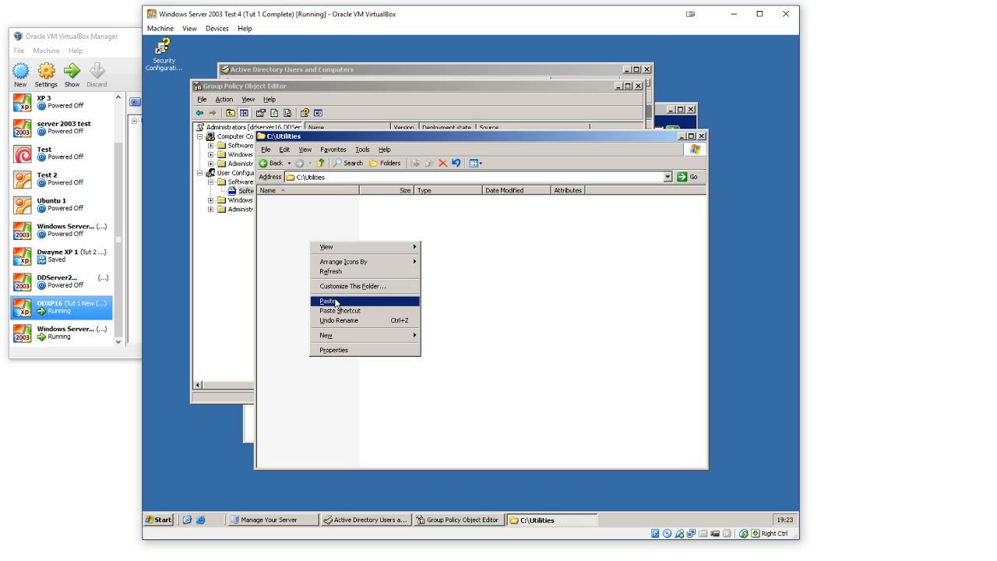
{"action": "left_click", "coordinate": [333, 301]}
{"action": "left_click", "coordinate": [383, 87]}
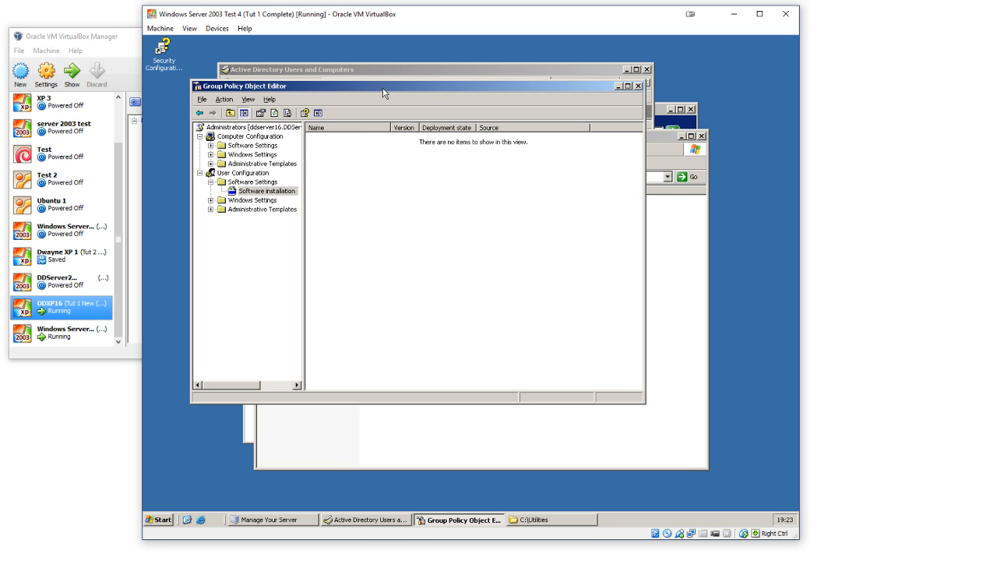
{"action": "right_click", "coordinate": [375, 179]}
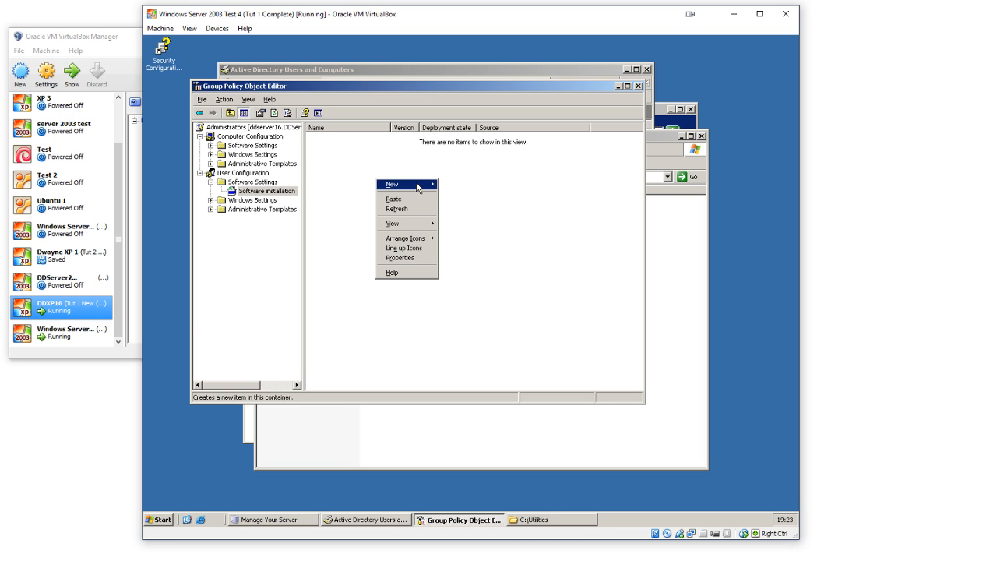
{"action": "mouse_move", "coordinate": [405, 185]}
{"action": "left_click", "coordinate": [460, 185]}
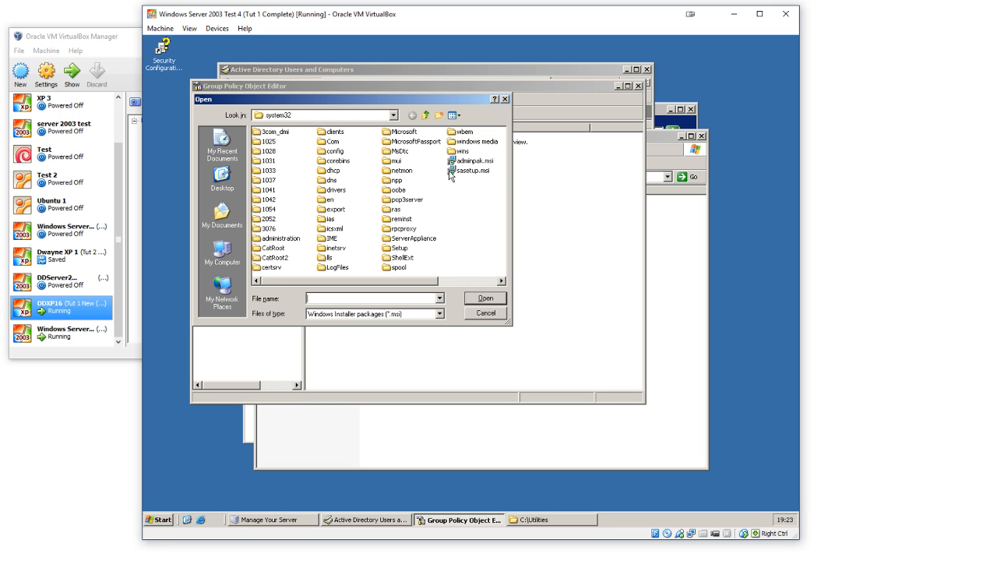
{"action": "left_click", "coordinate": [394, 116]}
{"action": "left_click", "coordinate": [393, 115]}
{"action": "left_click", "coordinate": [394, 115]}
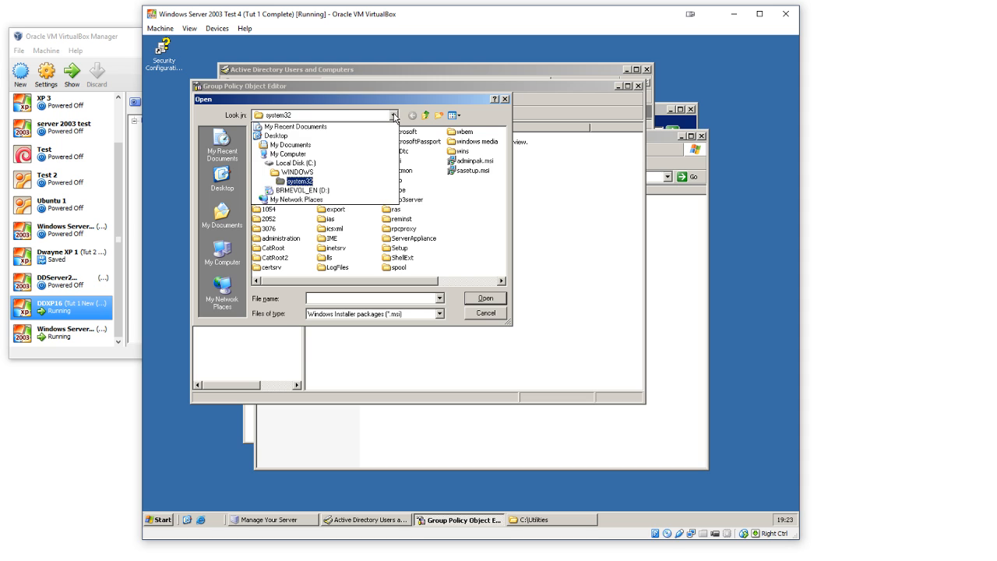
{"action": "left_click", "coordinate": [394, 115]}
{"action": "left_click", "coordinate": [363, 116]}
{"action": "left_click", "coordinate": [363, 116]}
{"action": "left_click", "coordinate": [348, 116]}
{"action": "left_click", "coordinate": [347, 116]}
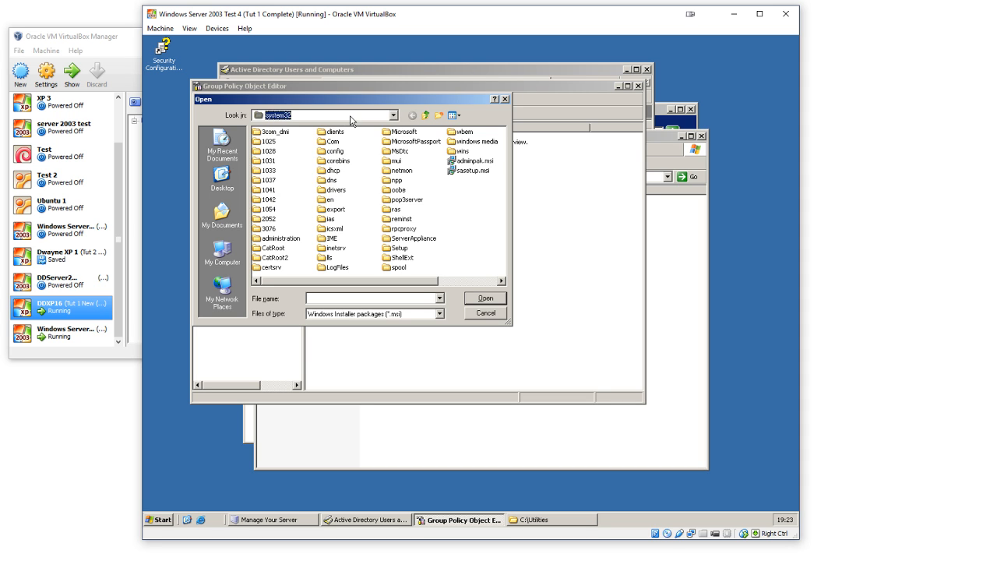
{"action": "left_click", "coordinate": [351, 120]}
{"action": "left_click", "coordinate": [355, 124]}
{"action": "left_click", "coordinate": [225, 288]}
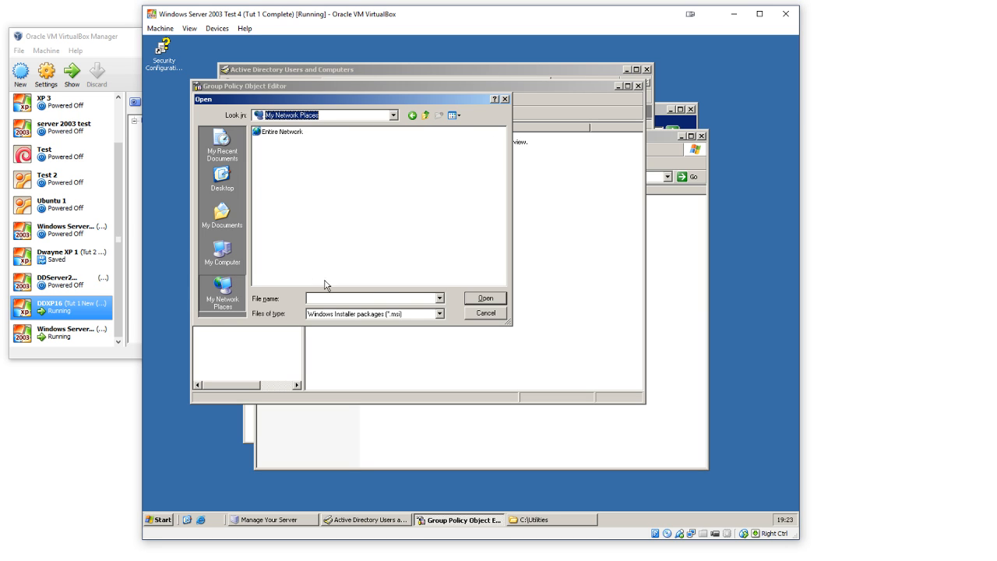
{"action": "left_click", "coordinate": [382, 299]}
{"action": "left_click", "coordinate": [372, 116]}
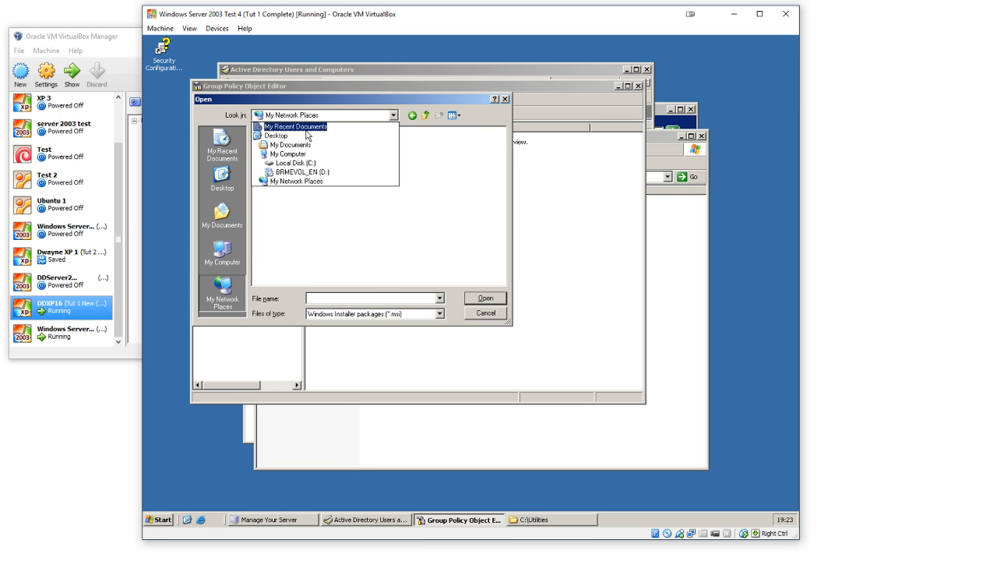
{"action": "left_click", "coordinate": [375, 232]}
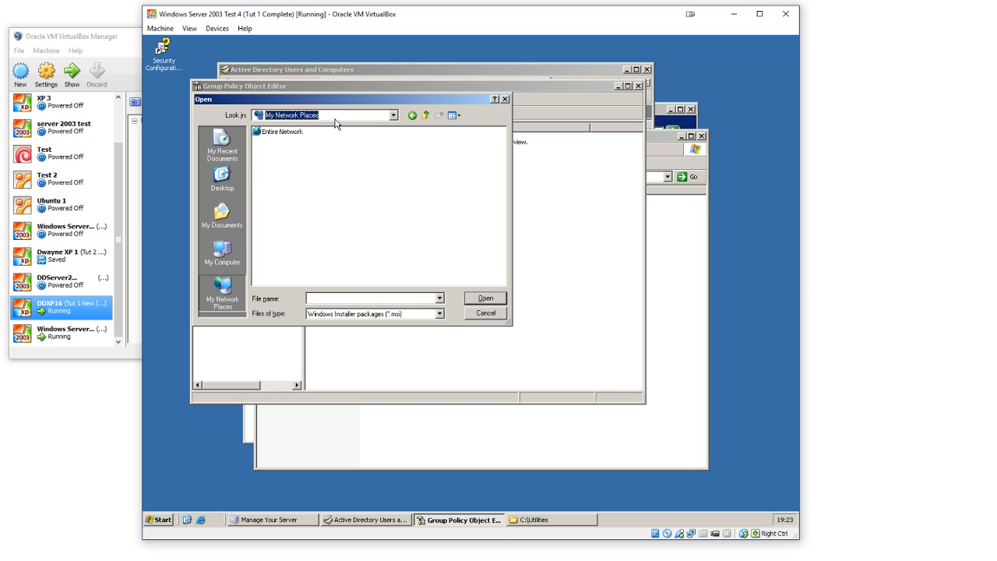
{"action": "left_click", "coordinate": [346, 117]}
{"action": "left_click", "coordinate": [347, 119]}
{"action": "left_click", "coordinate": [413, 298]}
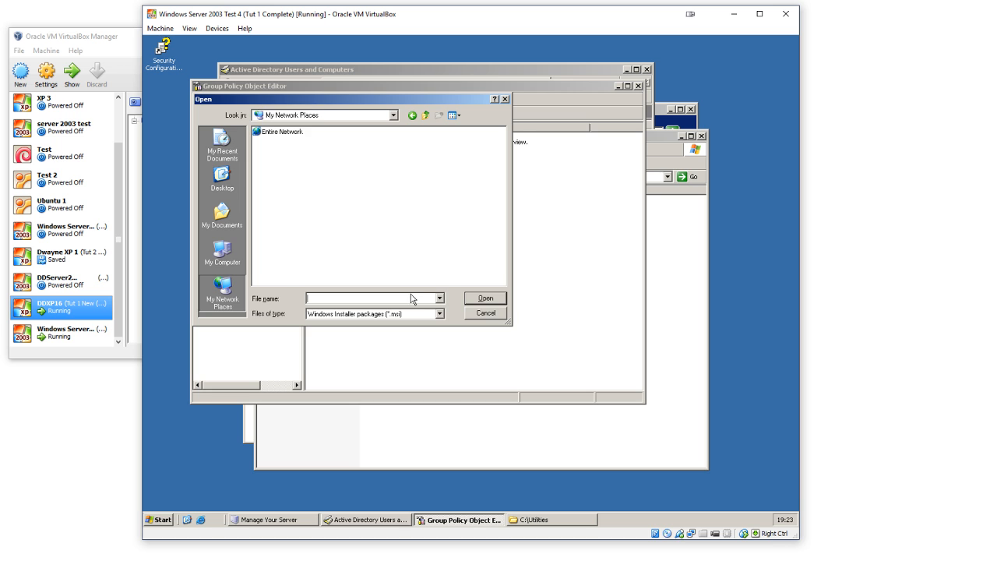
{"action": "left_click", "coordinate": [486, 313]}
Step: Start a new software installation package in the Administrators policy and browse to My Network Places for the installer file
{"action": "right_click", "coordinate": [411, 163]}
{"action": "mouse_move", "coordinate": [460, 164]}
{"action": "left_click", "coordinate": [491, 164]}
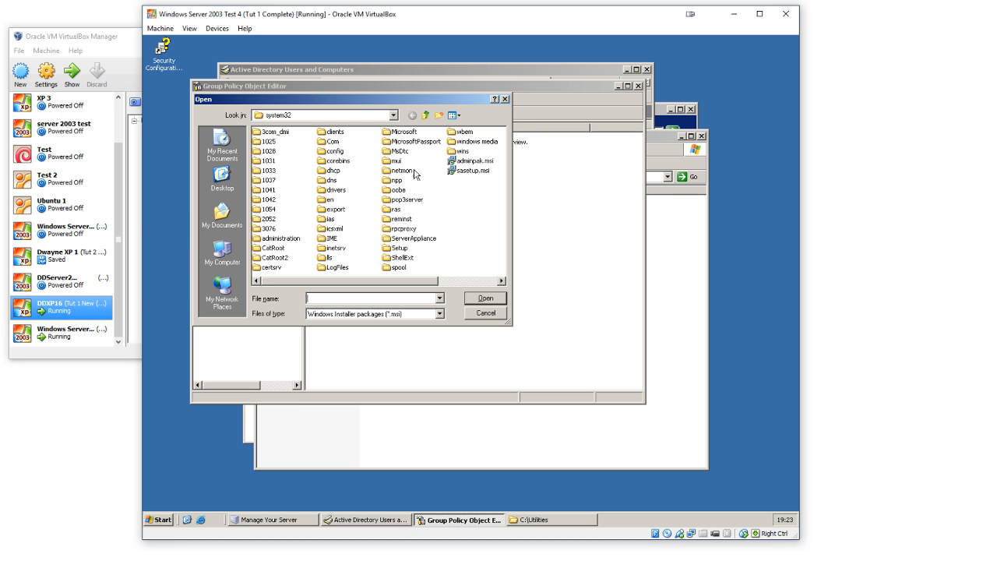
{"action": "left_click", "coordinate": [223, 254]}
{"action": "left_click", "coordinate": [222, 290]}
Step: Return to the C: drive folder window and open the sharing settings of the Utilities folder
{"action": "left_click", "coordinate": [661, 238]}
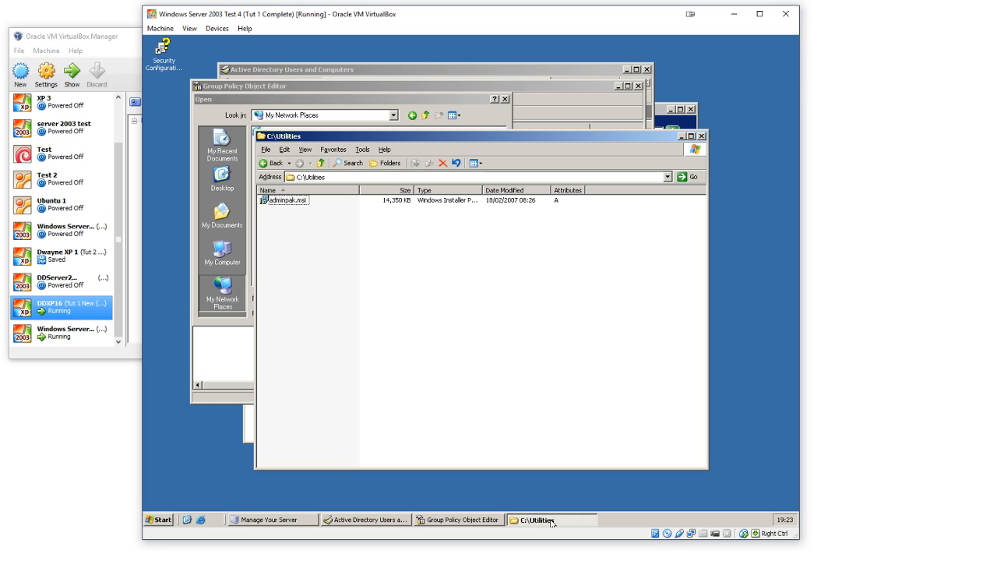
{"action": "left_click", "coordinate": [265, 164]}
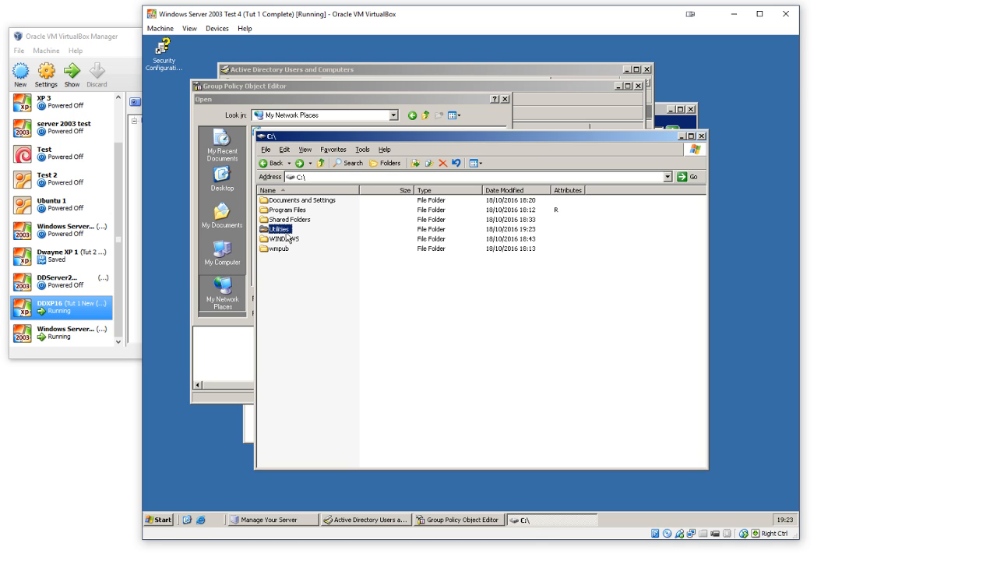
{"action": "right_click", "coordinate": [285, 231]}
{"action": "left_click", "coordinate": [312, 367]}
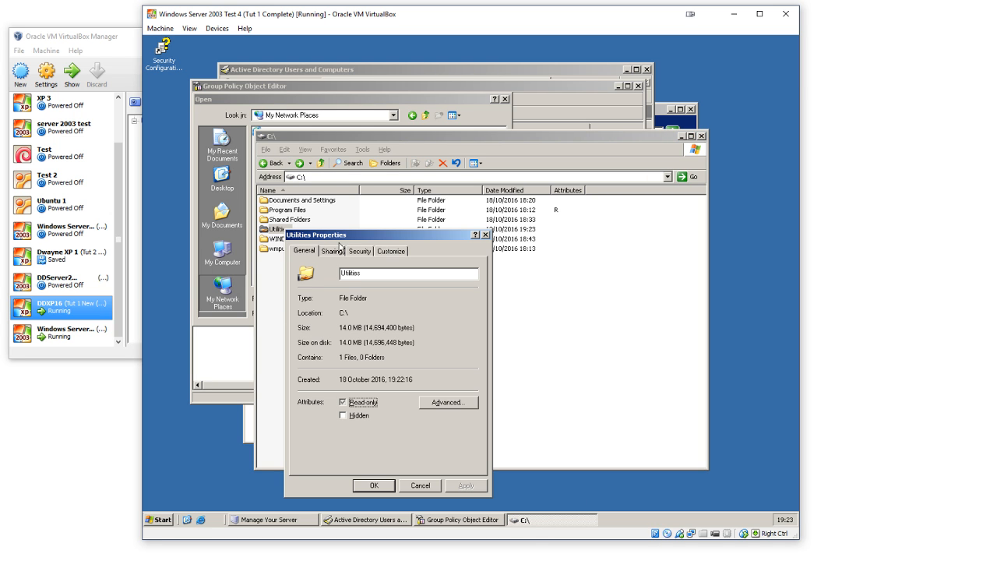
{"action": "left_click", "coordinate": [333, 251]}
{"action": "left_click", "coordinate": [395, 320]}
{"action": "left_click", "coordinate": [404, 330]}
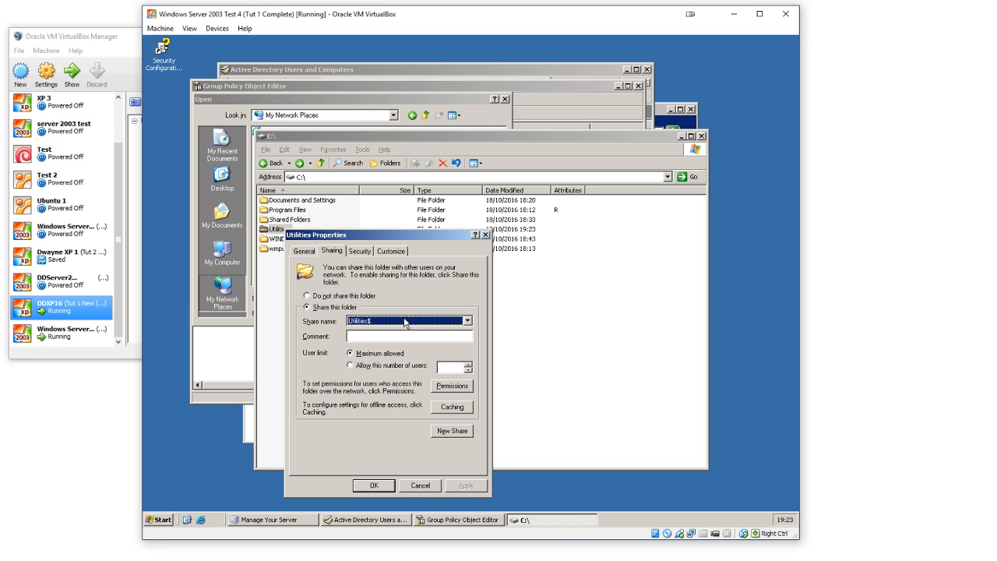
Step: Remove the existing Utilities$ share from the Utilities folder and share the folder again as Utilities
{"action": "left_click", "coordinate": [341, 296]}
{"action": "left_click", "coordinate": [345, 307]}
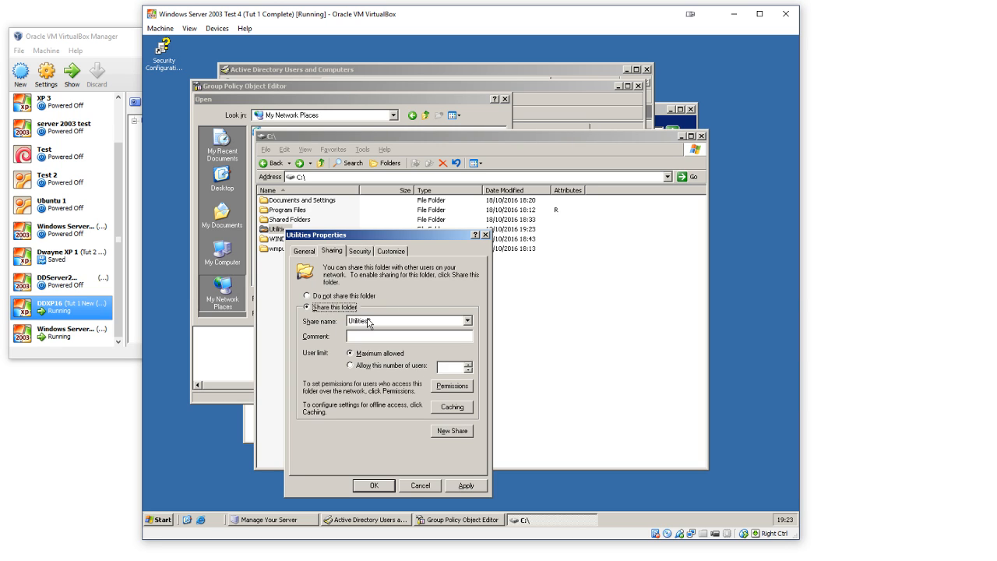
{"action": "left_click", "coordinate": [382, 319]}
{"action": "left_click", "coordinate": [400, 327]}
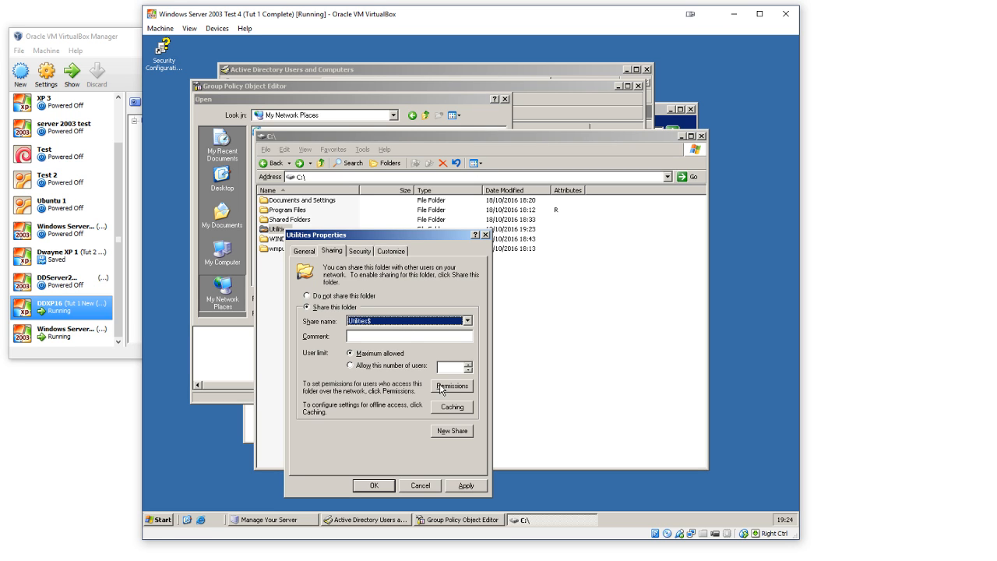
{"action": "left_click", "coordinate": [399, 336]}
{"action": "left_click", "coordinate": [339, 297]}
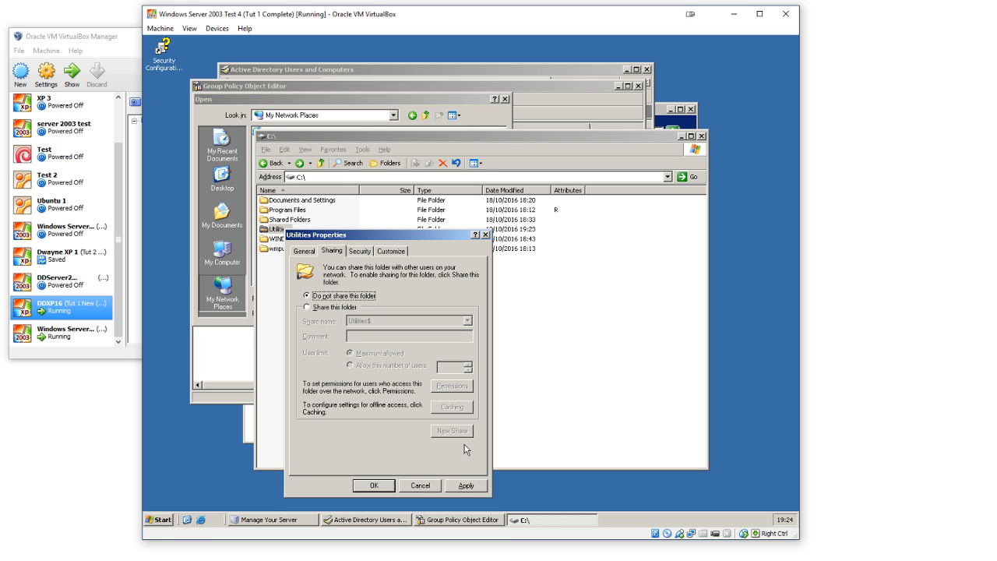
{"action": "left_click", "coordinate": [466, 485]}
{"action": "left_click", "coordinate": [328, 307]}
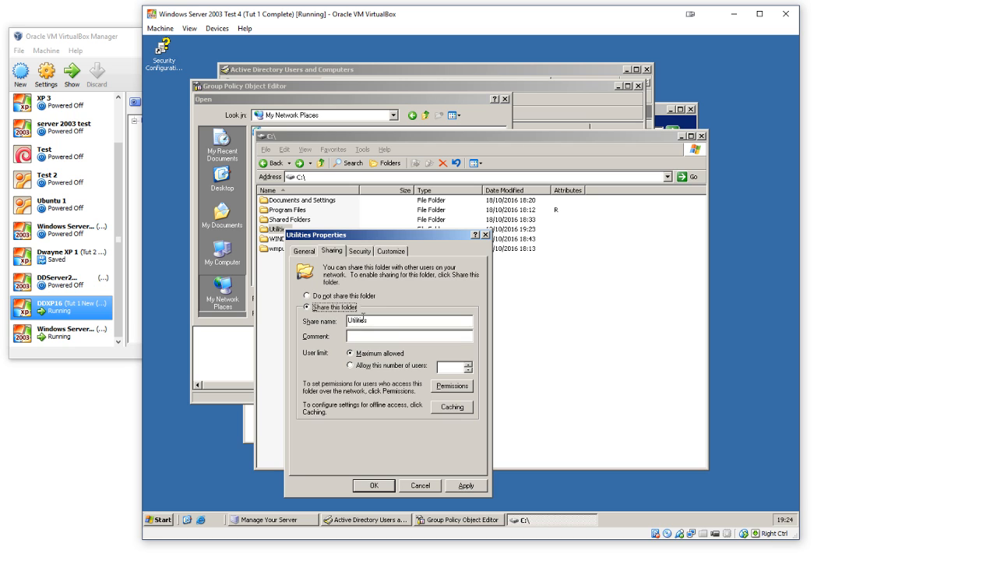
Step: Give the Administrators group Full Control on the Utilities share, remove Everyone from its permissions, and save the sharing settings
{"action": "left_click", "coordinate": [469, 385]}
{"action": "left_click", "coordinate": [441, 373]}
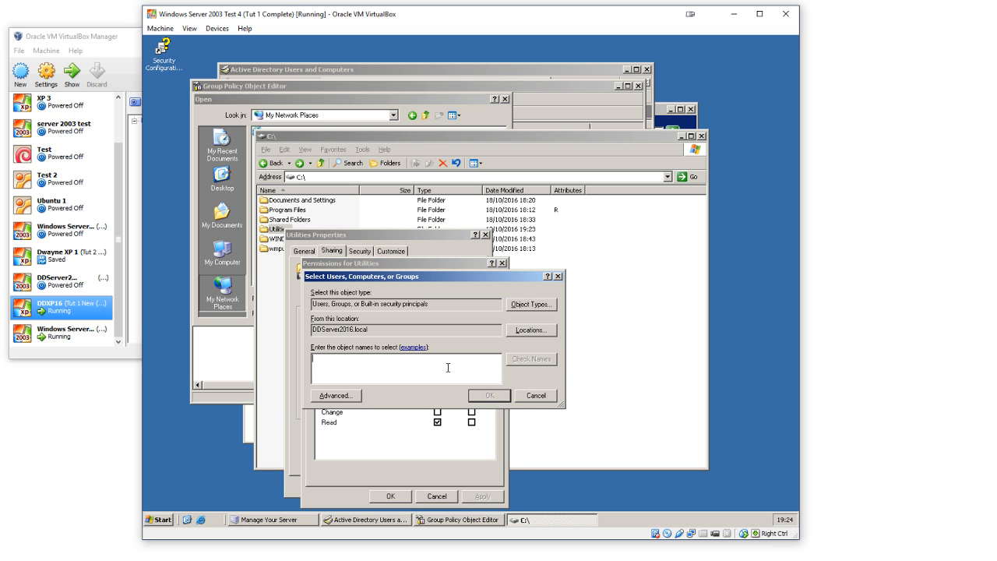
{"action": "type", "text": "Administrators"}
{"action": "key", "text": "Return"}
{"action": "left_click", "coordinate": [437, 402]}
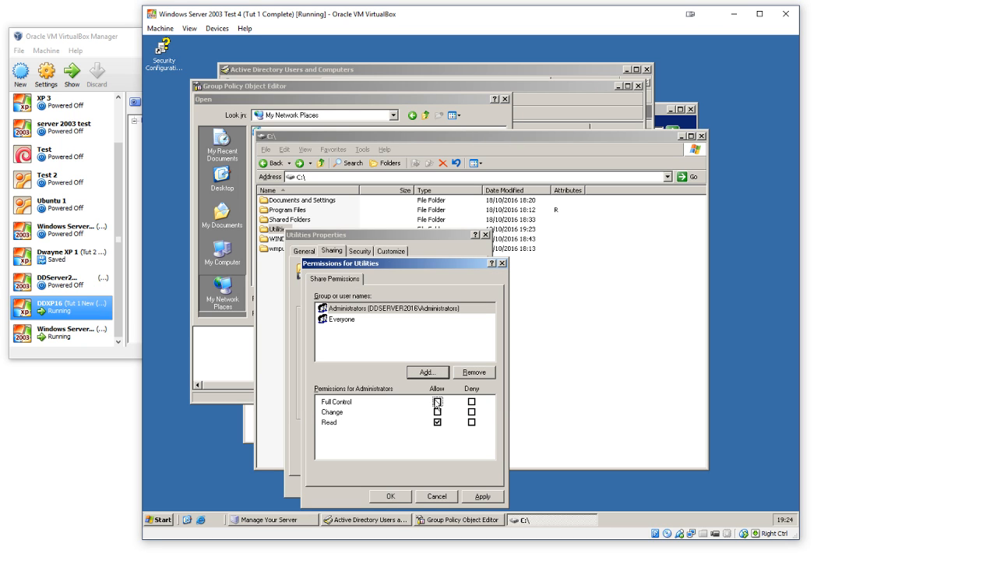
{"action": "left_click", "coordinate": [338, 319]}
{"action": "left_click", "coordinate": [466, 372]}
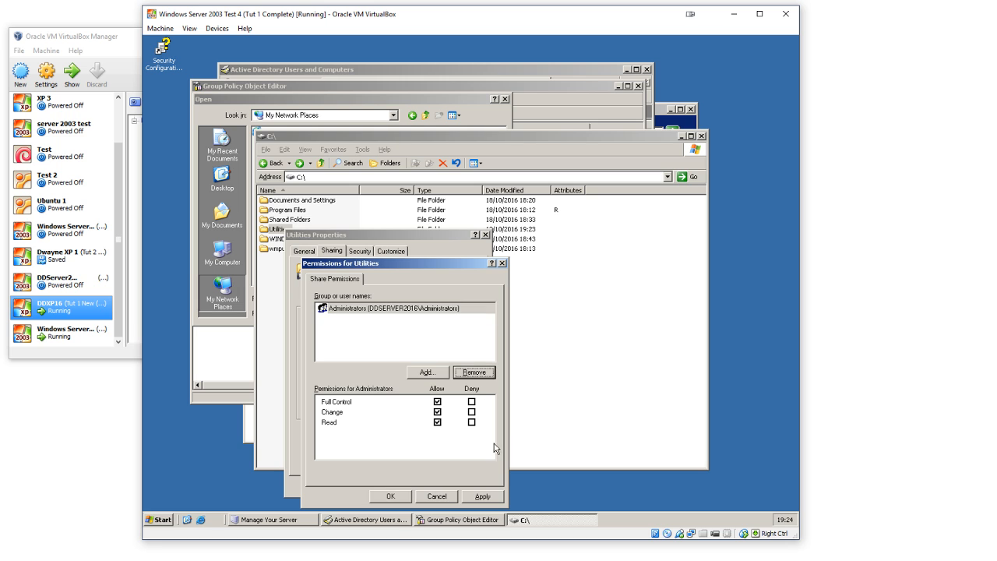
{"action": "left_click", "coordinate": [482, 496]}
{"action": "left_click", "coordinate": [390, 496]}
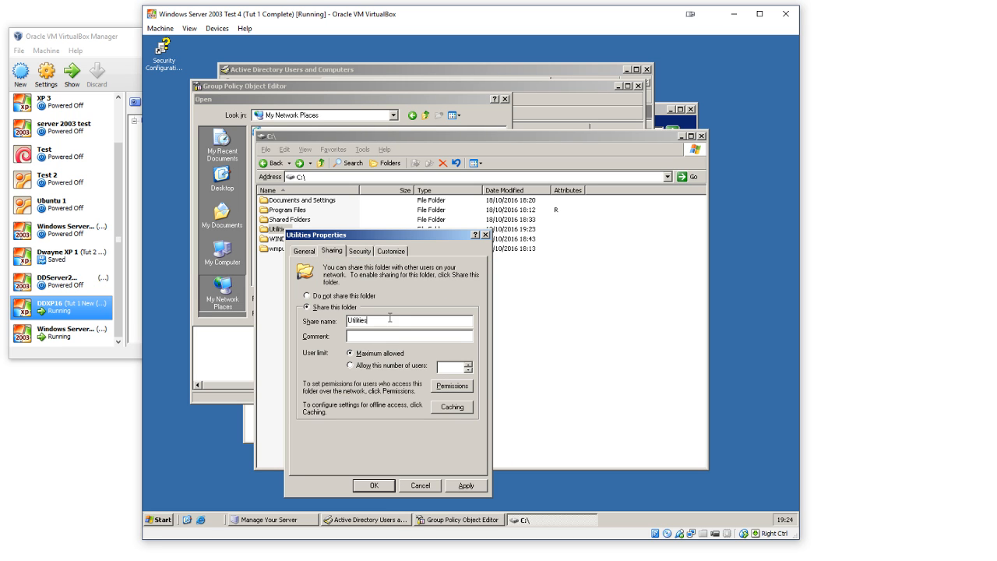
{"action": "left_click", "coordinate": [379, 486]}
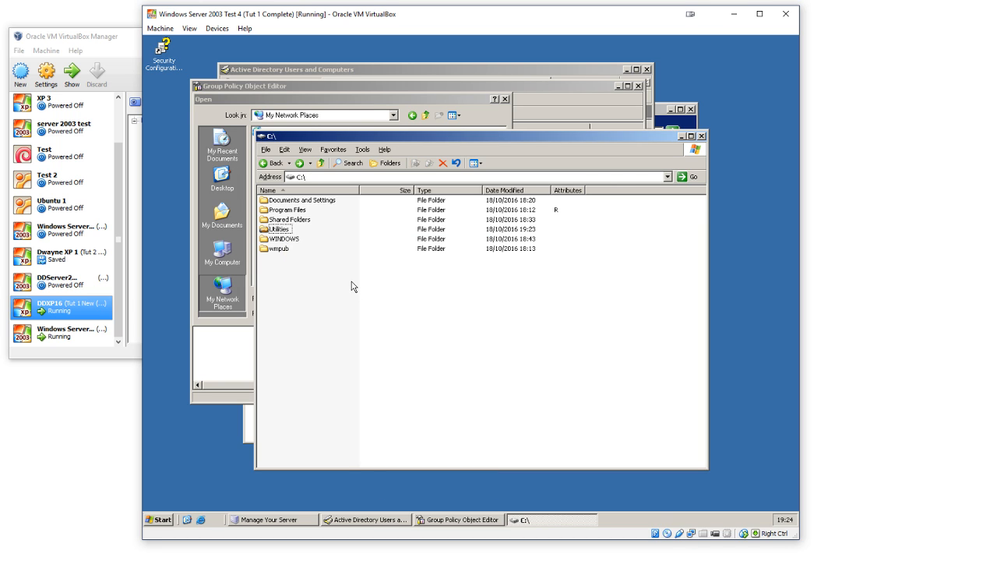
Step: Browse Entire Network to Microsoft Windows Network, Ddserver2016, Ddserver16, and open adminpak.msi from its Utilities share as the installation package
{"action": "left_click", "coordinate": [374, 109]}
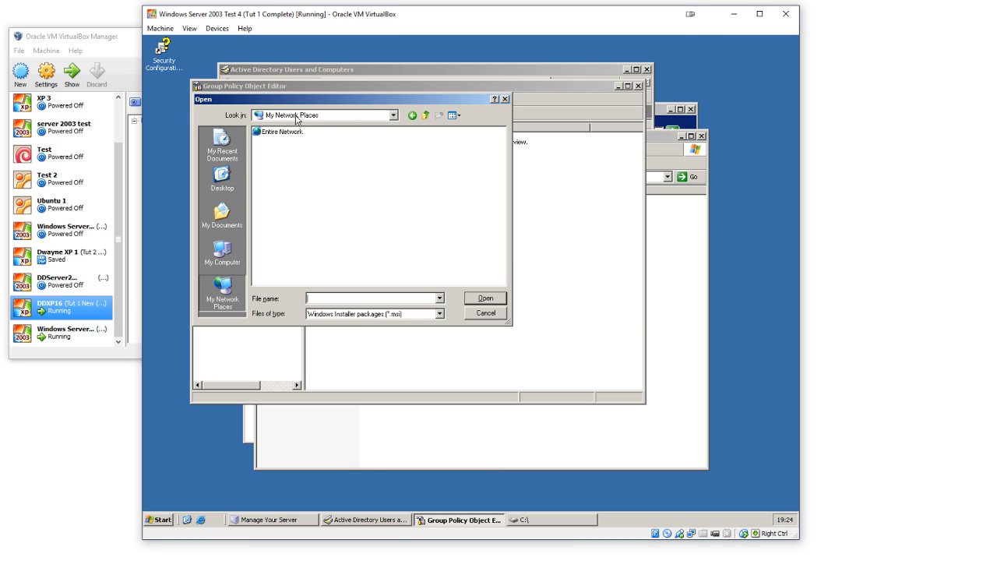
{"action": "double_click", "coordinate": [288, 133]}
{"action": "double_click", "coordinate": [290, 152]}
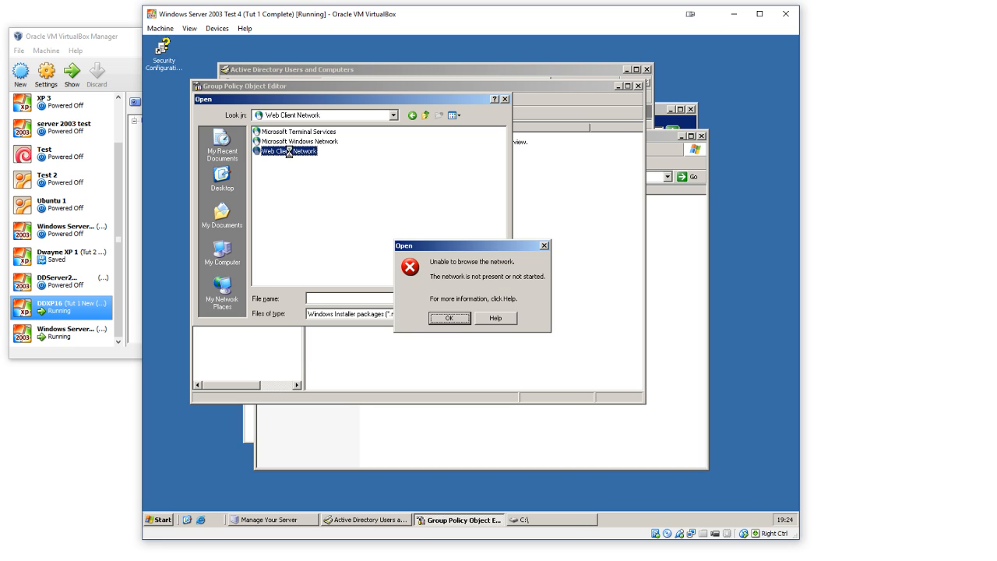
{"action": "left_click", "coordinate": [446, 318]}
{"action": "double_click", "coordinate": [319, 142]}
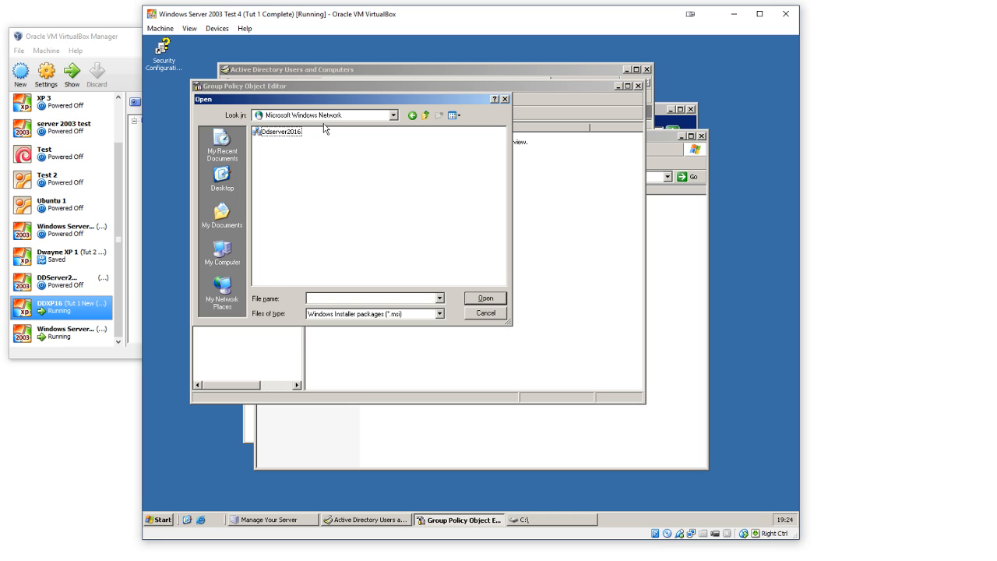
{"action": "double_click", "coordinate": [285, 134]}
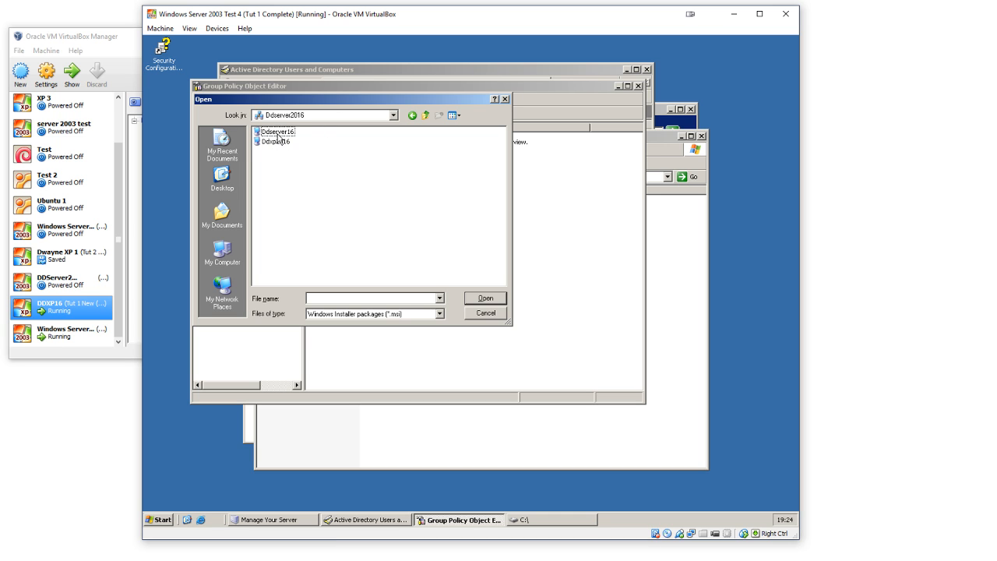
{"action": "double_click", "coordinate": [279, 134]}
{"action": "double_click", "coordinate": [281, 153]}
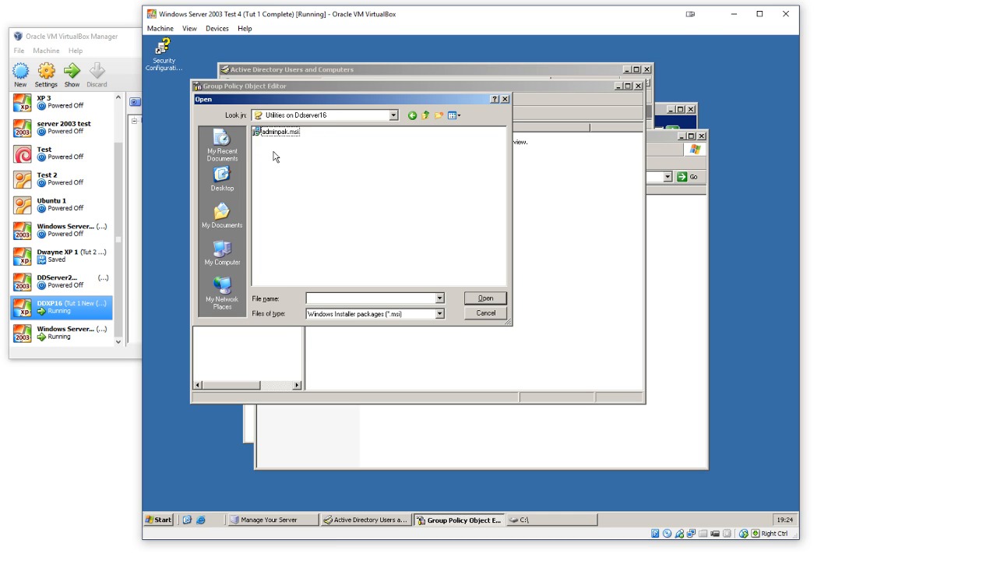
{"action": "double_click", "coordinate": [282, 133]}
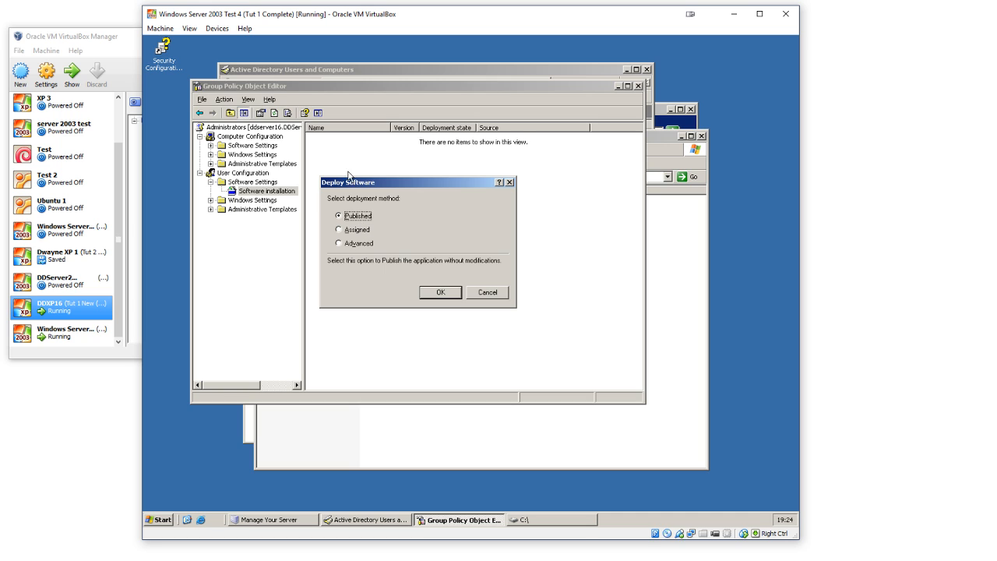
Step: Deploy the adminpak.msi package with the Assigned method and widen the Name column of the package list
{"action": "left_click", "coordinate": [348, 232]}
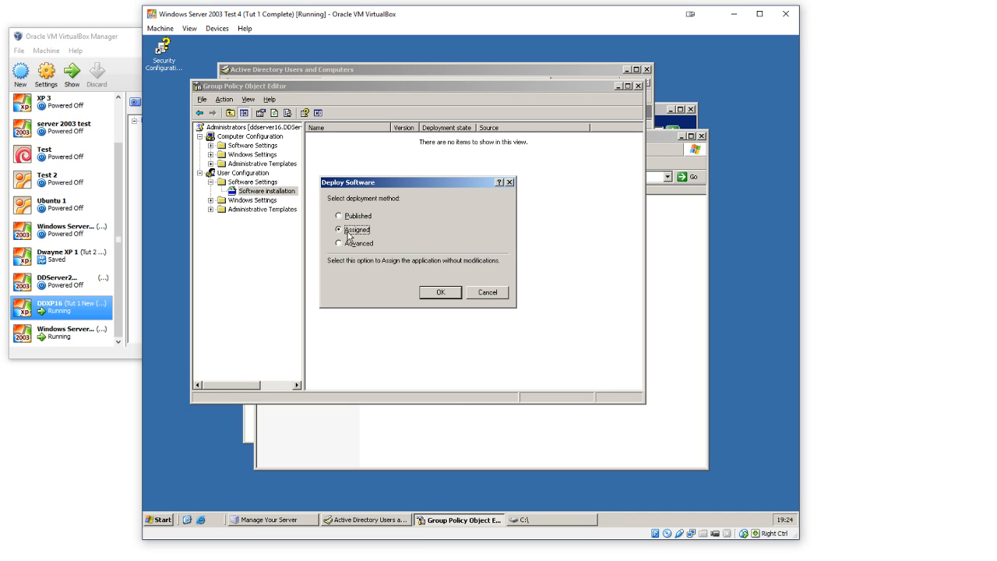
{"action": "left_click", "coordinate": [348, 245]}
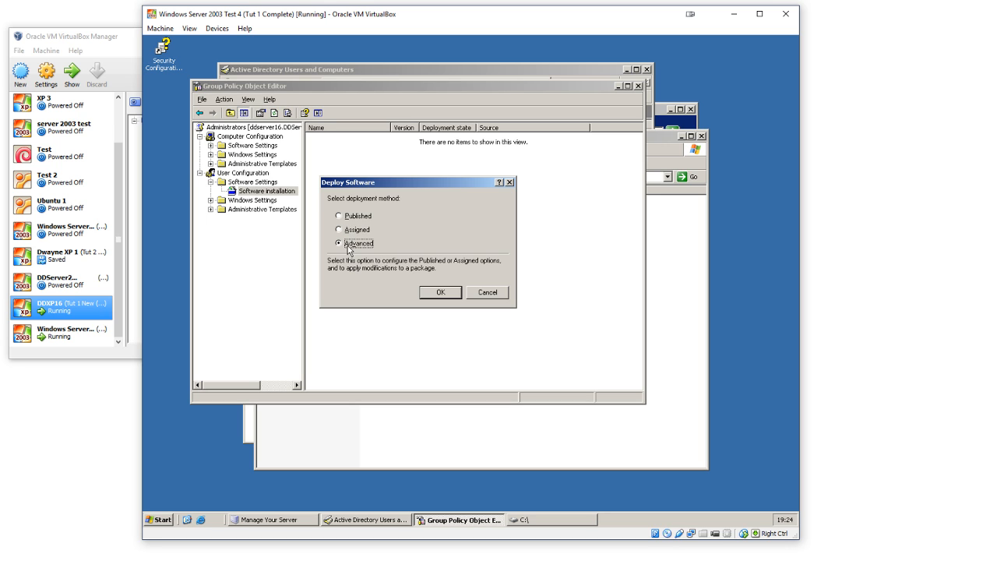
{"action": "left_click", "coordinate": [348, 232]}
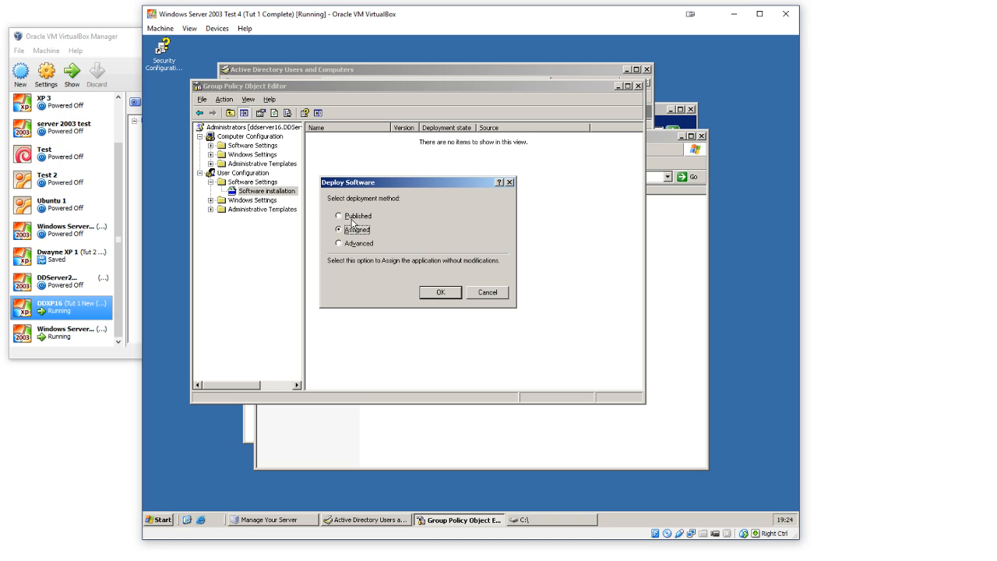
{"action": "left_click", "coordinate": [354, 218]}
{"action": "left_click", "coordinate": [352, 232]}
{"action": "left_click", "coordinate": [439, 293]}
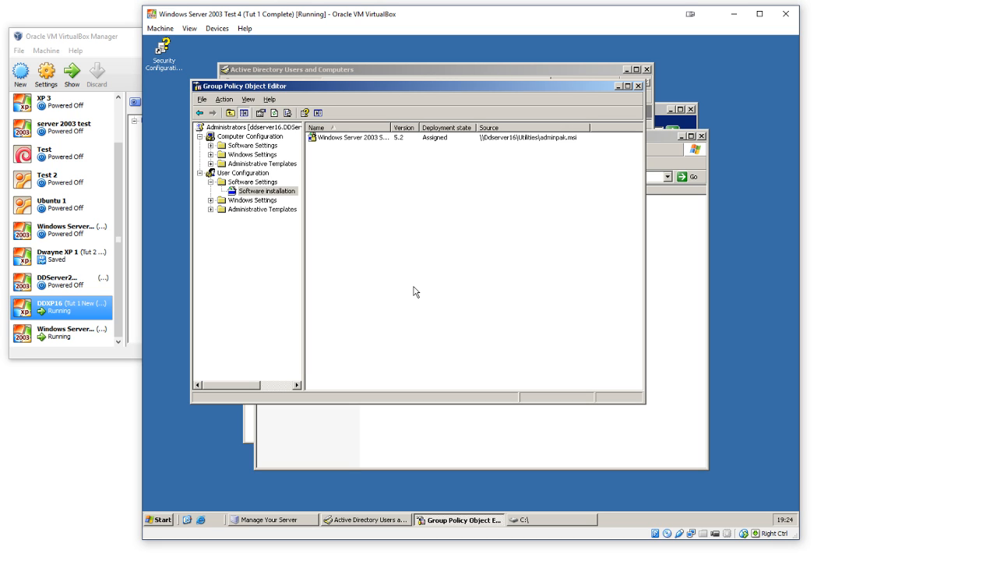
{"action": "left_click_drag", "start_coordinate": [392, 137], "coordinate": [404, 137]}
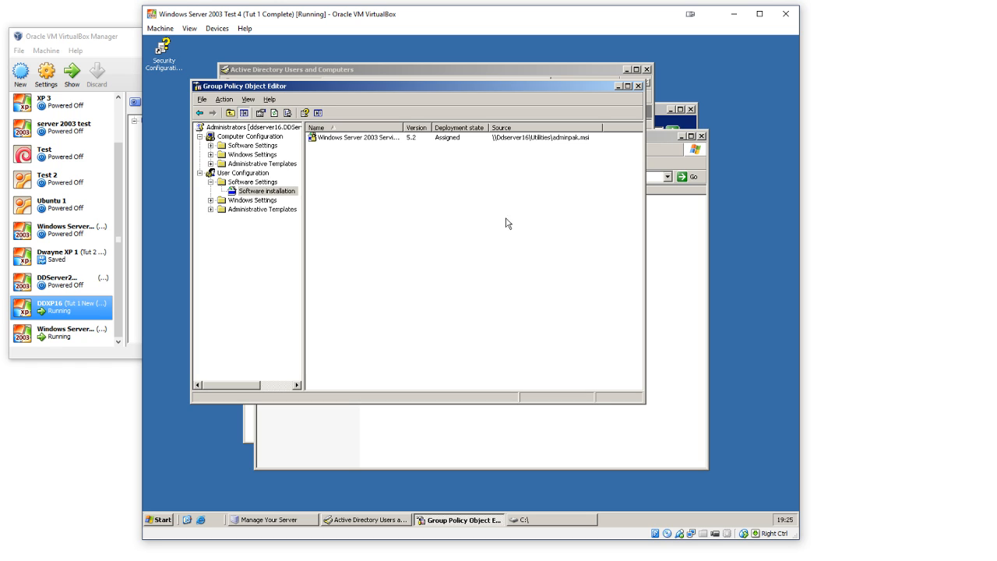
Step: Close the policy editor, the Administrators properties and all remaining open windows on the server desktop
{"action": "left_click", "coordinate": [647, 70]}
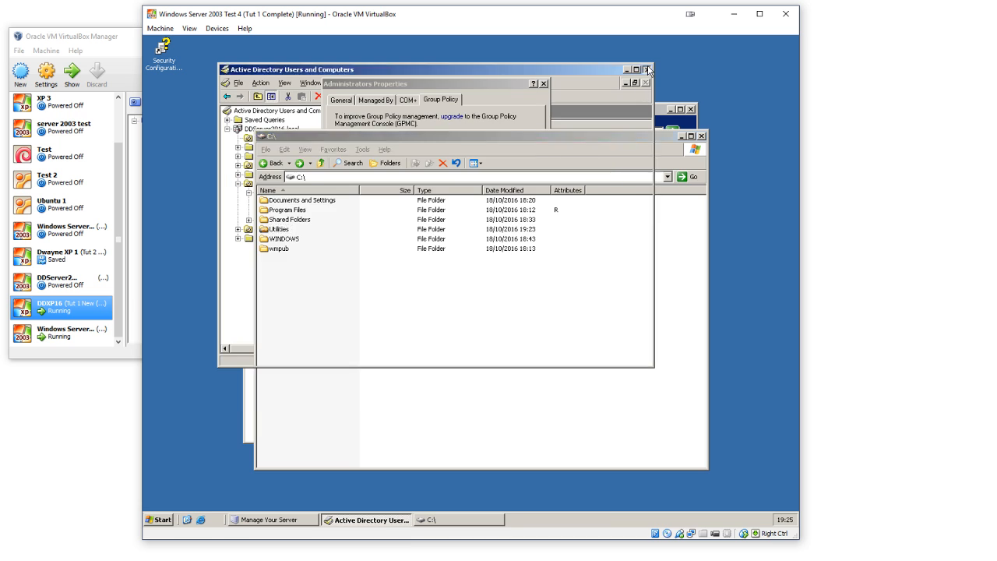
{"action": "left_click", "coordinate": [437, 226]}
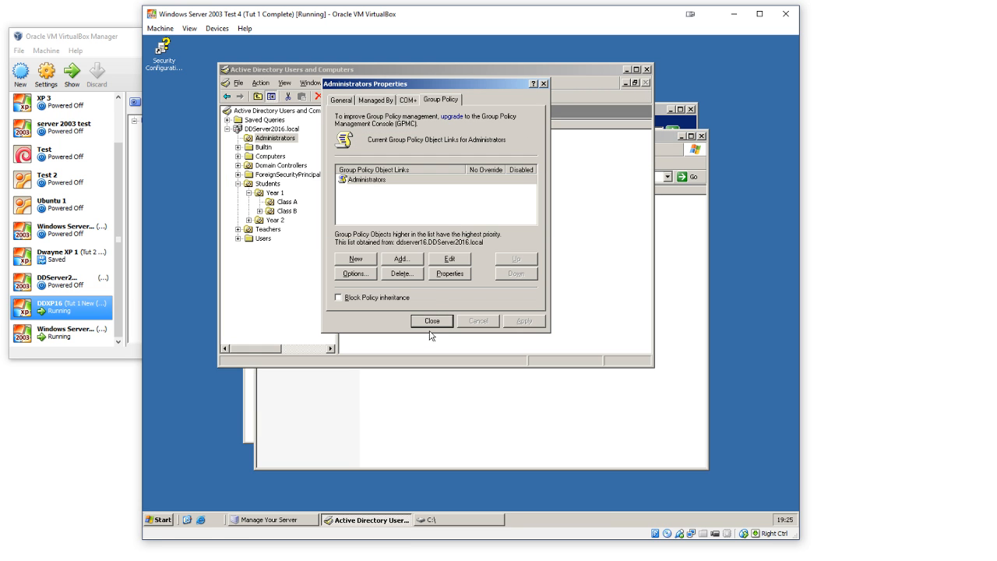
{"action": "left_click", "coordinate": [431, 324]}
{"action": "left_click", "coordinate": [647, 69]}
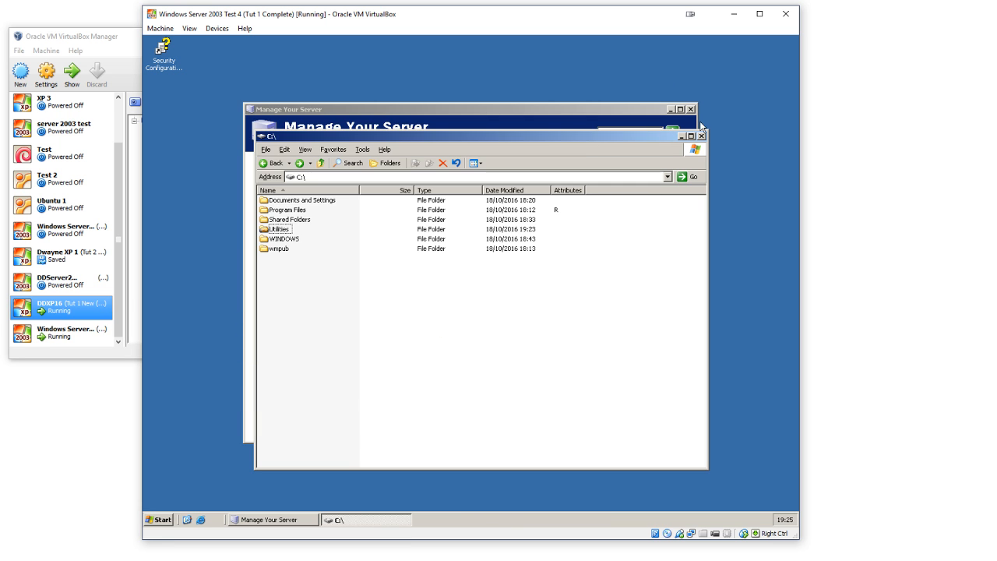
{"action": "left_click", "coordinate": [702, 135]}
{"action": "left_click", "coordinate": [690, 110]}
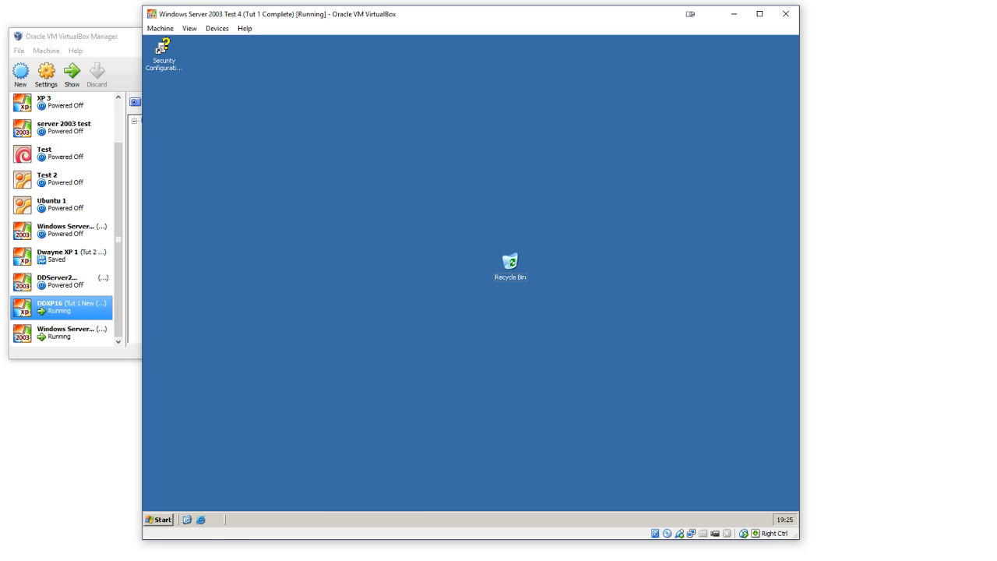
Step: Reopen Active Directory Users and Computers, select the _Template ClassA user in Students > Year 1 > Class A, and widen the Name column
{"action": "left_click", "coordinate": [160, 521]}
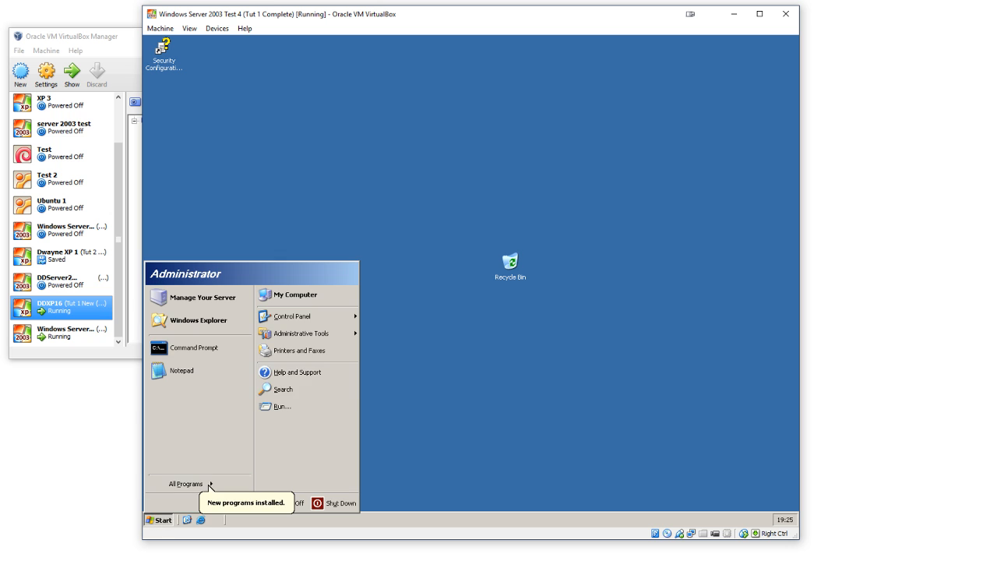
{"action": "mouse_move", "coordinate": [345, 334]}
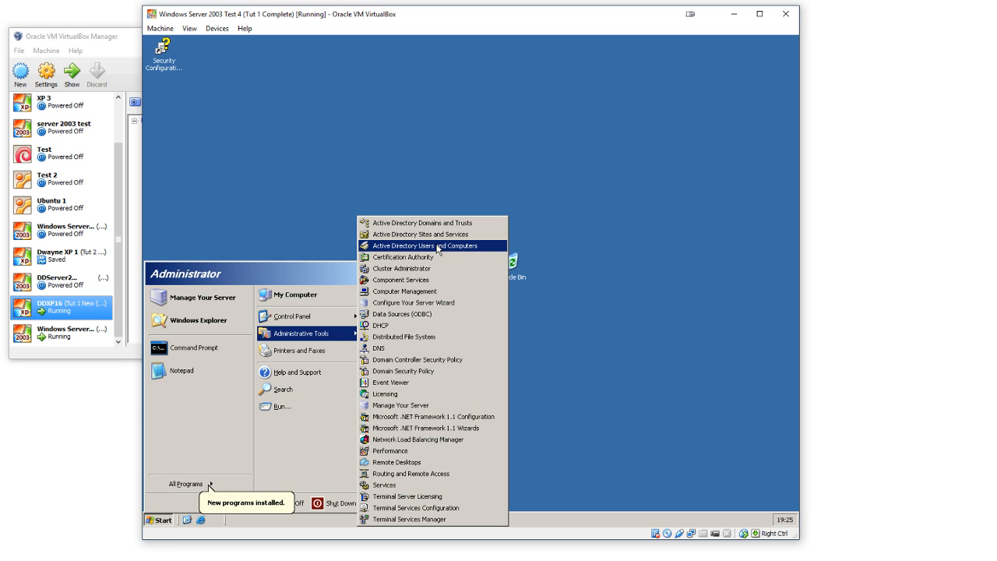
{"action": "left_click", "coordinate": [436, 245]}
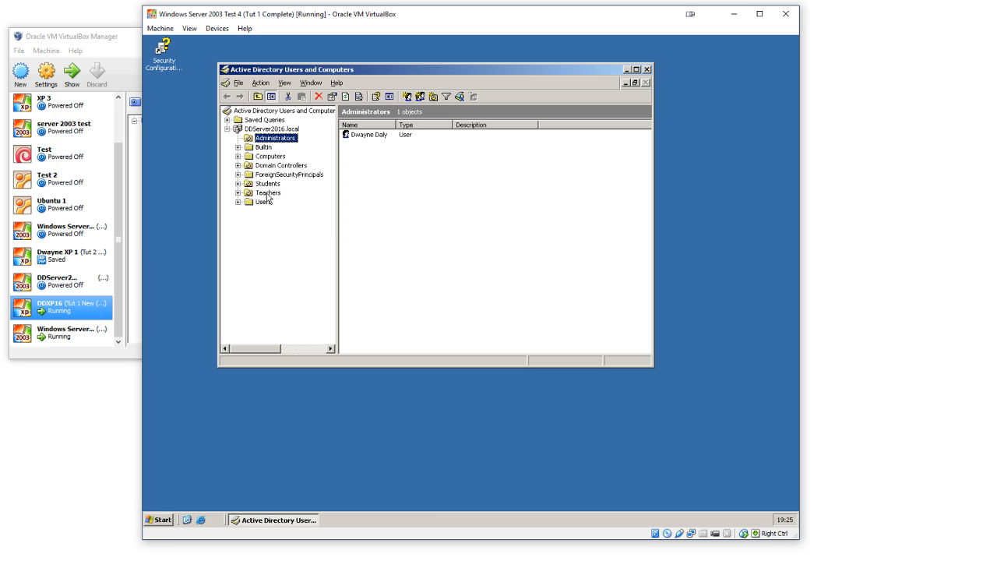
{"action": "double_click", "coordinate": [268, 184]}
{"action": "left_click", "coordinate": [277, 193]}
{"action": "double_click", "coordinate": [278, 193]}
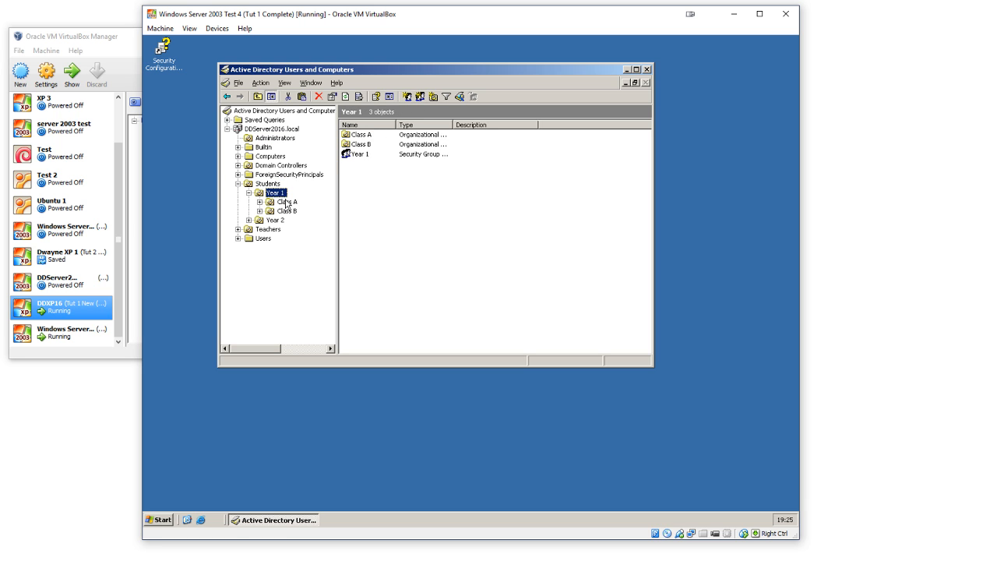
{"action": "left_click", "coordinate": [287, 201]}
{"action": "left_click", "coordinate": [368, 136]}
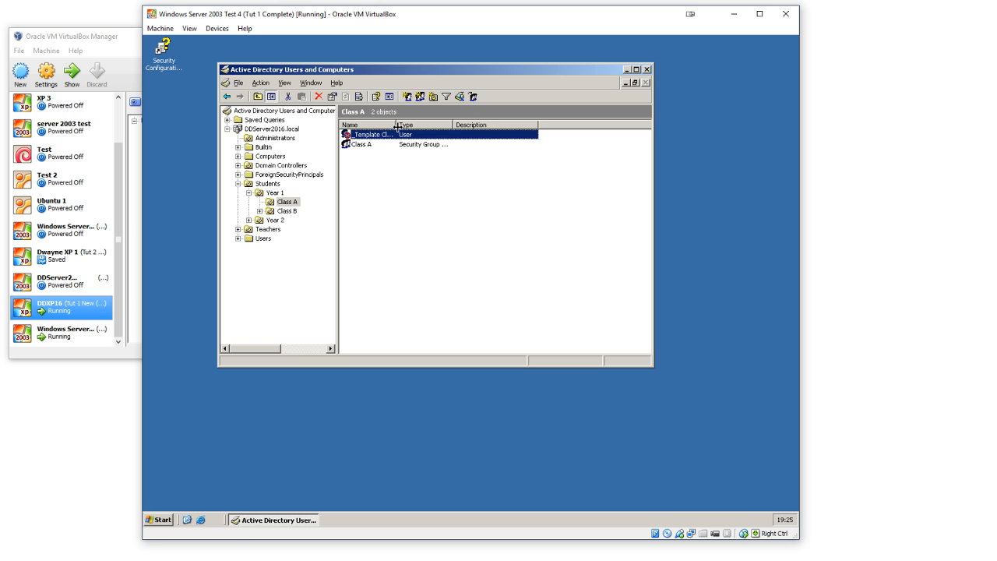
{"action": "left_click_drag", "start_coordinate": [397, 125], "coordinate": [475, 125]}
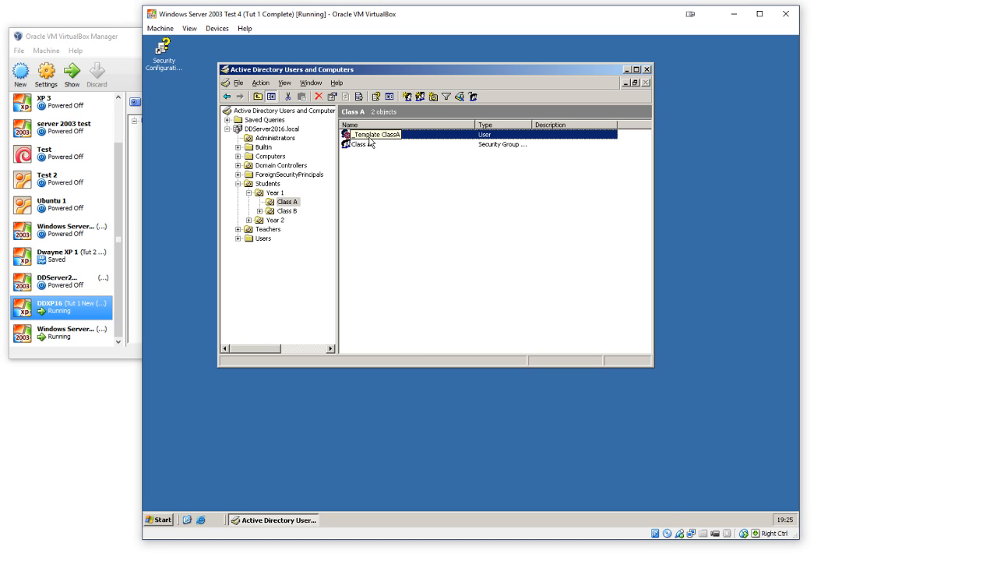
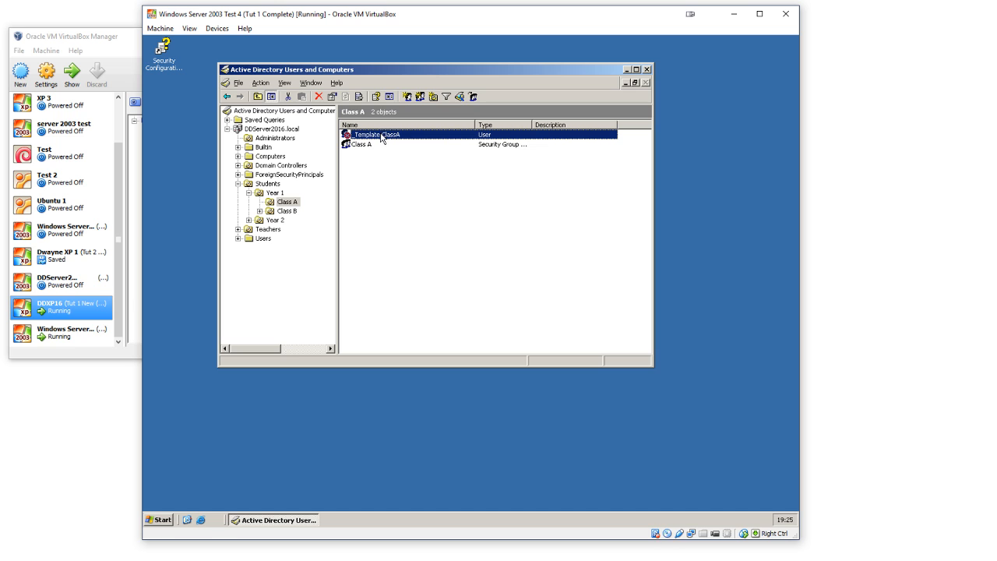
Step: Copy the _Template ClassA user, entering the new student's first name, last name and user logon name
{"action": "right_click", "coordinate": [381, 137]}
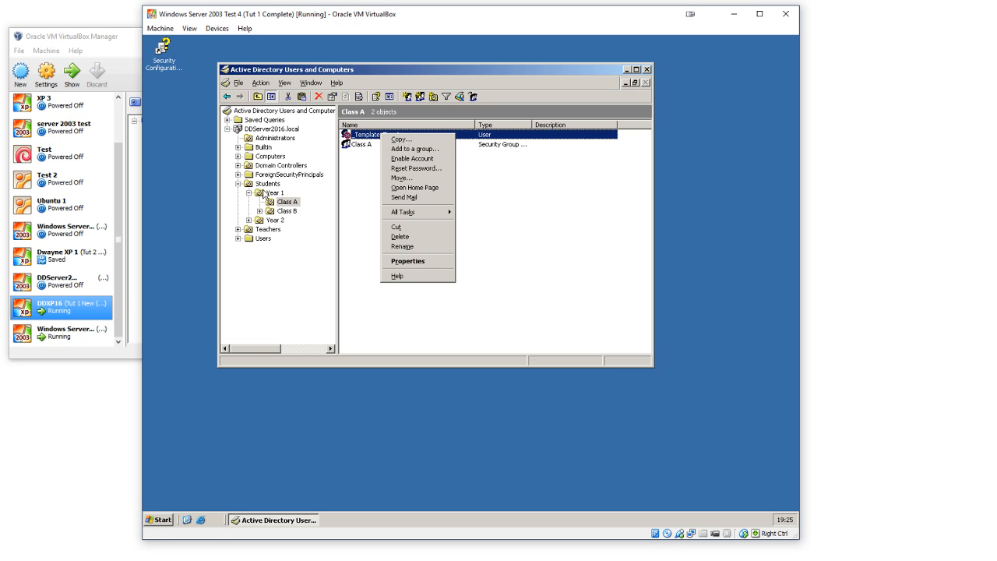
{"action": "left_click", "coordinate": [401, 139]}
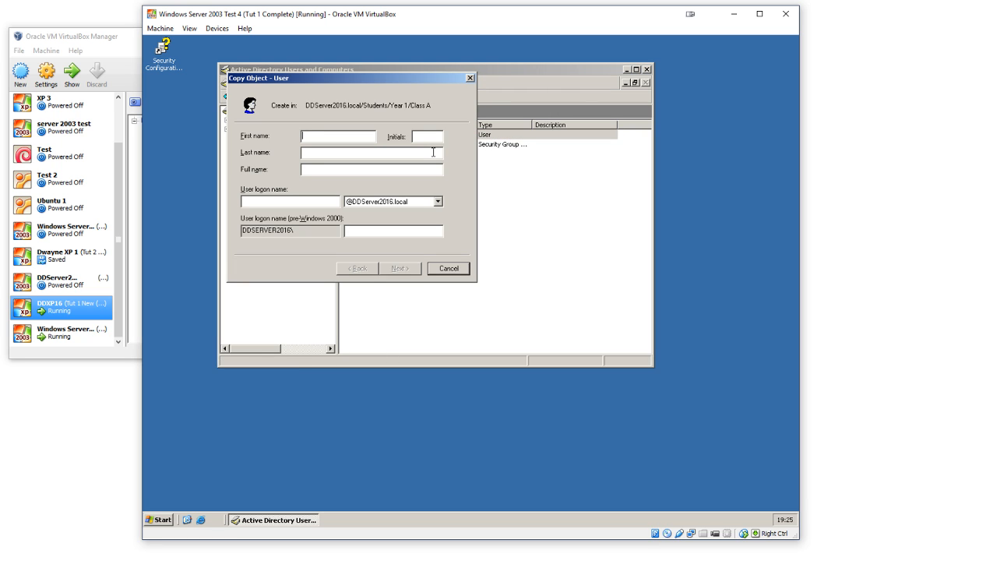
{"action": "type", "text": "John"}
{"action": "type", "text": "Smith"}
{"action": "type", "text": "joh"}
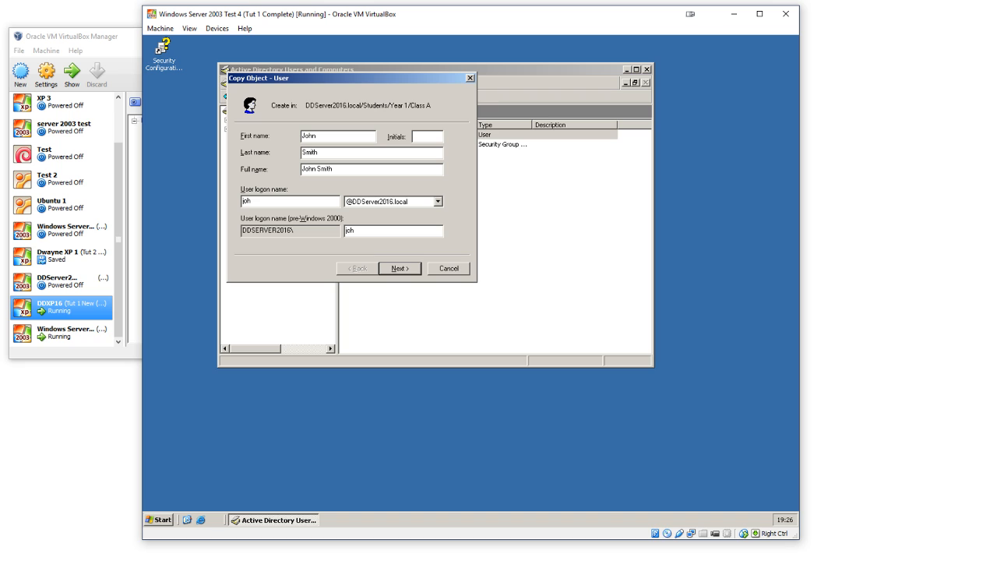
{"action": "type", "text": "n.smith"}
{"action": "left_click", "coordinate": [401, 269]}
Step: Require a password change at next logon, clear Account is disabled, enter and confirm the account password, and finish creating the user
{"action": "left_click", "coordinate": [331, 176]}
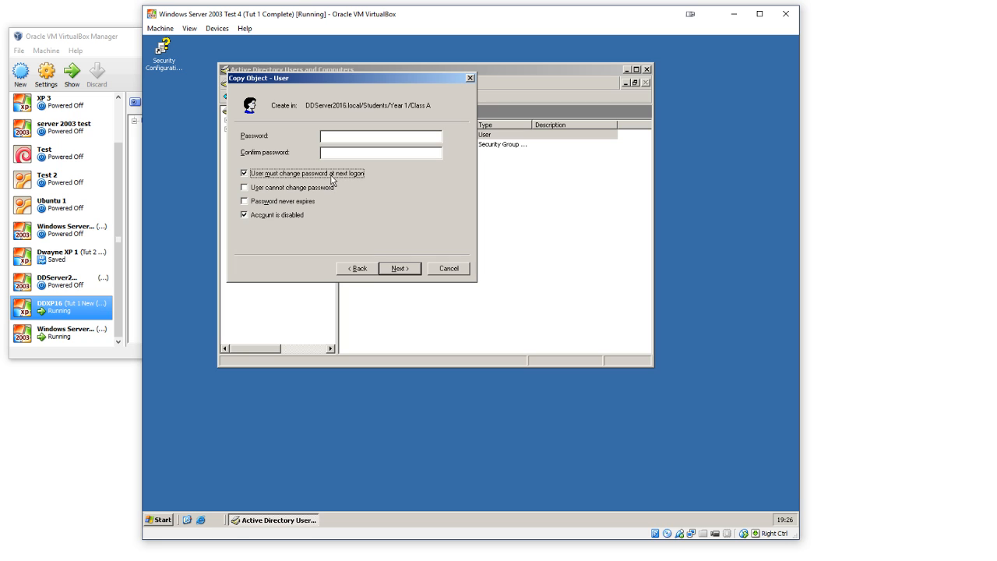
{"action": "left_click", "coordinate": [293, 213]}
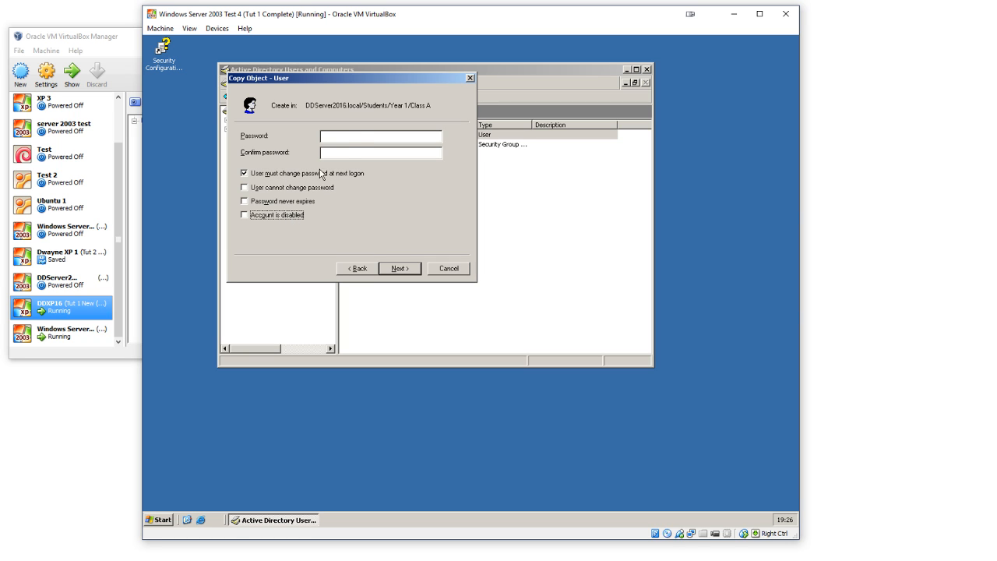
{"action": "left_click", "coordinate": [360, 136]}
{"action": "type", "text": "Passwo"}
{"action": "left_click", "coordinate": [393, 272]}
{"action": "left_click", "coordinate": [399, 268]}
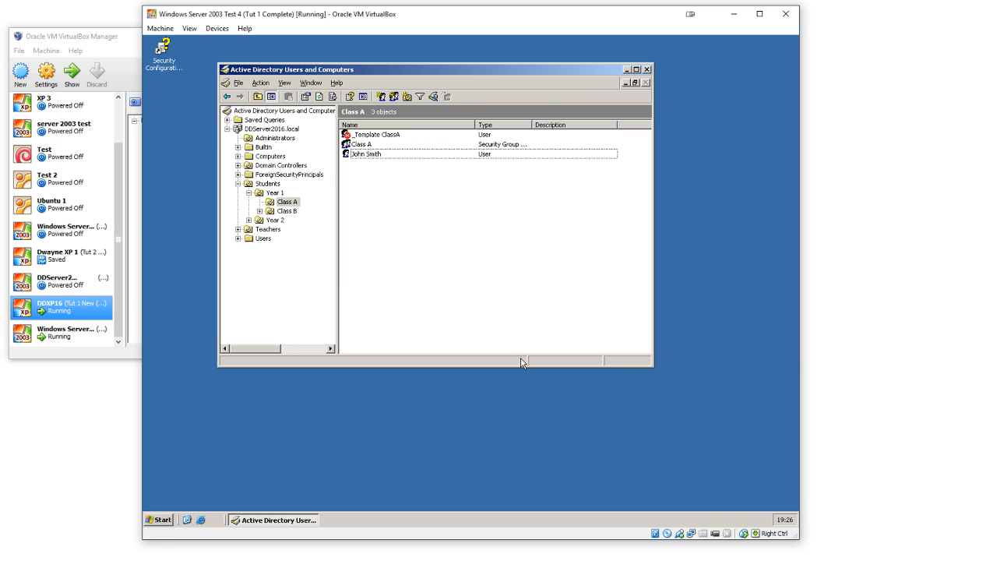
Step: Switch to the DDXP16 virtual machine and log off the current Windows XP user
{"action": "left_click", "coordinate": [639, 555]}
{"action": "left_click", "coordinate": [646, 532]}
{"action": "left_click", "coordinate": [651, 556]}
{"action": "left_click", "coordinate": [702, 531]}
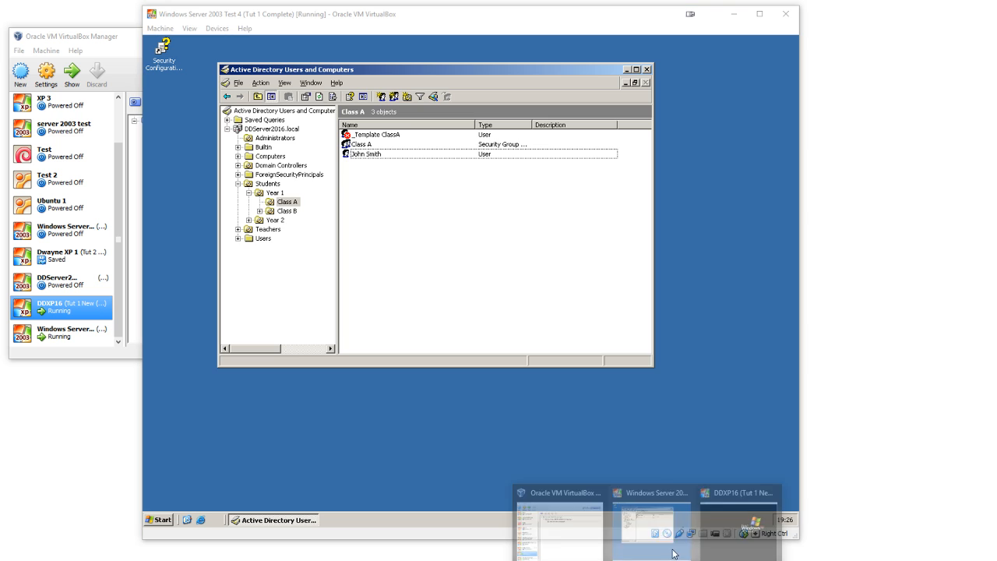
{"action": "left_click", "coordinate": [730, 519]}
{"action": "left_click", "coordinate": [235, 445]}
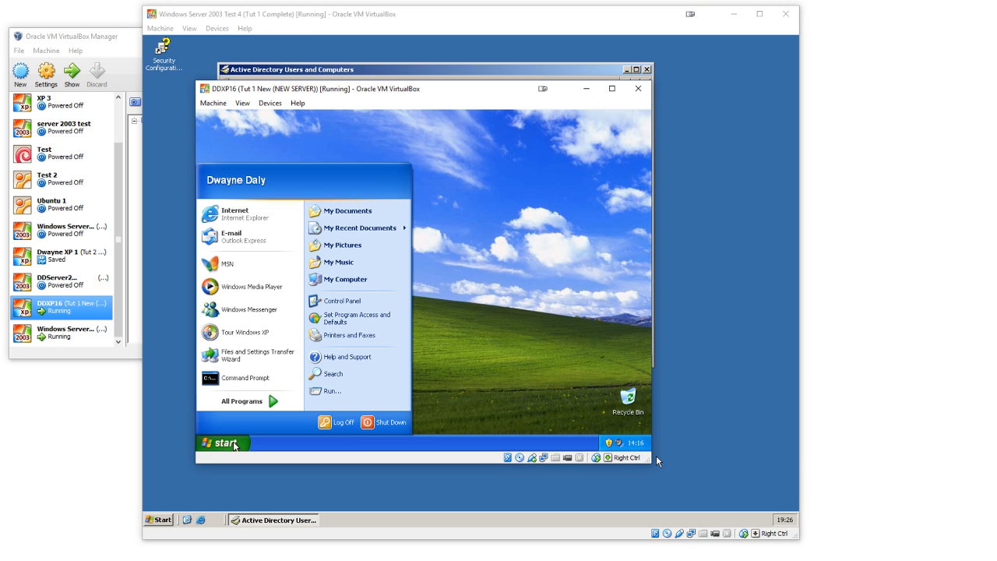
{"action": "left_click", "coordinate": [335, 421]}
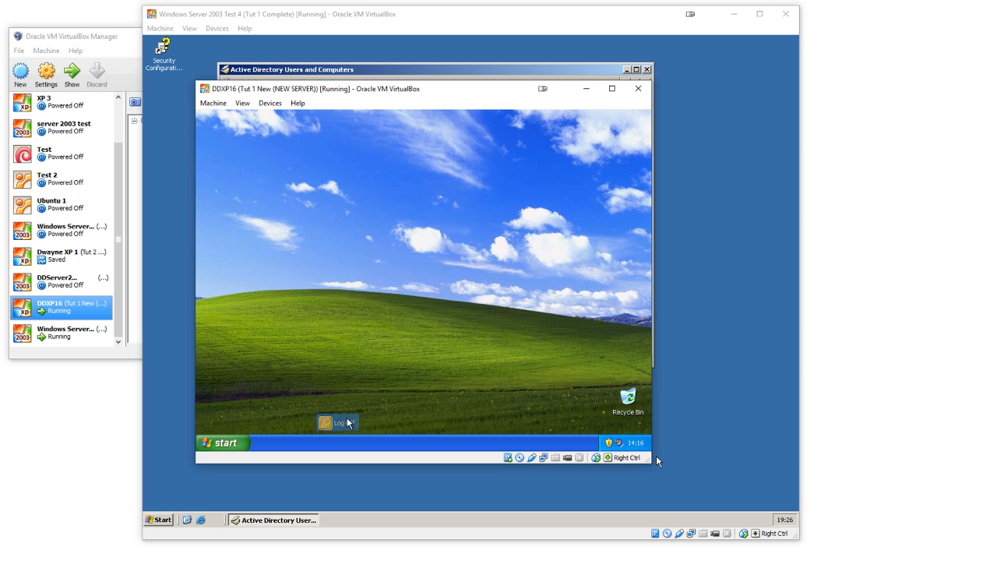
{"action": "left_click", "coordinate": [405, 294]}
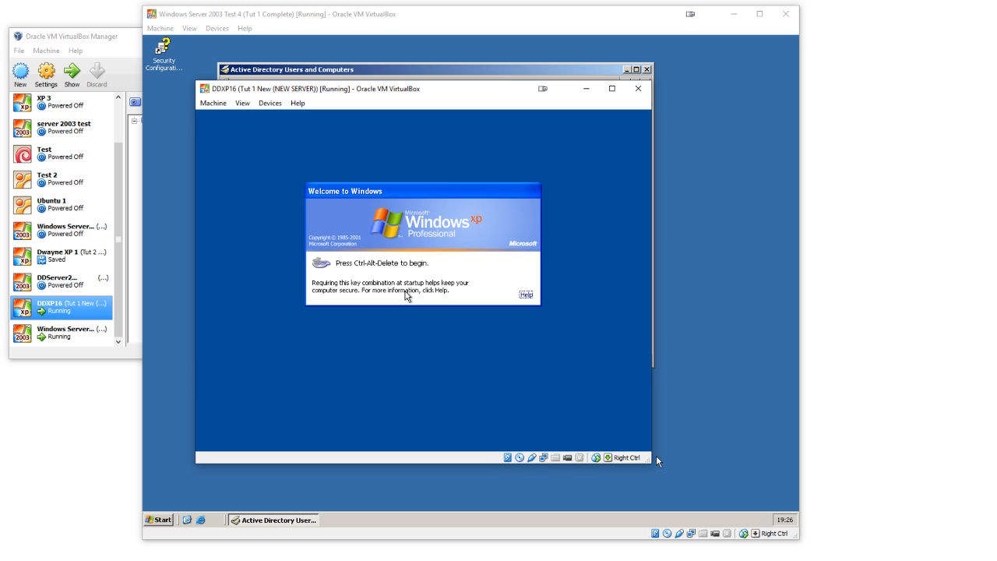
Step: Bring up the Windows XP logon dialog and log on to DDSERVER2016 with the new student's user name and password
{"action": "left_click", "coordinate": [213, 103]}
{"action": "left_click", "coordinate": [233, 192]}
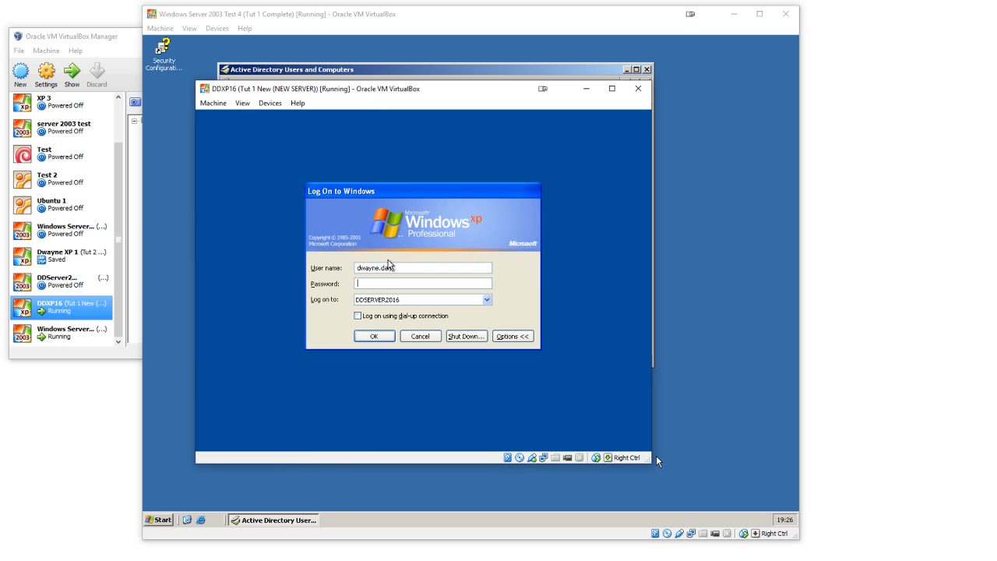
{"action": "left_click_drag", "start_coordinate": [414, 268], "coordinate": [231, 260]}
{"action": "type", "text": "john.smith"}
{"action": "key", "text": "Return"}
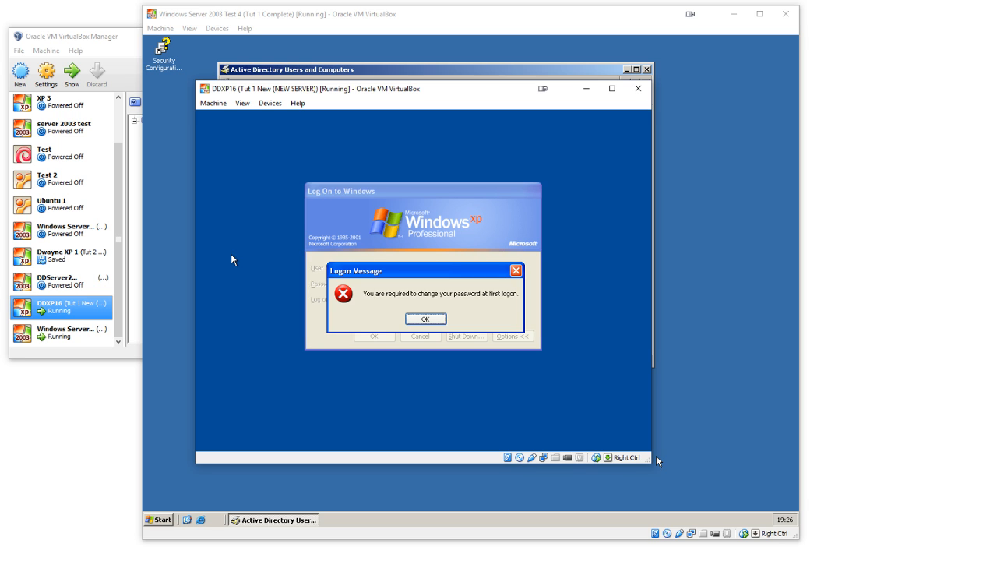
Step: Change the student's password at first logon, entering and confirming a new password
{"action": "key", "text": "Return"}
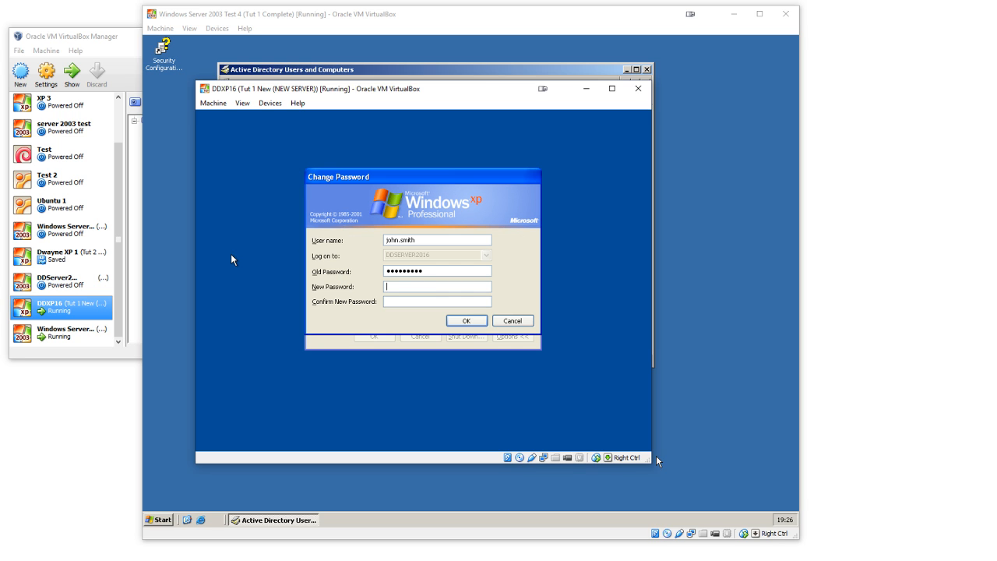
{"action": "type", "text": "•••••••"}
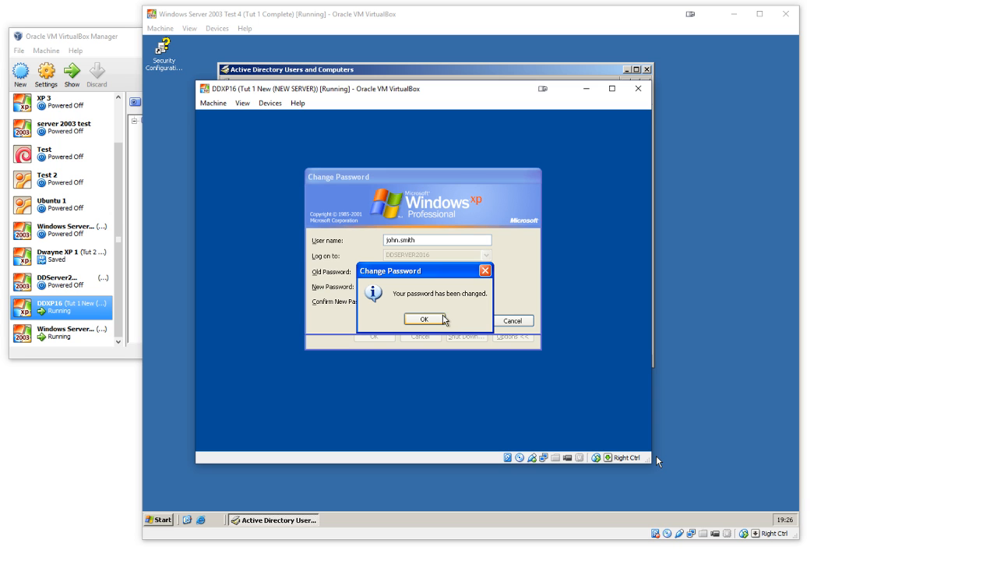
{"action": "left_click", "coordinate": [441, 320]}
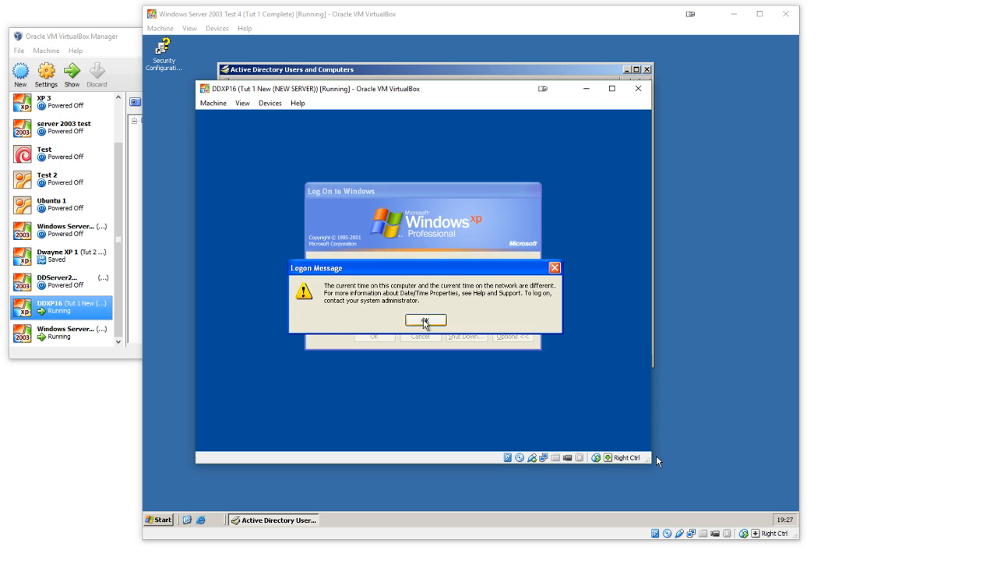
Step: Dismiss the logon message and try logging on to DDSERVER2016 again with the student's new password
{"action": "left_click", "coordinate": [420, 319]}
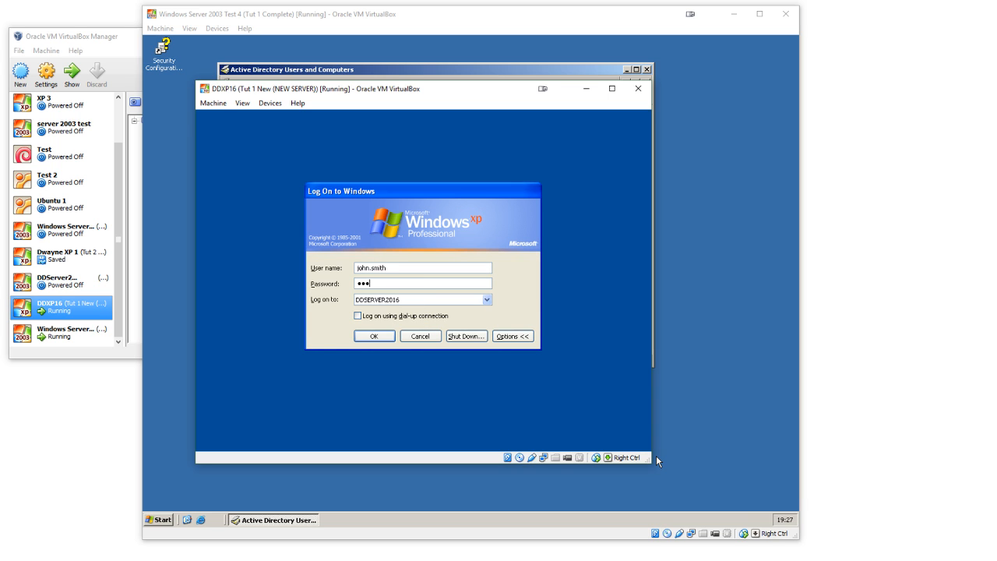
{"action": "key", "text": "Return"}
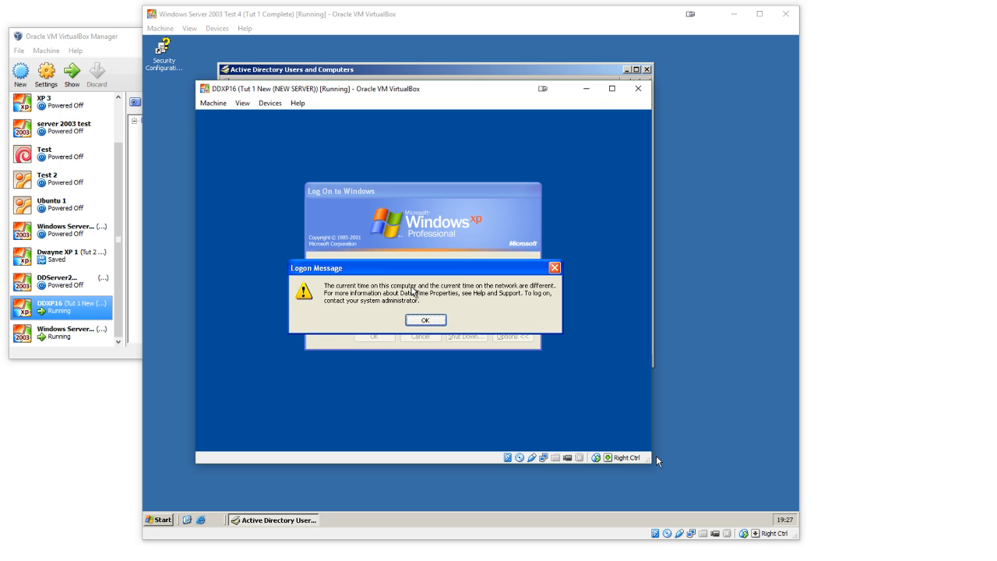
{"action": "key", "text": "Return"}
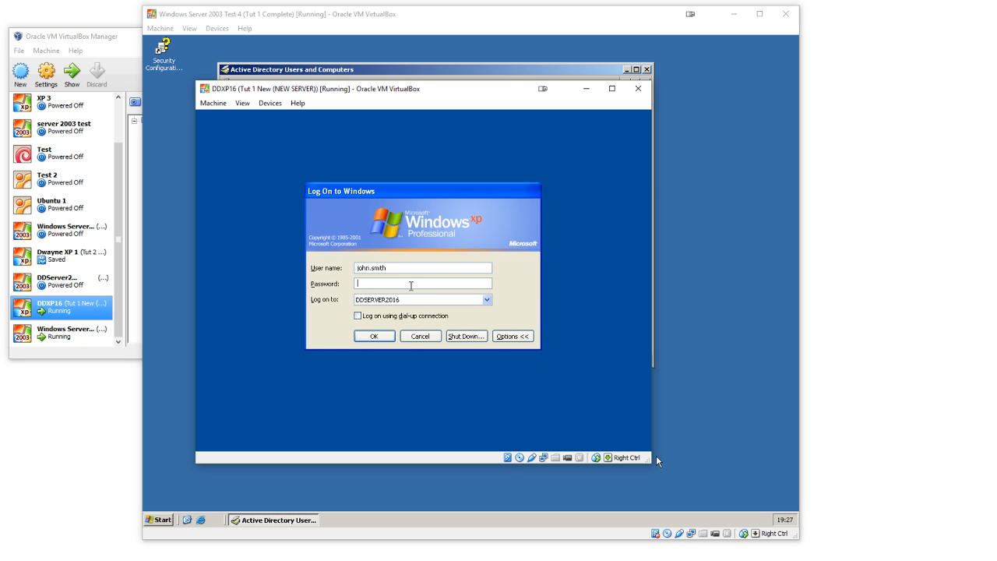
Step: Change the user name to administrator, enter the account password and try logging on to DDSERVER2016
{"action": "left_click_drag", "start_coordinate": [457, 270], "coordinate": [260, 275]}
{"action": "key", "text": "Return"}
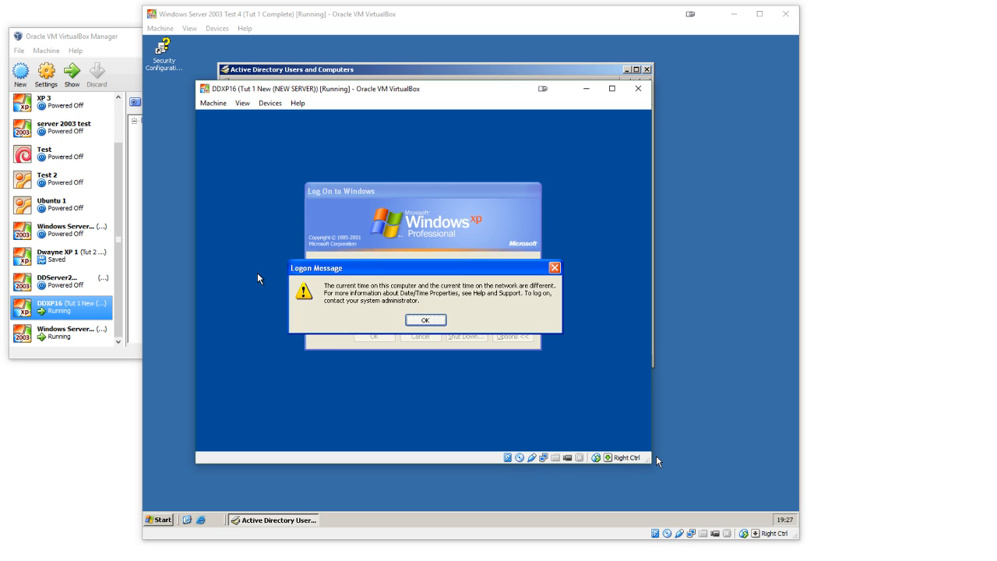
{"action": "key", "text": "Return"}
Step: Log on as administrator to DDXP2016 (this computer) with the account password
{"action": "left_click", "coordinate": [401, 300]}
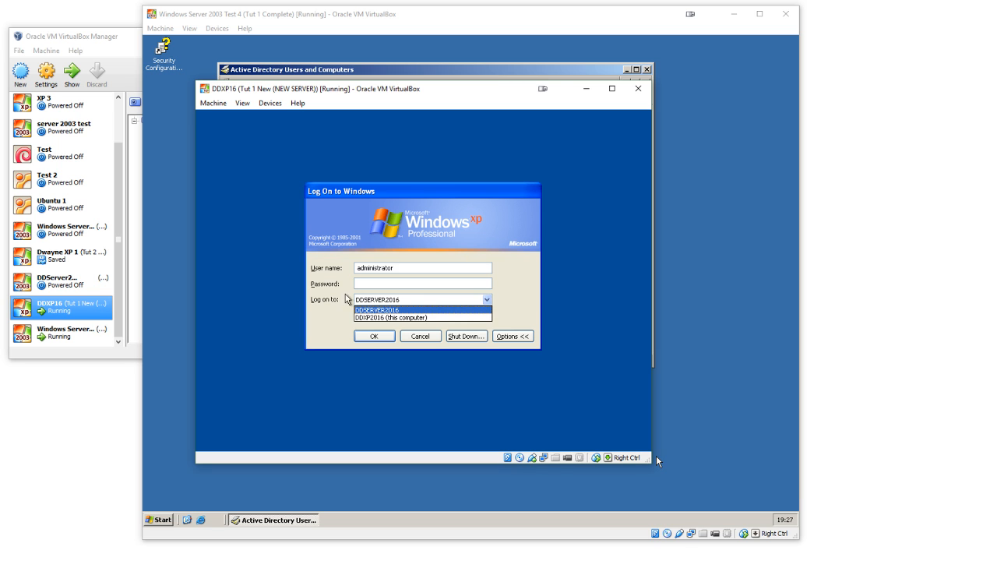
{"action": "left_click", "coordinate": [371, 317]}
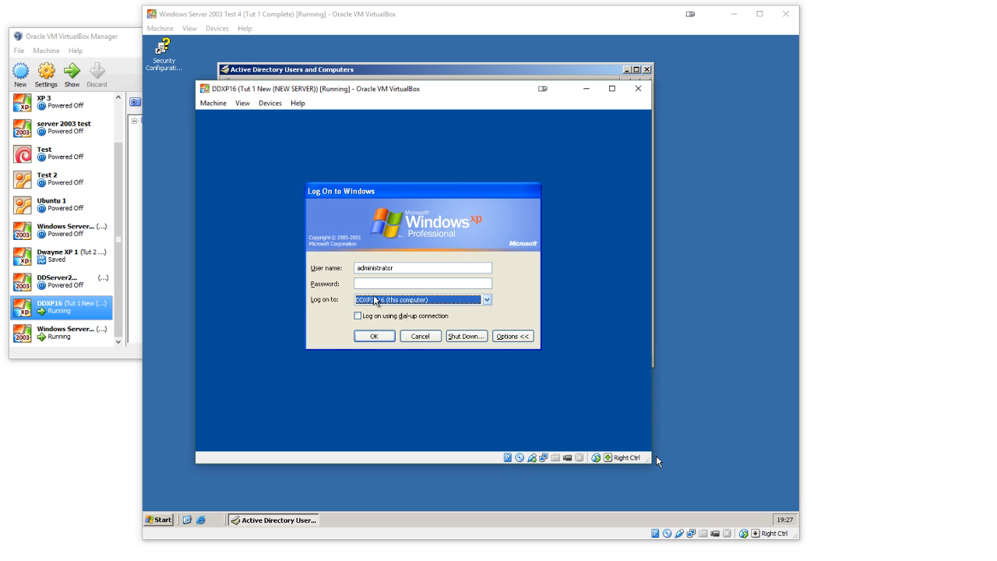
{"action": "left_click", "coordinate": [366, 283]}
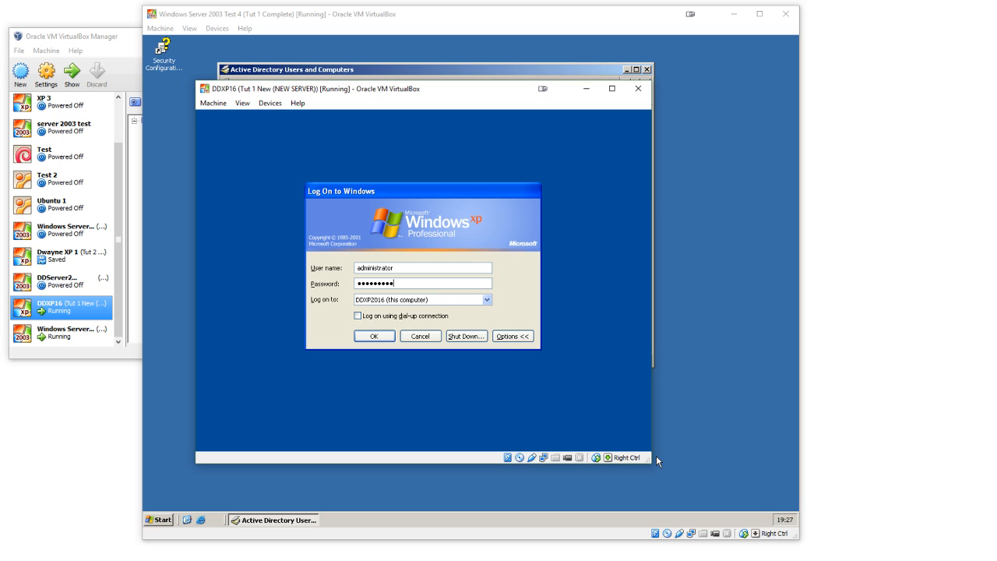
{"action": "left_click", "coordinate": [375, 336]}
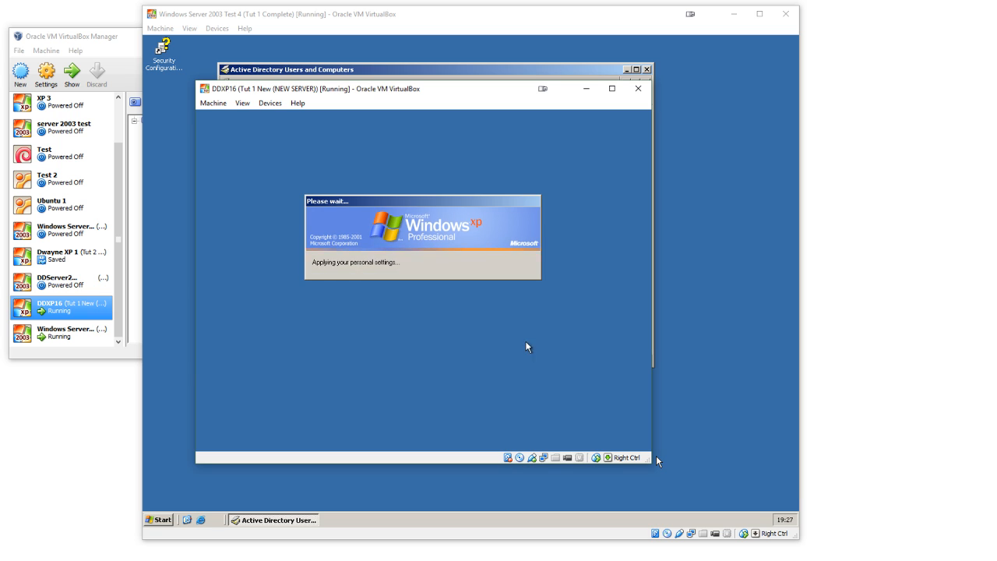
Step: On the Windows Server 2003 machine, minimize Active Directory Users and Computers and enter 15:18 as the system time
{"action": "left_click", "coordinate": [656, 457]}
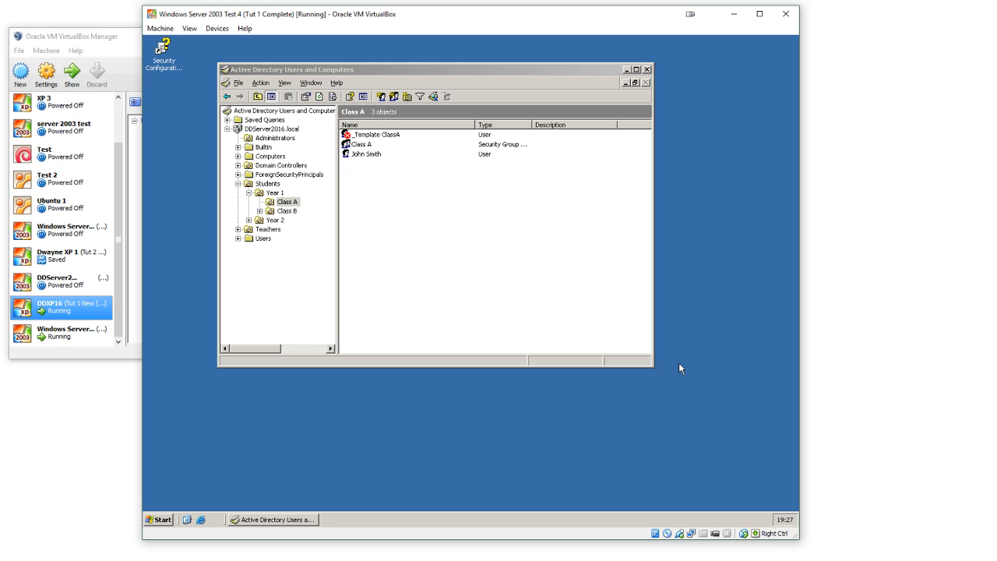
{"action": "left_click", "coordinate": [627, 69]}
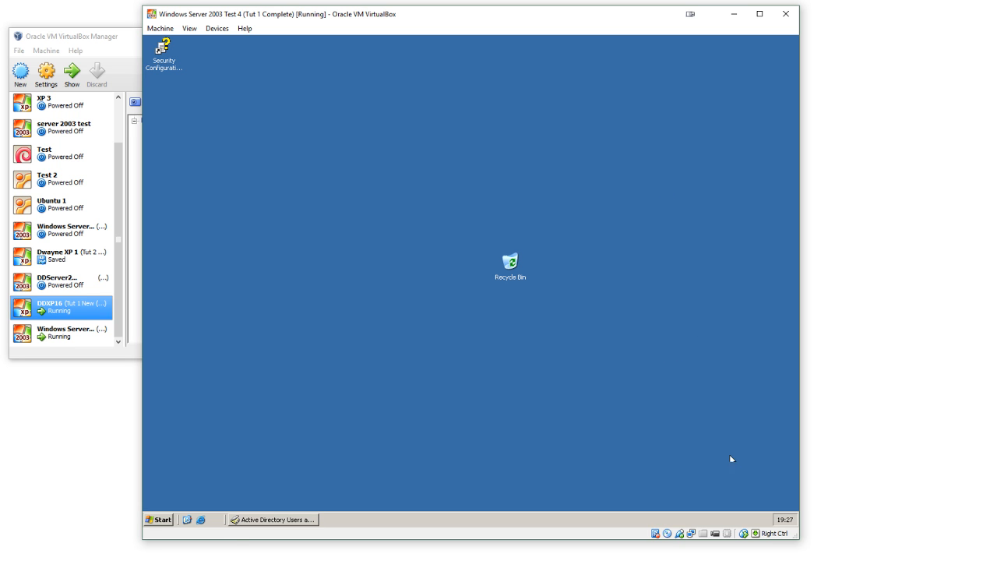
{"action": "double_click", "coordinate": [785, 522]}
{"action": "left_click", "coordinate": [205, 161]}
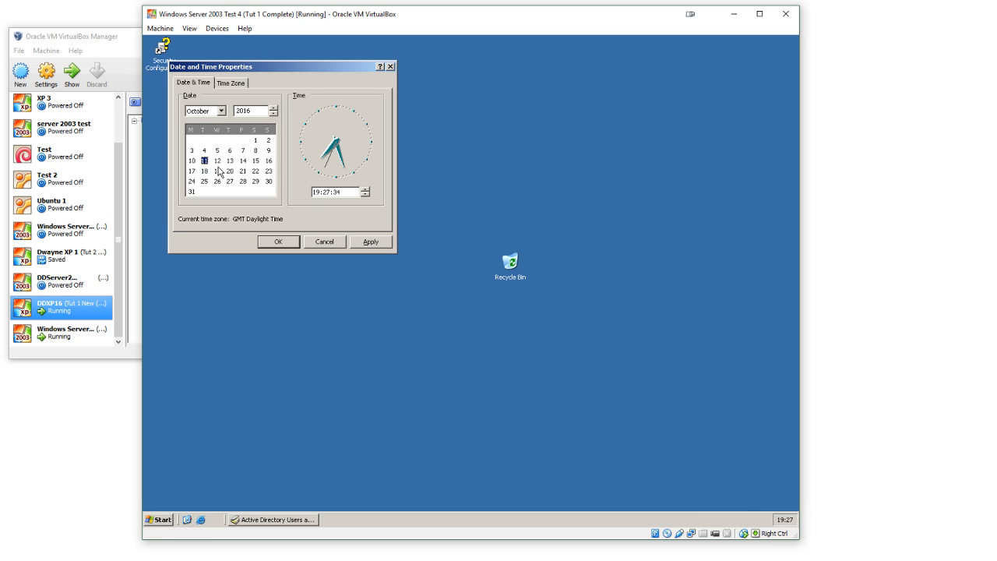
{"action": "left_click", "coordinate": [317, 193]}
{"action": "type", "text": "15"}
{"action": "left_click", "coordinate": [326, 192]}
{"action": "type", "text": "18"}
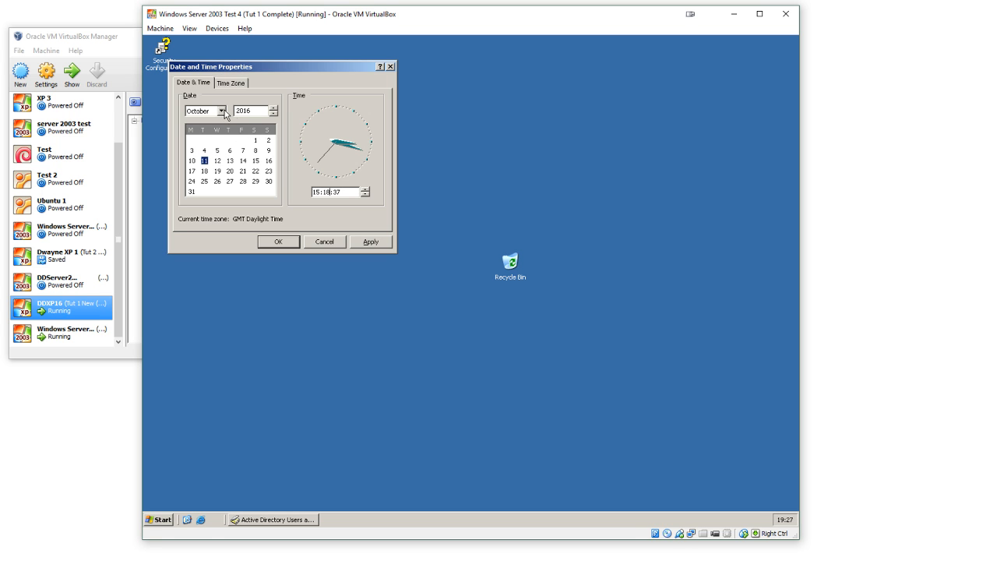
Step: Set the server's date to 2 November 2016 and apply the date and time settings
{"action": "left_click", "coordinate": [220, 112]}
{"action": "left_click", "coordinate": [209, 195]}
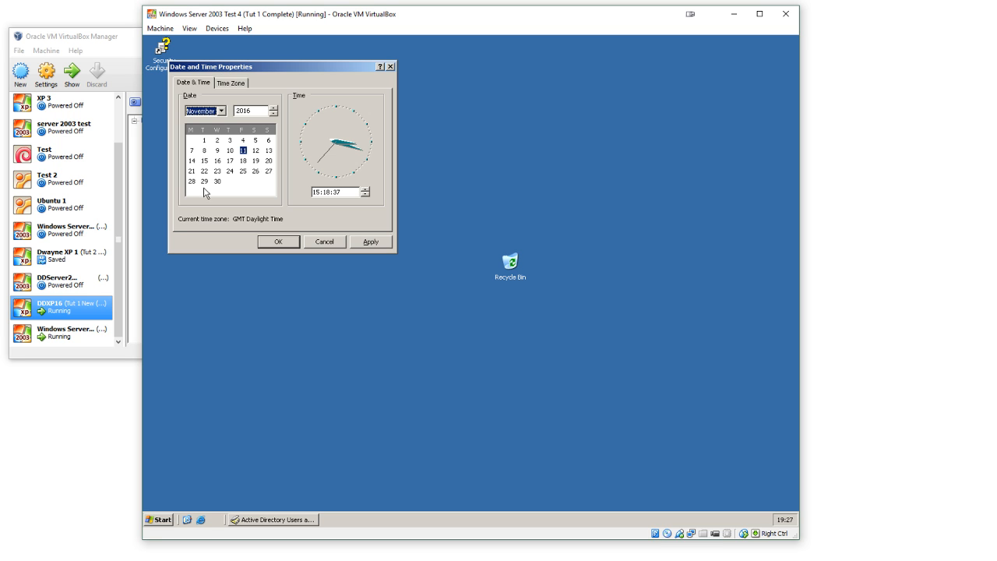
{"action": "left_click", "coordinate": [218, 143]}
{"action": "left_click", "coordinate": [376, 244]}
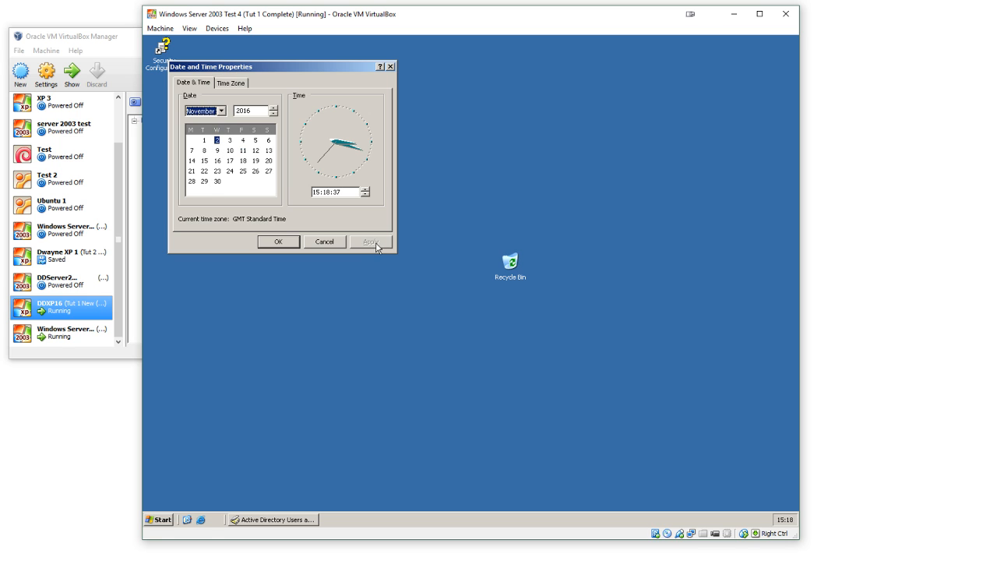
{"action": "left_click", "coordinate": [281, 243]}
Step: Switch to the DDXP16 virtual machine, set its clock hour to 15 and apply the time
{"action": "mouse_move", "coordinate": [662, 530]}
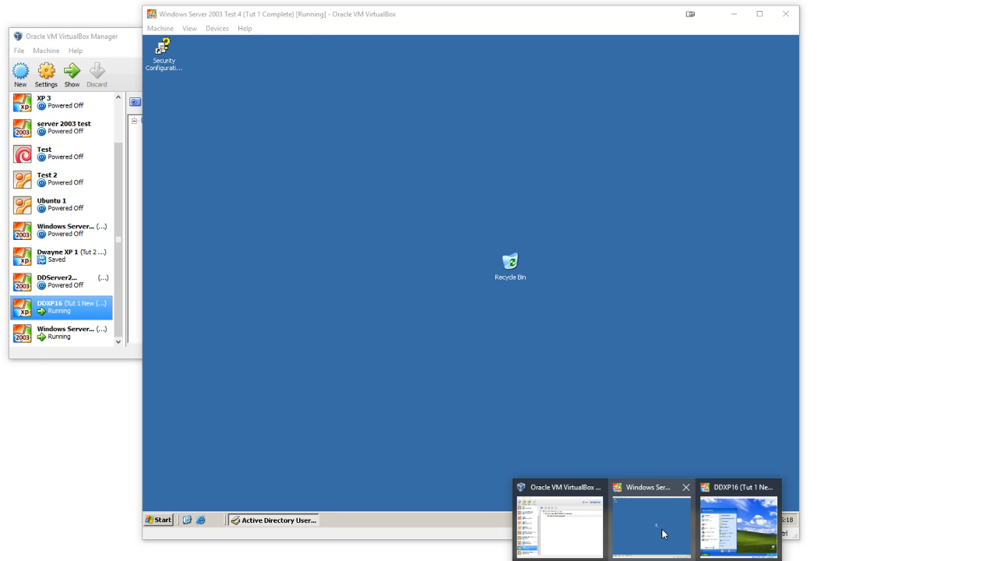
{"action": "left_click", "coordinate": [737, 530]}
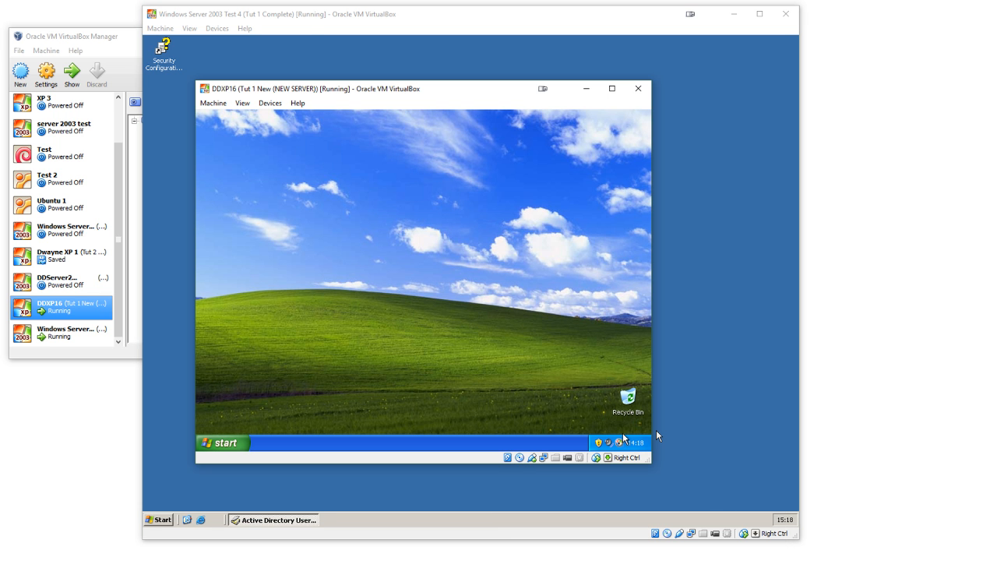
{"action": "double_click", "coordinate": [636, 443]}
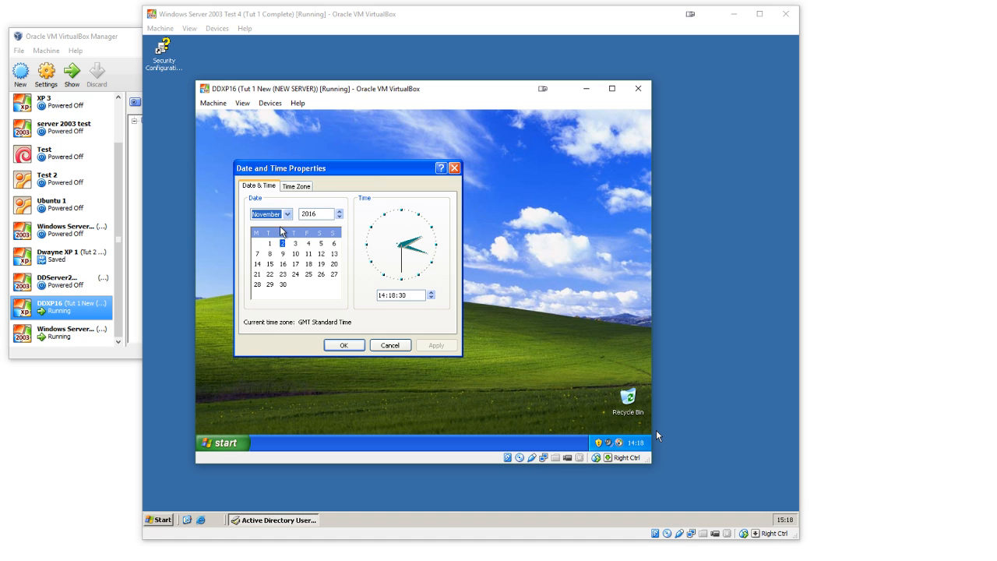
{"action": "left_click", "coordinate": [383, 296]}
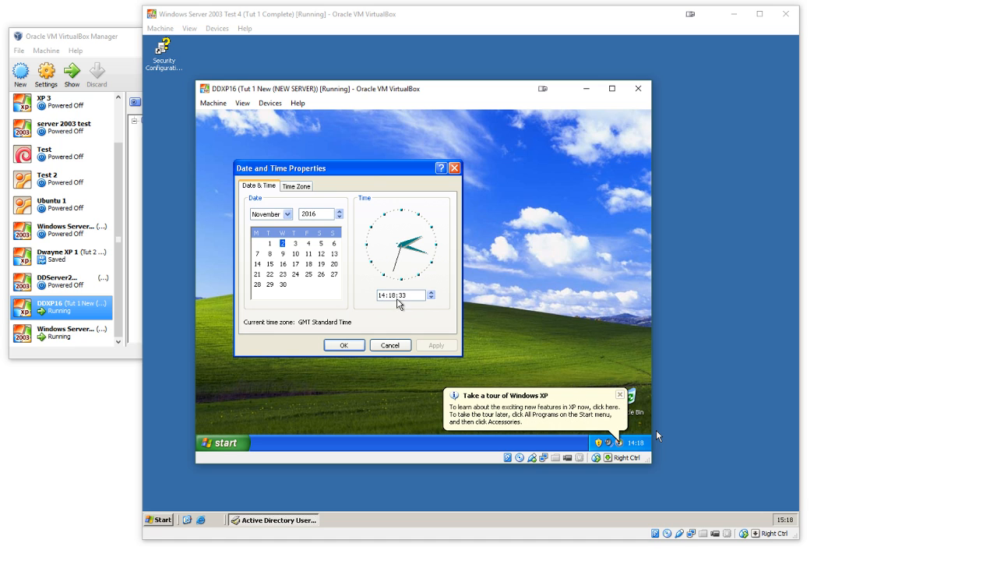
{"action": "type", "text": "13"}
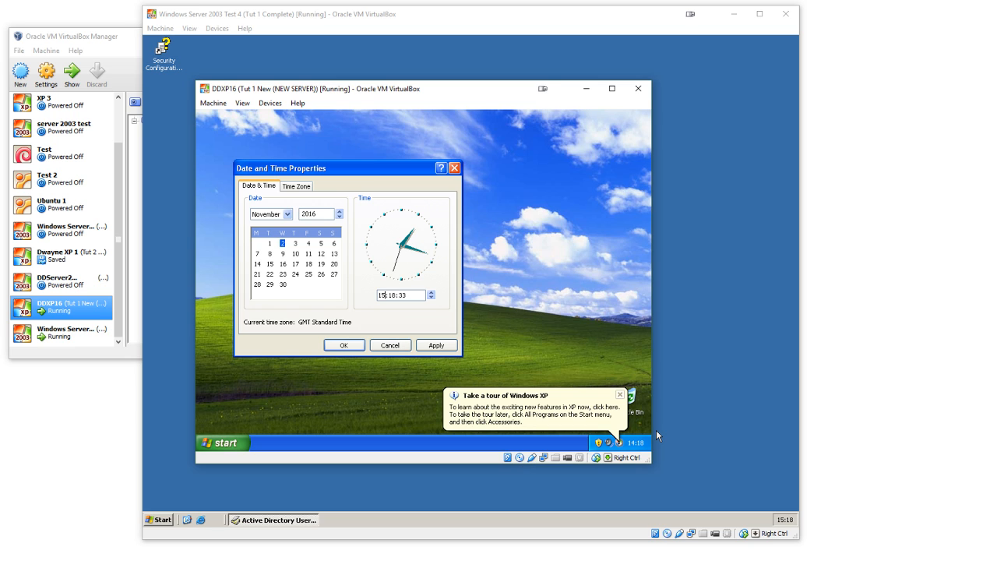
{"action": "type", "text": "15"}
{"action": "left_click", "coordinate": [436, 345]}
{"action": "left_click", "coordinate": [343, 348]}
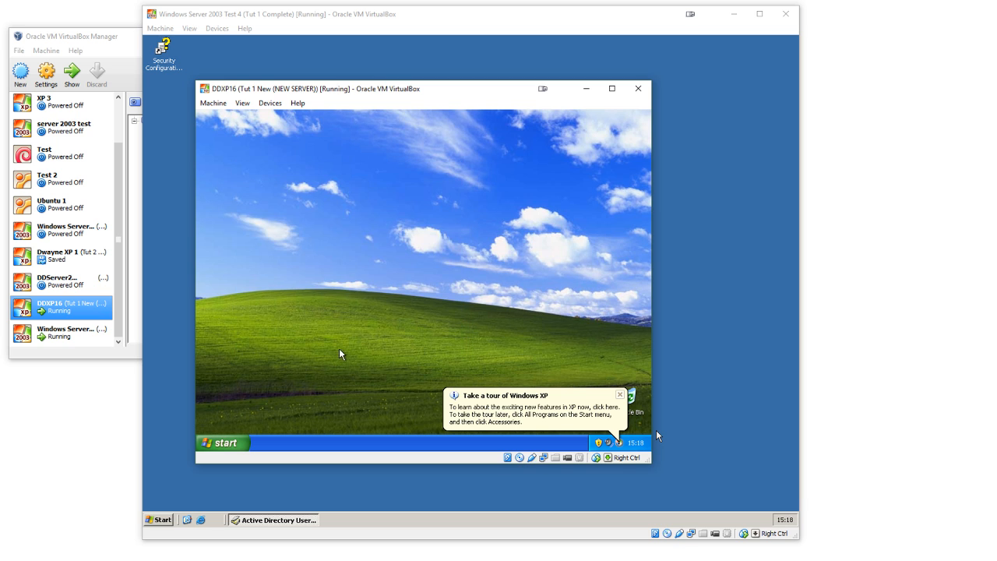
Step: Dismiss the Windows XP tour notification and log the administrator off the DDXP16 machine
{"action": "left_click", "coordinate": [618, 395]}
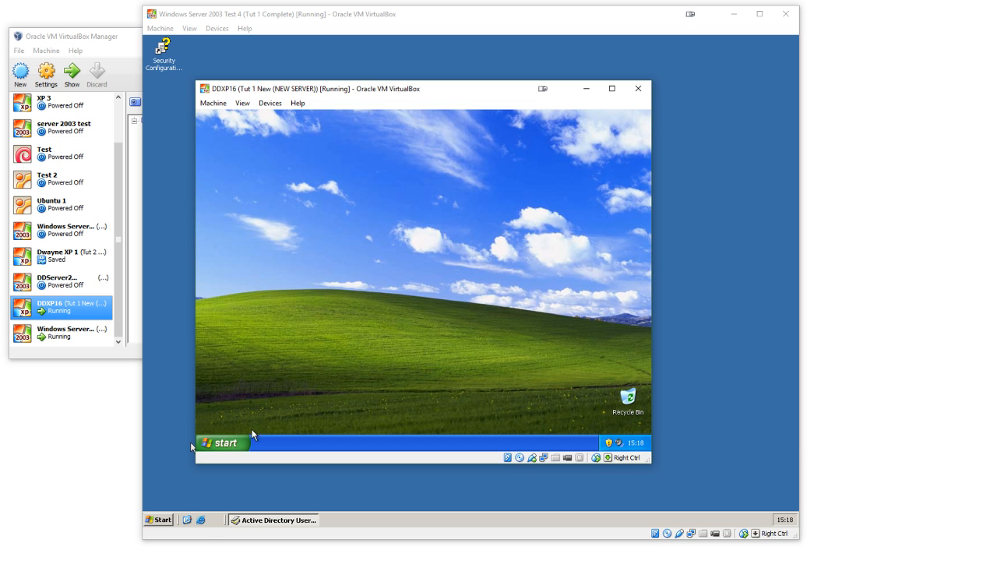
{"action": "left_click", "coordinate": [236, 443]}
{"action": "left_click", "coordinate": [351, 414]}
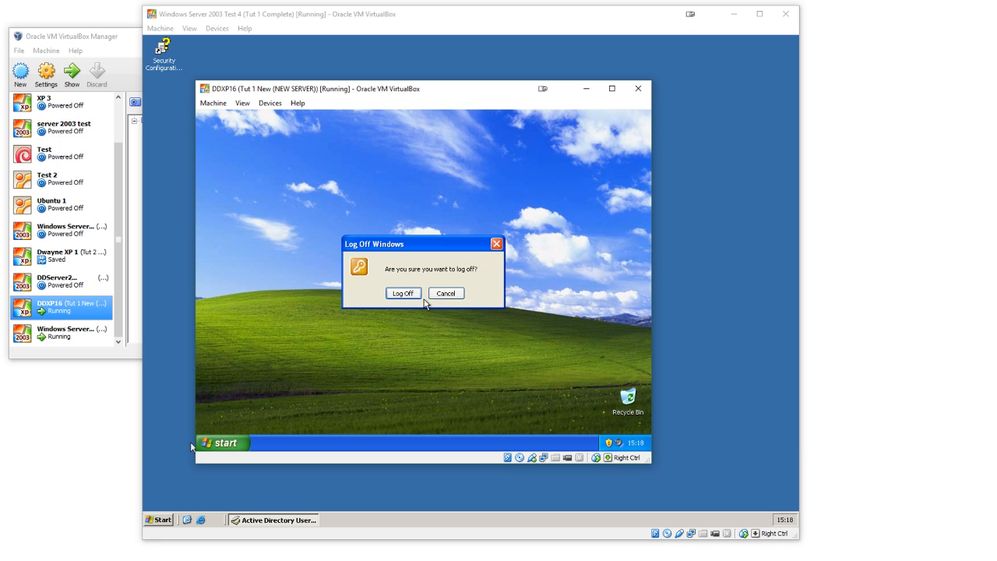
{"action": "left_click", "coordinate": [404, 294]}
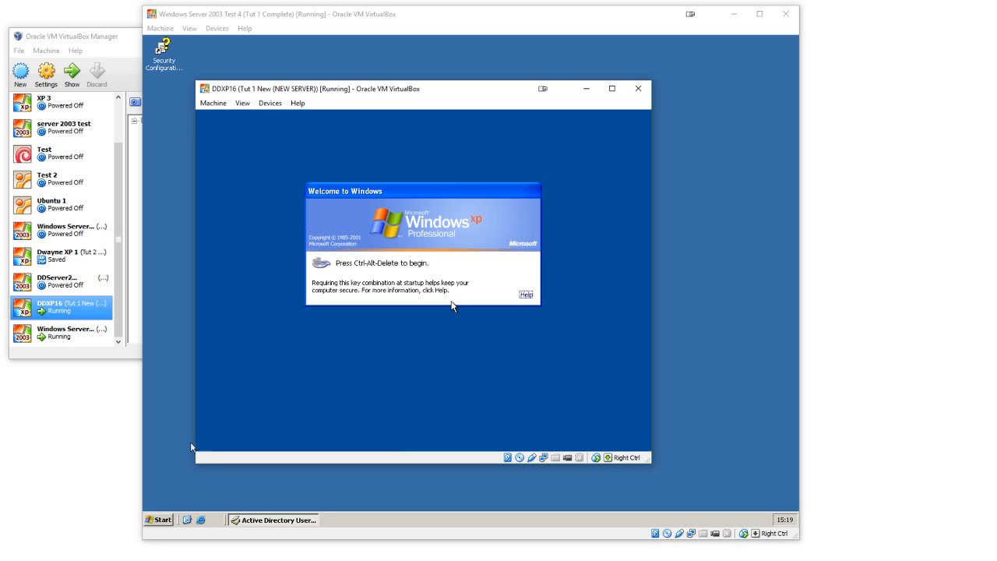
Step: Send Ctrl-Alt-Del to the XP machine and log on to the DDSERVER2016 domain with the student's user name and account password
{"action": "left_click", "coordinate": [213, 102]}
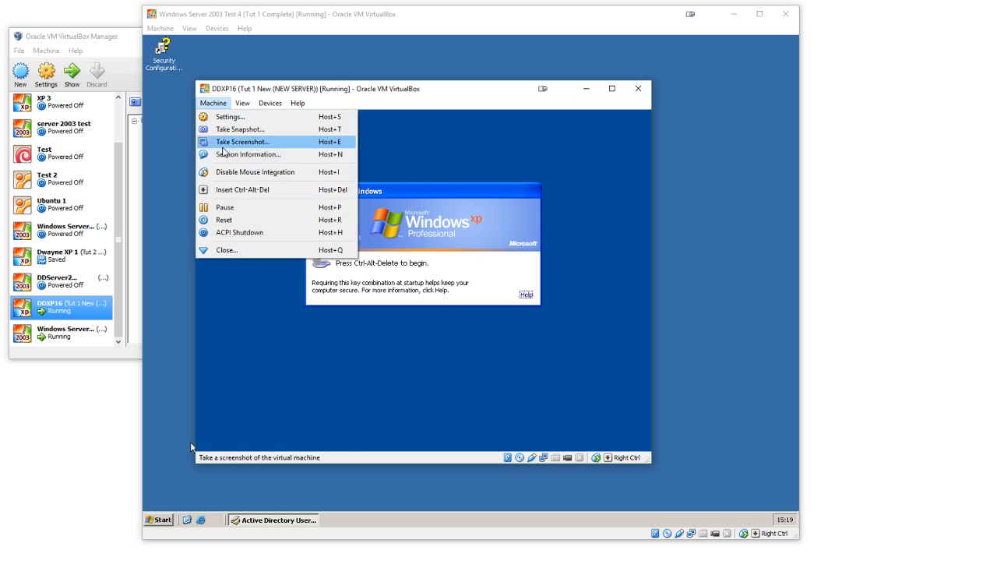
{"action": "left_click", "coordinate": [233, 190]}
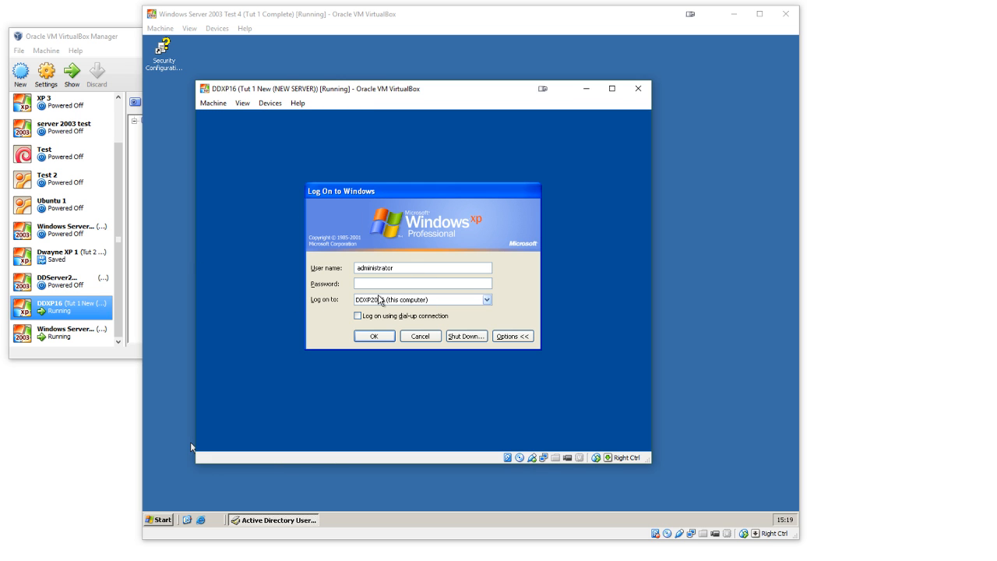
{"action": "left_click", "coordinate": [381, 300]}
{"action": "left_click", "coordinate": [391, 316]}
{"action": "left_click_drag", "start_coordinate": [403, 269], "coordinate": [257, 273]}
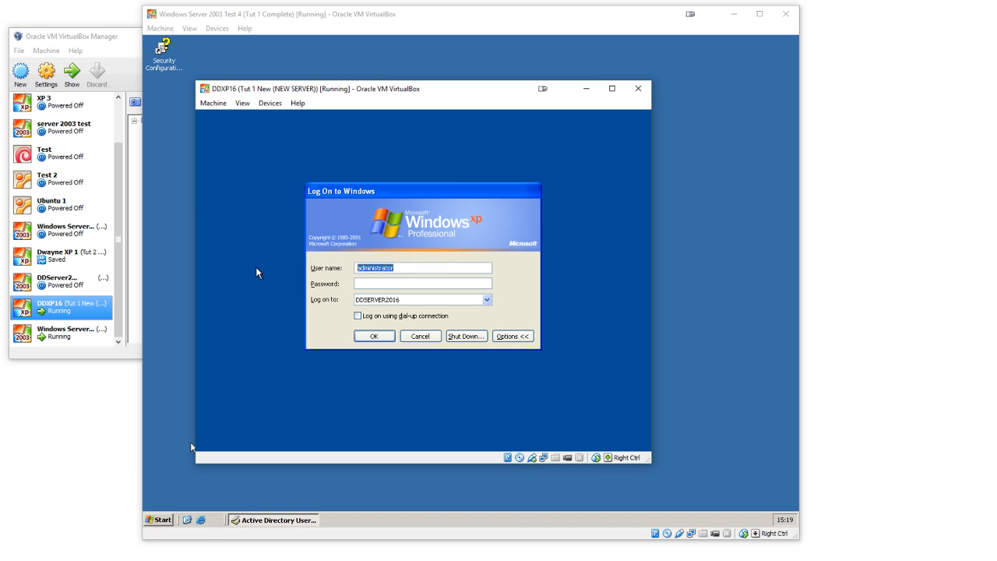
{"action": "type", "text": "john.smith"}
{"action": "key", "text": "Tab"}
{"action": "type", "text": "********"}
{"action": "key", "text": "Return"}
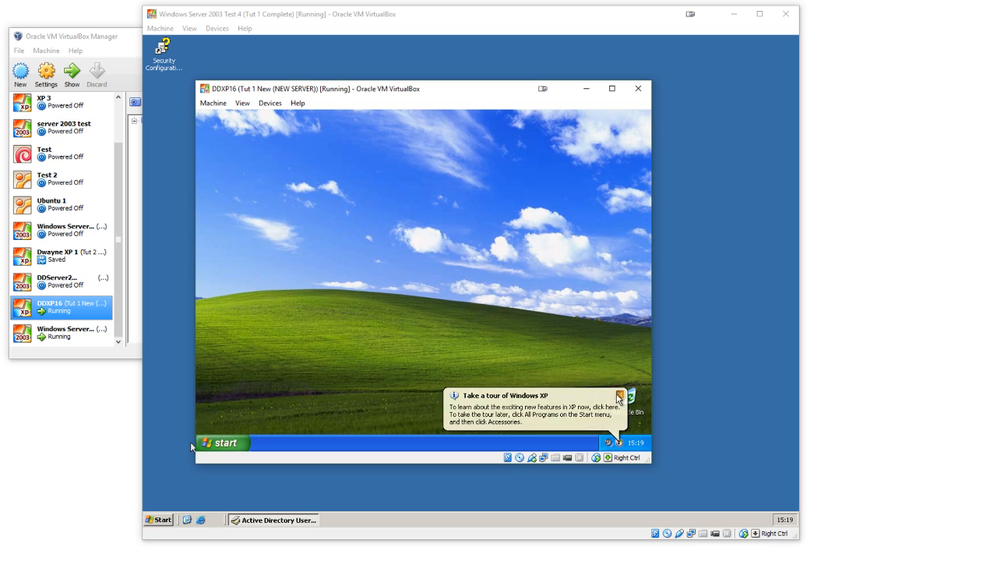
Step: Examine the Computer Name settings in the System Properties of My Computer, then close the dialog
{"action": "left_click", "coordinate": [224, 443]}
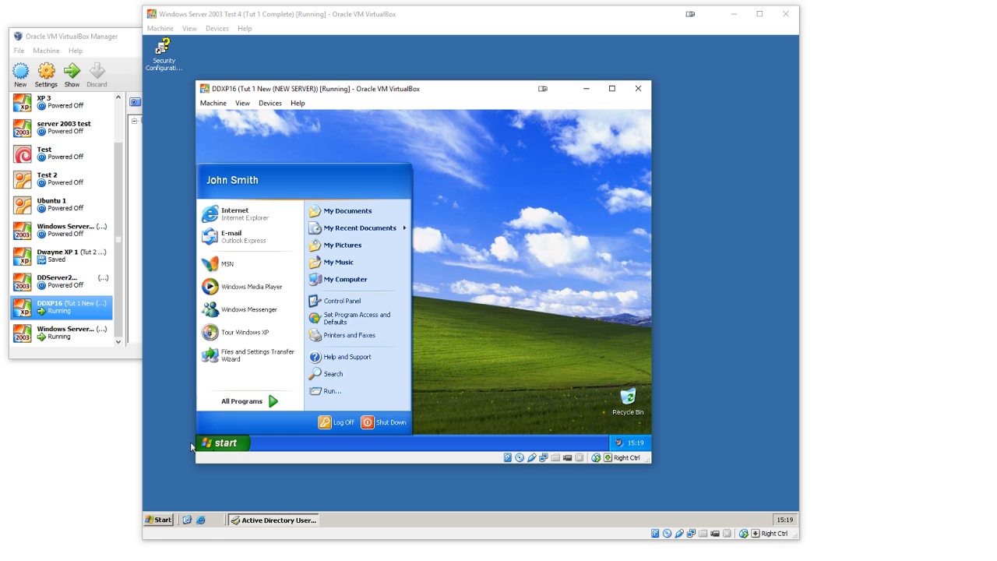
{"action": "right_click", "coordinate": [343, 283]}
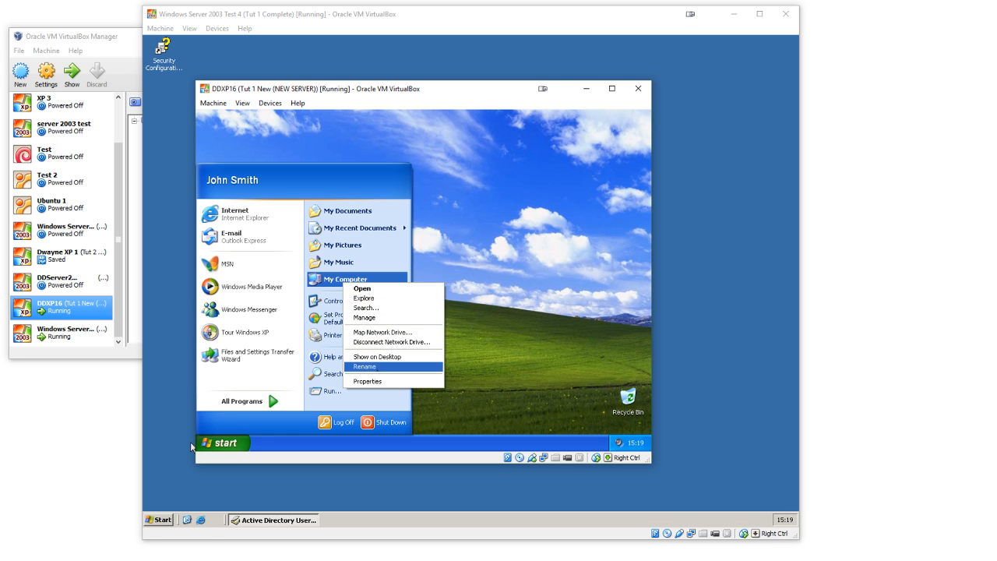
{"action": "left_click", "coordinate": [382, 382]}
{"action": "left_click", "coordinate": [301, 188]}
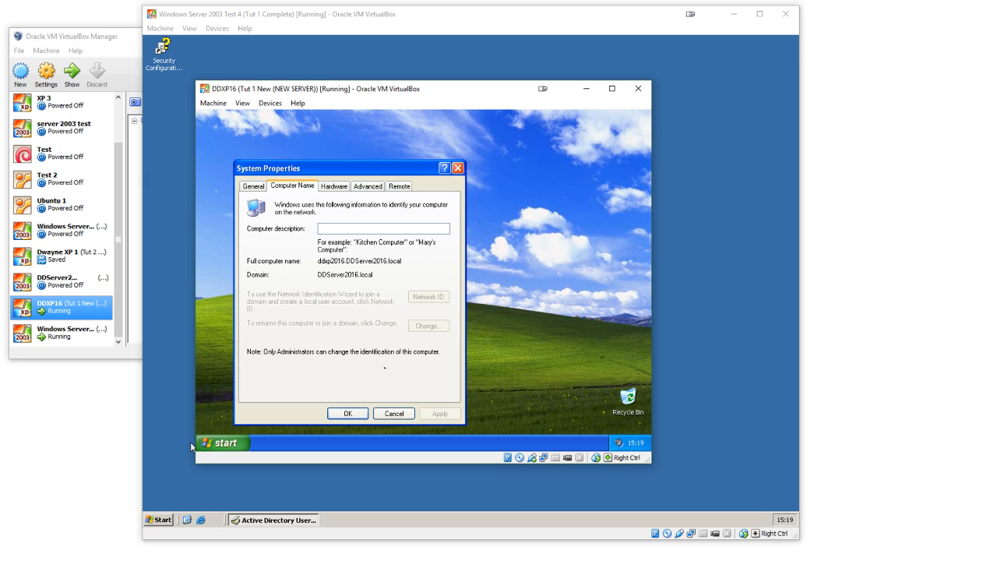
{"action": "left_click", "coordinate": [348, 413]}
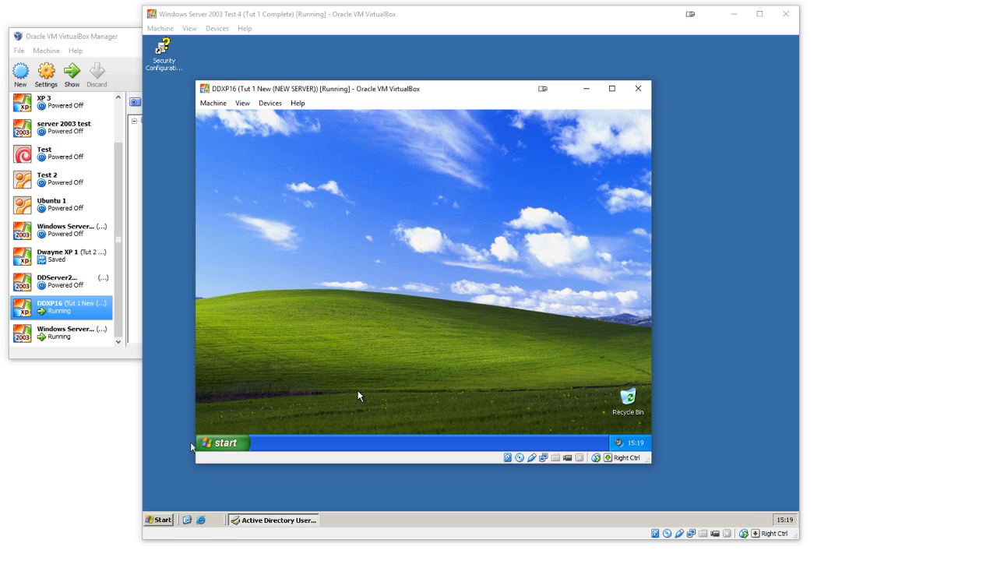
Step: Open Control Panel and My Computer to examine the drives available to the student, then return to Control Panel
{"action": "left_click", "coordinate": [234, 442]}
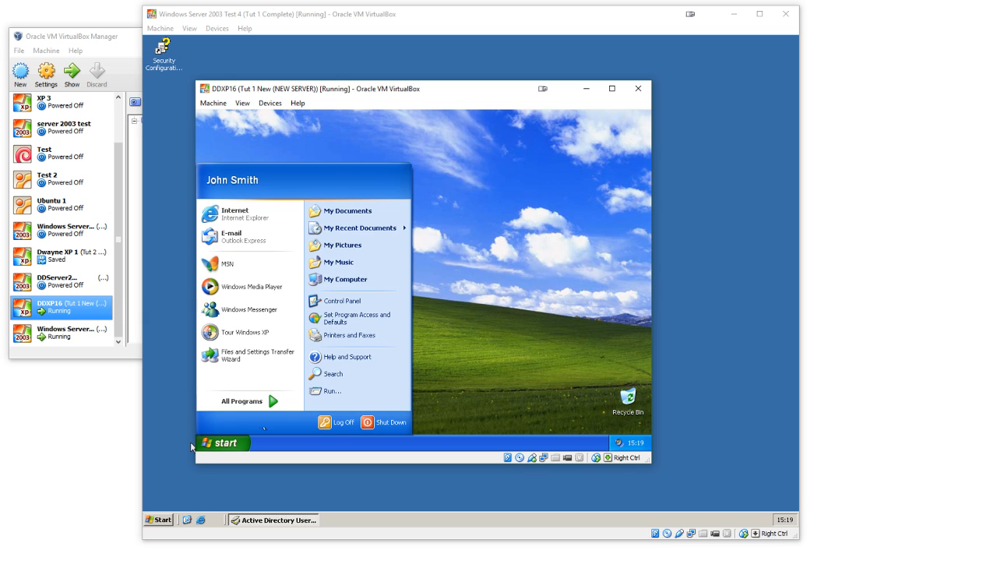
{"action": "left_click", "coordinate": [342, 301]}
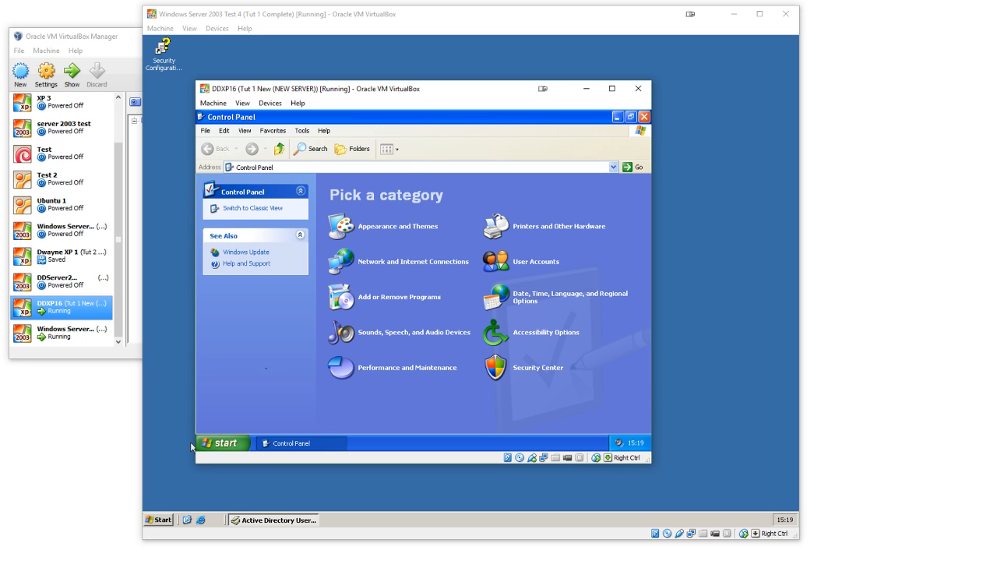
{"action": "left_click", "coordinate": [238, 442]}
{"action": "left_click", "coordinate": [343, 280]}
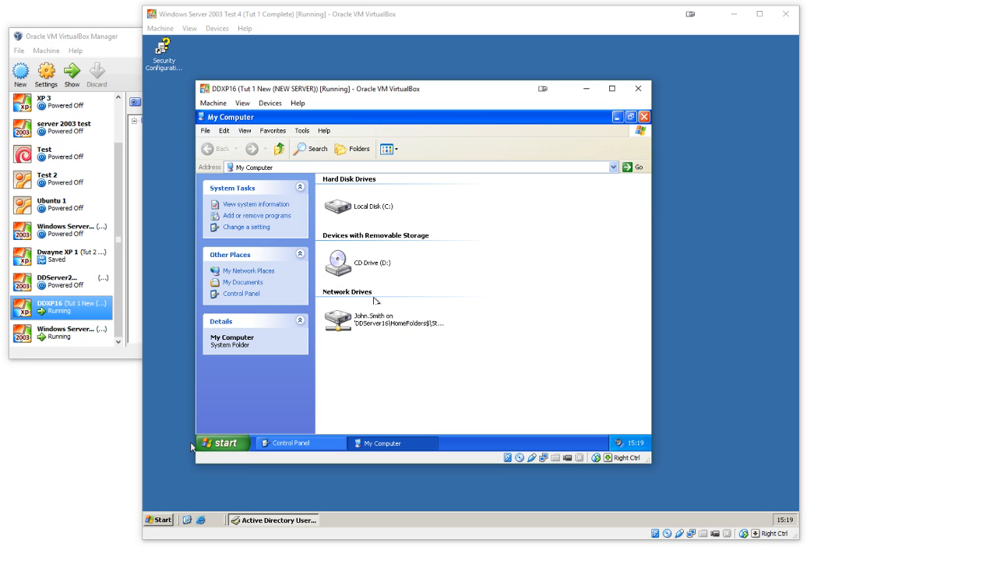
{"action": "left_click", "coordinate": [225, 442]}
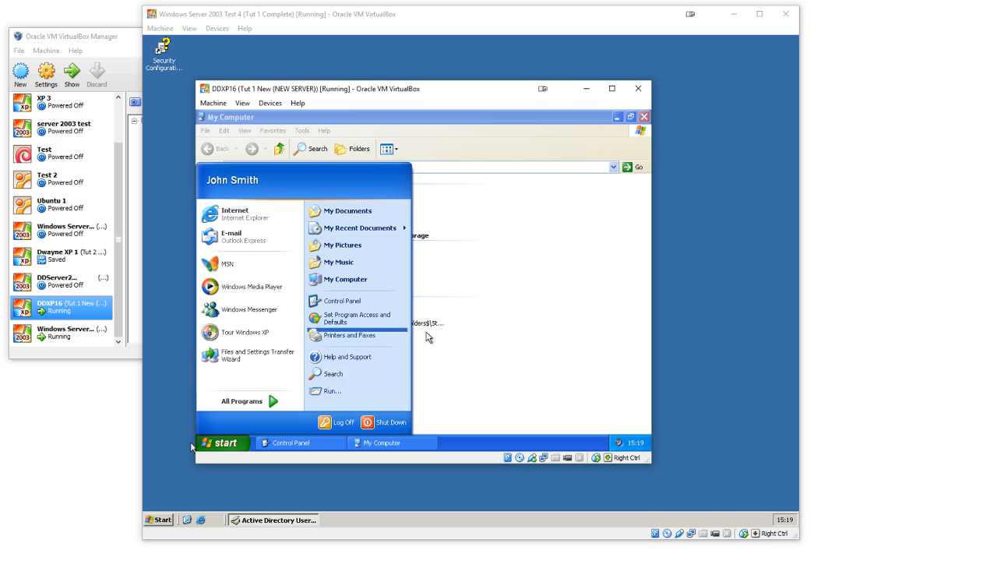
{"action": "left_click", "coordinate": [505, 343]}
{"action": "left_click", "coordinate": [331, 442]}
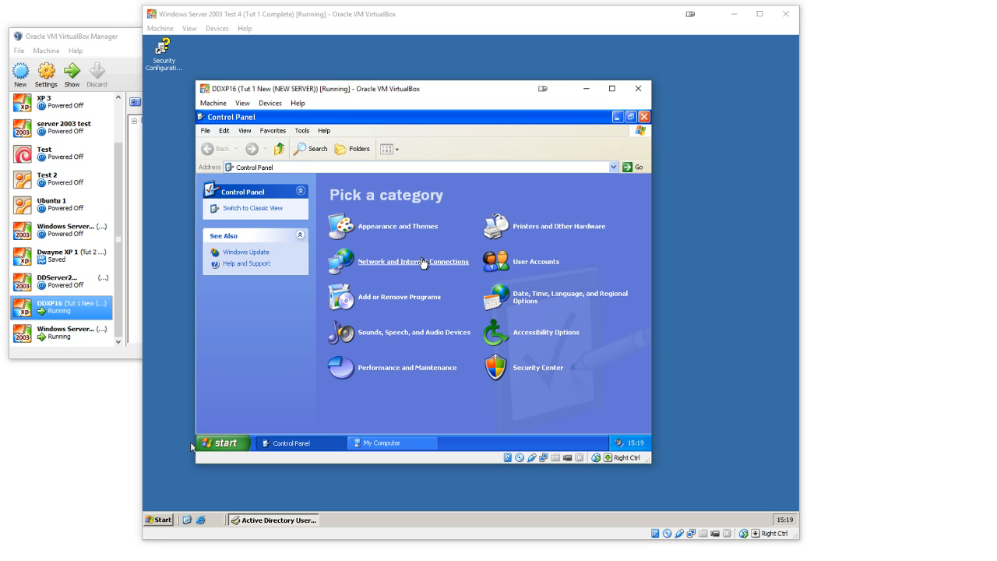
Step: Open the Local Area Connection's properties through Network and Internet Connections, then close its properties and status dialogs
{"action": "left_click", "coordinate": [422, 263]}
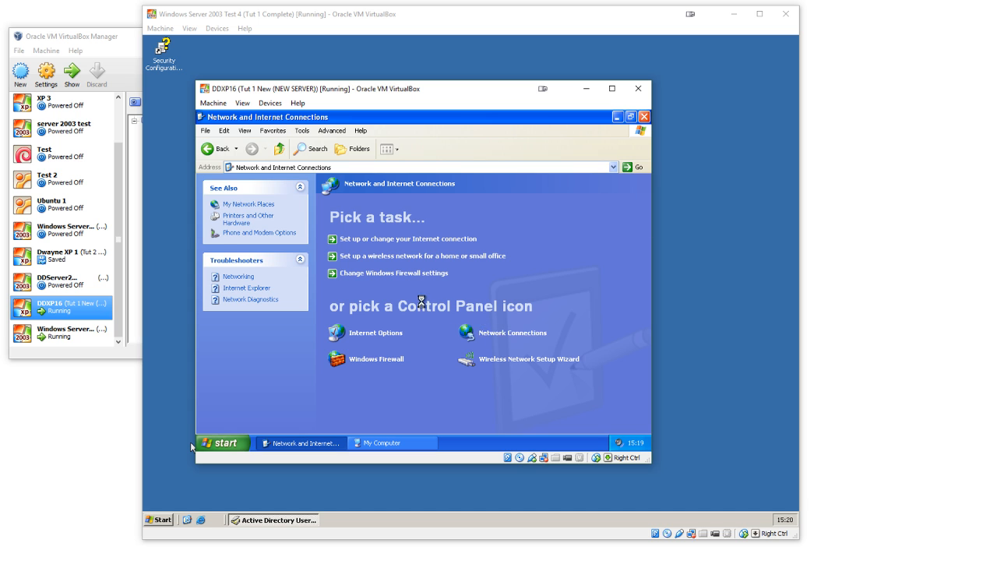
{"action": "left_click", "coordinate": [499, 332]}
{"action": "double_click", "coordinate": [367, 212]}
{"action": "left_click", "coordinate": [357, 366]}
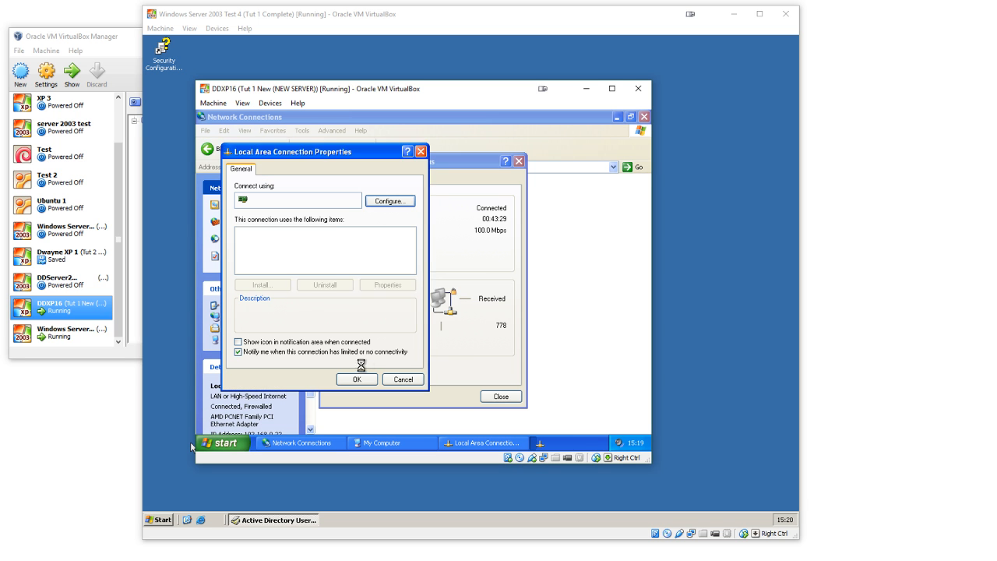
{"action": "left_click", "coordinate": [433, 312]}
{"action": "left_click", "coordinate": [357, 379]}
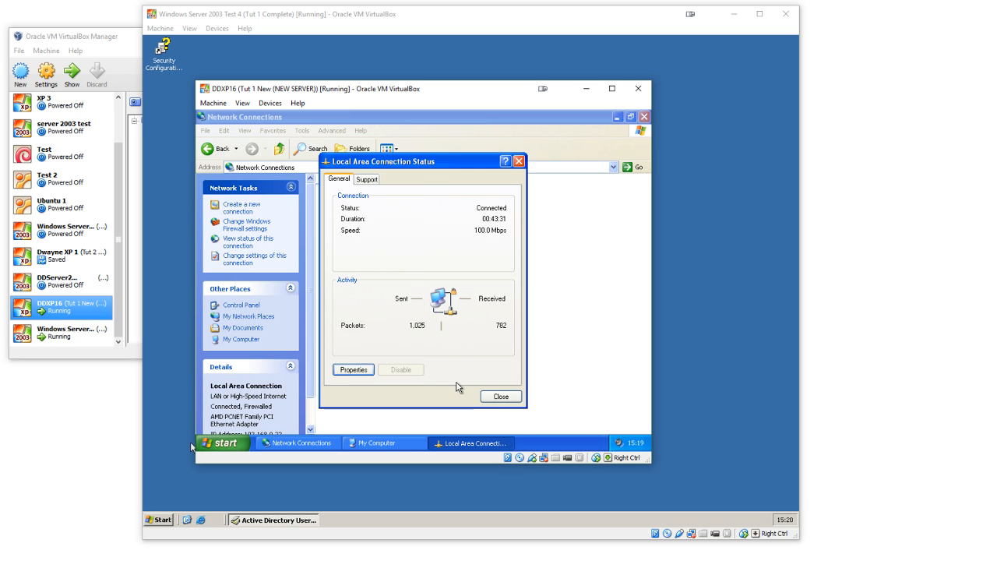
{"action": "left_click", "coordinate": [498, 396]}
Step: Check the Local Area Connection's status again, then close the dialog and the Network Connections window
{"action": "left_click", "coordinate": [208, 148]}
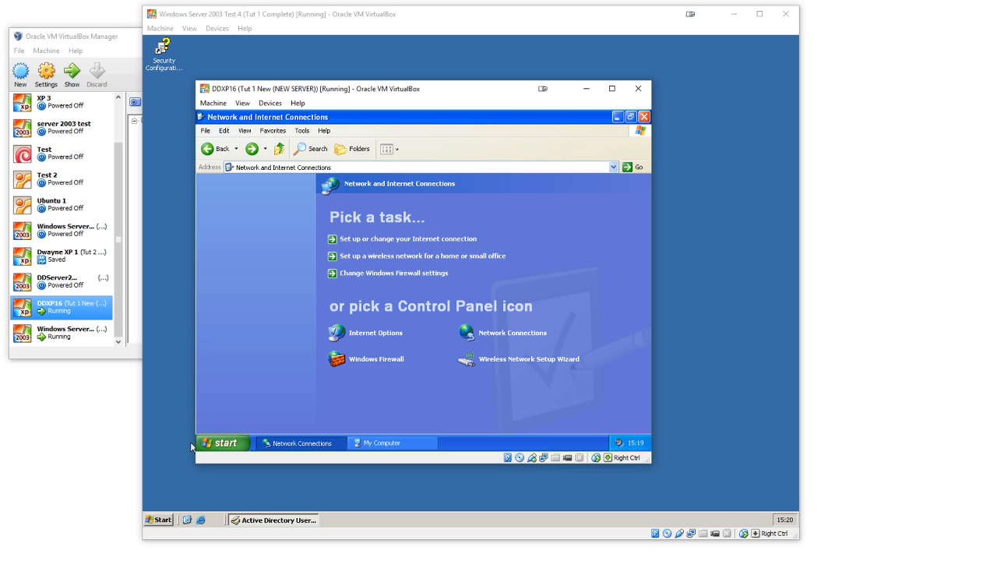
{"action": "left_click", "coordinate": [479, 333]}
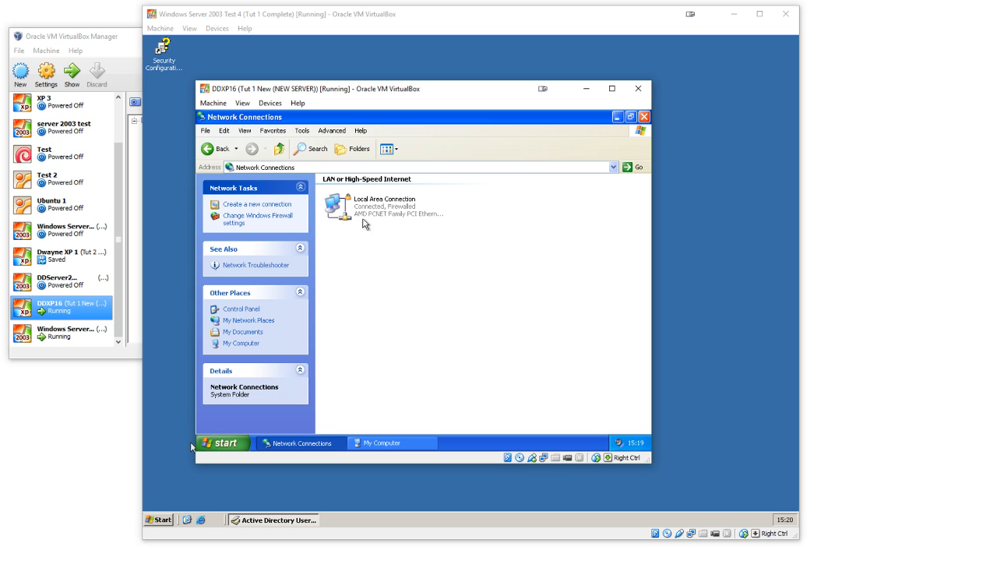
{"action": "double_click", "coordinate": [363, 223]}
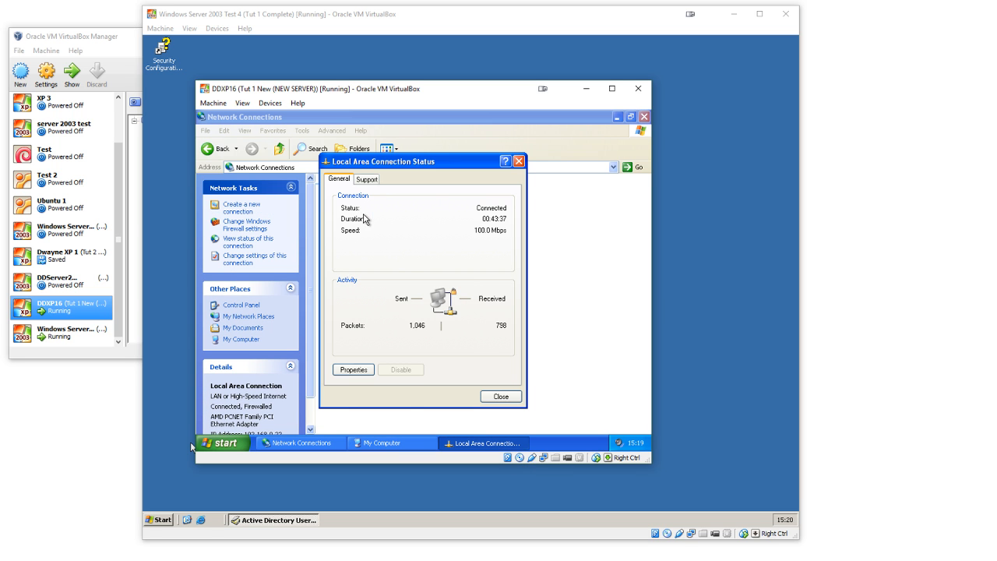
{"action": "left_click_drag", "start_coordinate": [408, 175], "coordinate": [467, 191]}
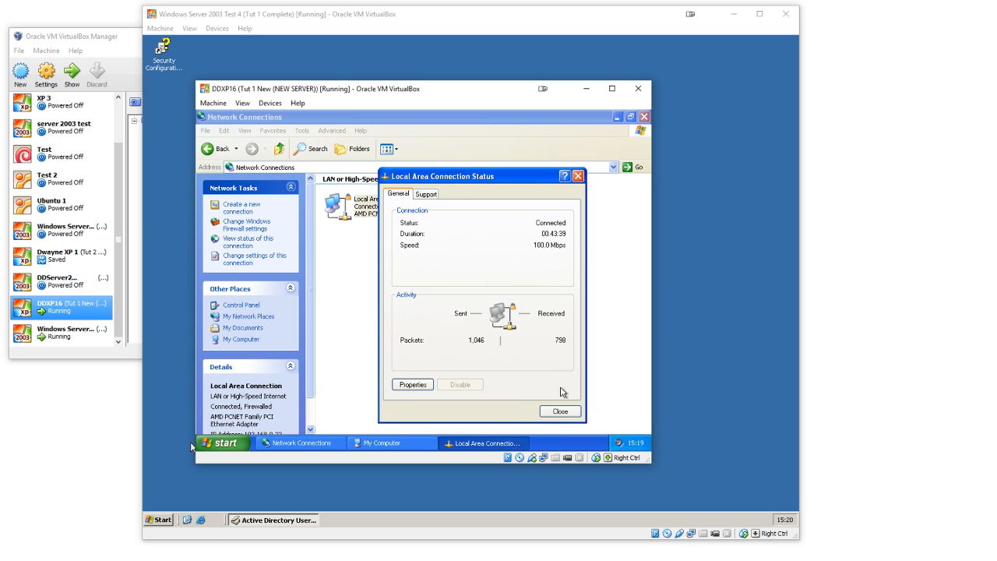
{"action": "left_click", "coordinate": [560, 413]}
{"action": "left_click", "coordinate": [643, 118]}
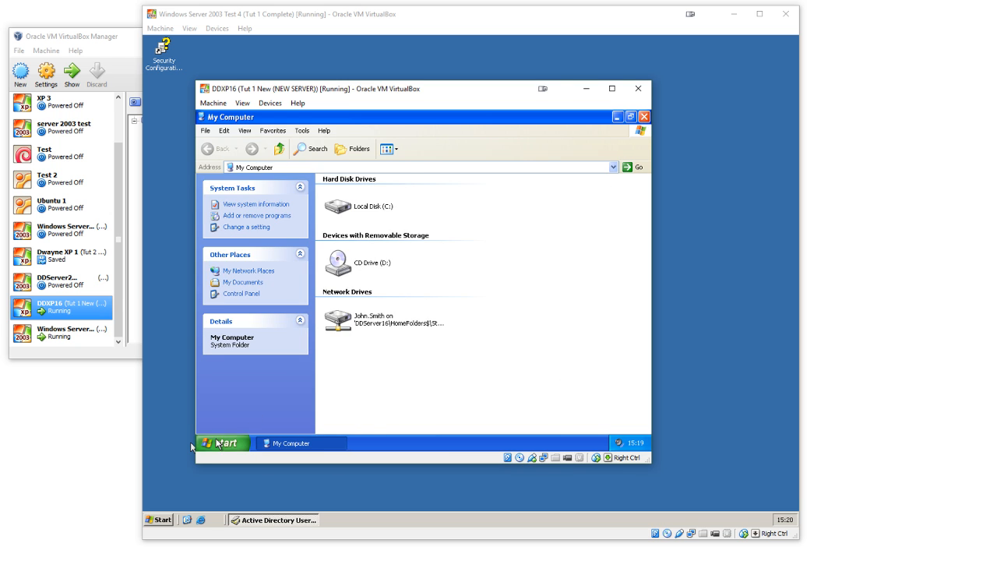
Step: Reopen Control Panel's network connections, examine which Local Area Connection properties the student can change, and close the connection dialogs
{"action": "left_click", "coordinate": [225, 443]}
{"action": "left_click", "coordinate": [363, 304]}
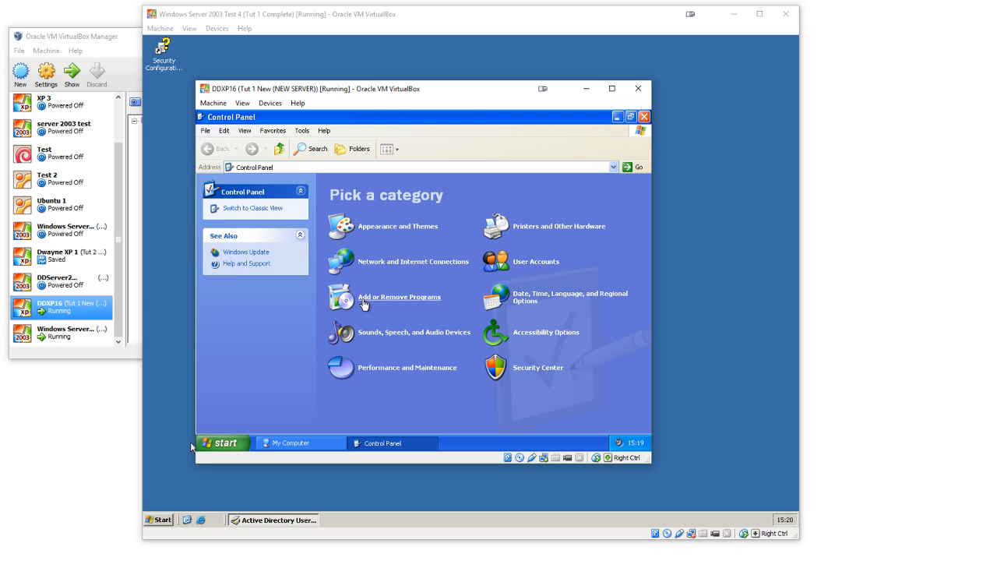
{"action": "left_click", "coordinate": [380, 264]}
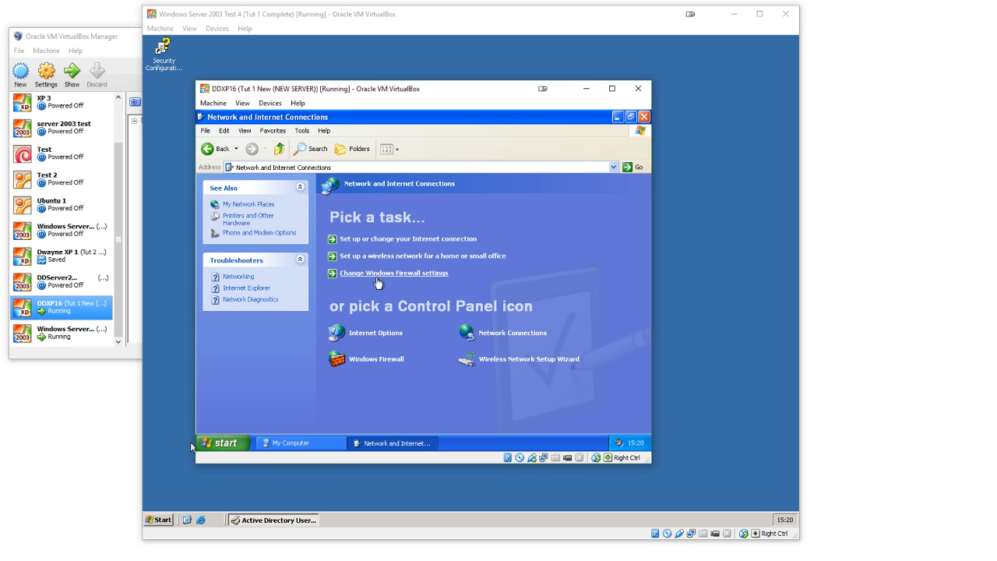
{"action": "left_click", "coordinate": [482, 332]}
{"action": "double_click", "coordinate": [389, 218]}
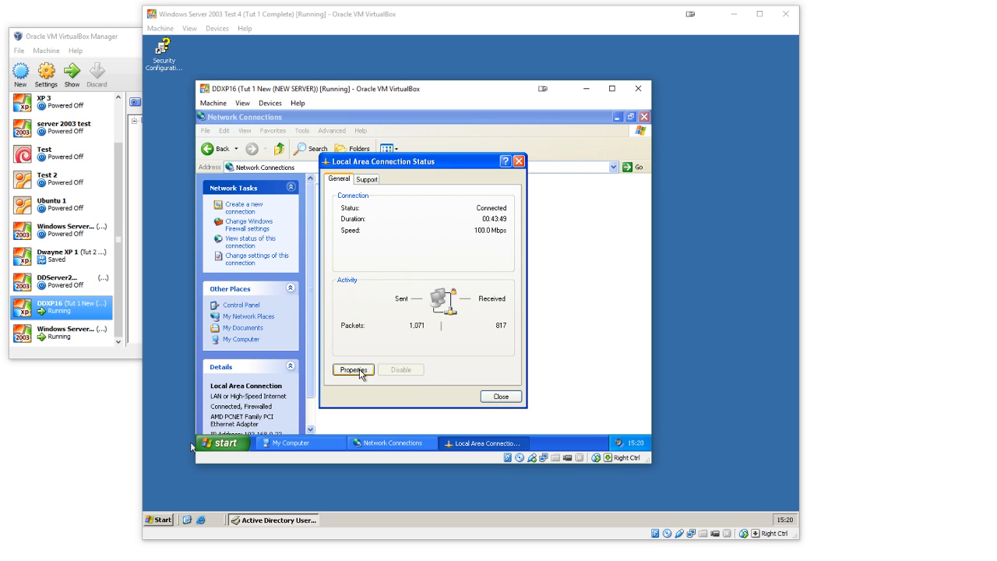
{"action": "left_click", "coordinate": [359, 371]}
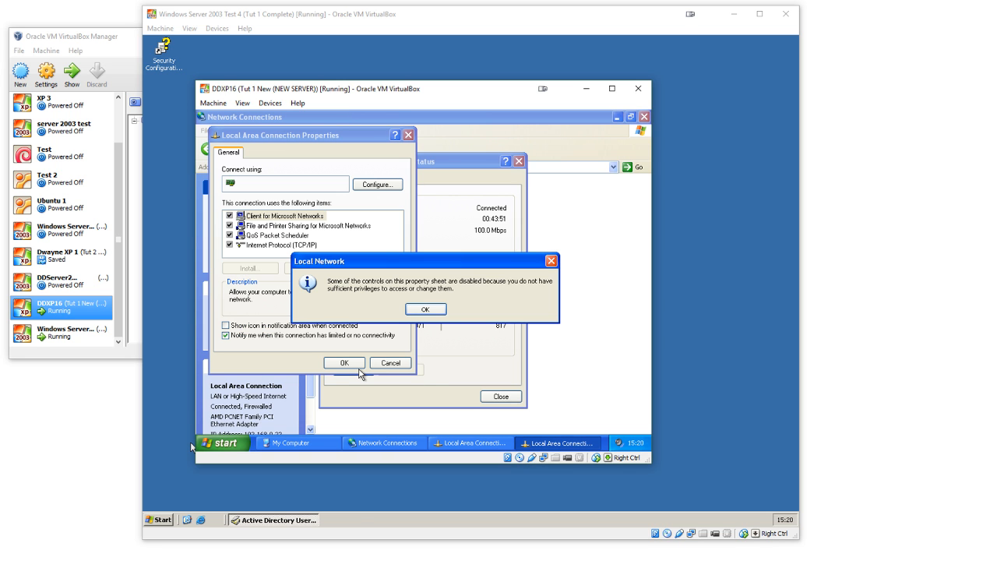
{"action": "left_click", "coordinate": [426, 309]}
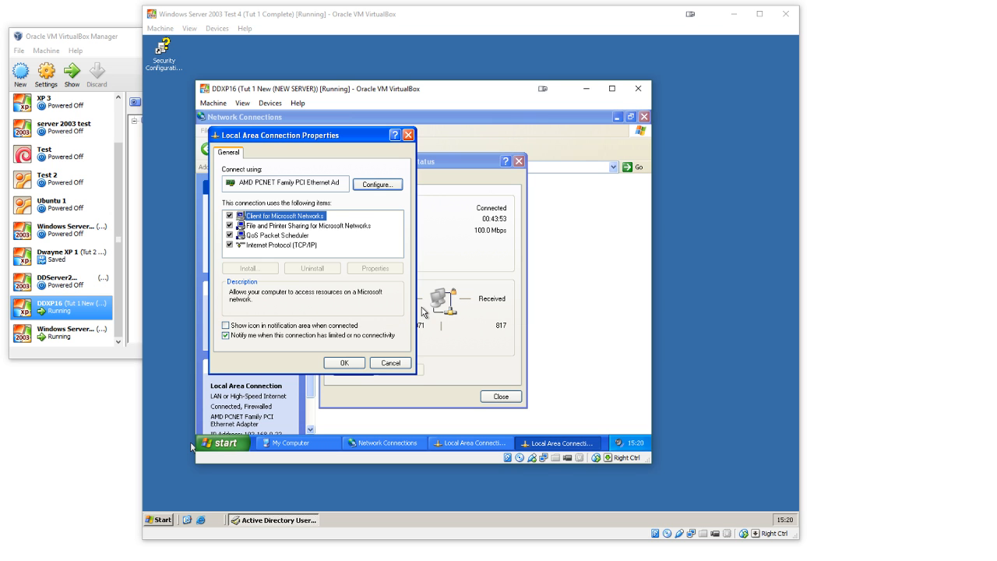
{"action": "left_click", "coordinate": [344, 363]}
{"action": "left_click", "coordinate": [491, 395]}
Step: Open My Computer from the student's XP session to view the available drives
{"action": "left_click", "coordinate": [226, 442]}
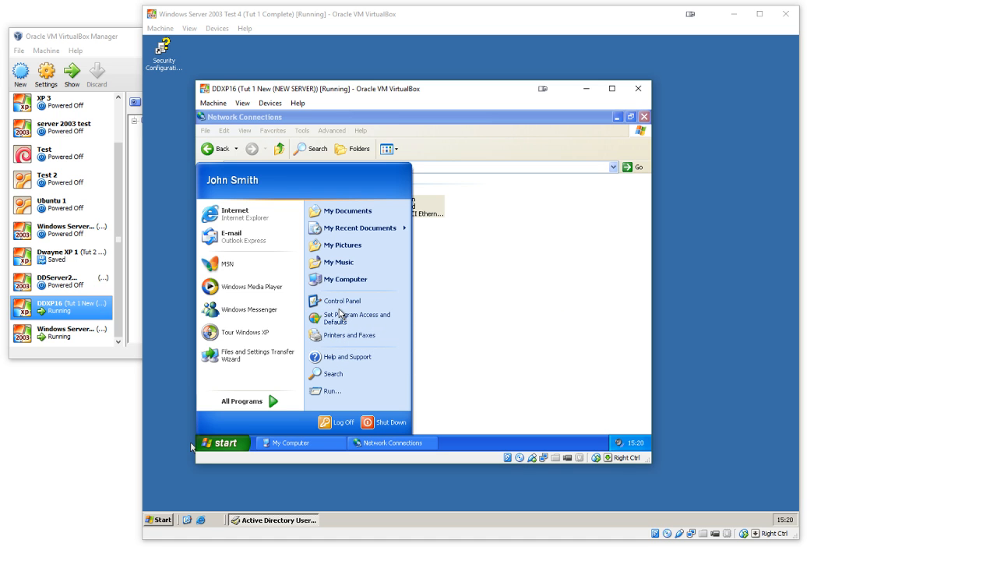
{"action": "left_click", "coordinate": [229, 442]}
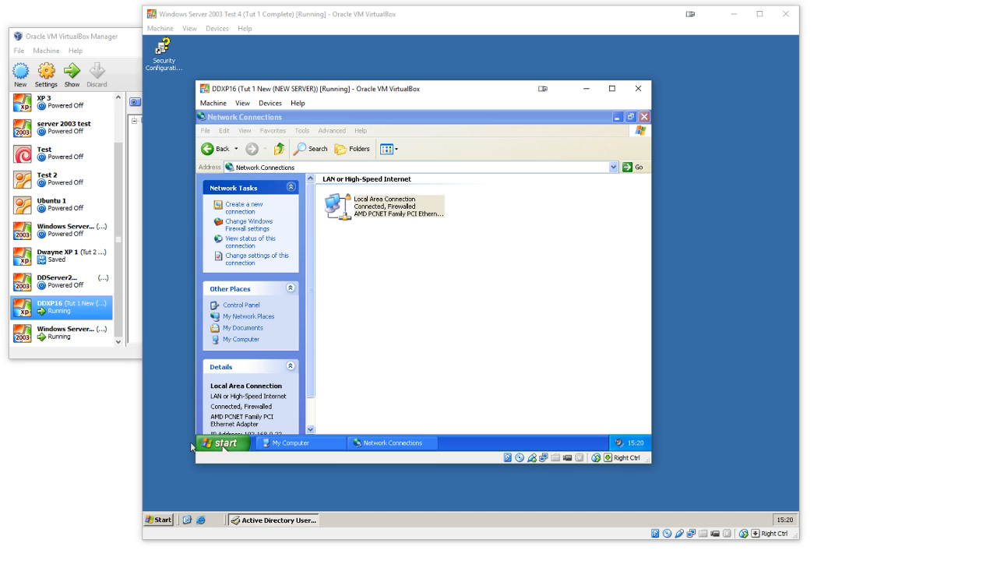
{"action": "left_click", "coordinate": [243, 440]}
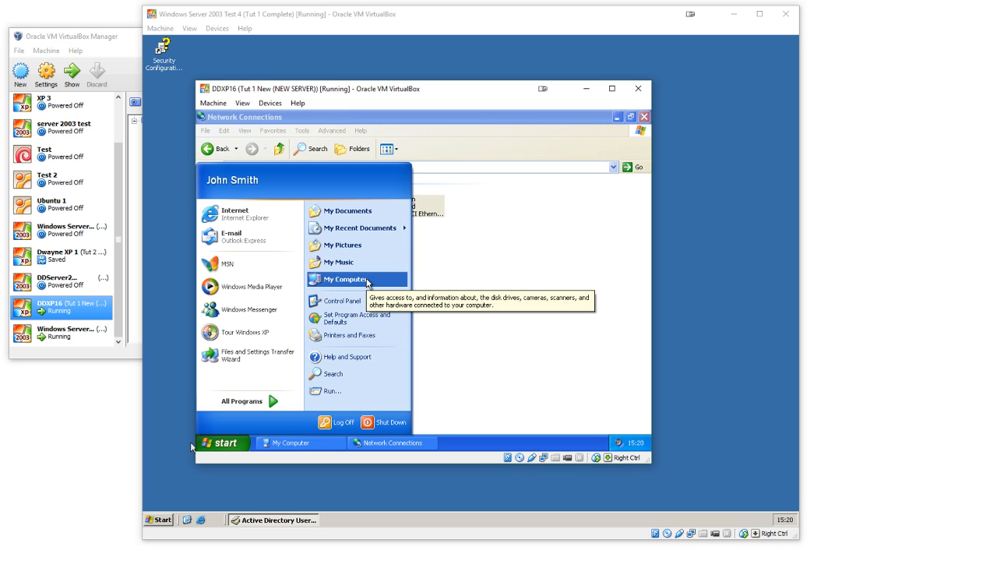
{"action": "left_click", "coordinate": [365, 290]}
{"action": "double_click", "coordinate": [366, 170]}
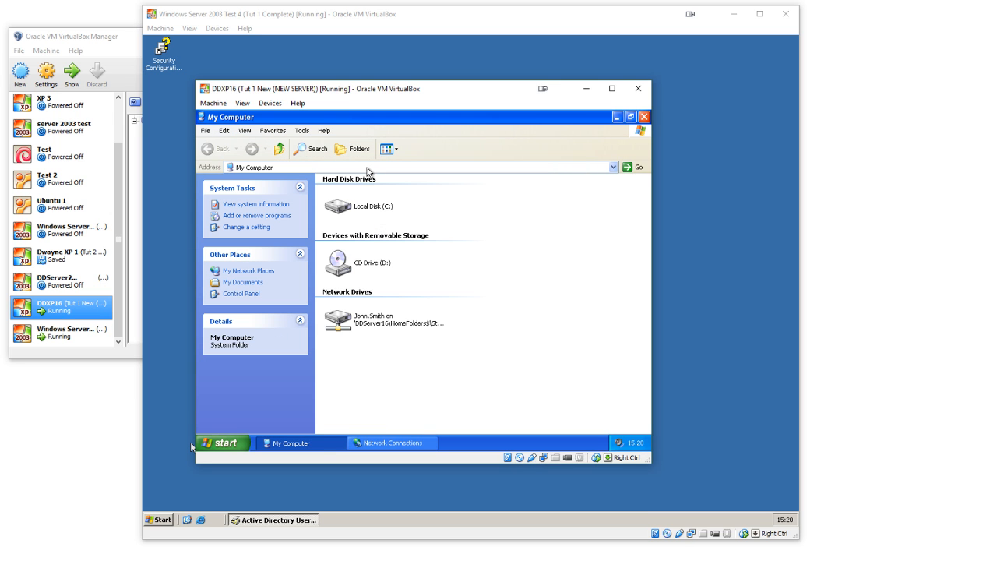
Step: Examine the Folder Options the student can access in My Computer, then close the Network Connections window
{"action": "left_click", "coordinate": [301, 131]}
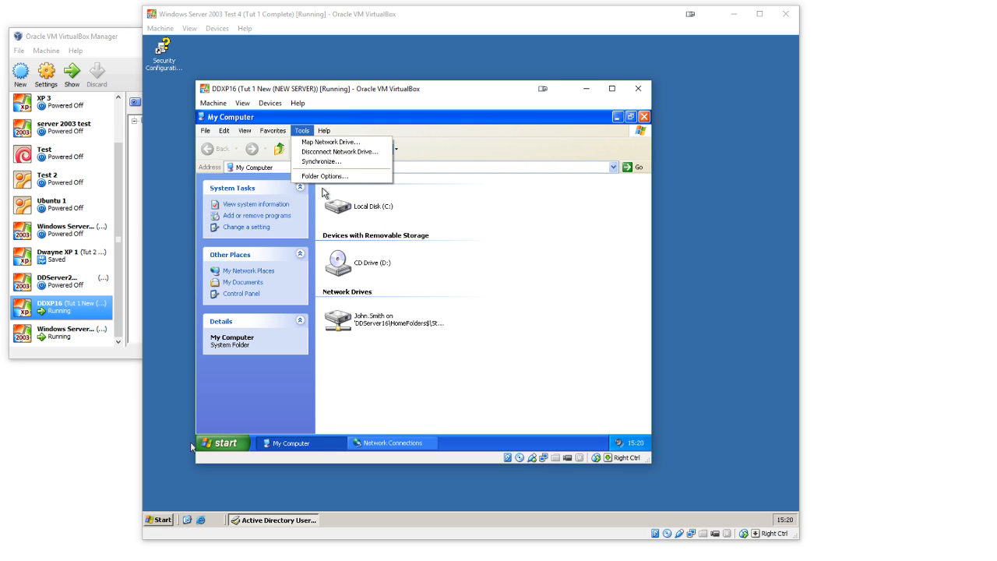
{"action": "left_click", "coordinate": [324, 176]}
{"action": "left_click", "coordinate": [251, 151]}
{"action": "left_click", "coordinate": [277, 144]}
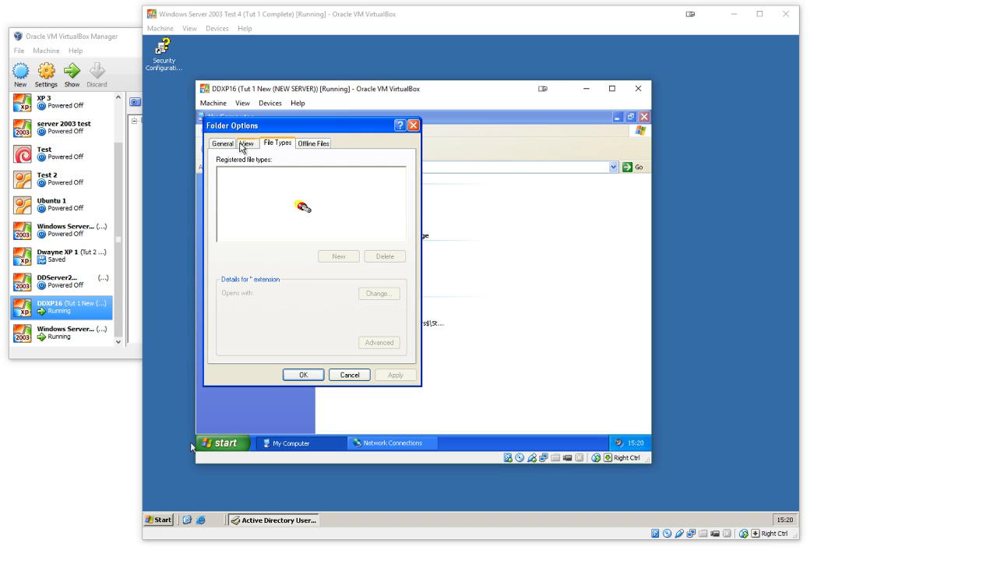
{"action": "left_click", "coordinate": [222, 144]}
{"action": "left_click", "coordinate": [303, 375]}
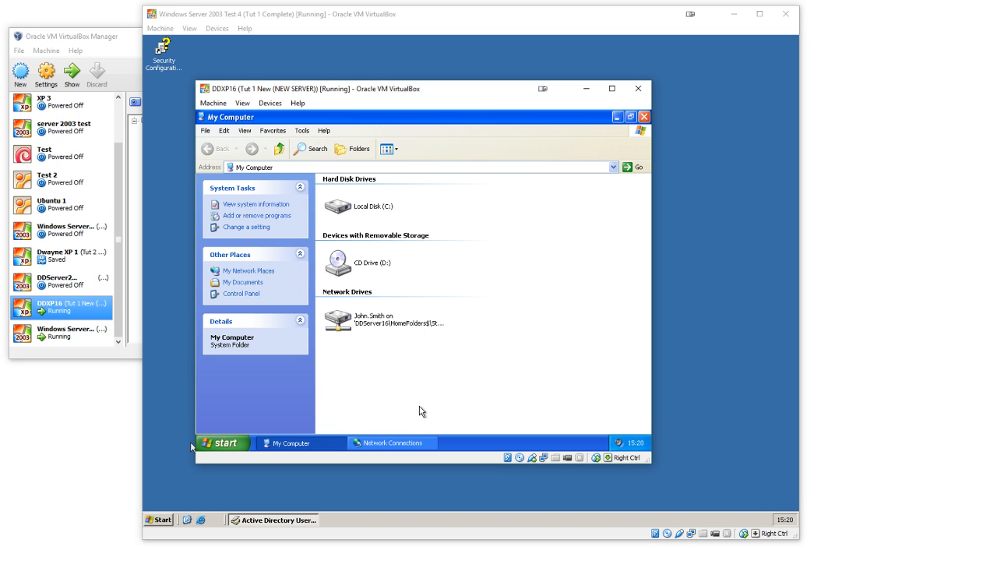
{"action": "left_click", "coordinate": [304, 443]}
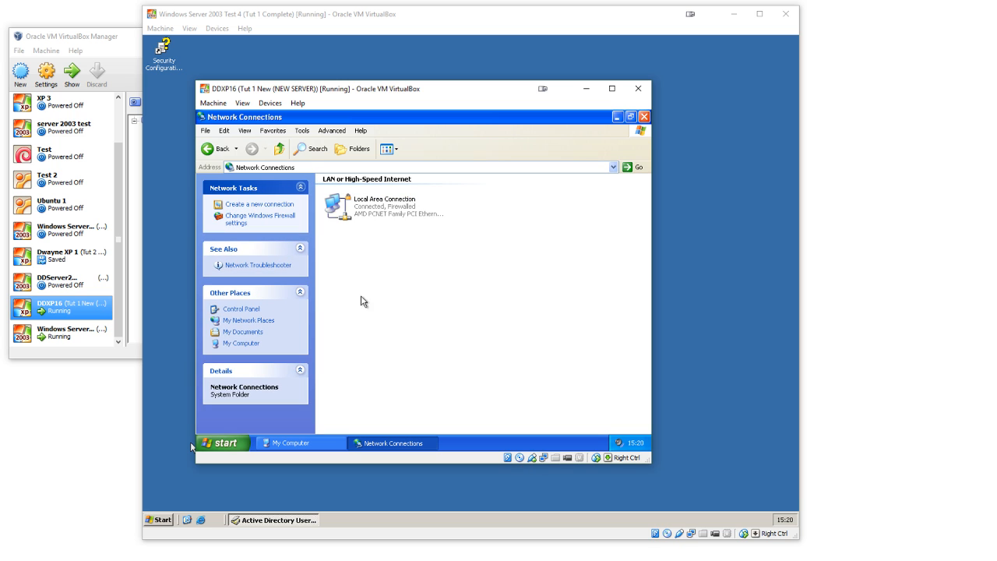
{"action": "left_click", "coordinate": [643, 117]}
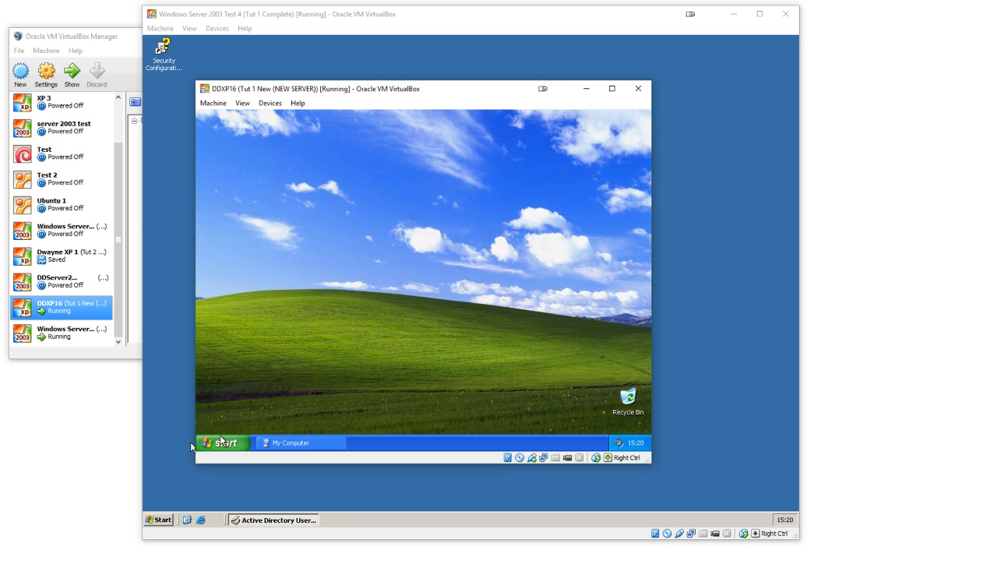
Step: Create a text document named "Test file 1" in the student's My Documents folder
{"action": "left_click", "coordinate": [222, 441]}
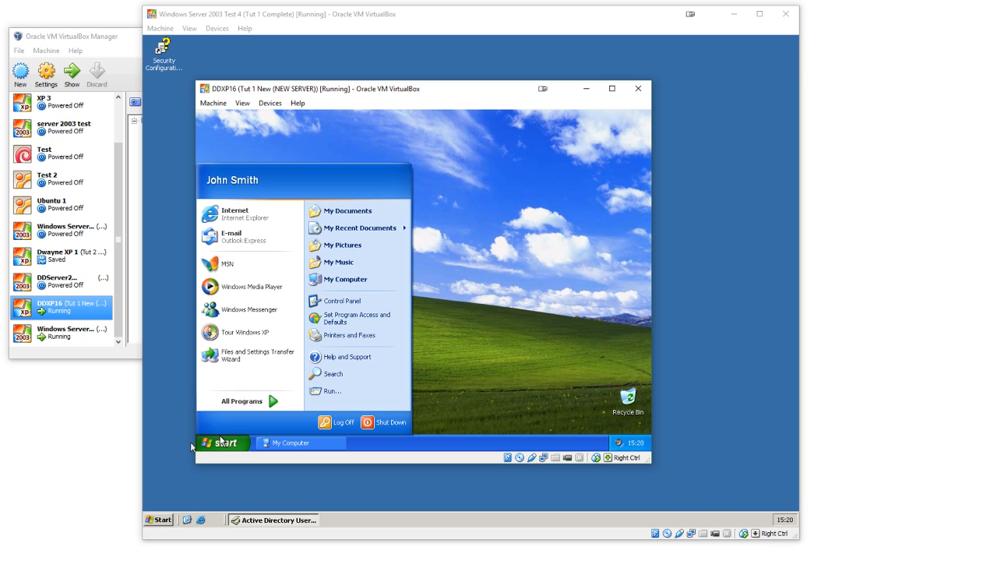
{"action": "left_click", "coordinate": [356, 212]}
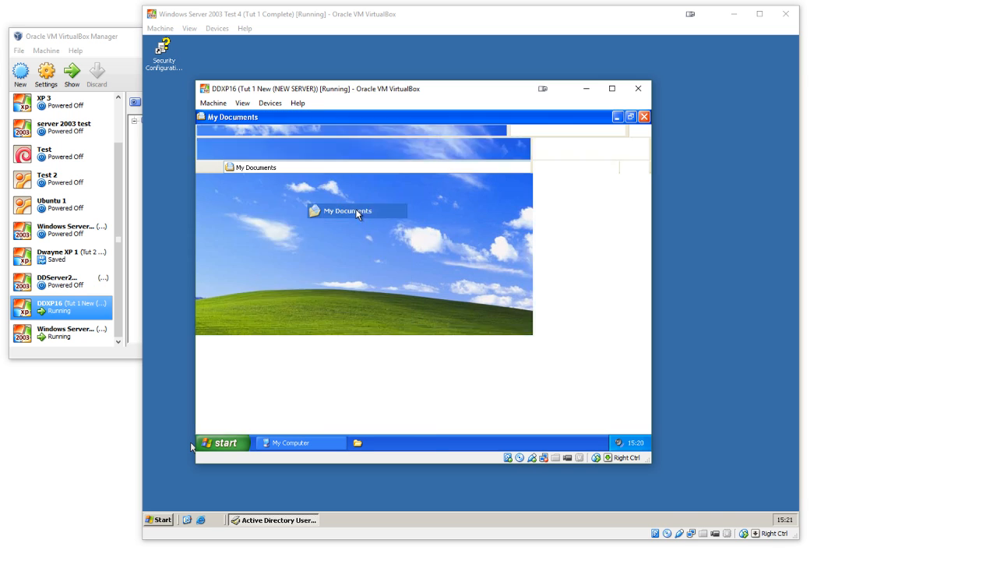
{"action": "right_click", "coordinate": [382, 268]}
{"action": "mouse_move", "coordinate": [441, 336]}
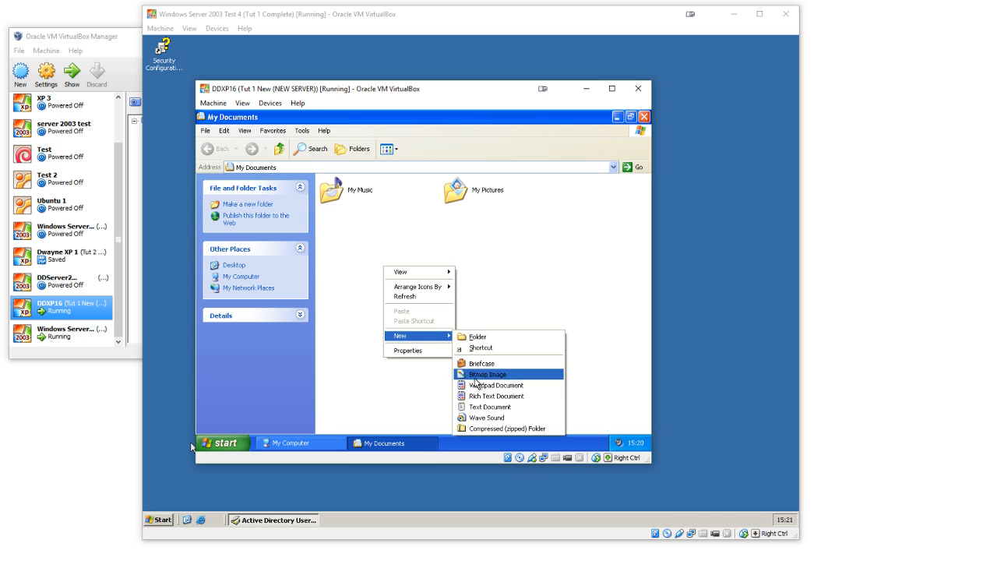
{"action": "left_click", "coordinate": [486, 406]}
{"action": "type", "text": "Test file 1"}
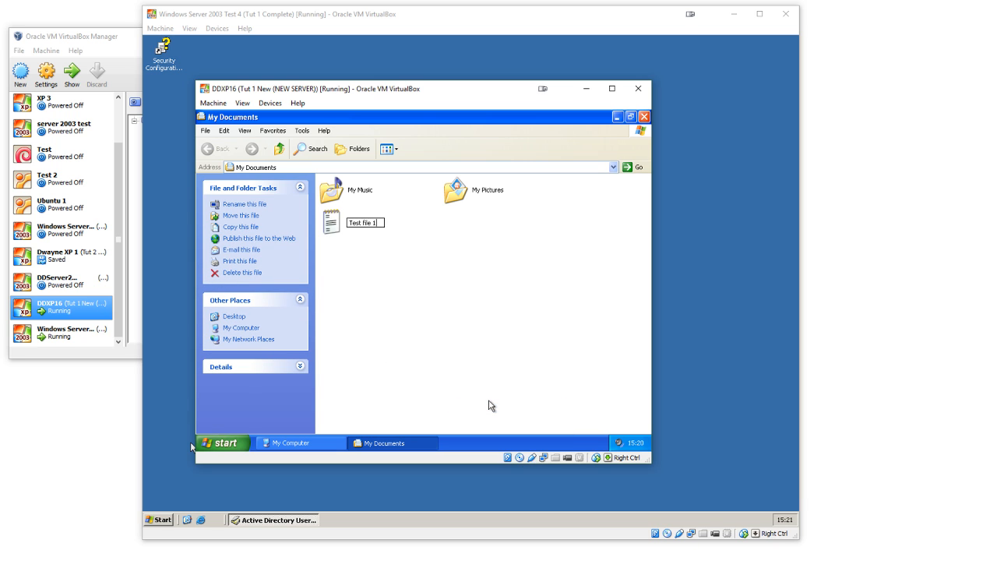
{"action": "key", "text": "Return"}
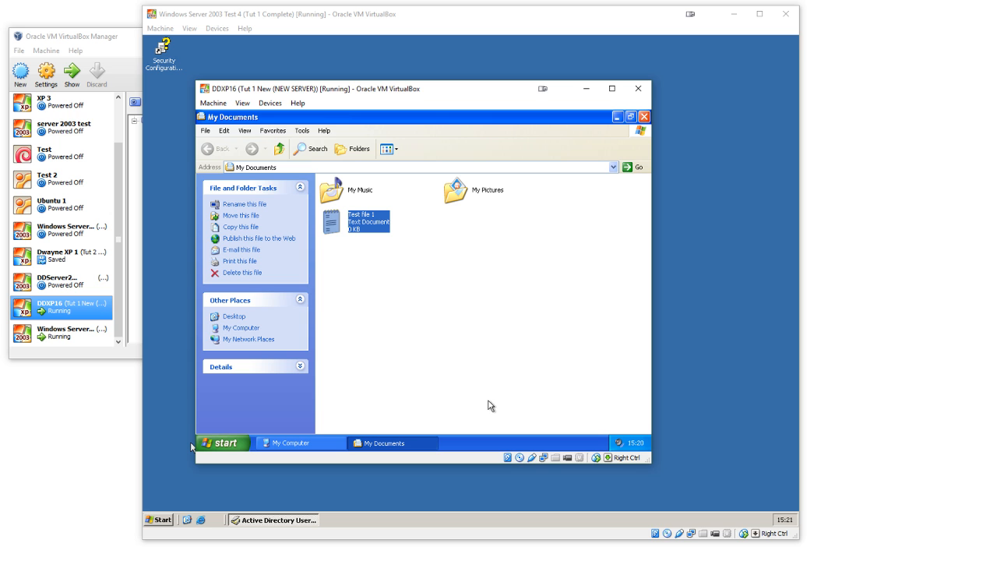
Step: Minimize My Documents and create a text document named "test file 2" on the XP desktop
{"action": "left_click", "coordinate": [618, 117]}
{"action": "right_click", "coordinate": [474, 250]}
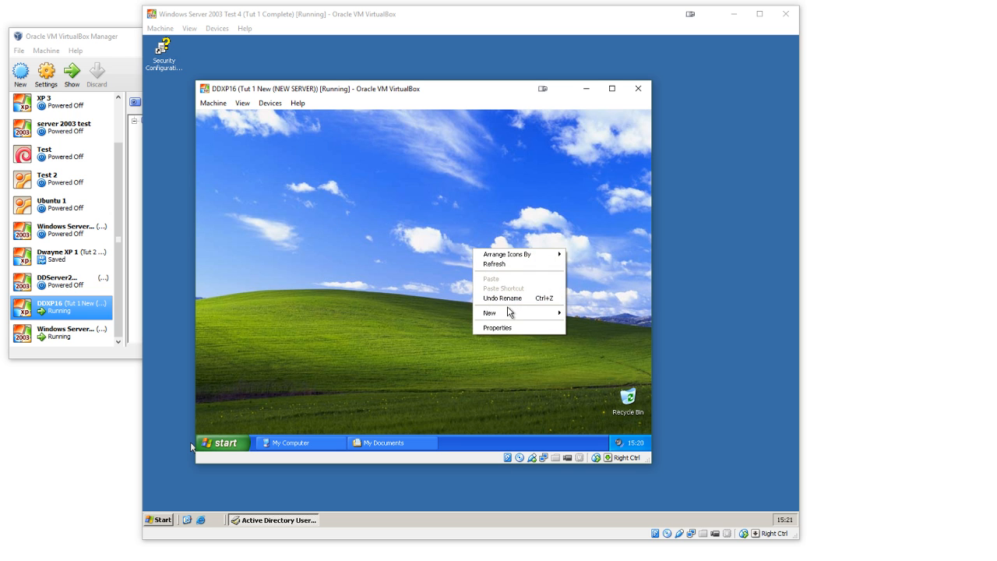
{"action": "mouse_move", "coordinate": [527, 313]}
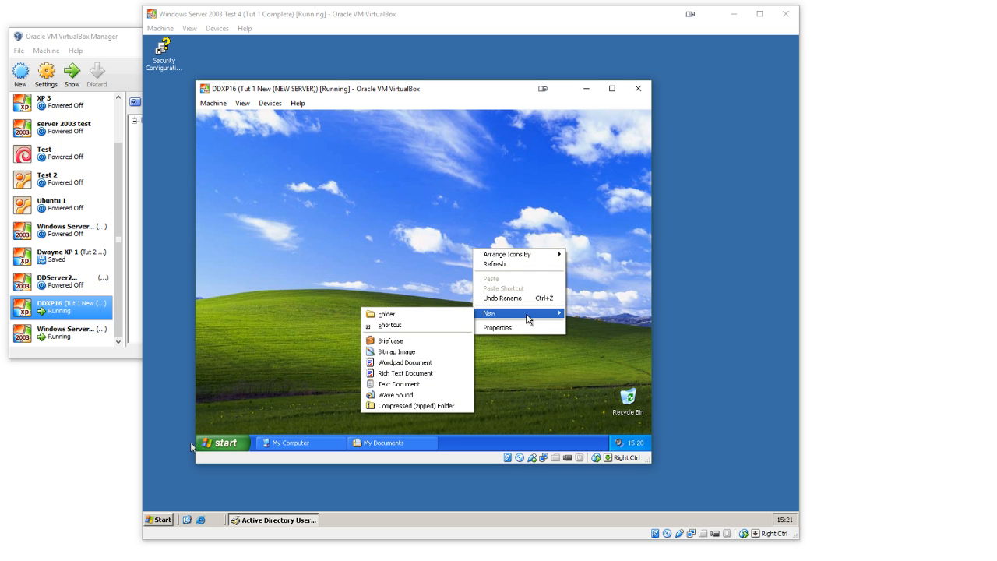
{"action": "left_click", "coordinate": [417, 385]}
{"action": "type", "text": "test file 2"}
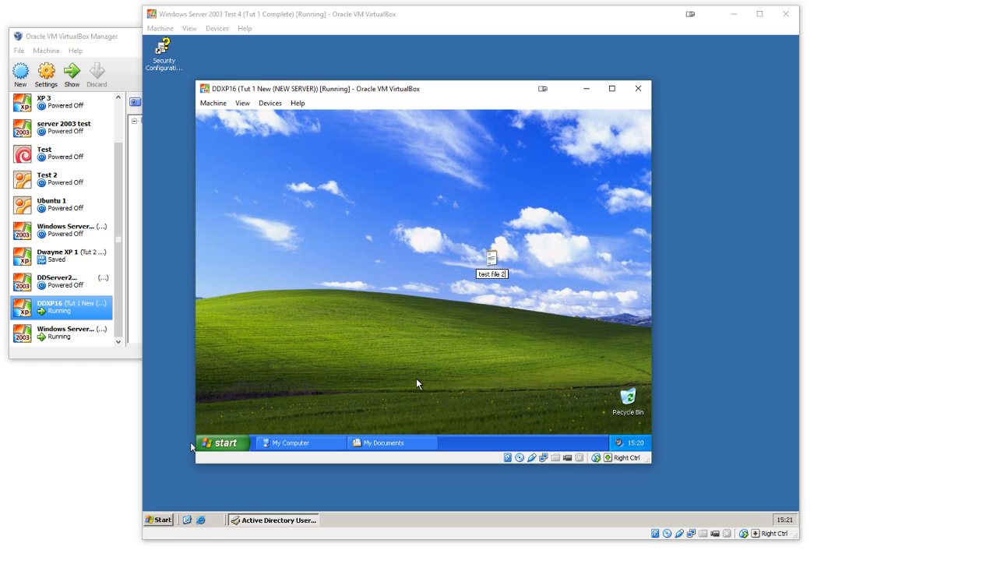
{"action": "key", "text": "Return"}
Step: Open the student's network home drive (P:), refresh it, and check whether the new test files are stored there
{"action": "left_click", "coordinate": [323, 443]}
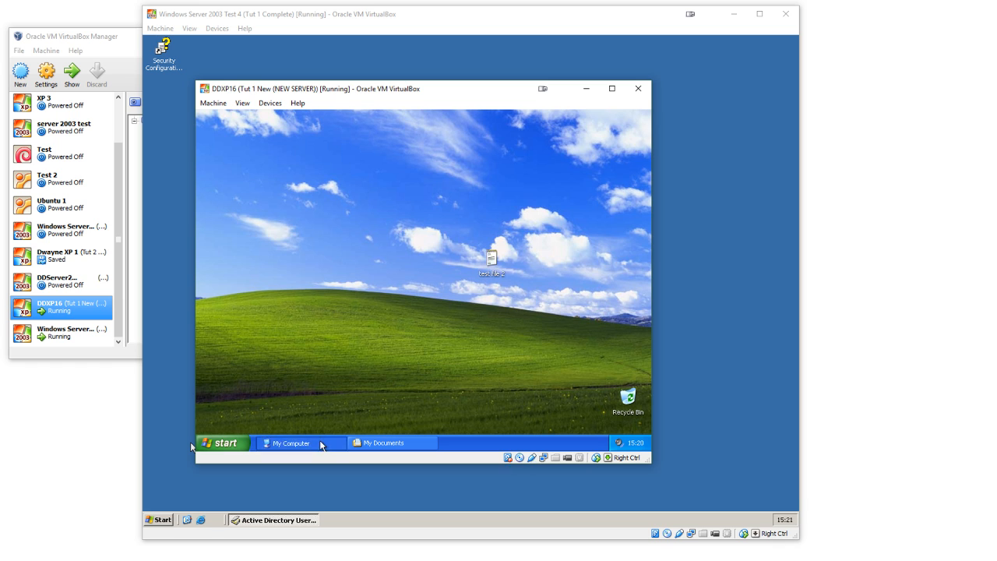
{"action": "double_click", "coordinate": [363, 321]}
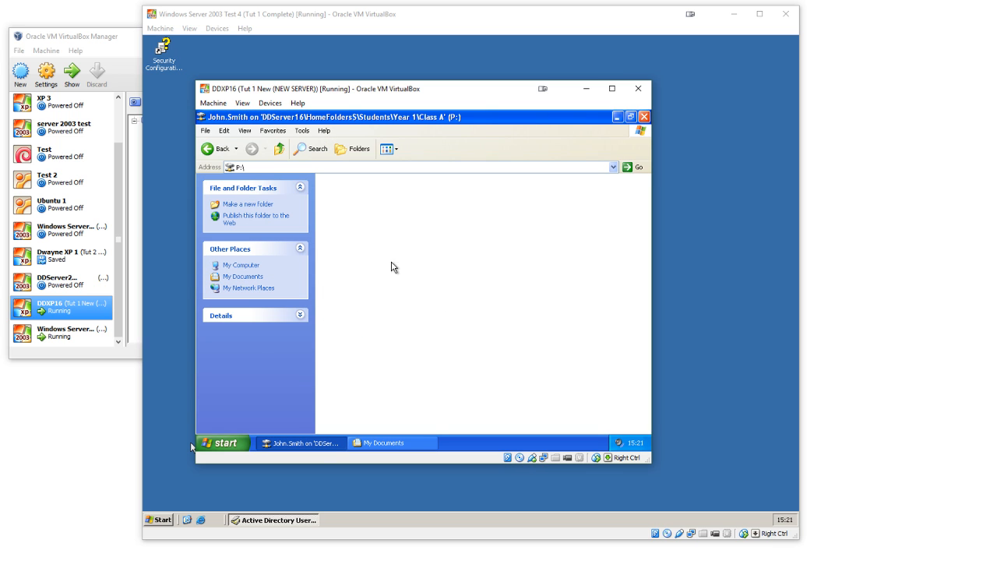
{"action": "right_click", "coordinate": [392, 263]}
{"action": "left_click", "coordinate": [411, 293]}
{"action": "left_click", "coordinate": [362, 443]}
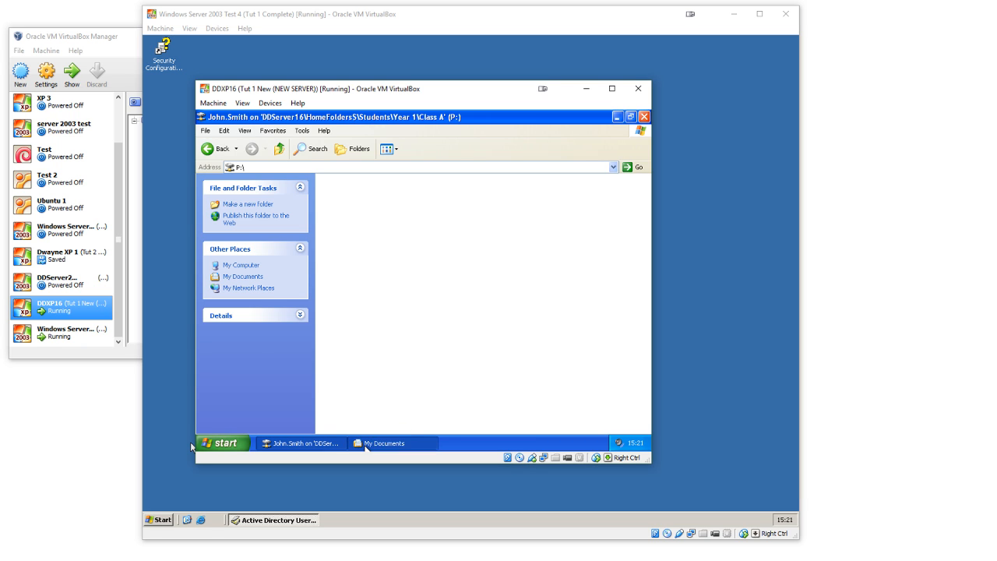
{"action": "left_click", "coordinate": [362, 444]}
{"action": "left_click", "coordinate": [308, 445]}
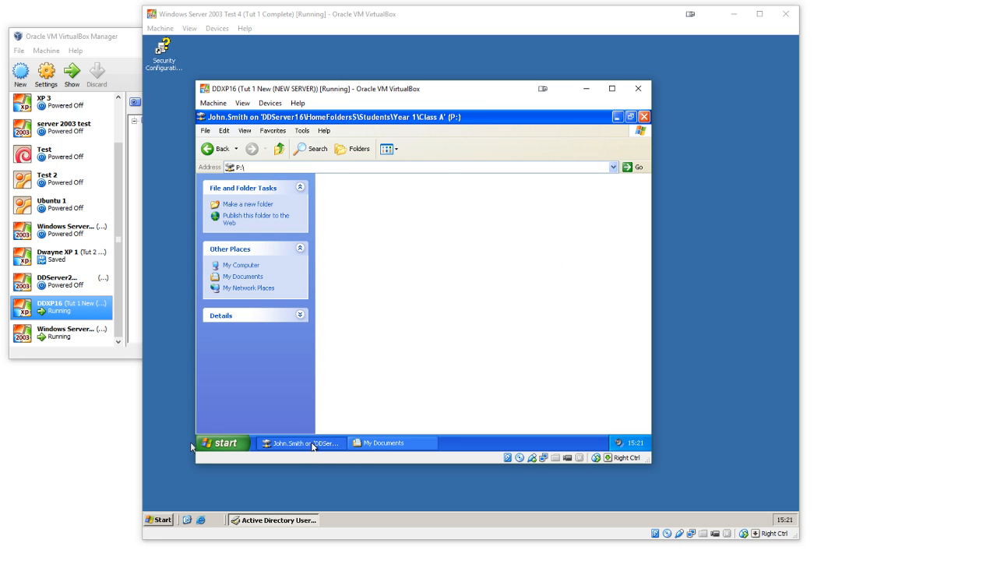
{"action": "left_click", "coordinate": [312, 445]}
{"action": "left_click", "coordinate": [374, 445]}
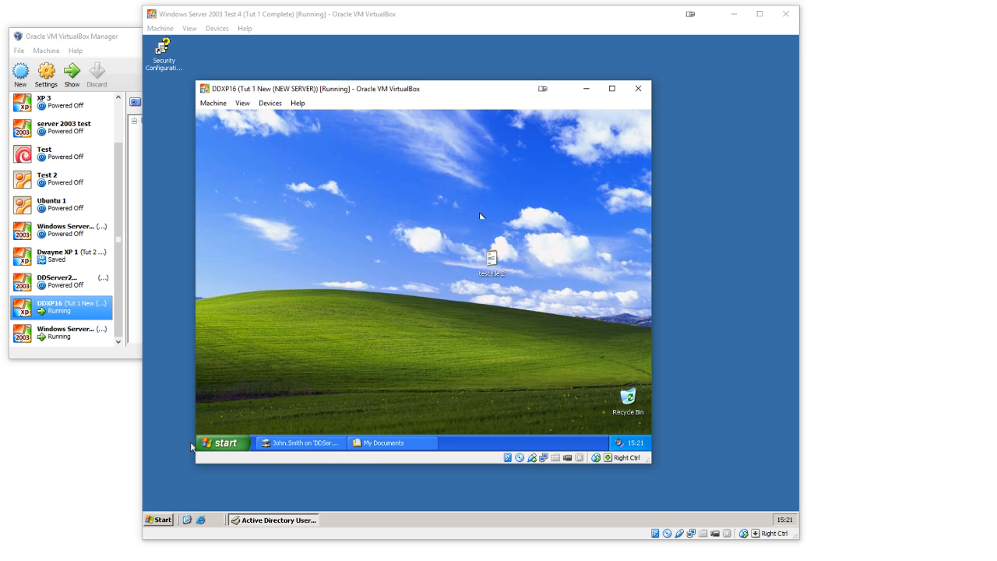
{"action": "mouse_move", "coordinate": [462, 232]}
{"action": "left_mouse_down"}
{"action": "mouse_move", "coordinate": [533, 311]}
{"action": "mouse_move", "coordinate": [445, 236]}
{"action": "left_mouse_up"}
{"action": "left_click", "coordinate": [468, 356]}
{"action": "left_click", "coordinate": [664, 371]}
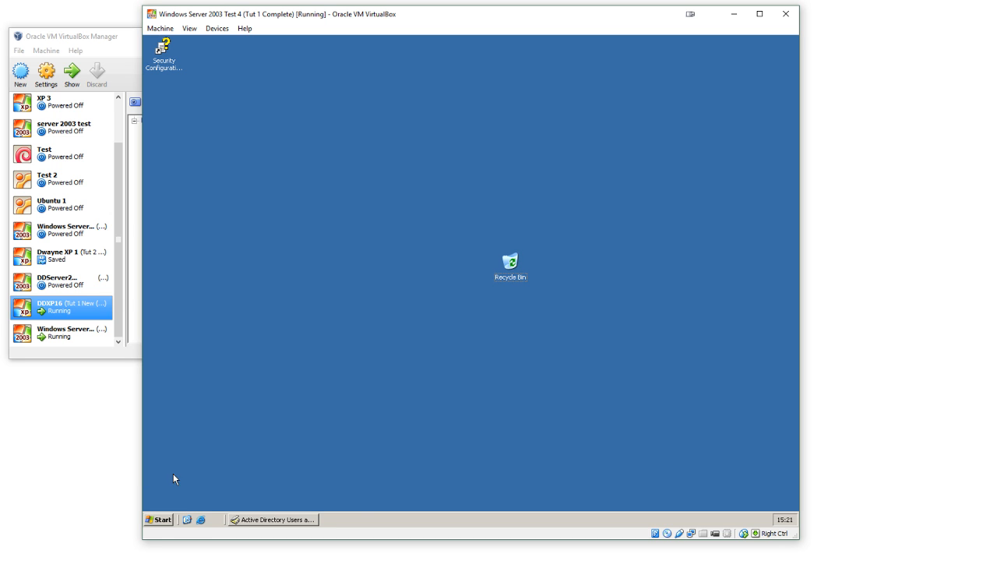
{"action": "left_click", "coordinate": [159, 520]}
{"action": "left_click", "coordinate": [450, 369]}
{"action": "mouse_move", "coordinate": [647, 555]}
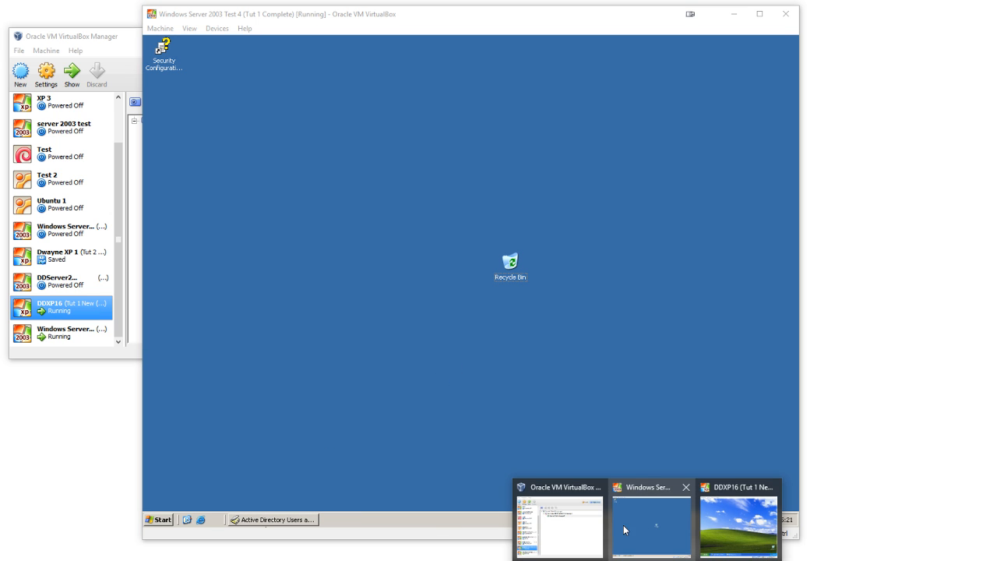
{"action": "left_click", "coordinate": [723, 512]}
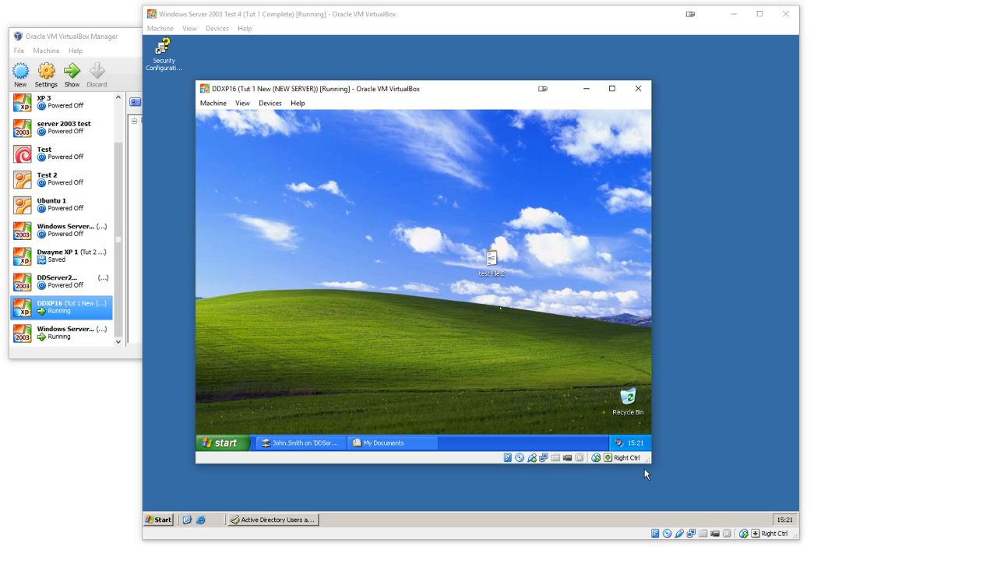
Step: Reopen My Documents in the XP session to check the stored test file
{"action": "left_click", "coordinate": [384, 442]}
{"action": "left_click", "coordinate": [374, 305]}
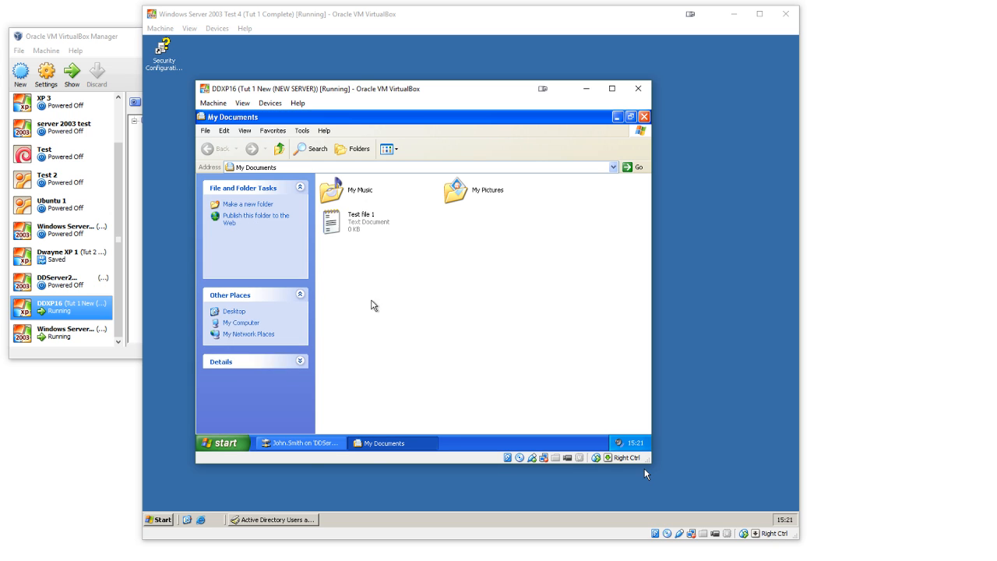
{"action": "left_click", "coordinate": [208, 441]}
Step: Switch to the Windows Server 2003 machine and open the Class A organizational unit's group policy for editing
{"action": "left_click", "coordinate": [374, 488]}
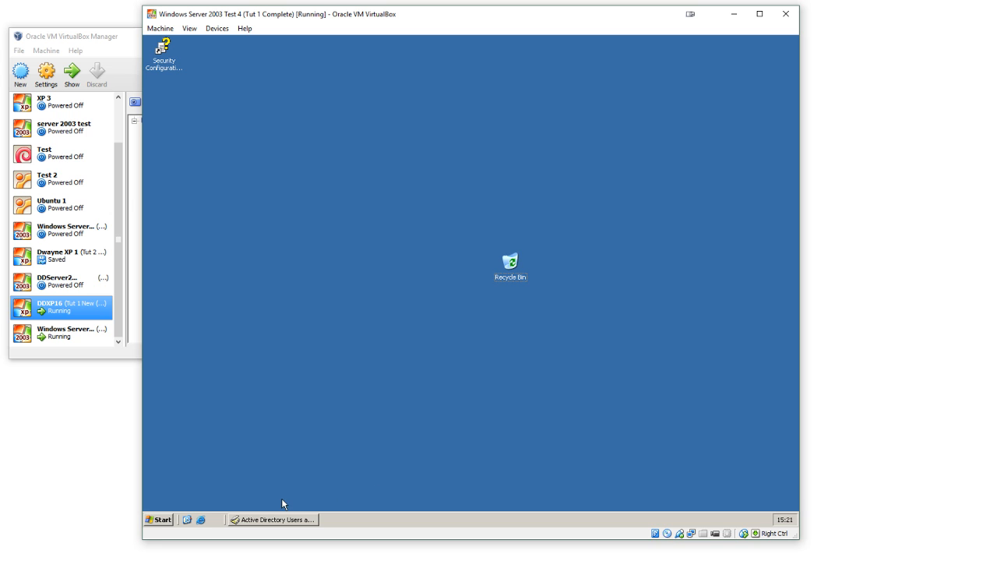
{"action": "left_click", "coordinate": [246, 520]}
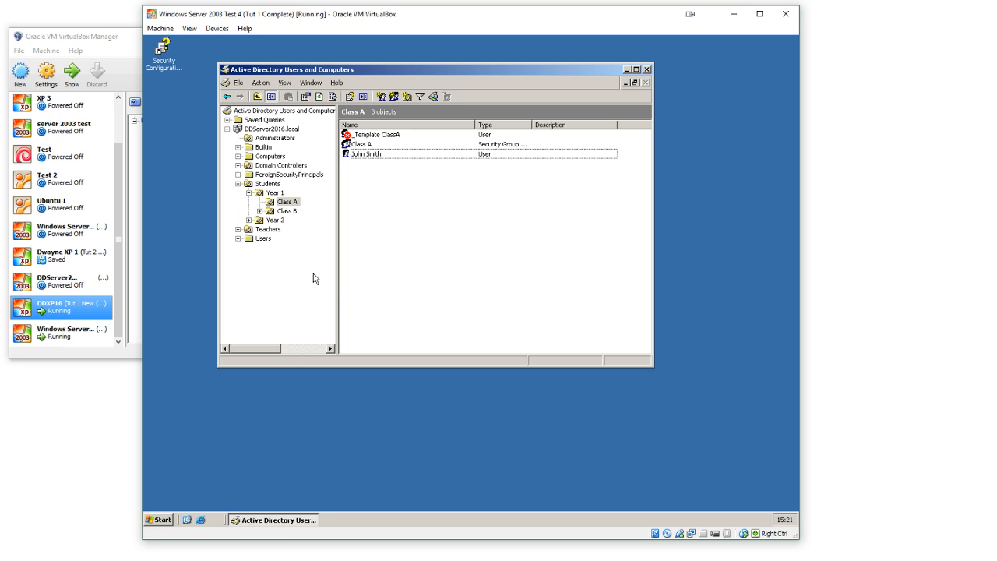
{"action": "left_click", "coordinate": [267, 183]}
{"action": "left_click", "coordinate": [285, 202]}
{"action": "right_click", "coordinate": [284, 204]}
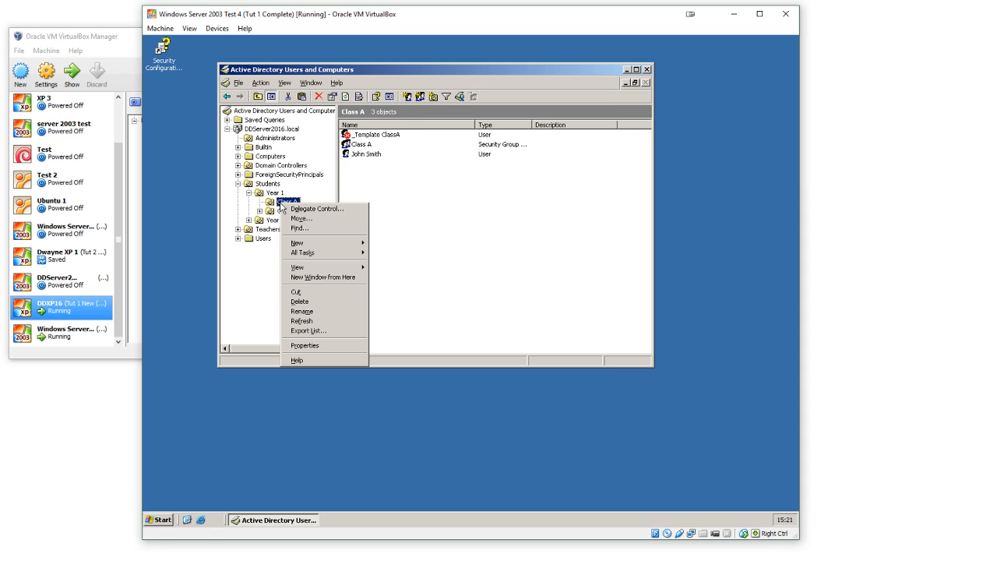
{"action": "left_click", "coordinate": [310, 346]}
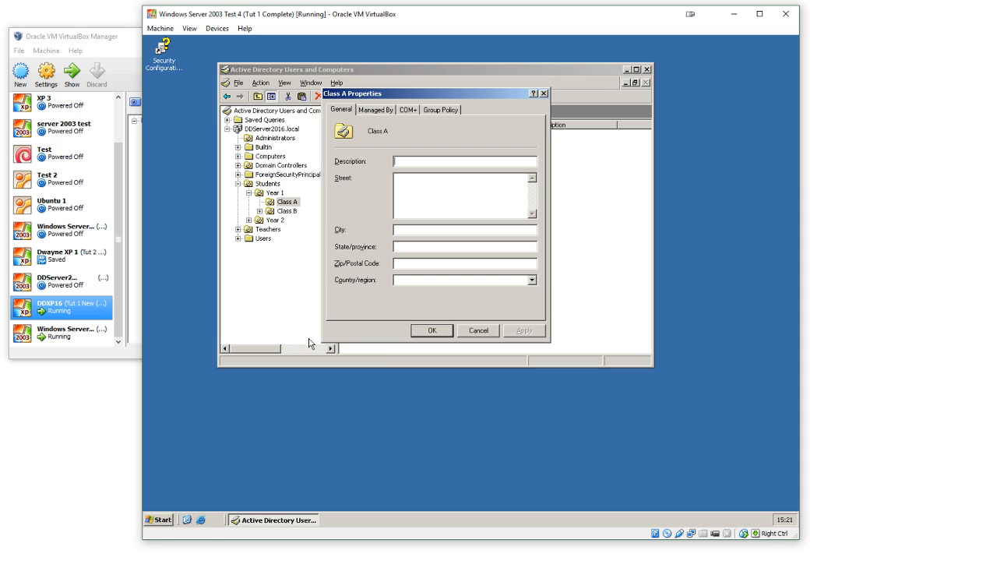
{"action": "left_click", "coordinate": [441, 110]}
{"action": "double_click", "coordinate": [365, 187]}
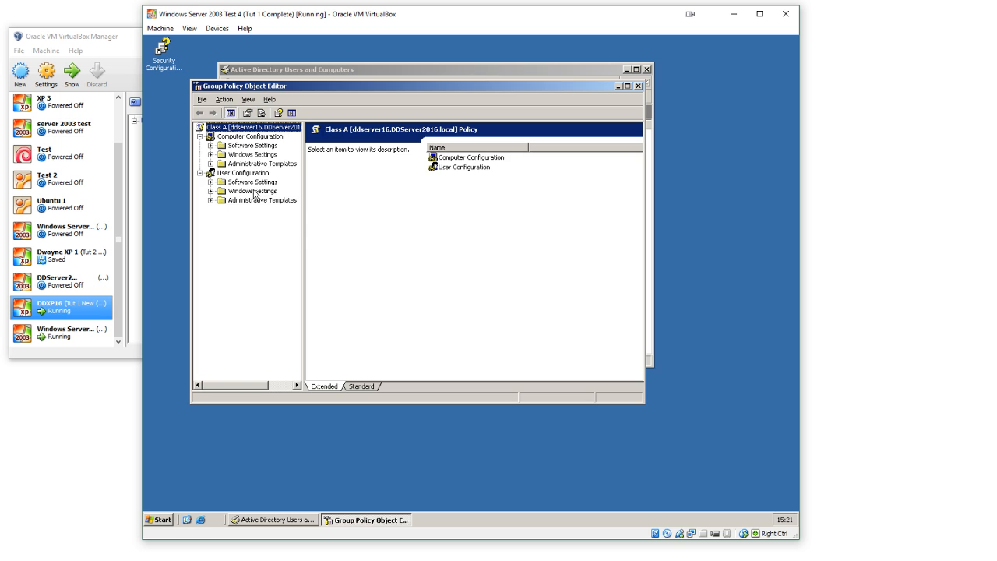
Step: In the Class A policy's user folder redirection, set My Documents to redirect to the user's home directory and apply it
{"action": "double_click", "coordinate": [254, 192]}
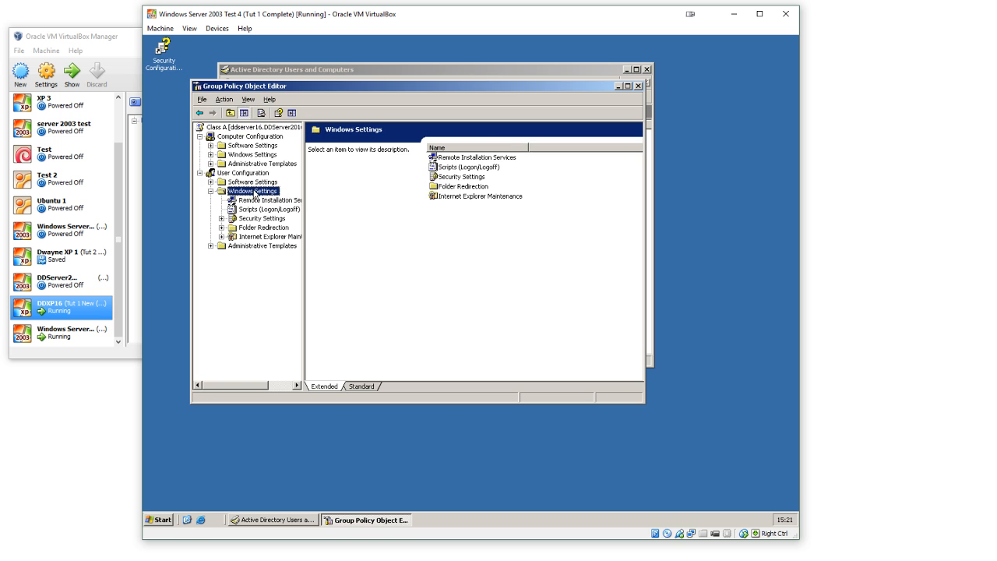
{"action": "double_click", "coordinate": [259, 229]}
{"action": "left_click", "coordinate": [269, 255]}
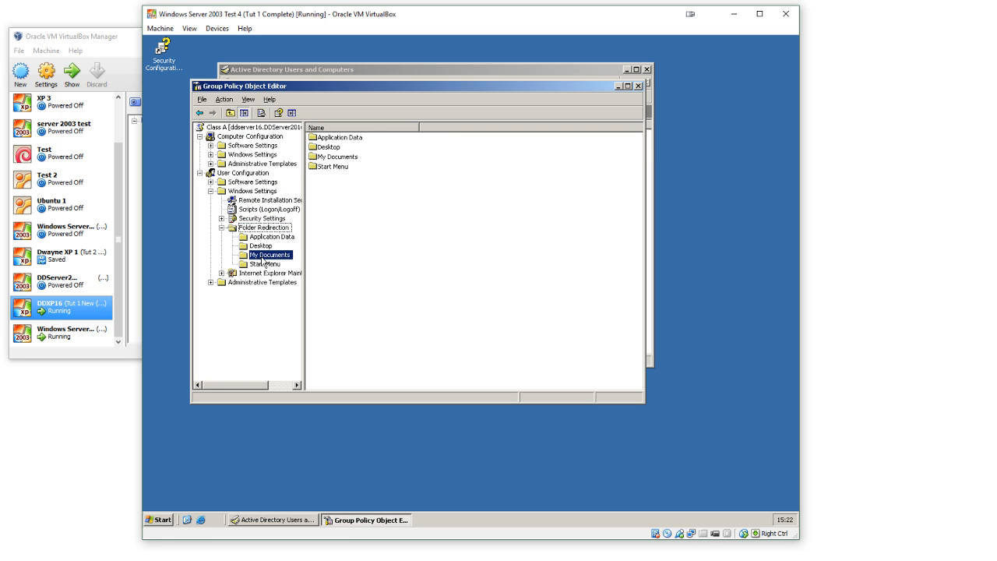
{"action": "right_click", "coordinate": [392, 219]}
{"action": "left_click", "coordinate": [413, 253]}
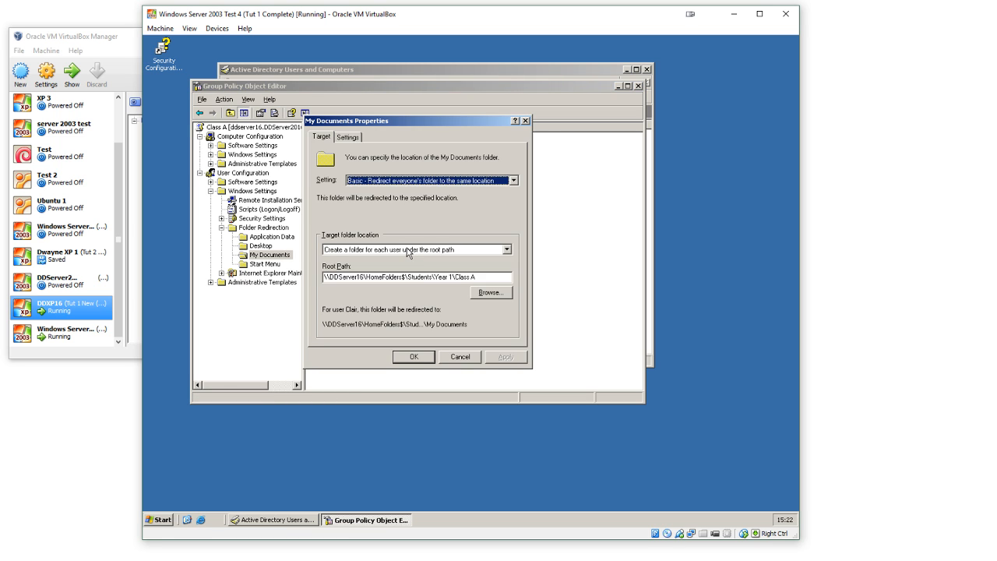
{"action": "left_click", "coordinate": [407, 251]}
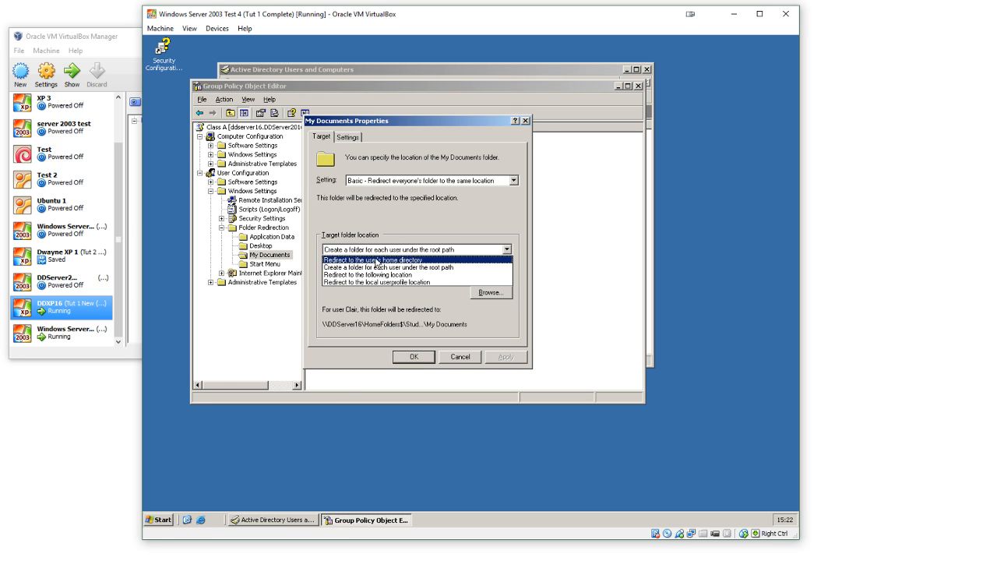
{"action": "left_click", "coordinate": [350, 261]}
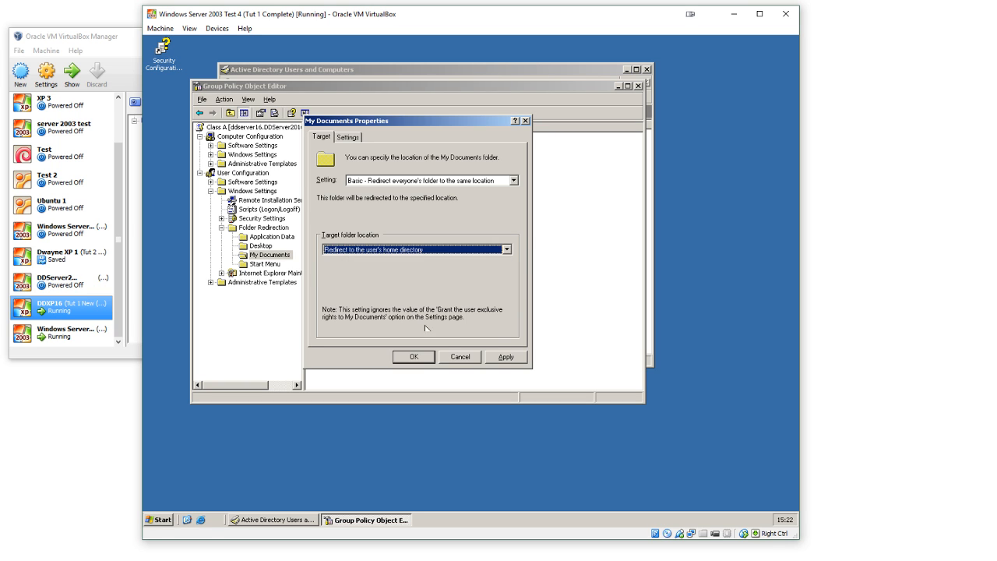
{"action": "left_click", "coordinate": [507, 357]}
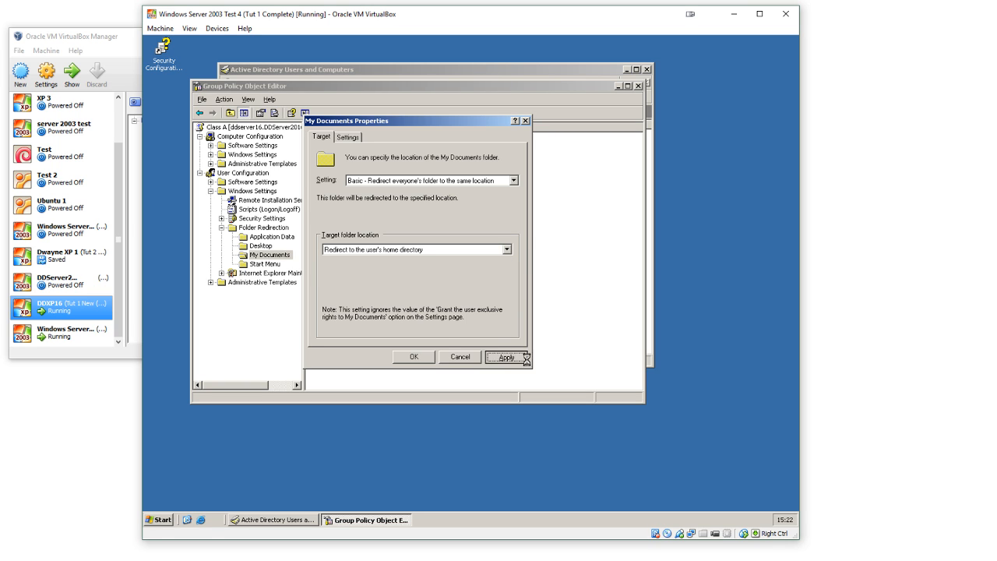
{"action": "left_click", "coordinate": [410, 359]}
Step: Check the connected home folder path in the Class A student's account profile in Active Directory
{"action": "left_click", "coordinate": [291, 524]}
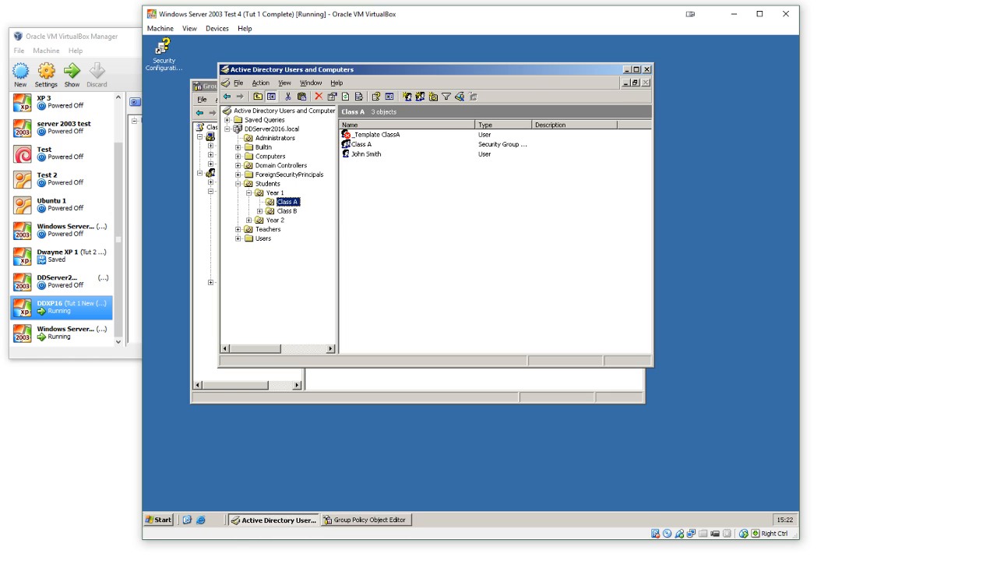
{"action": "double_click", "coordinate": [365, 154]}
{"action": "left_click", "coordinate": [460, 145]}
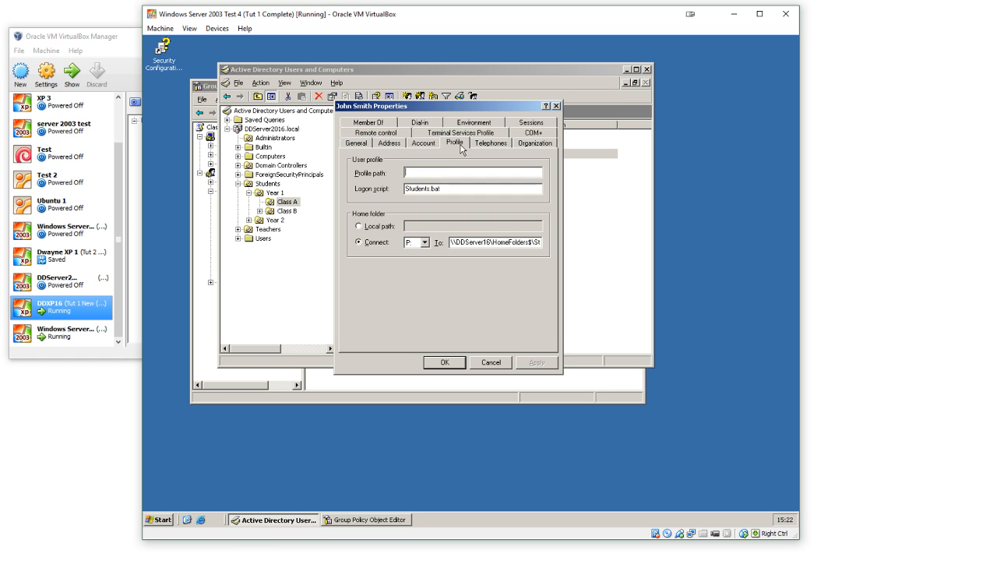
{"action": "left_click_drag", "start_coordinate": [489, 243], "coordinate": [547, 243]}
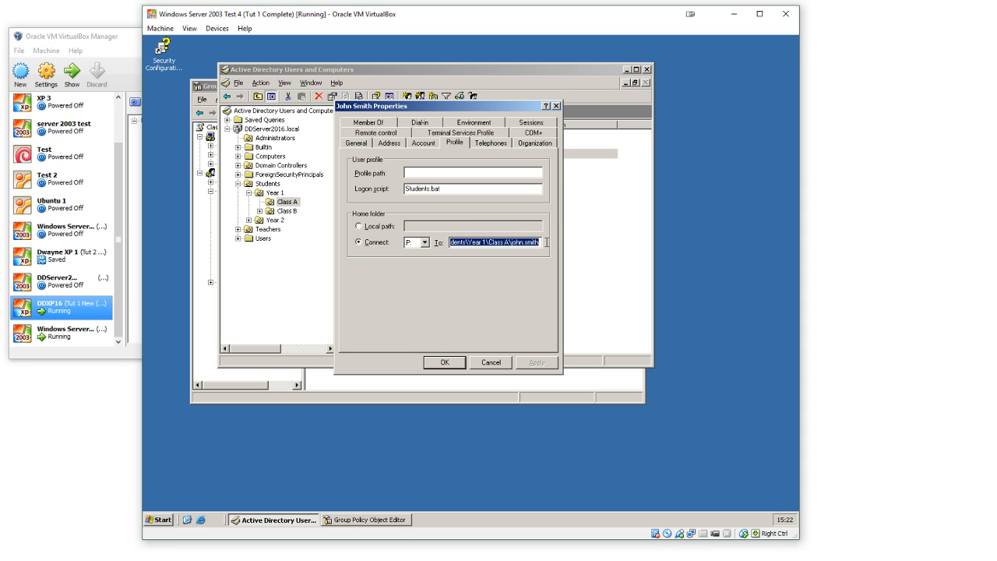
{"action": "left_click", "coordinate": [513, 245]}
{"action": "left_click", "coordinate": [441, 364]}
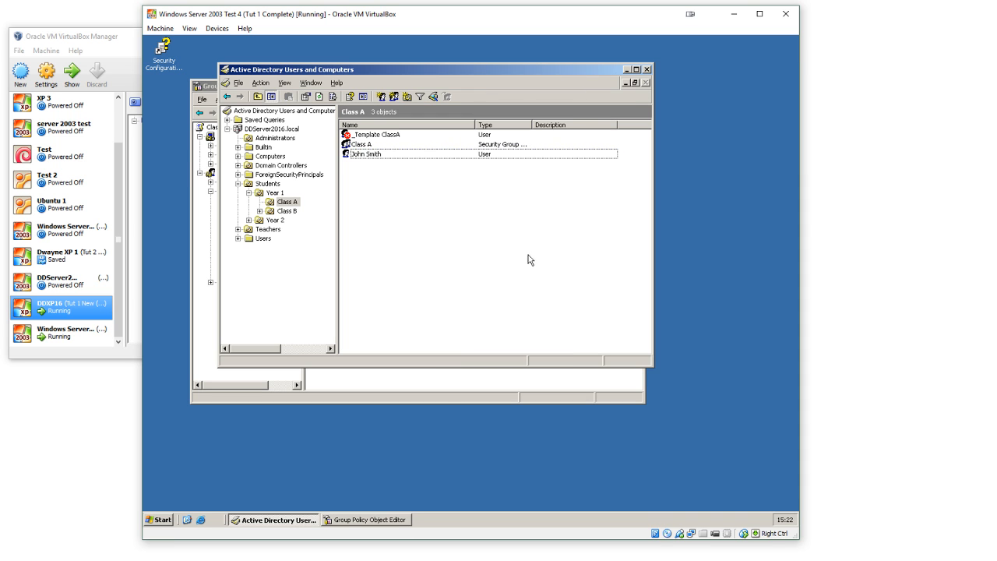
Step: Accept the Class A properties and close Active Directory Users and Computers and the Group Policy Object Editor
{"action": "left_click", "coordinate": [647, 70]}
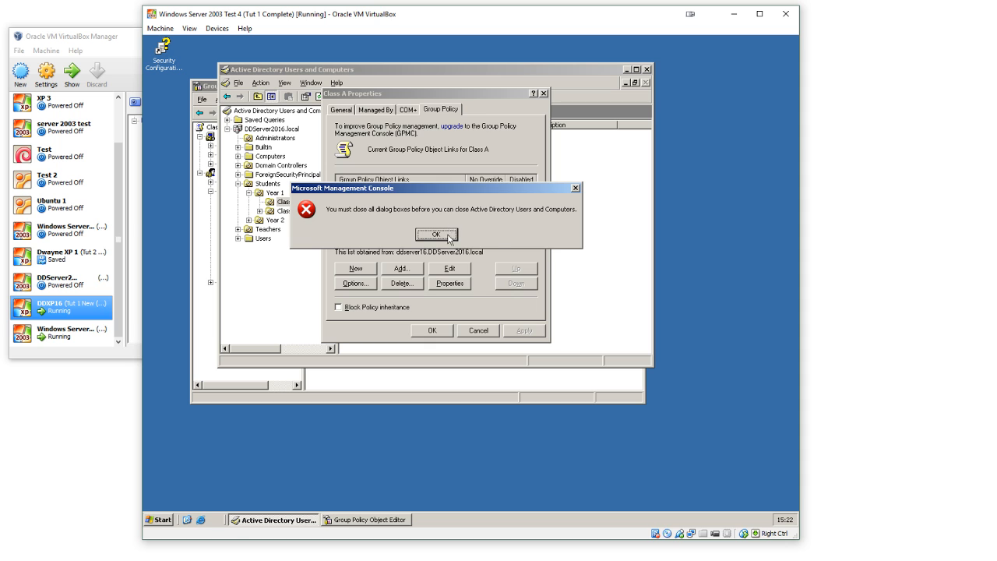
{"action": "left_click", "coordinate": [449, 237]}
{"action": "left_click", "coordinate": [430, 332]}
{"action": "left_click", "coordinate": [646, 69]}
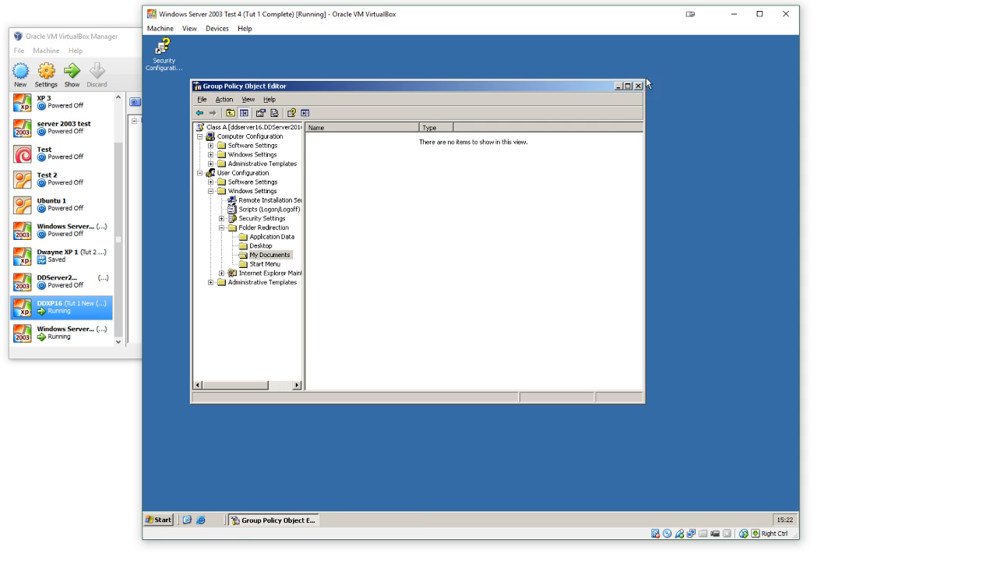
{"action": "left_click", "coordinate": [637, 87]}
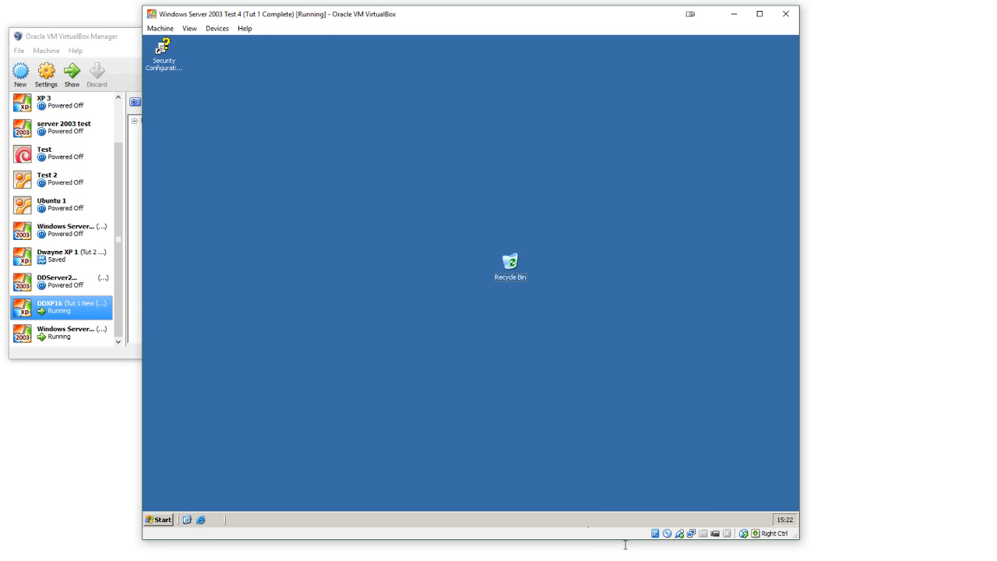
Step: Switch to the Windows XP machine and end the student's session to return to the logon screen
{"action": "left_click", "coordinate": [744, 518]}
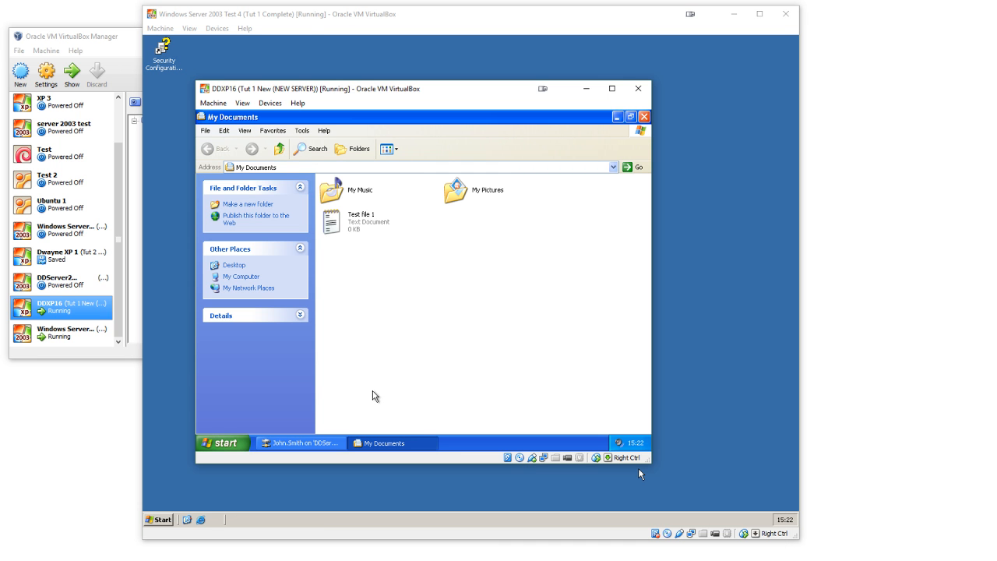
{"action": "left_click", "coordinate": [234, 444]}
{"action": "left_click", "coordinate": [467, 284]}
{"action": "right_click", "coordinate": [451, 276]}
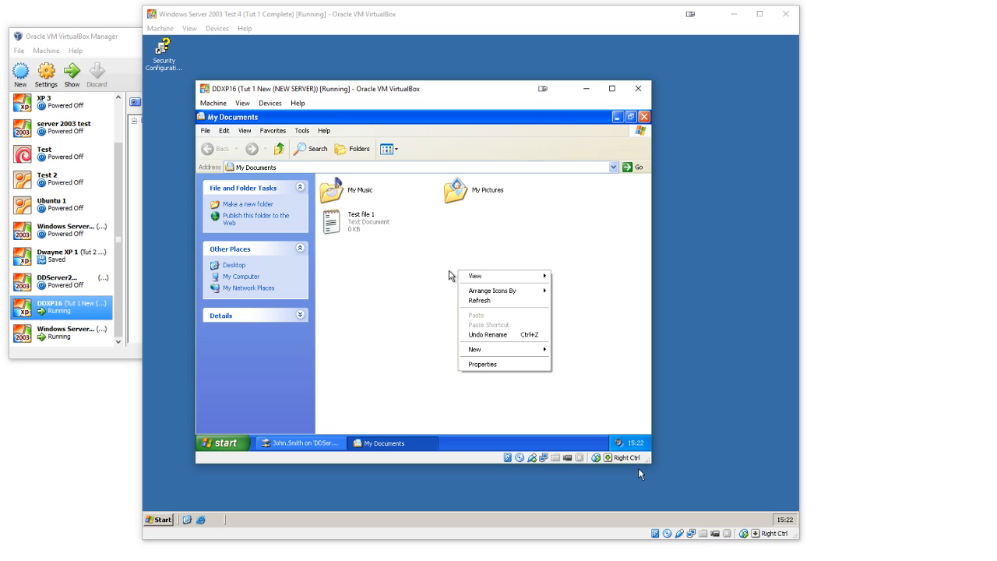
{"action": "left_click", "coordinate": [449, 276]}
{"action": "left_click", "coordinate": [226, 442]}
{"action": "left_click", "coordinate": [388, 415]}
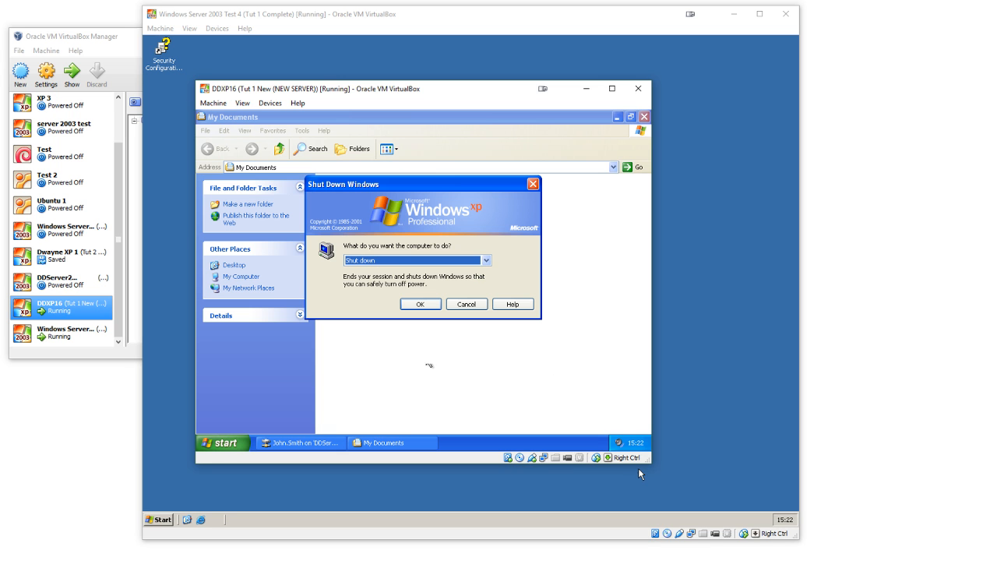
{"action": "left_click", "coordinate": [473, 260]}
{"action": "left_click", "coordinate": [427, 287]}
{"action": "left_click", "coordinate": [418, 305]}
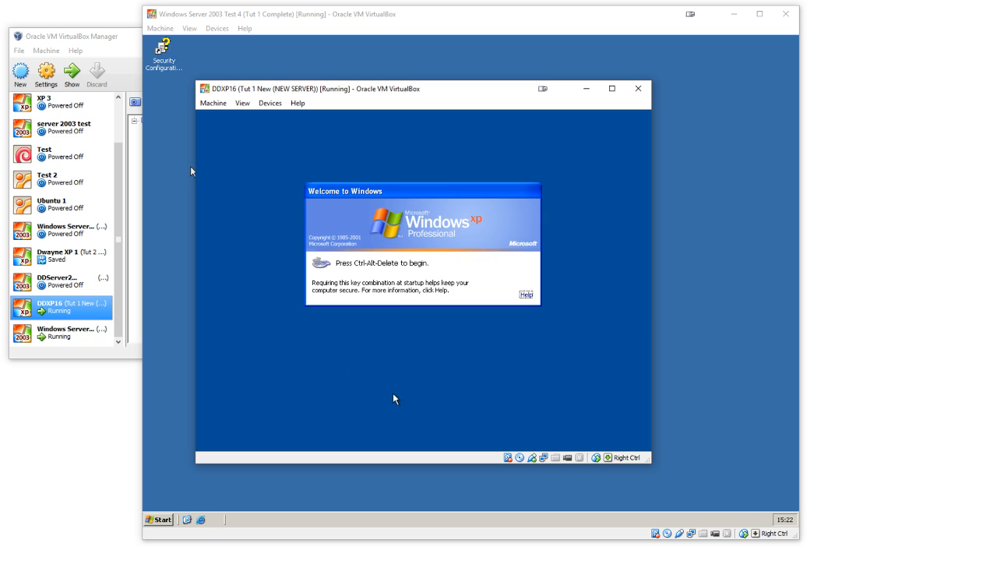
Step: Log on to the XP machine's DDSERVER2016 domain as the Class A student, entering the account password
{"action": "left_click", "coordinate": [213, 103]}
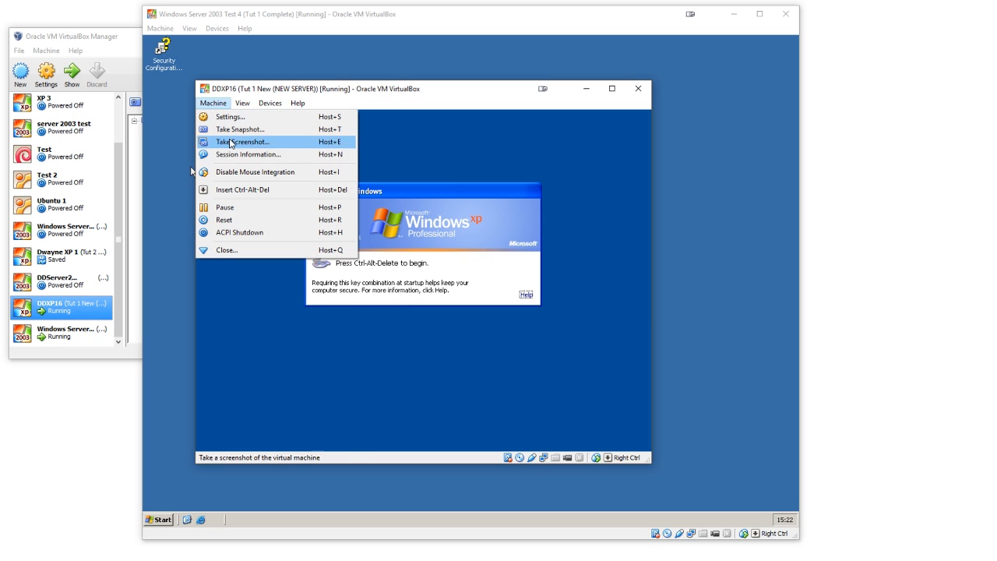
{"action": "left_click", "coordinate": [238, 190]}
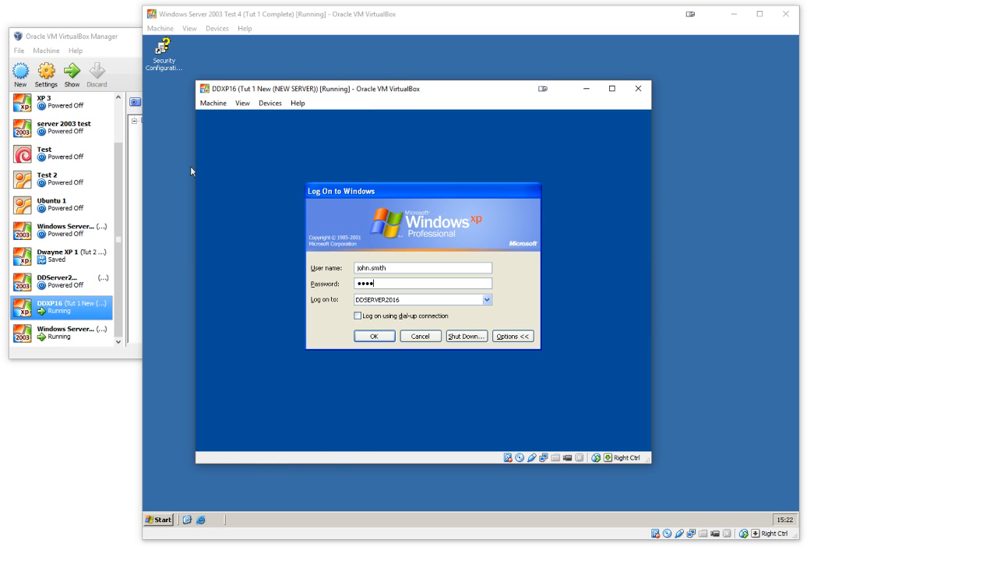
{"action": "key", "text": "Return"}
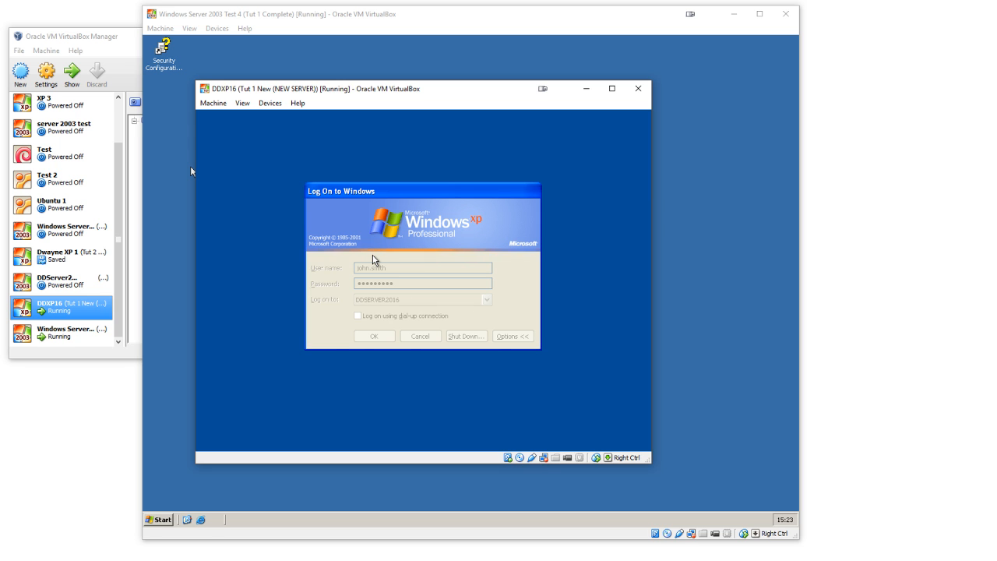
{"action": "left_click", "coordinate": [681, 277]}
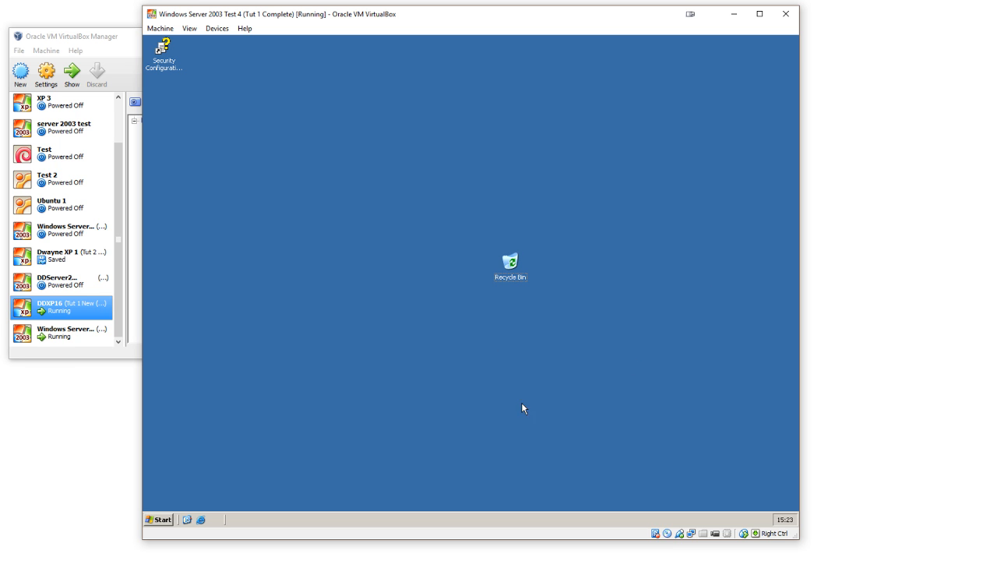
{"action": "mouse_move", "coordinate": [646, 560]}
{"action": "left_click", "coordinate": [740, 530]}
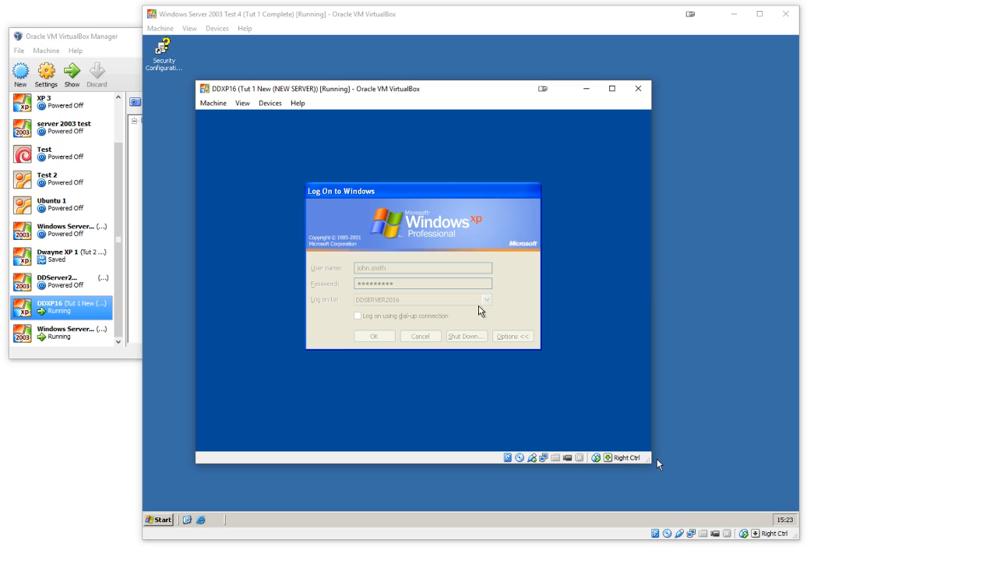
{"action": "left_click_drag", "start_coordinate": [410, 189], "coordinate": [405, 146]}
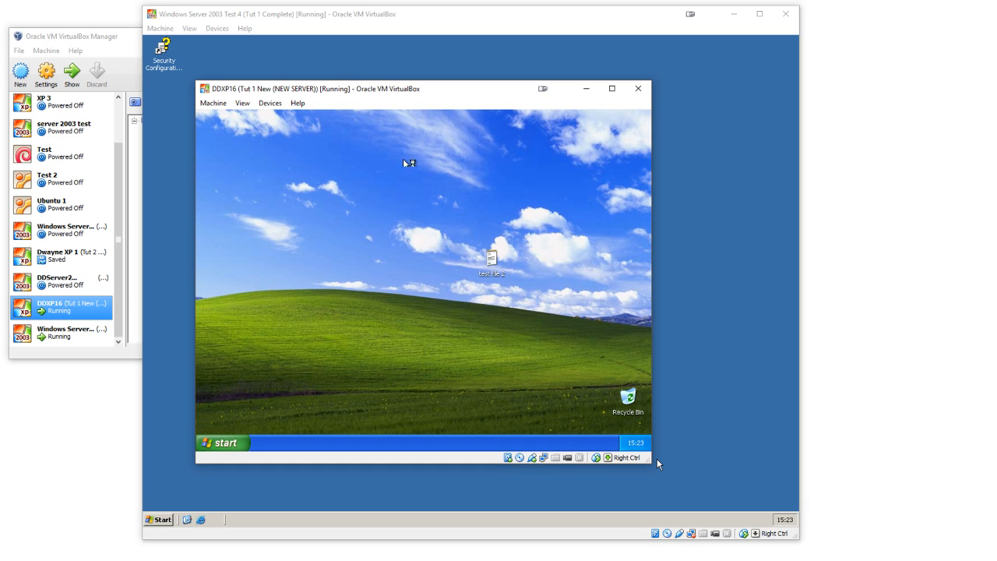
Step: Open the student's My Documents and create a text document named "test 2" in it
{"action": "left_click", "coordinate": [234, 444]}
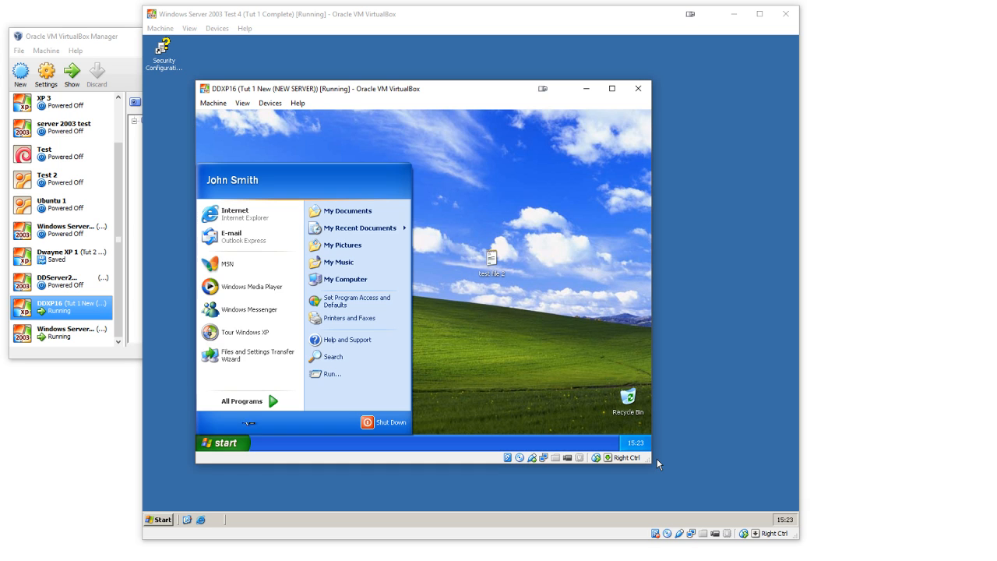
{"action": "left_click", "coordinate": [347, 211]}
{"action": "right_click", "coordinate": [421, 260]}
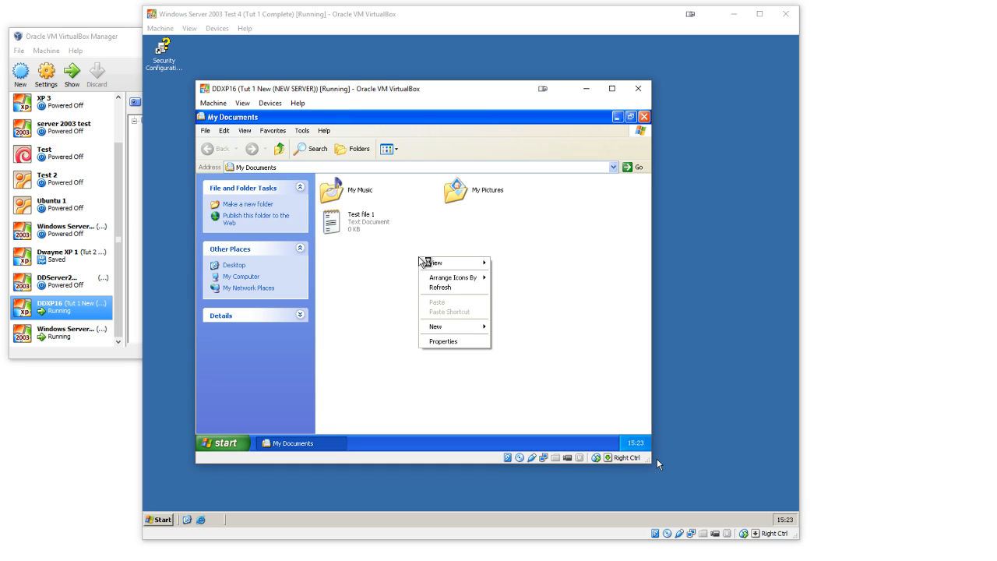
{"action": "mouse_move", "coordinate": [456, 327]}
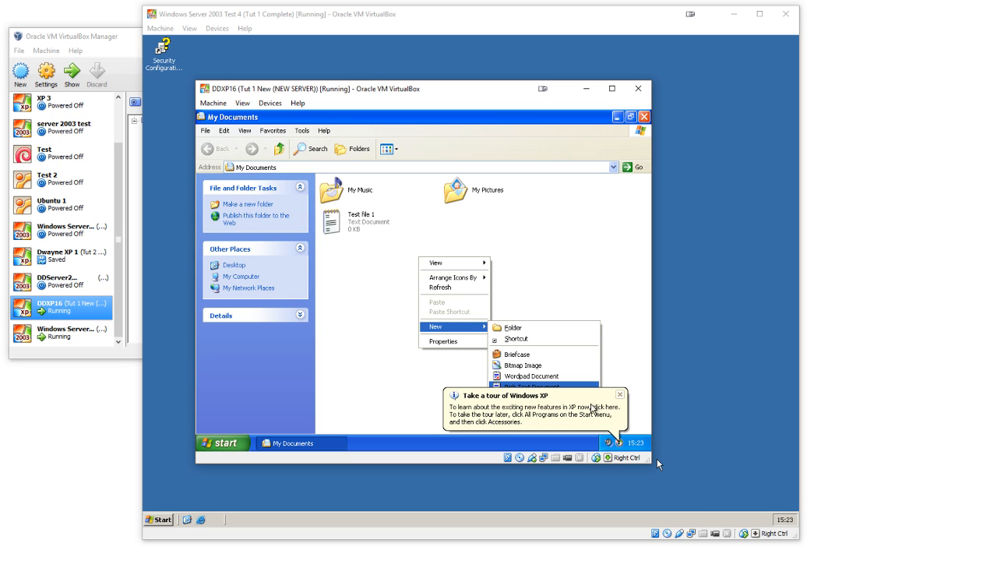
{"action": "left_click", "coordinate": [620, 395]}
{"action": "right_click", "coordinate": [505, 336]}
{"action": "mouse_move", "coordinate": [536, 405]}
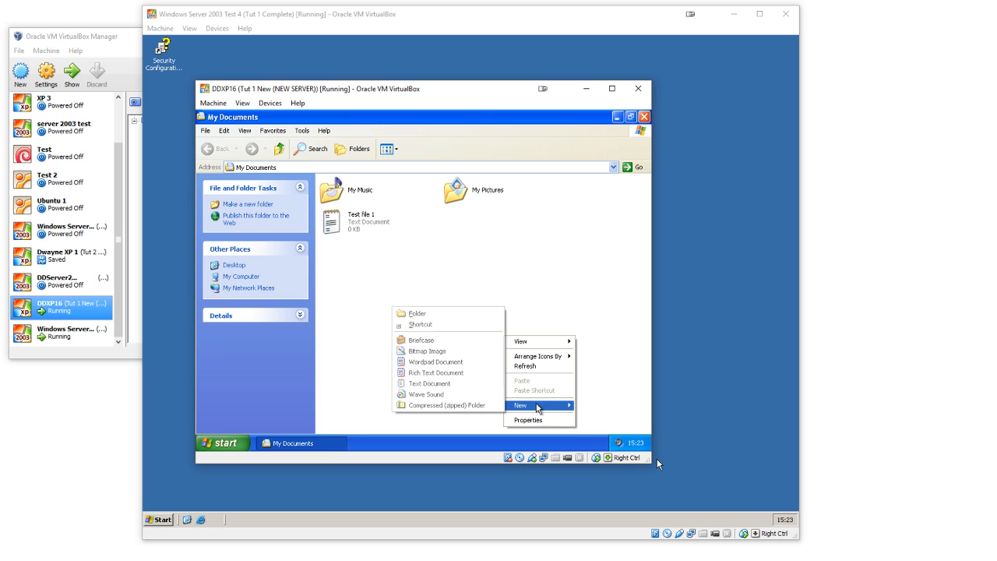
{"action": "left_click", "coordinate": [459, 383]}
{"action": "type", "text": "test"}
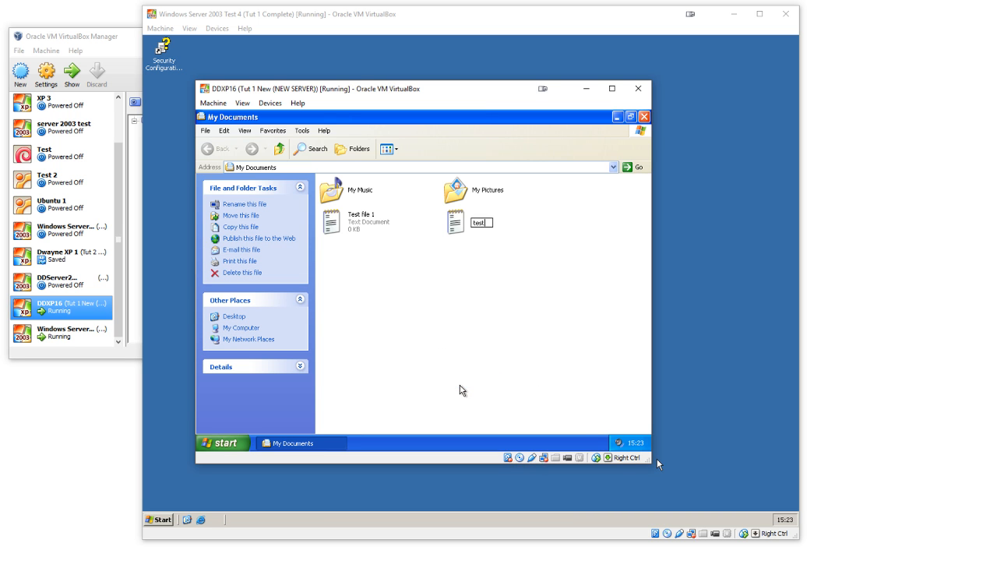
{"action": "type", "text": " 2"}
{"action": "key", "text": "Return"}
{"action": "left_click", "coordinate": [372, 412]}
Step: Minimize My Documents and check the student's network home drive (P:) for the new test file
{"action": "left_click", "coordinate": [271, 444]}
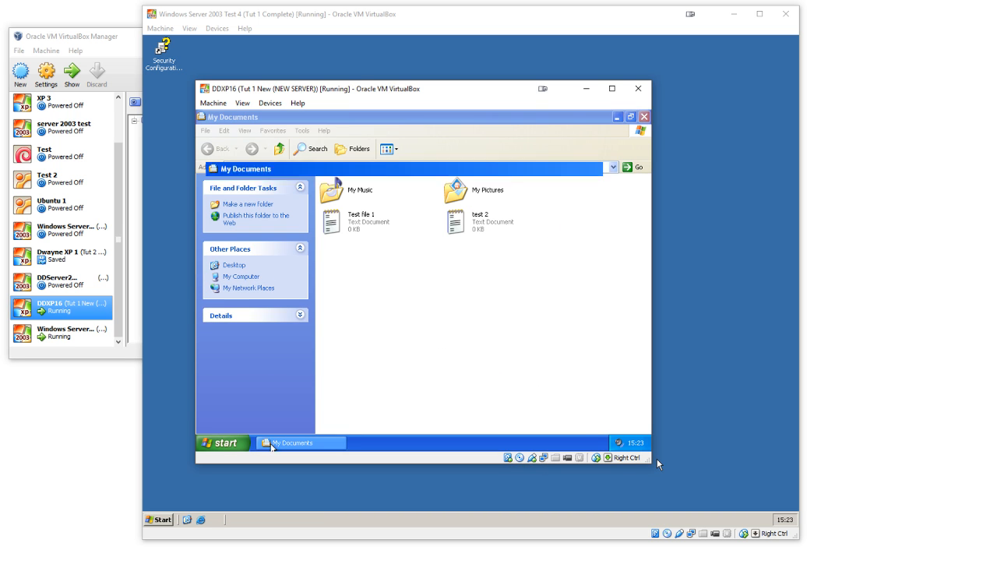
{"action": "left_click", "coordinate": [223, 443]}
{"action": "left_click", "coordinate": [329, 283]}
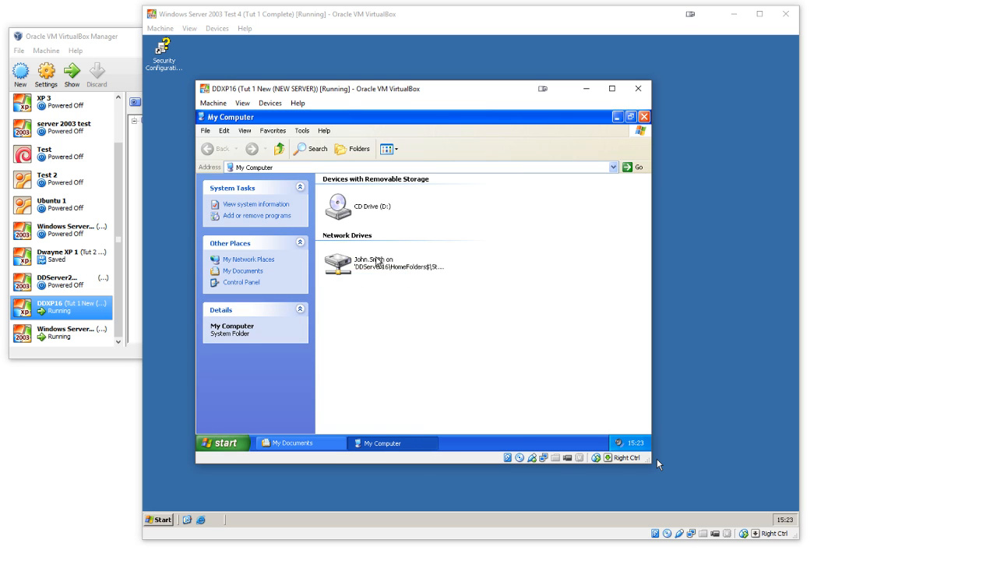
{"action": "double_click", "coordinate": [378, 261]}
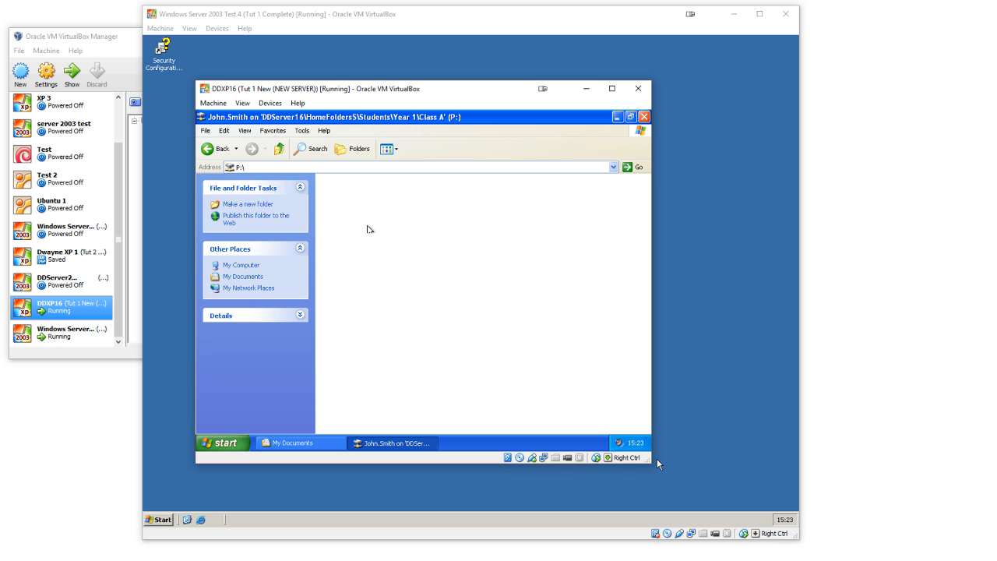
{"action": "left_click", "coordinate": [207, 148]}
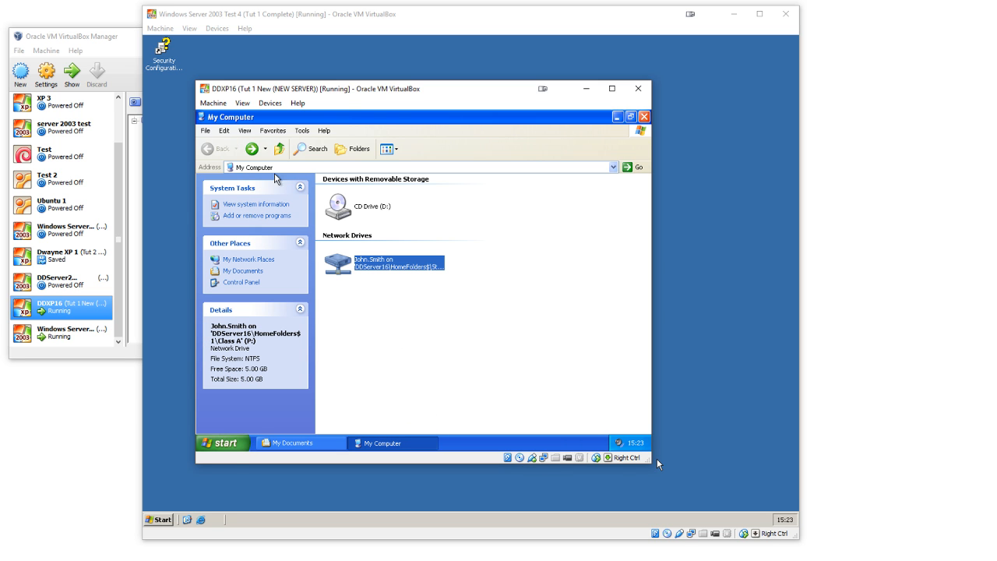
Step: Log the Class A student off the Windows XP machine
{"action": "left_click", "coordinate": [233, 443]}
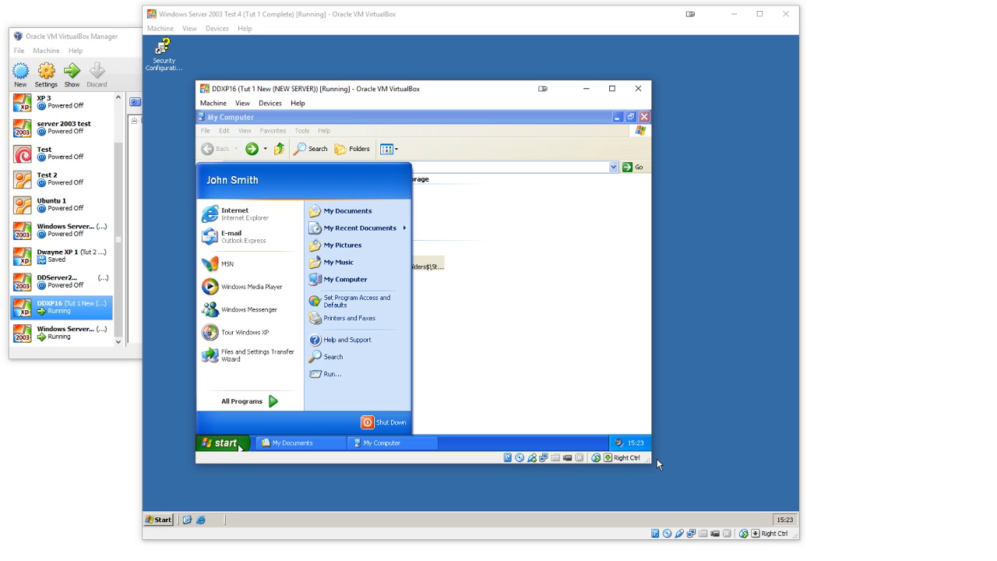
{"action": "left_click", "coordinate": [389, 423]}
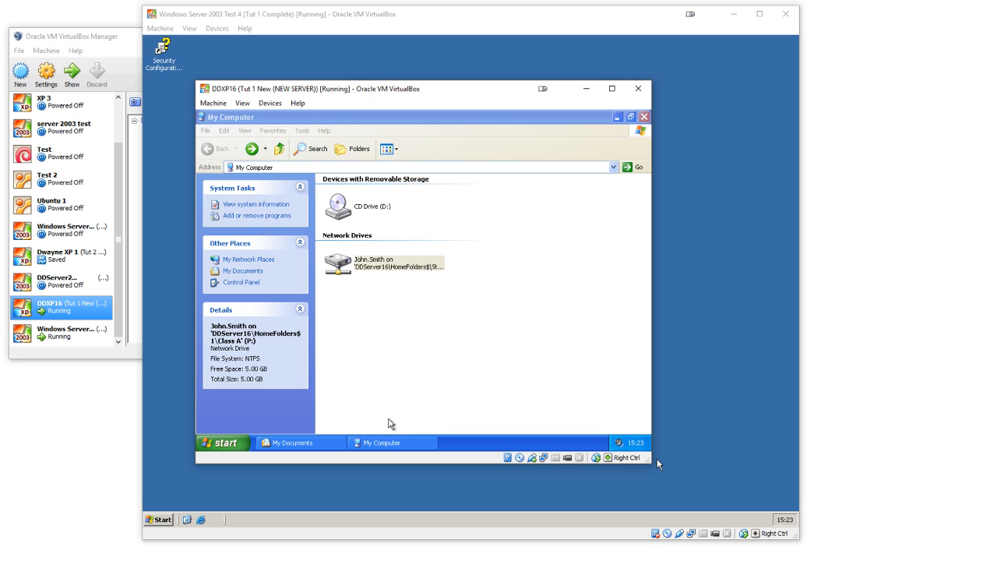
{"action": "left_click", "coordinate": [438, 261]}
{"action": "left_click", "coordinate": [438, 272]}
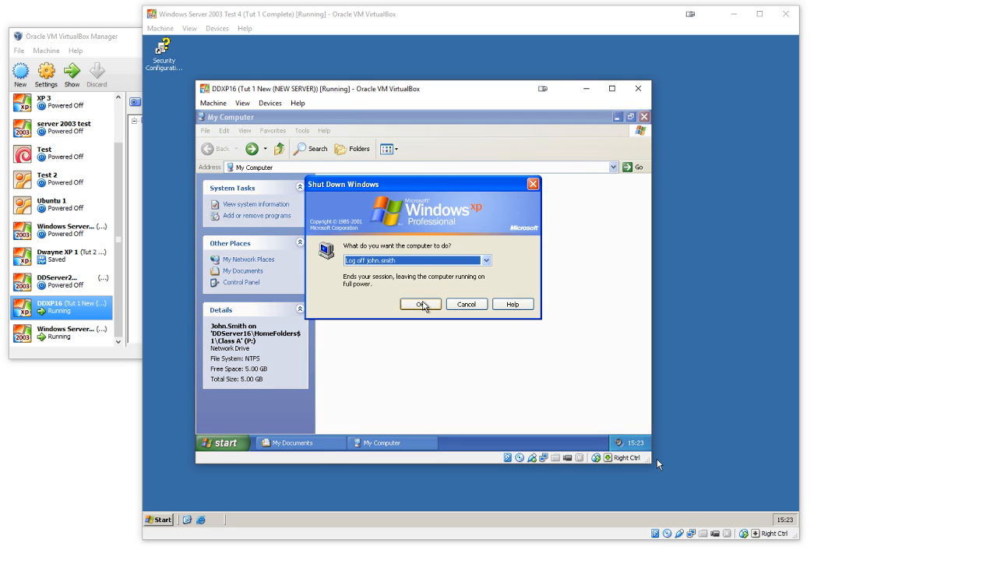
{"action": "left_click", "coordinate": [422, 304]}
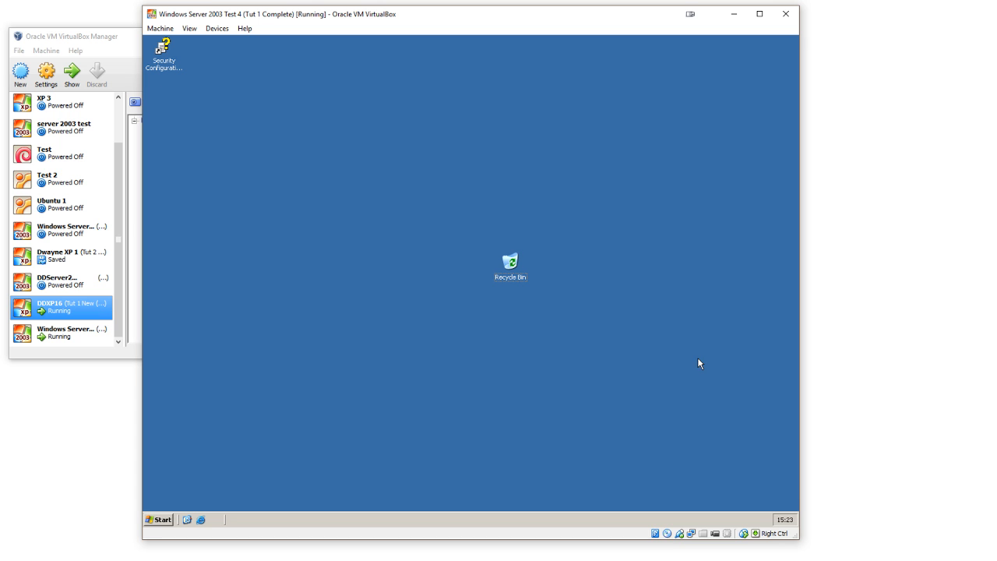
{"action": "left_click", "coordinate": [171, 516]}
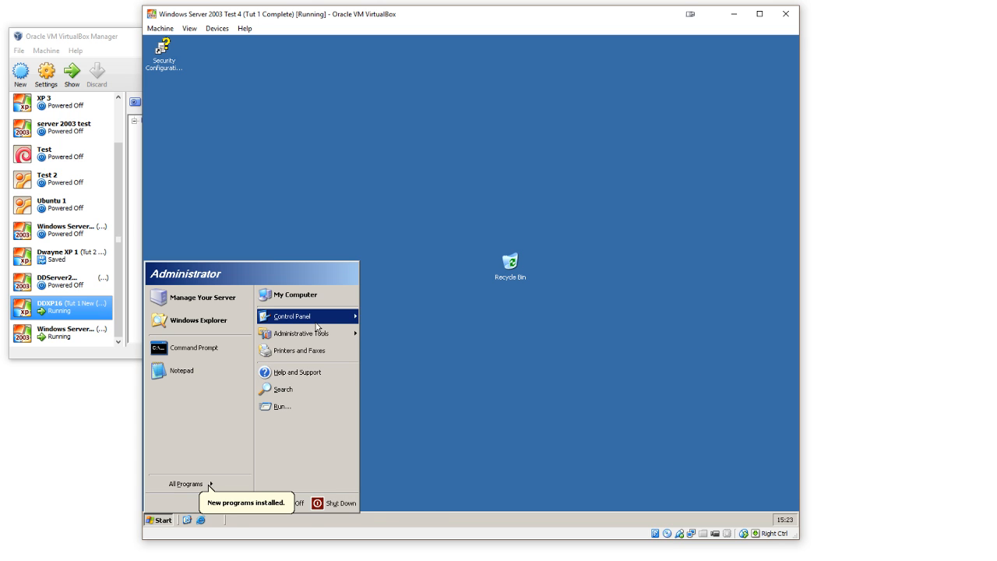
{"action": "left_click", "coordinate": [320, 334]}
{"action": "left_click", "coordinate": [403, 426]}
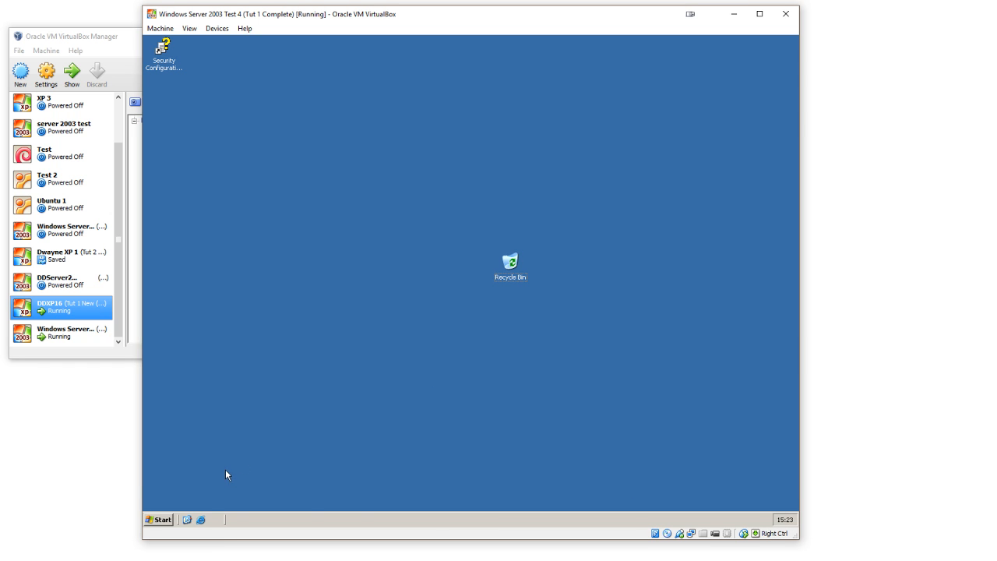
{"action": "left_click", "coordinate": [163, 520]}
{"action": "mouse_move", "coordinate": [315, 333]}
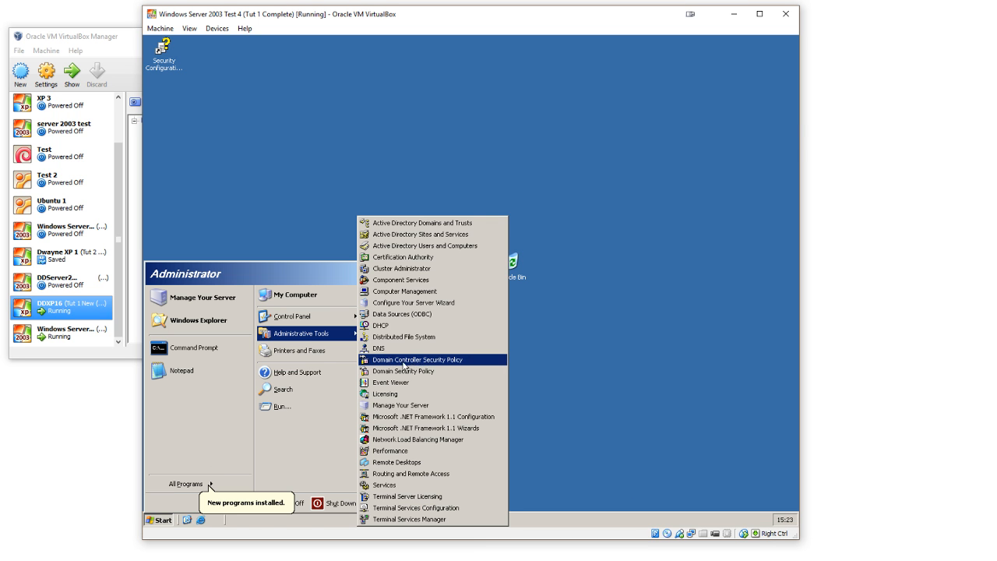
{"action": "left_click", "coordinate": [597, 353]}
{"action": "left_click", "coordinate": [161, 515]}
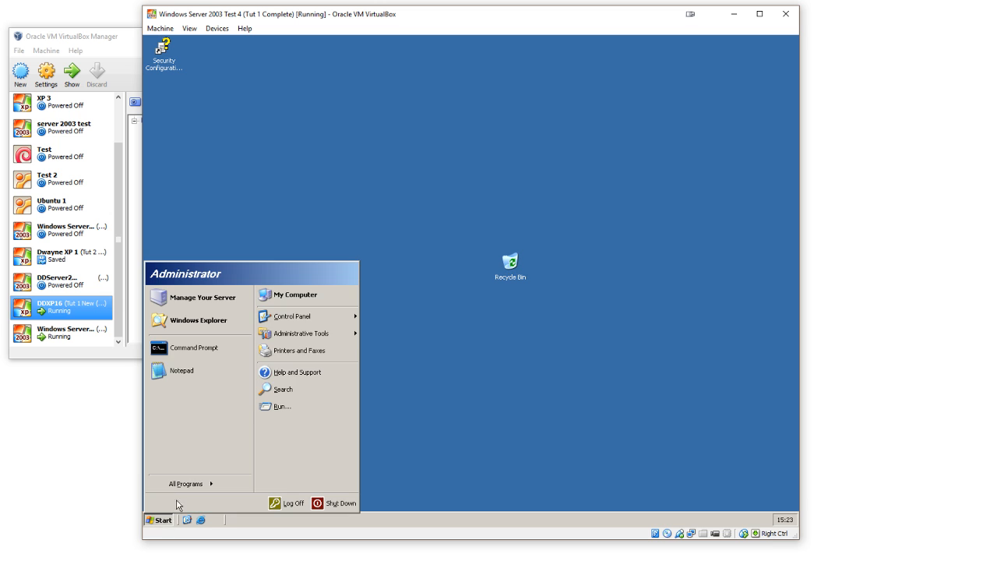
{"action": "mouse_move", "coordinate": [300, 336]}
{"action": "left_click", "coordinate": [521, 340]}
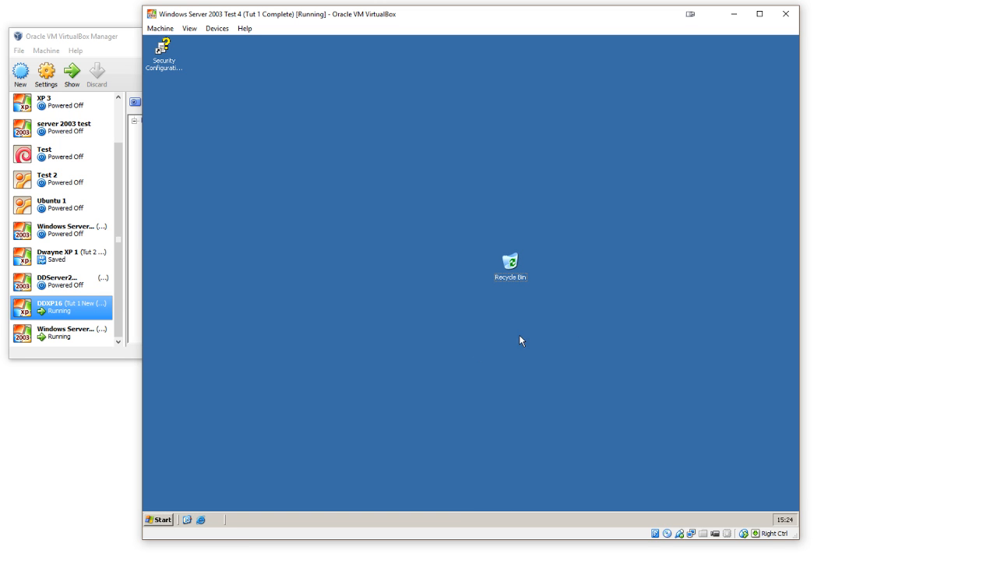
Step: On the Windows Server 2003 machine, open Active Directory Users and Computers and display the Teachers organizational unit
{"action": "left_click", "coordinate": [165, 519]}
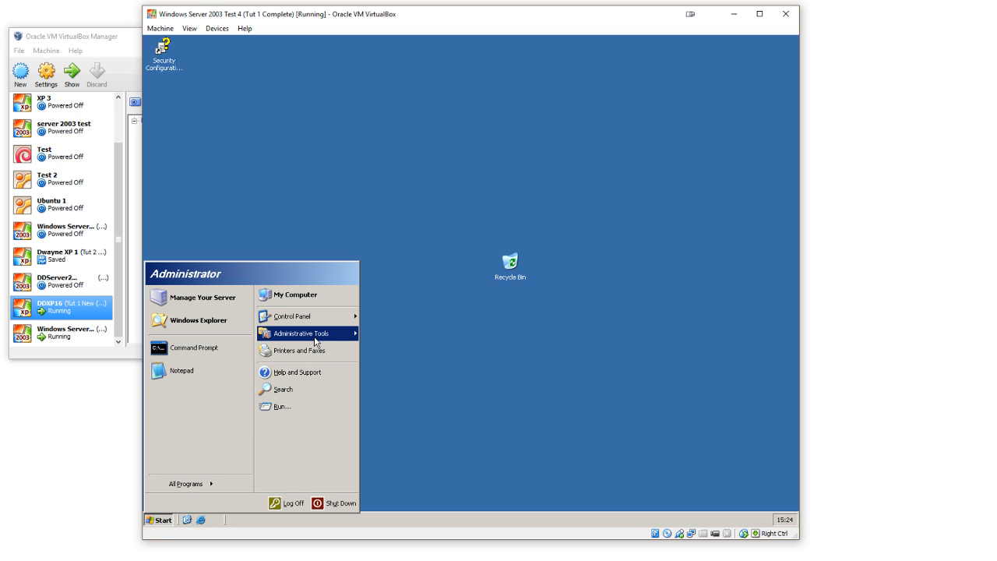
{"action": "mouse_move", "coordinate": [315, 341]}
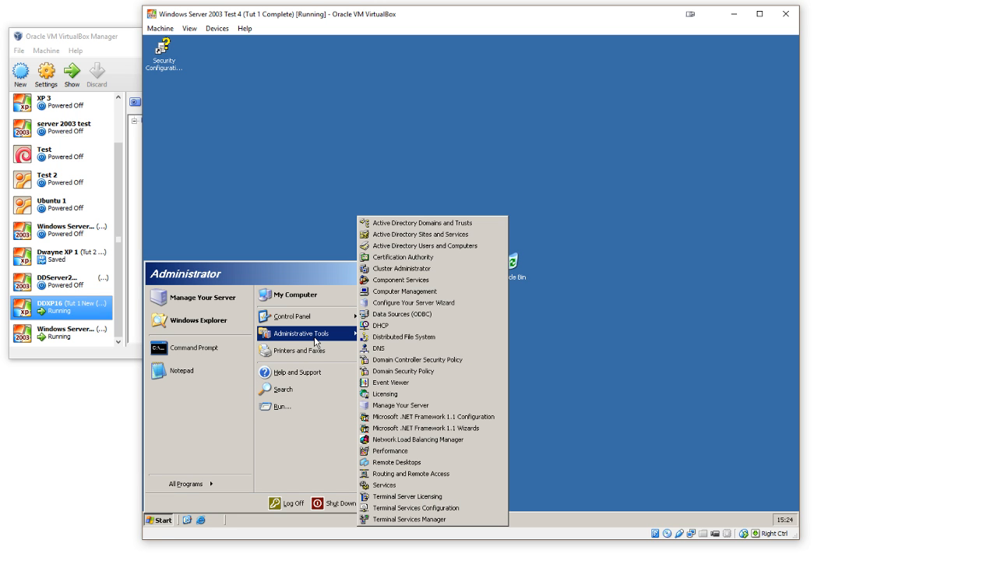
{"action": "left_click", "coordinate": [441, 257]}
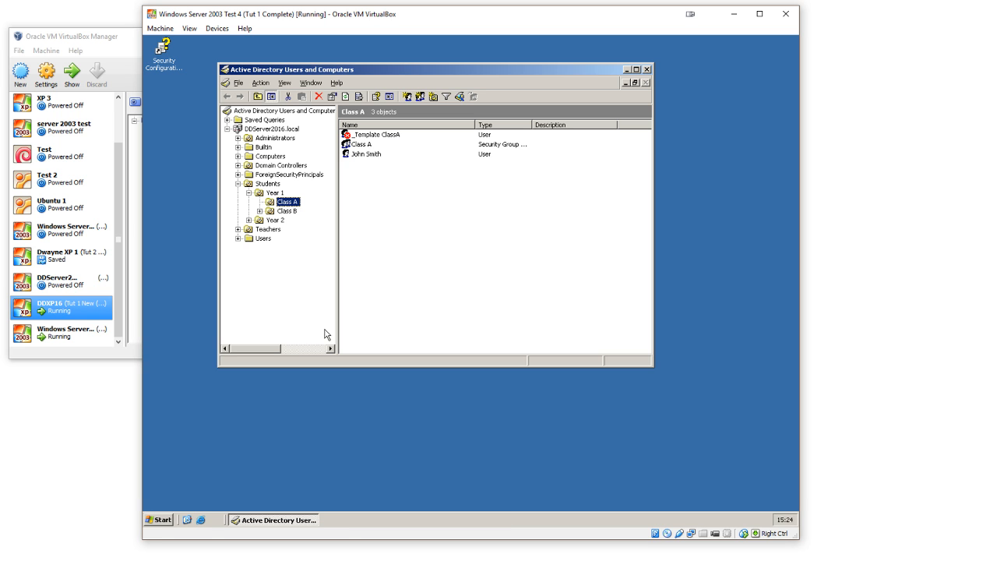
{"action": "left_click", "coordinate": [274, 230]}
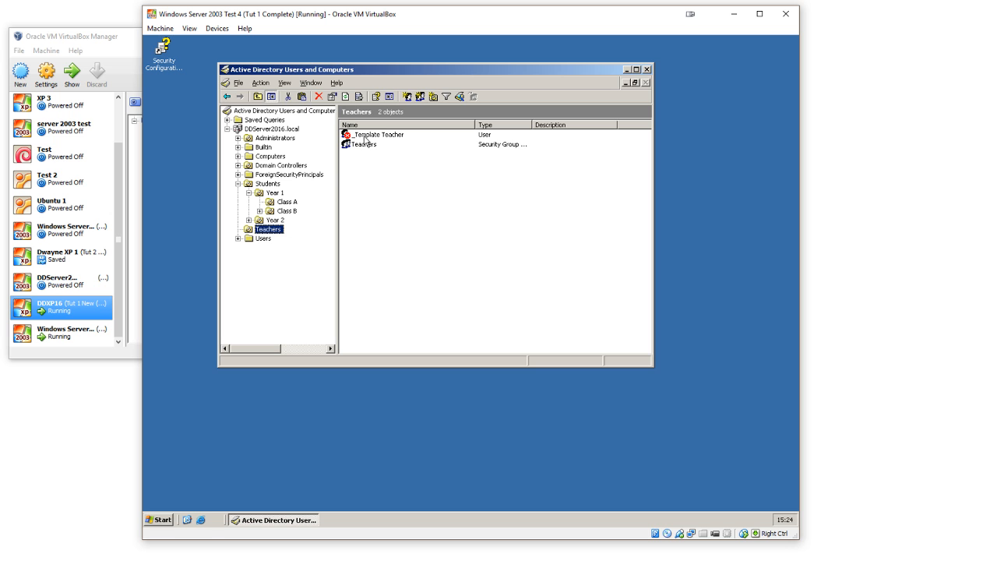
Step: Create a new Group Policy object named "Teachers" linked to the Teachers organizational unit
{"action": "right_click", "coordinate": [272, 231]}
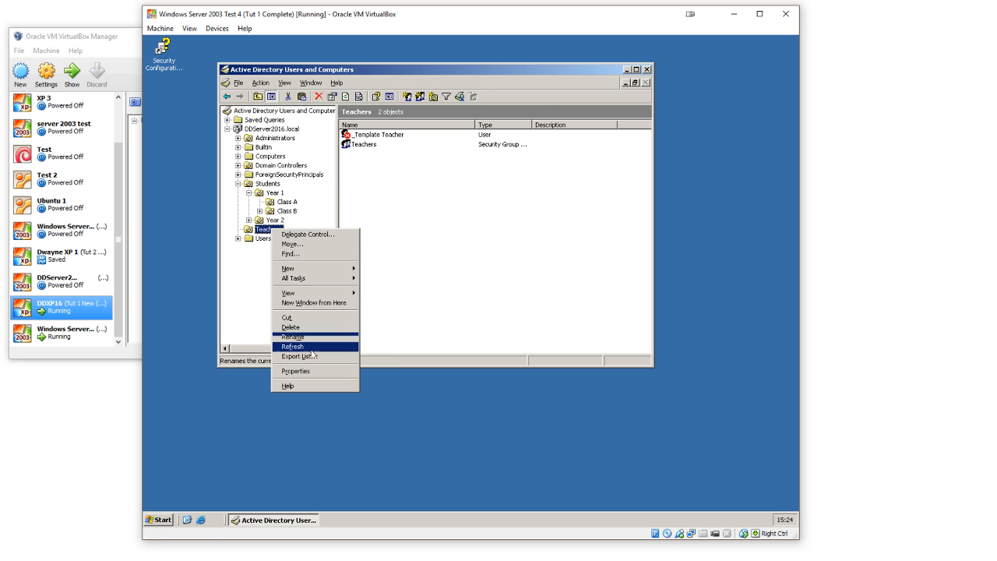
{"action": "left_click", "coordinate": [314, 372]}
{"action": "left_click", "coordinate": [439, 111]}
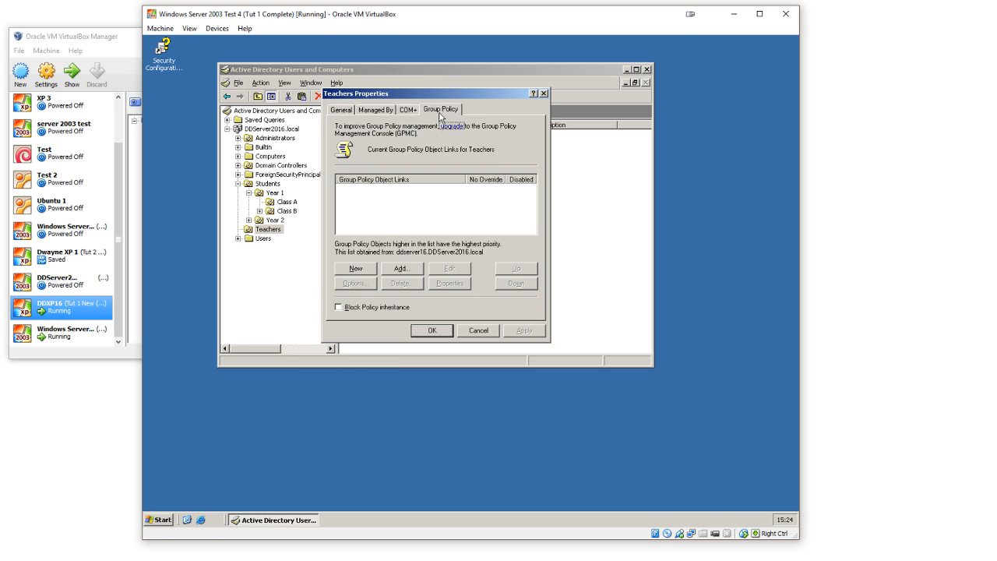
{"action": "left_click", "coordinate": [356, 268]}
{"action": "type", "text": "Teachers"}
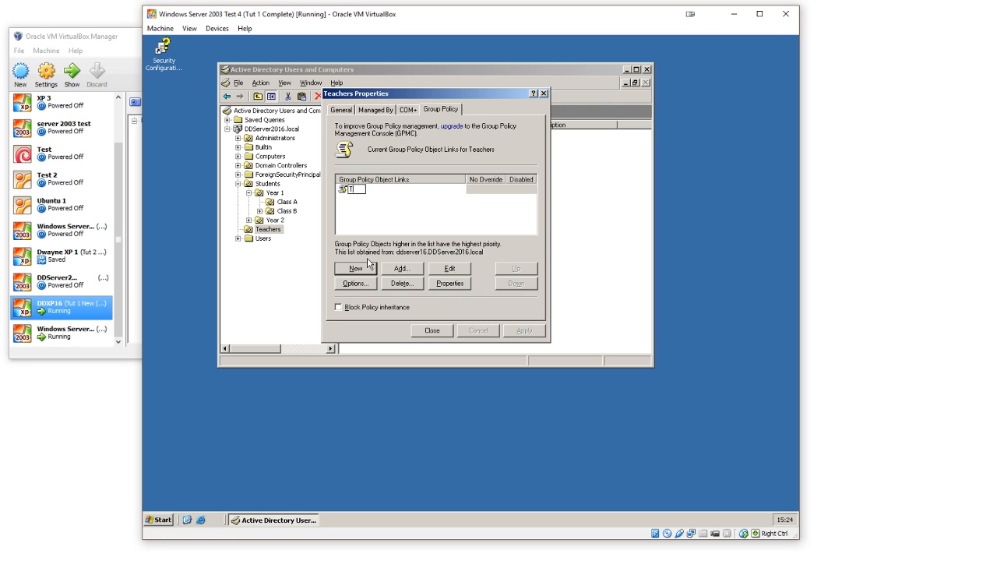
{"action": "key", "text": "Return"}
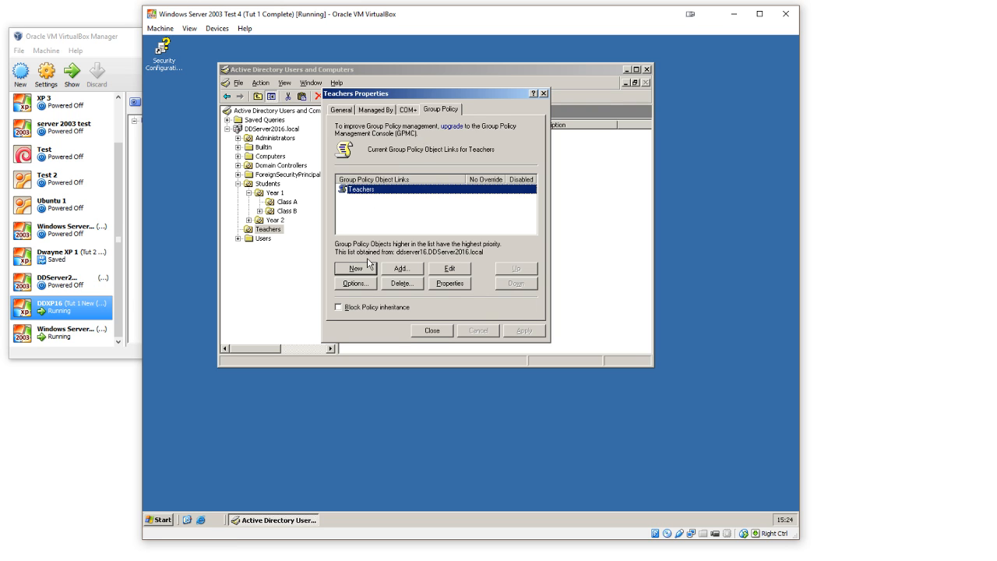
Step: Open the Teachers policy for editing and bring up the My Documents properties under the user configuration's Folder Redirection
{"action": "double_click", "coordinate": [413, 201]}
{"action": "left_click", "coordinate": [248, 192]}
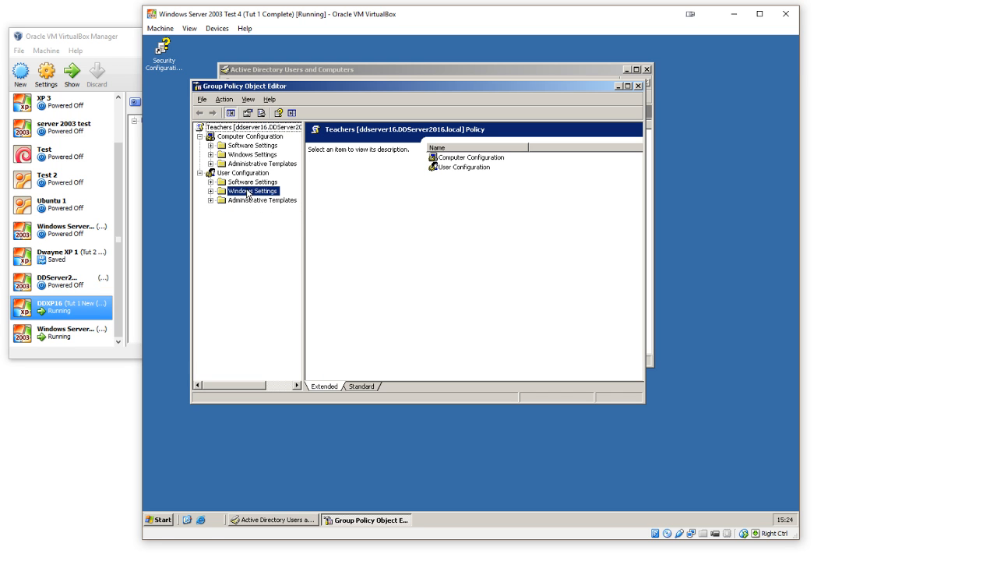
{"action": "double_click", "coordinate": [248, 191]}
{"action": "double_click", "coordinate": [265, 228]}
{"action": "right_click", "coordinate": [402, 243]}
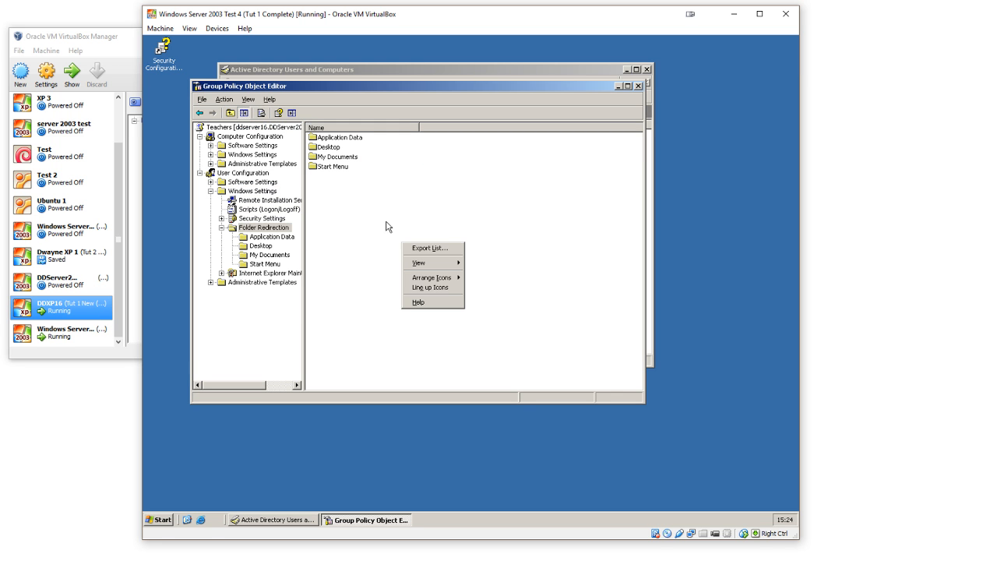
{"action": "double_click", "coordinate": [349, 158]}
{"action": "right_click", "coordinate": [396, 205]}
{"action": "left_click", "coordinate": [425, 250]}
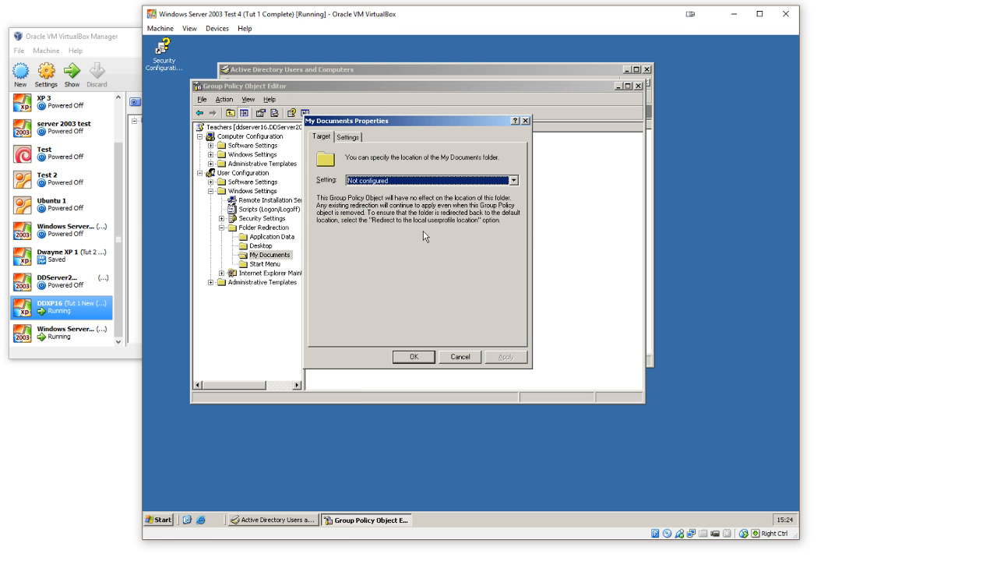
Step: Set My Documents to Basic redirection with the user's home directory as the target, and apply it
{"action": "left_click", "coordinate": [424, 181]}
{"action": "left_click", "coordinate": [426, 190]}
{"action": "left_click", "coordinate": [505, 360]}
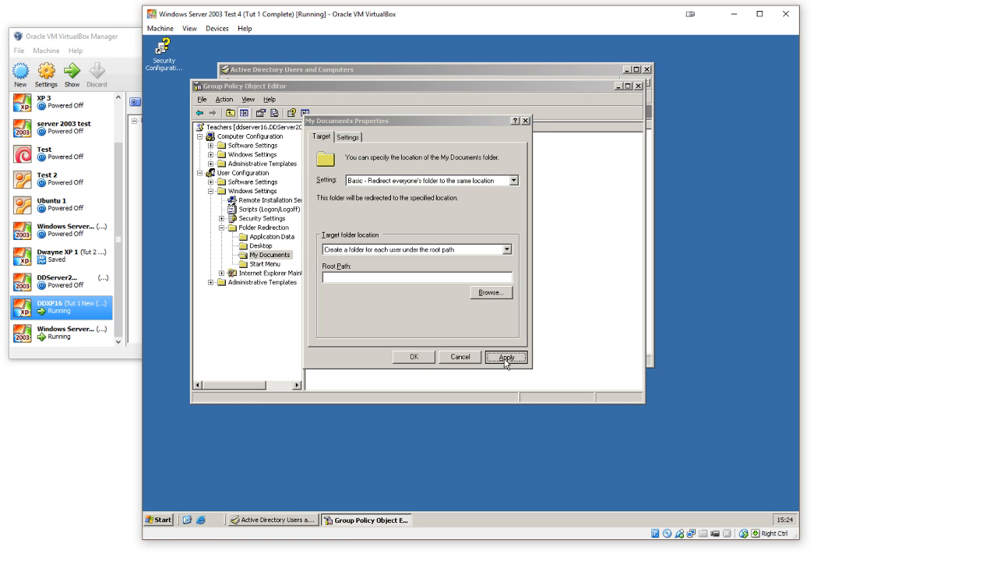
{"action": "left_click", "coordinate": [472, 307]}
{"action": "left_click", "coordinate": [472, 250]}
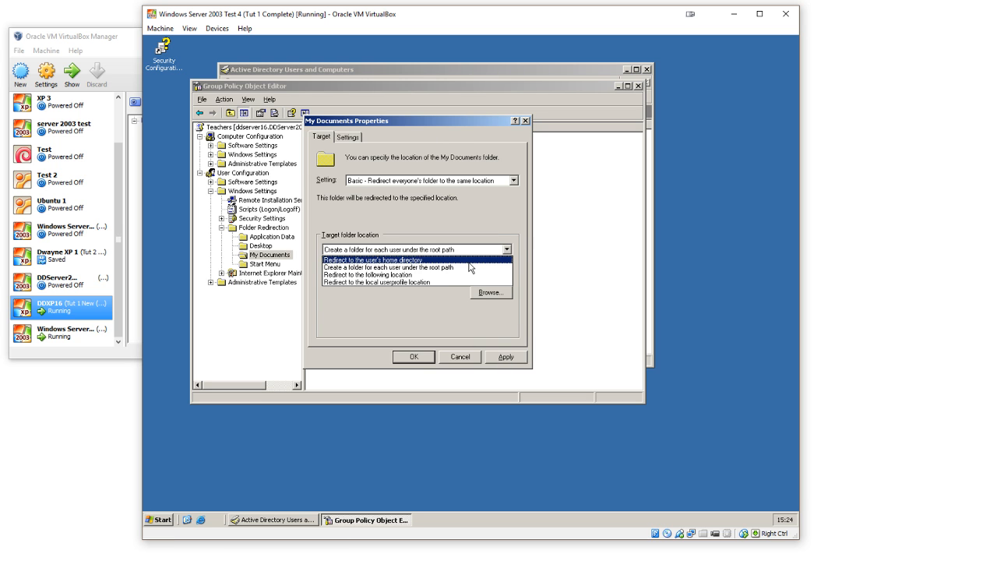
{"action": "left_click", "coordinate": [469, 260]}
{"action": "left_click", "coordinate": [505, 356]}
{"action": "left_click", "coordinate": [412, 357]}
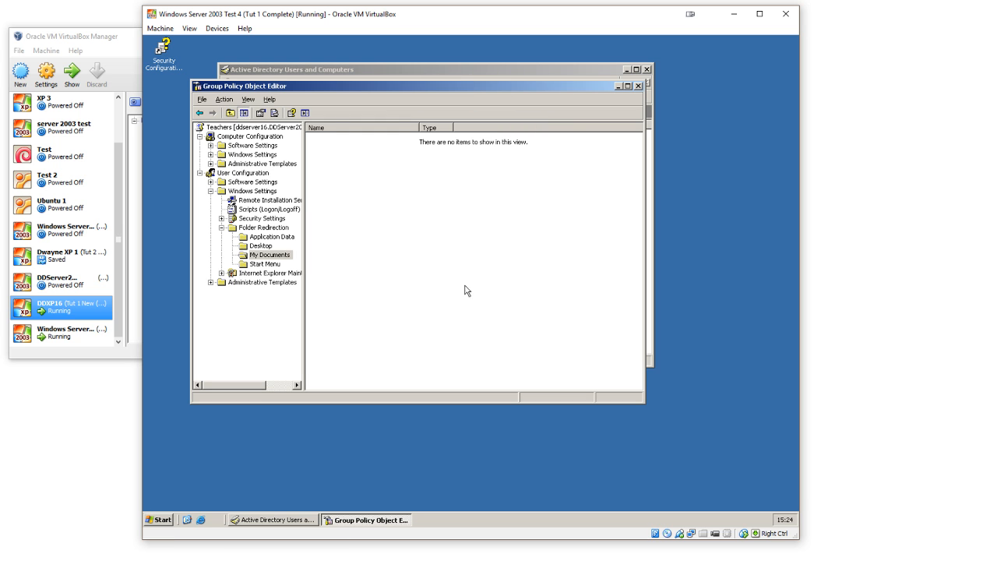
Step: Copy the _Template Teacher user and fill in the new teacher's first name, last name and logon name
{"action": "left_click", "coordinate": [273, 520]}
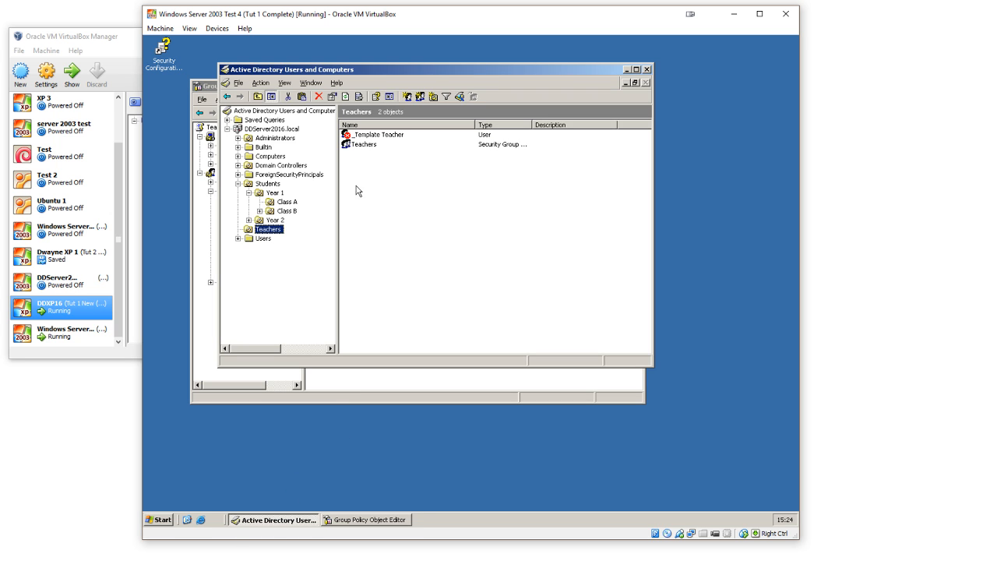
{"action": "right_click", "coordinate": [348, 134]}
{"action": "left_click", "coordinate": [368, 138]}
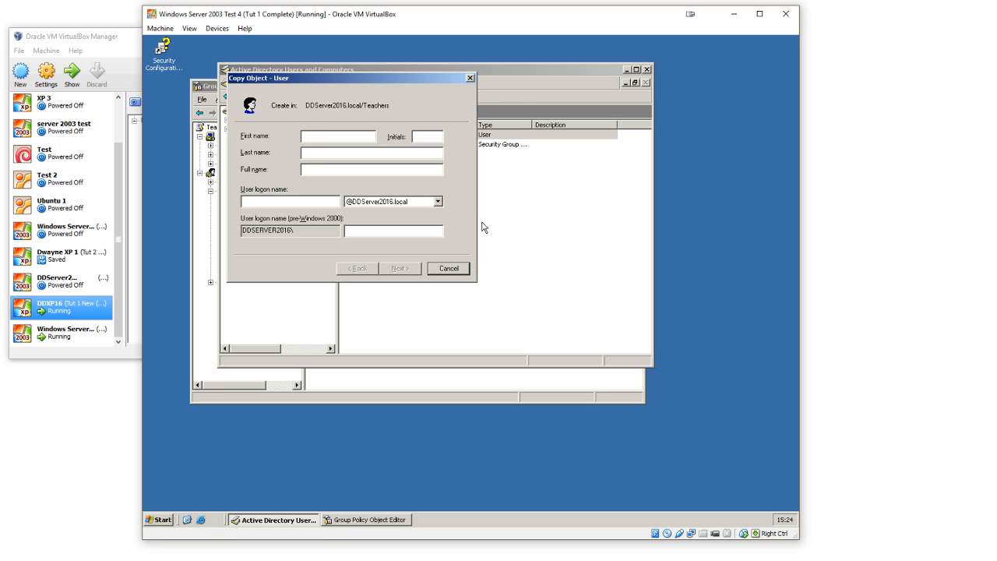
{"action": "type", "text": "Adam "}
{"action": "type", "text": "Savage"}
{"action": "key", "text": "Tab"}
{"action": "key", "text": "Tab"}
{"action": "type", "text": "adam.s"}
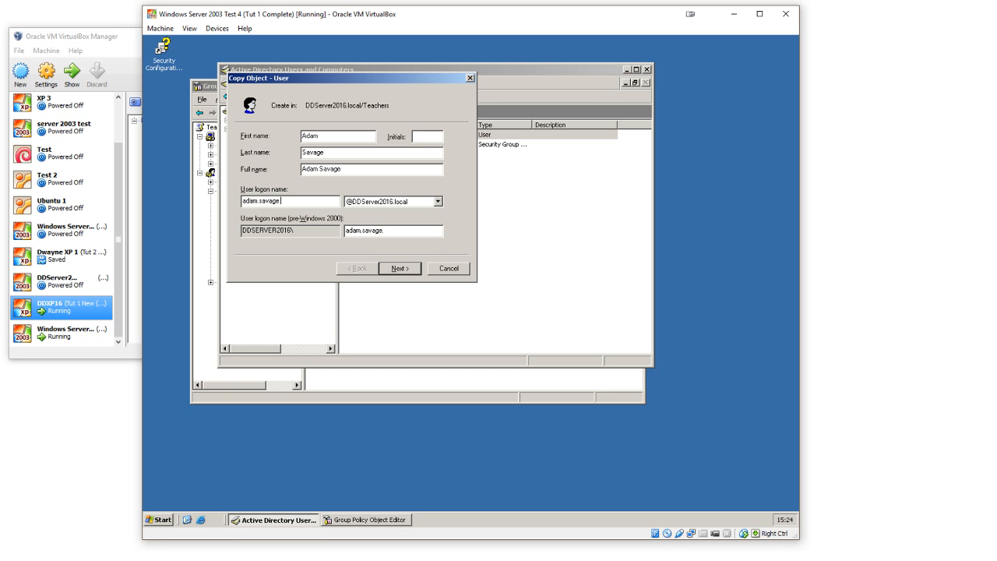
{"action": "left_click", "coordinate": [399, 268]}
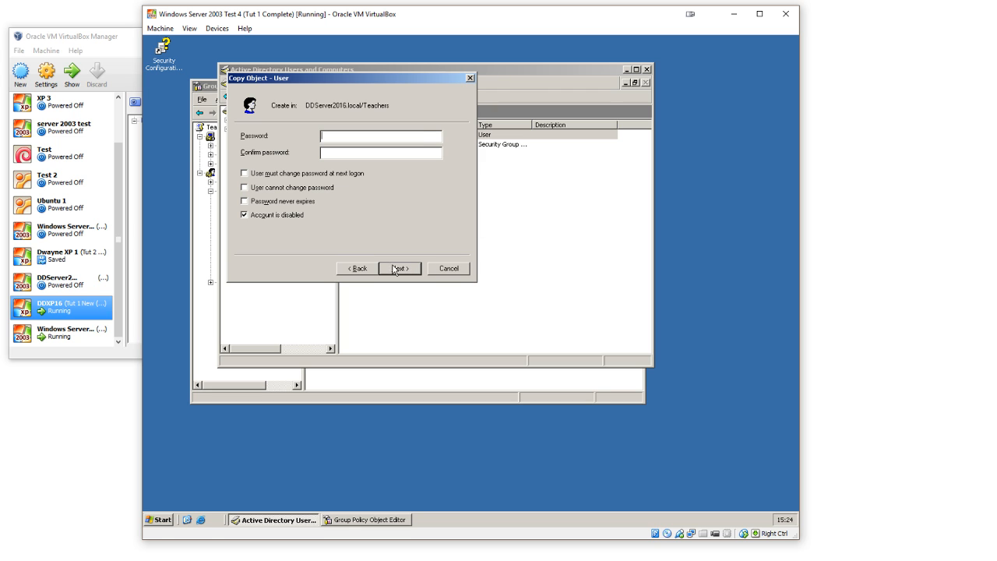
Step: Enter the new teacher's password, disallow password changes, make it never expire, enable the account and finish creating the user
{"action": "left_click", "coordinate": [270, 189]}
{"action": "left_click", "coordinate": [273, 202]}
{"action": "left_click", "coordinate": [277, 215]}
{"action": "left_click", "coordinate": [379, 136]}
{"action": "left_click", "coordinate": [400, 268]}
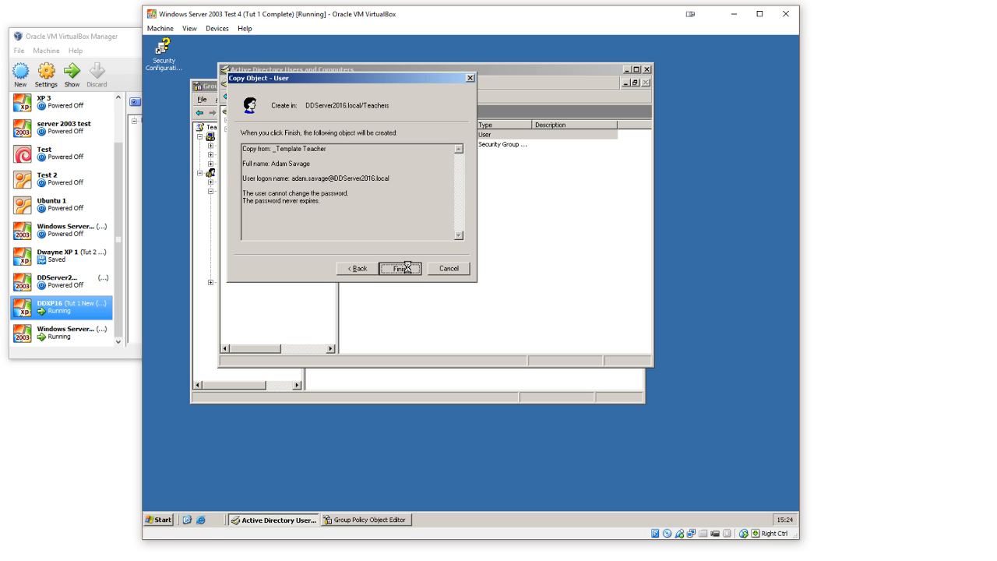
{"action": "left_click", "coordinate": [402, 268]}
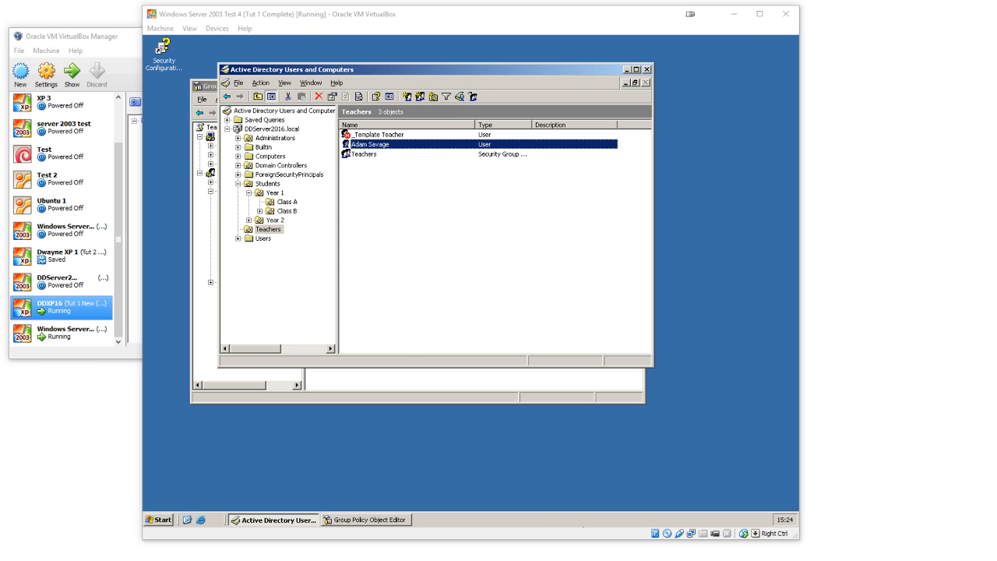
Step: Switch to the Windows XP machine and try to log on to the DDSERVER2016 domain as the new teacher, entering the account password
{"action": "mouse_move", "coordinate": [613, 545]}
{"action": "left_click", "coordinate": [711, 520]}
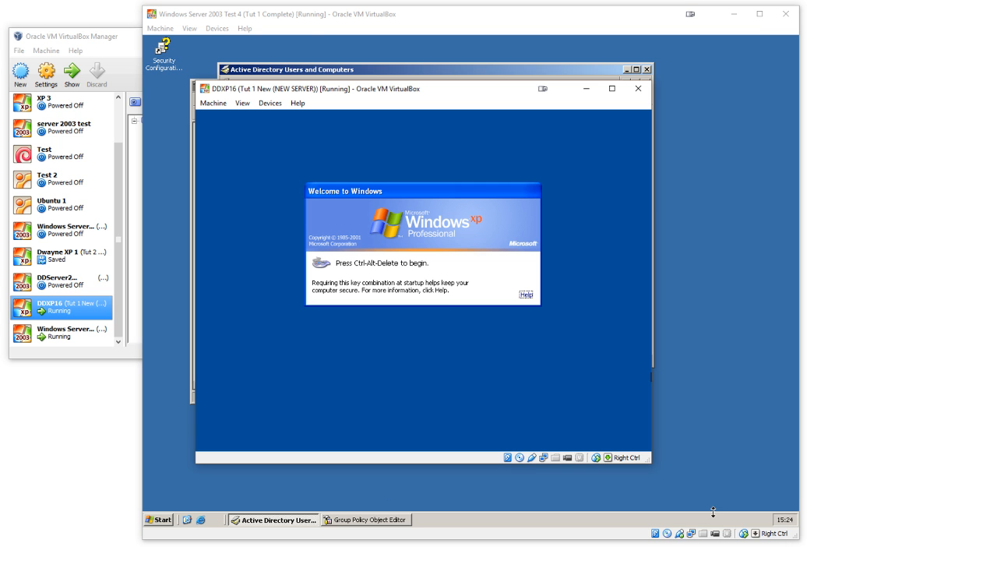
{"action": "left_click", "coordinate": [213, 103]}
{"action": "left_click", "coordinate": [234, 188]}
{"action": "key", "text": "shift+Tab"}
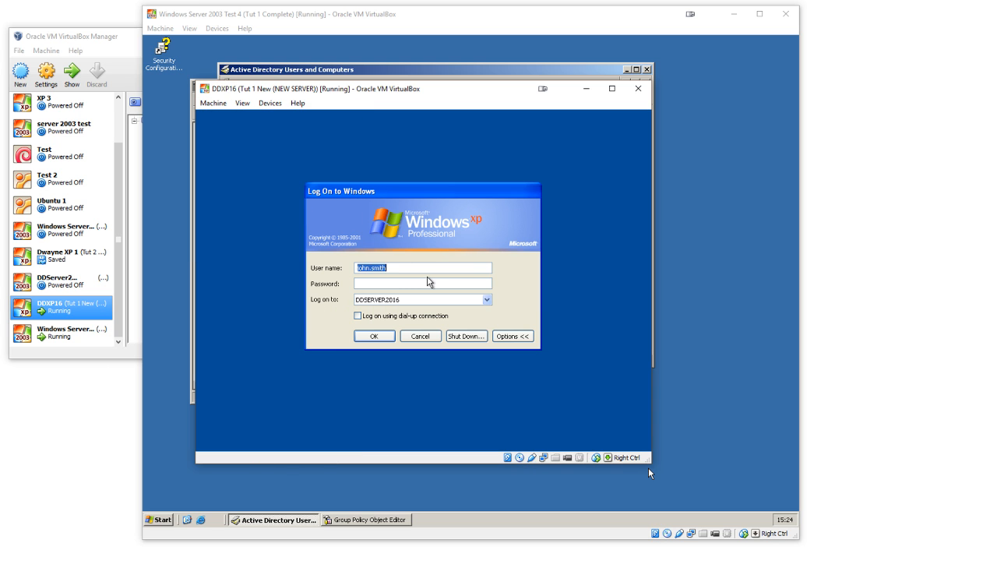
{"action": "key", "text": "Return"}
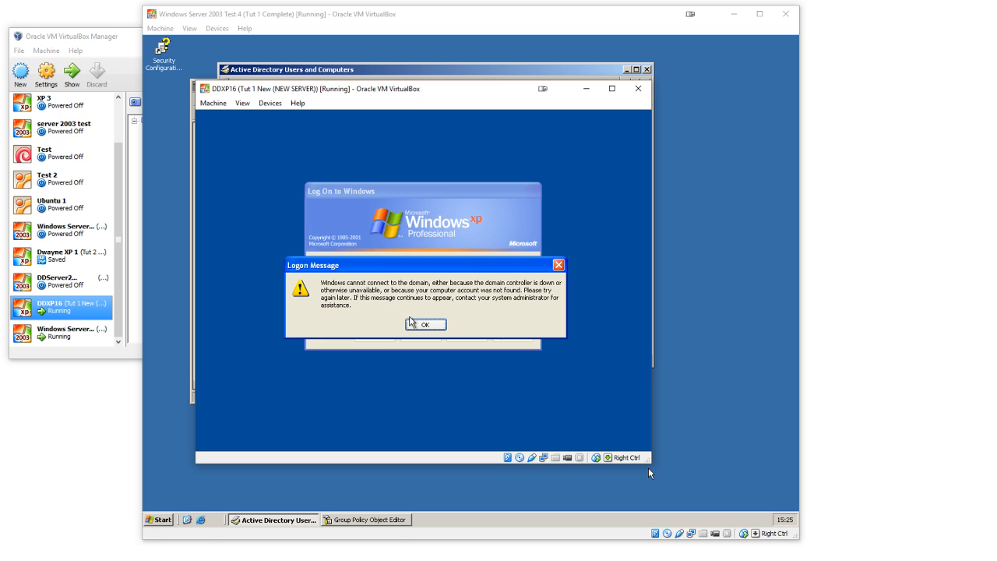
{"action": "left_click", "coordinate": [421, 324]}
Step: Return to the server and check the new teacher's profile and account settings in the user properties
{"action": "left_click", "coordinate": [697, 294]}
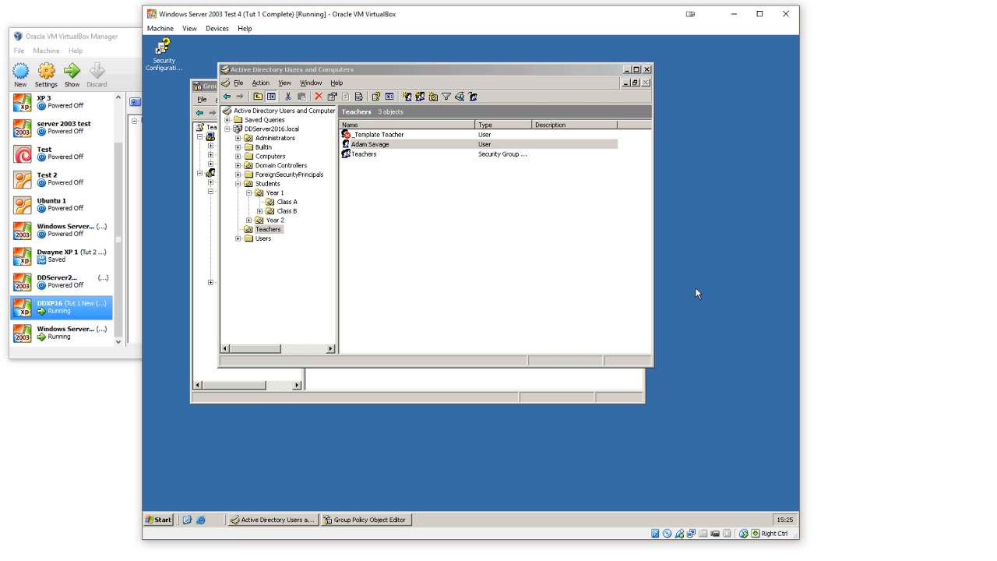
{"action": "left_click", "coordinate": [590, 290]}
{"action": "double_click", "coordinate": [382, 145]}
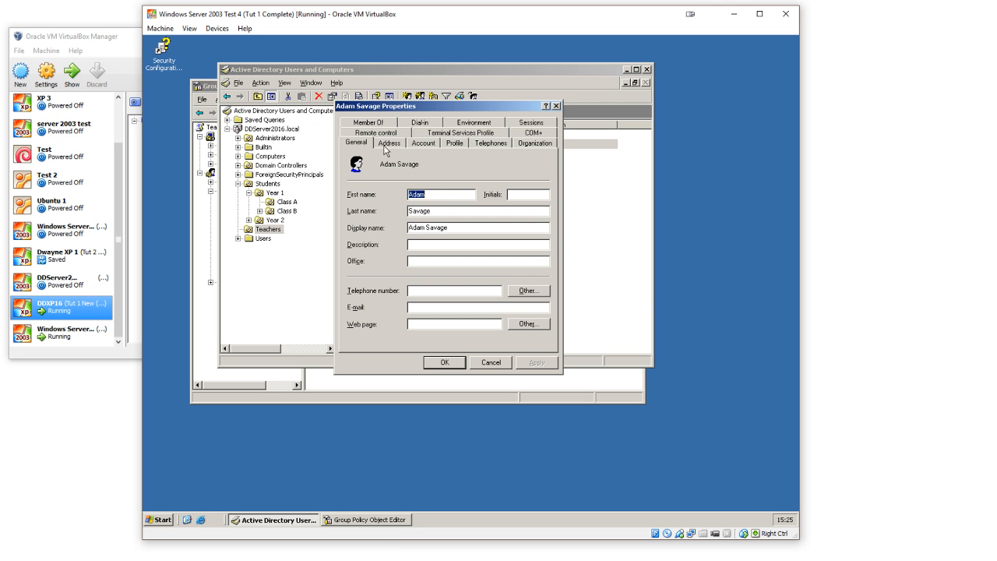
{"action": "left_click", "coordinate": [453, 144]}
{"action": "left_click", "coordinate": [426, 144]}
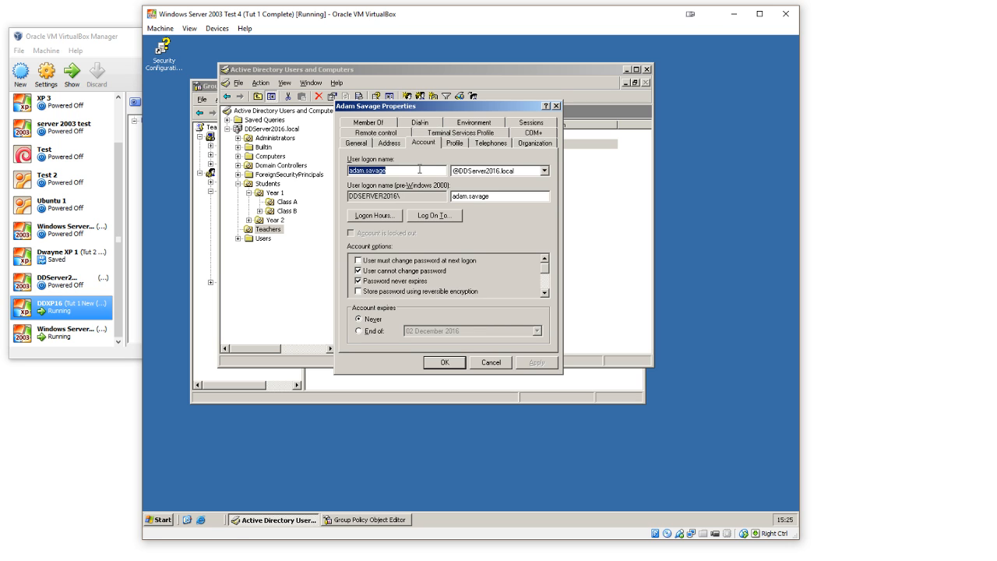
Step: Close the teacher's properties, switch to the Windows XP machine and retry the DDSERVER2016 domain logon with the new teacher's account password
{"action": "left_click", "coordinate": [419, 169]}
{"action": "left_click", "coordinate": [442, 361]}
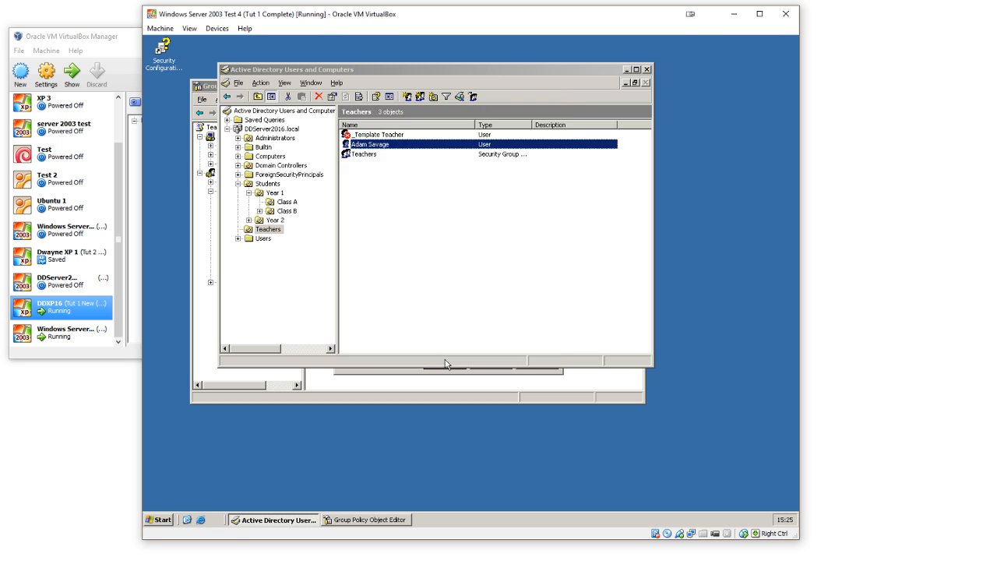
{"action": "mouse_move", "coordinate": [619, 558]}
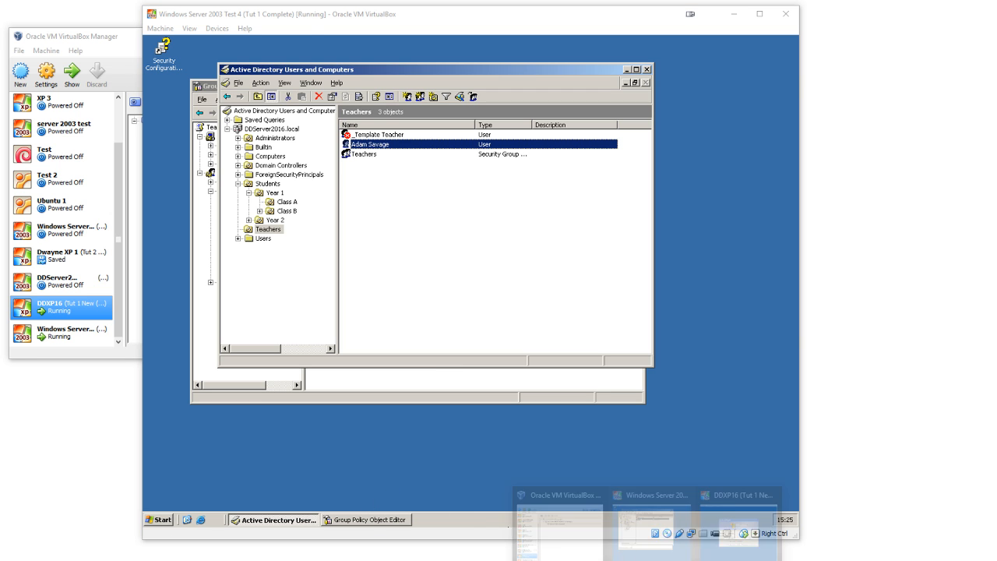
{"action": "left_click", "coordinate": [710, 496]}
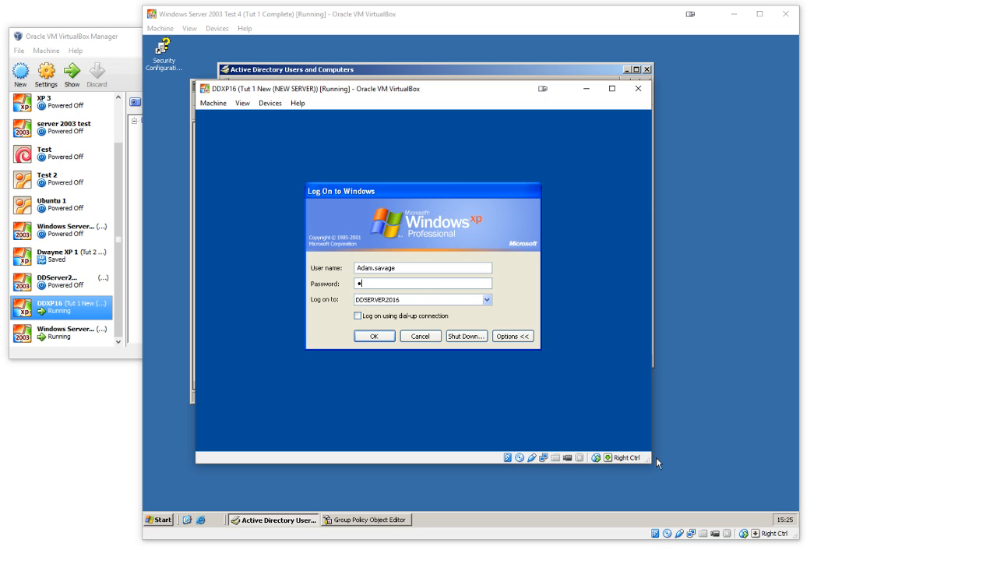
{"action": "key", "text": "Return"}
{"action": "key", "text": "Return"}
Step: Log on locally to DDXP2016 (this computer) as Administrator, entering the account password
{"action": "left_click", "coordinate": [435, 302]}
{"action": "left_click", "coordinate": [427, 317]}
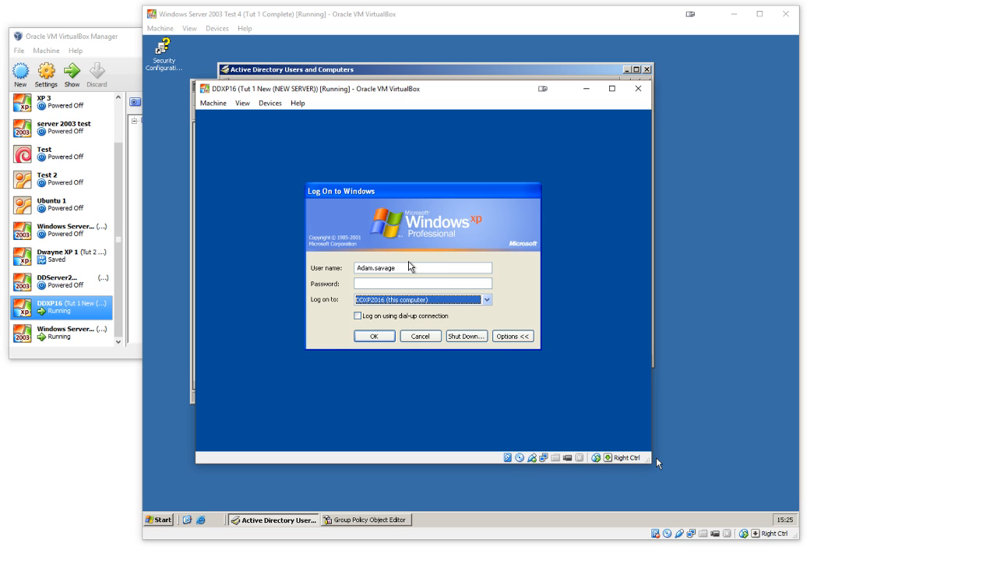
{"action": "key", "text": "shift+Tab"}
{"action": "key", "text": "shift+Tab"}
{"action": "type", "text": "A"}
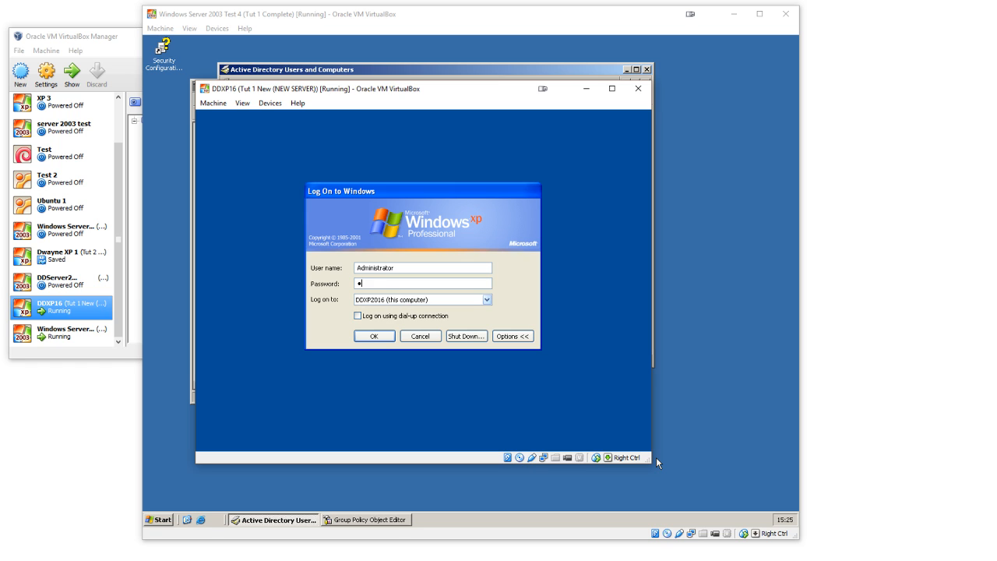
{"action": "key", "text": "Return"}
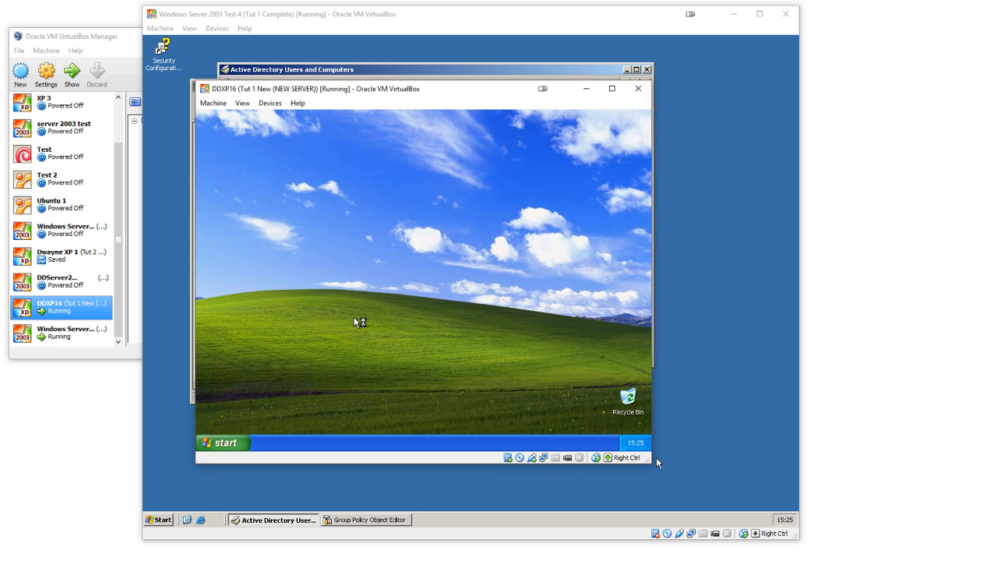
{"action": "right_click", "coordinate": [333, 276]}
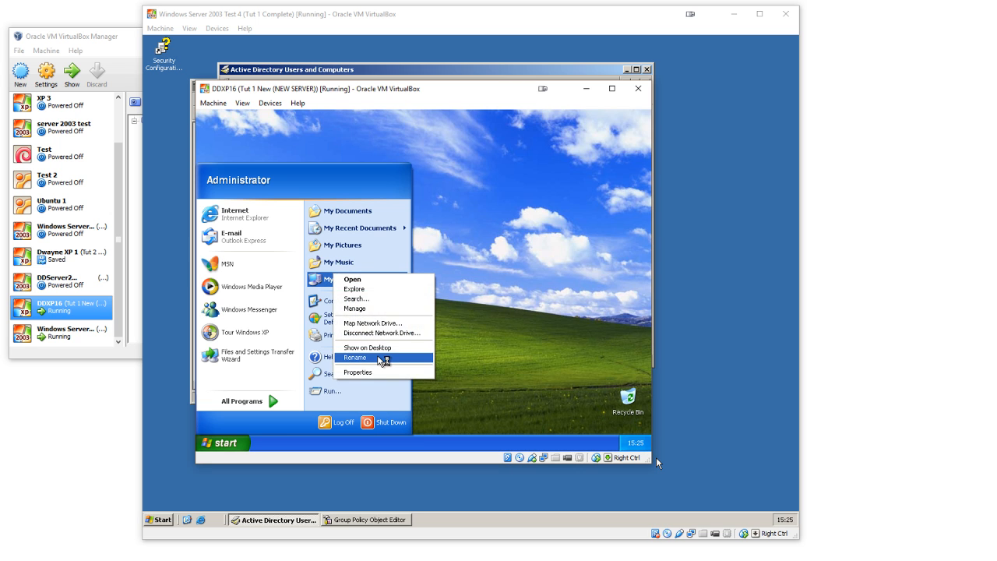
{"action": "left_click", "coordinate": [365, 372]}
{"action": "left_click", "coordinate": [335, 194]}
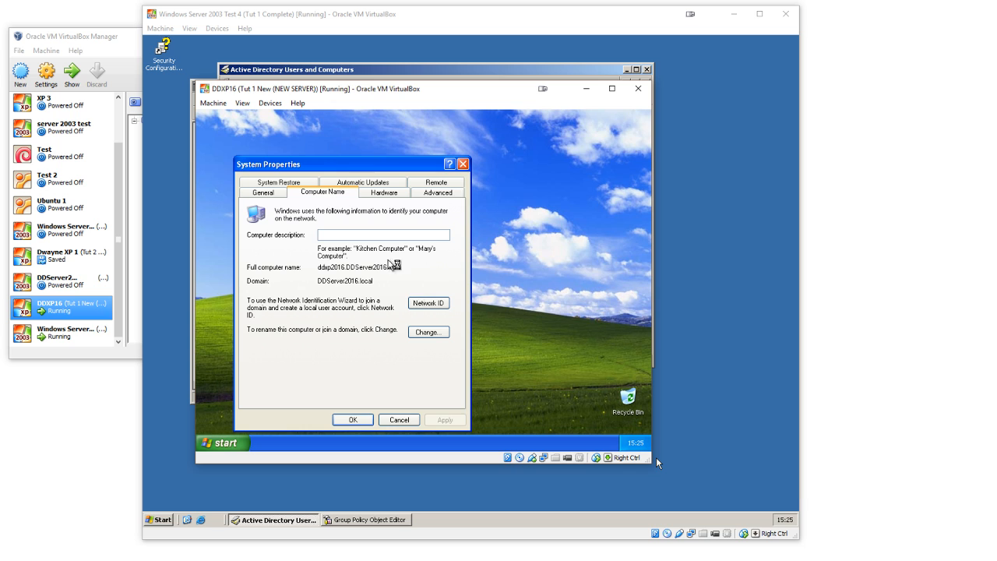
{"action": "left_click", "coordinate": [431, 332]}
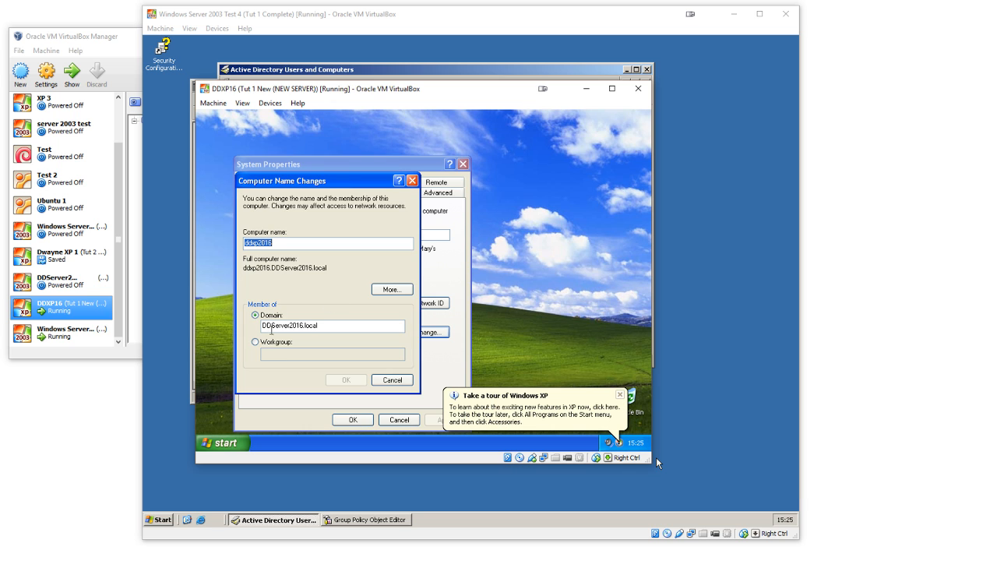
{"action": "left_click", "coordinate": [272, 342]}
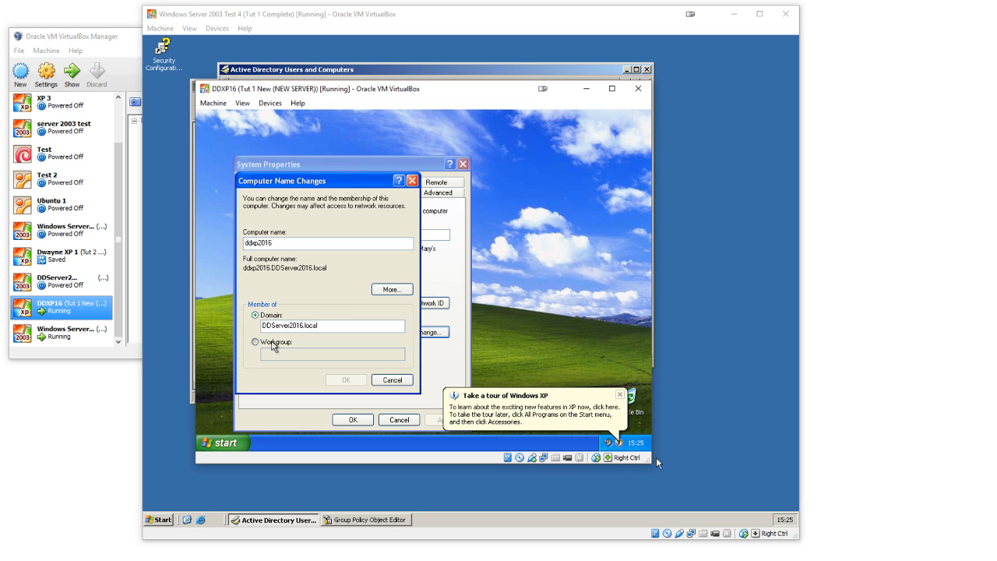
{"action": "left_click", "coordinate": [392, 380]}
{"action": "left_click", "coordinate": [399, 419]}
Step: Change the XP computer's membership from the domain to workgroup O, authorising the removal with the Administrator account's user name and password
{"action": "left_click", "coordinate": [226, 442]}
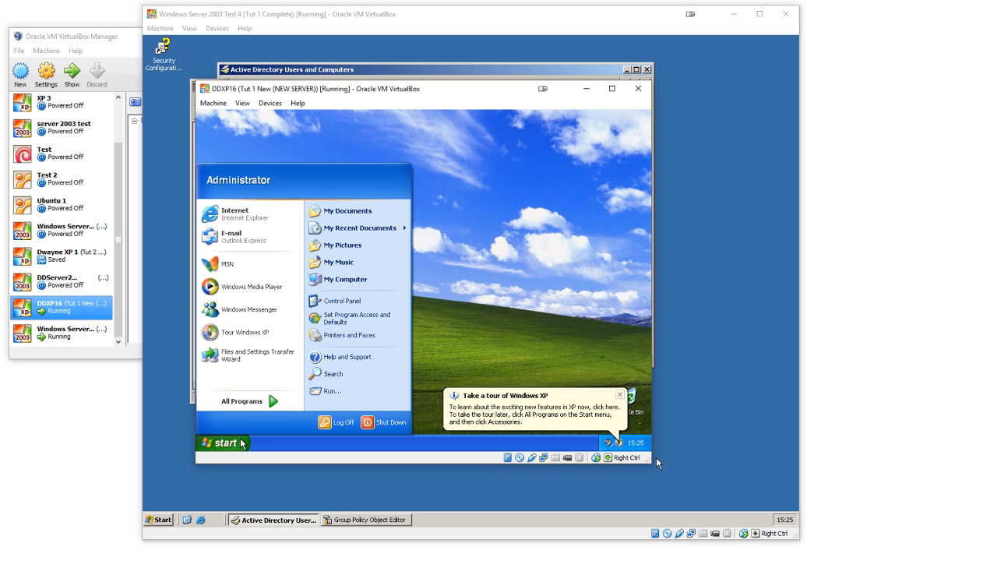
{"action": "right_click", "coordinate": [337, 283]}
{"action": "left_click", "coordinate": [360, 383]}
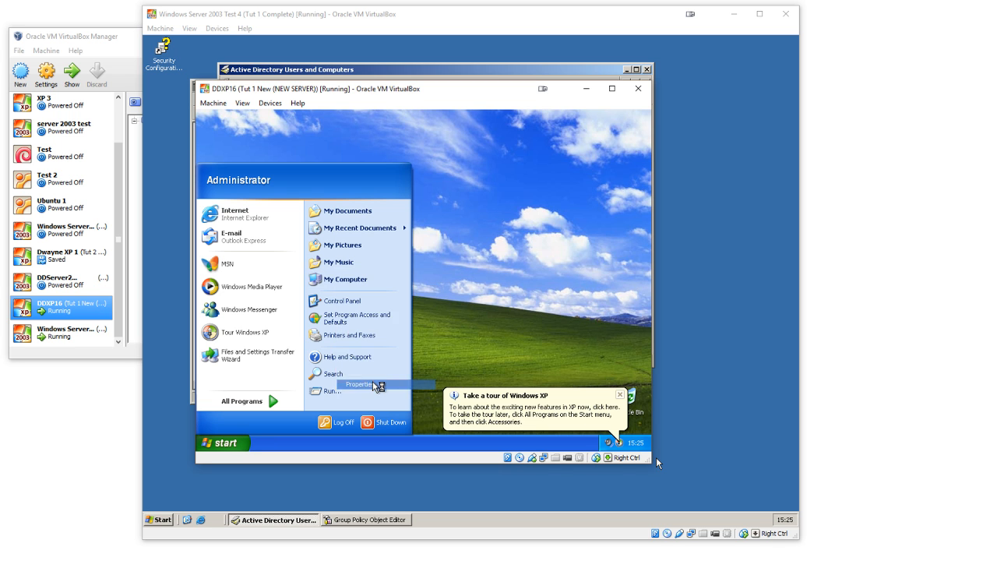
{"action": "left_click", "coordinate": [336, 194]}
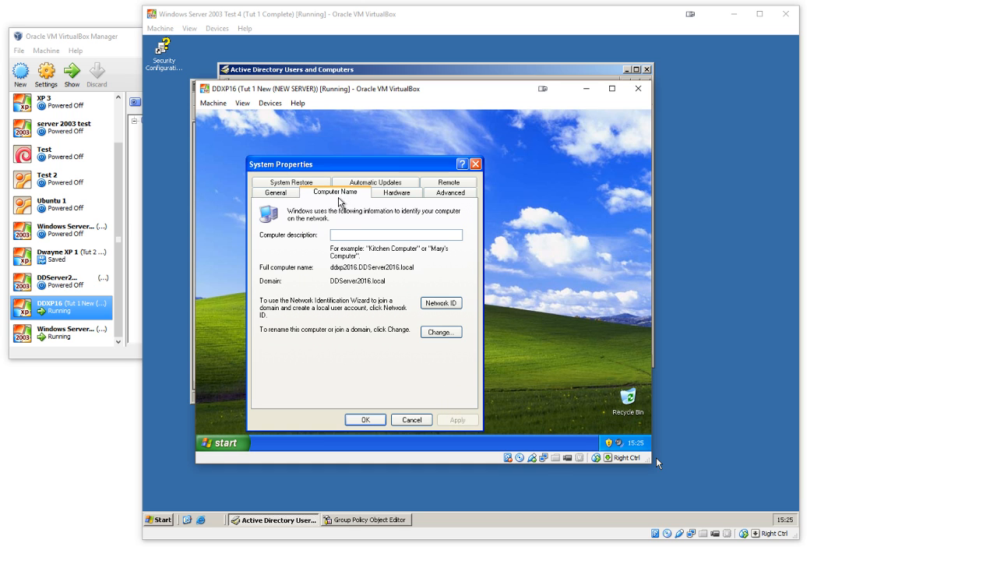
{"action": "left_click", "coordinate": [441, 333]}
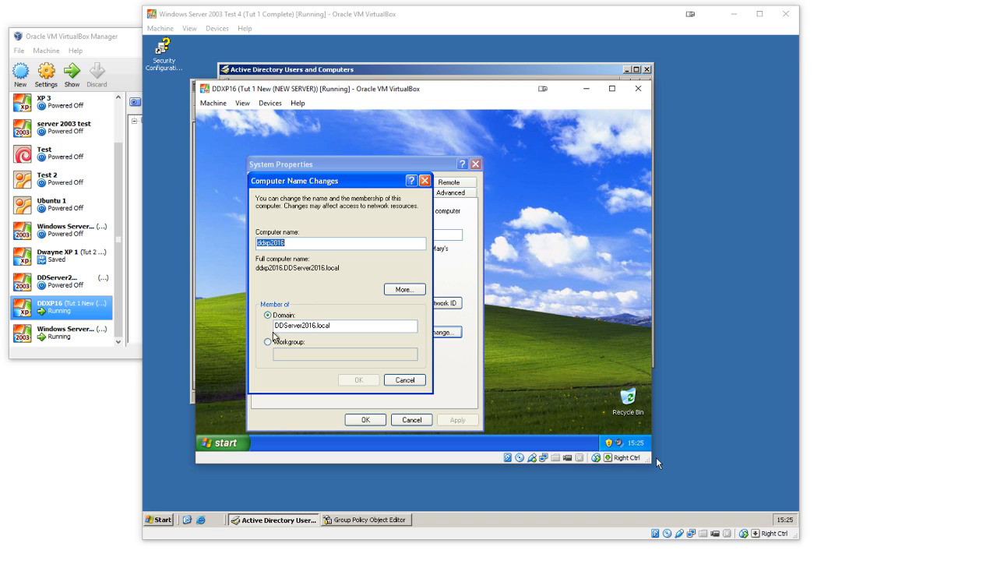
{"action": "left_click", "coordinate": [279, 343]}
{"action": "left_click", "coordinate": [294, 353]}
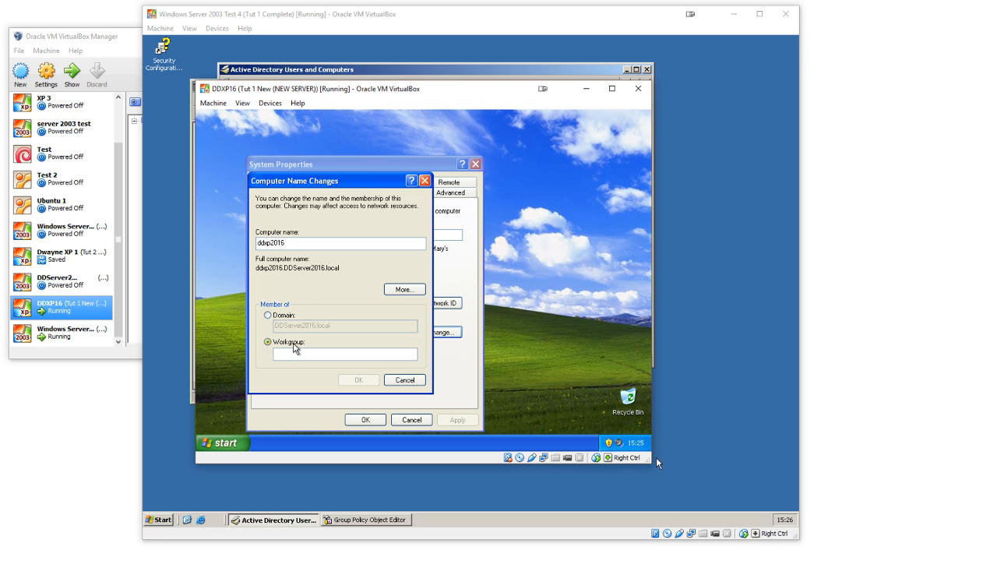
{"action": "type", "text": "0"}
{"action": "left_click", "coordinate": [359, 381]}
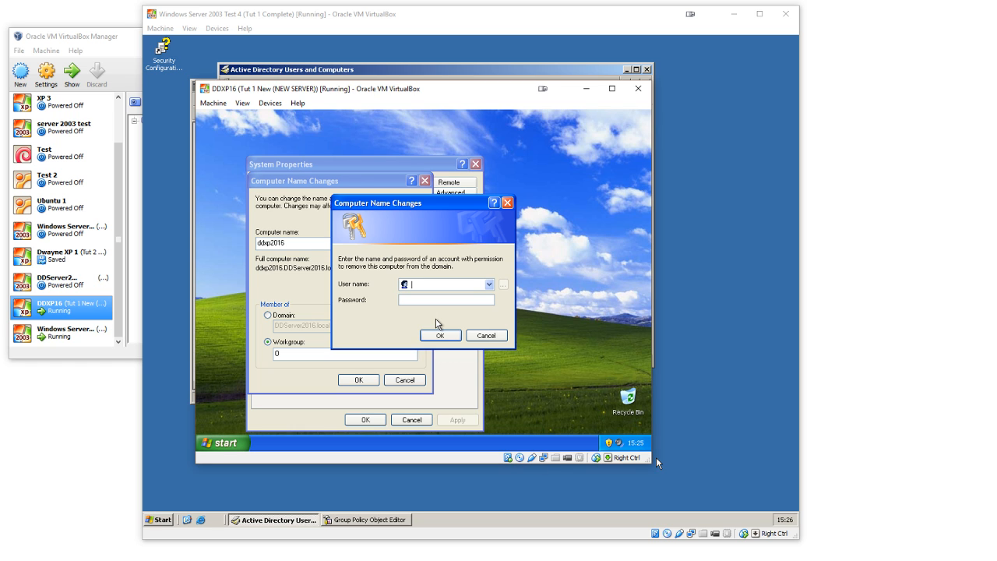
{"action": "type", "text": "Administrator"}
{"action": "key", "text": "Return"}
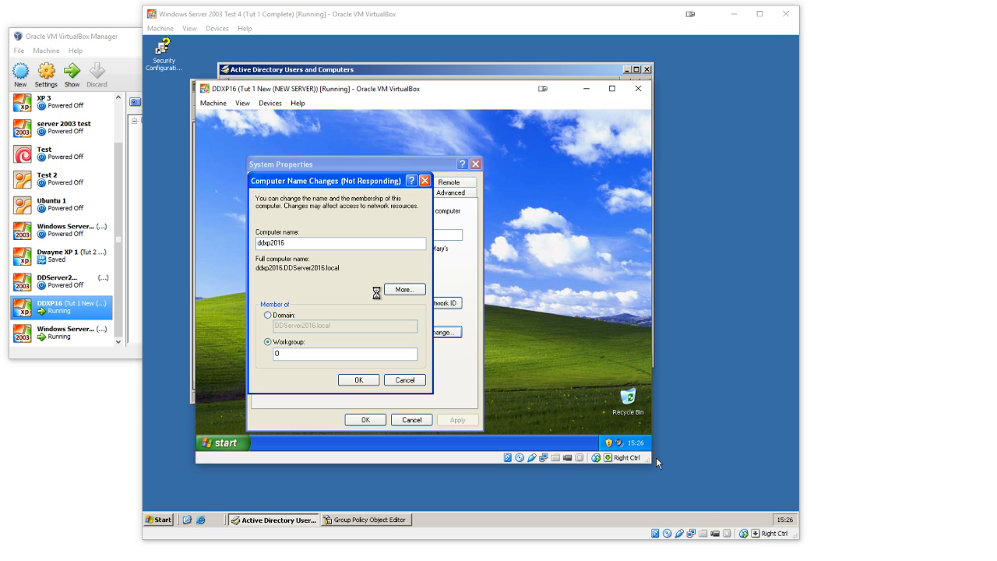
{"action": "left_click_drag", "start_coordinate": [374, 180], "coordinate": [421, 143]}
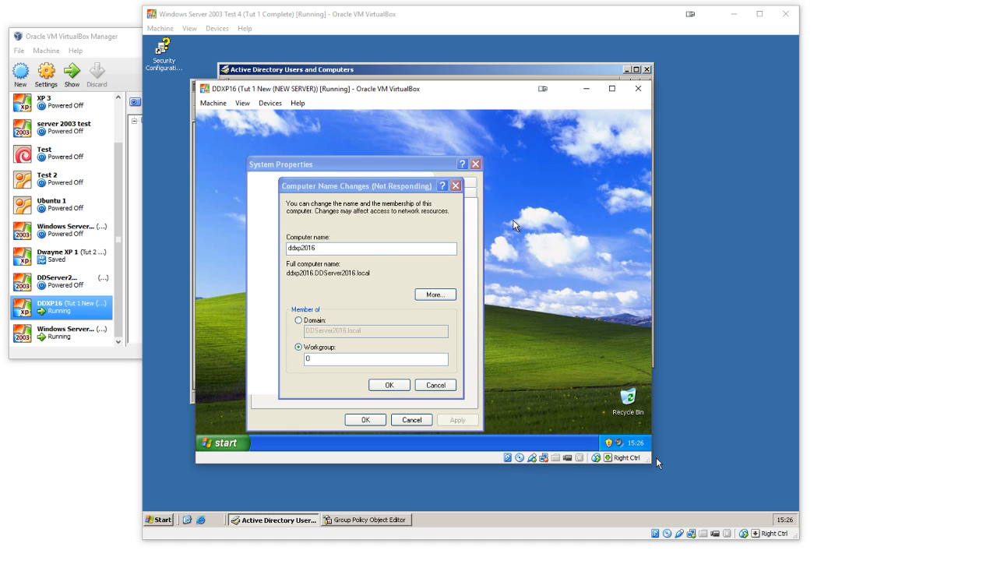
Step: Switch to the server and check the Computers container in Active Directory Users and Computers for the XP machine
{"action": "left_click", "coordinate": [526, 501]}
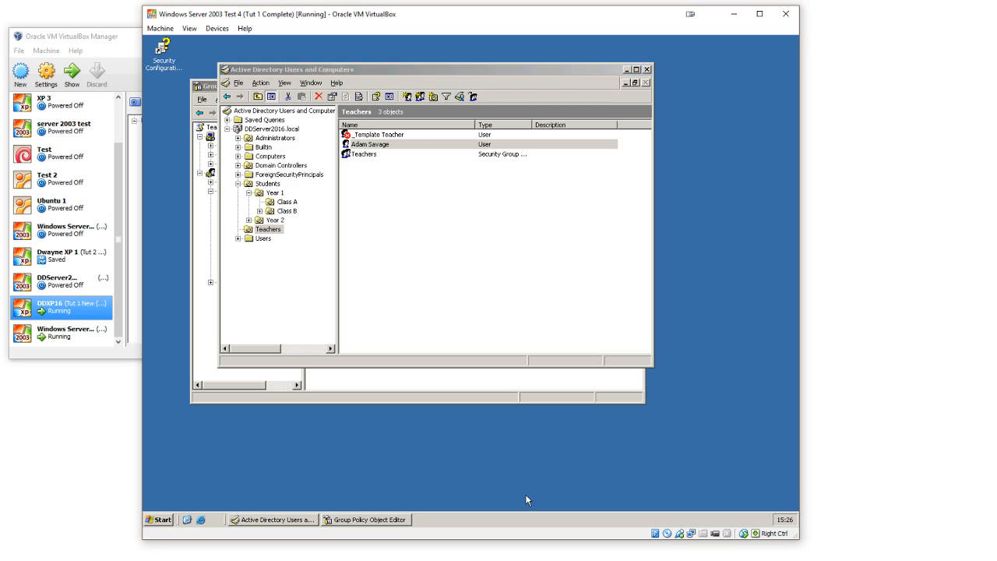
{"action": "left_click", "coordinate": [266, 158]}
{"action": "left_click", "coordinate": [357, 138]}
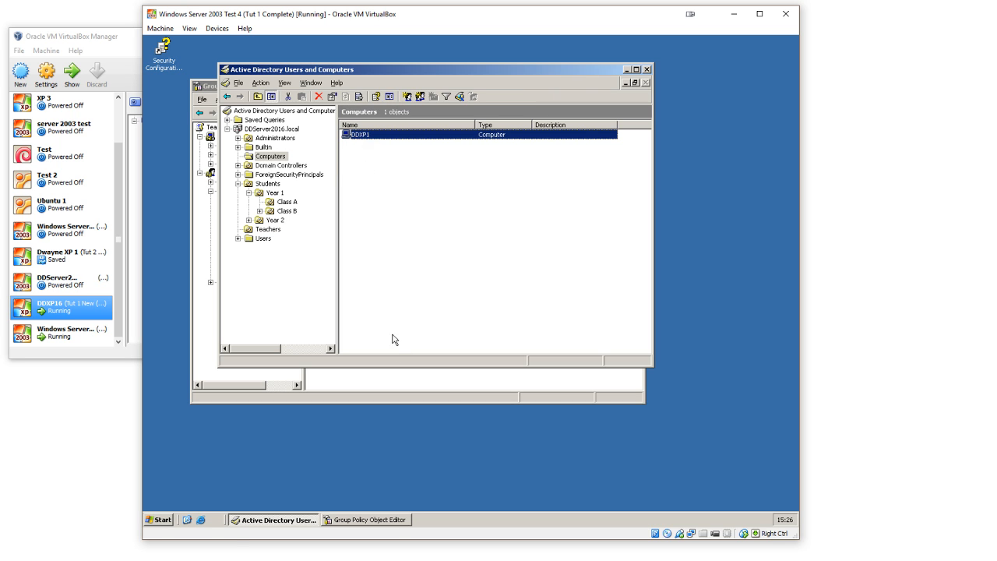
{"action": "left_click", "coordinate": [396, 383]}
{"action": "left_click", "coordinate": [404, 78]}
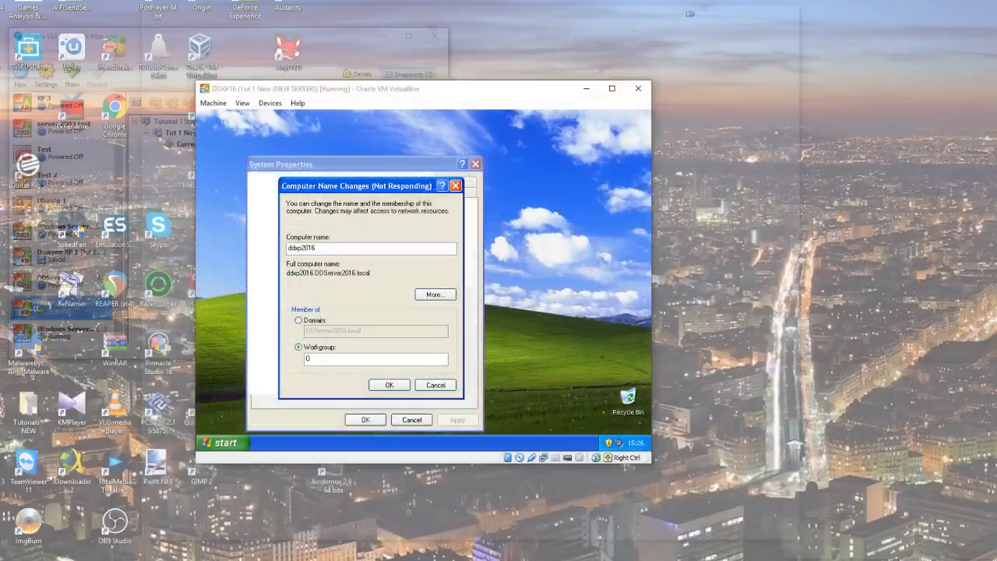
{"action": "left_click", "coordinate": [746, 532]}
{"action": "left_click", "coordinate": [691, 241]}
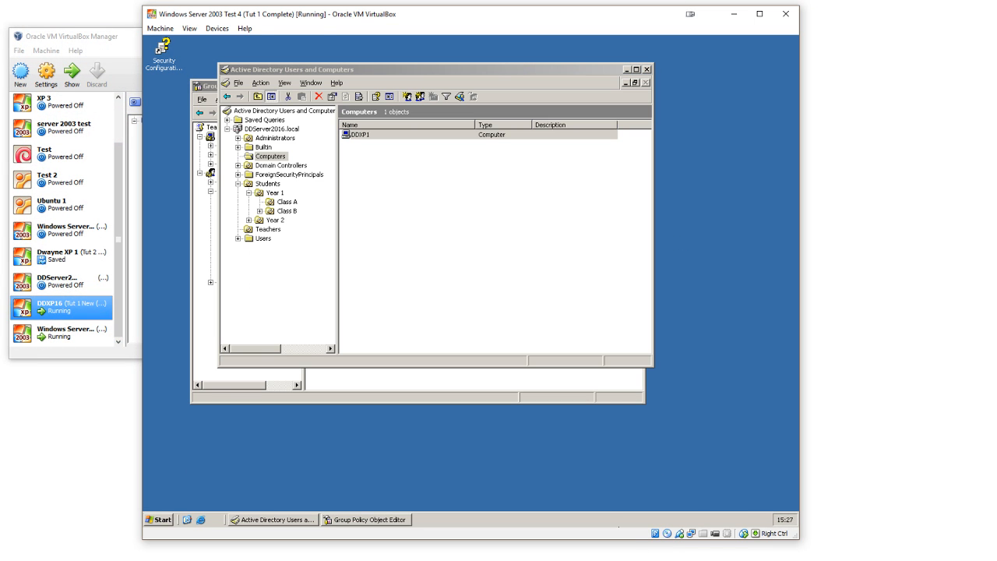
Step: Return to the XP machine and acknowledge the workgroup change and restart messages
{"action": "left_click", "coordinate": [740, 522]}
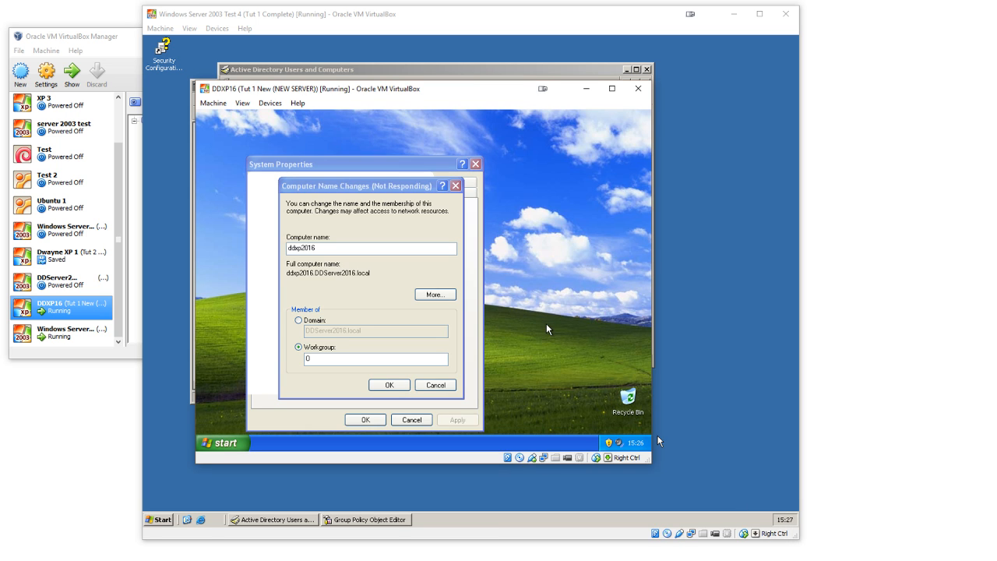
{"action": "left_click", "coordinate": [359, 294]}
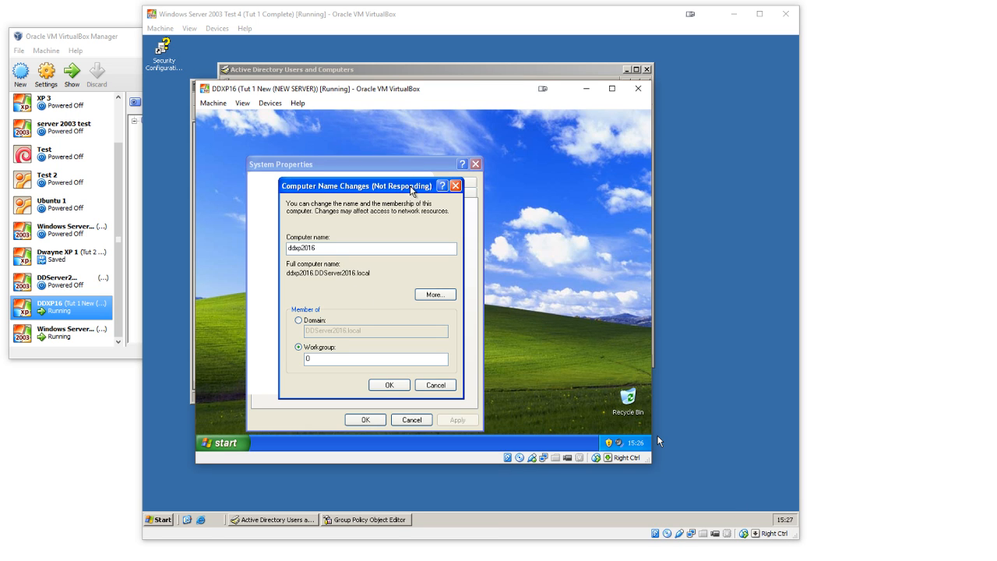
{"action": "left_click_drag", "start_coordinate": [411, 191], "coordinate": [425, 181]}
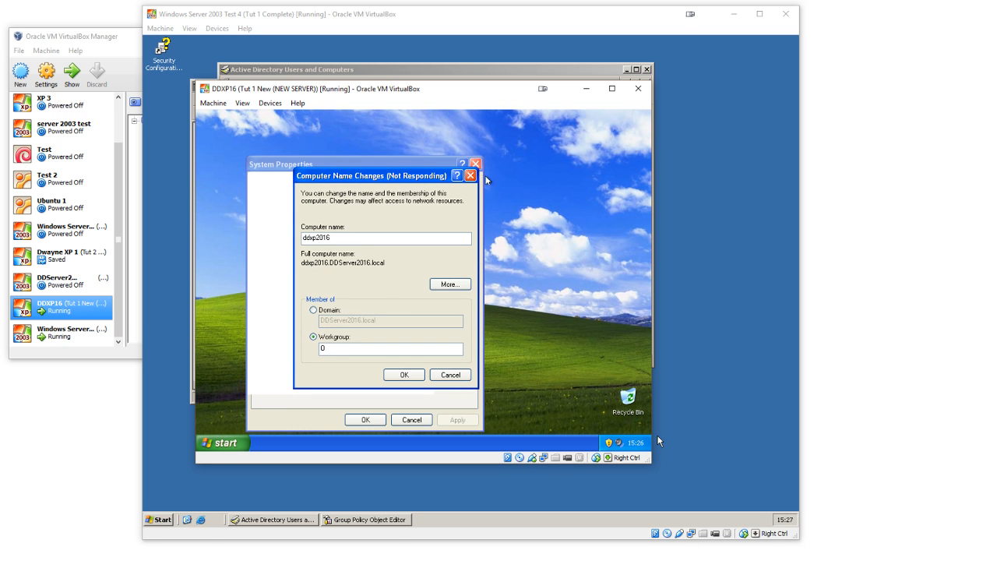
{"action": "left_click", "coordinate": [424, 310]}
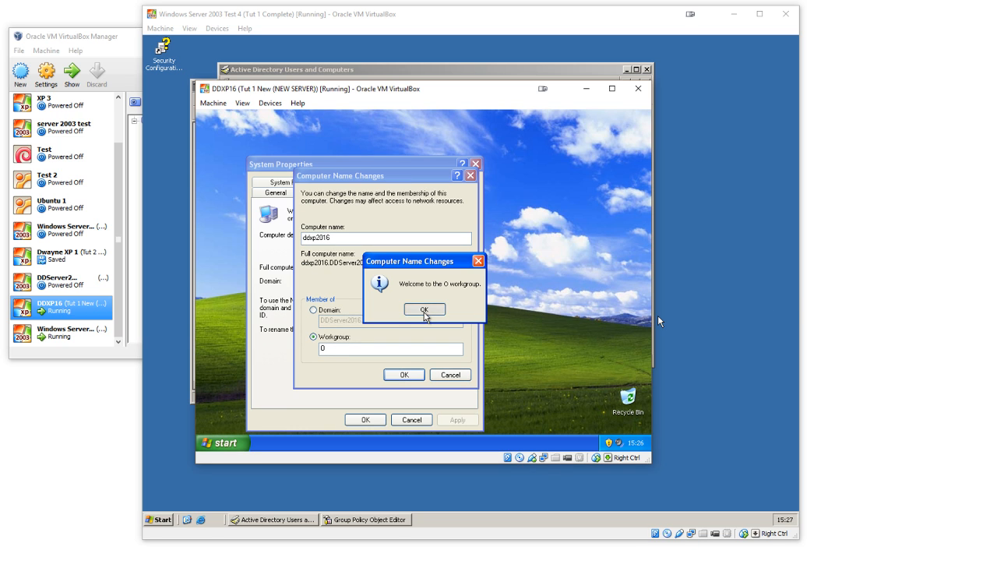
{"action": "left_click", "coordinate": [424, 311]}
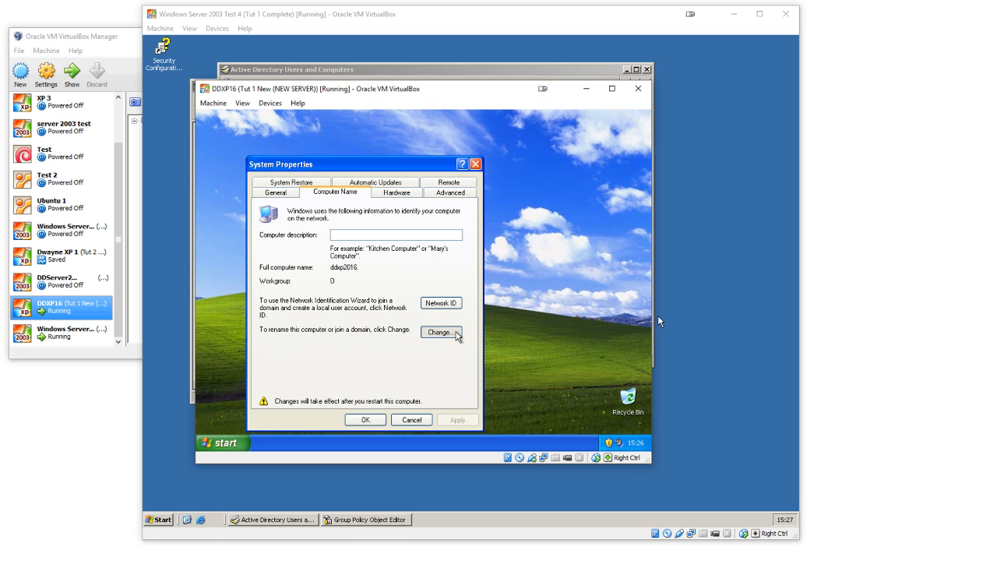
Step: Reopen the XP computer's name changes and set its membership to the domain DDserver16.local
{"action": "left_click", "coordinate": [456, 334]}
{"action": "left_click", "coordinate": [296, 316]}
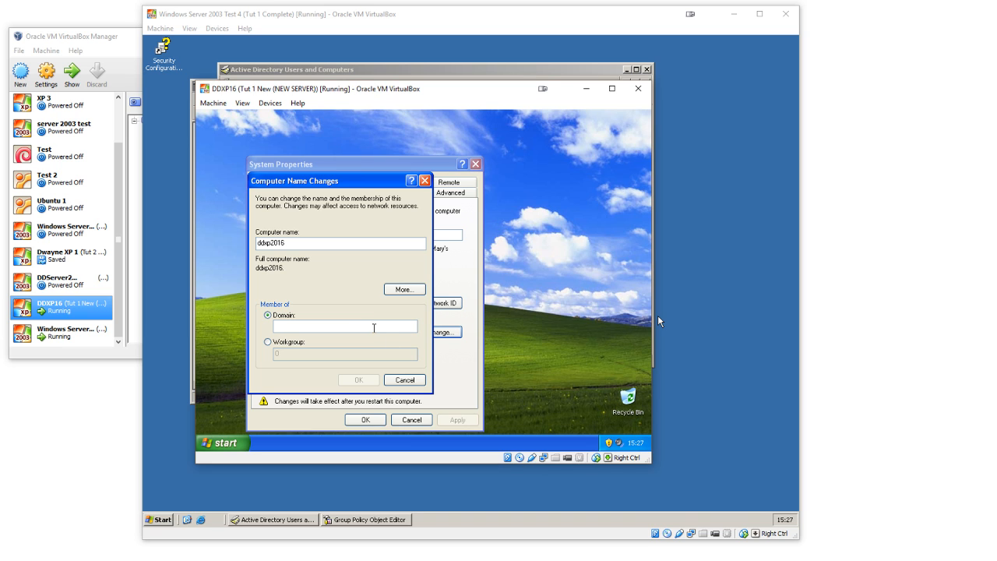
{"action": "type", "text": "DDserver16.local"}
Step: Switch to the server and check its full computer name and domain in the system properties
{"action": "left_click", "coordinate": [657, 315]}
{"action": "left_click", "coordinate": [162, 517]}
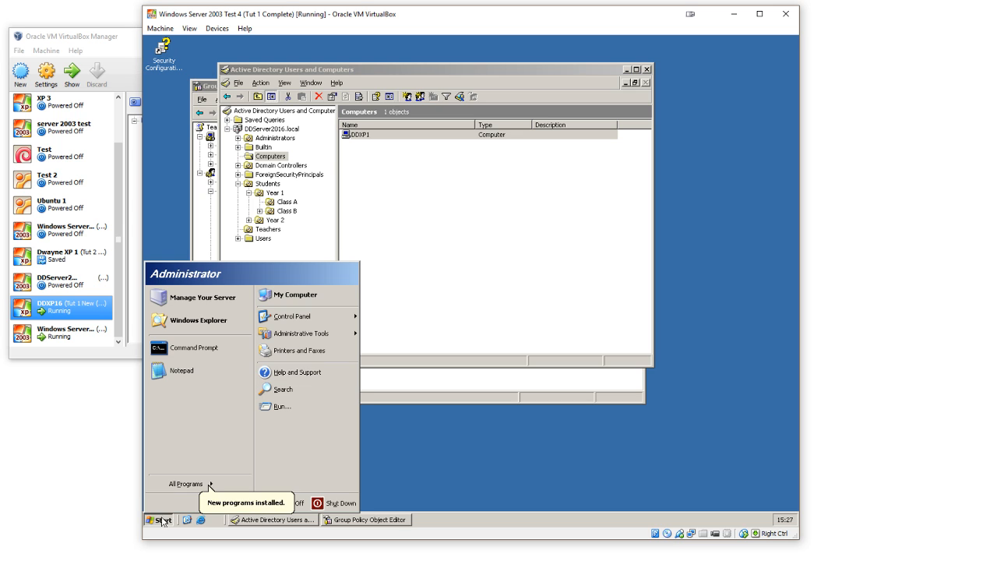
{"action": "right_click", "coordinate": [296, 296]}
{"action": "left_click", "coordinate": [327, 399]}
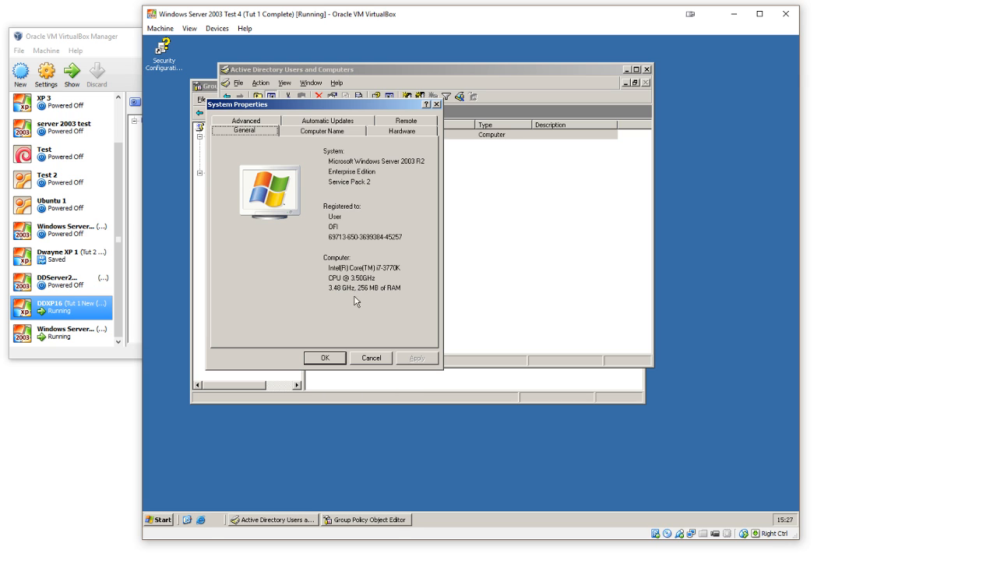
{"action": "left_click", "coordinate": [301, 131]}
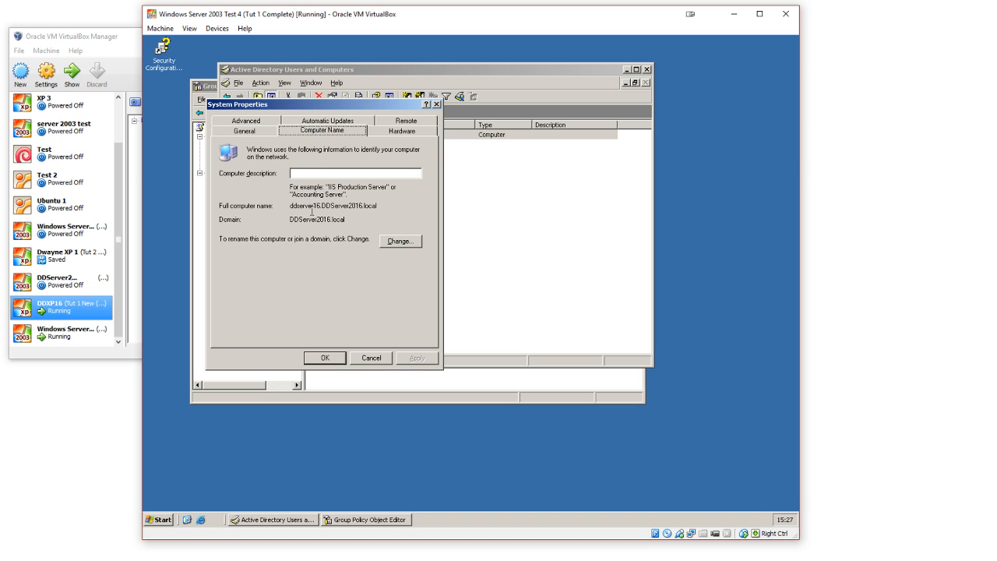
{"action": "left_click_drag", "start_coordinate": [324, 208], "coordinate": [366, 208]}
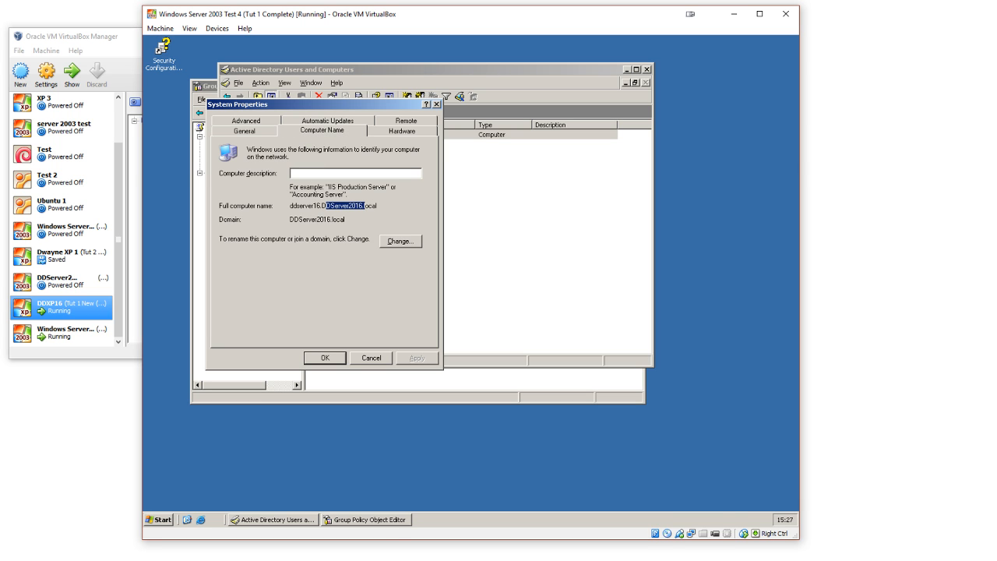
Step: Return to the XP machine, correct the domain name to DDserver2016.local and submit the domain join
{"action": "left_click", "coordinate": [648, 560]}
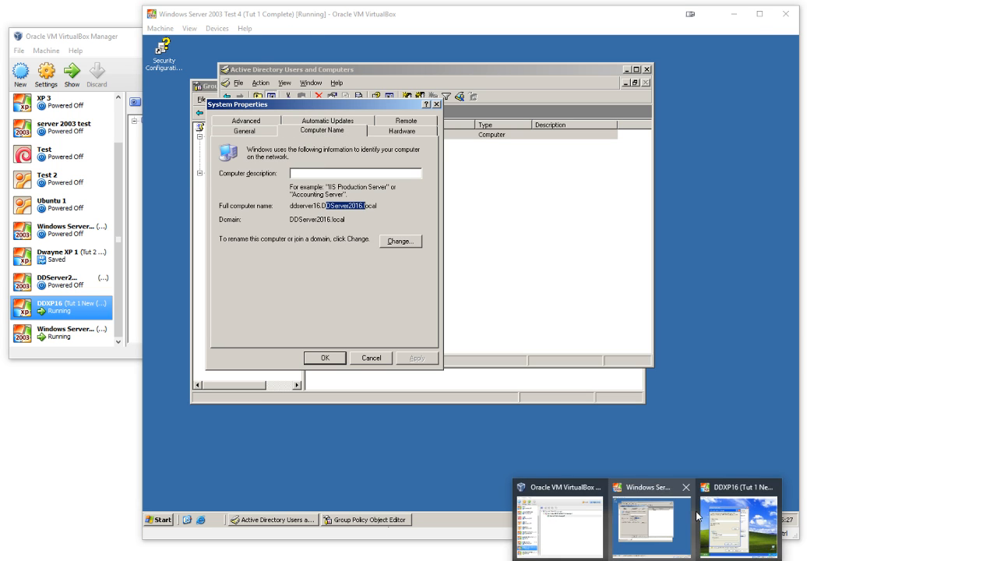
{"action": "left_click", "coordinate": [724, 524]}
{"action": "left_click", "coordinate": [304, 326]}
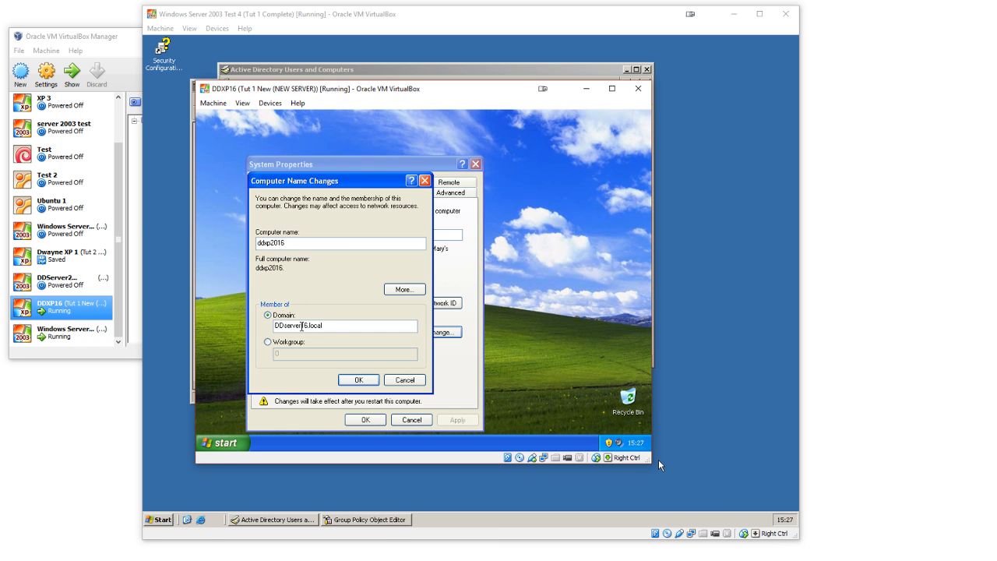
{"action": "type", "text": "20"}
{"action": "key", "text": "Return"}
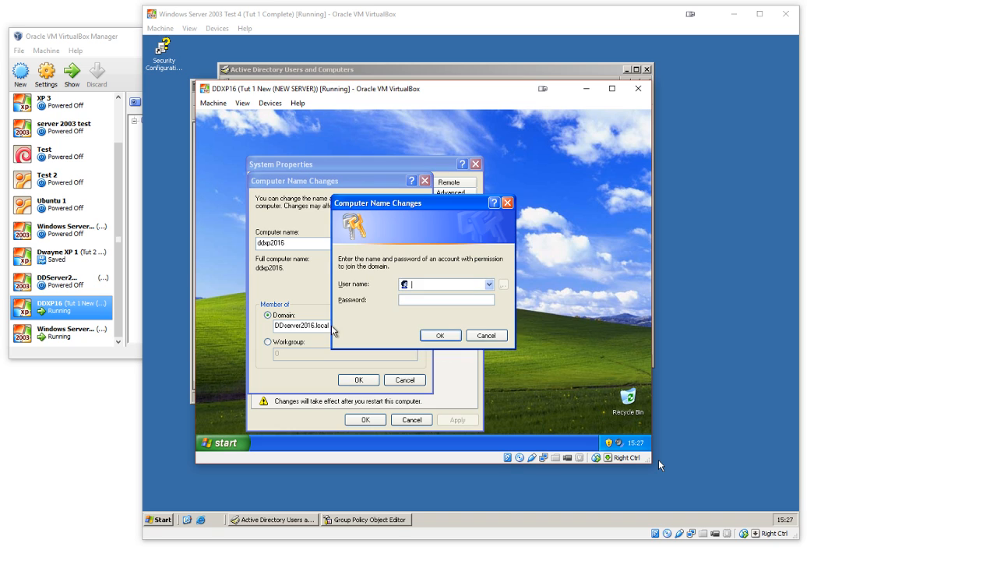
Step: Authorize the domain join with the administrator account's user name and password, and acknowledge the welcome message
{"action": "key", "text": "Return"}
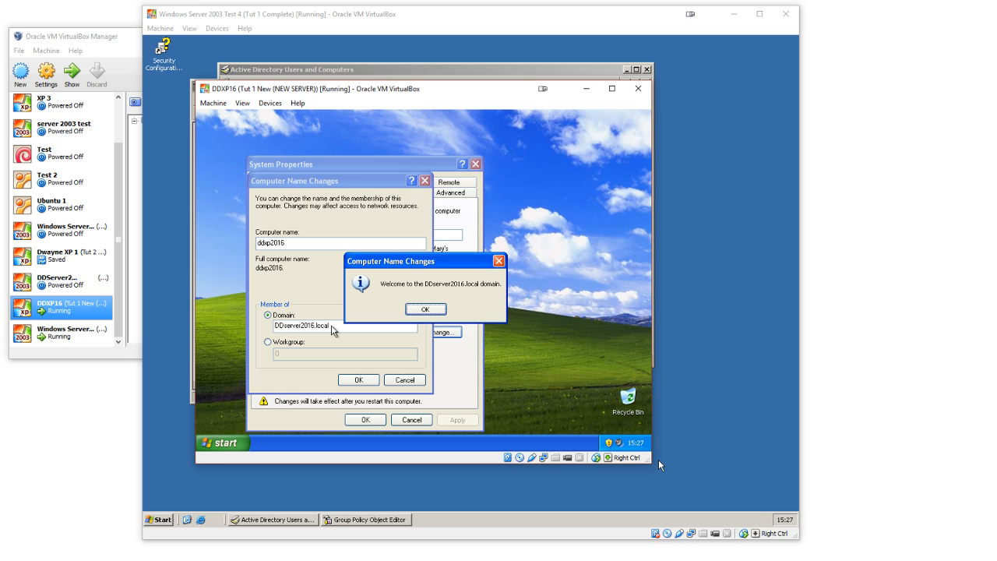
{"action": "left_click", "coordinate": [425, 308]}
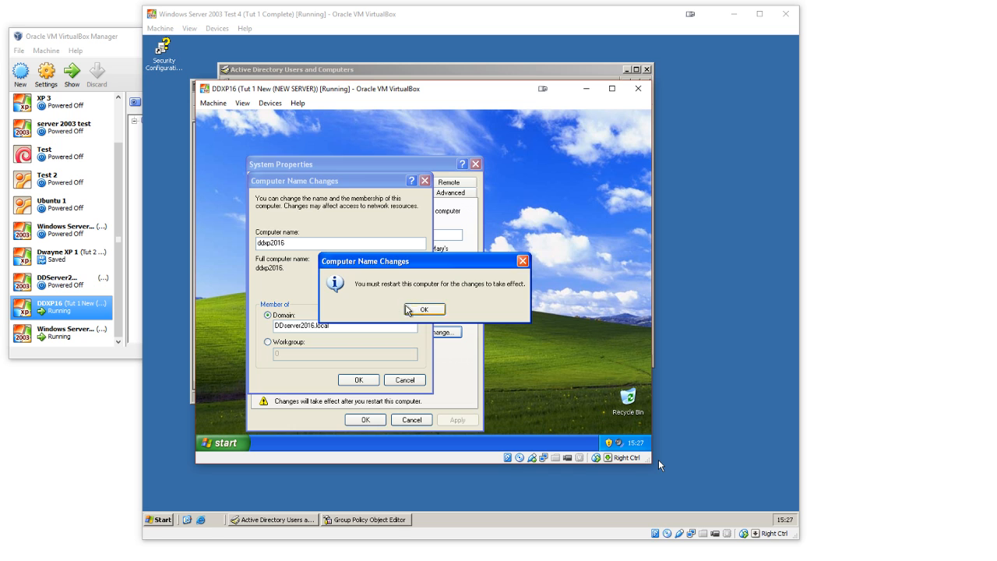
Step: Acknowledge the restart notice, accept the system properties and restart the XP machine
{"action": "left_click", "coordinate": [414, 310]}
{"action": "left_click", "coordinate": [377, 419]}
{"action": "left_click", "coordinate": [404, 312]}
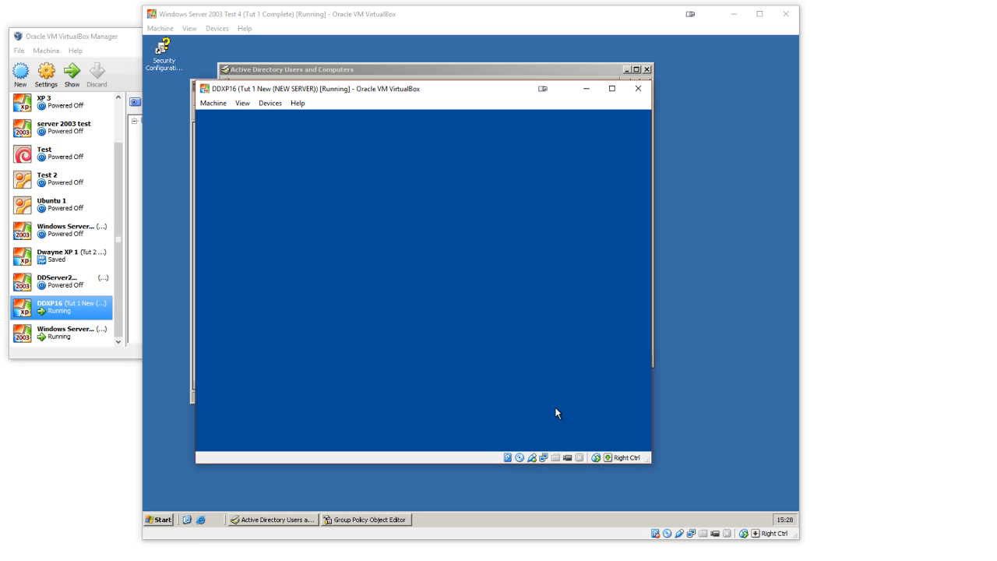
Step: Bring up the XP logon dialog and log on to the DDSERVER2016 domain with the teacher's user name and password
{"action": "left_click", "coordinate": [213, 102]}
{"action": "left_click", "coordinate": [234, 192]}
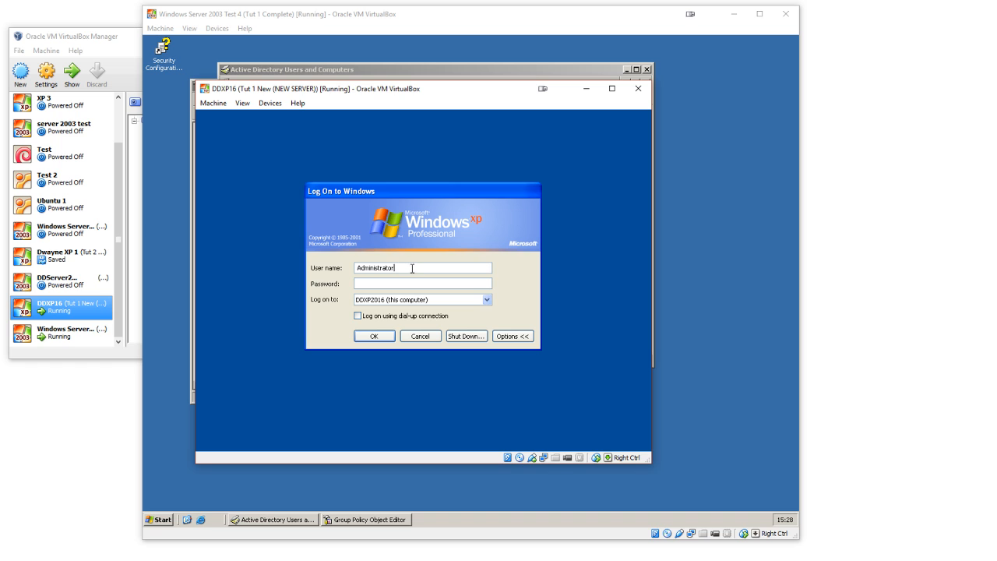
{"action": "double_click", "coordinate": [412, 269]}
{"action": "type", "text": "Adam.savage"}
{"action": "left_click", "coordinate": [382, 302]}
{"action": "left_click", "coordinate": [385, 310]}
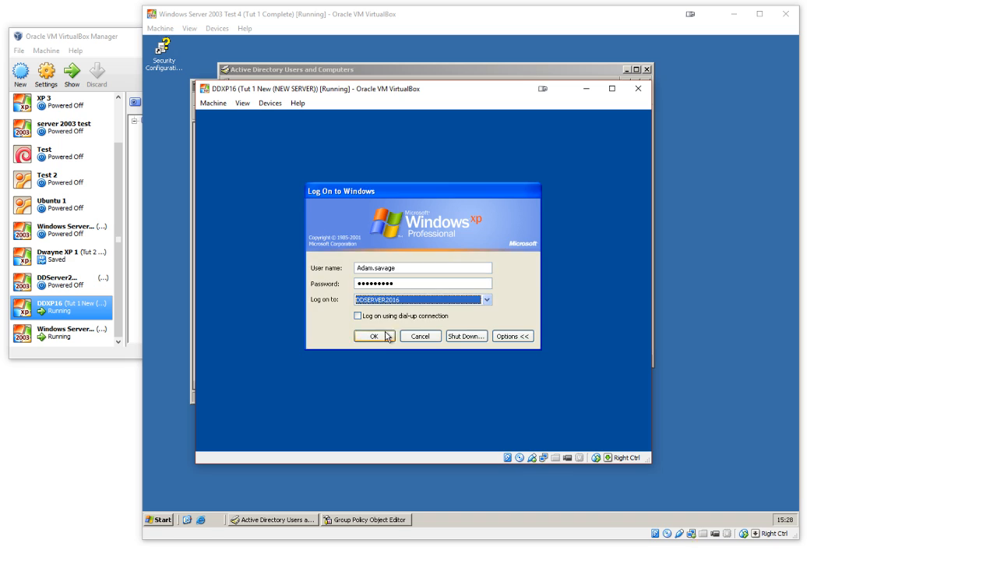
{"action": "left_click", "coordinate": [374, 336]}
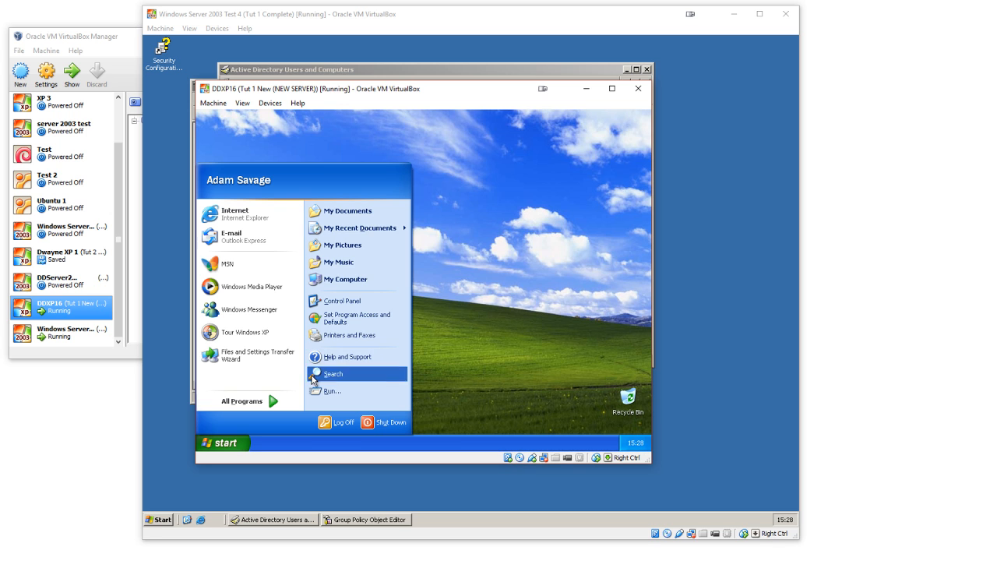
Step: Open the teacher's My Documents folder, refresh it and create a text document named Test file 1
{"action": "left_click", "coordinate": [349, 210]}
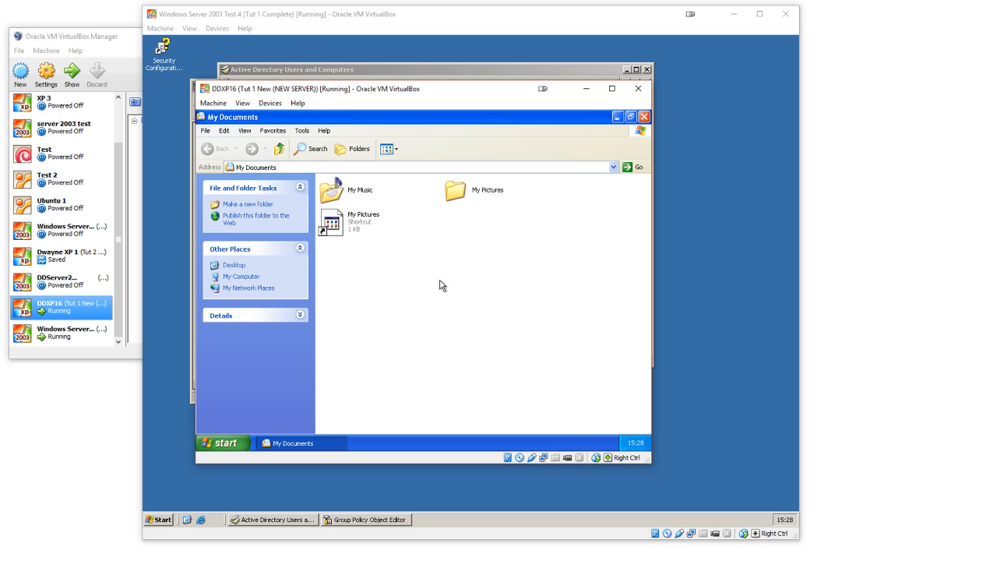
{"action": "right_click", "coordinate": [411, 266]}
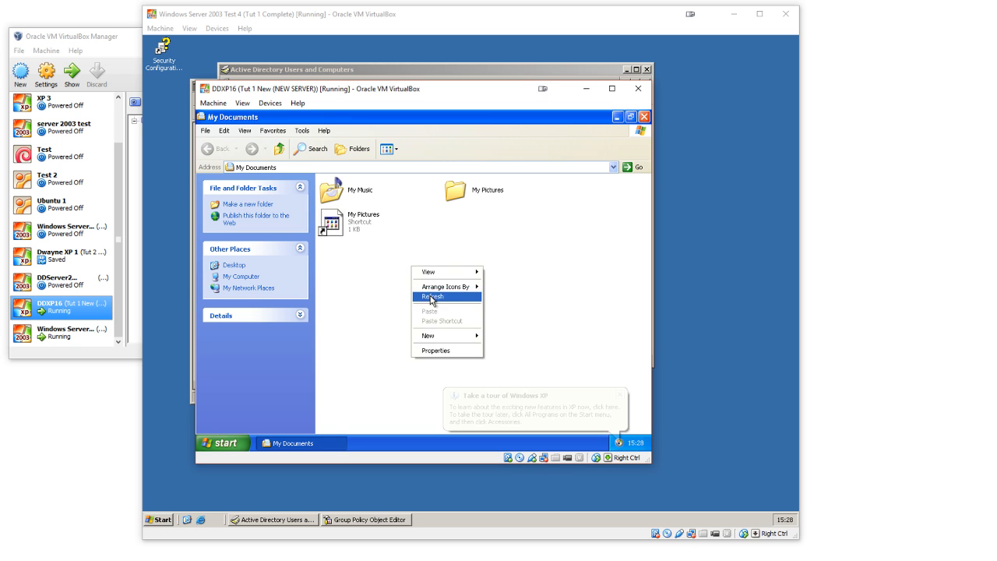
{"action": "left_click", "coordinate": [428, 293]}
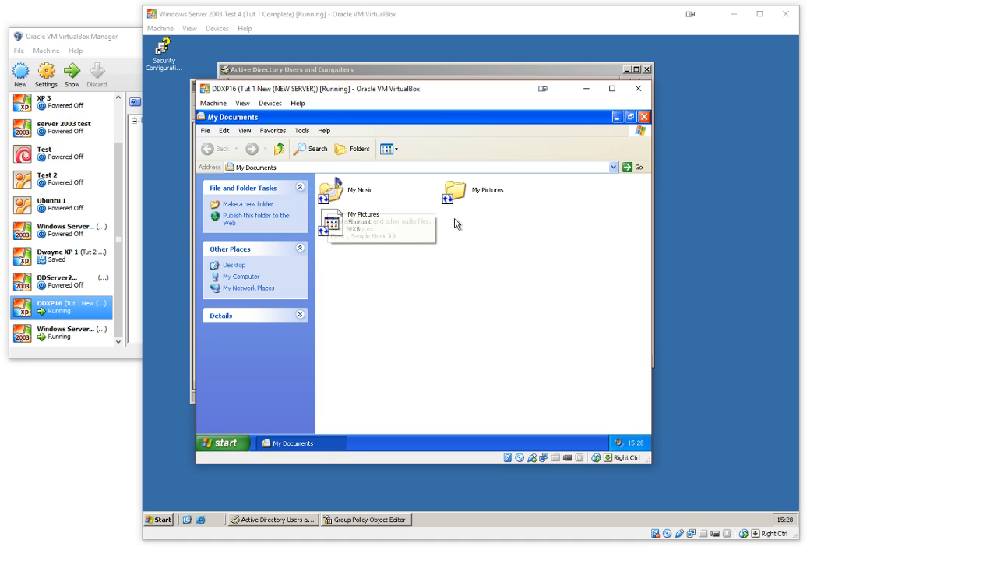
{"action": "right_click", "coordinate": [400, 282]}
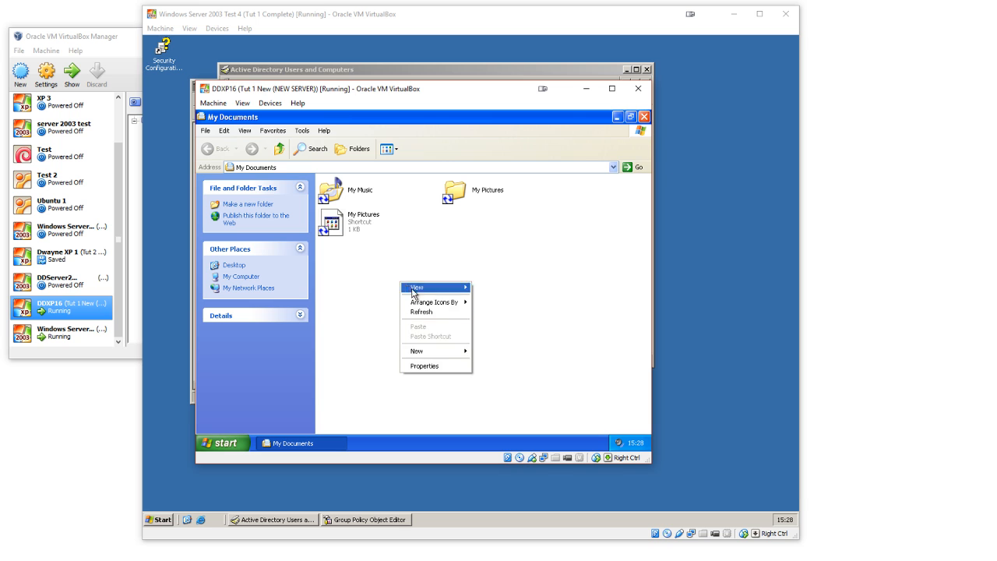
{"action": "mouse_move", "coordinate": [444, 351]}
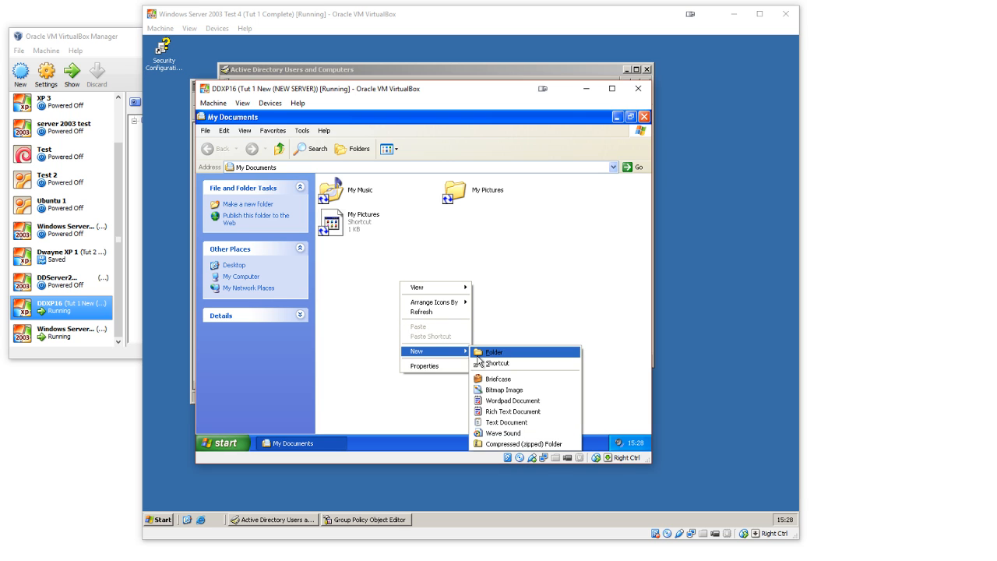
{"action": "left_click", "coordinate": [503, 423]}
{"action": "type", "text": "Test file 1"}
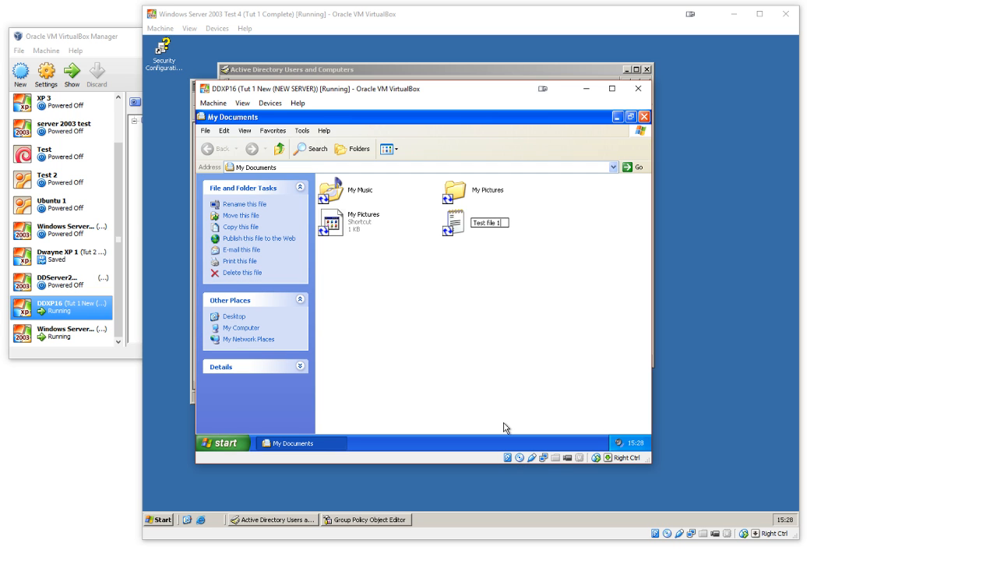
{"action": "key", "text": "Return"}
Step: Check the teacher's P: network home folder for Test file 1, and close both folder windows
{"action": "left_click", "coordinate": [225, 444]}
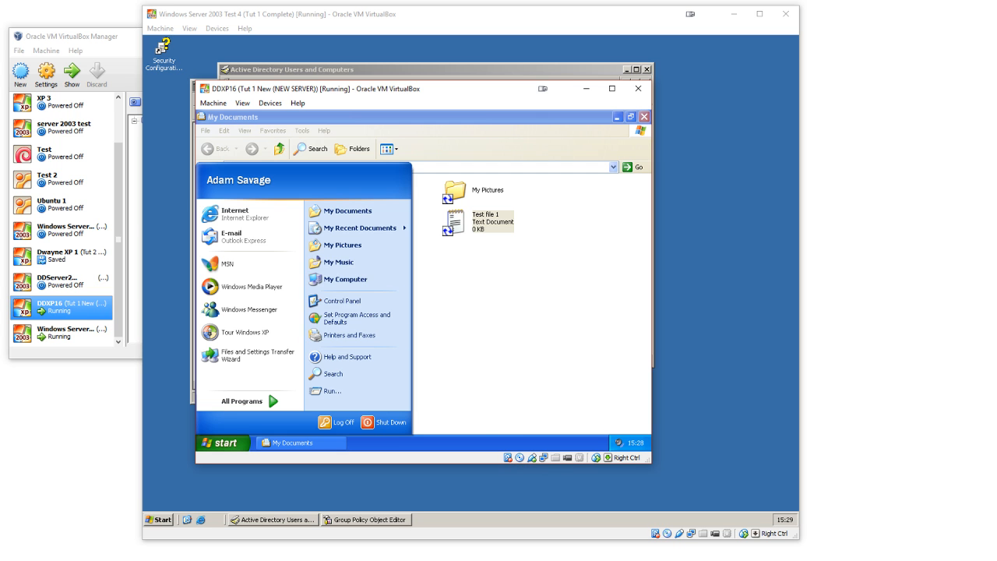
{"action": "left_click", "coordinate": [362, 280]}
{"action": "left_click", "coordinate": [377, 315]}
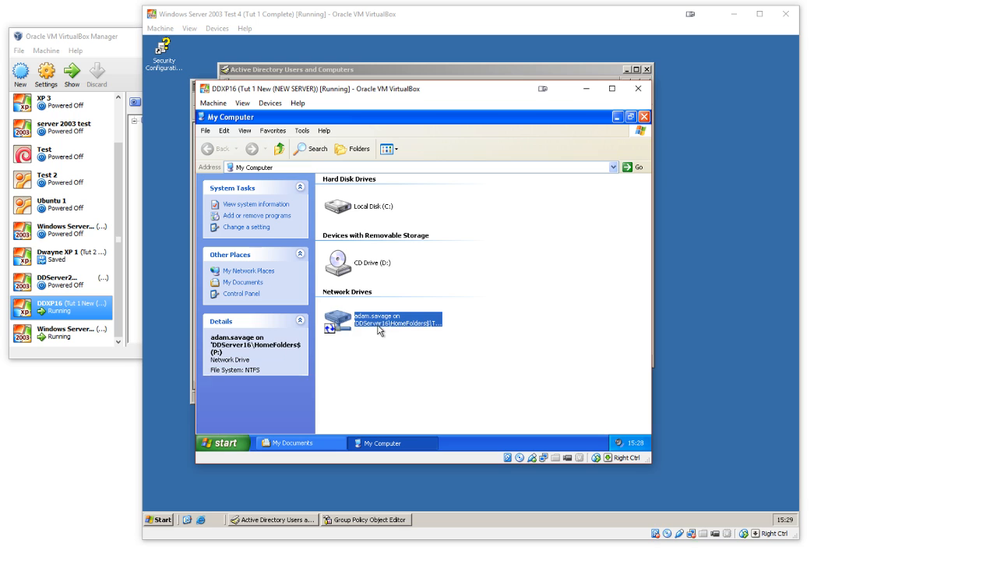
{"action": "double_click", "coordinate": [379, 315]}
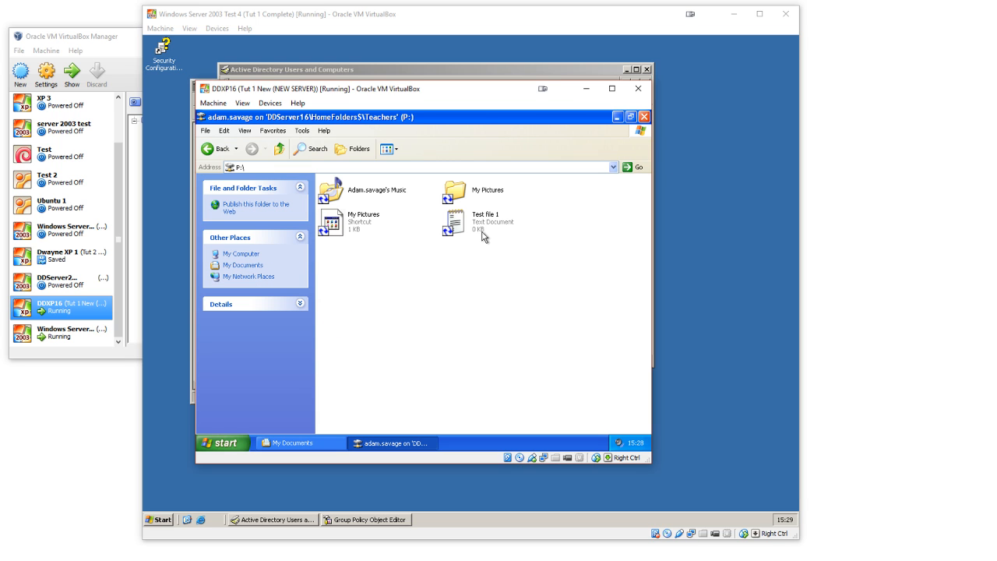
{"action": "left_click", "coordinate": [483, 232]}
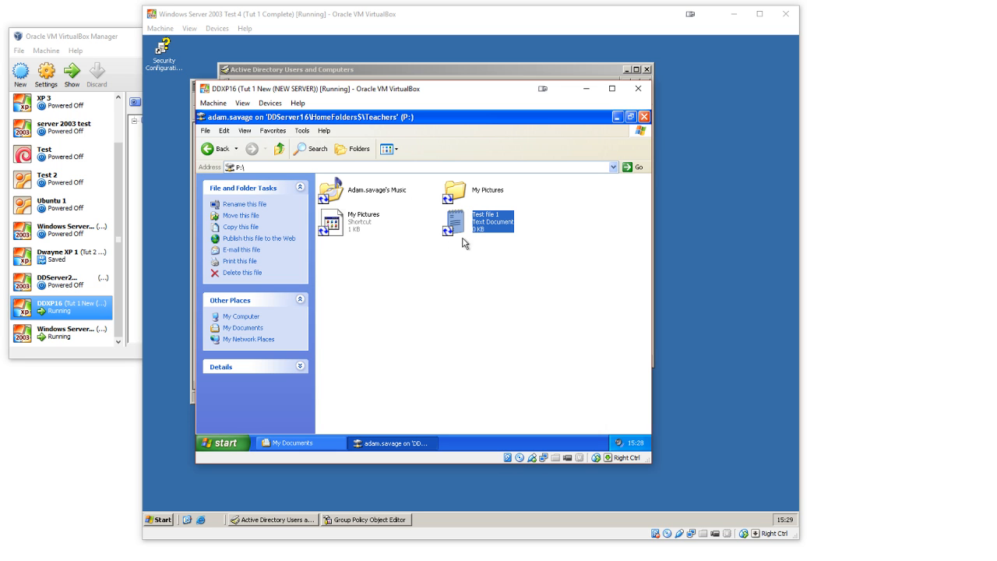
{"action": "left_click", "coordinate": [512, 298]}
{"action": "left_click", "coordinate": [645, 117]}
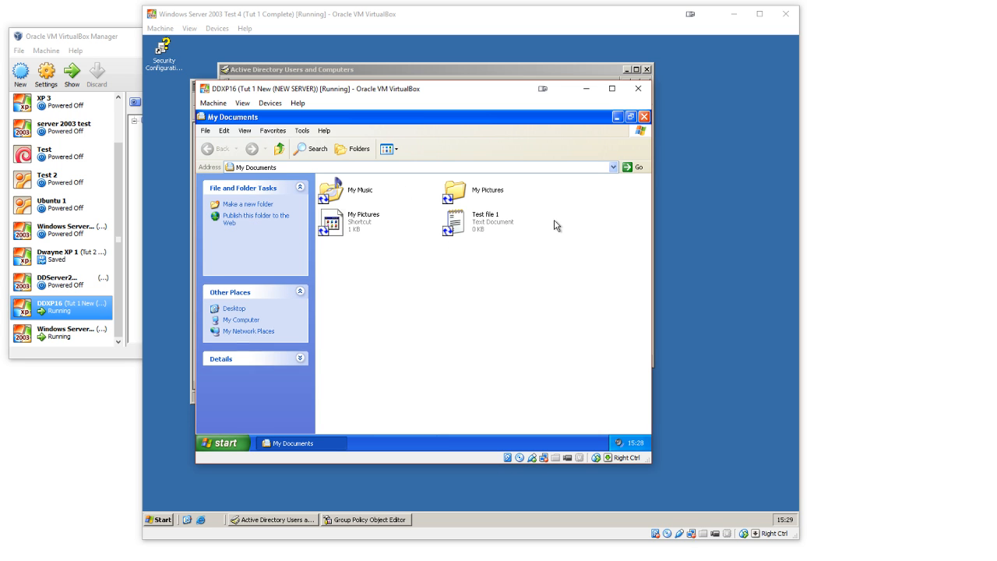
{"action": "left_click", "coordinate": [645, 118]}
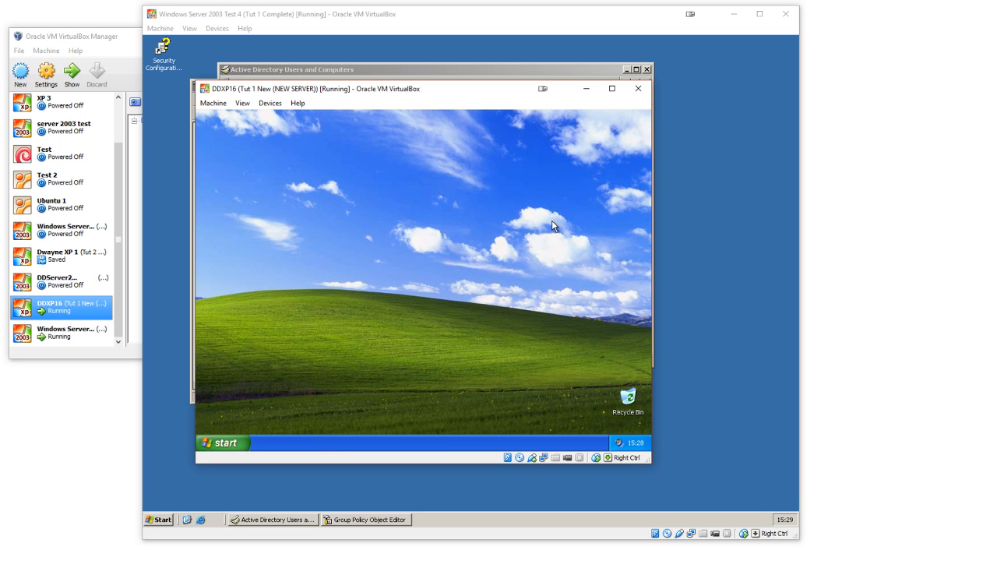
{"action": "left_click", "coordinate": [233, 442]}
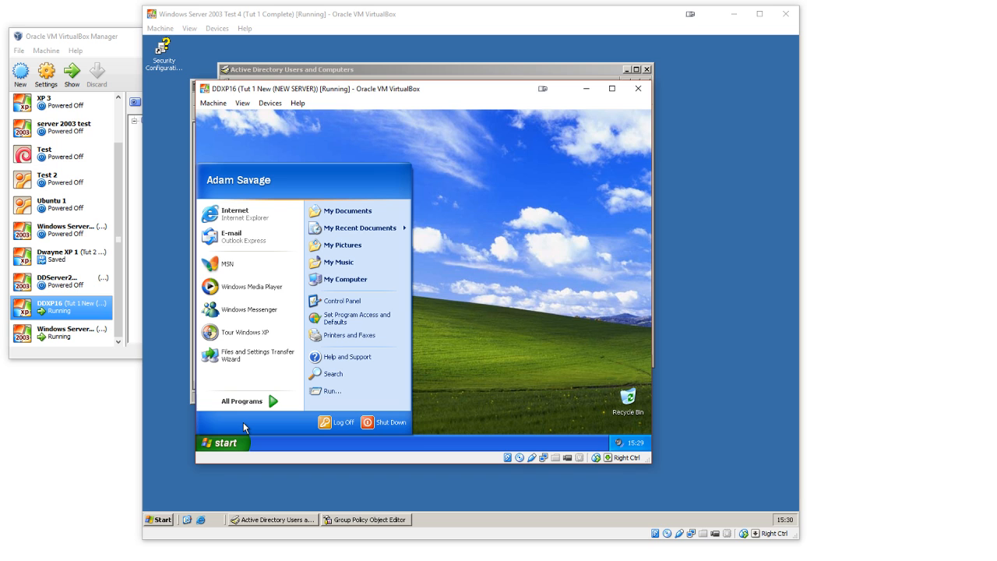
{"action": "left_click", "coordinate": [460, 304]}
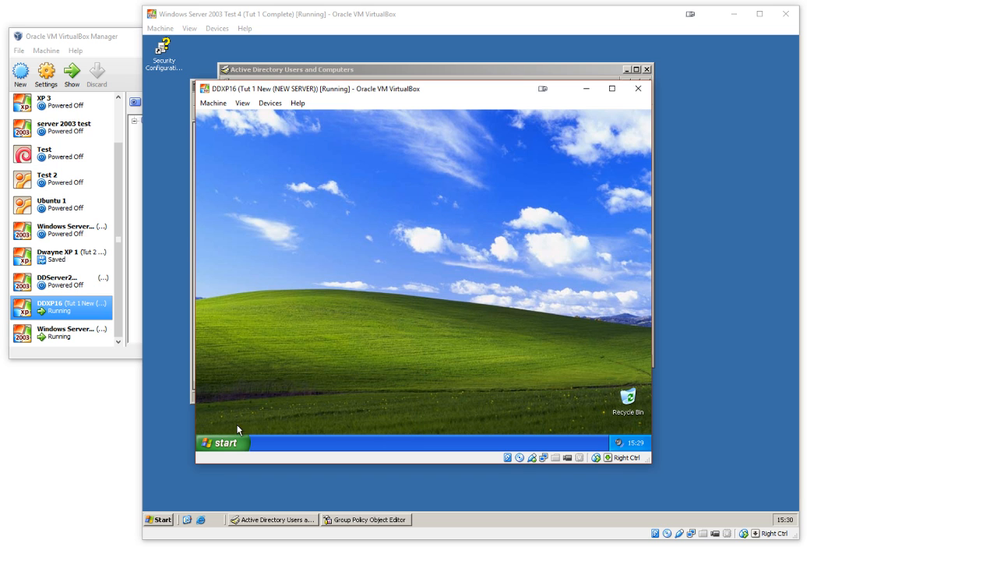
{"action": "left_click", "coordinate": [225, 443]}
{"action": "left_click", "coordinate": [507, 298]}
Step: Switch to the server and close System Properties, Active Directory Users and Computers, and the Group Policy Object Editor
{"action": "left_click", "coordinate": [654, 303]}
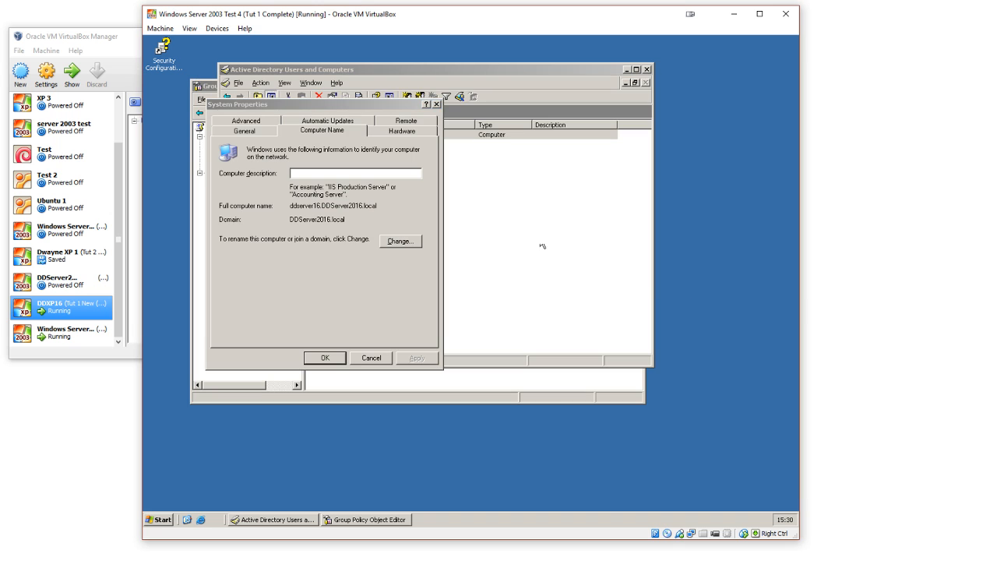
{"action": "left_click", "coordinate": [325, 358]}
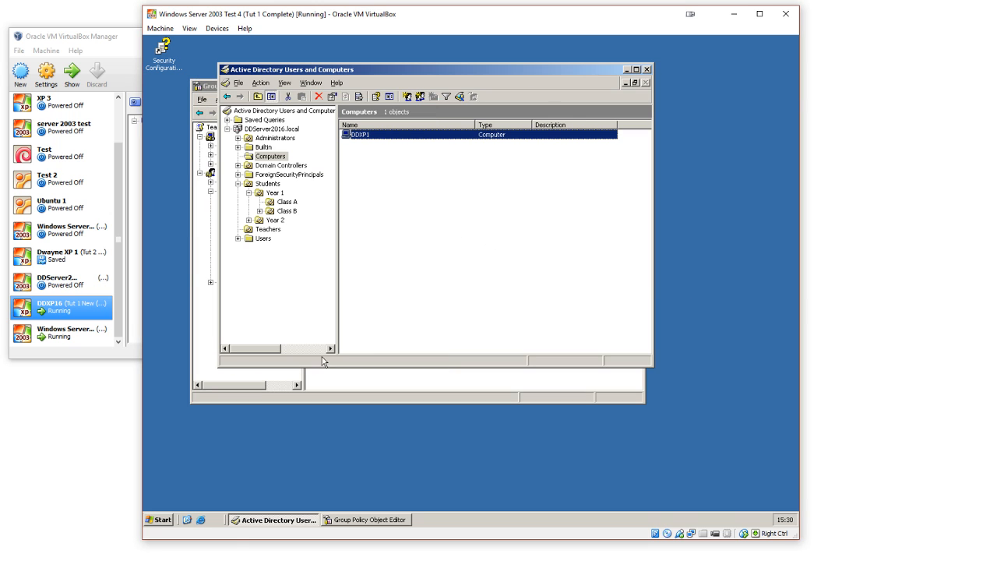
{"action": "left_click", "coordinate": [647, 69]}
{"action": "left_click", "coordinate": [450, 233]}
{"action": "left_click", "coordinate": [428, 330]}
{"action": "left_click", "coordinate": [646, 69]}
{"action": "left_click", "coordinate": [638, 86]}
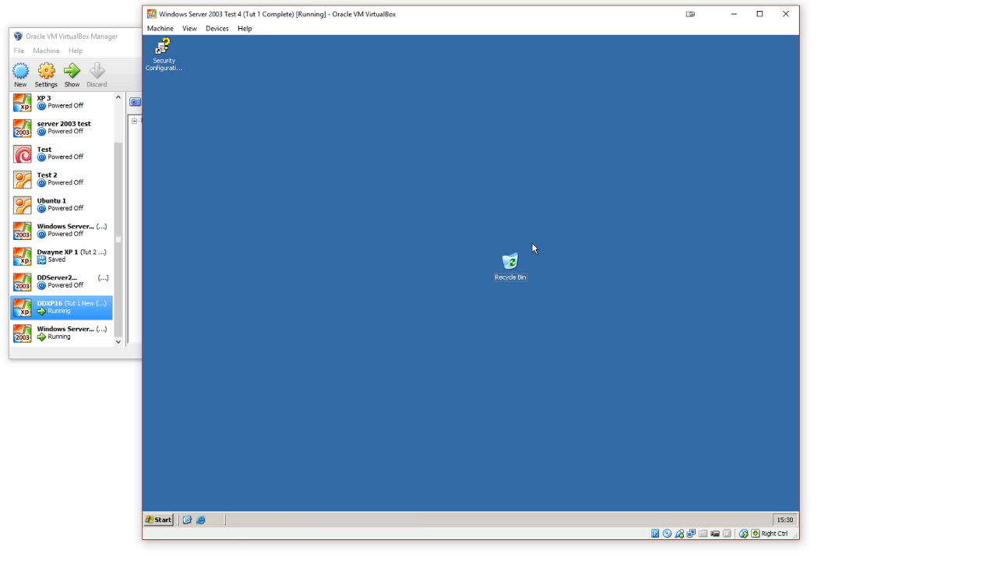
Step: Switch to the VirtualBox Manager and take a snapshot of the DDXP16 machine named Tutorial 2 COMPLETE
{"action": "mouse_move", "coordinate": [611, 528]}
{"action": "left_click", "coordinate": [713, 504]}
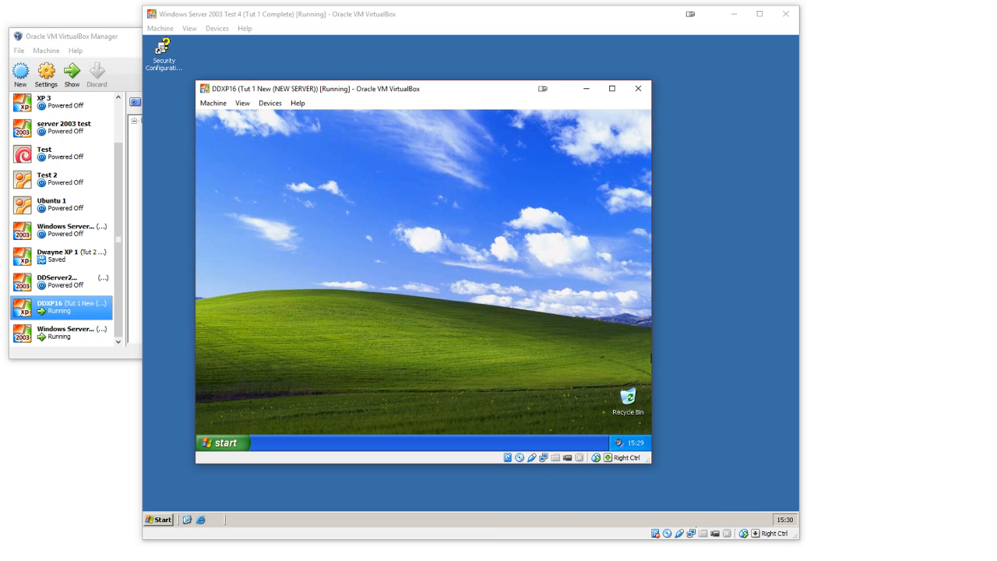
{"action": "mouse_move", "coordinate": [586, 540]}
{"action": "left_click", "coordinate": [567, 470]}
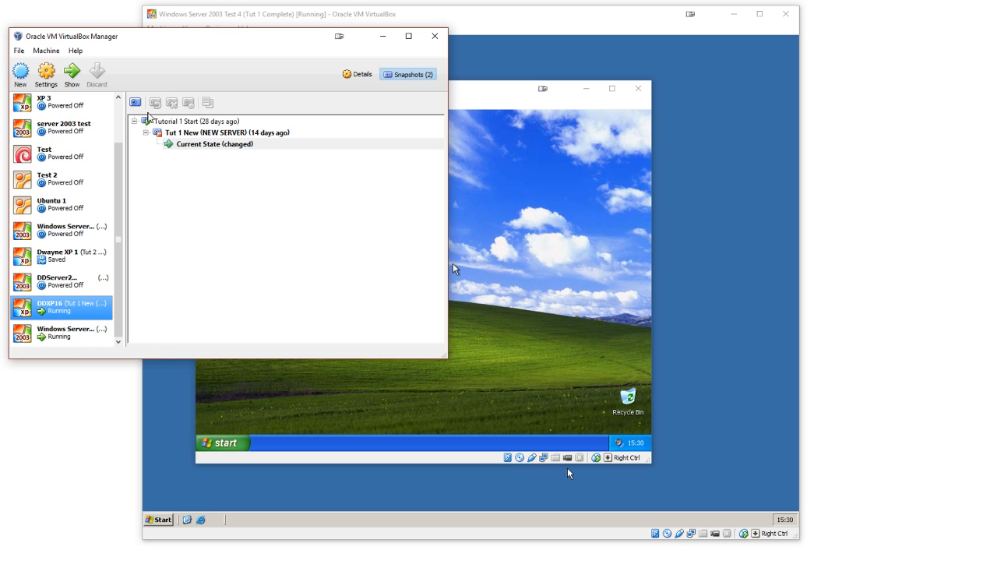
{"action": "left_click", "coordinate": [137, 106]}
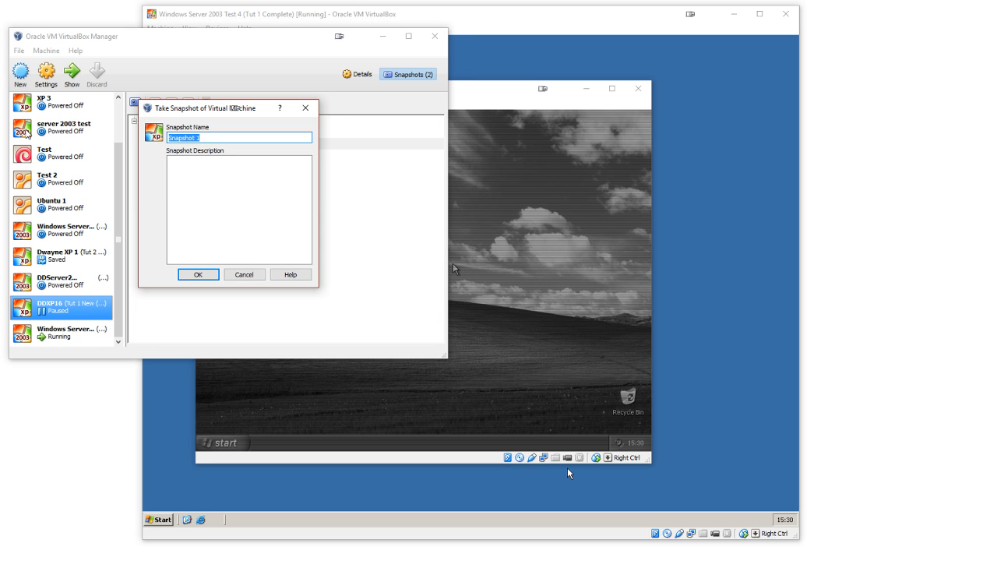
{"action": "type", "text": "Tutotial "}
{"action": "type", "text": "ial 2"}
{"action": "left_click_drag", "start_coordinate": [174, 109], "coordinate": [397, 136]}
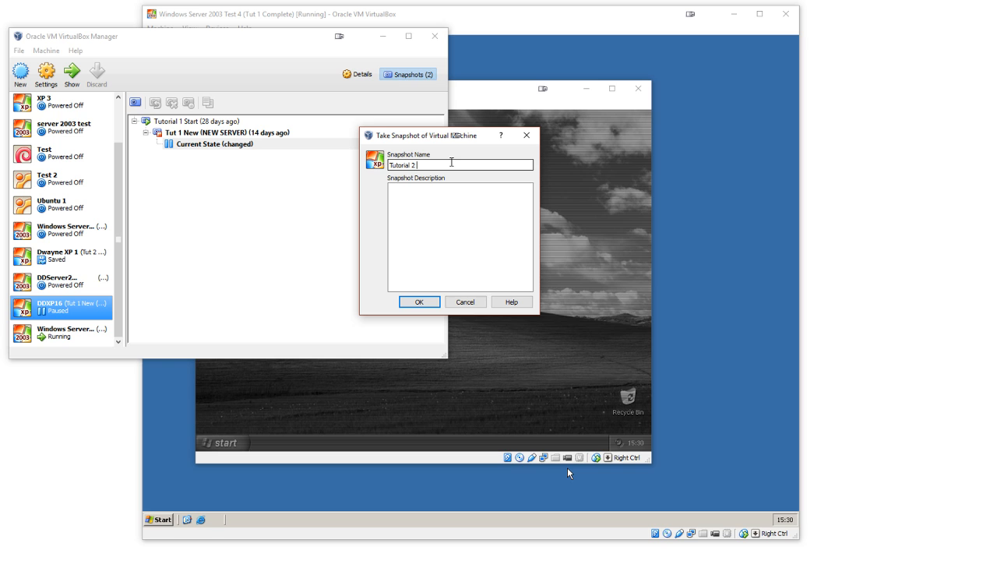
{"action": "type", "text": "COMPLETE"}
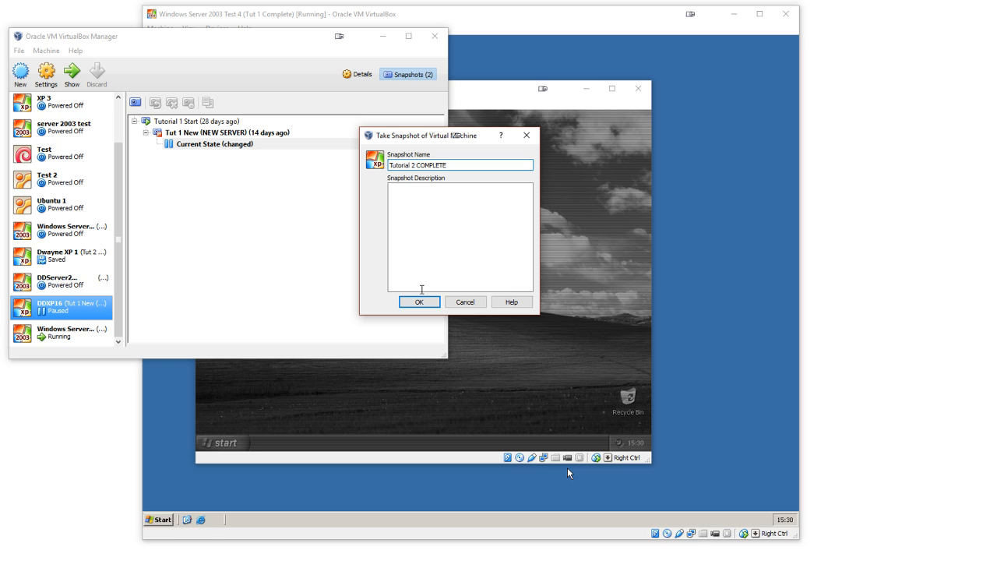
{"action": "left_click", "coordinate": [419, 301]}
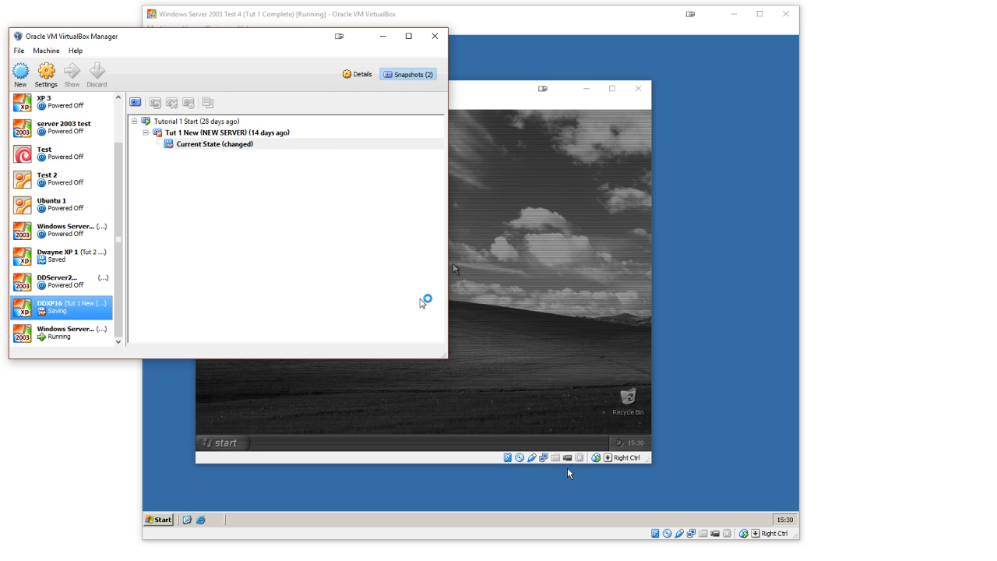
Step: Take a snapshot of the running Windows Server 2003 machine named Tut 1 Complete
{"action": "left_click", "coordinate": [75, 333]}
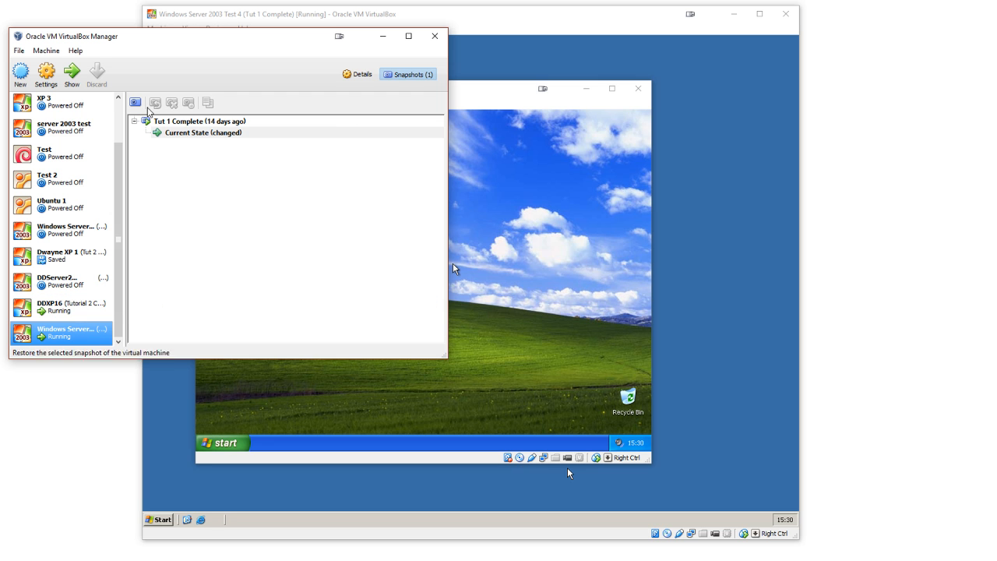
{"action": "left_click", "coordinate": [135, 102]}
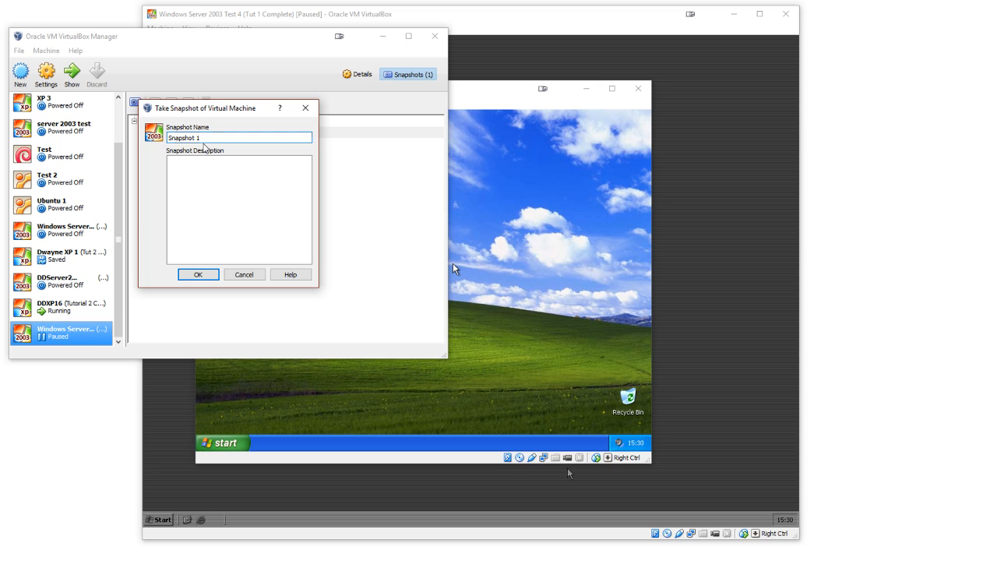
{"action": "key", "text": "ctrl+a"}
{"action": "type", "text": "Tut 1 Complete"}
{"action": "left_click", "coordinate": [197, 274]}
Step: Rename the server machine's newest snapshot to Tut 2 Complete
{"action": "left_click", "coordinate": [170, 123]}
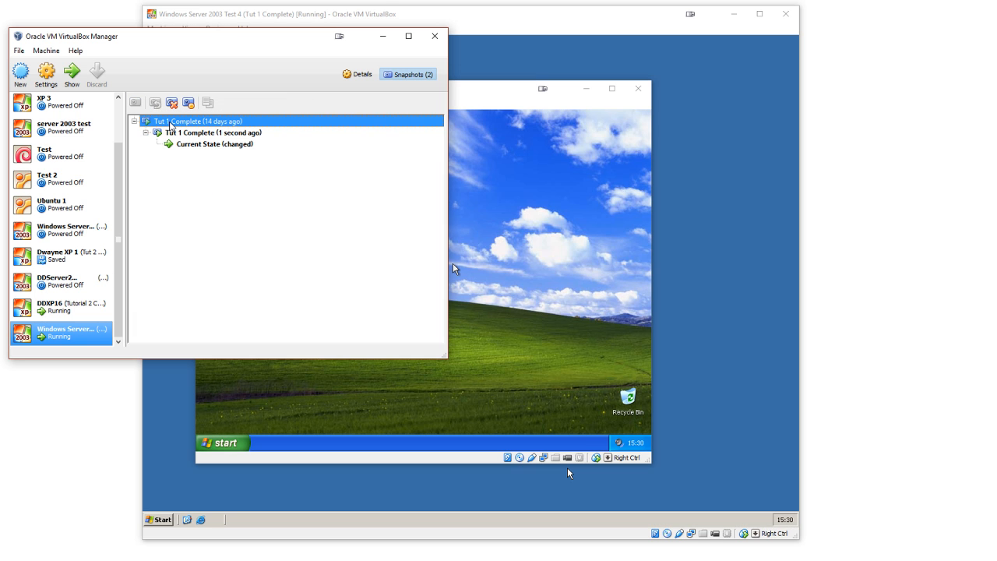
{"action": "double_click", "coordinate": [184, 134]}
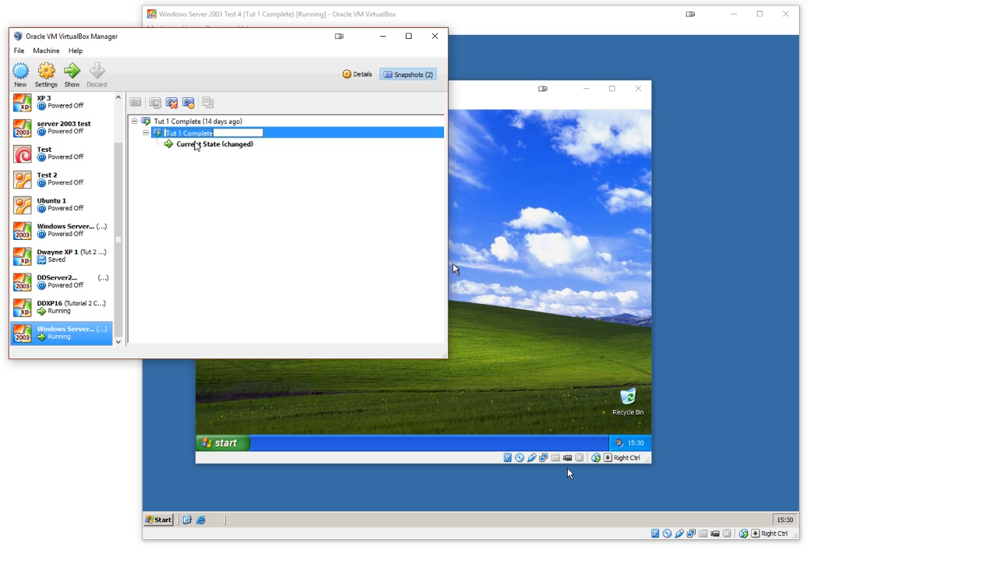
{"action": "type", "text": "2"}
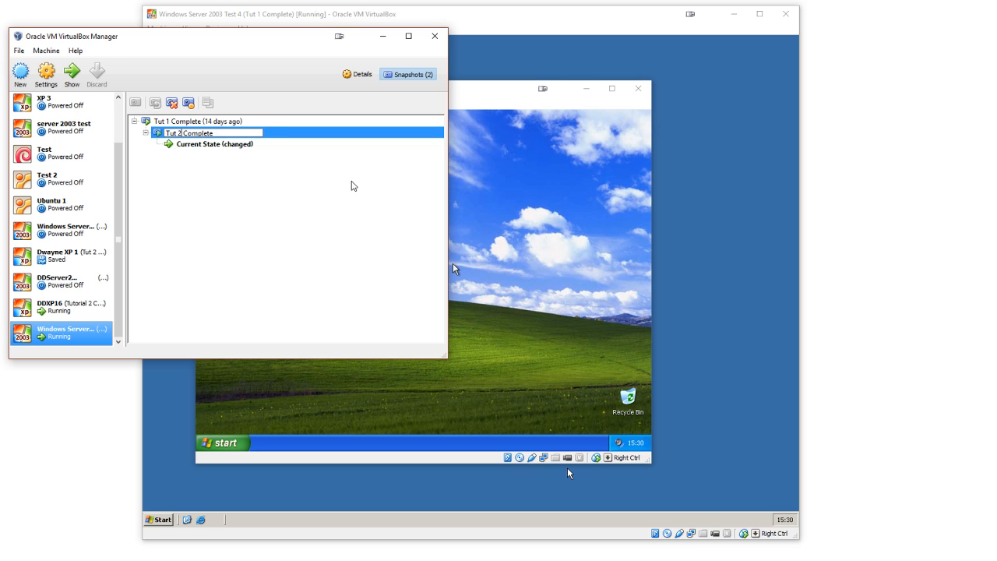
{"action": "key", "text": "Return"}
{"action": "left_click", "coordinate": [192, 123]}
{"action": "left_click", "coordinate": [191, 132]}
{"action": "left_click", "coordinate": [191, 121]}
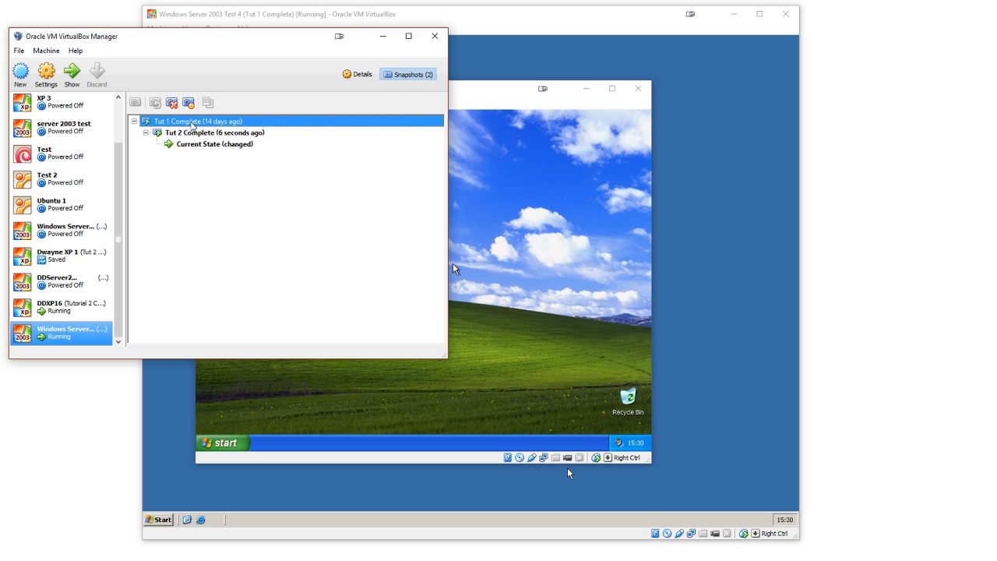
{"action": "left_click", "coordinate": [185, 136]}
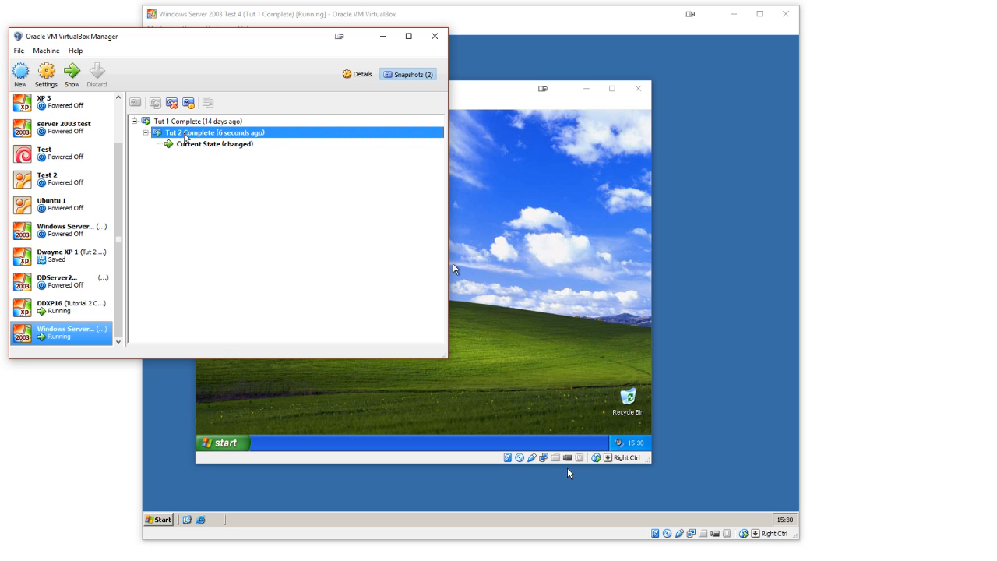